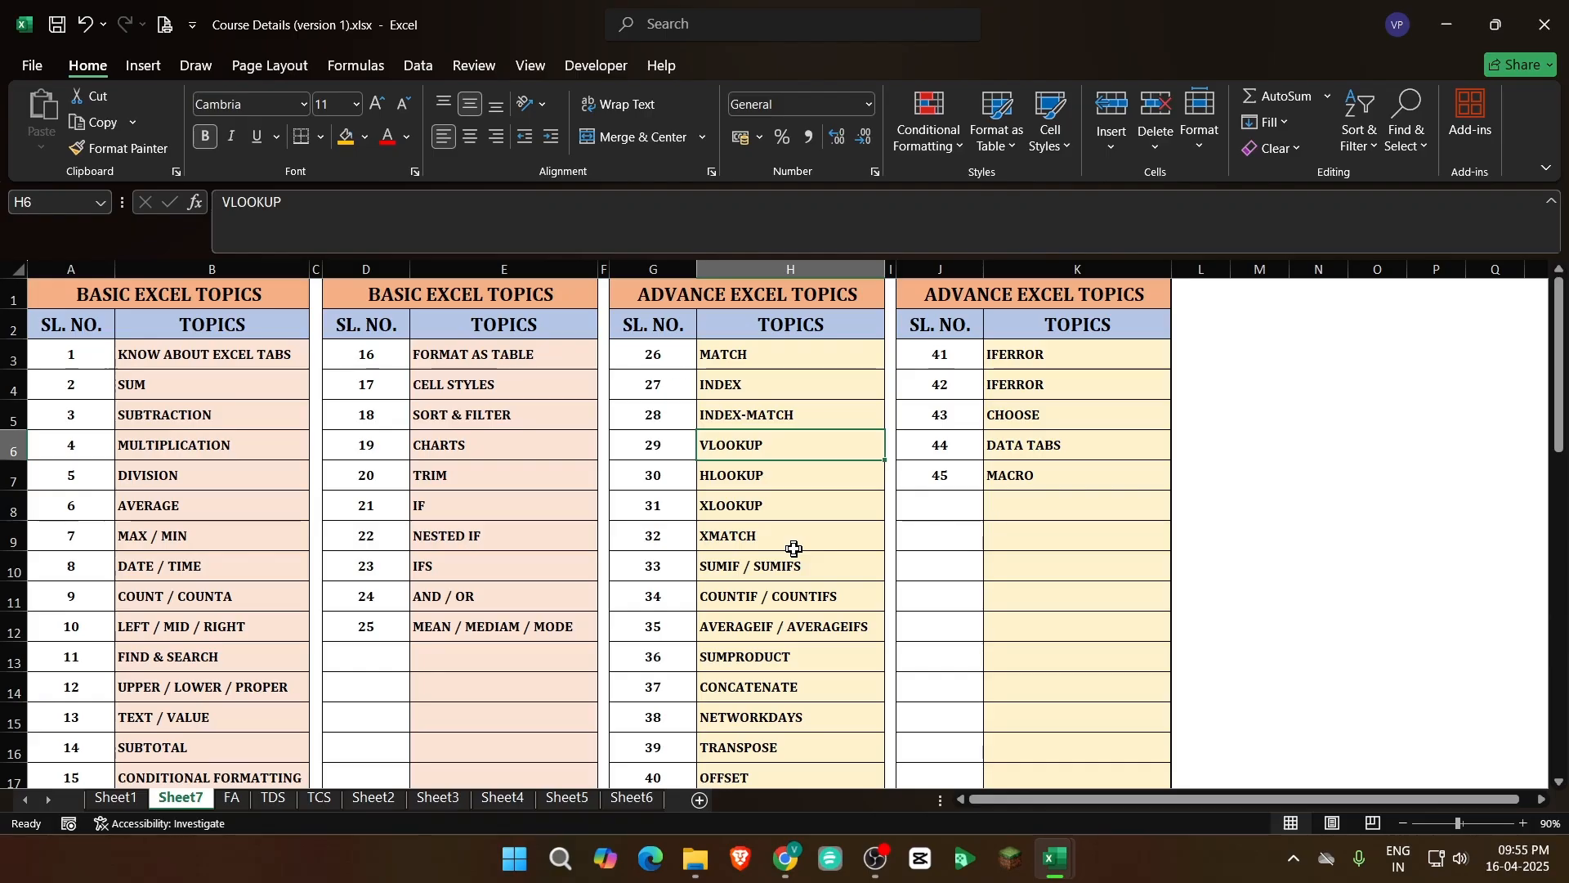
# Switch from the course topics list to the Book1(AutoRecovered) workbook showing the Vlookup sheet
pyautogui.click(794, 544)
pyautogui.click(795, 446)
pyautogui.moveTo(1057, 874)
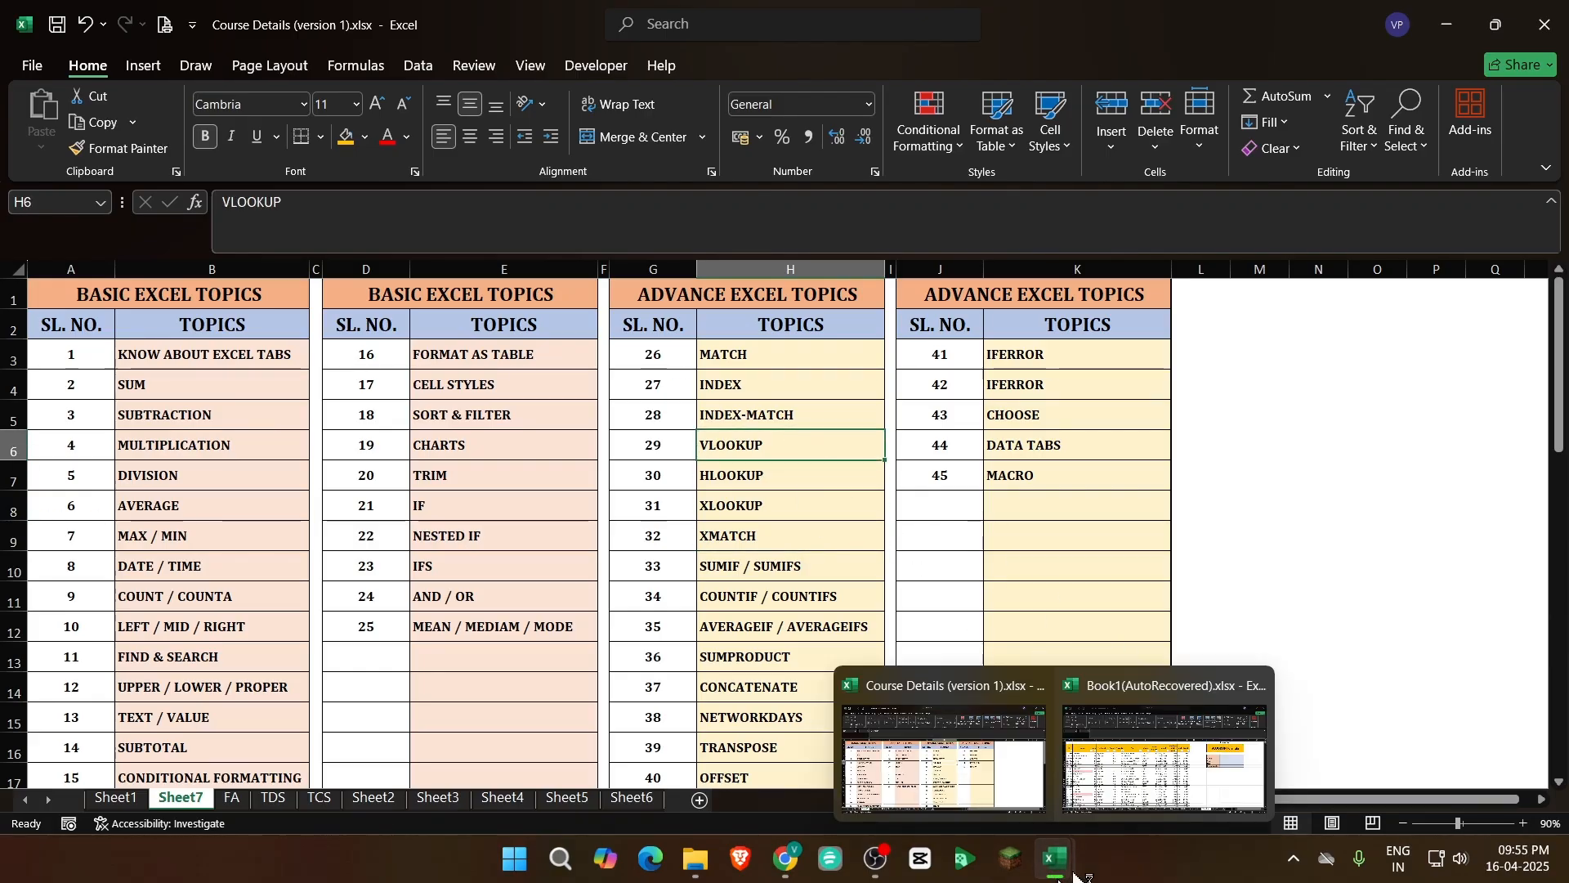
pyautogui.click(1148, 768)
pyautogui.click(487, 533)
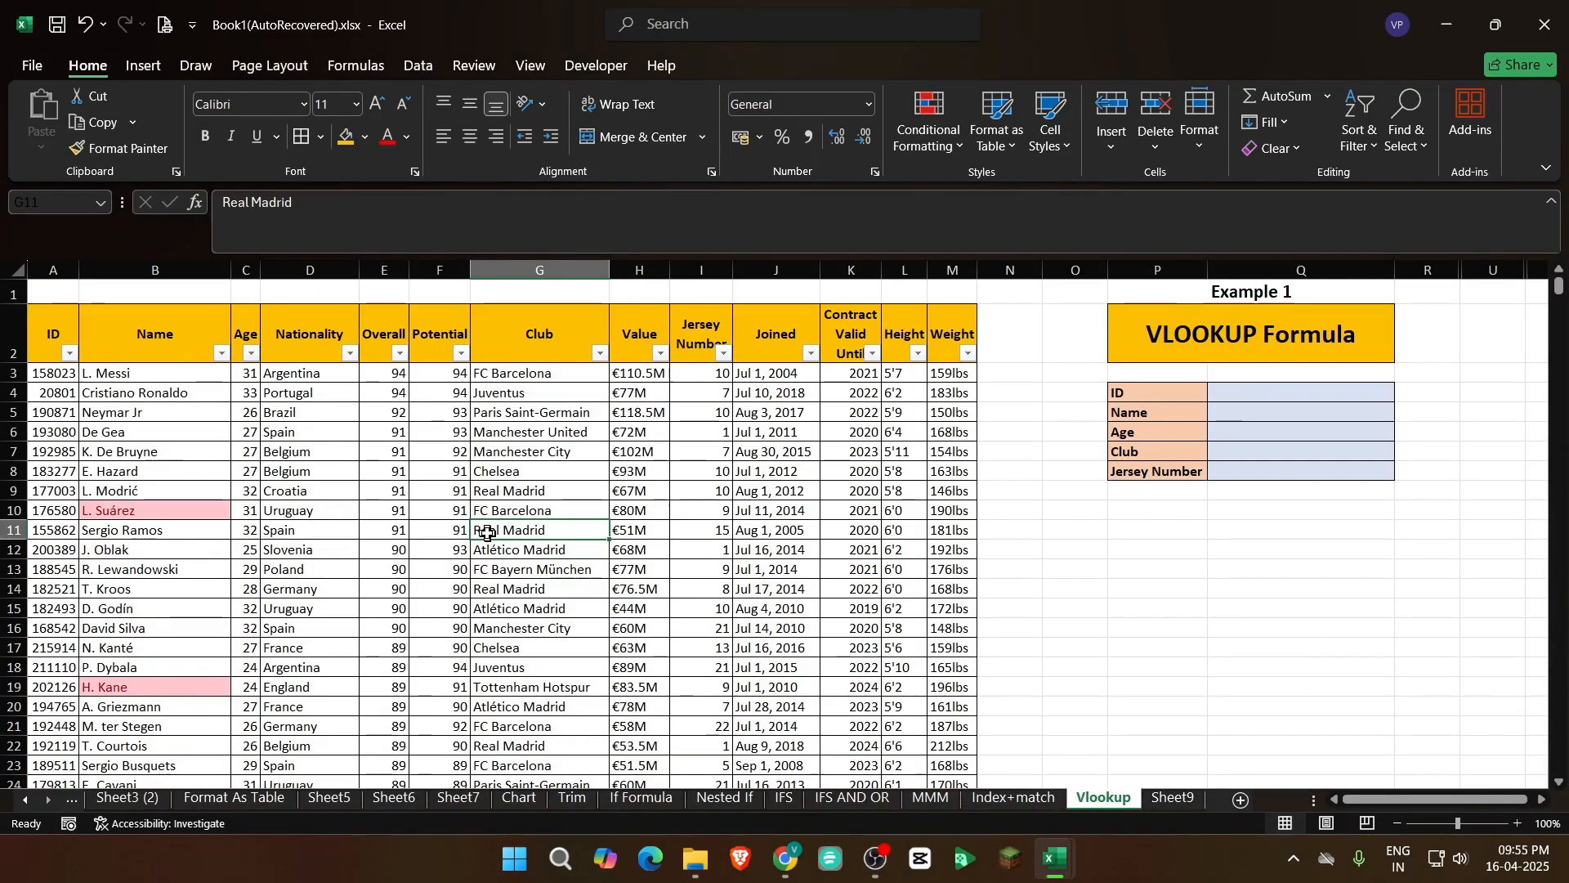
# Examine the header row of the player table from ID to Weight, A2:M2
pyautogui.click(53, 412)
pyautogui.moveTo(53, 334); pyautogui.dragTo(933, 353)
pyautogui.press('Down')
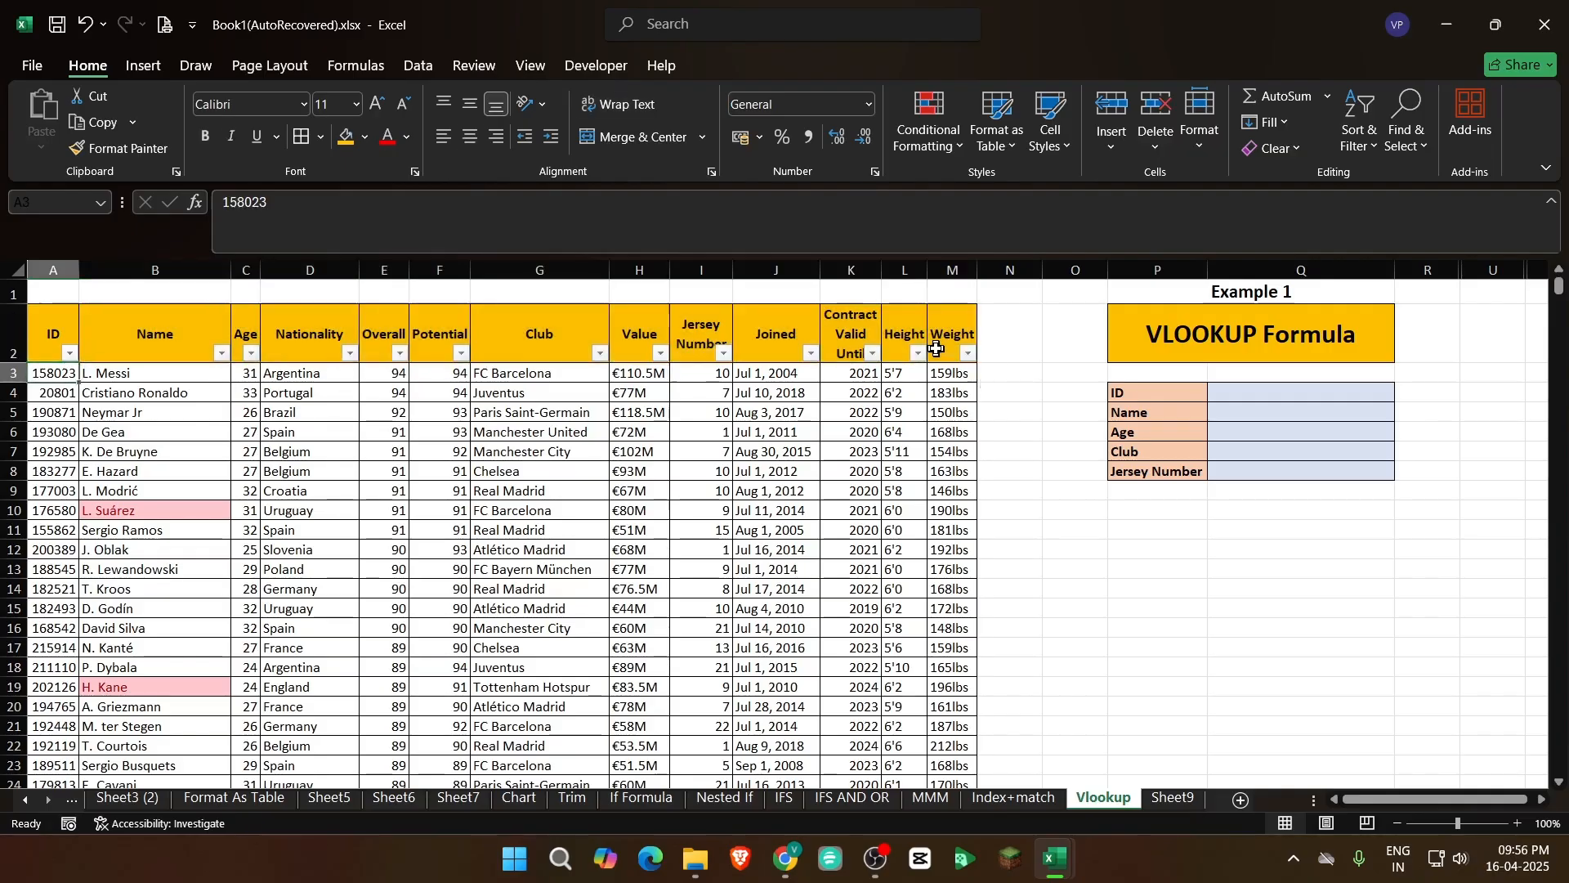
pyautogui.press('Up')
pyautogui.hotkey('shift', 'Right')
pyautogui.hotkey('shift', 'Right')
pyautogui.hotkey('shift', 'Right')
pyautogui.hotkey('shift', 'Right')
pyautogui.hotkey('shift', 'Right')
pyautogui.hotkey('shift', 'Right')
pyautogui.hotkey('shift', 'Right')
pyautogui.hotkey('shift', 'Right')
pyautogui.hotkey('shift', 'Right')
pyautogui.hotkey('shift', 'Right')
pyautogui.hotkey('shift', 'Right')
pyautogui.hotkey('shift', 'Right')
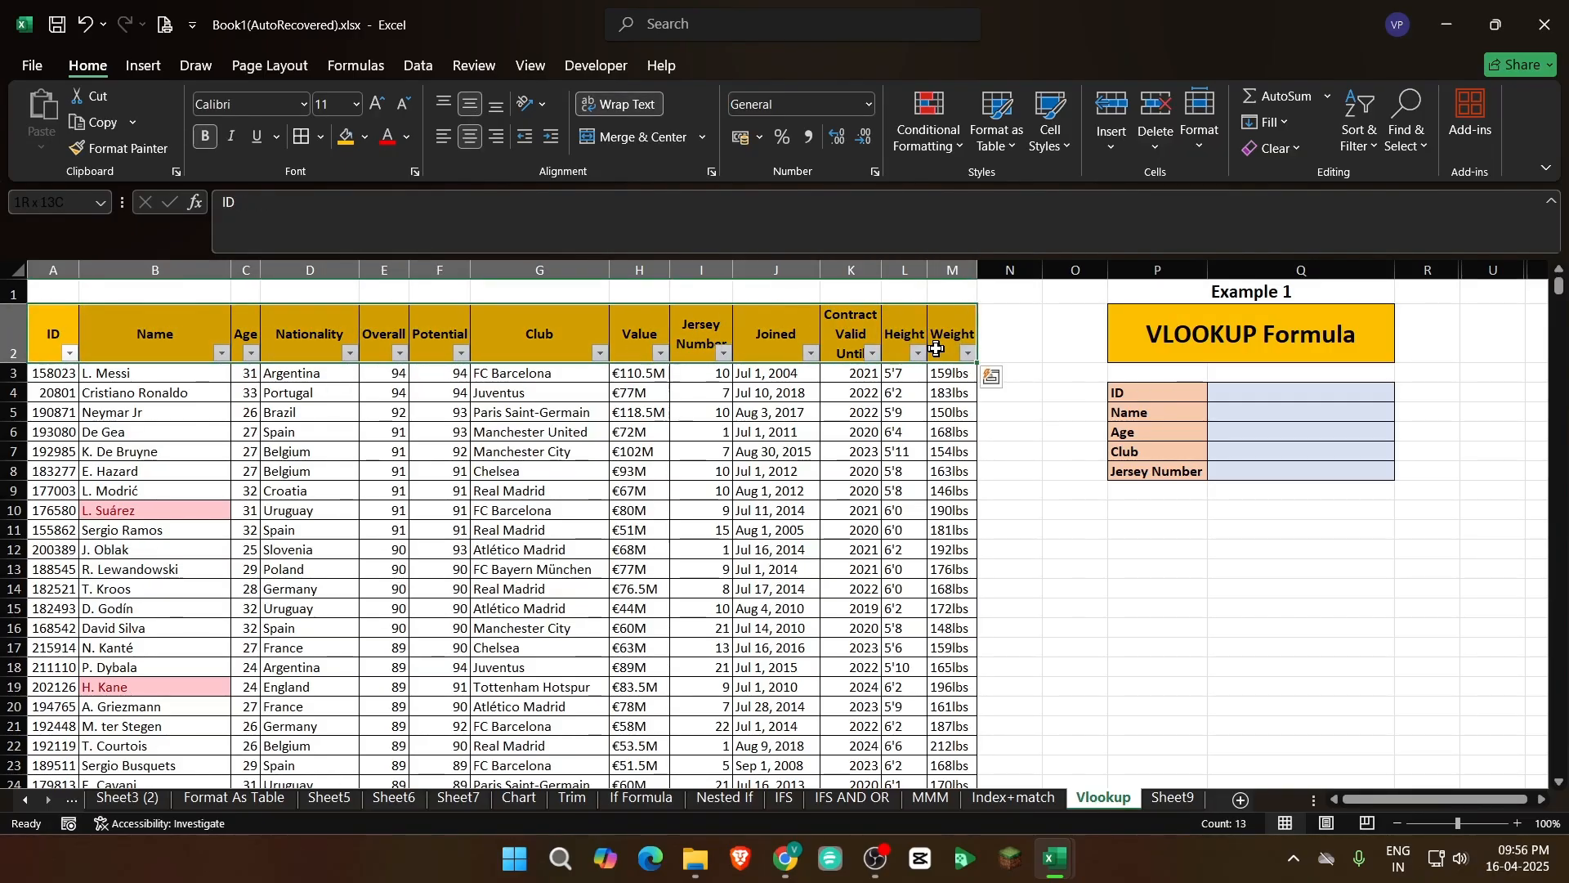
pyautogui.press('Down')
pyautogui.press('Up')
pyautogui.hotkey('shift', 'Right')
pyautogui.hotkey('shift', 'Right')
pyautogui.hotkey('shift', 'Right')
pyautogui.hotkey('shift', 'Right')
pyautogui.hotkey('shift', 'Right')
pyautogui.hotkey('shift', 'Right')
pyautogui.hotkey('shift', 'Right')
pyautogui.hotkey('shift', 'Right')
pyautogui.hotkey('shift', 'Right')
pyautogui.hotkey('shift', 'Right')
pyautogui.hotkey('shift', 'Right')
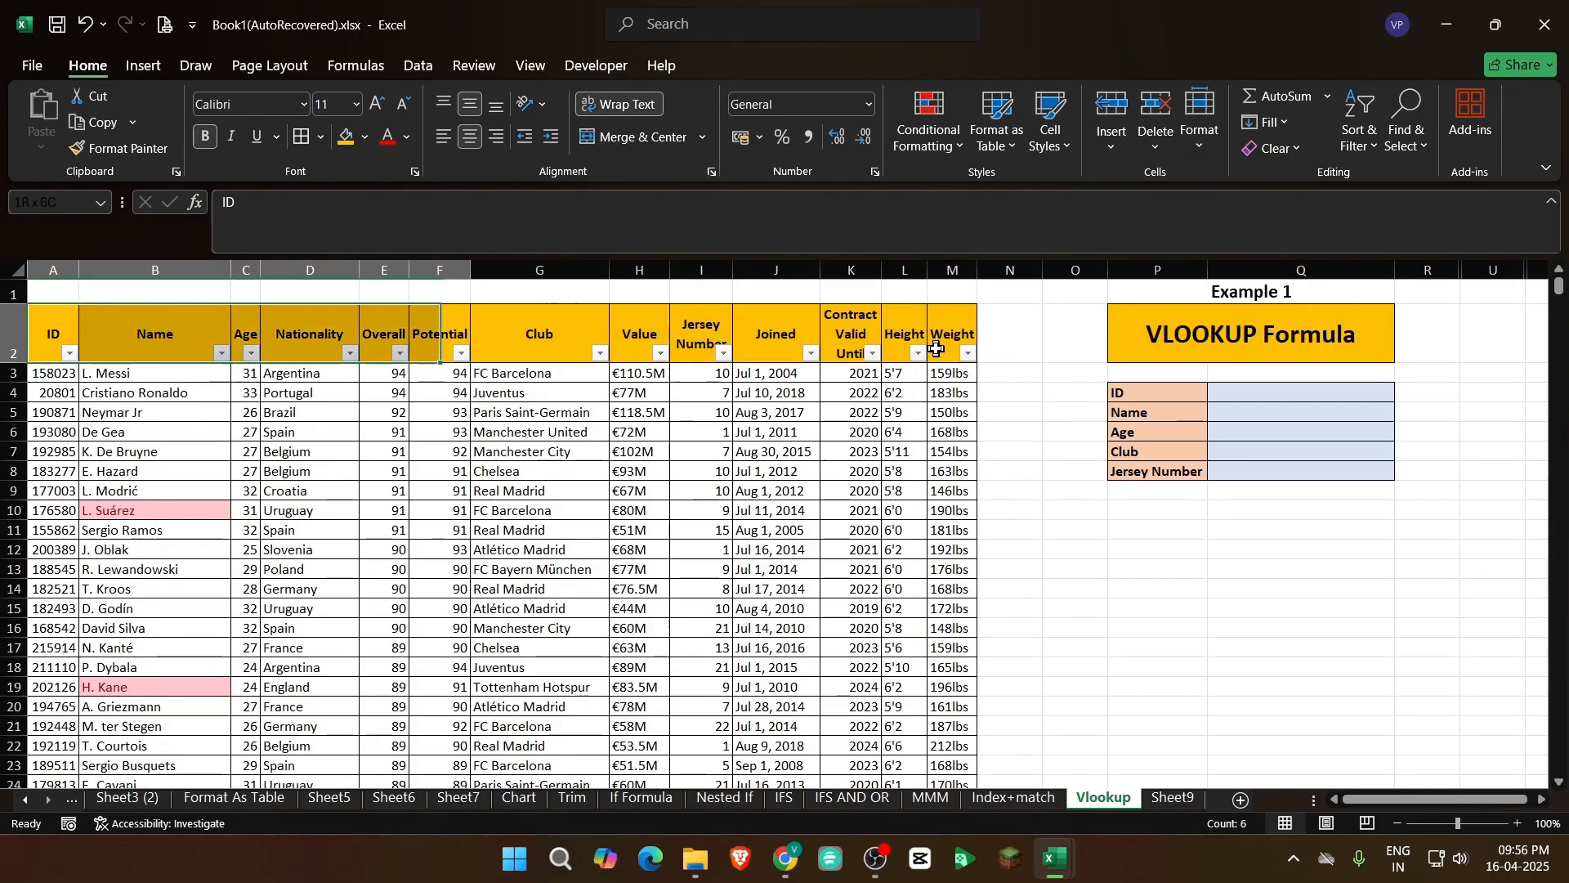
pyautogui.hotkey('shift', 'Right')
pyautogui.press('Down')
# Check how far the player data extends by going to the last record in the ID column and back to the headers
pyautogui.hotkey('ctrl', 'Down')
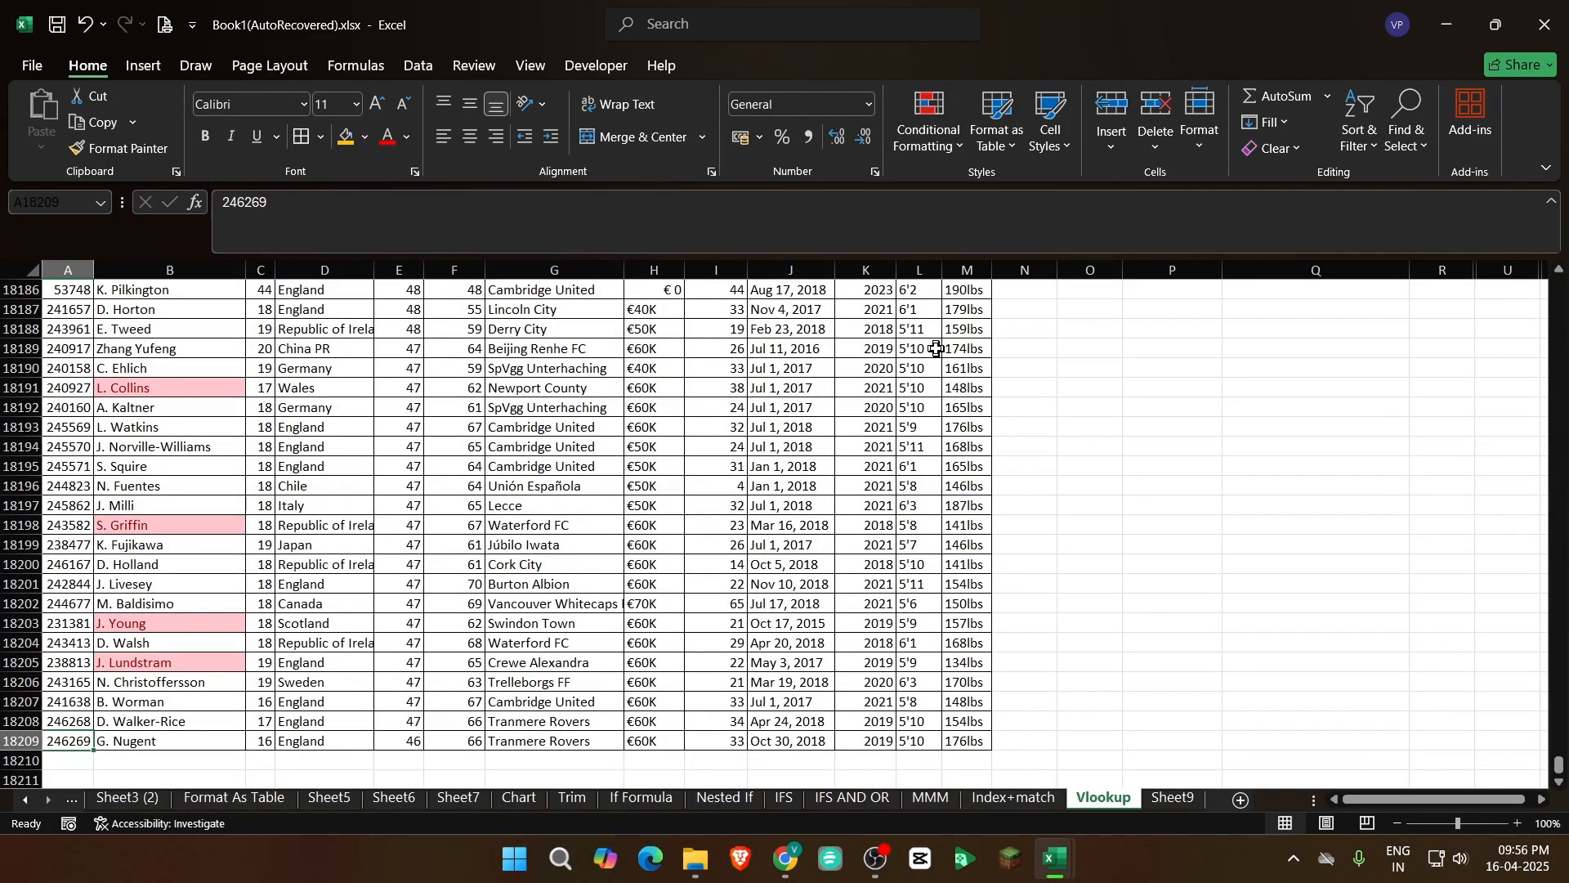
pyautogui.hotkey('ctrl', 'shift', 'Up')
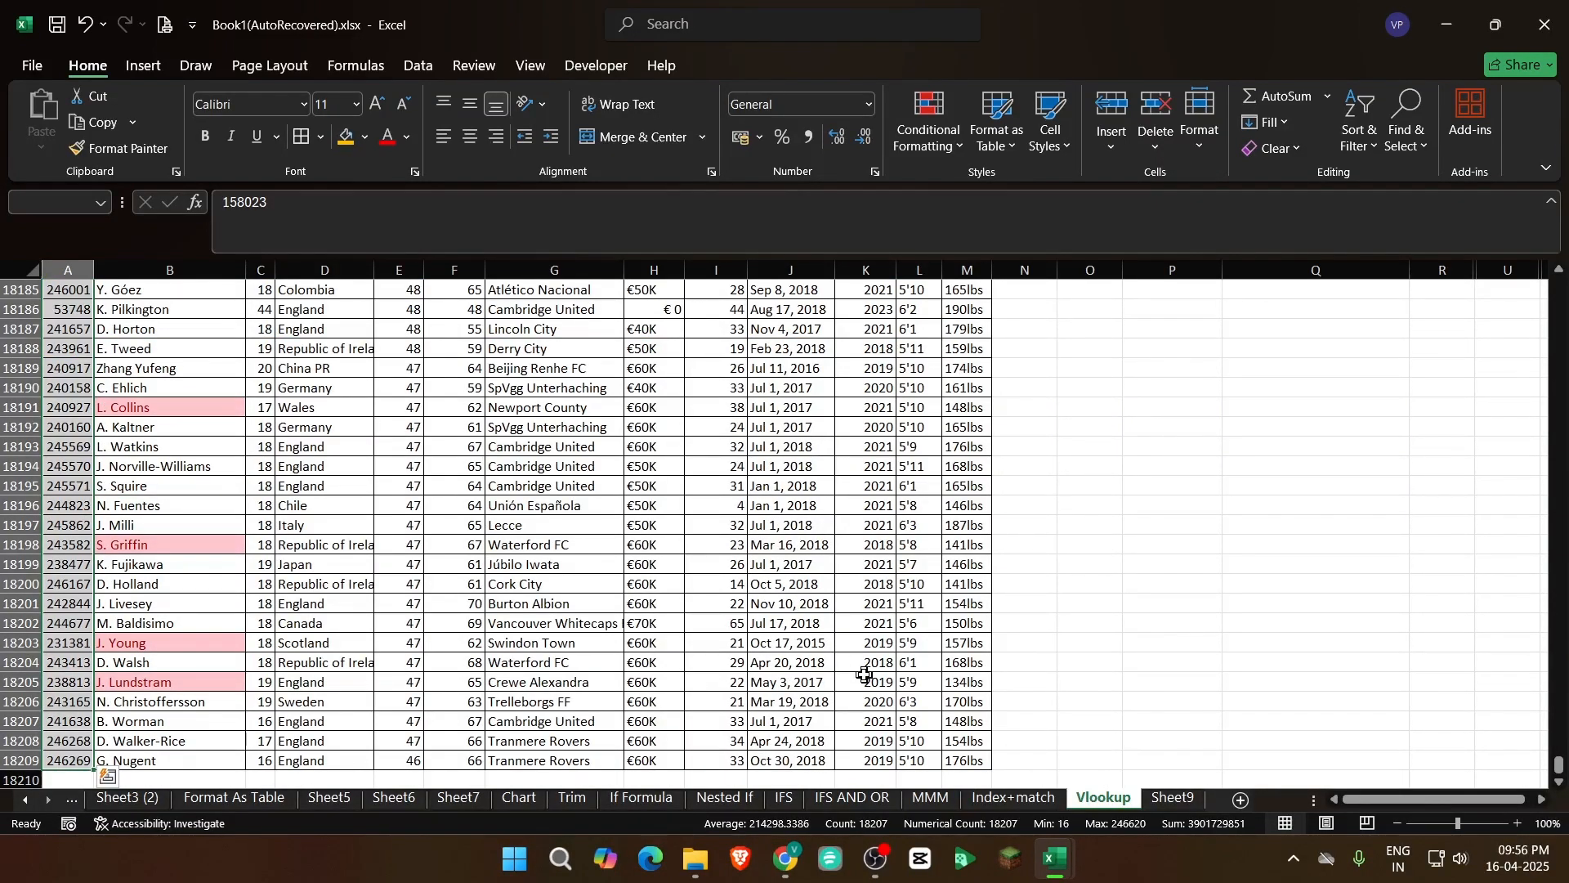
pyautogui.hotkey('ctrl', 'Up')
pyautogui.press('Down')
pyautogui.press('Up')
pyautogui.press('Up')
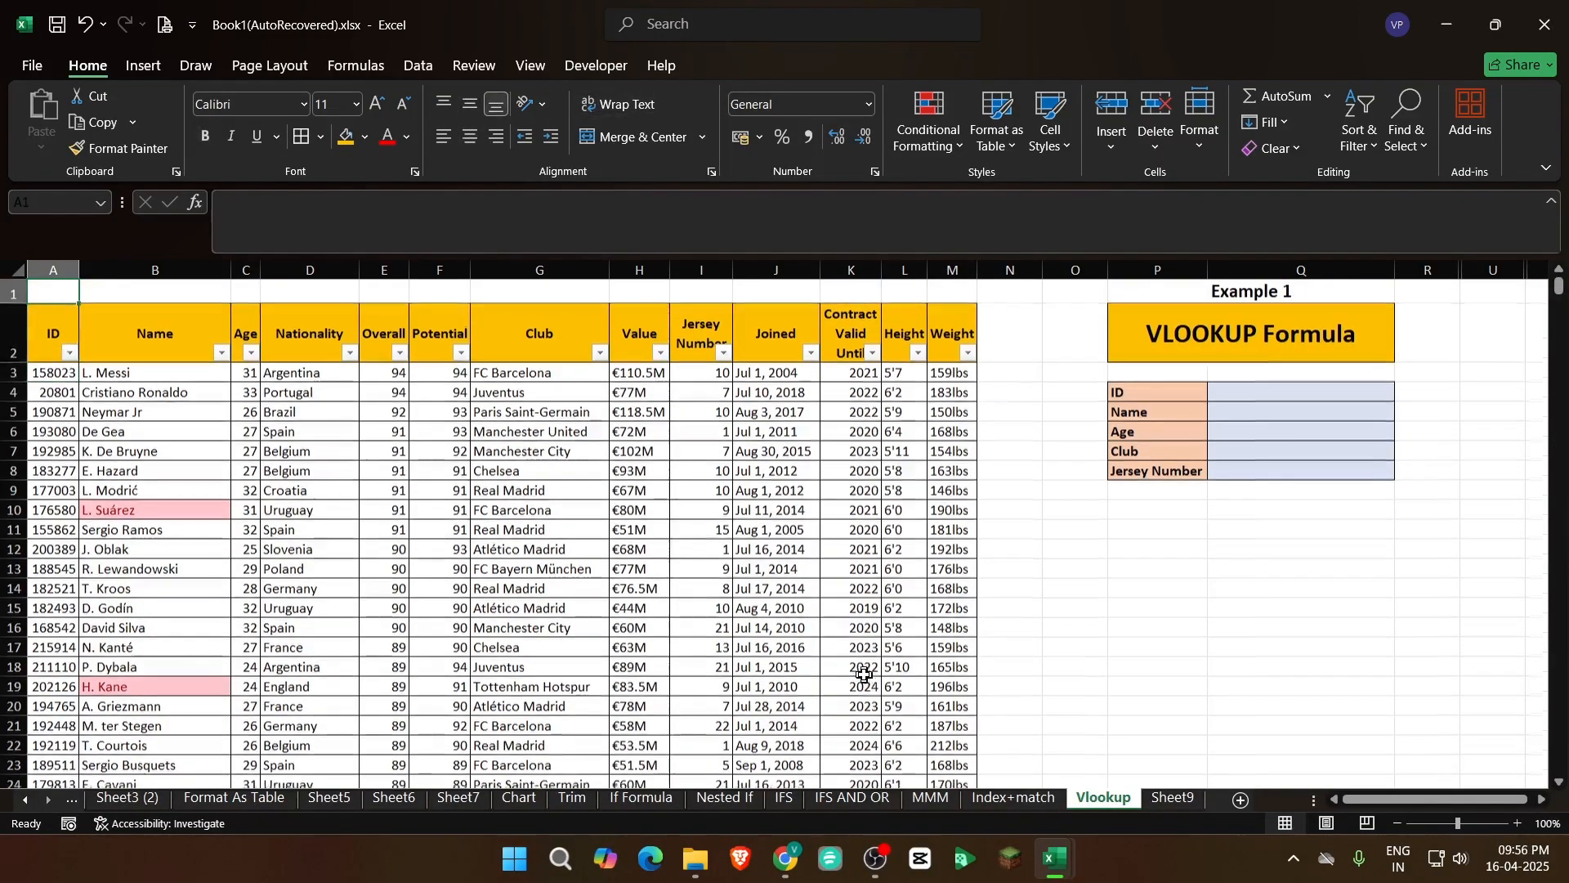
pyautogui.press('Down')
pyautogui.press('Up')
pyautogui.press('Down')
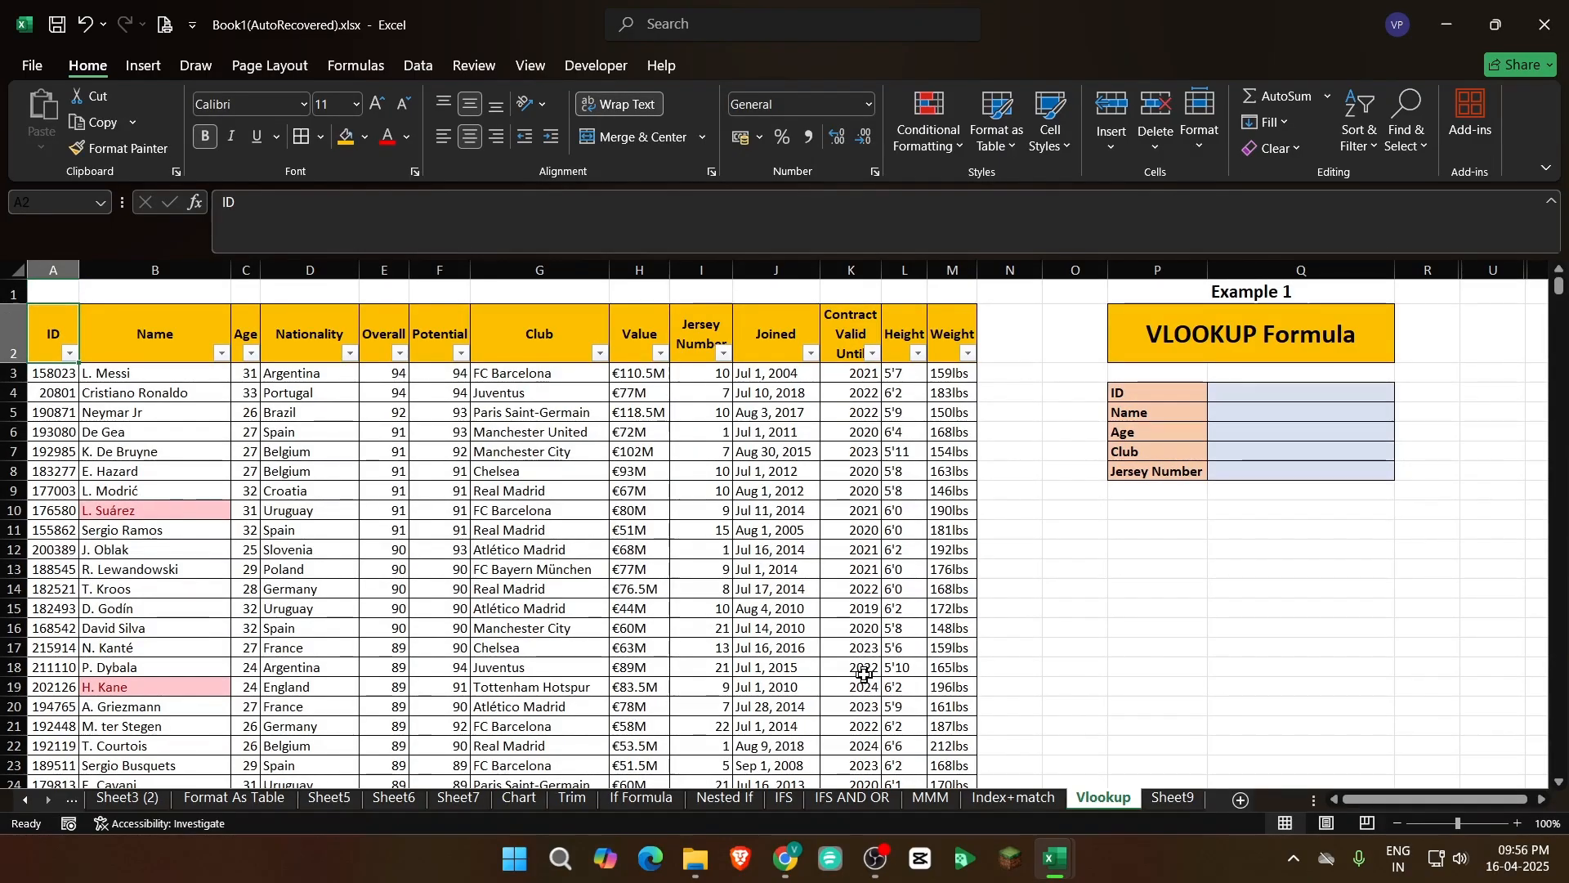
pyautogui.hotkey('ctrl', 'shift', 'Right')
pyautogui.press('Down')
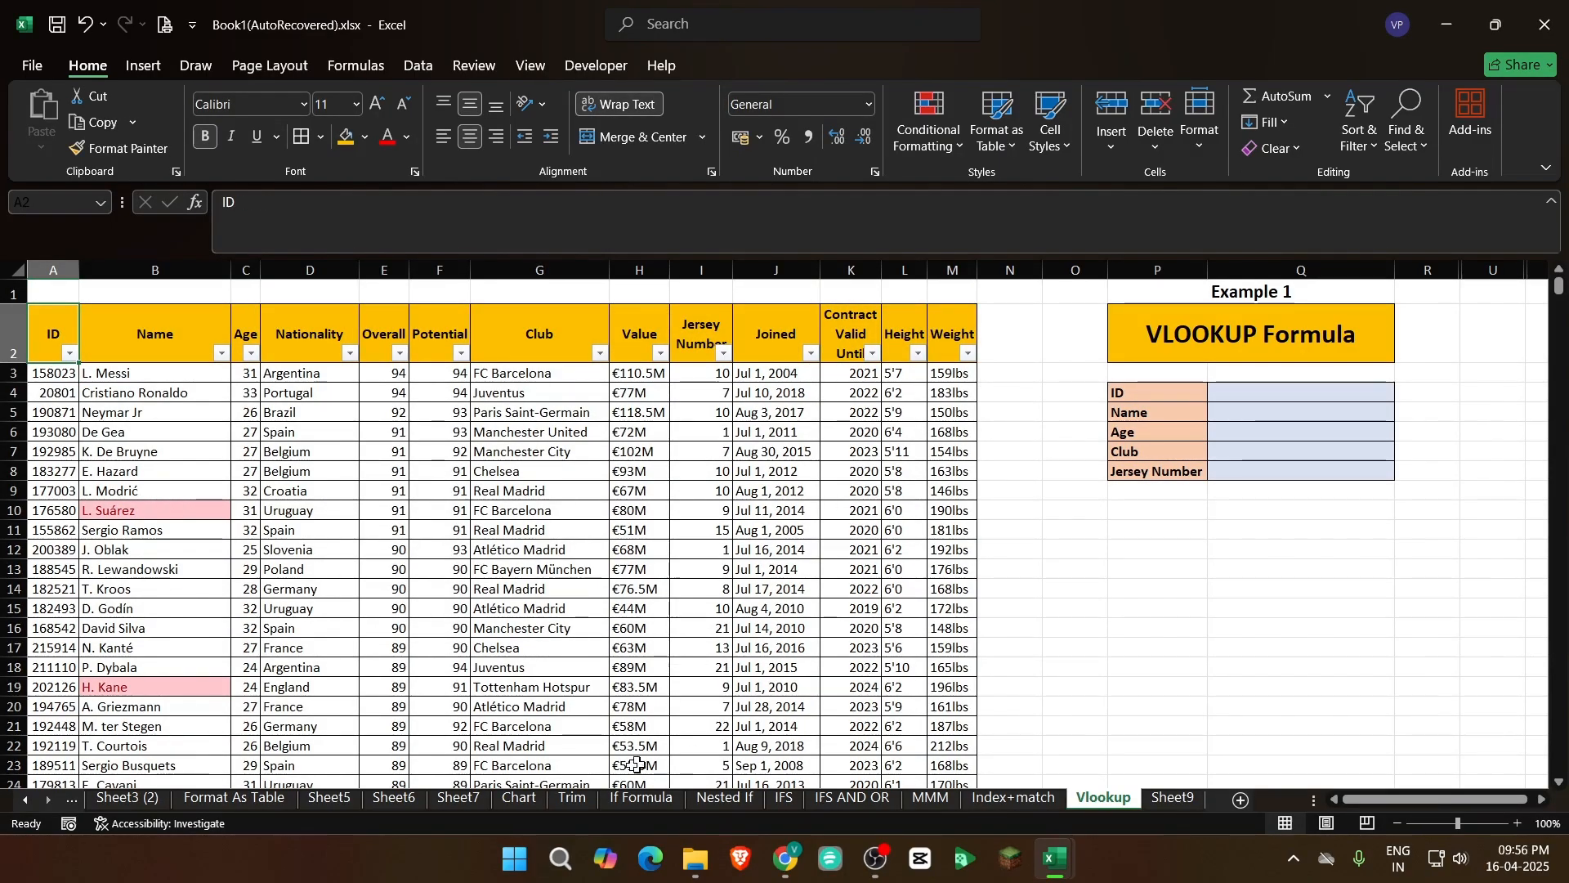
# Review each column heading from ID through Weight one by one, then check the extent of the table again
pyautogui.click(482, 548)
pyautogui.click(54, 346)
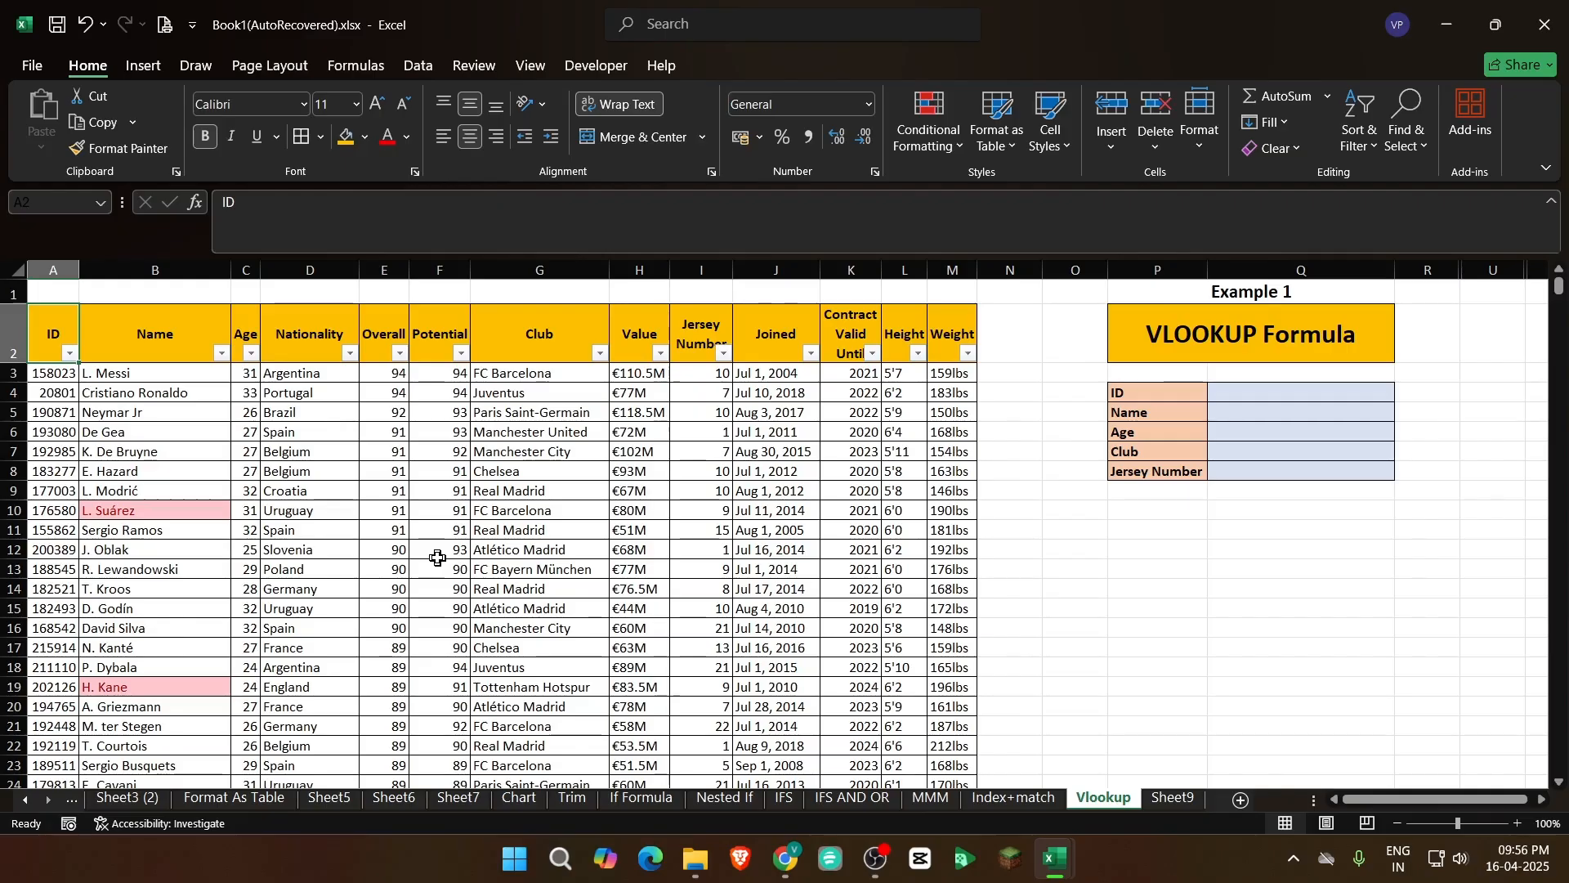
pyautogui.press('Right')
pyautogui.press('Right')
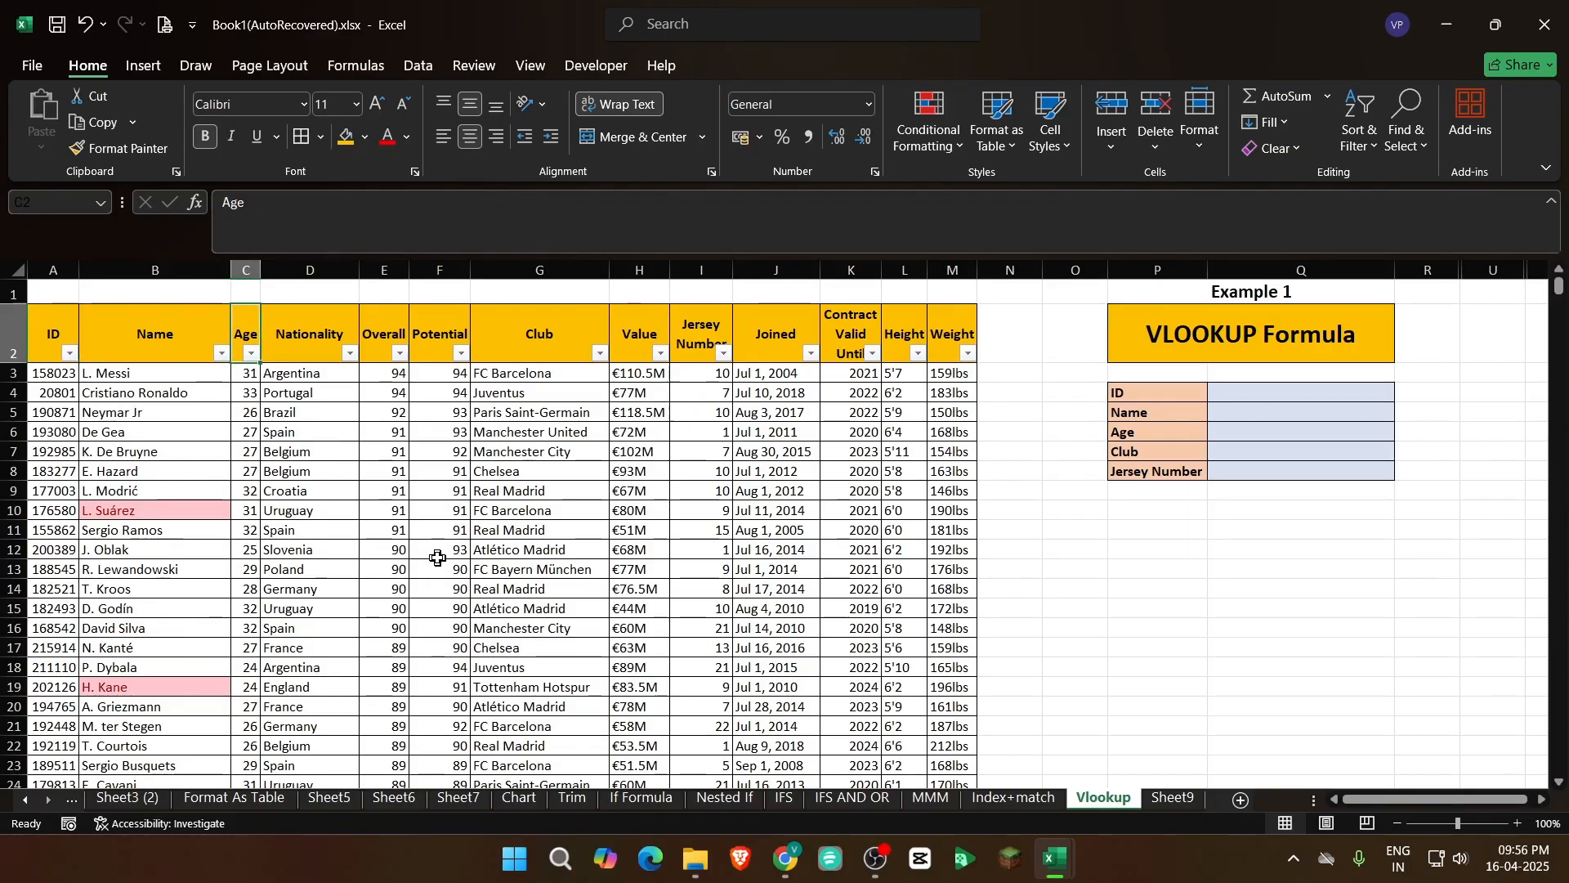
pyautogui.press('Right')
pyautogui.press('Right')
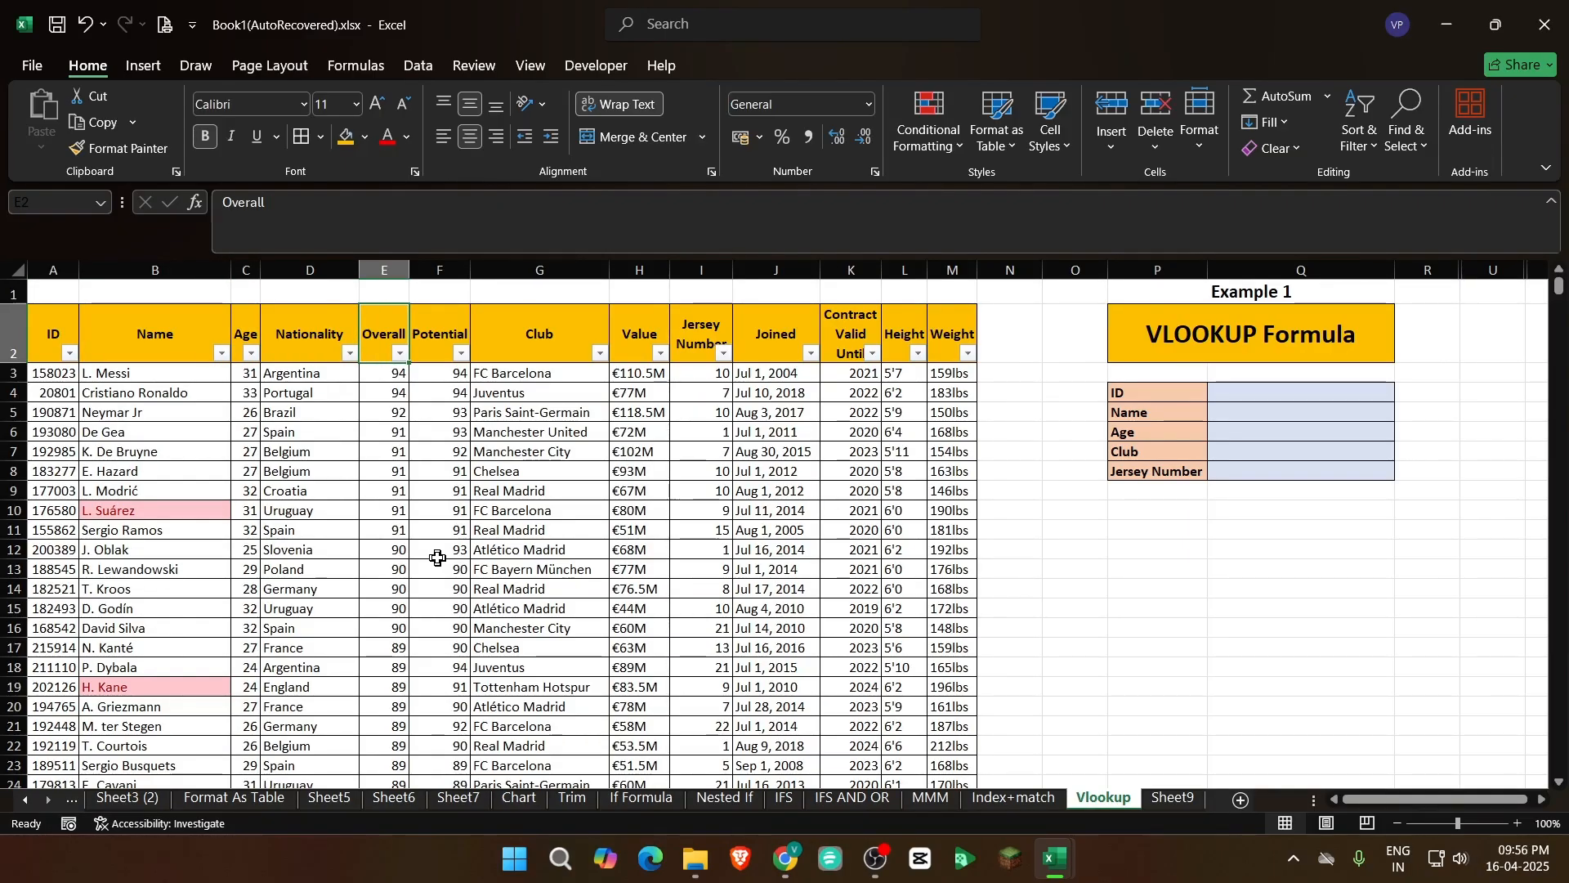
pyautogui.press('Right')
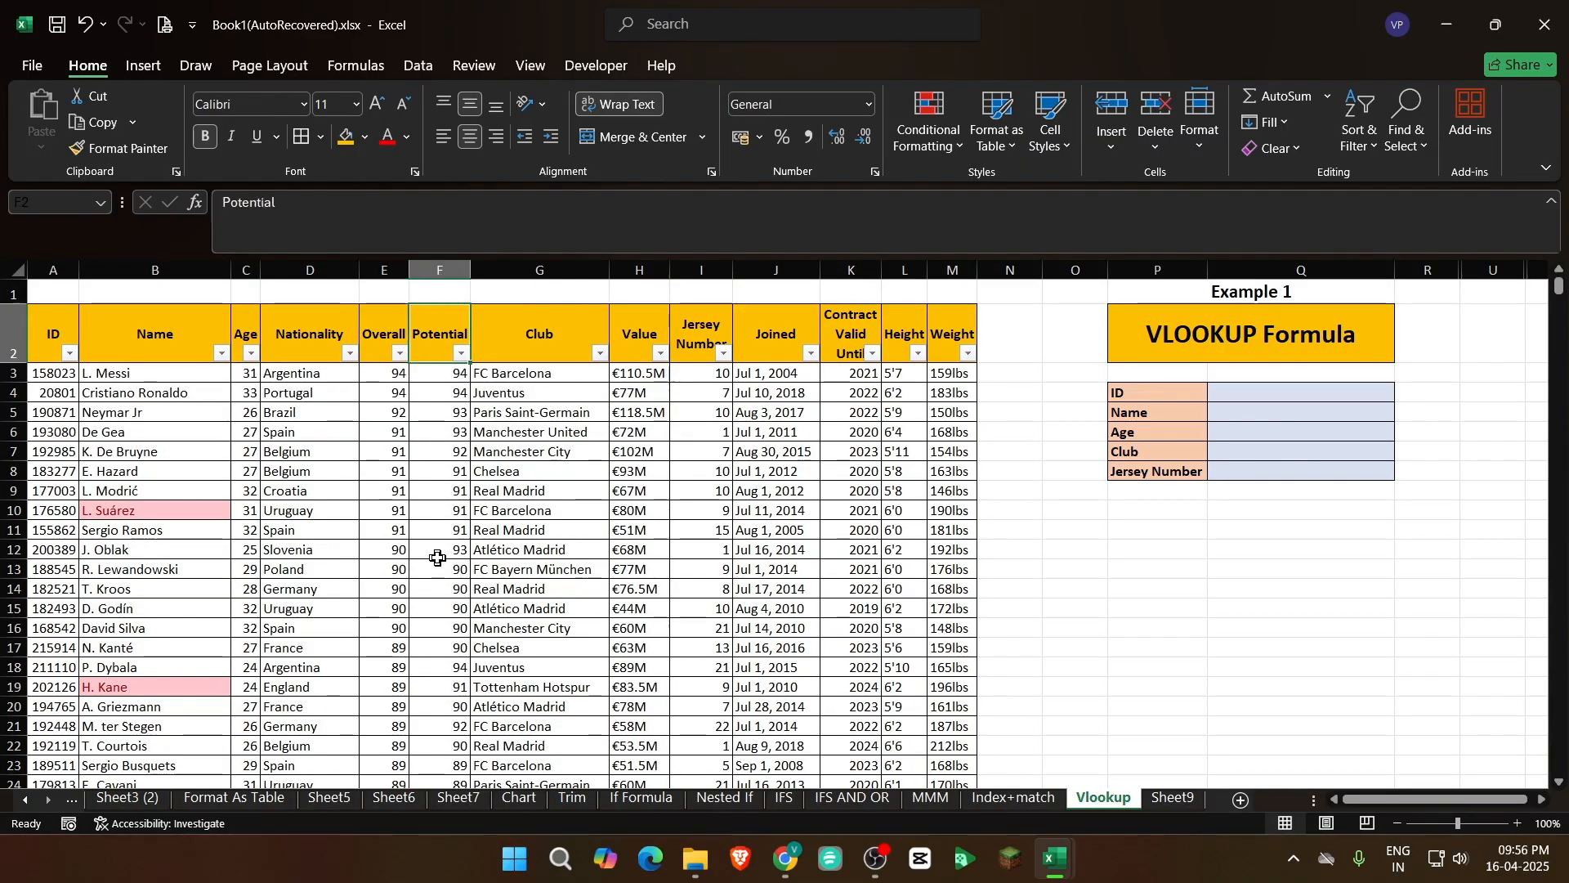
pyautogui.press('Right')
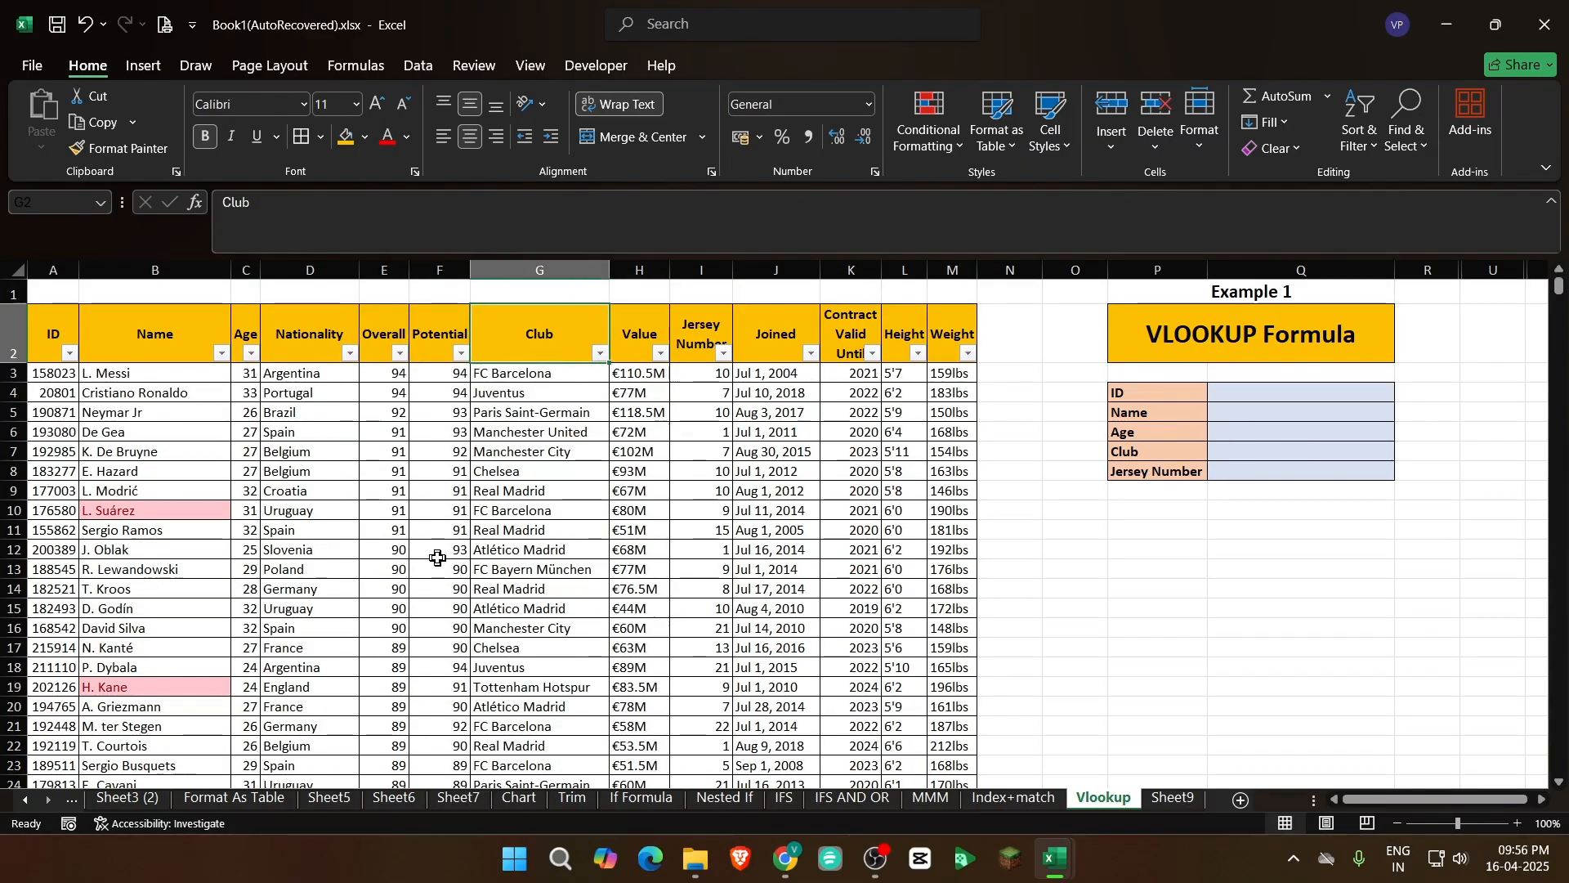
pyautogui.press('Right')
pyautogui.press('Right')
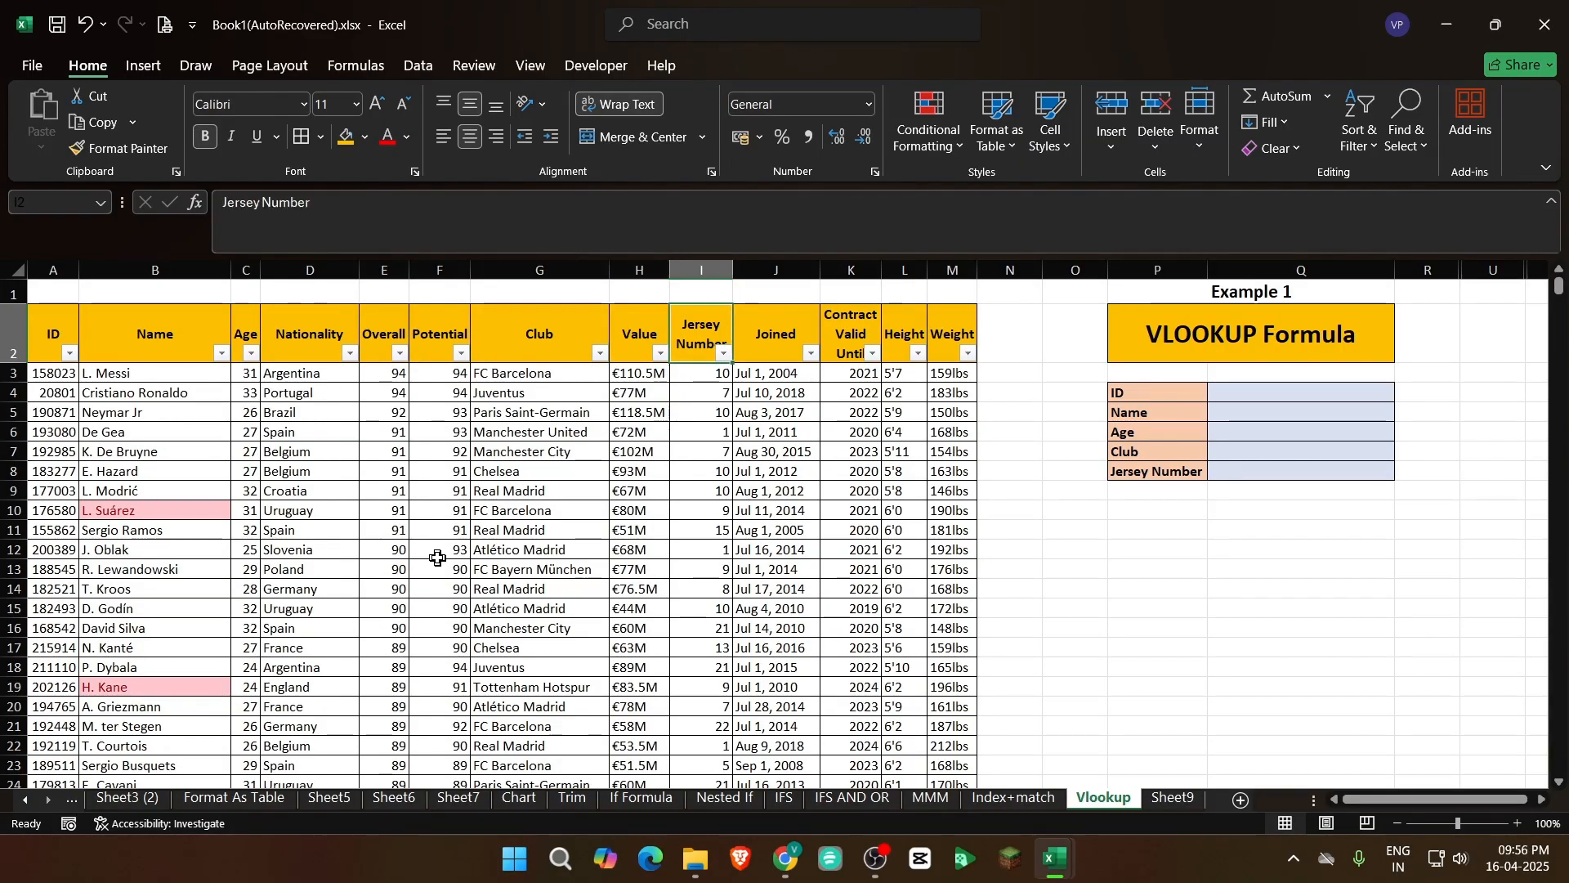
pyautogui.press('Right')
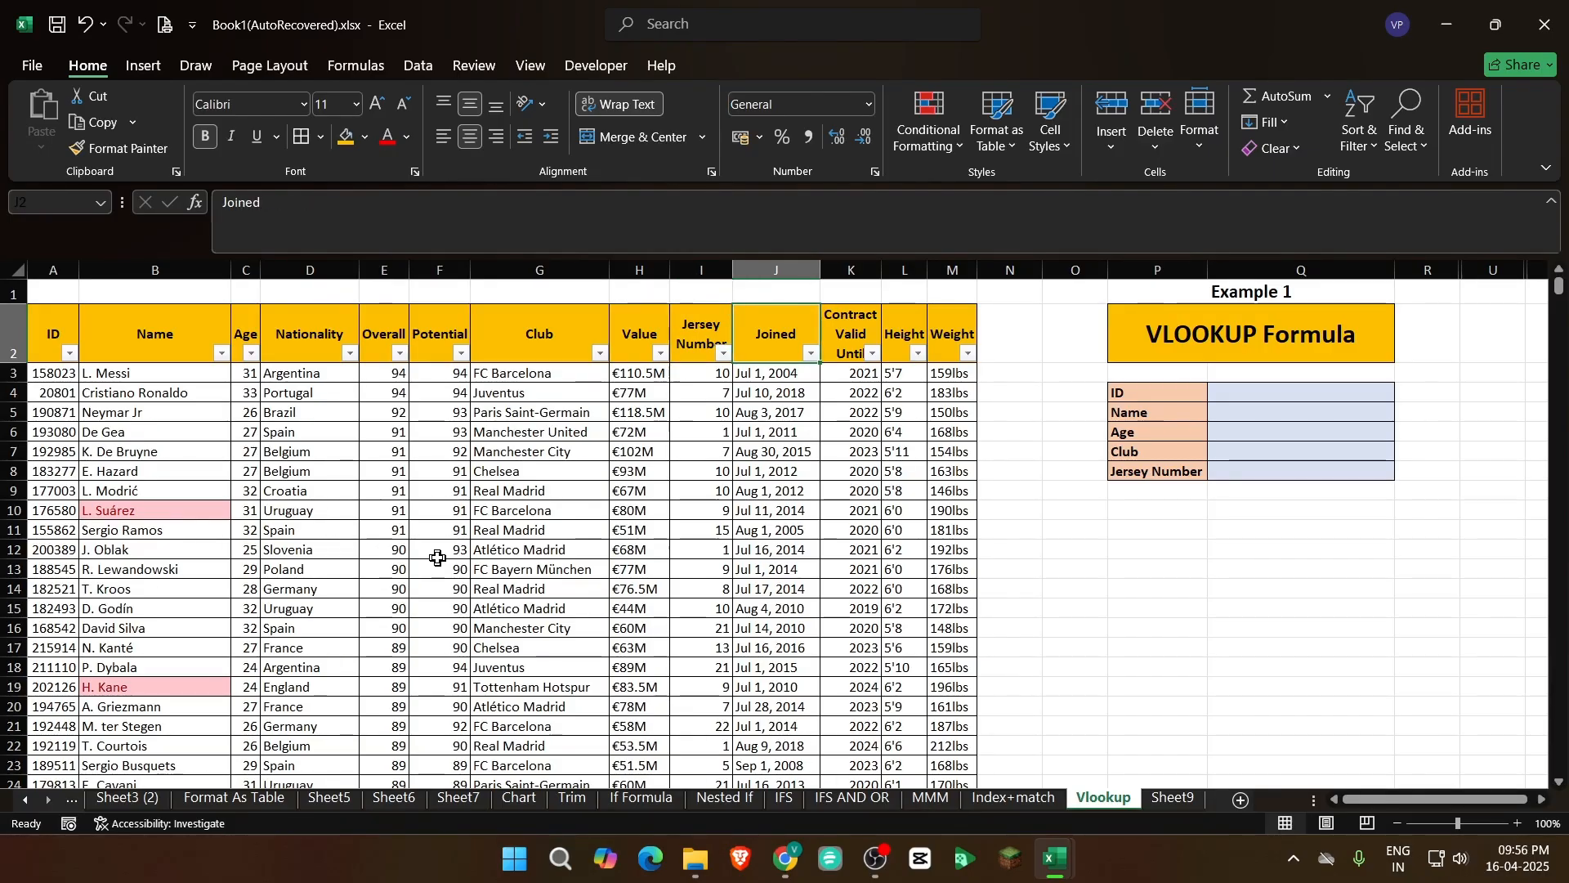
pyautogui.press('Right')
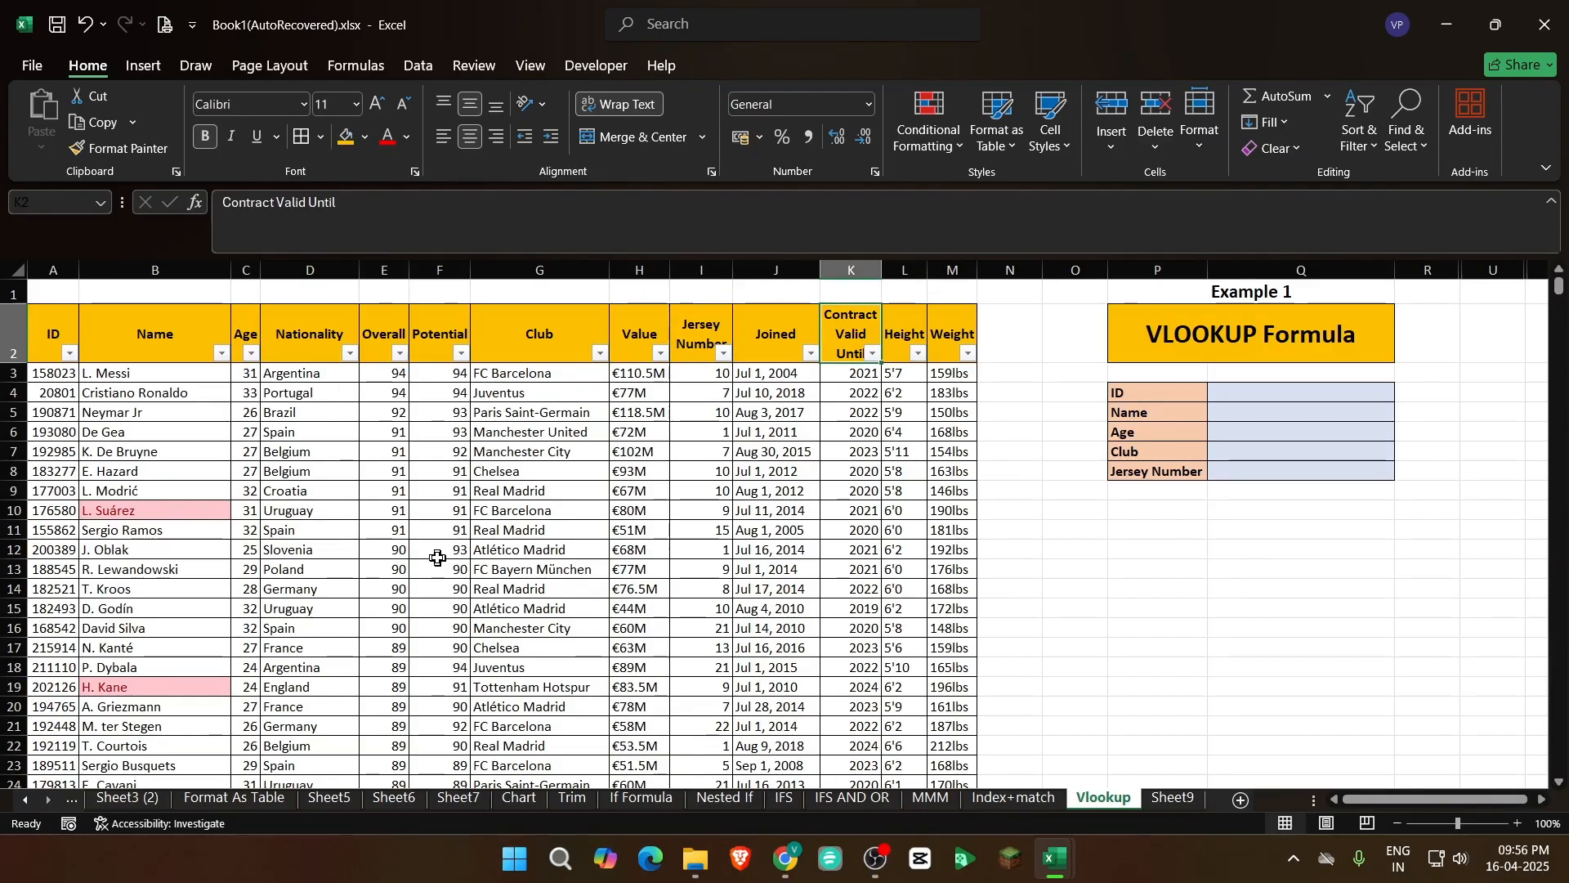
pyautogui.press('Right')
pyautogui.press('Right')
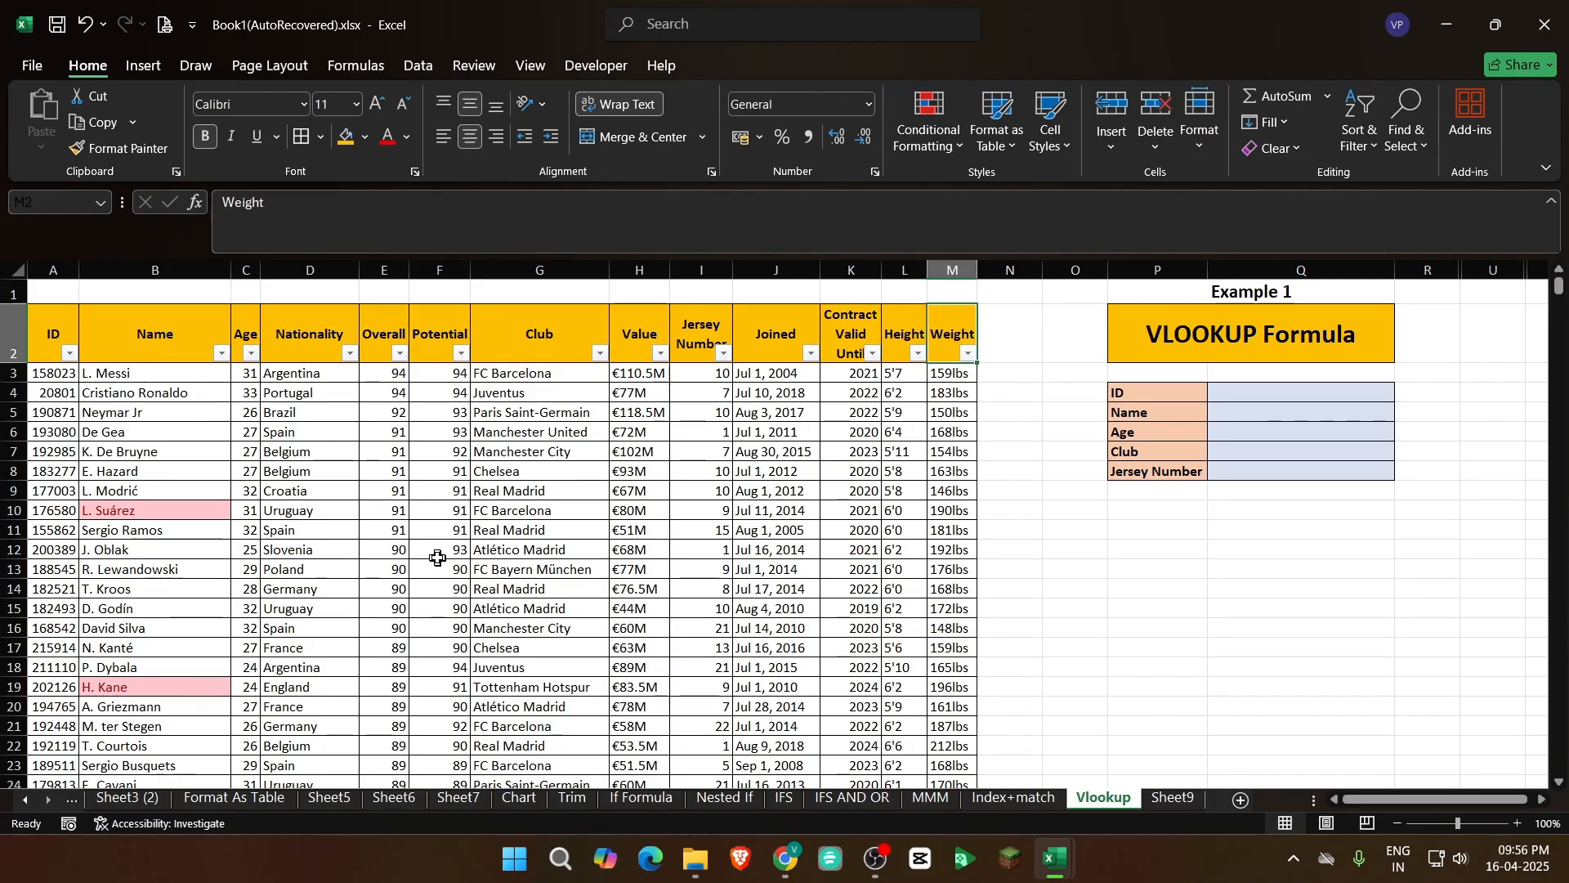
pyautogui.press('Home')
pyautogui.hotkey('ctrl', 'Down')
pyautogui.hotkey('ctrl', 'Home')
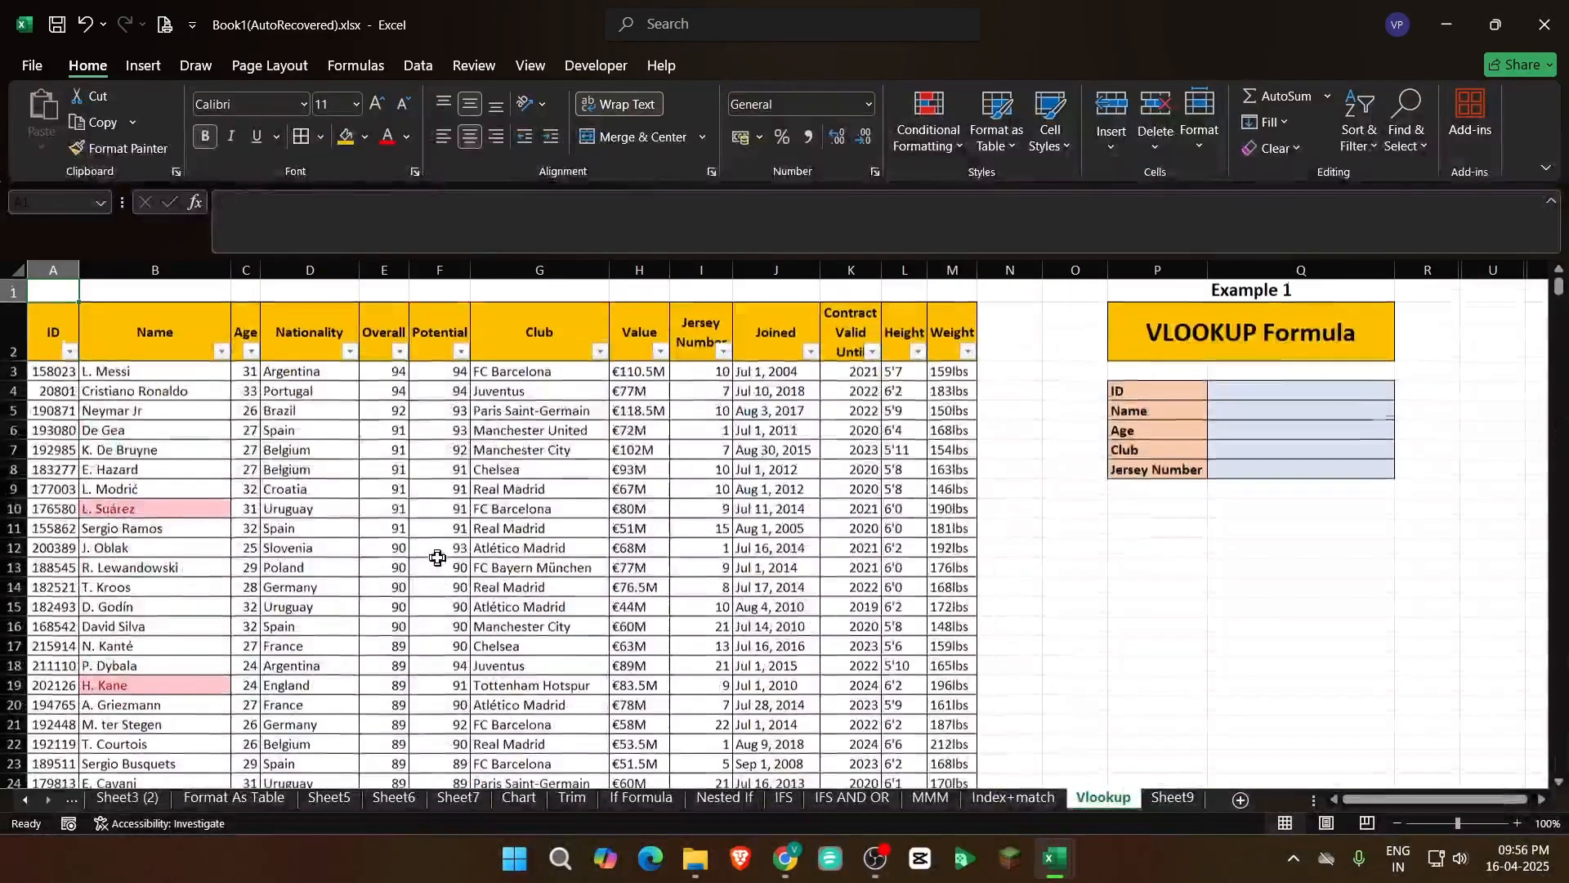
pyautogui.click(268, 394)
pyautogui.click(271, 350)
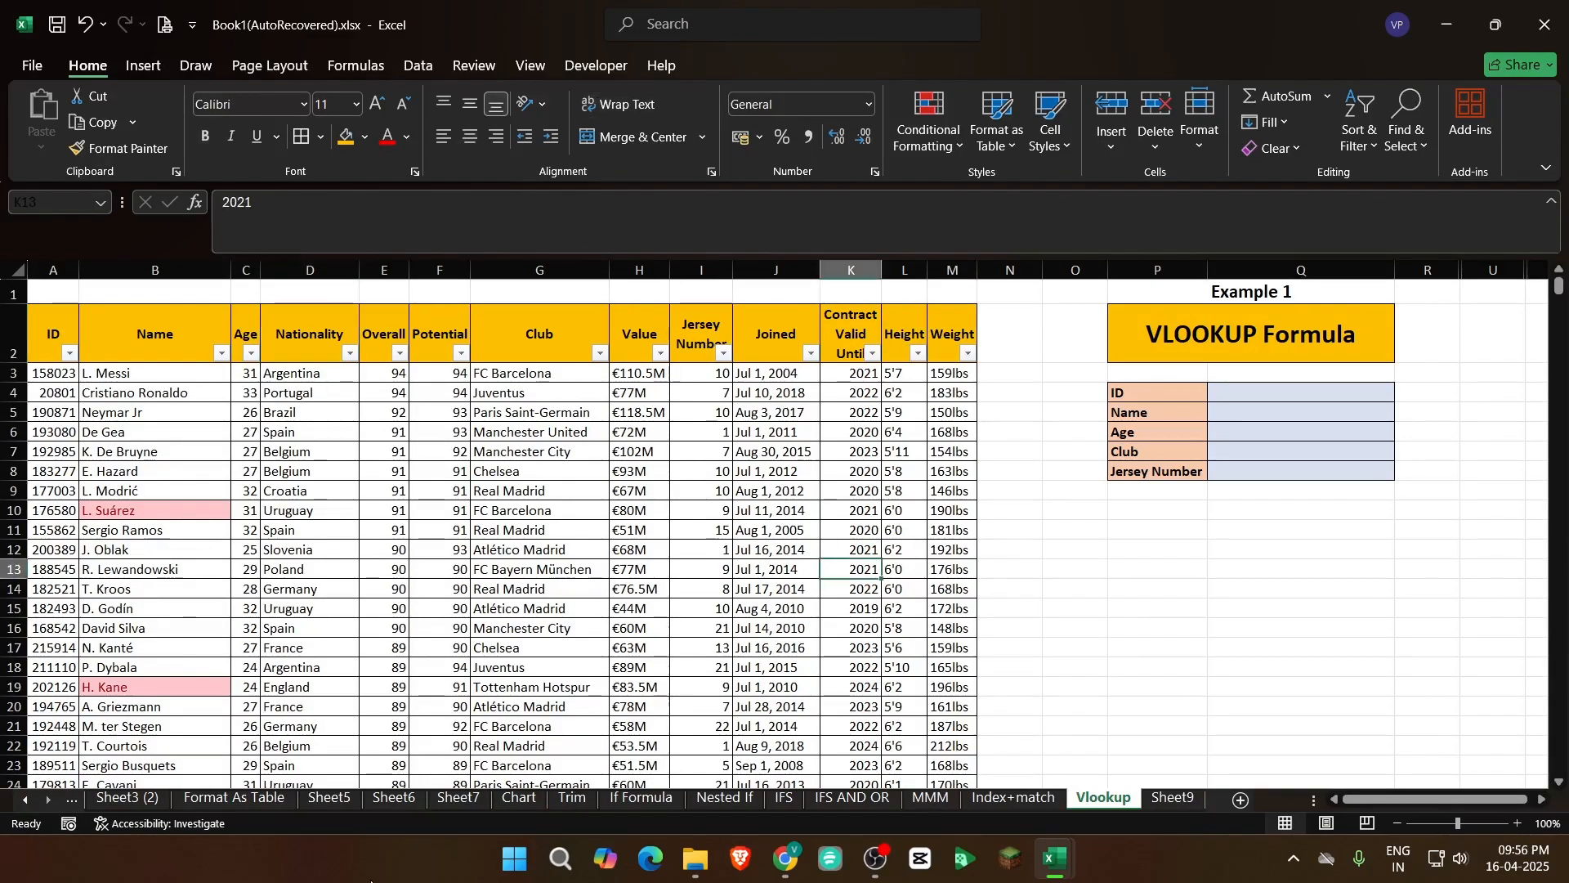
pyautogui.click(278, 583)
pyautogui.click(195, 603)
pyautogui.click(39, 547)
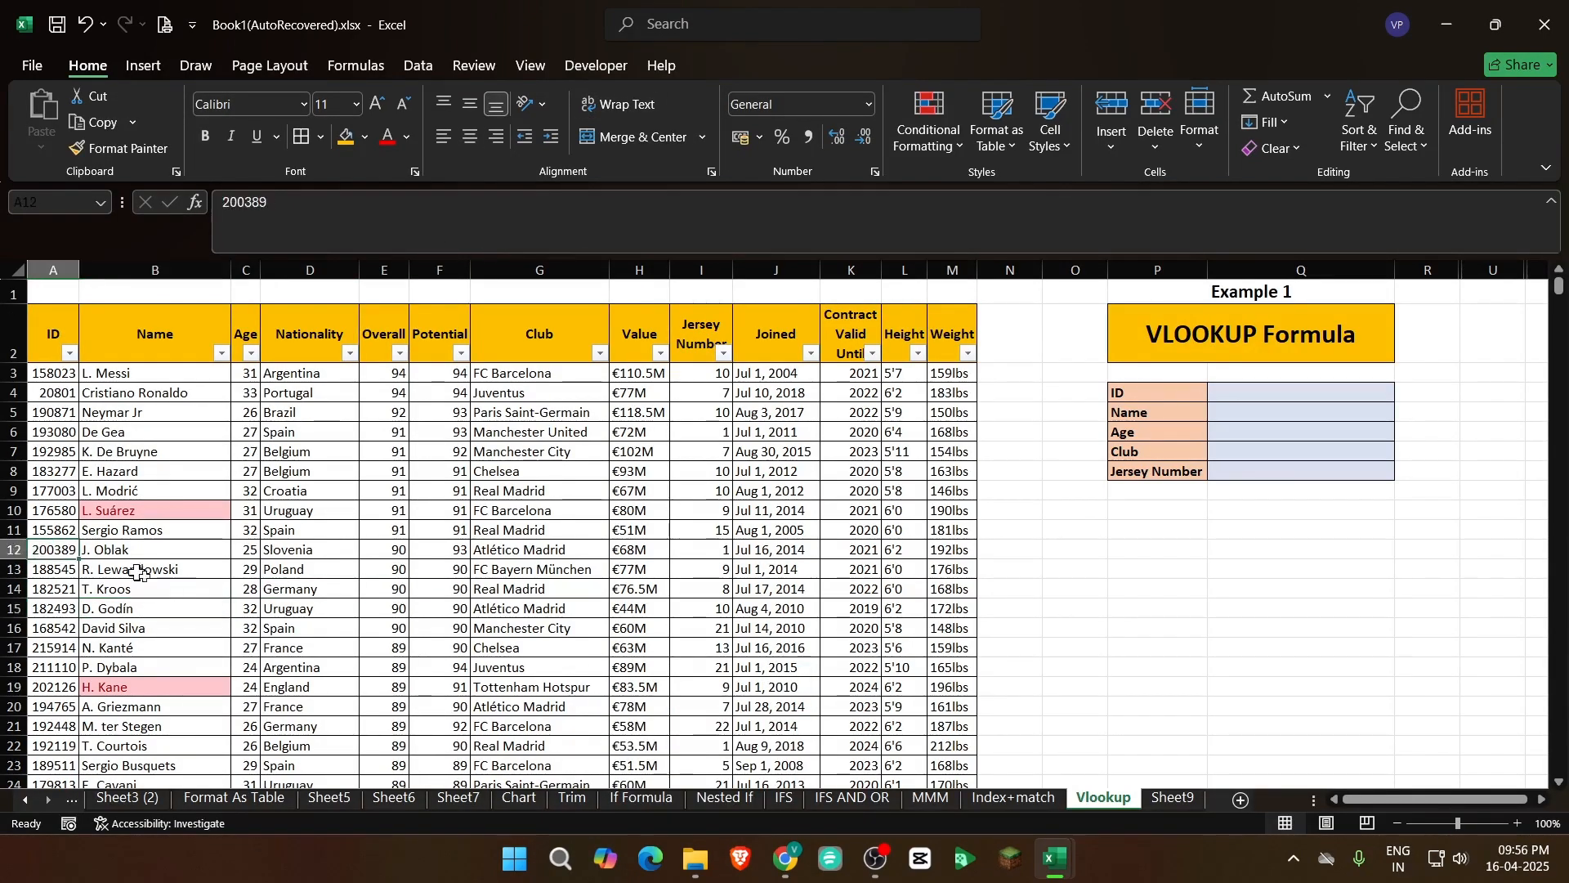
pyautogui.click(168, 584)
pyautogui.click(42, 545)
pyautogui.click(206, 575)
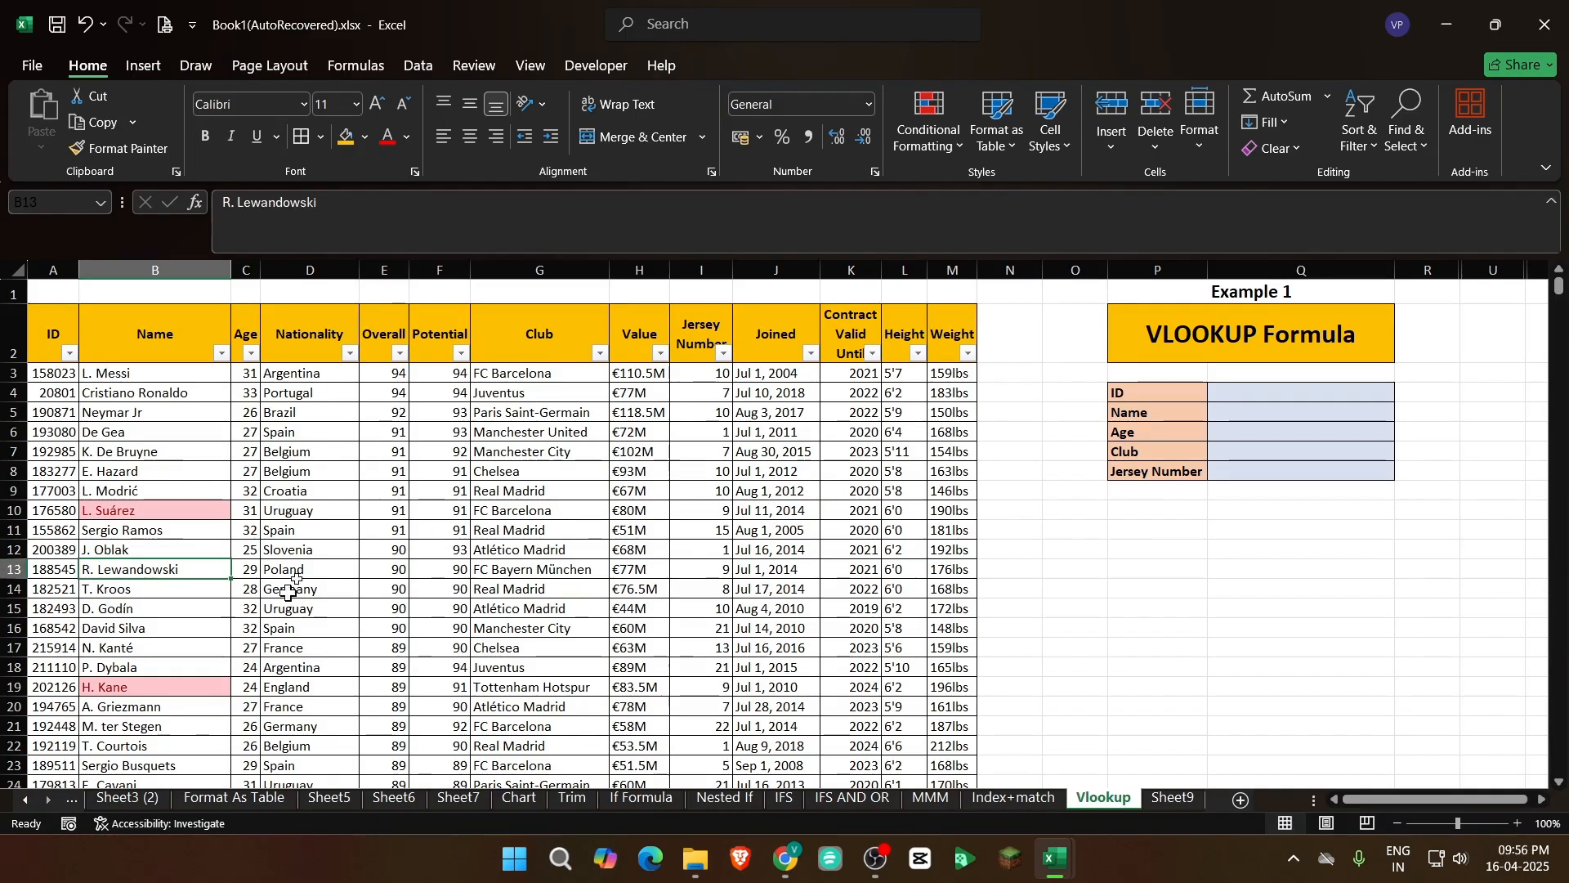
# Examine the complete player record in row 5 from ID to Weight and the empty lookup cells Q4:Q8
pyautogui.click(82, 413)
pyautogui.moveTo(77, 419); pyautogui.dragTo(98, 414)
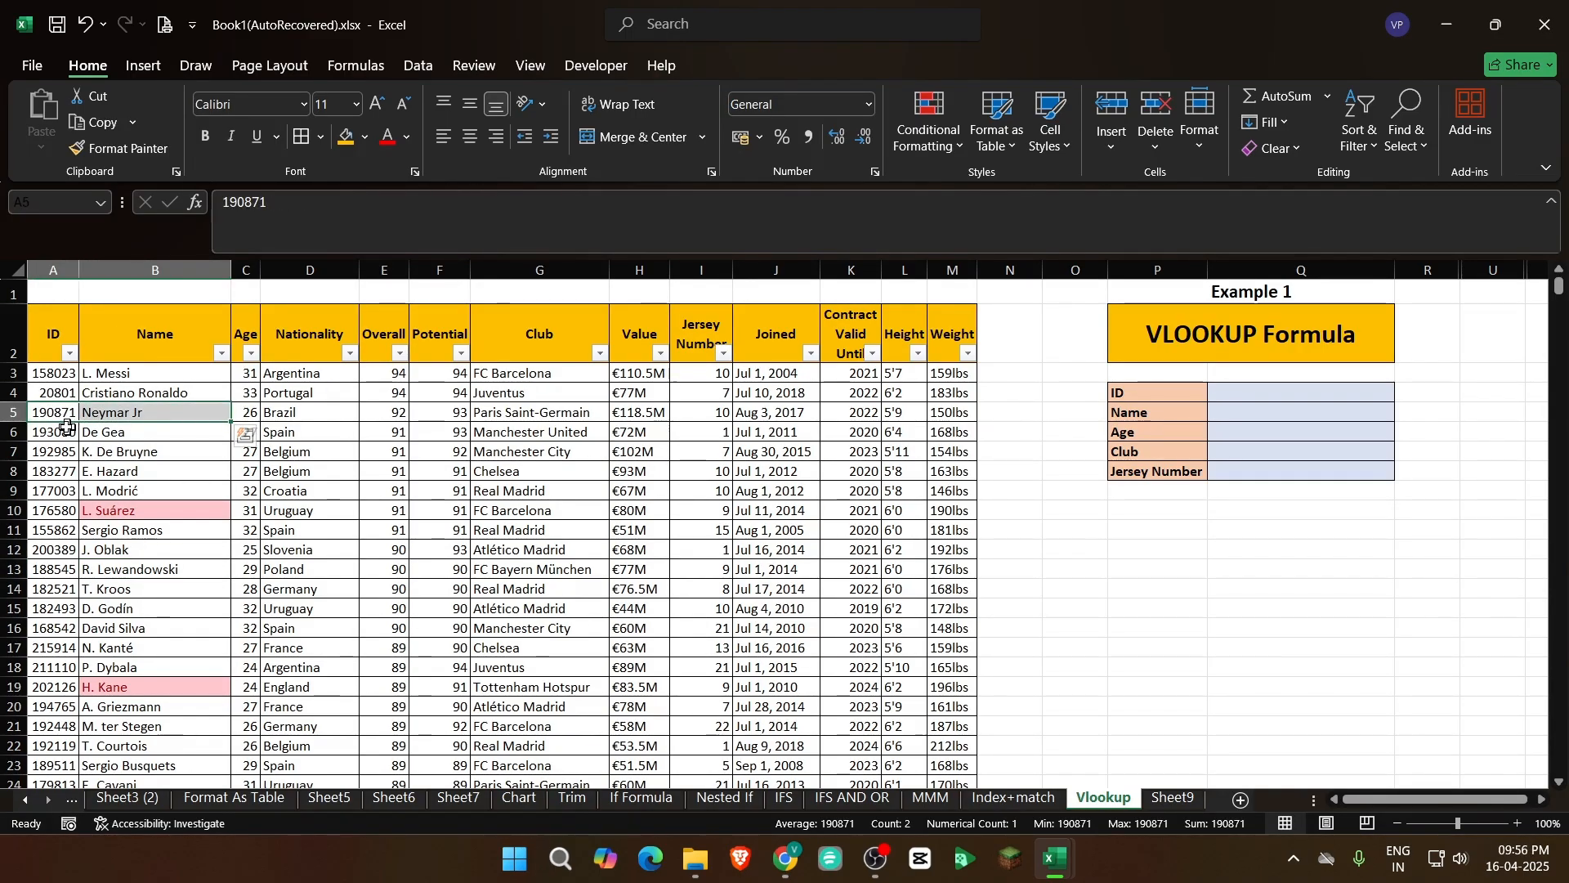
pyautogui.click(73, 445)
pyautogui.click(64, 415)
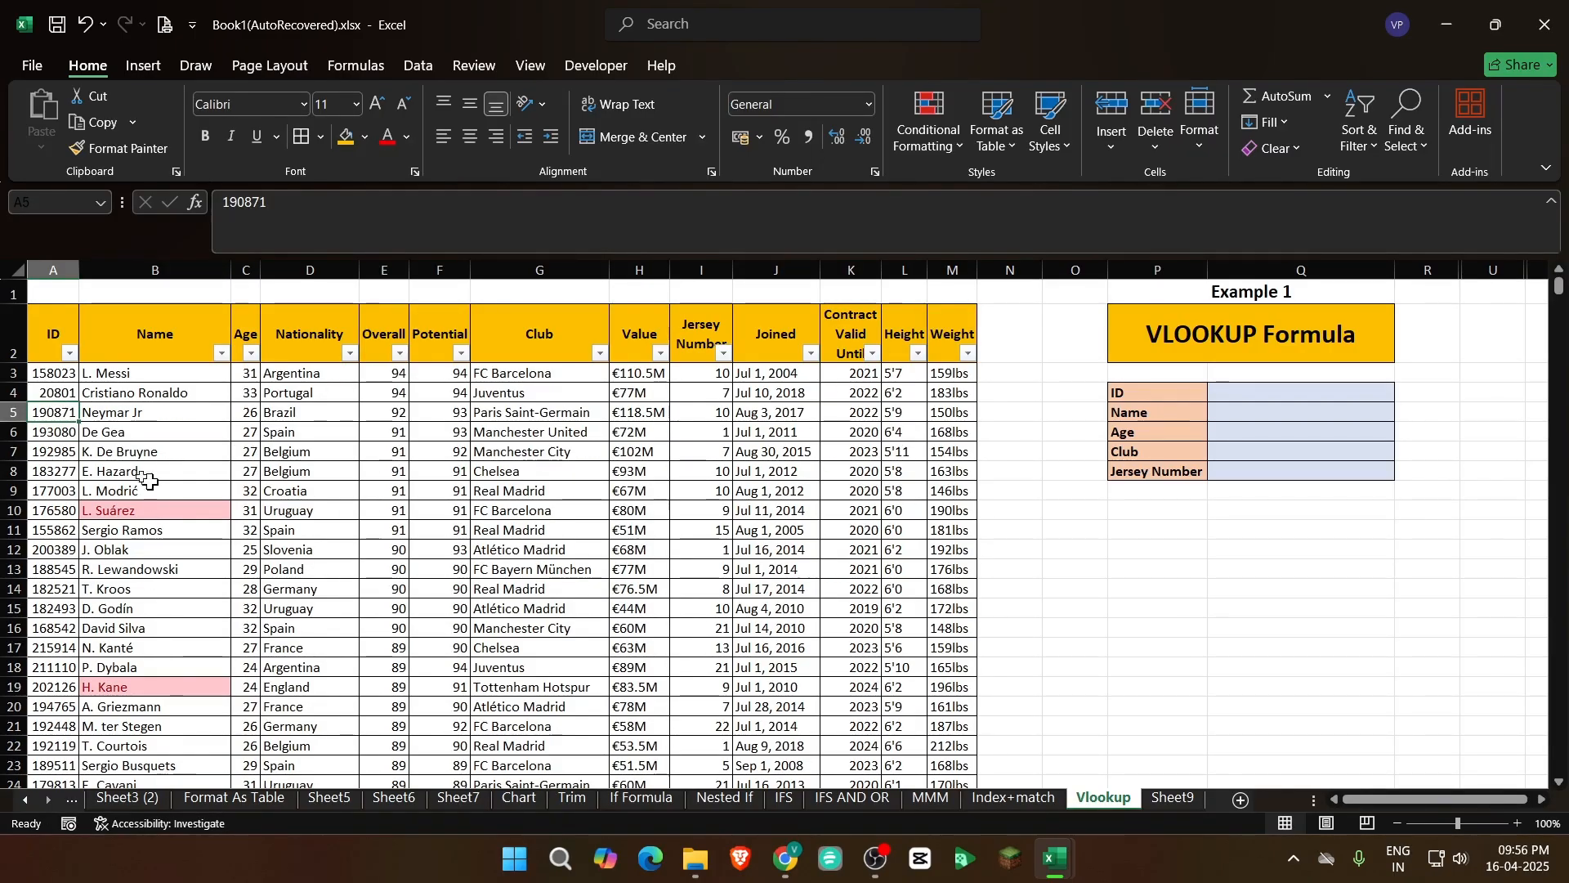
pyautogui.moveTo(61, 412); pyautogui.dragTo(956, 412)
pyautogui.moveTo(42, 408); pyautogui.dragTo(969, 406)
pyautogui.moveTo(1281, 397); pyautogui.dragTo(1283, 469)
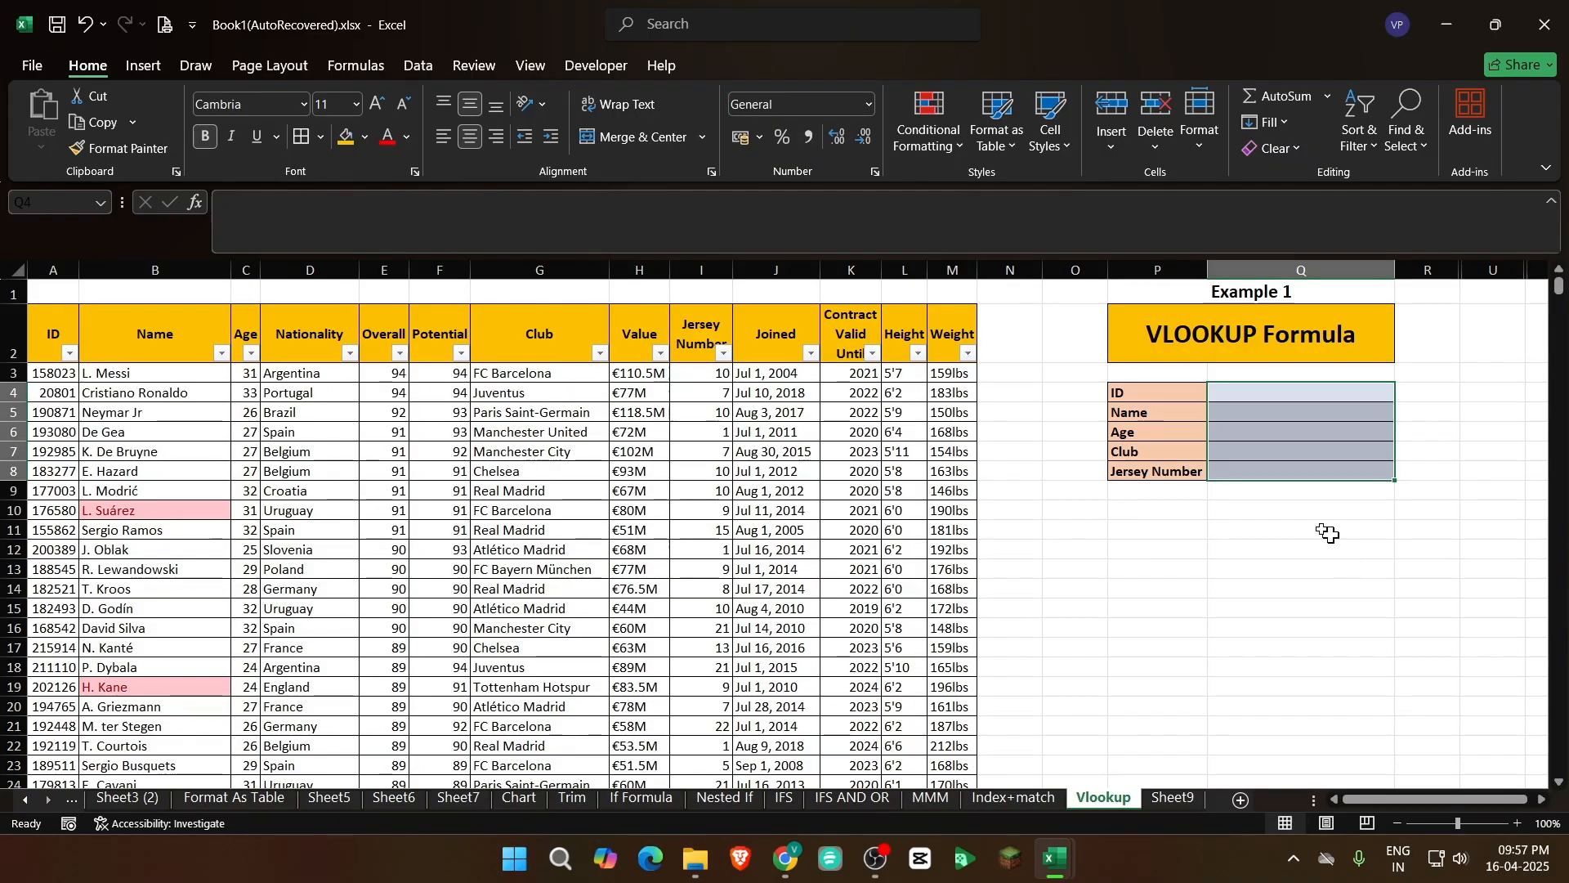
pyautogui.scroll(-14, 246, 609)
pyautogui.scroll(14, 343, 646)
pyautogui.click(208, 454)
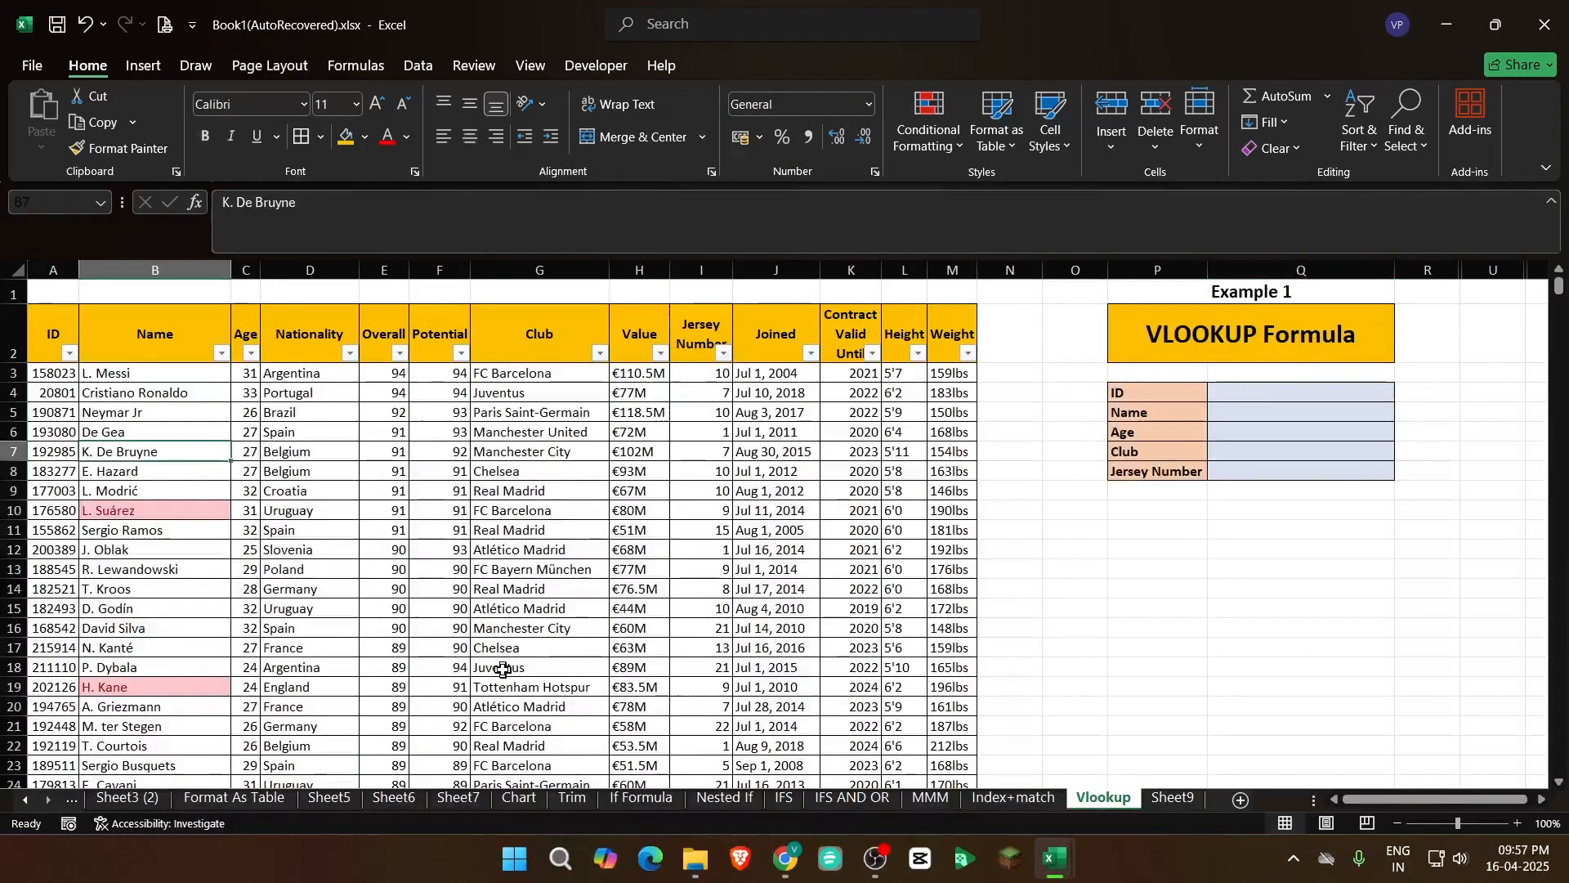
pyautogui.hotkey('ctrl', 'Down')
pyautogui.hotkey('ctrl', 'Up')
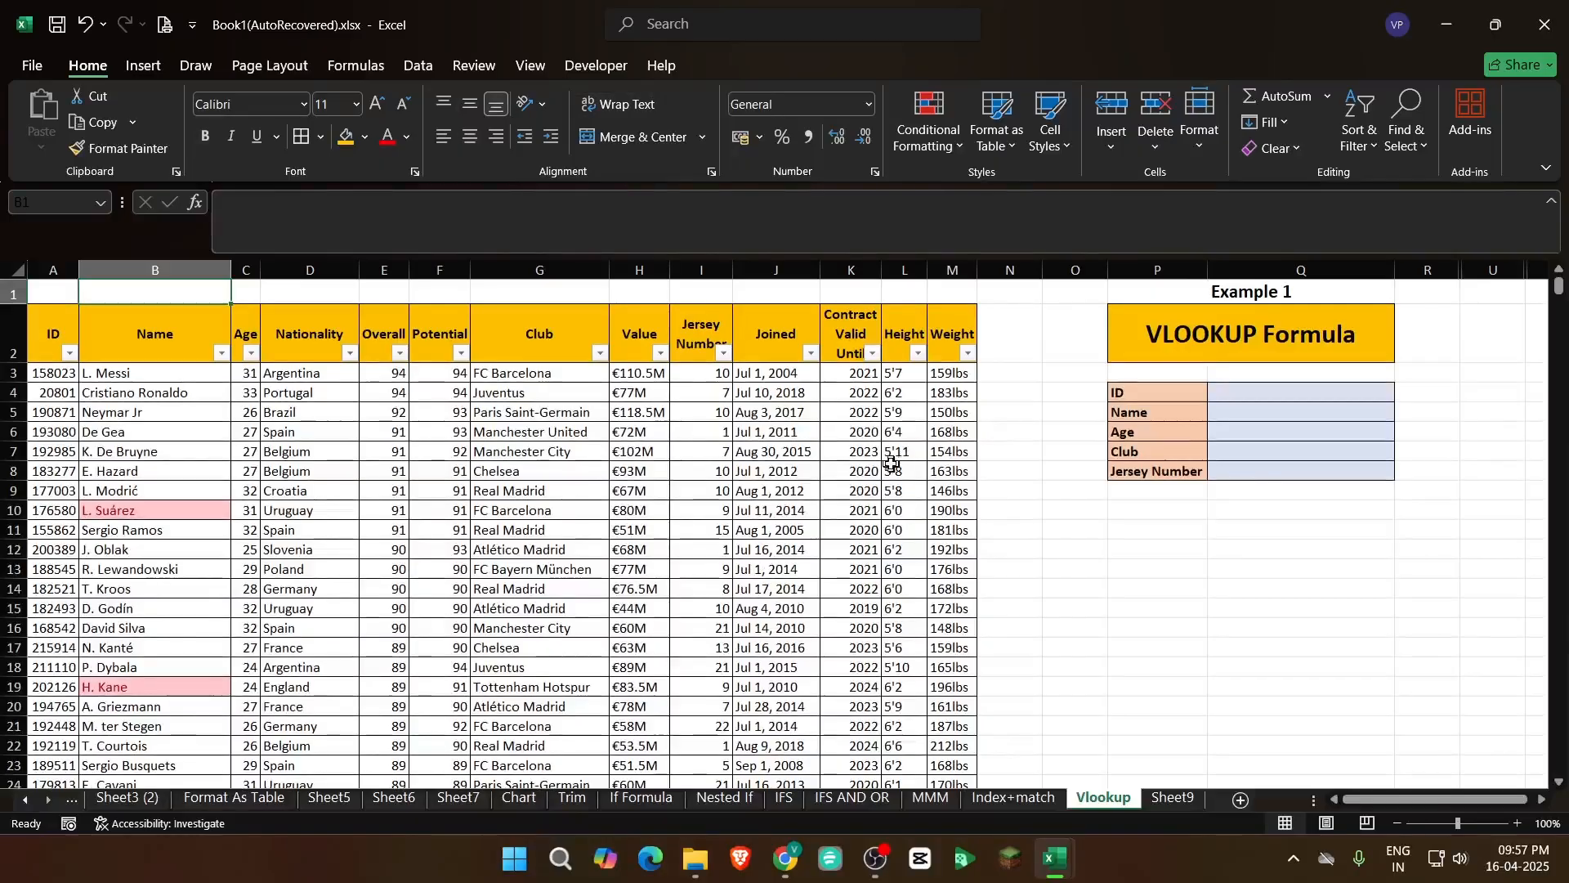
pyautogui.click(542, 495)
pyautogui.click(122, 648)
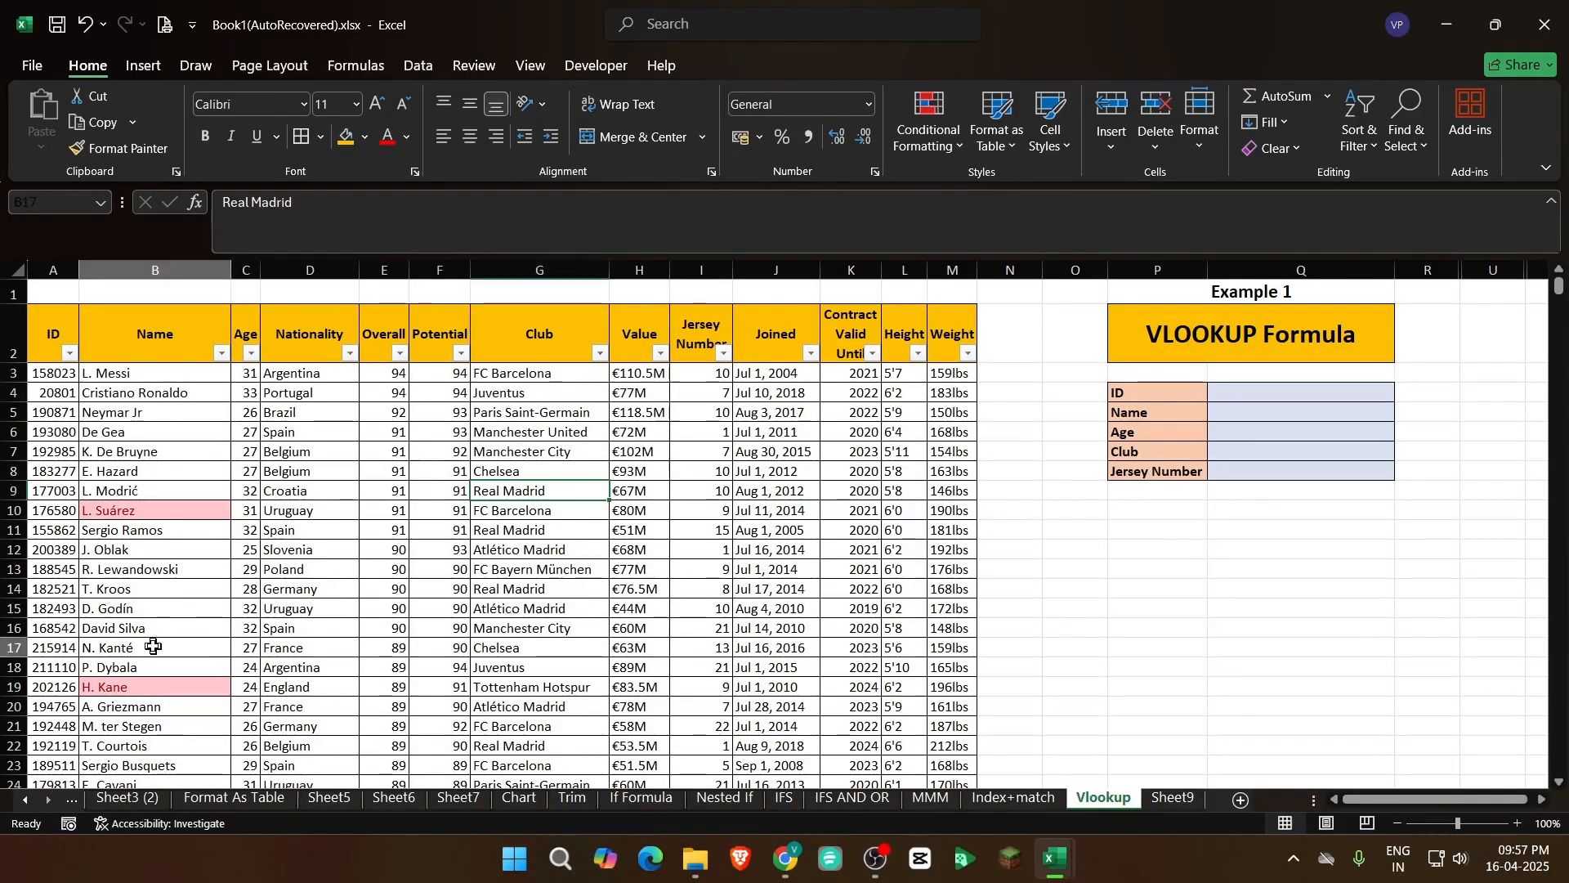
pyautogui.click(39, 572)
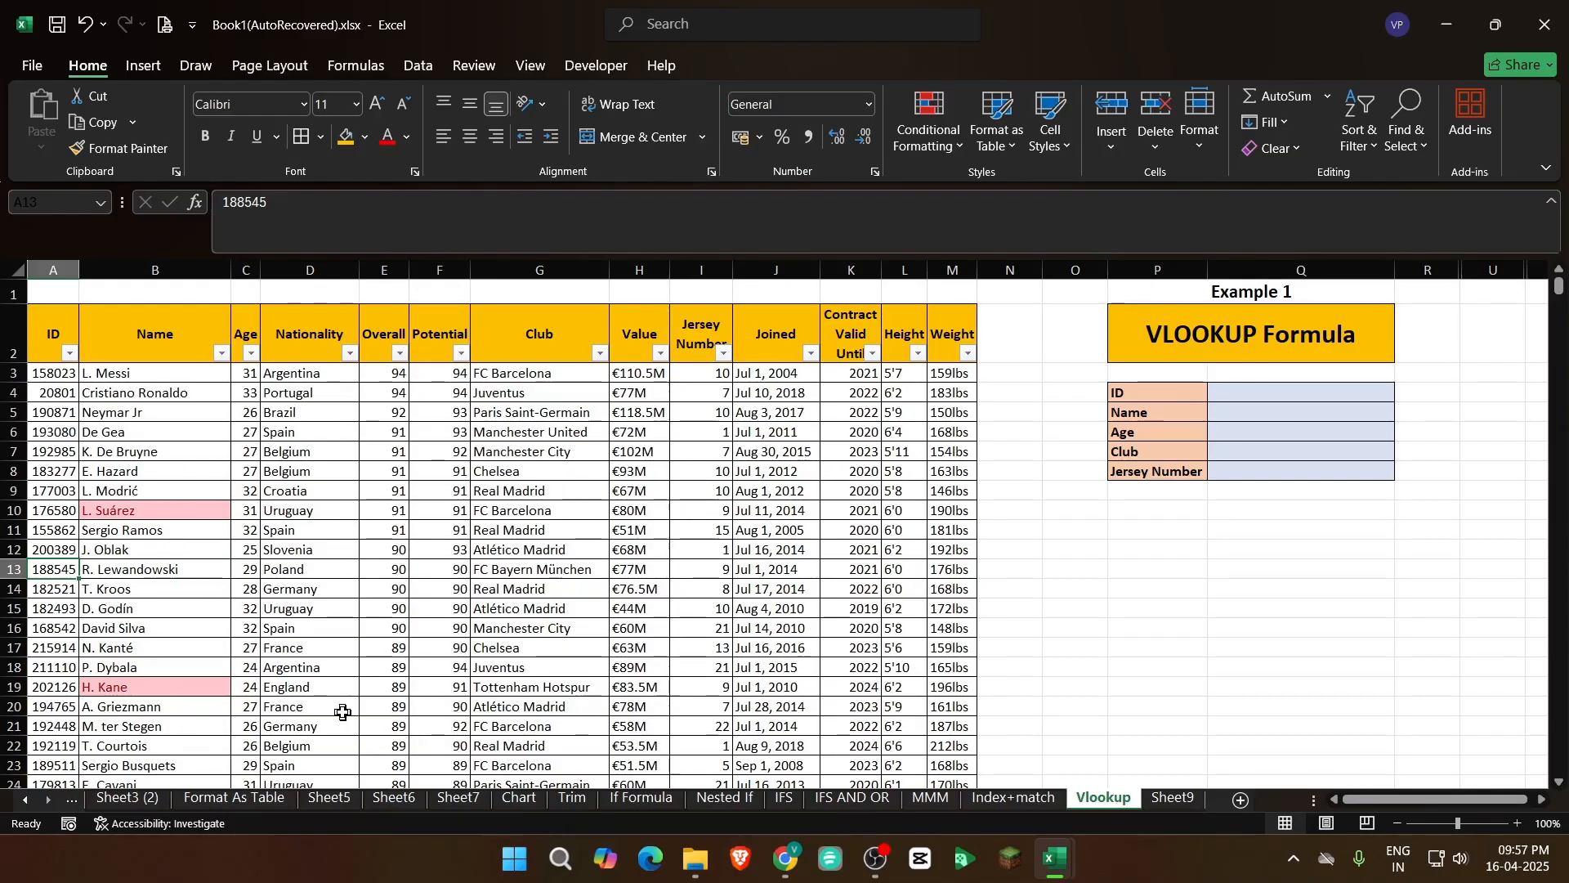
# View the Result cell's formula on the Index+match sheet, then return to the Vlookup sheet and select the lookup cells Q4:Q8
pyautogui.click(1243, 393)
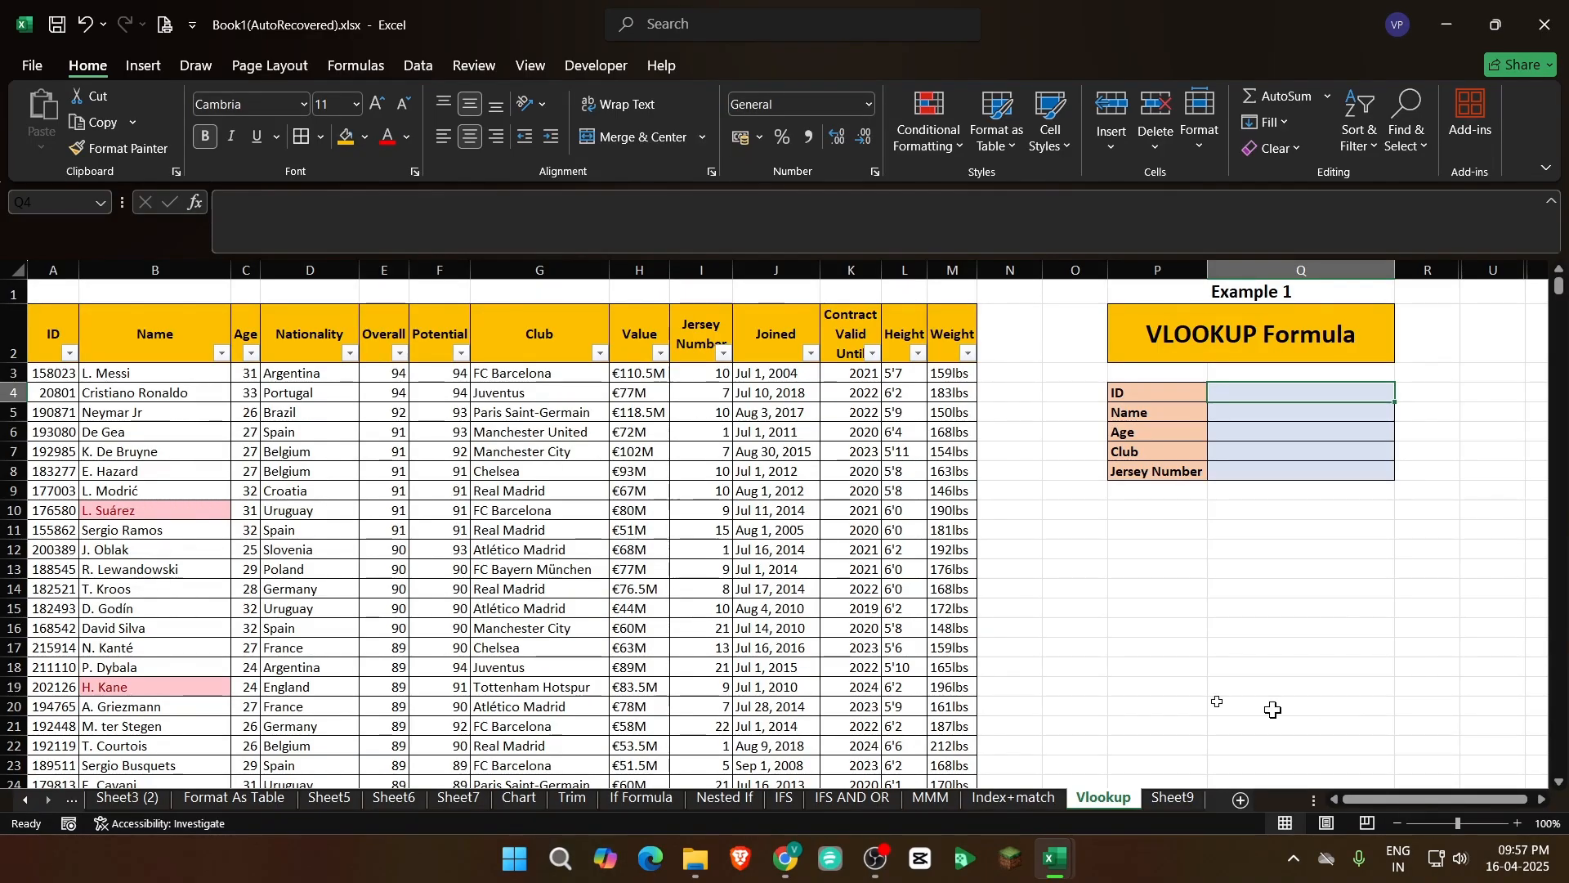
pyautogui.click(1020, 799)
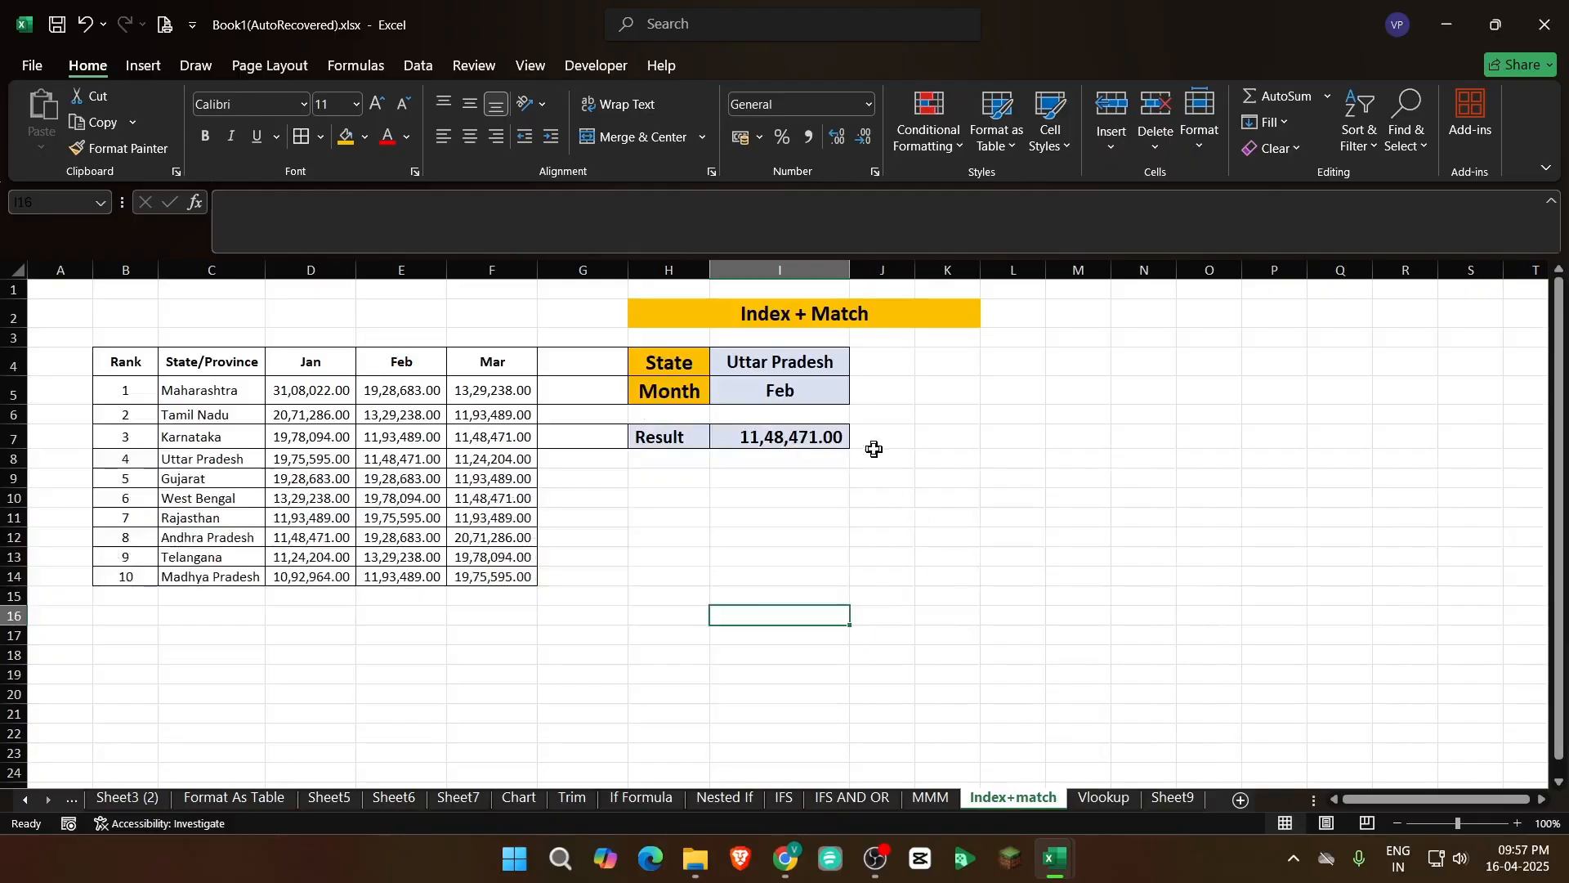
pyautogui.click(763, 438)
pyautogui.click(1103, 799)
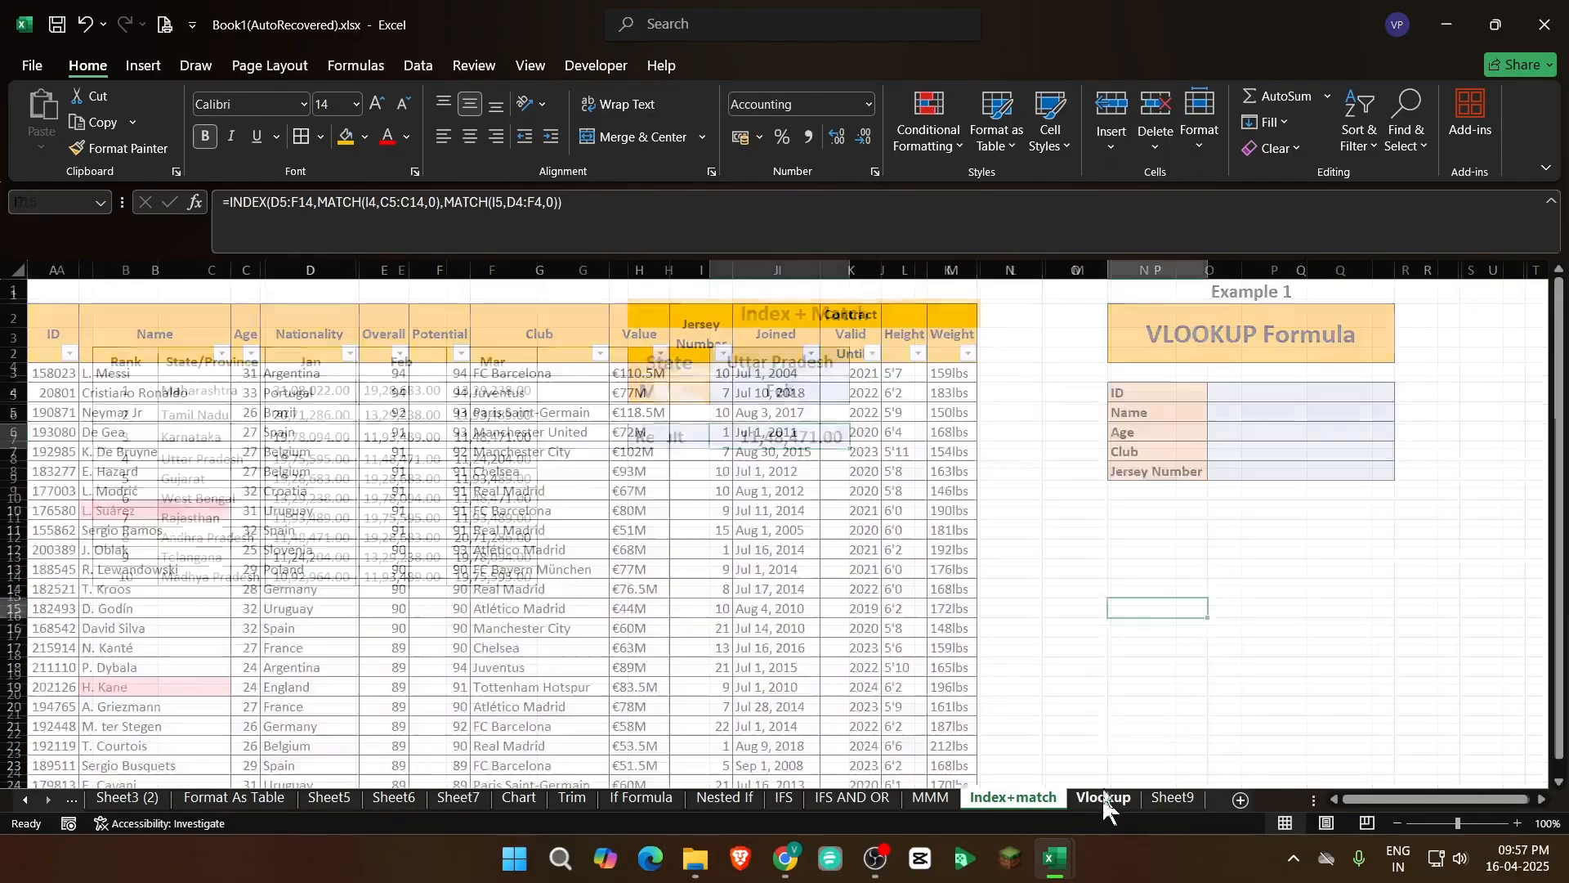
pyautogui.moveTo(1234, 393); pyautogui.dragTo(1232, 471)
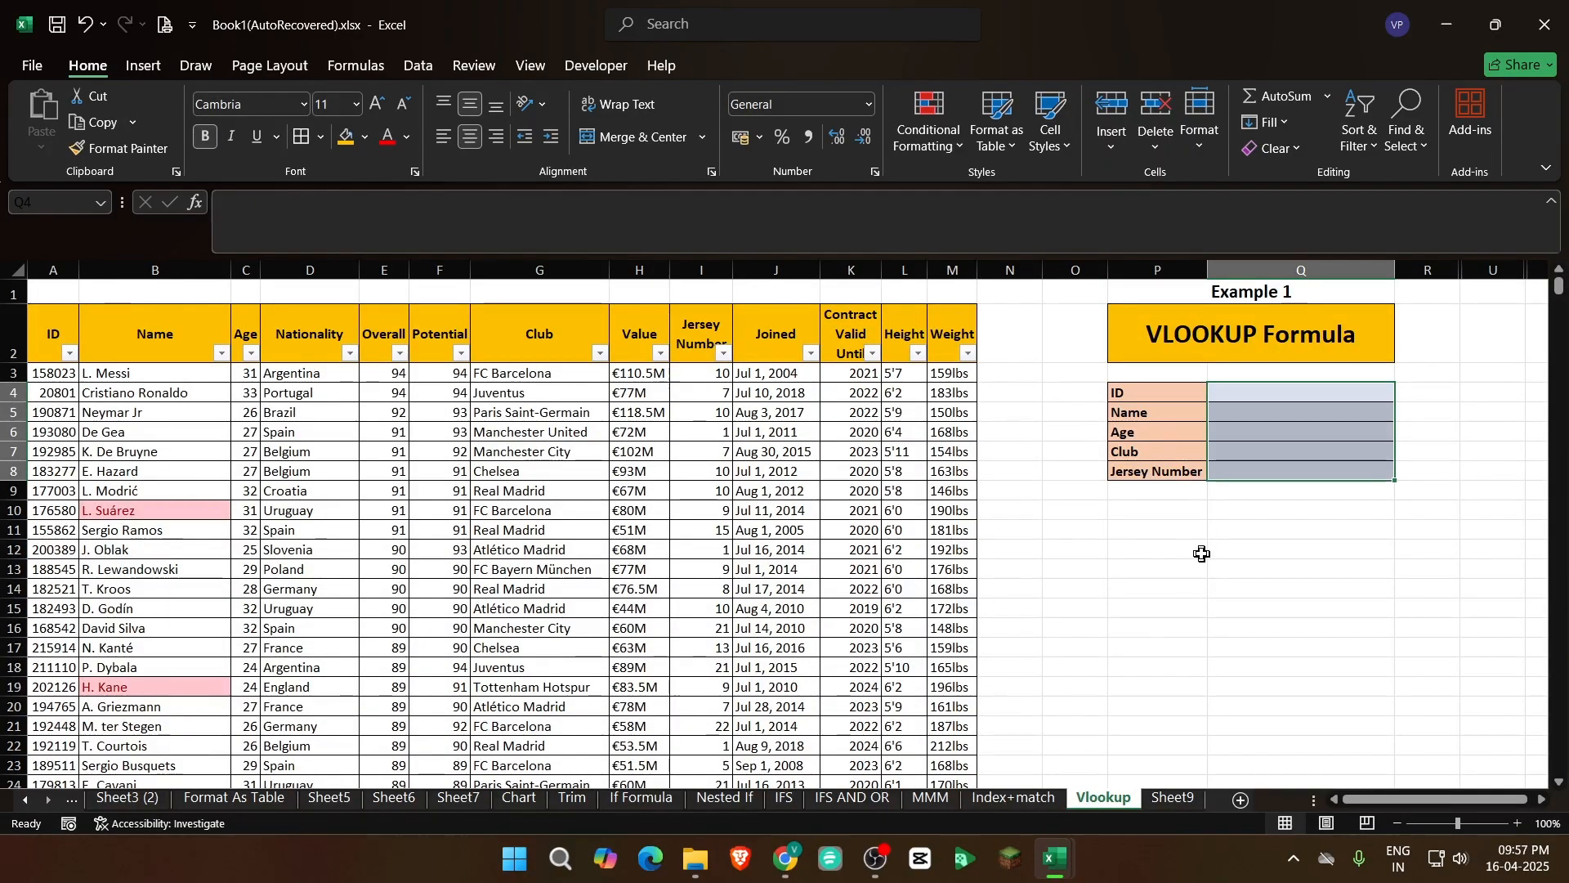
pyautogui.click(1229, 554)
pyautogui.moveTo(1267, 394); pyautogui.dragTo(1272, 469)
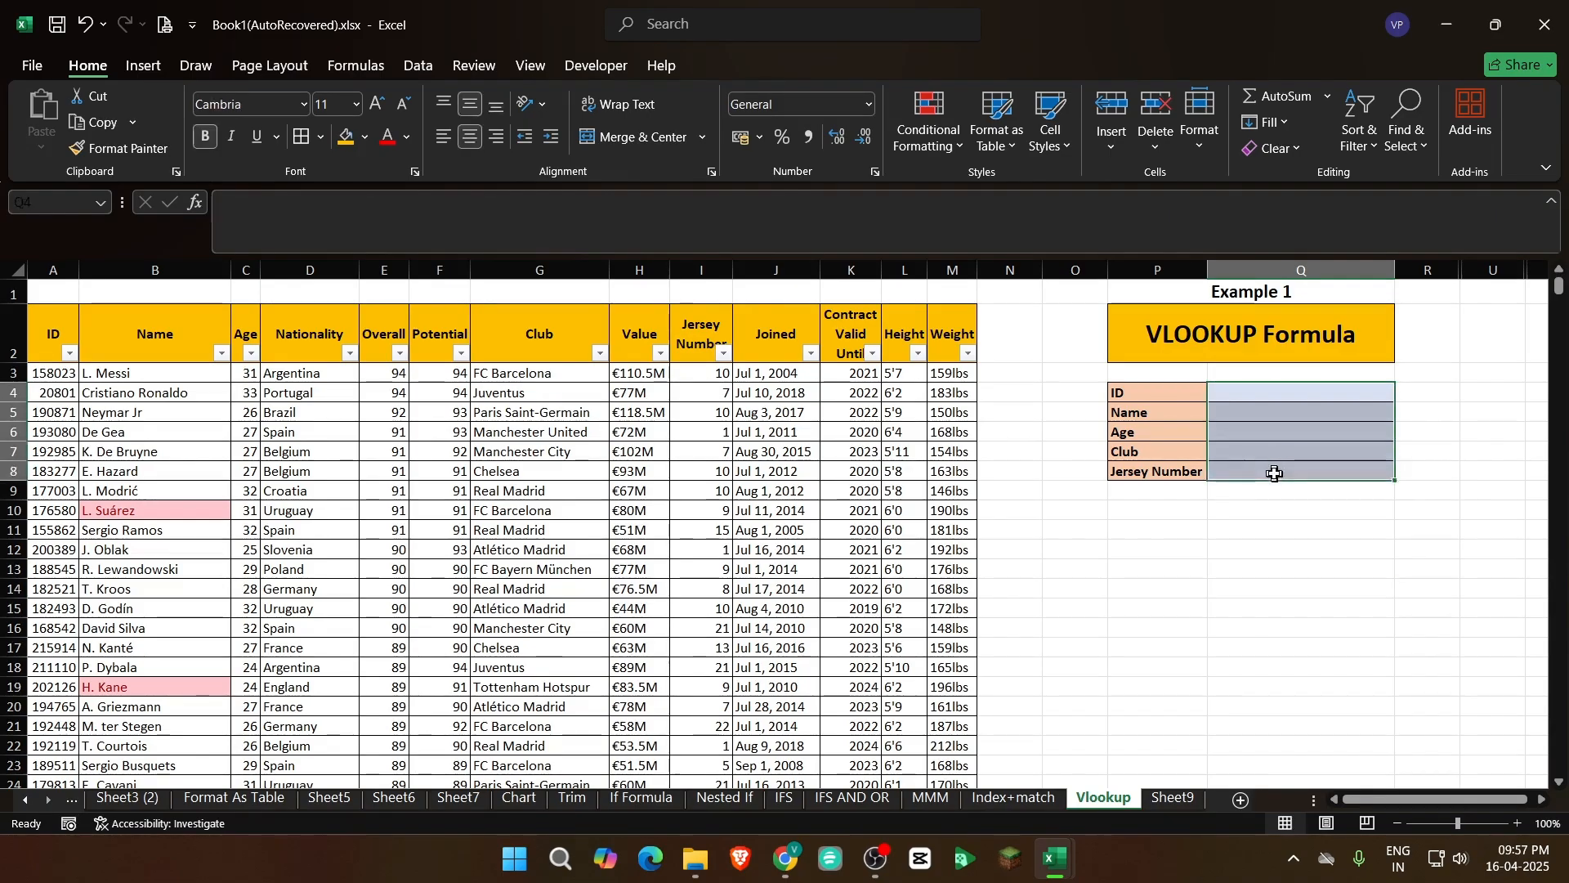
# View the Index+match example once more, then return to the Vlookup sheet and check the empty ID and Name lookup cells
pyautogui.click(1261, 391)
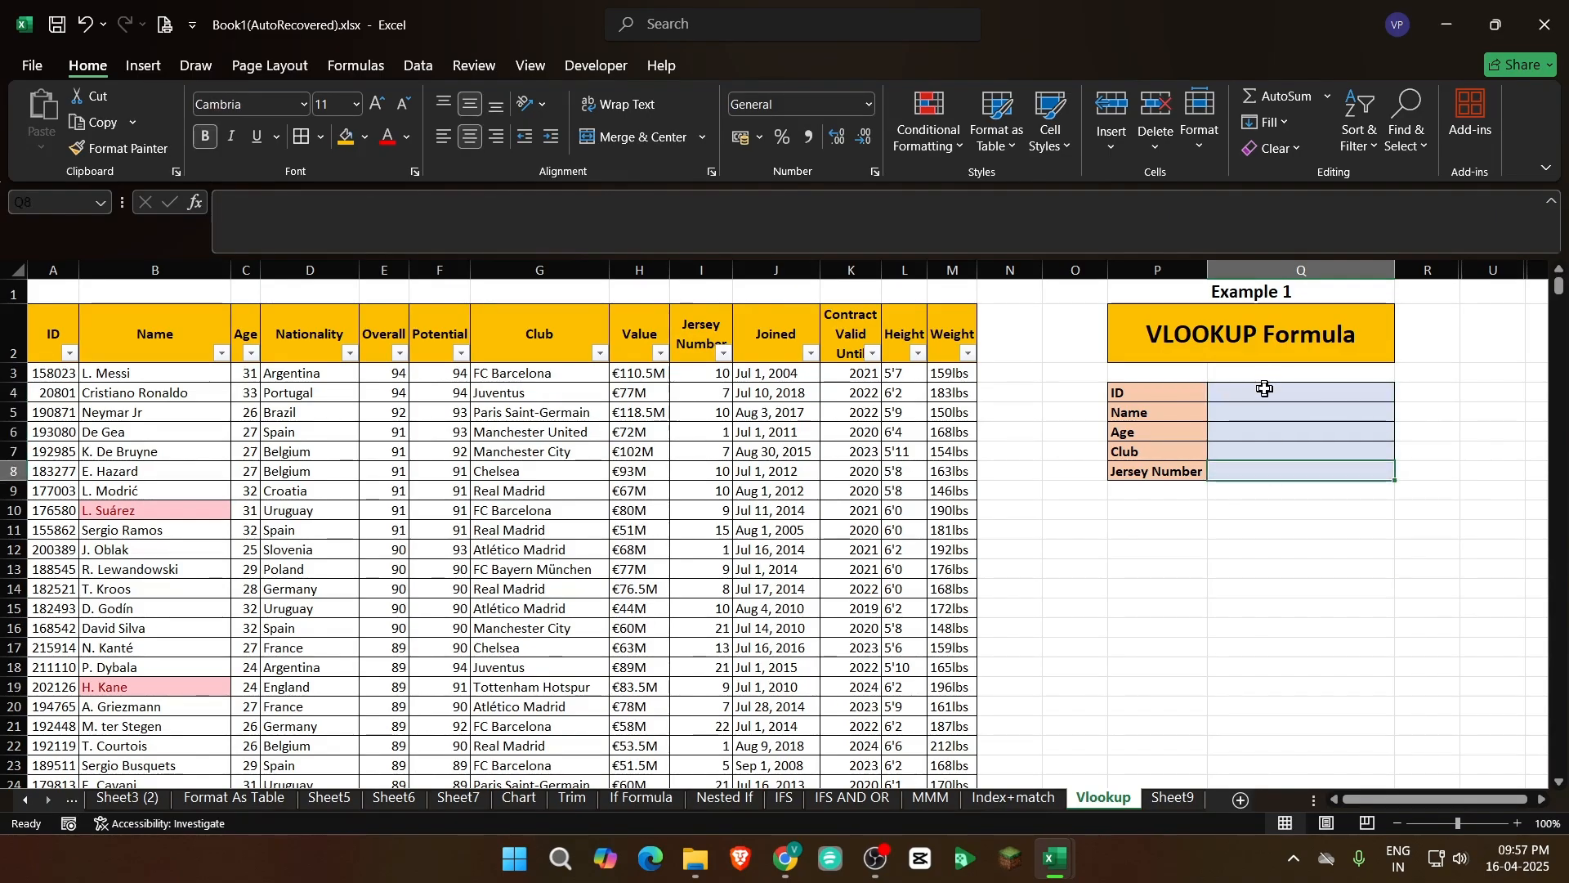
pyautogui.click(1026, 800)
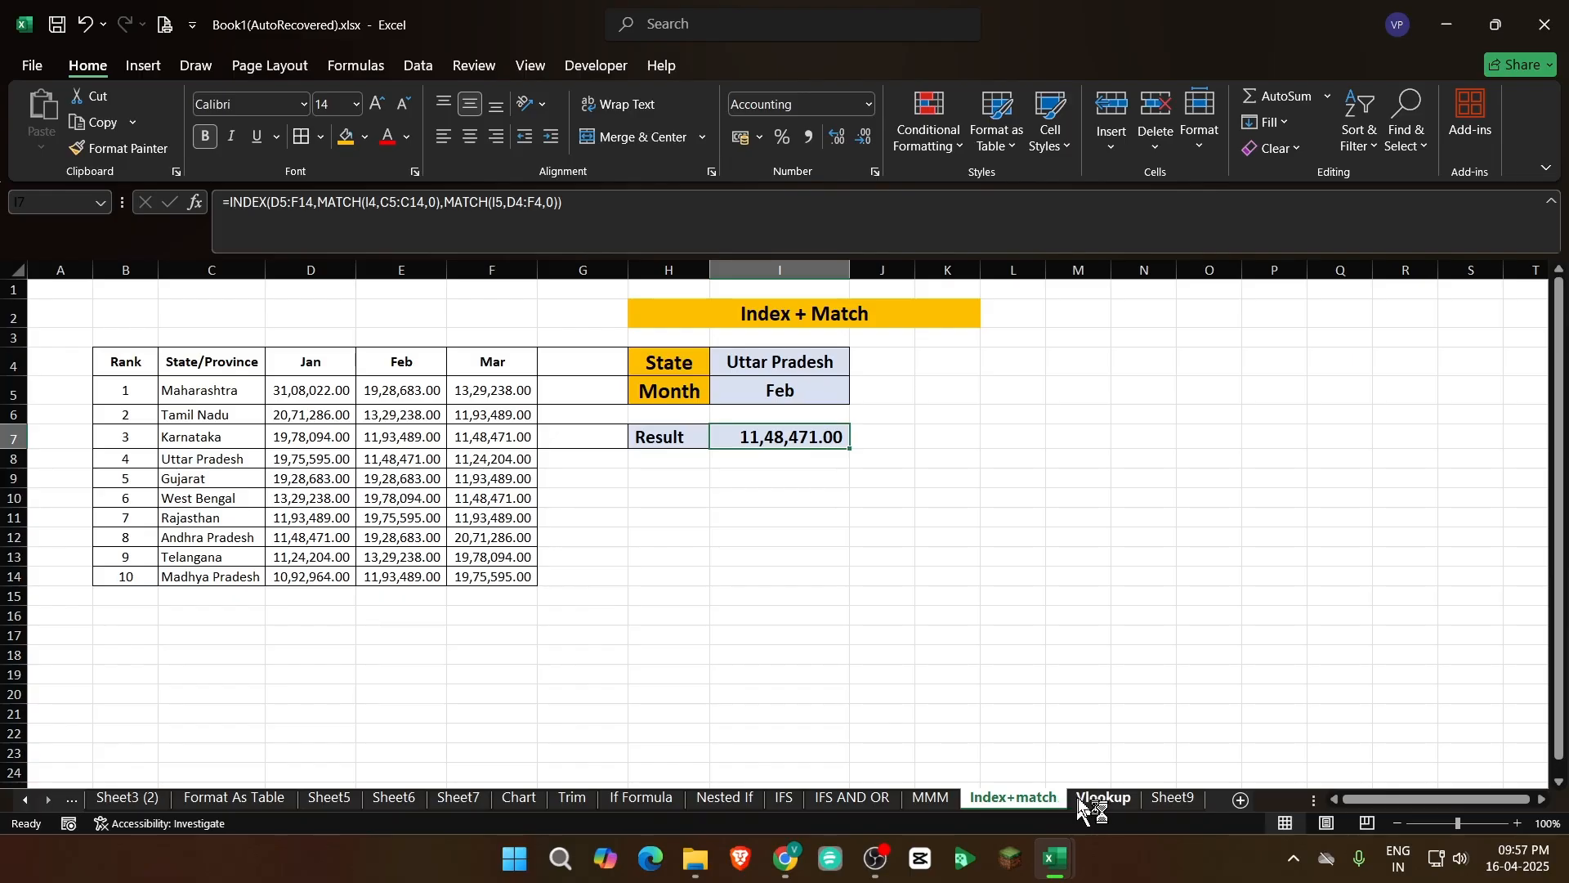
pyautogui.click(1103, 798)
pyautogui.click(1269, 549)
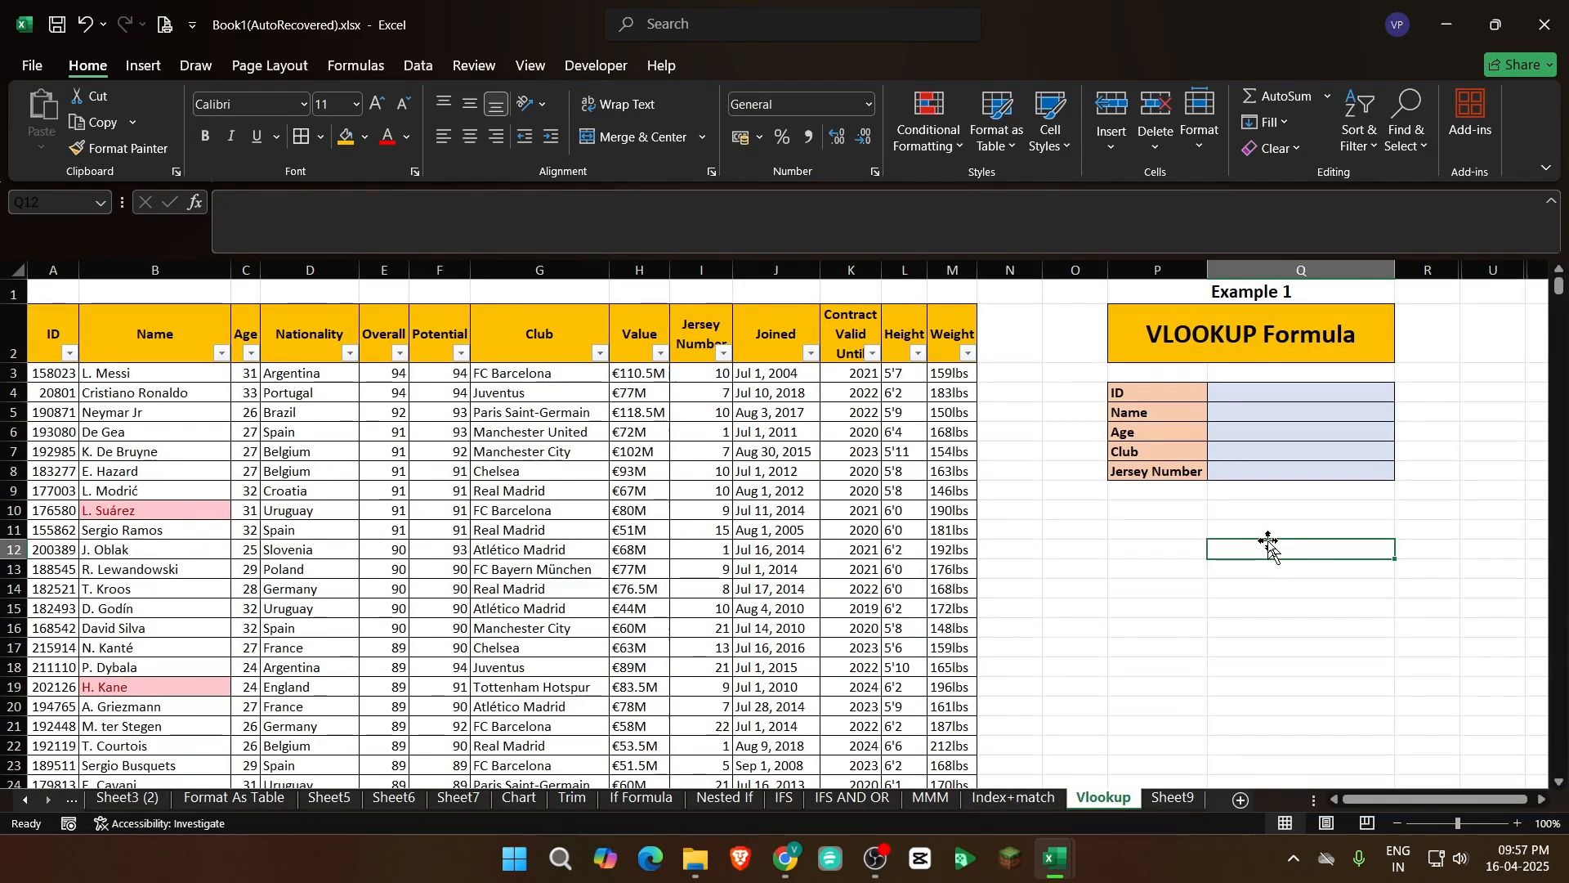
pyautogui.click(1272, 392)
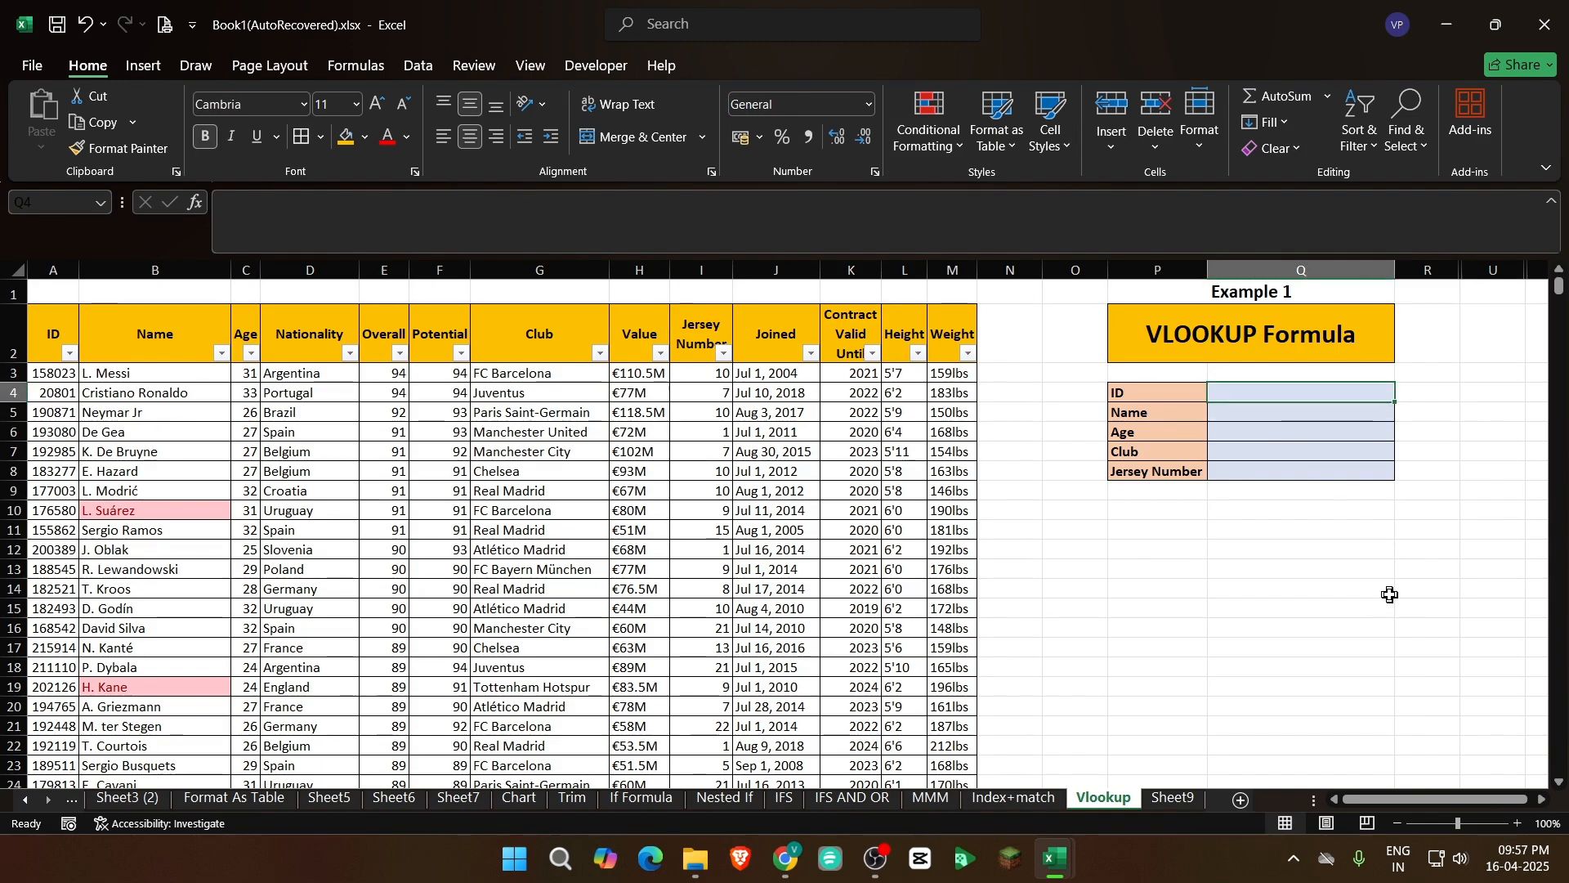
pyautogui.click(1261, 419)
# Copy the ID from the row 5 record and paste it as a value into lookup cell Q4
pyautogui.click(293, 452)
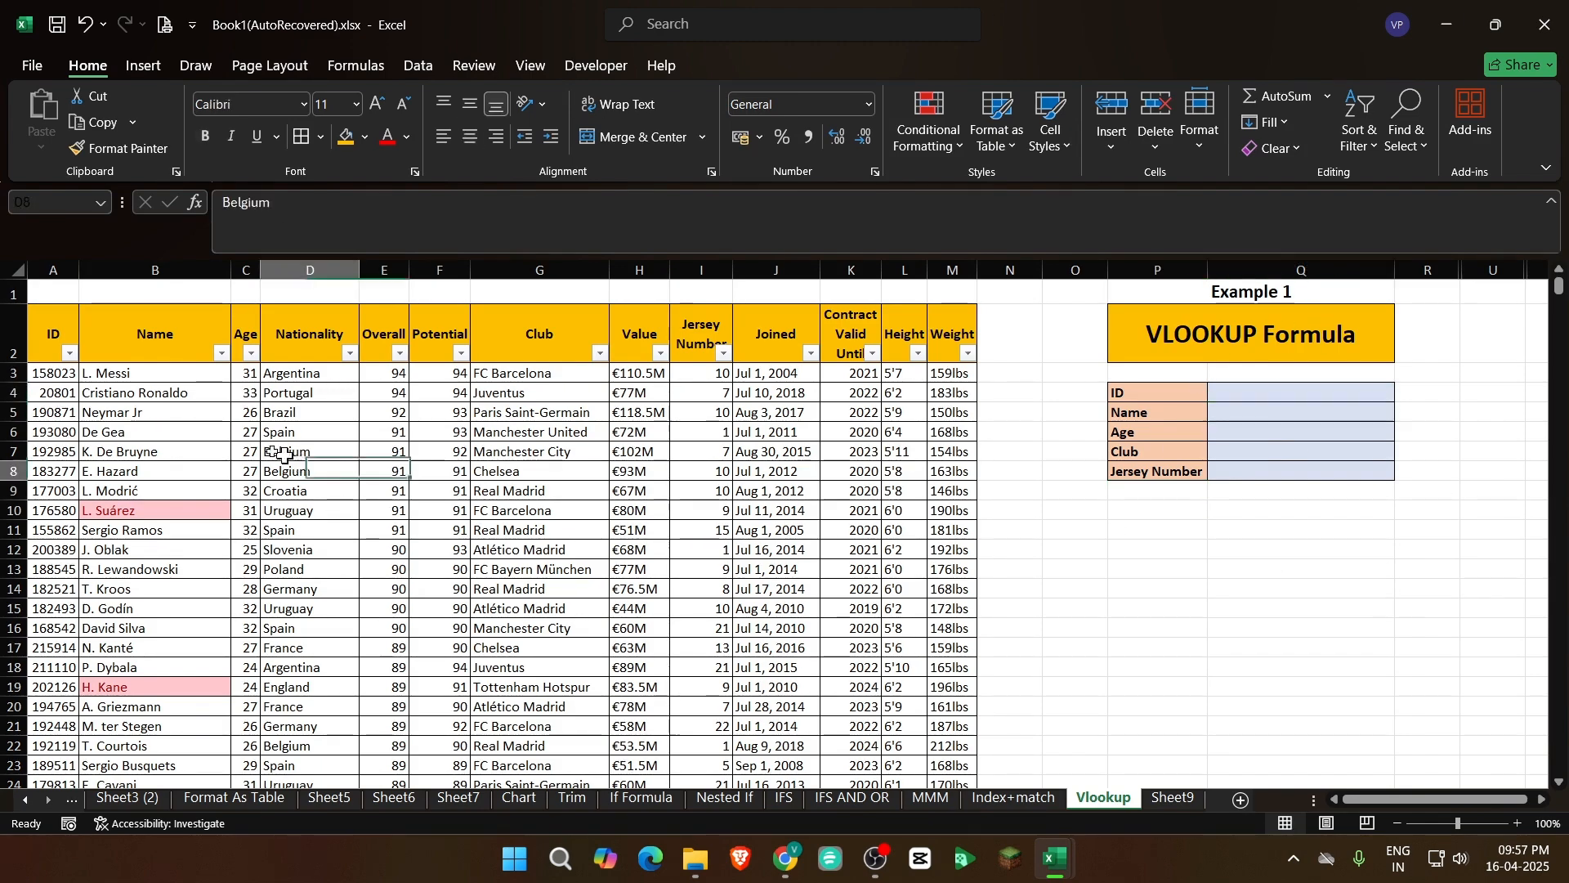
pyautogui.click(54, 412)
pyautogui.hotkey('ctrl', 'c')
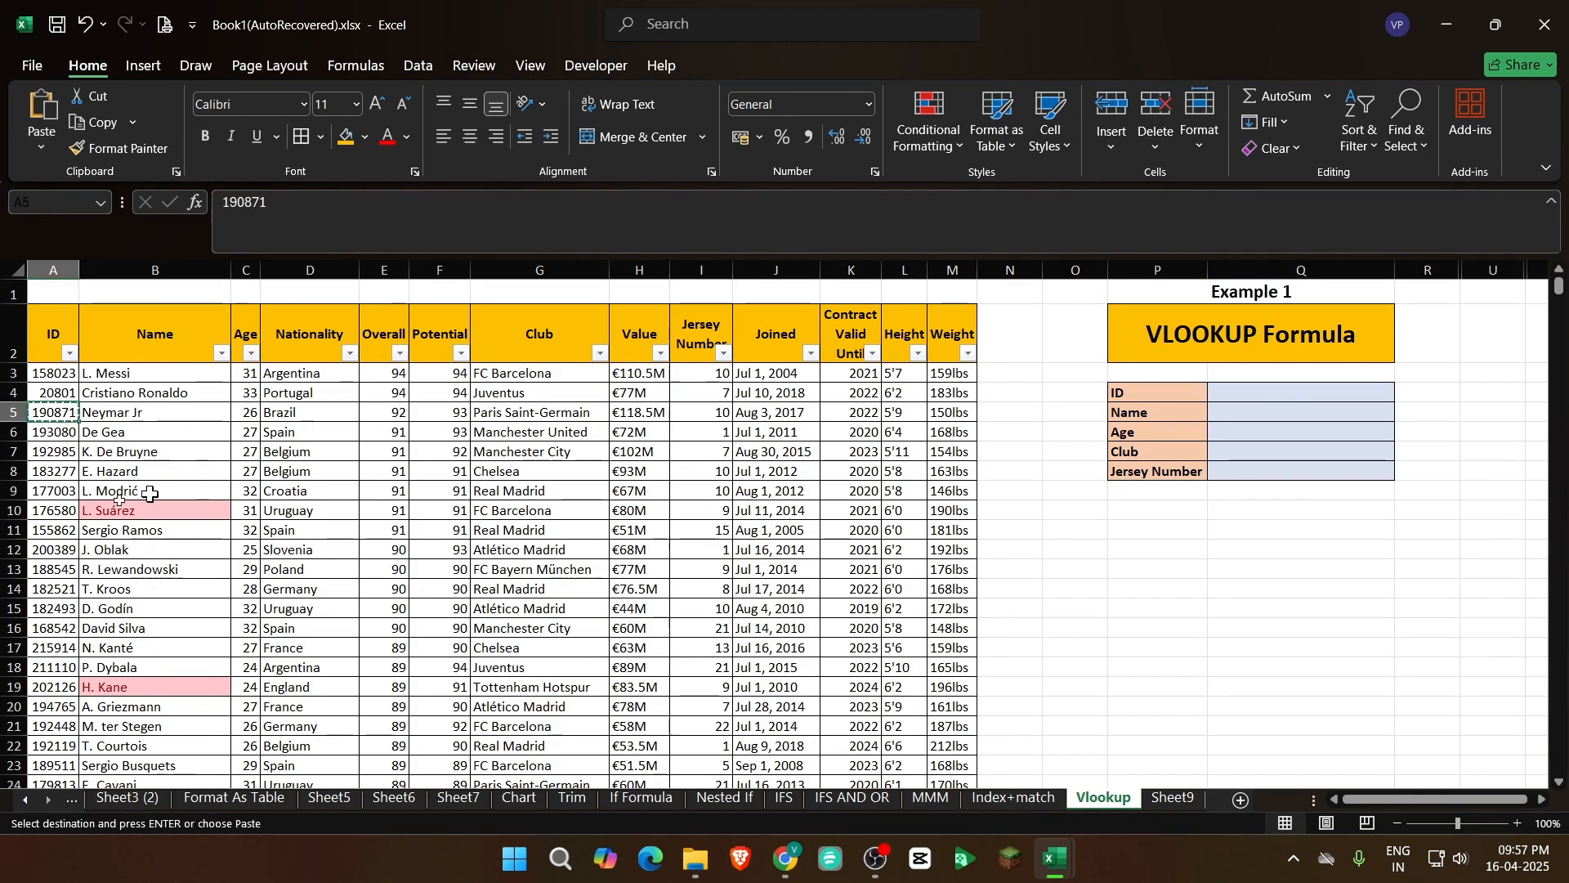
pyautogui.rightClick(1269, 394)
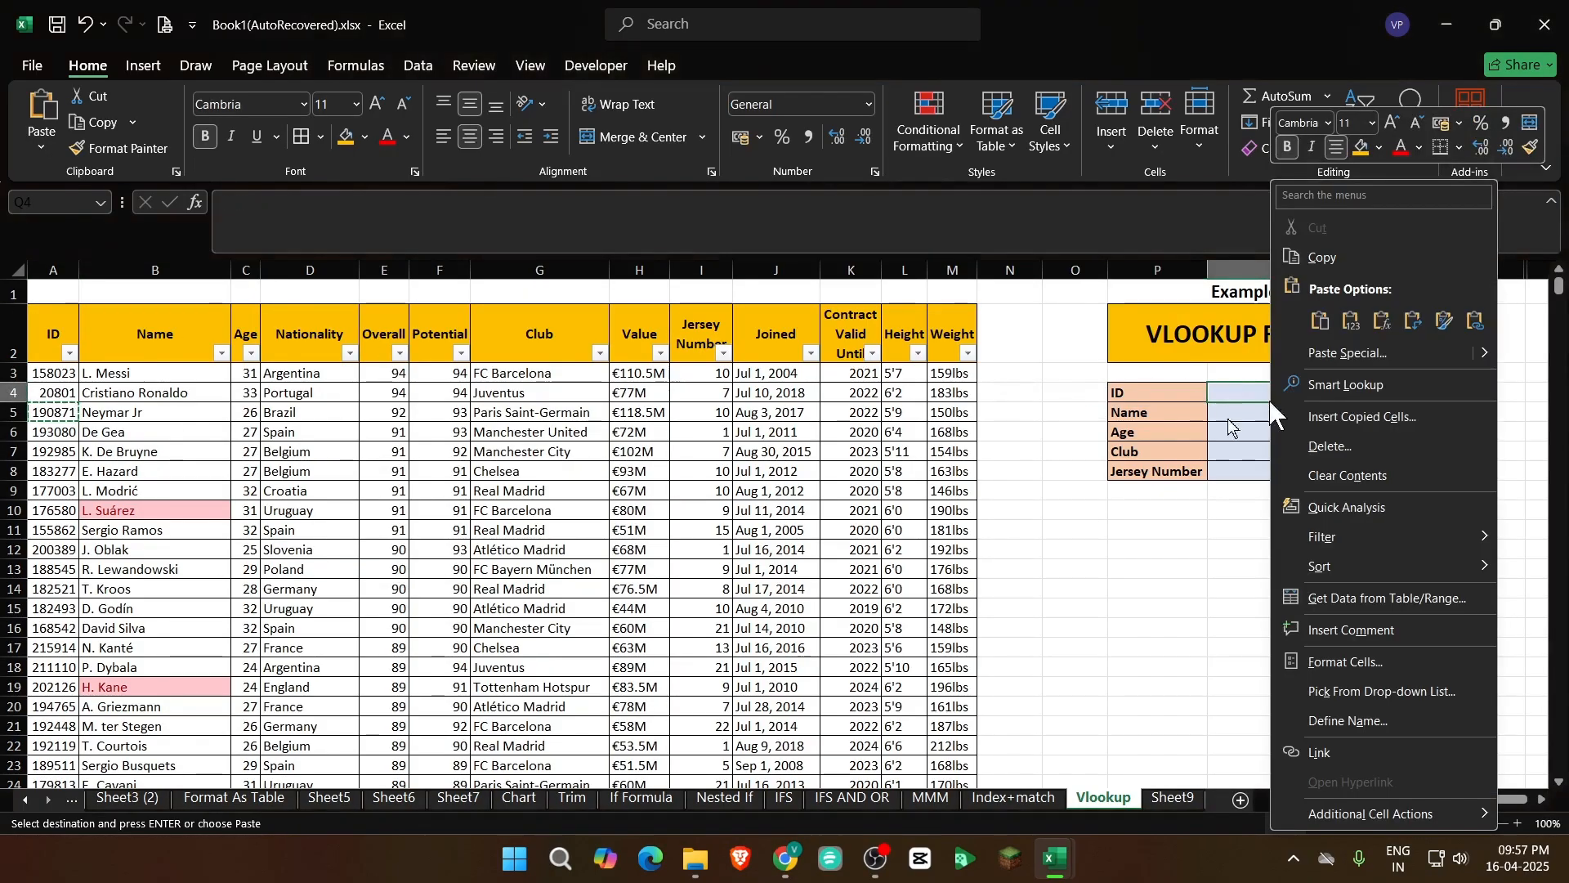
pyautogui.click(1353, 321)
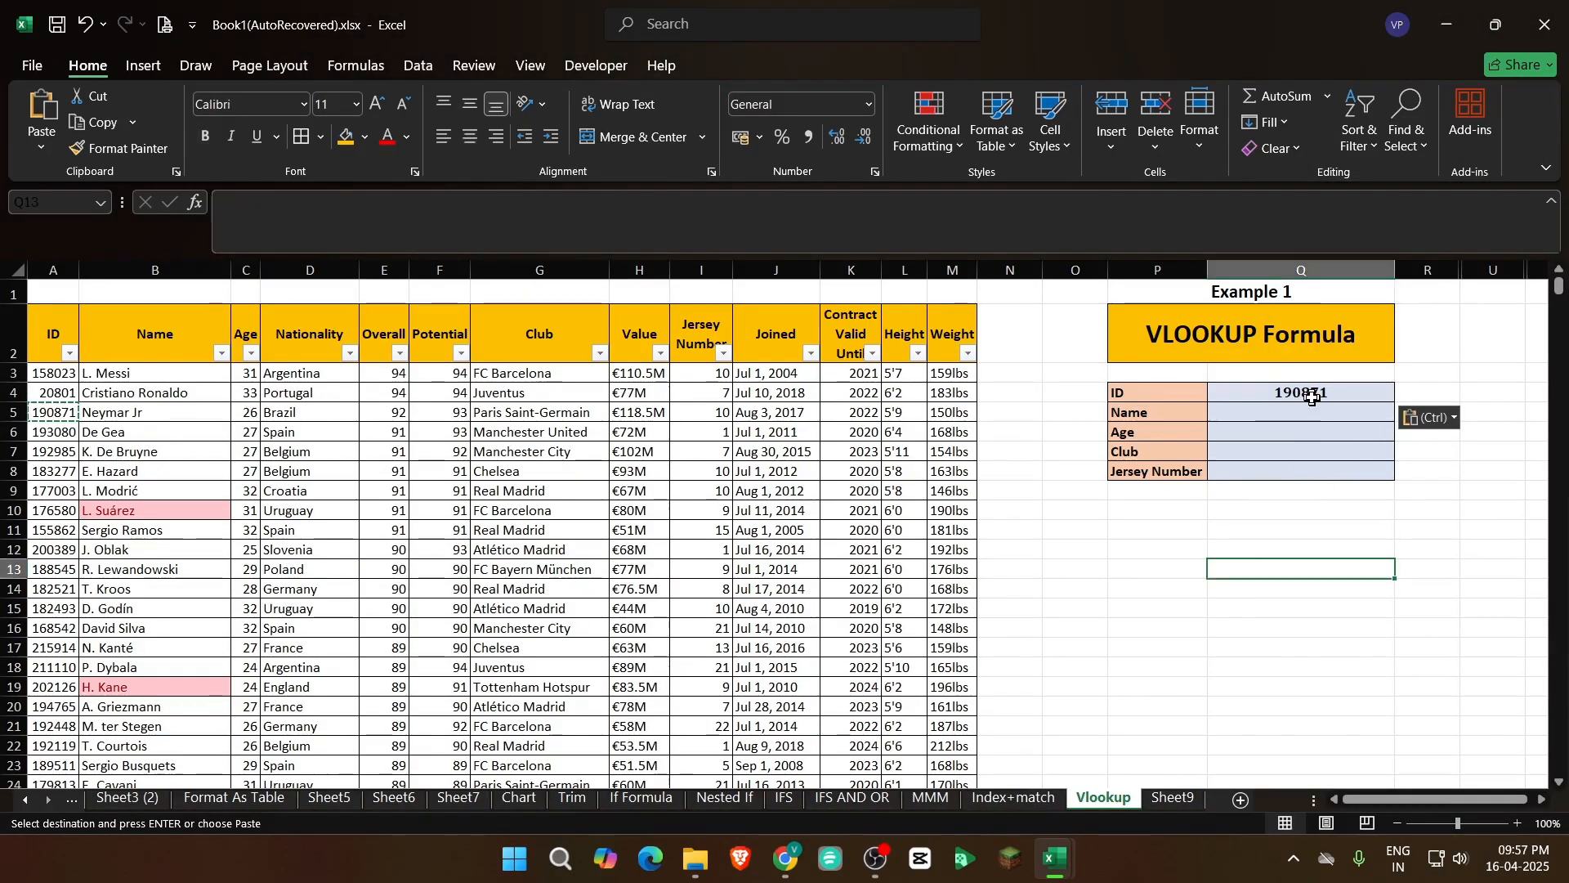
# Enter the ID 190871 in lookup cell Q4
pyautogui.write('190871')
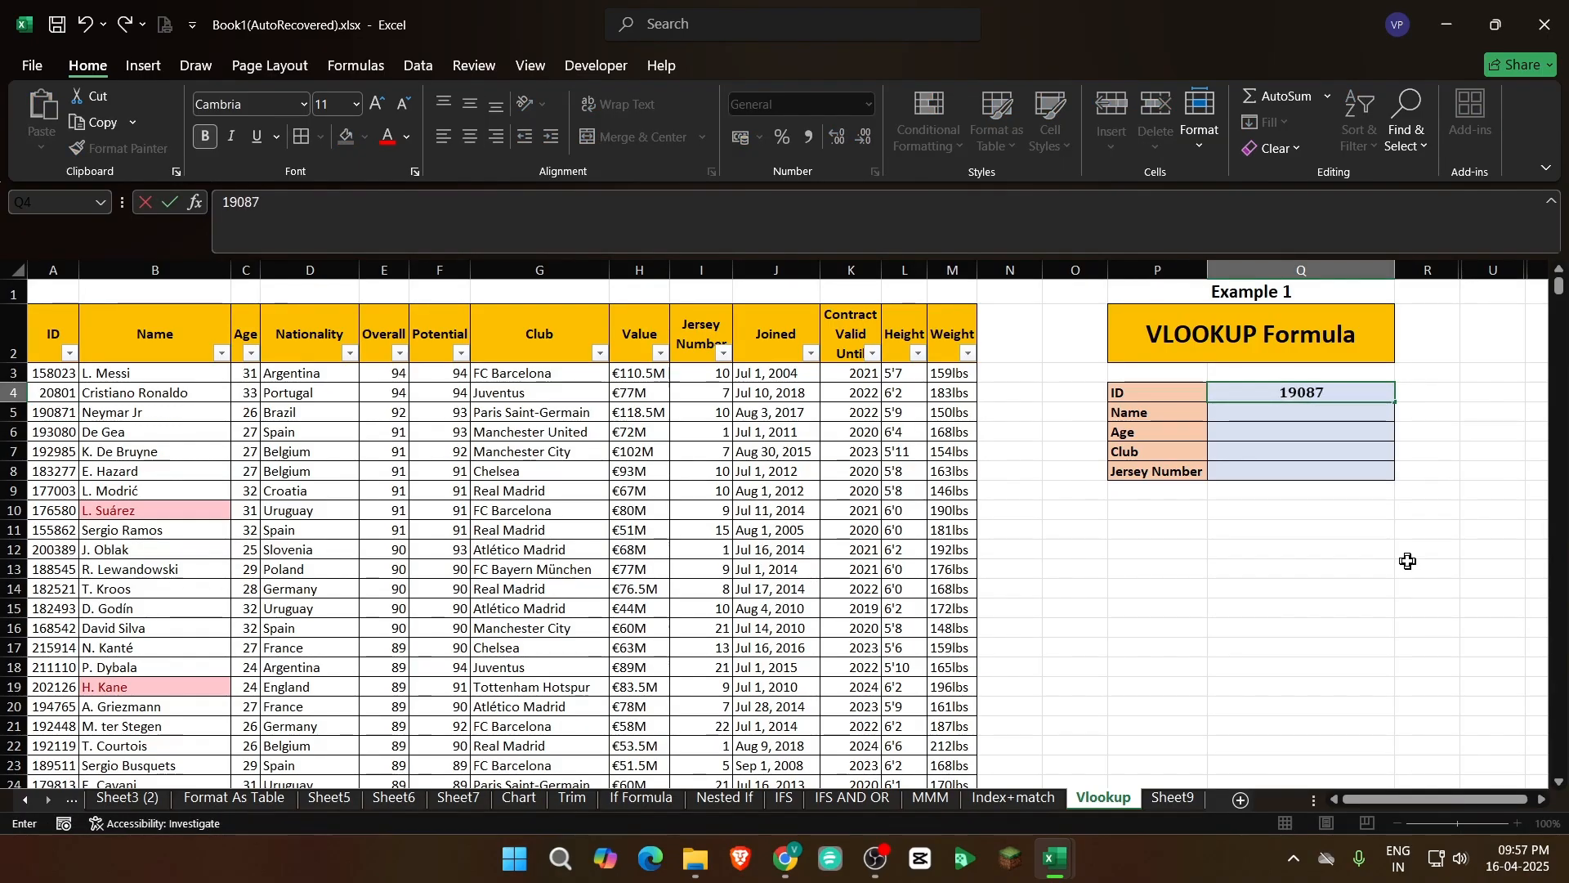
pyautogui.press('Return')
pyautogui.press('Up')
# Start a VLOOKUP formula in the Name cell Q5 with the ID in Q4 as the lookup value
pyautogui.press('Down')
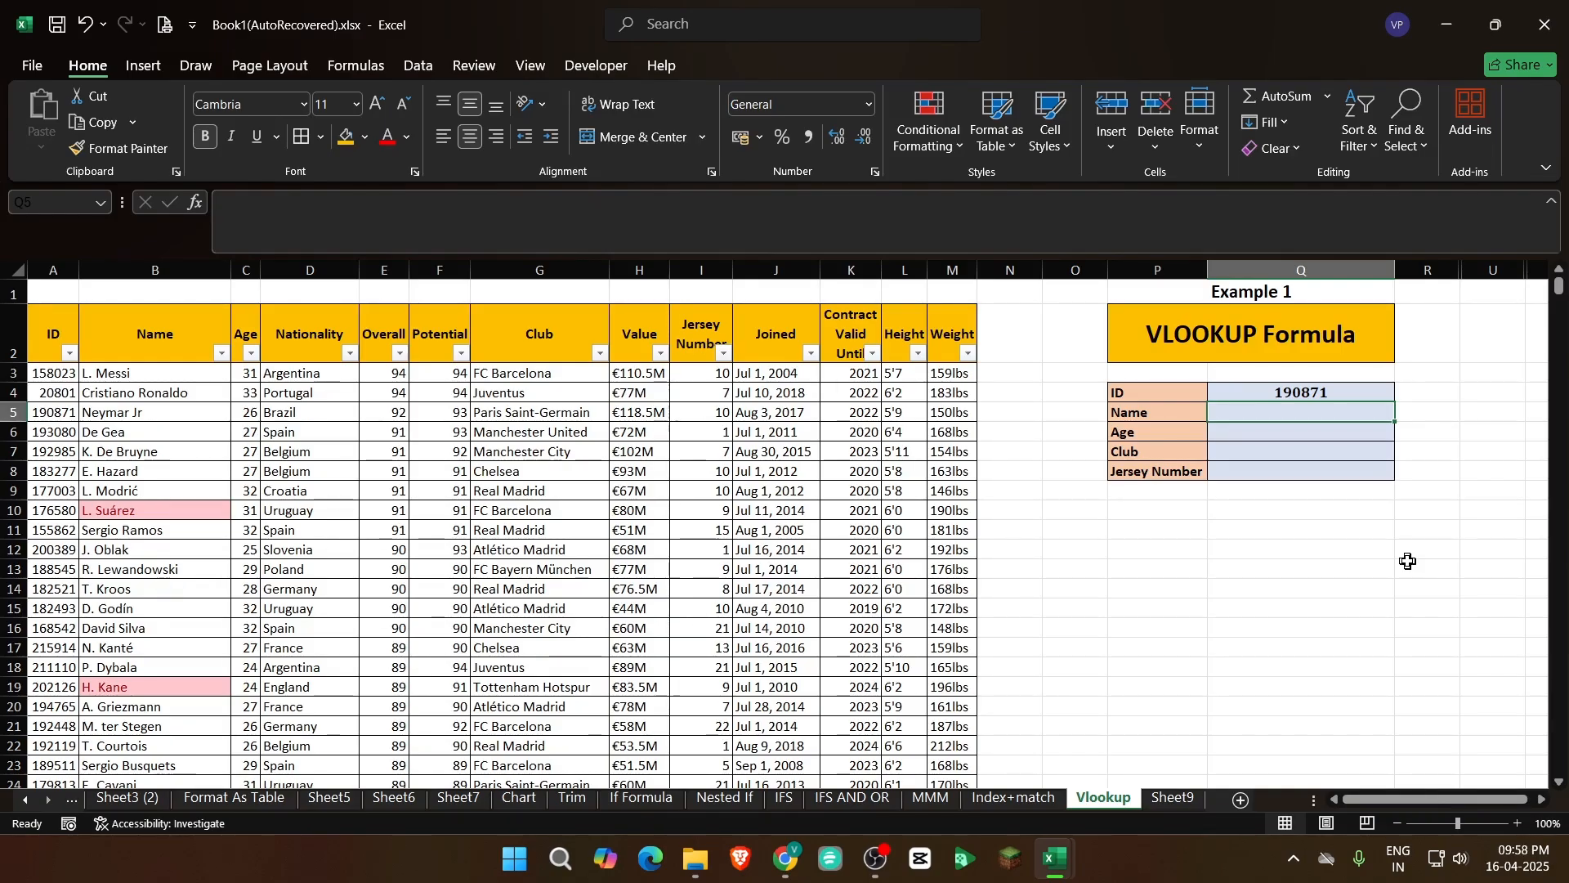
pyautogui.write('=')
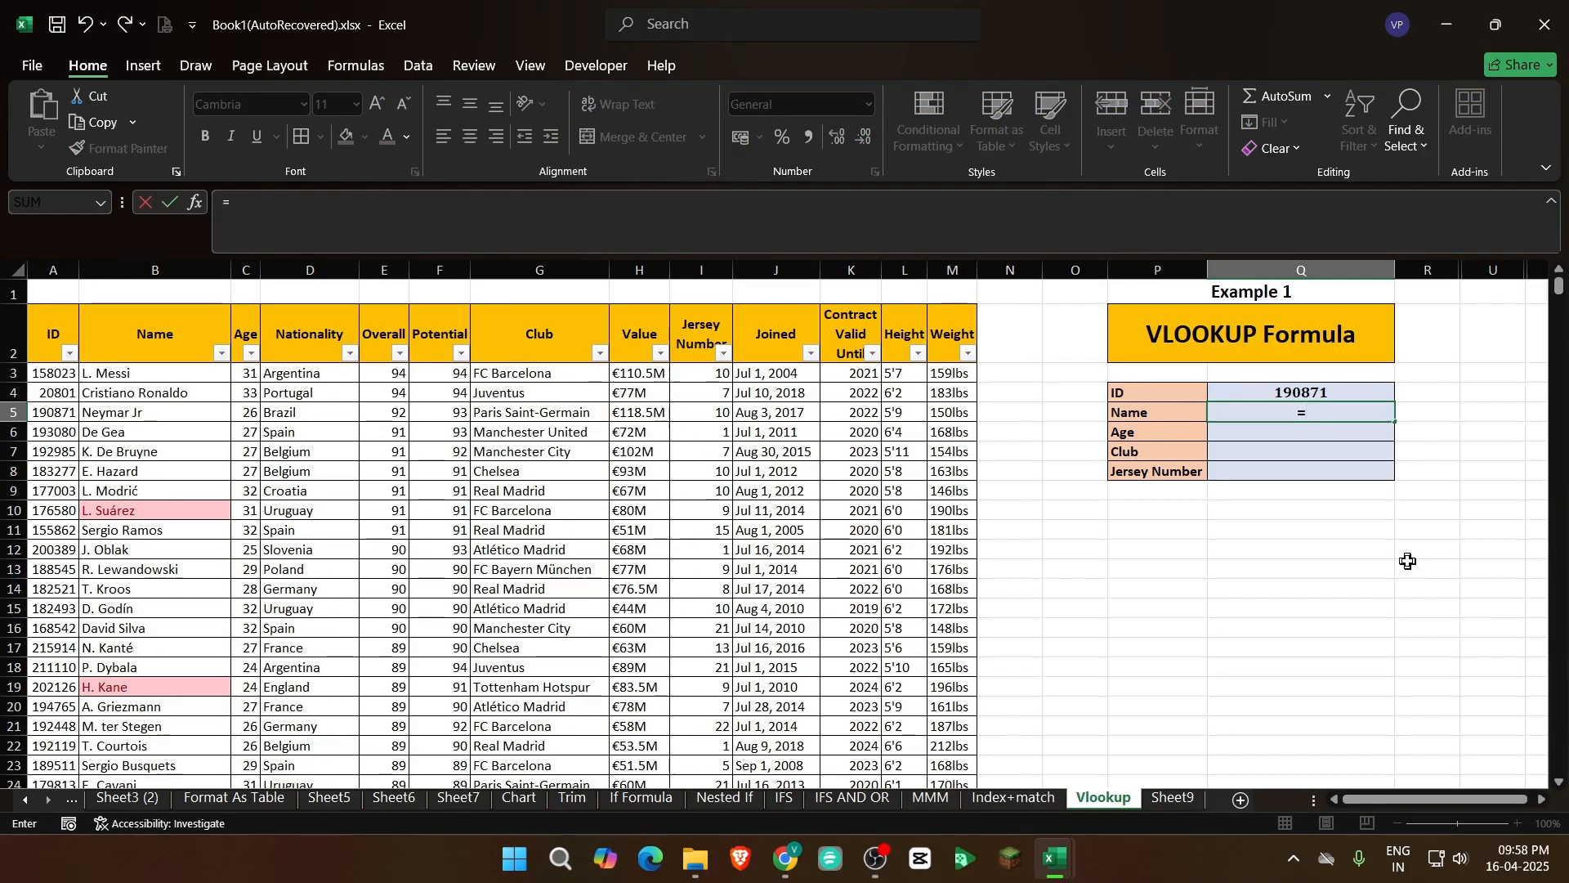
pyautogui.write('vl')
pyautogui.press('Tab')
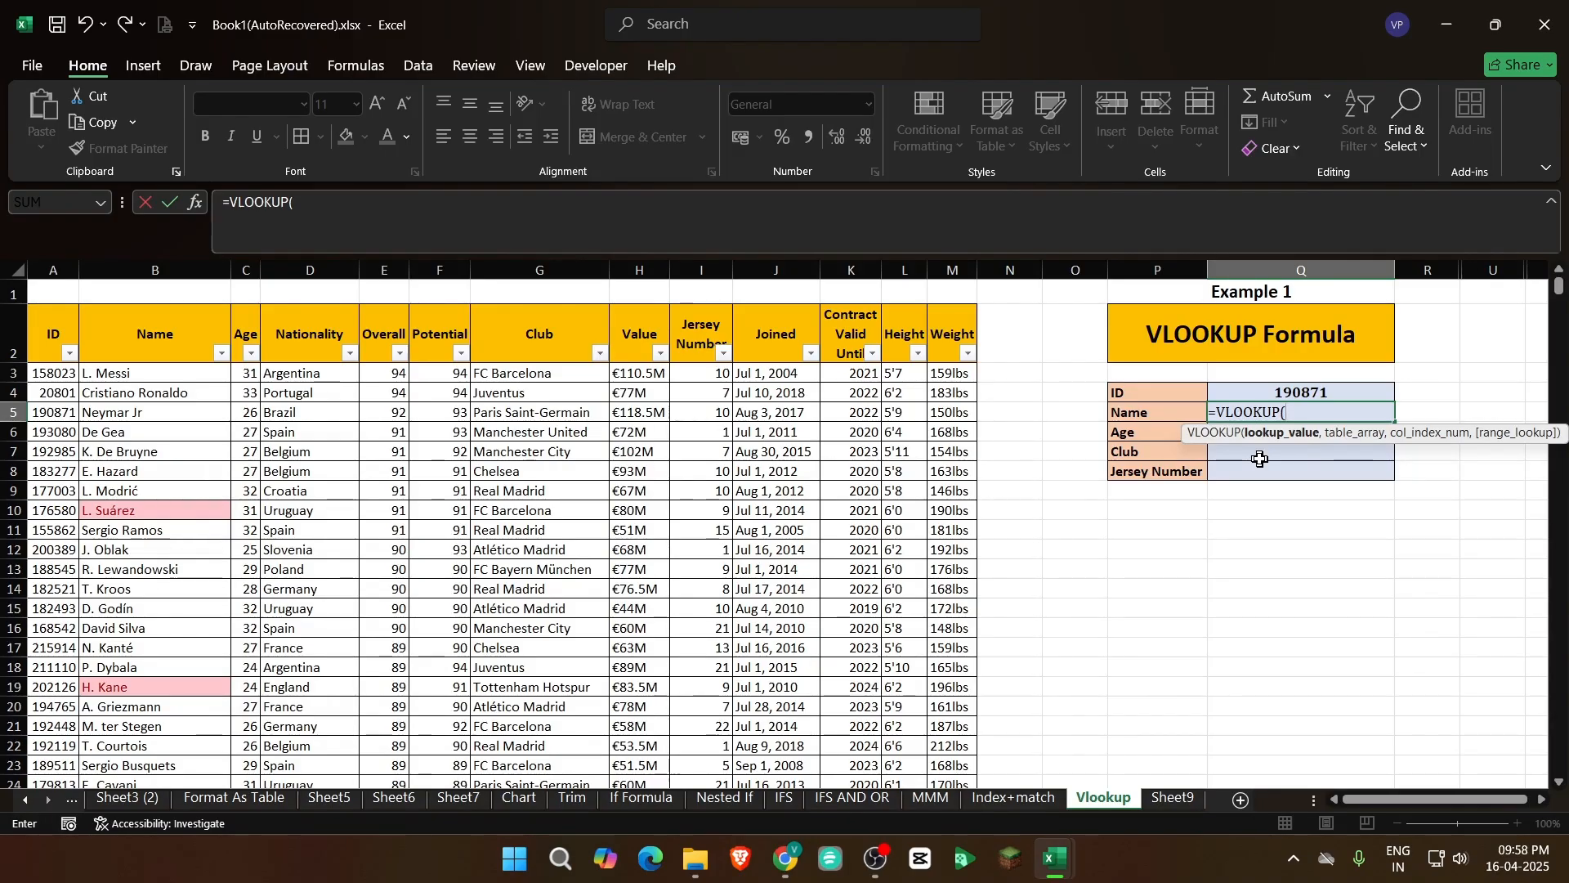
pyautogui.click(1244, 394)
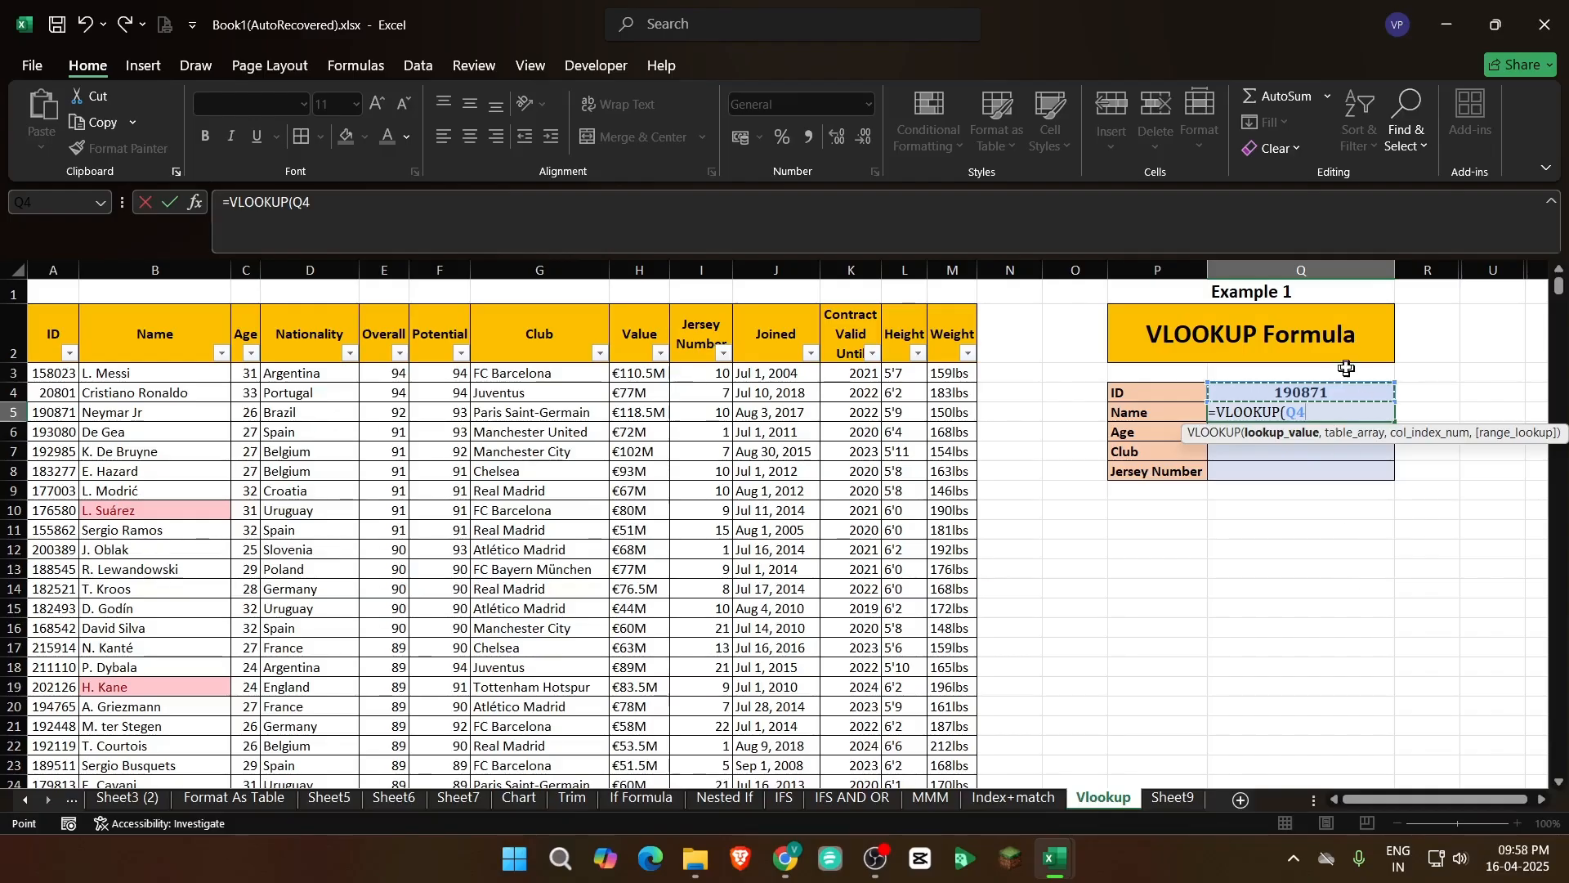
pyautogui.write(',')
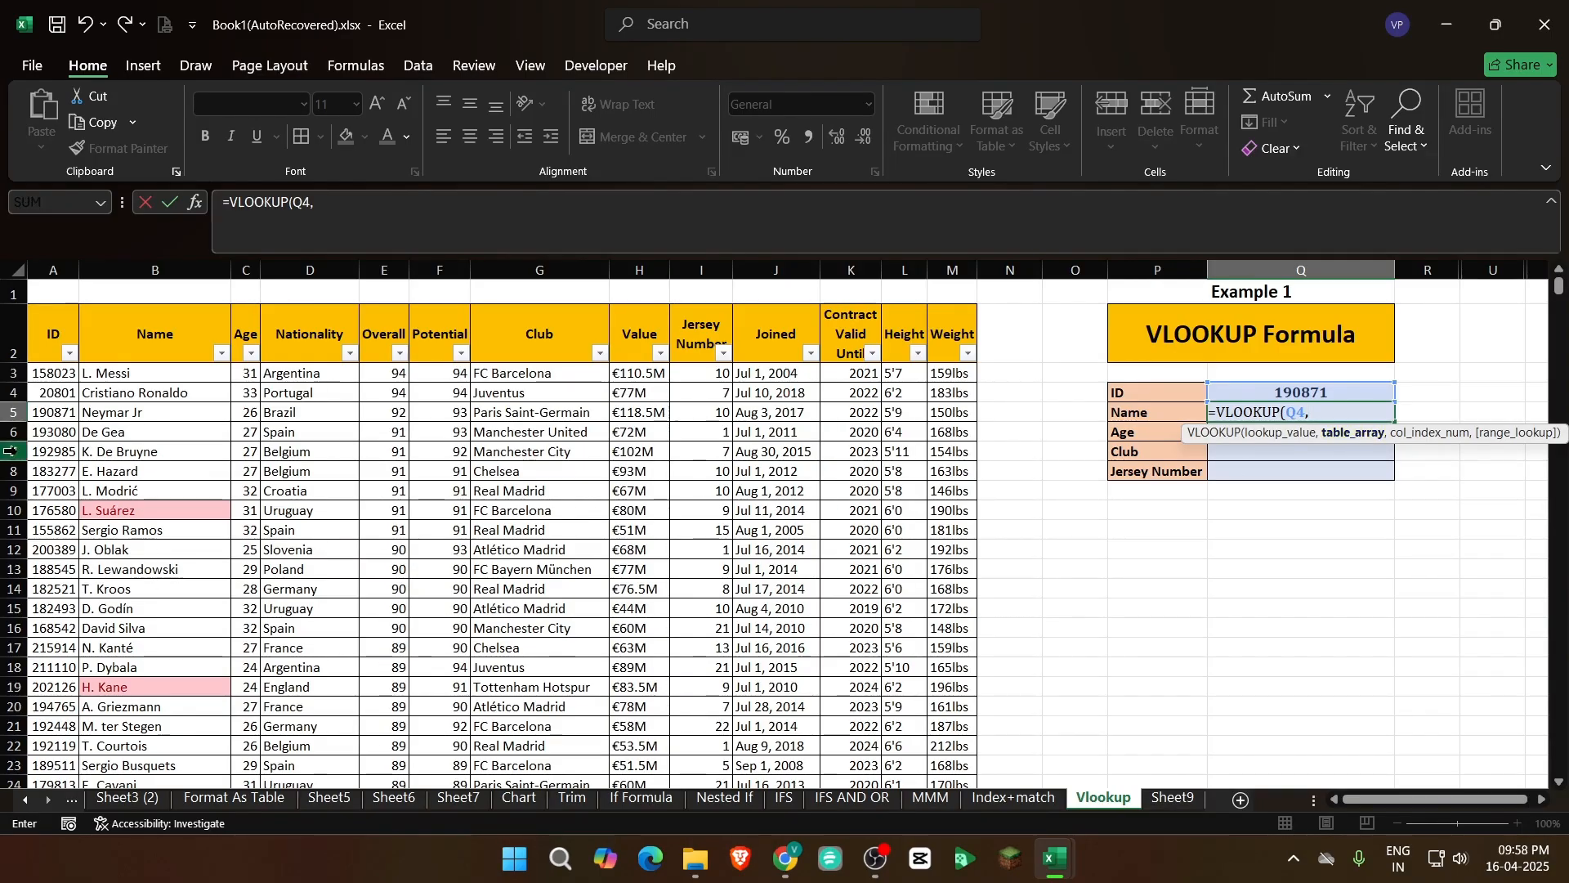
# Set the formula's table array to the whole player table, A2:M18209, including its header row
pyautogui.click(40, 343)
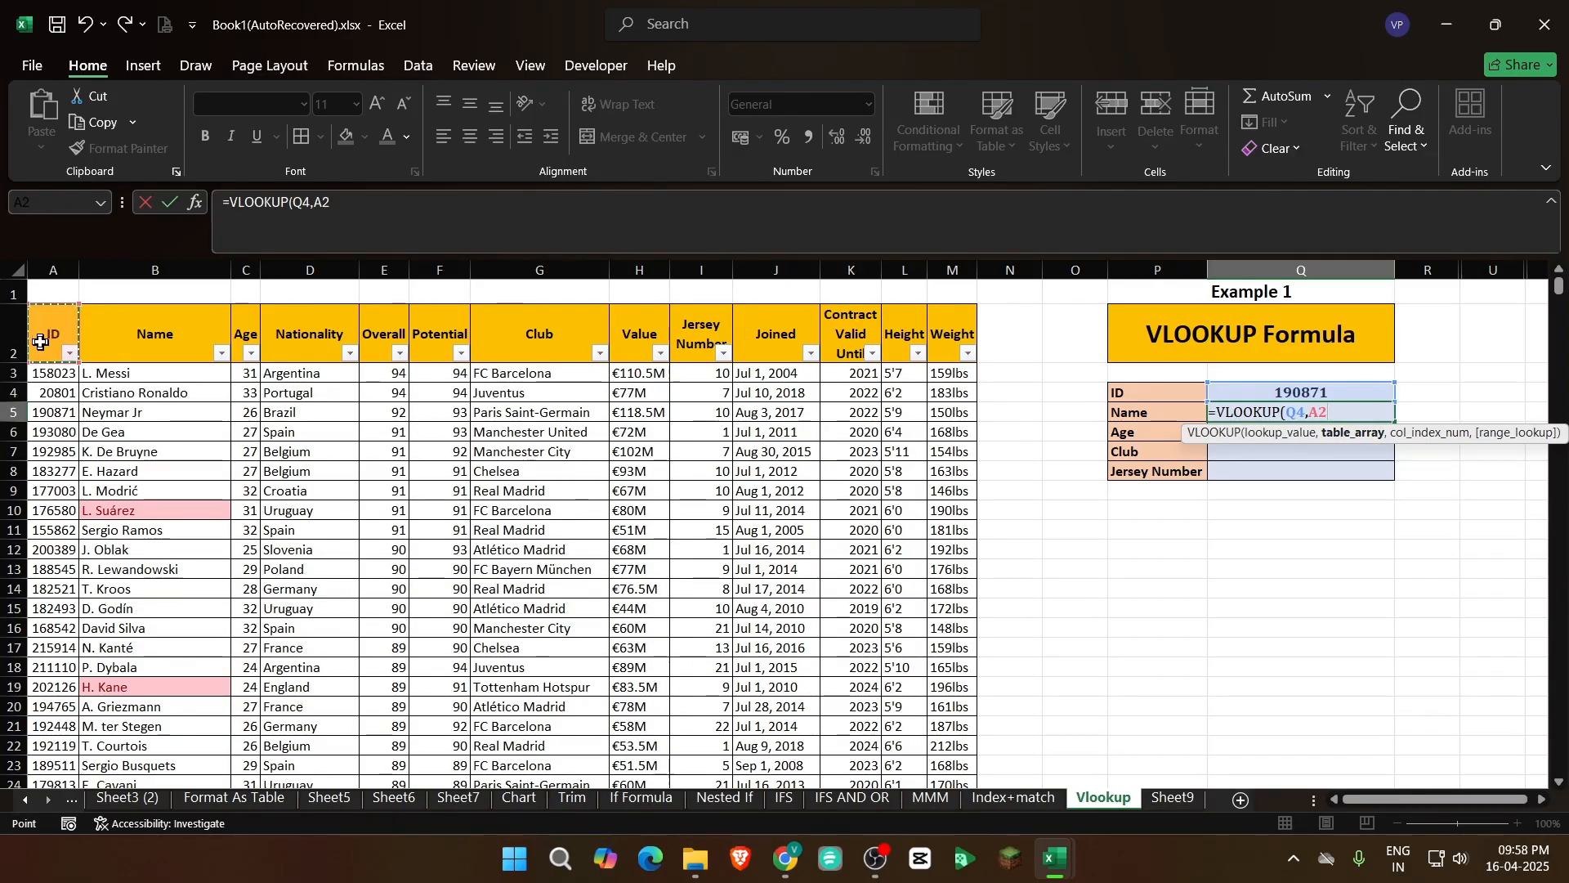
pyautogui.hotkey('ctrl', 'shift', 'Right')
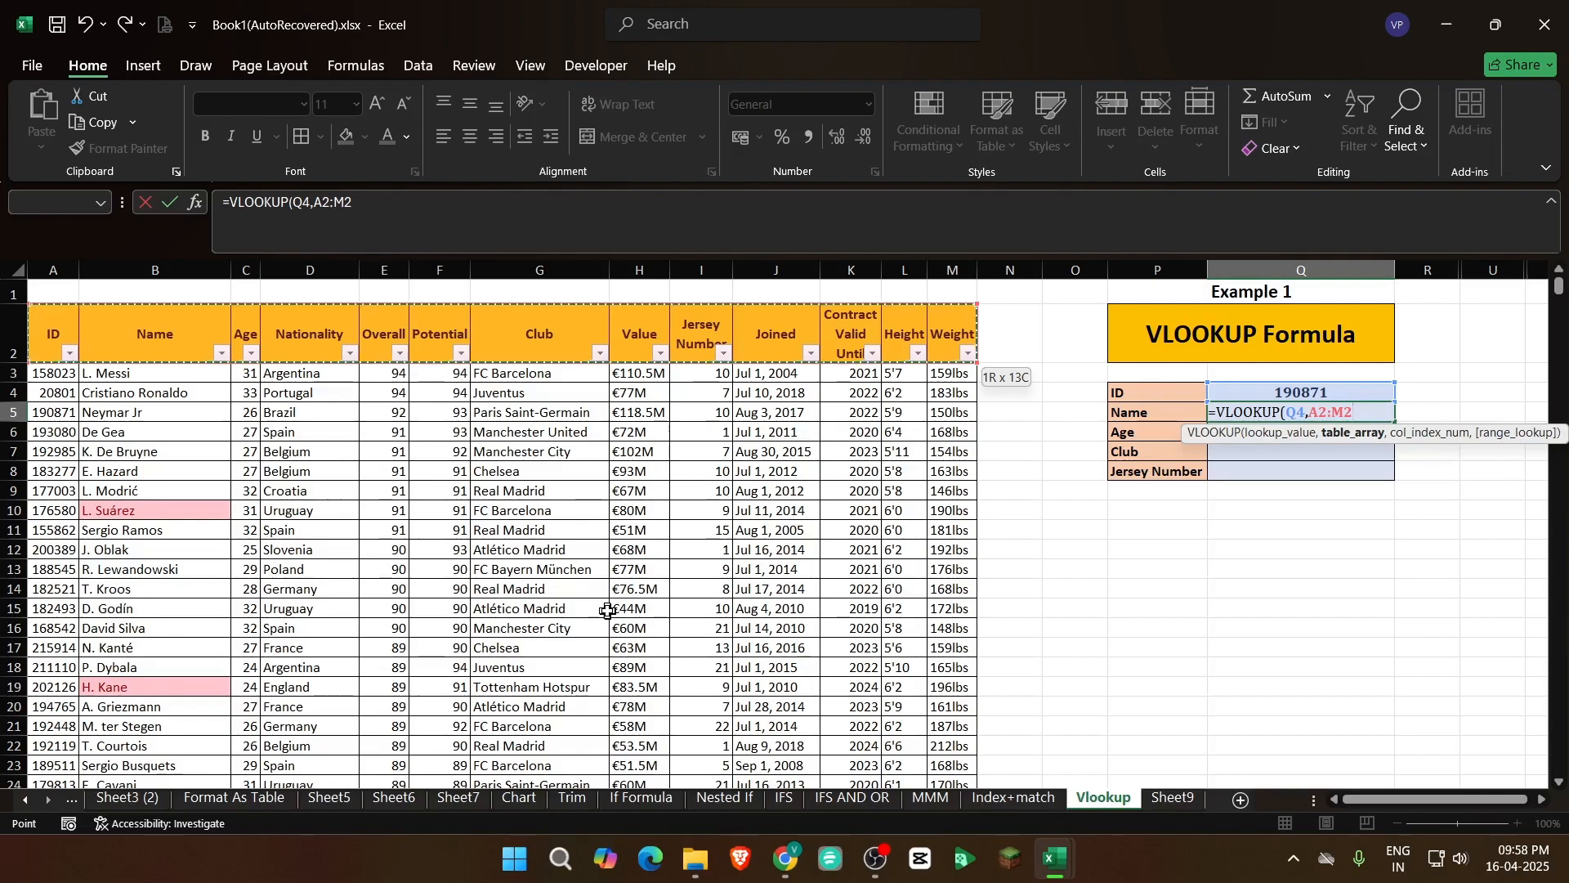
pyautogui.hotkey('ctrl', 'shift', 'Down')
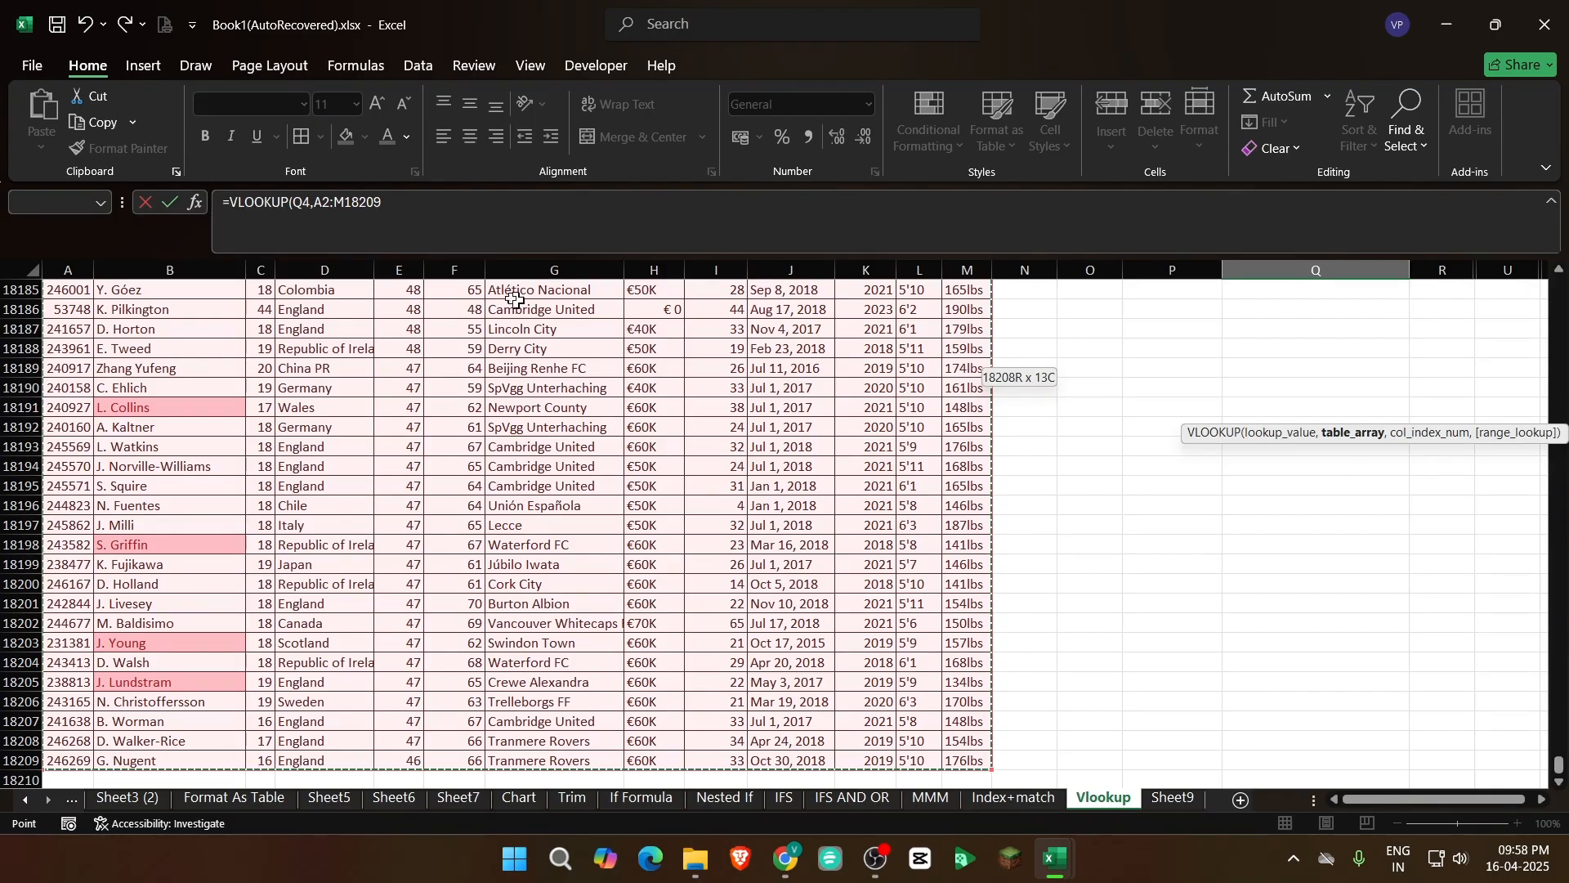
pyautogui.click(420, 206)
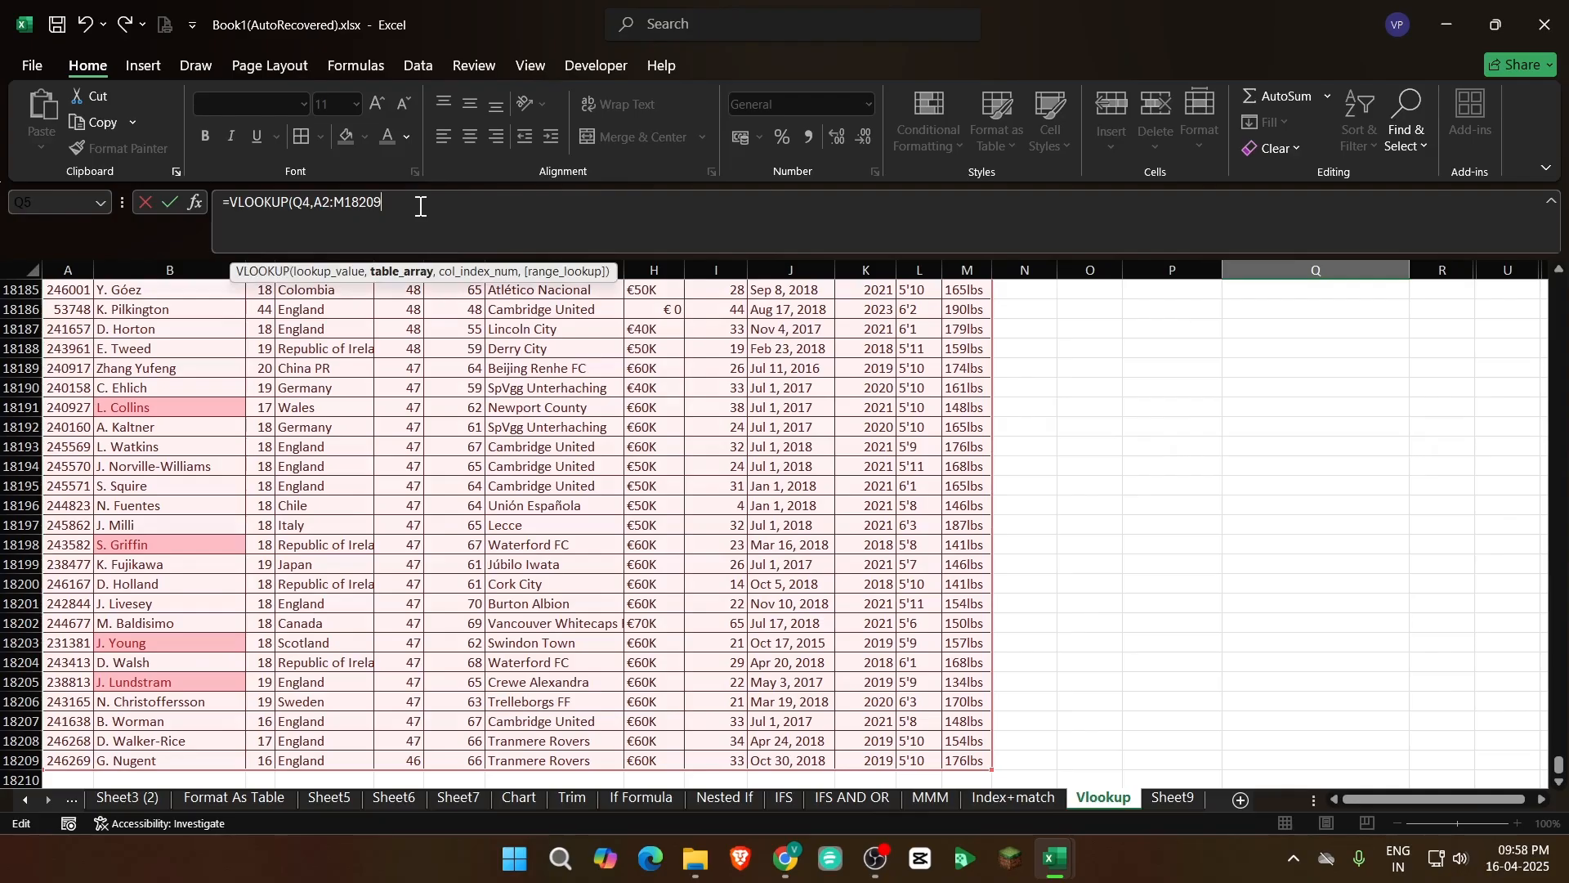
pyautogui.write(',')
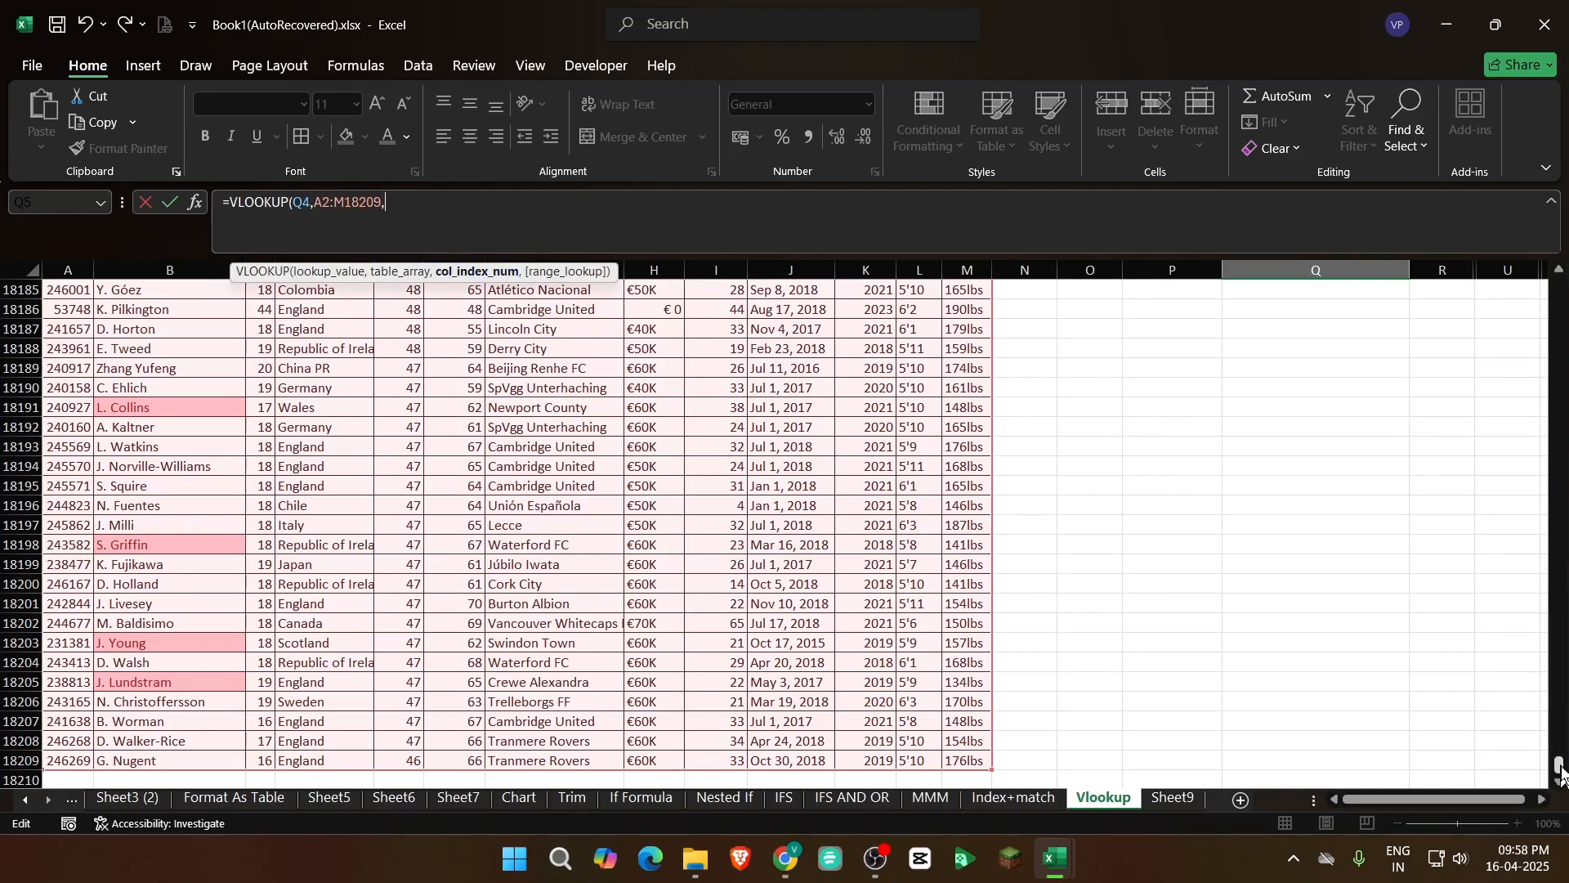
pyautogui.moveTo(1561, 772); pyautogui.dragTo(1553, 282)
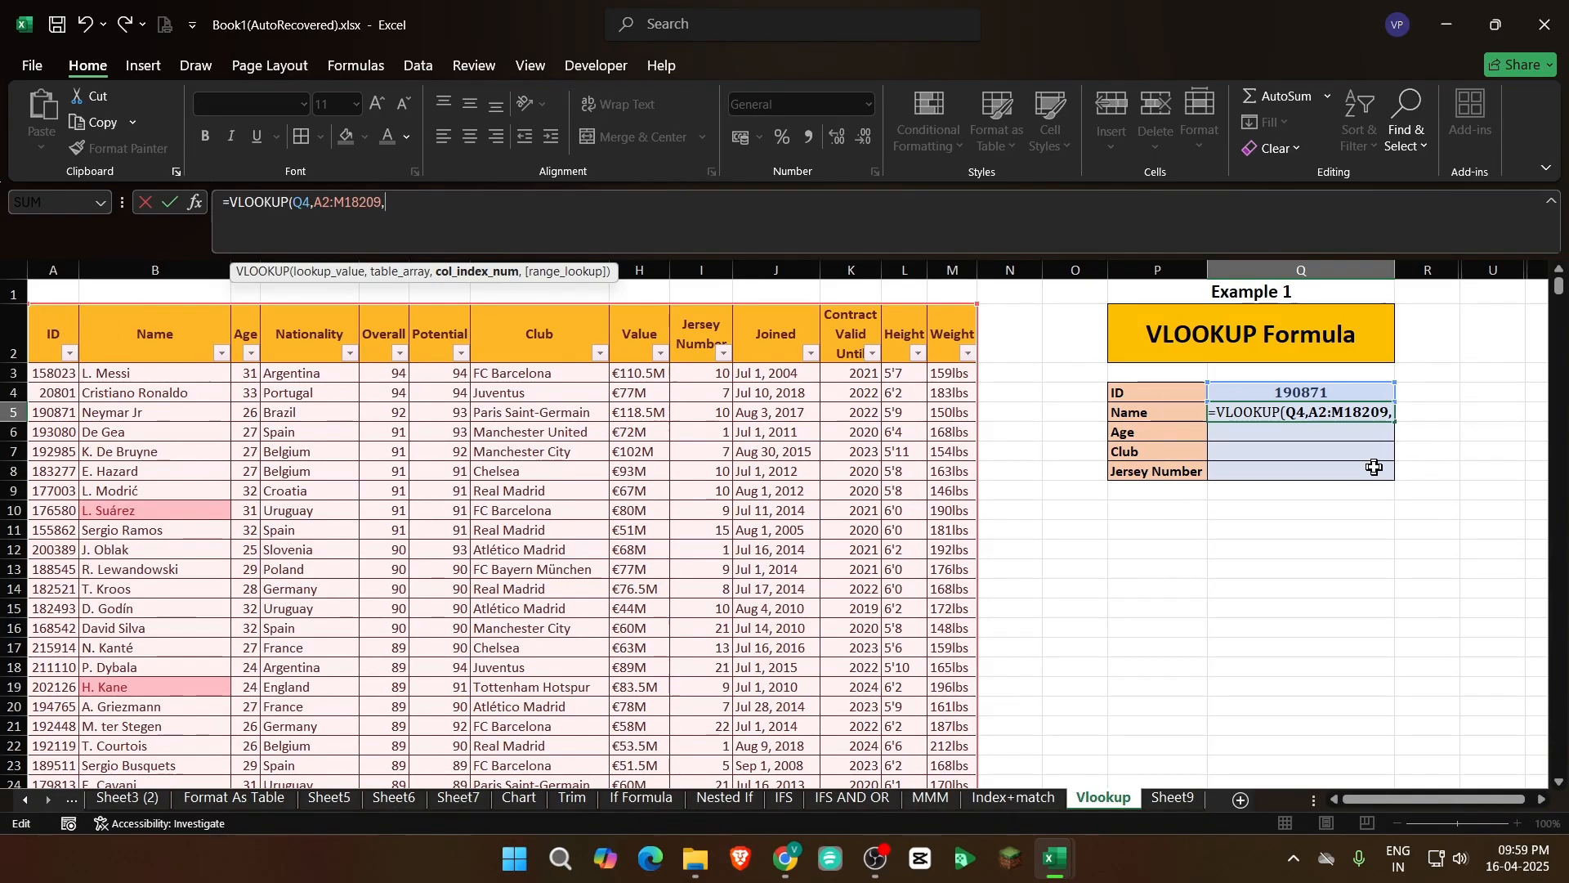
# Set the formula's column index to 2 and its range lookup to FALSE for an exact match
pyautogui.write('2')
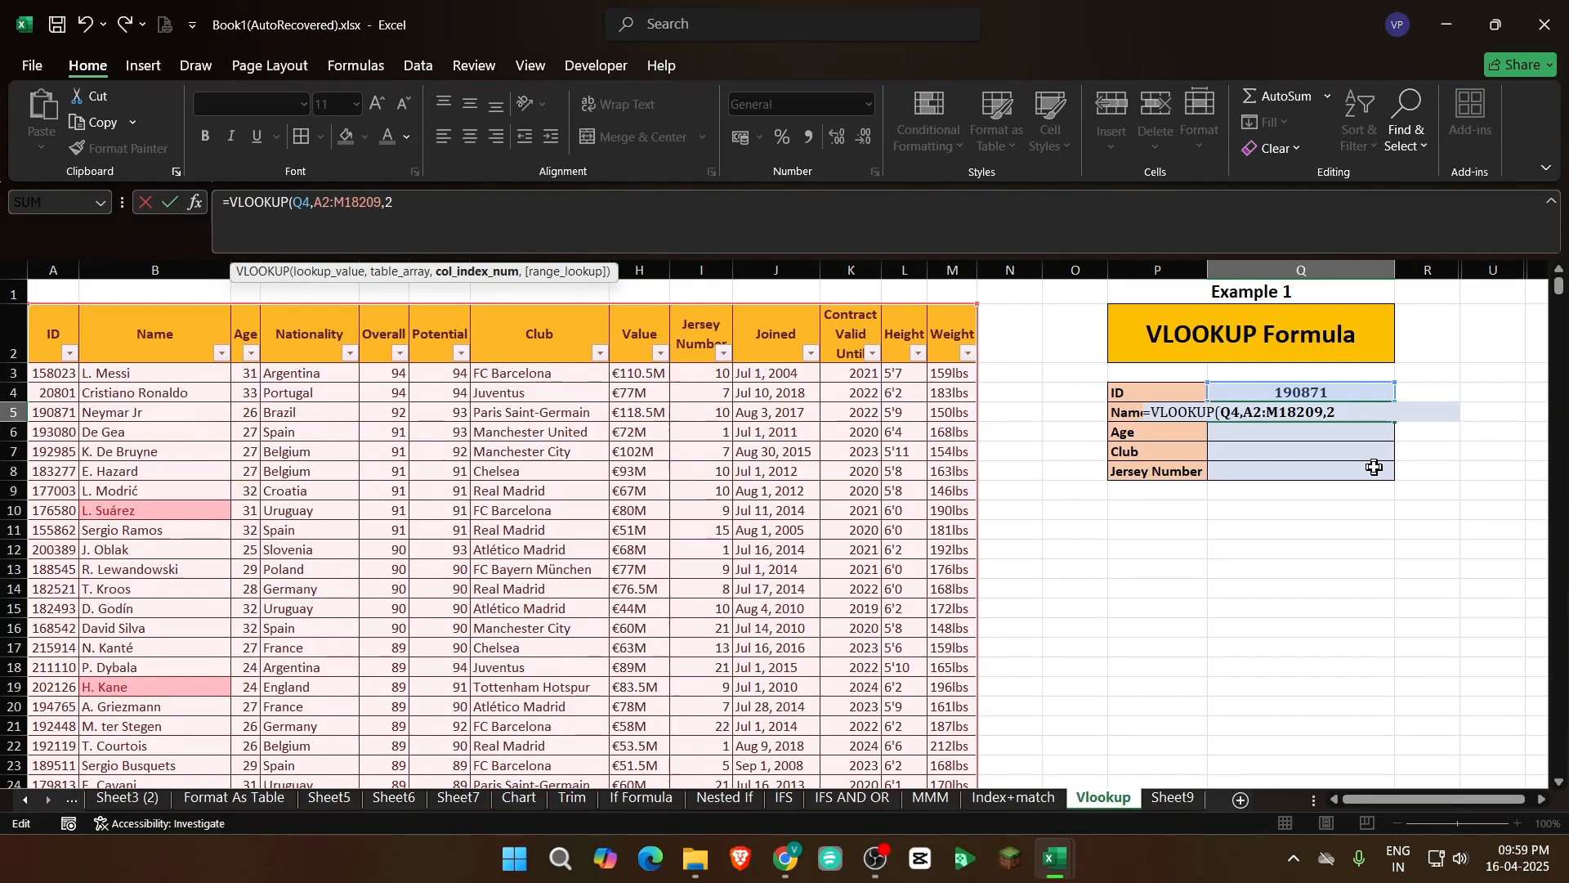
pyautogui.write(',')
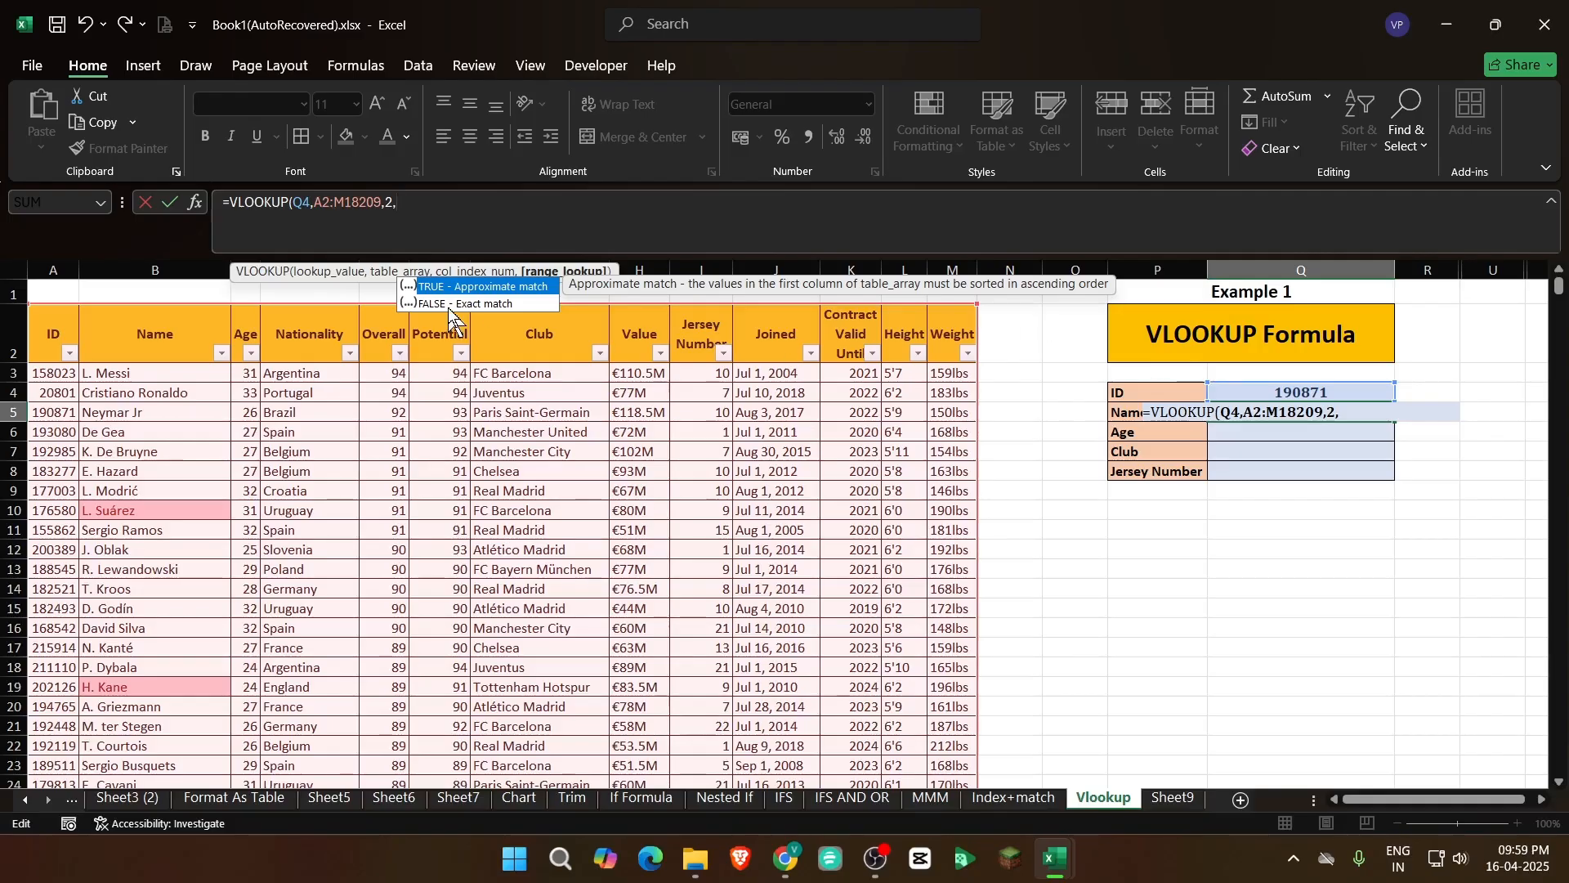
pyautogui.click(513, 311)
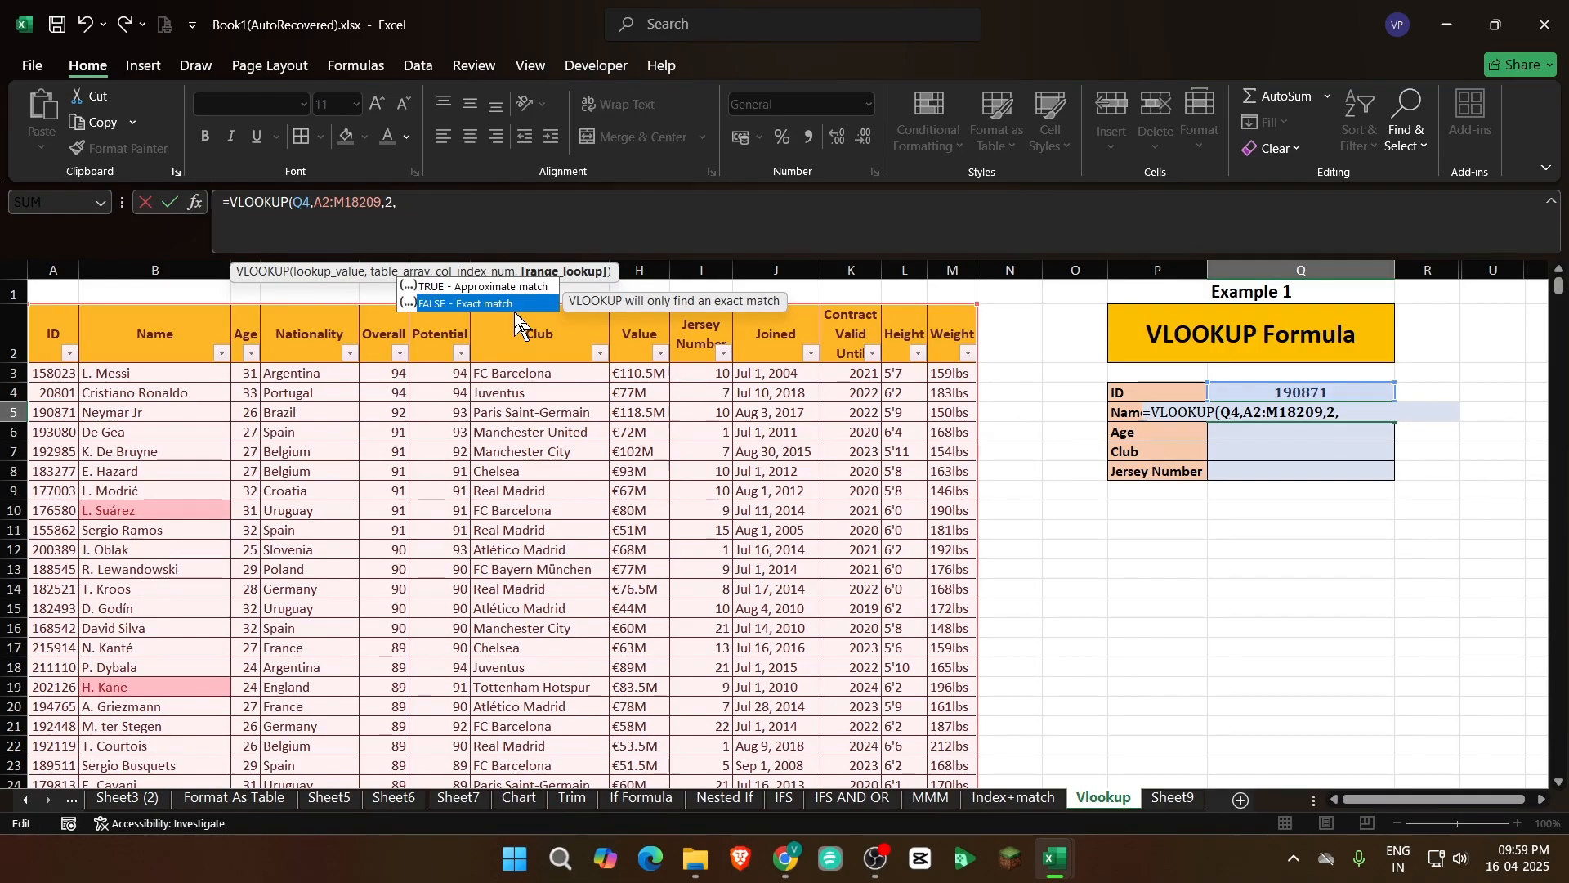
pyautogui.press('Up')
pyautogui.press('Down')
pyautogui.press('Tab')
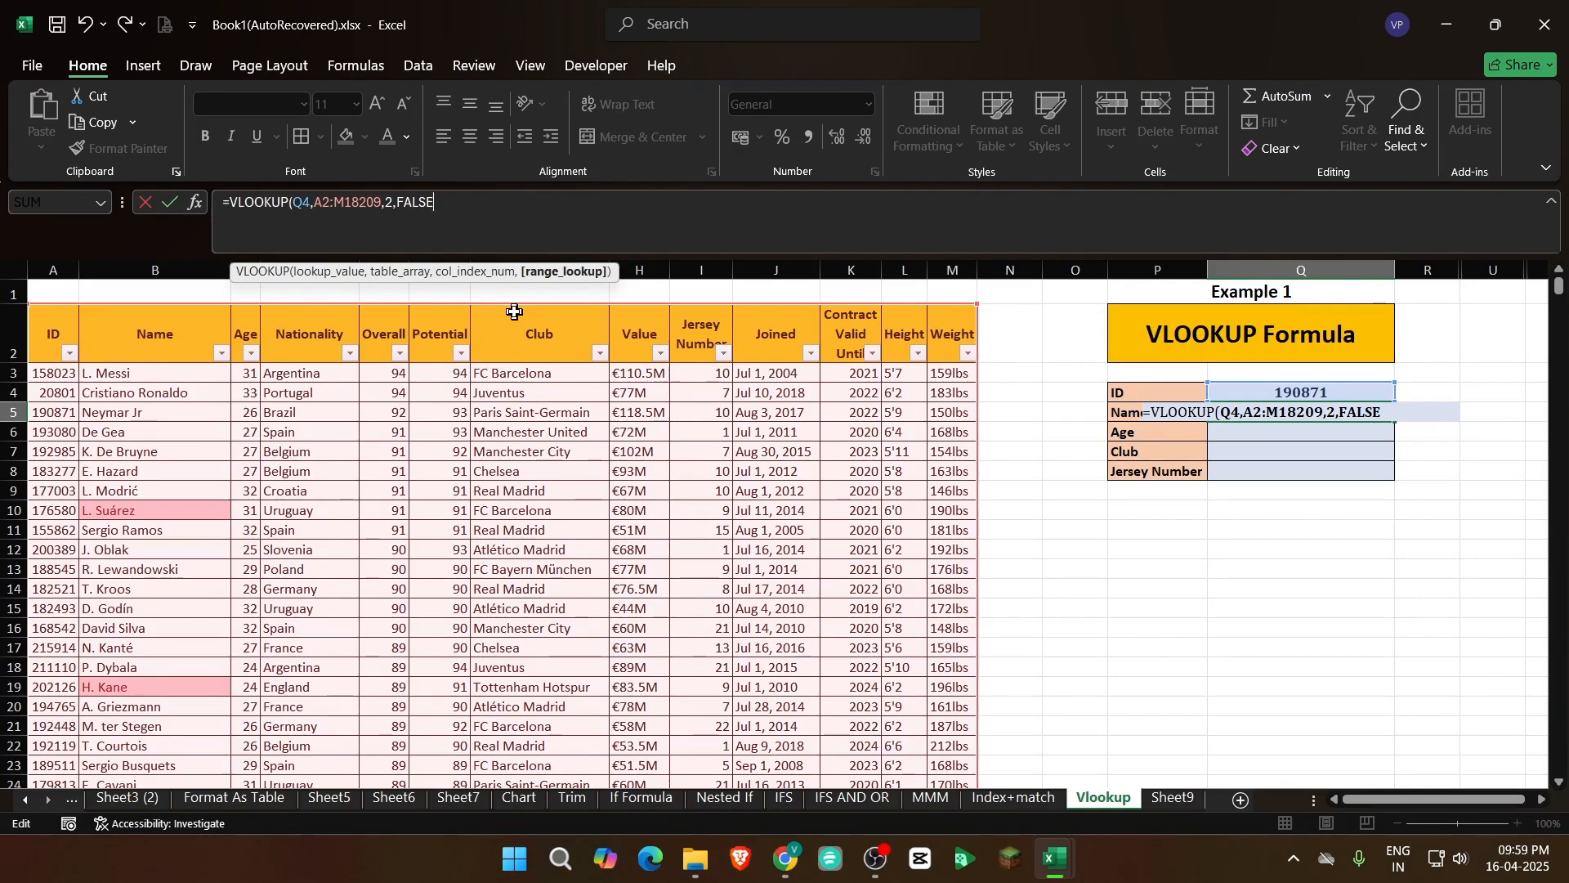
# Replace FALSE with 0 and complete the Name formula as =VLOOKUP(Q4,A2:M18209,2,0)
pyautogui.press('BackSpace')
pyautogui.press('BackSpace')
pyautogui.press('BackSpace')
pyautogui.press('BackSpace')
pyautogui.press('BackSpace')
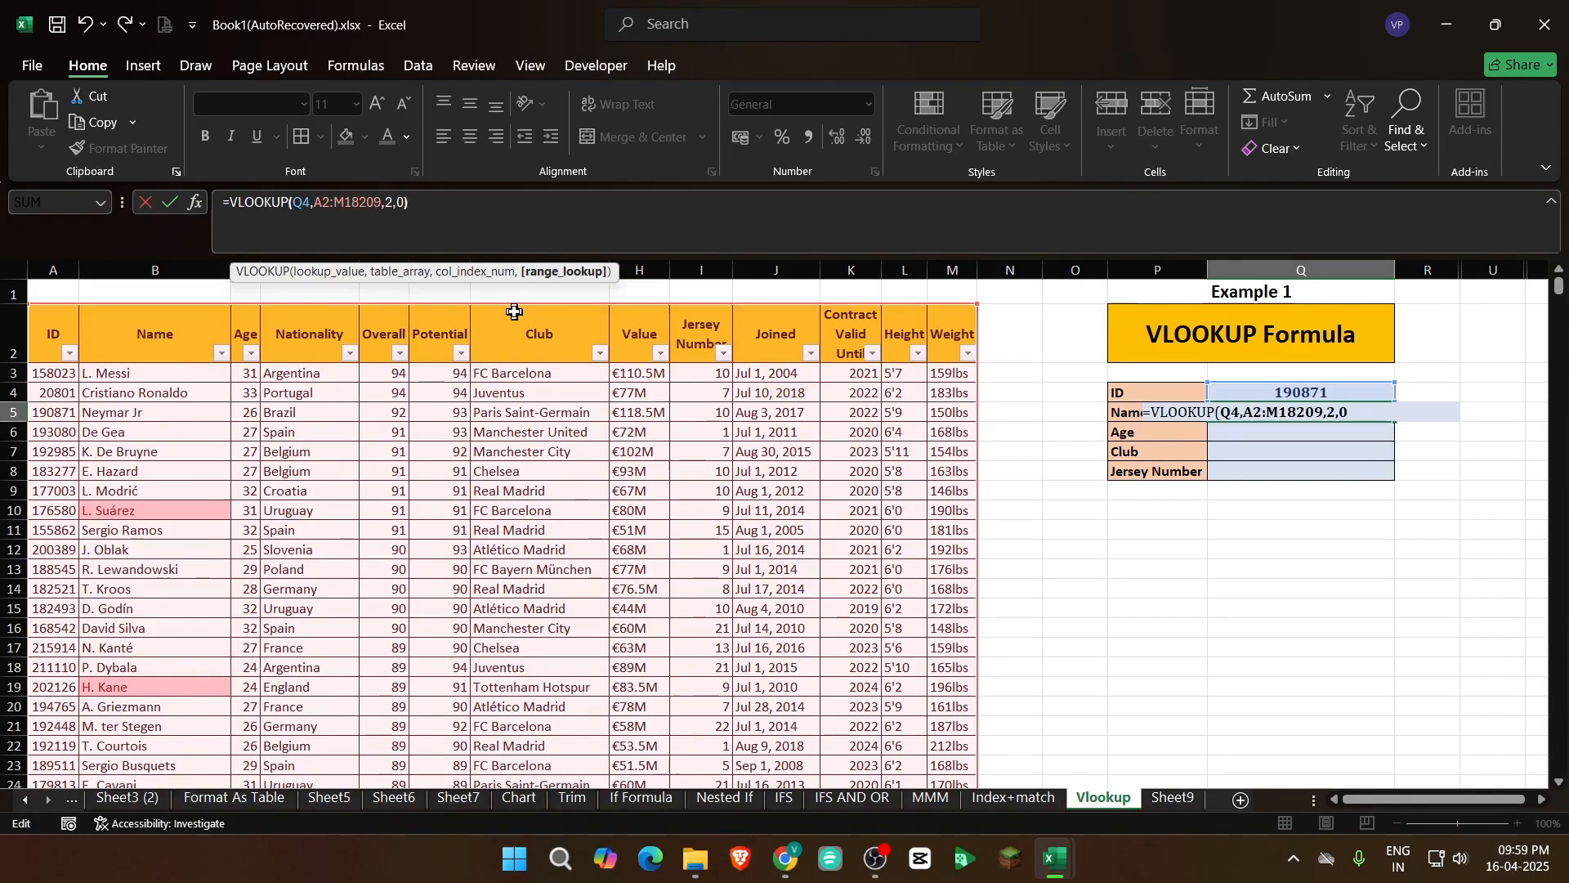
pyautogui.write(')')
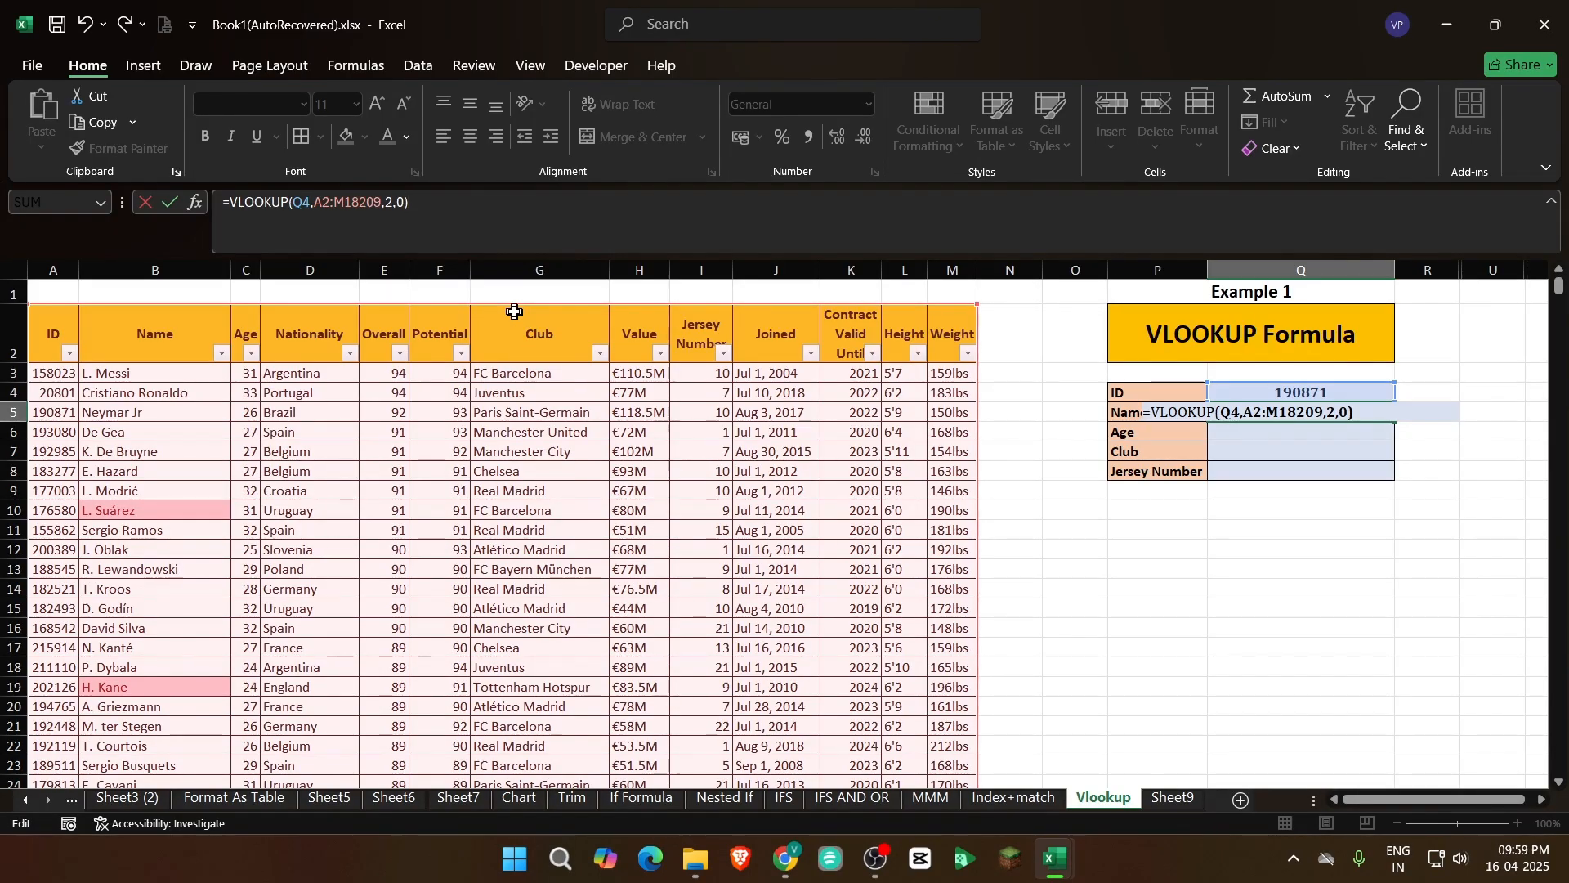
pyautogui.hotkey('ctrl', 'Return')
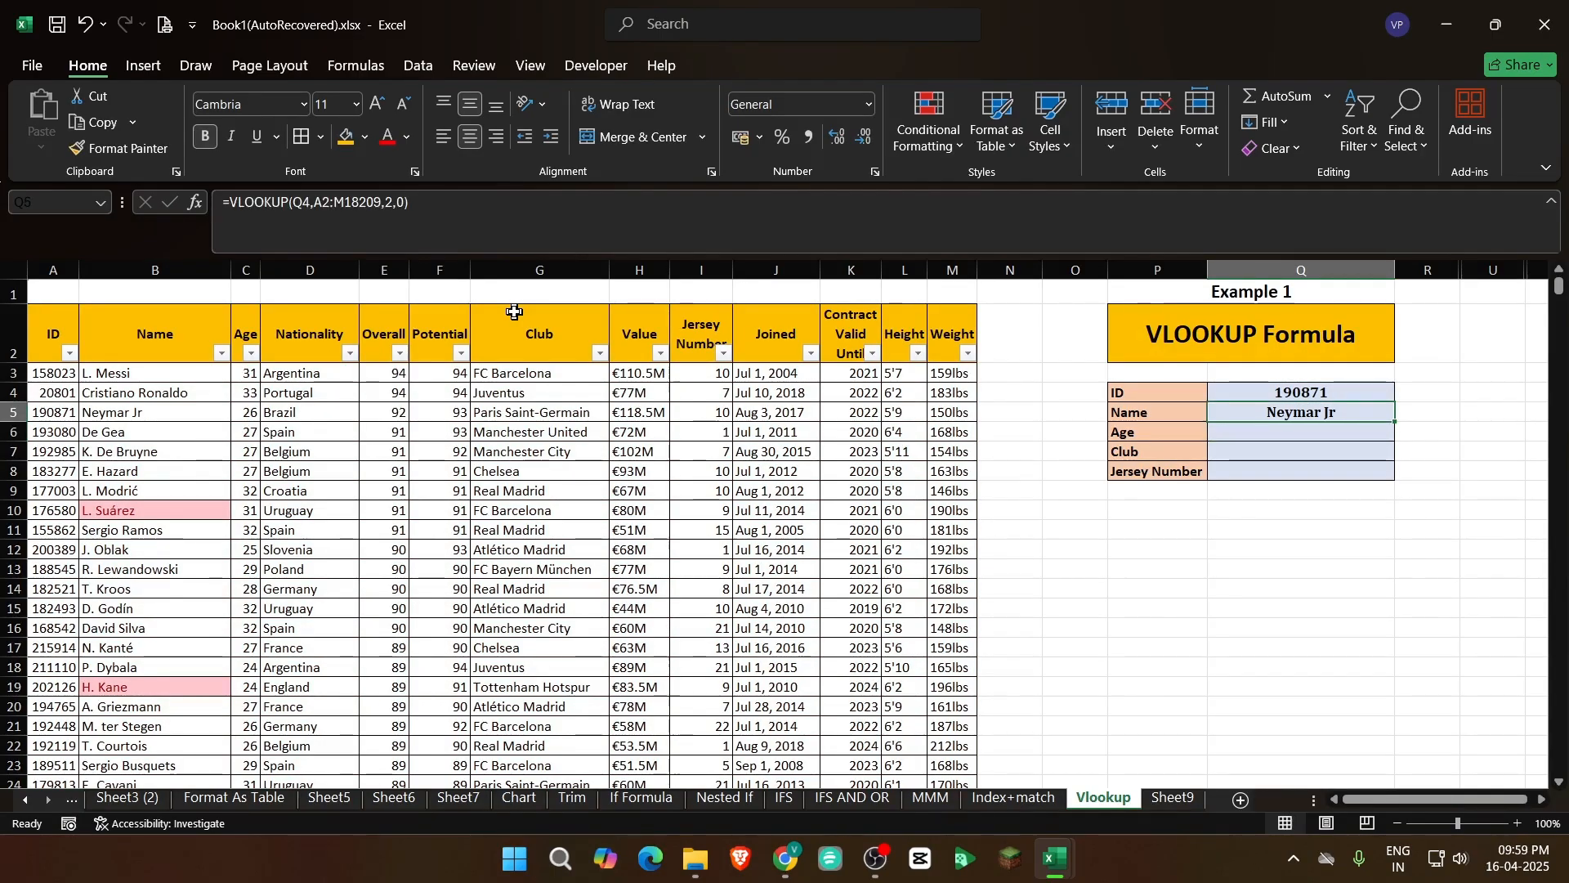
# Compare the Name result with the ID and name in the row 5 record
pyautogui.click(115, 372)
pyautogui.click(107, 412)
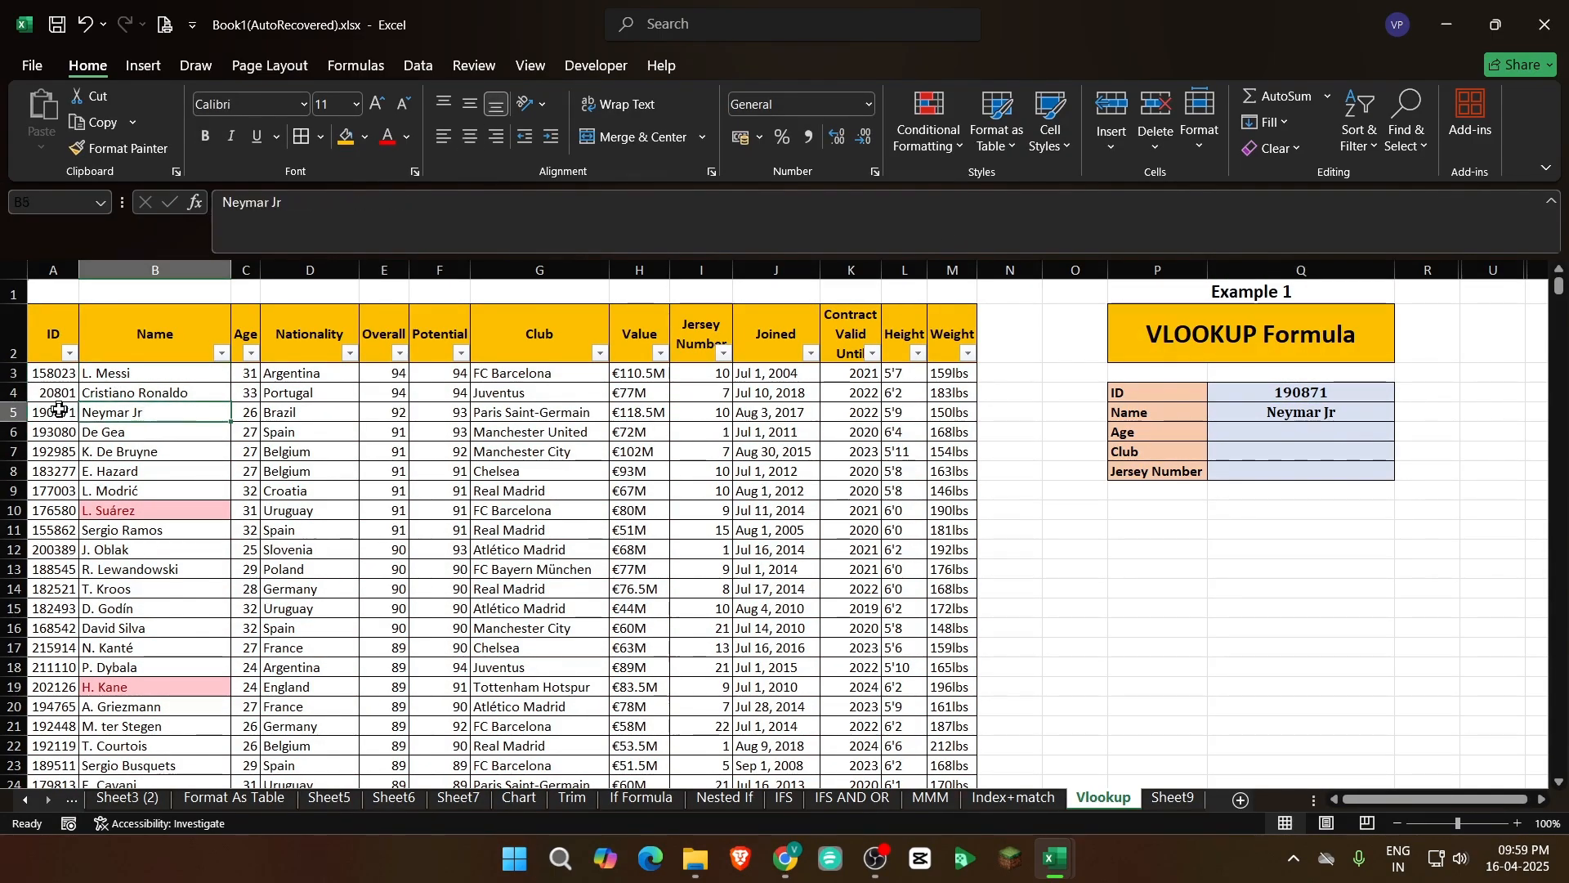
pyautogui.click(59, 411)
# Change the lookup ID in Q4 to 182493, the ID of the row 15 record, to test the Name formula
pyautogui.click(51, 609)
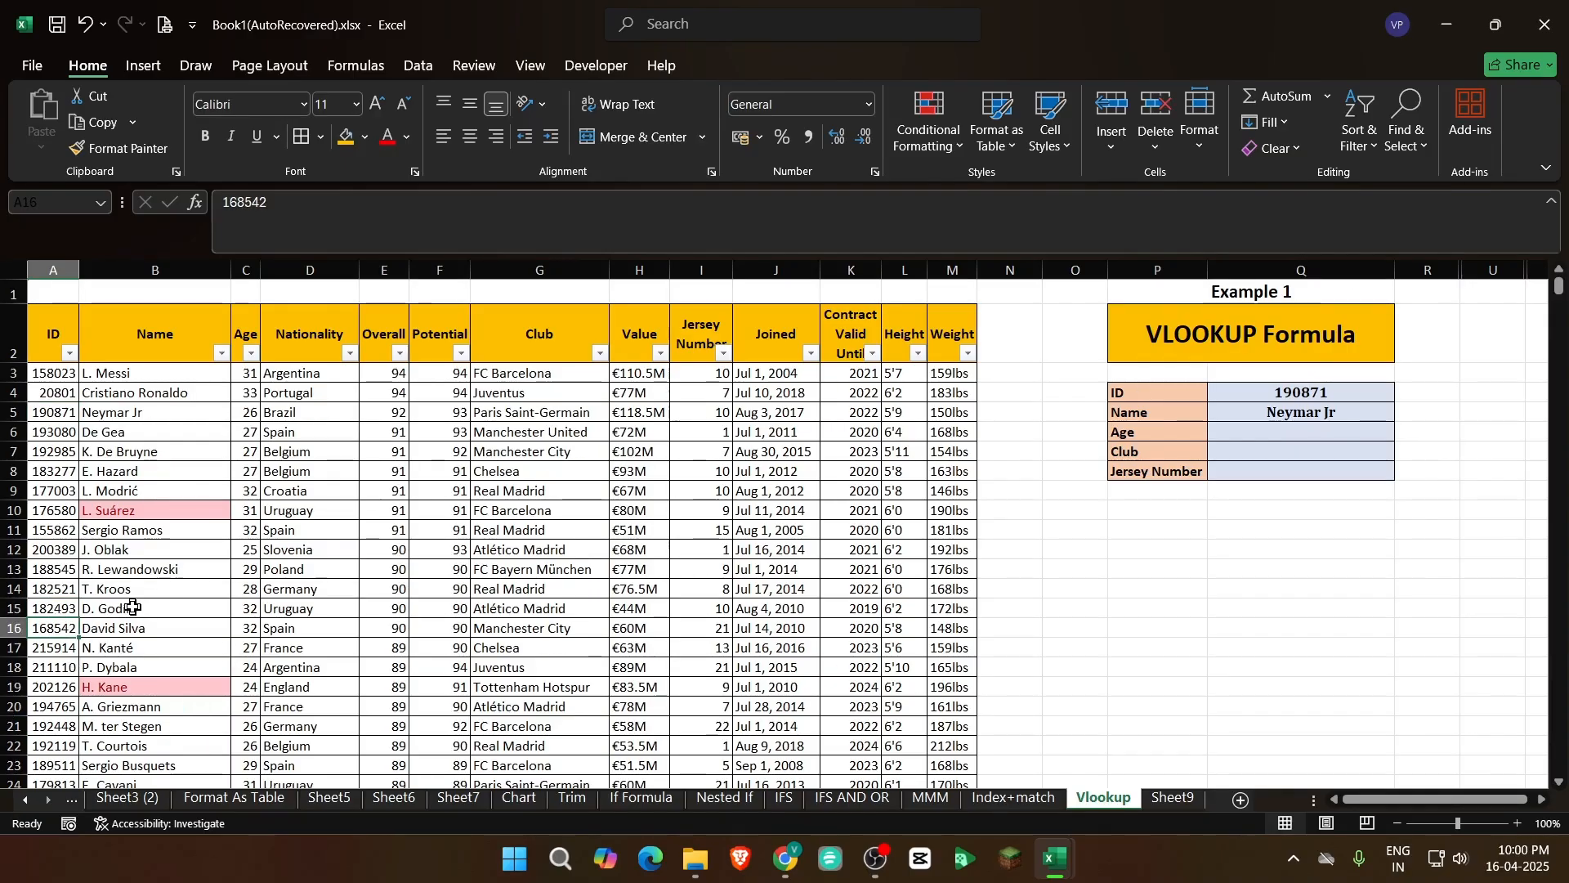
pyautogui.press('Right')
pyautogui.click(31, 613)
pyautogui.click(1299, 392)
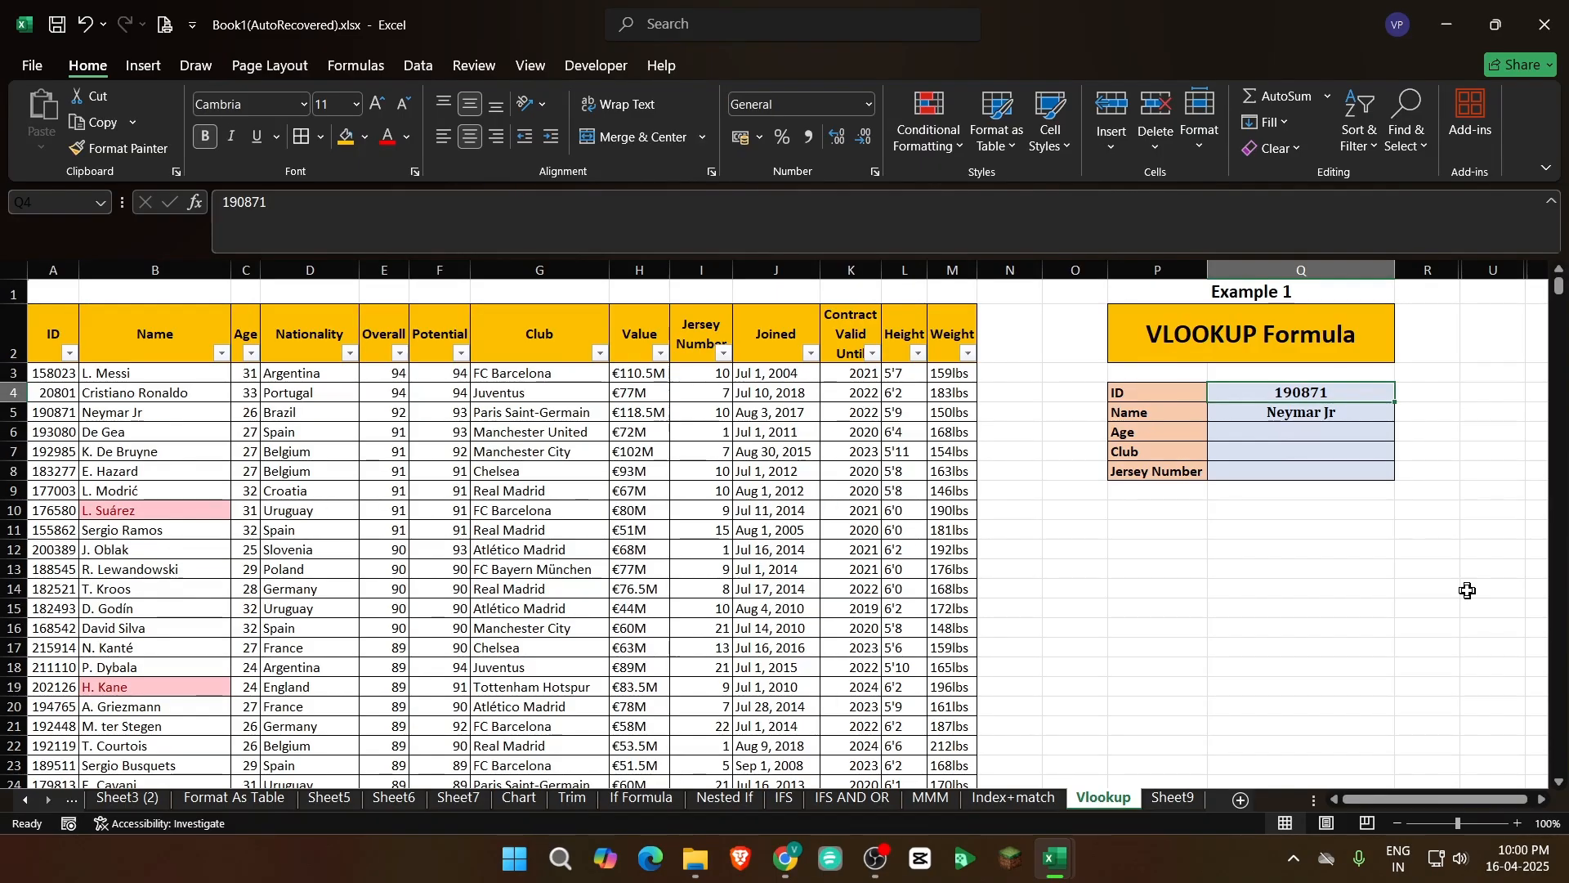
pyautogui.write('1824')
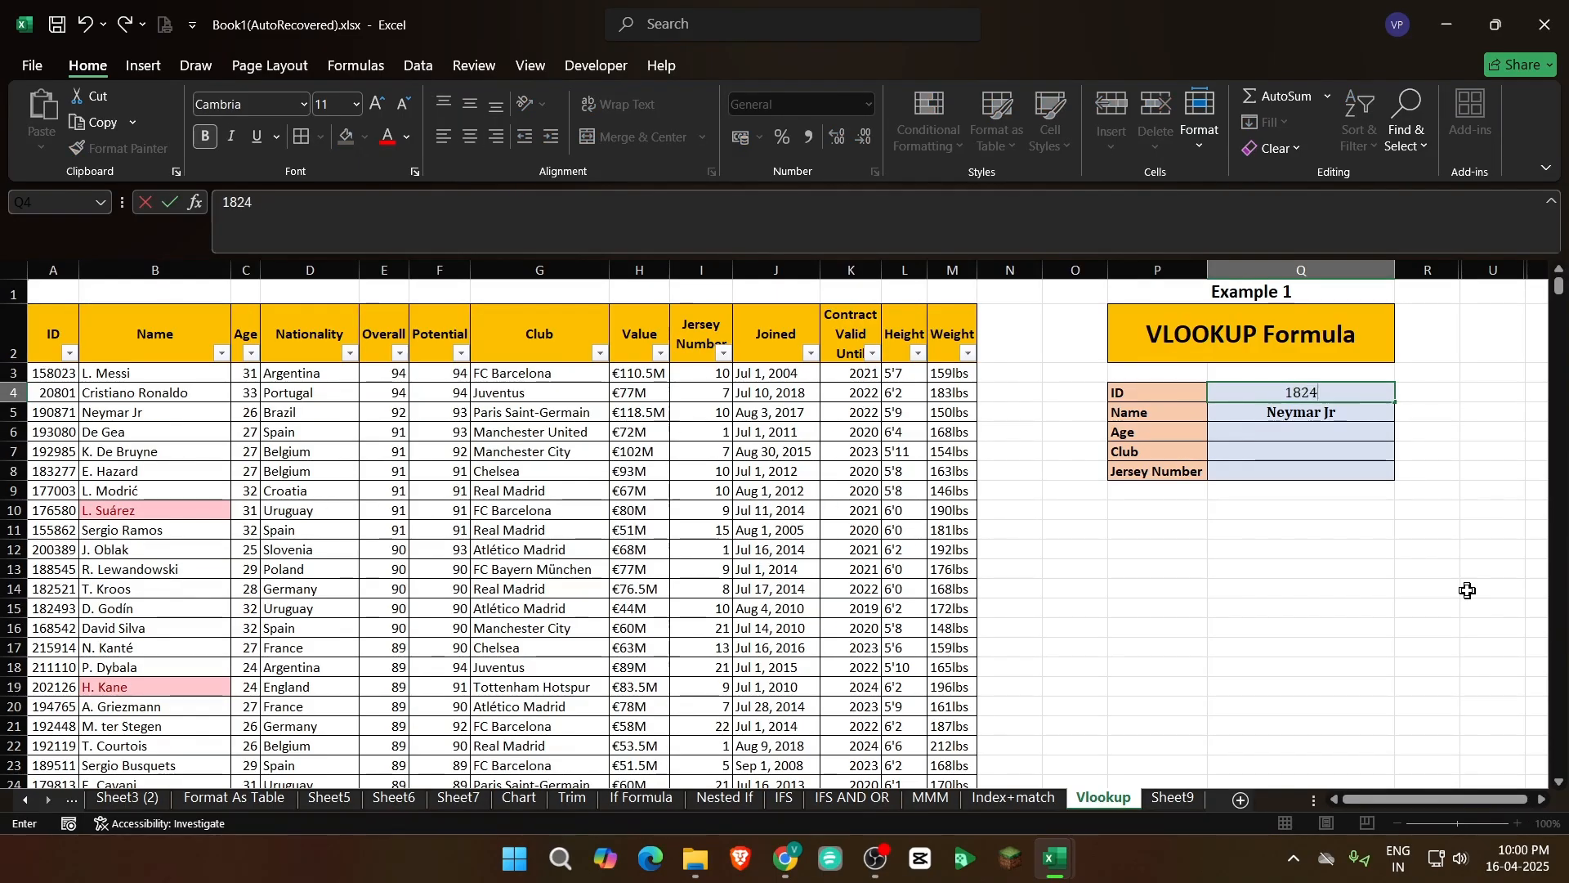
pyautogui.write('93')
pyautogui.press('Return')
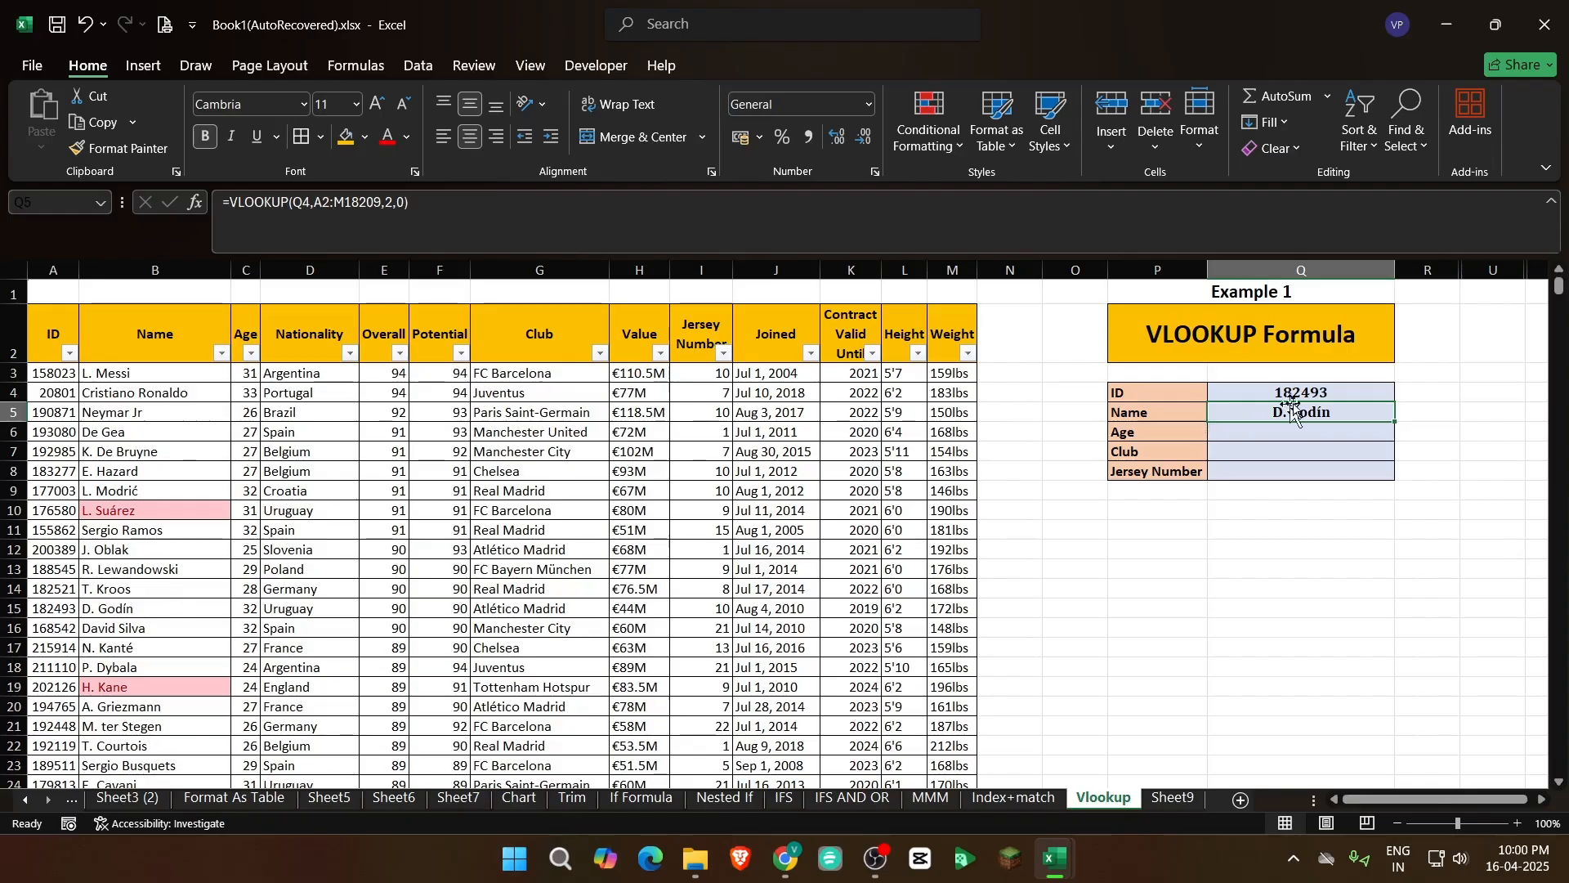
# Examine the lookup ID in Q4 together with the returned name in Q5 and the table it draws from
pyautogui.click(1325, 394)
pyautogui.click(1321, 410)
pyautogui.click(1325, 379)
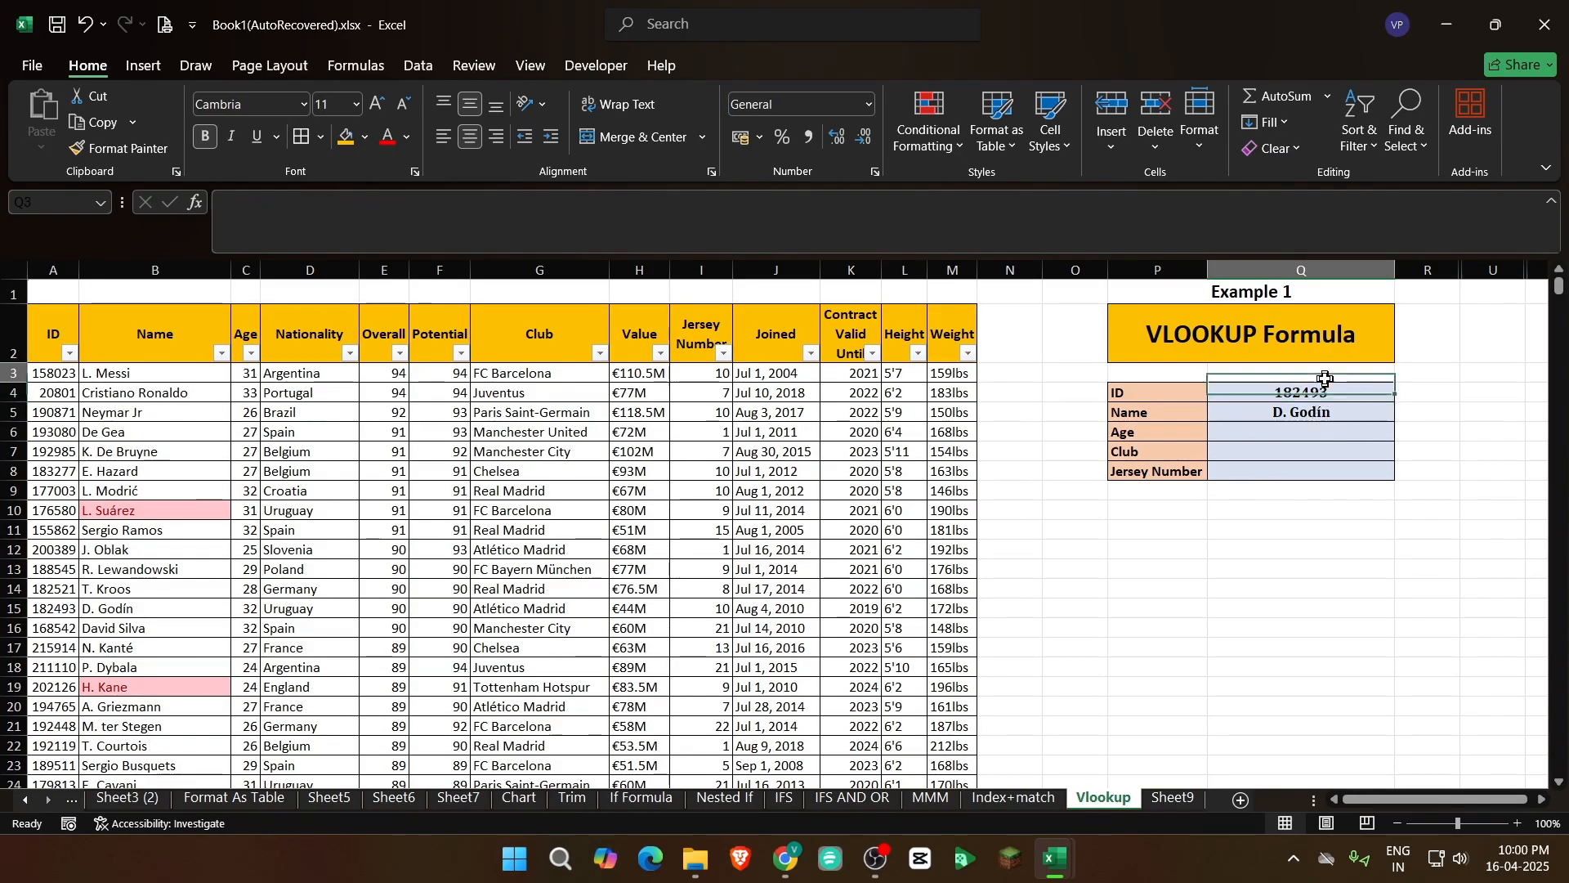
pyautogui.click(1319, 411)
pyautogui.click(1338, 496)
pyautogui.click(1336, 396)
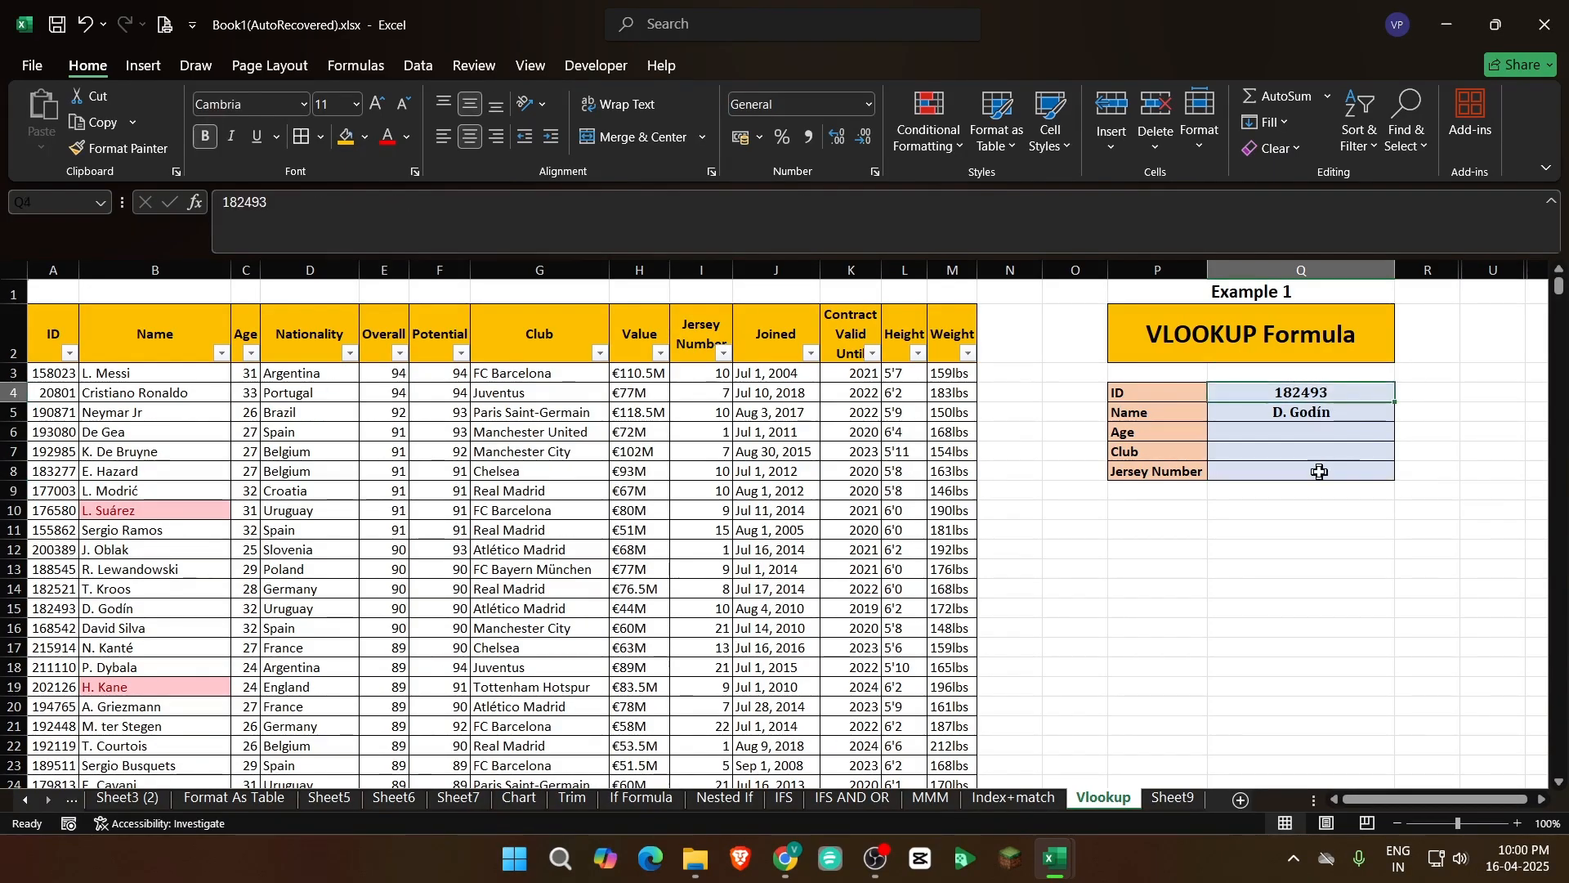
pyautogui.click(1319, 413)
pyautogui.moveTo(954, 270); pyautogui.dragTo(2, 335)
pyautogui.click(1341, 568)
pyautogui.click(1281, 413)
pyautogui.moveTo(1282, 394); pyautogui.dragTo(1285, 413)
pyautogui.click(1290, 605)
pyautogui.click(1129, 505)
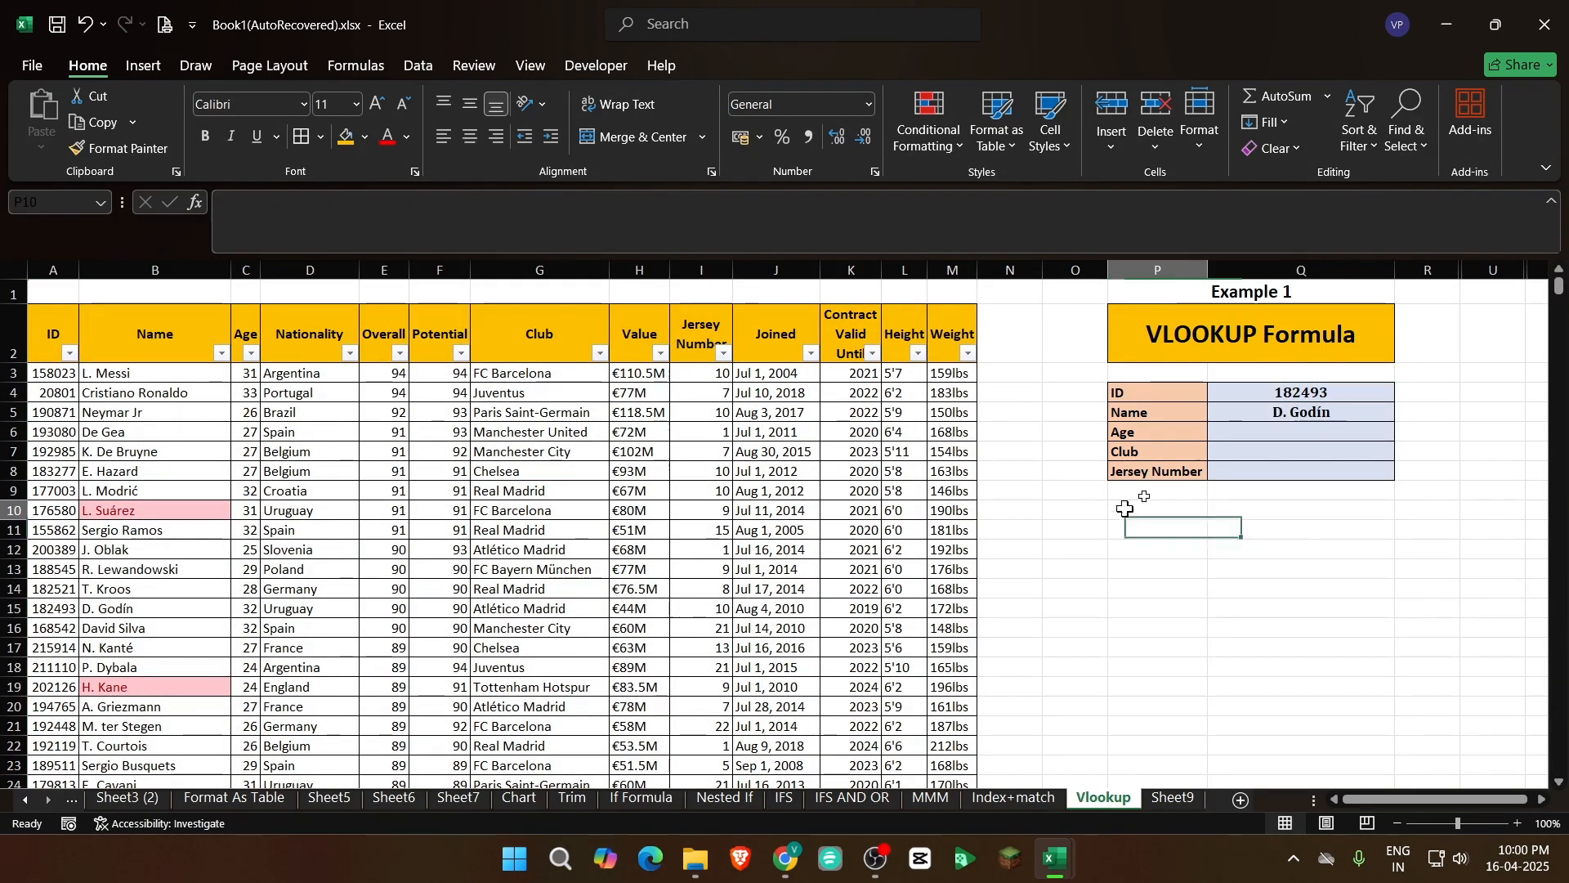
pyautogui.click(1293, 392)
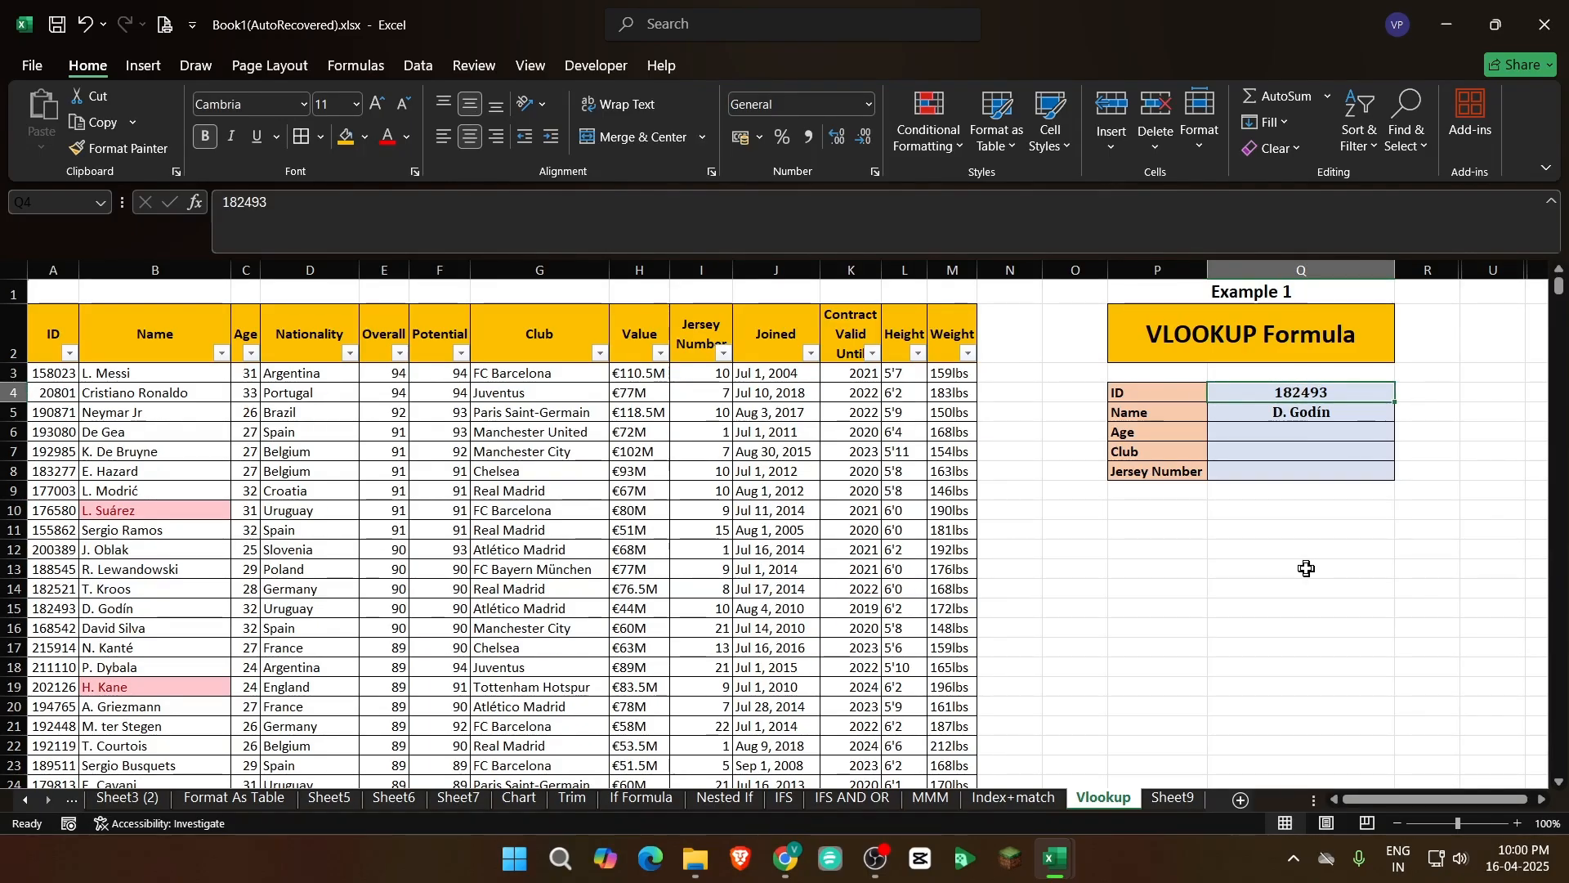
pyautogui.click(1248, 587)
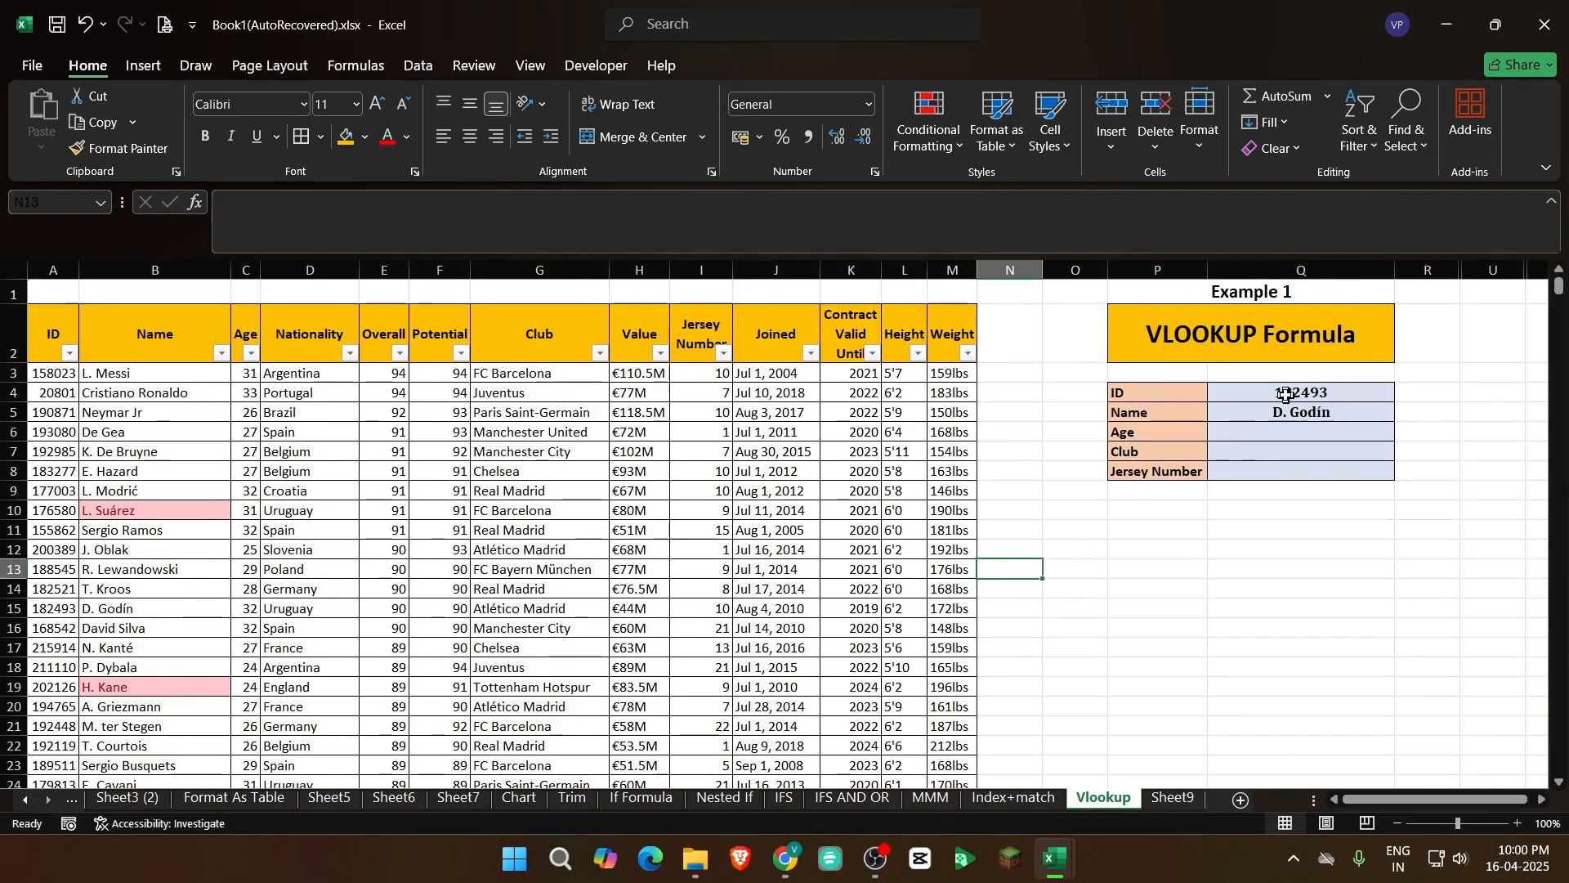
pyautogui.moveTo(1296, 392); pyautogui.dragTo(1296, 471)
# Start the Age formula in Q6 as a VLOOKUP with Q4 as lookup value and the whole player table A2:M18209 as table array
pyautogui.click(1286, 418)
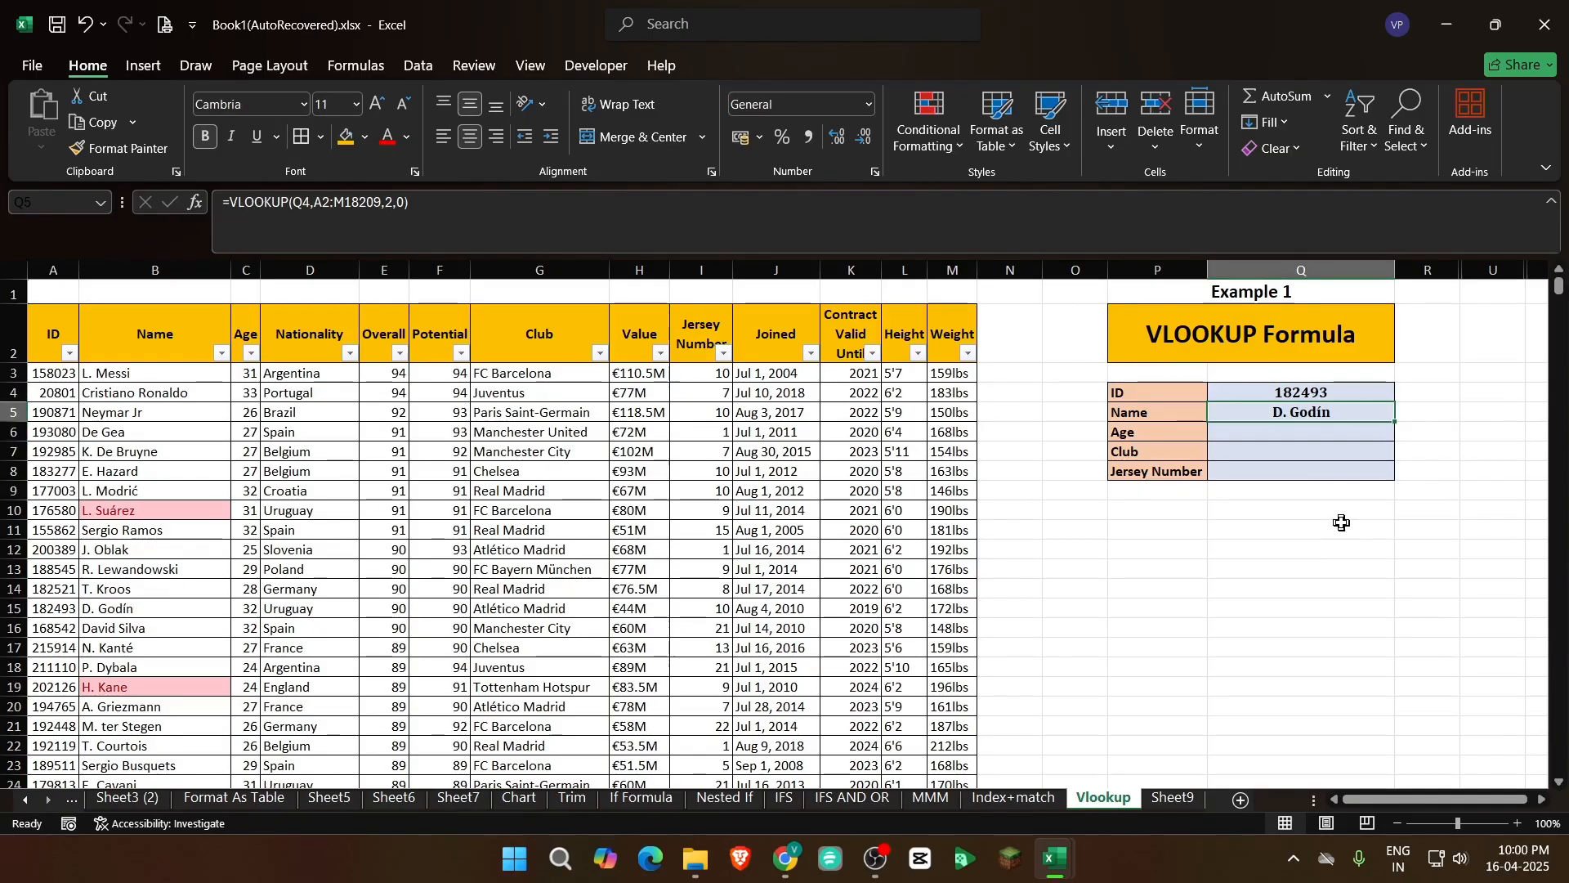
pyautogui.press('Down')
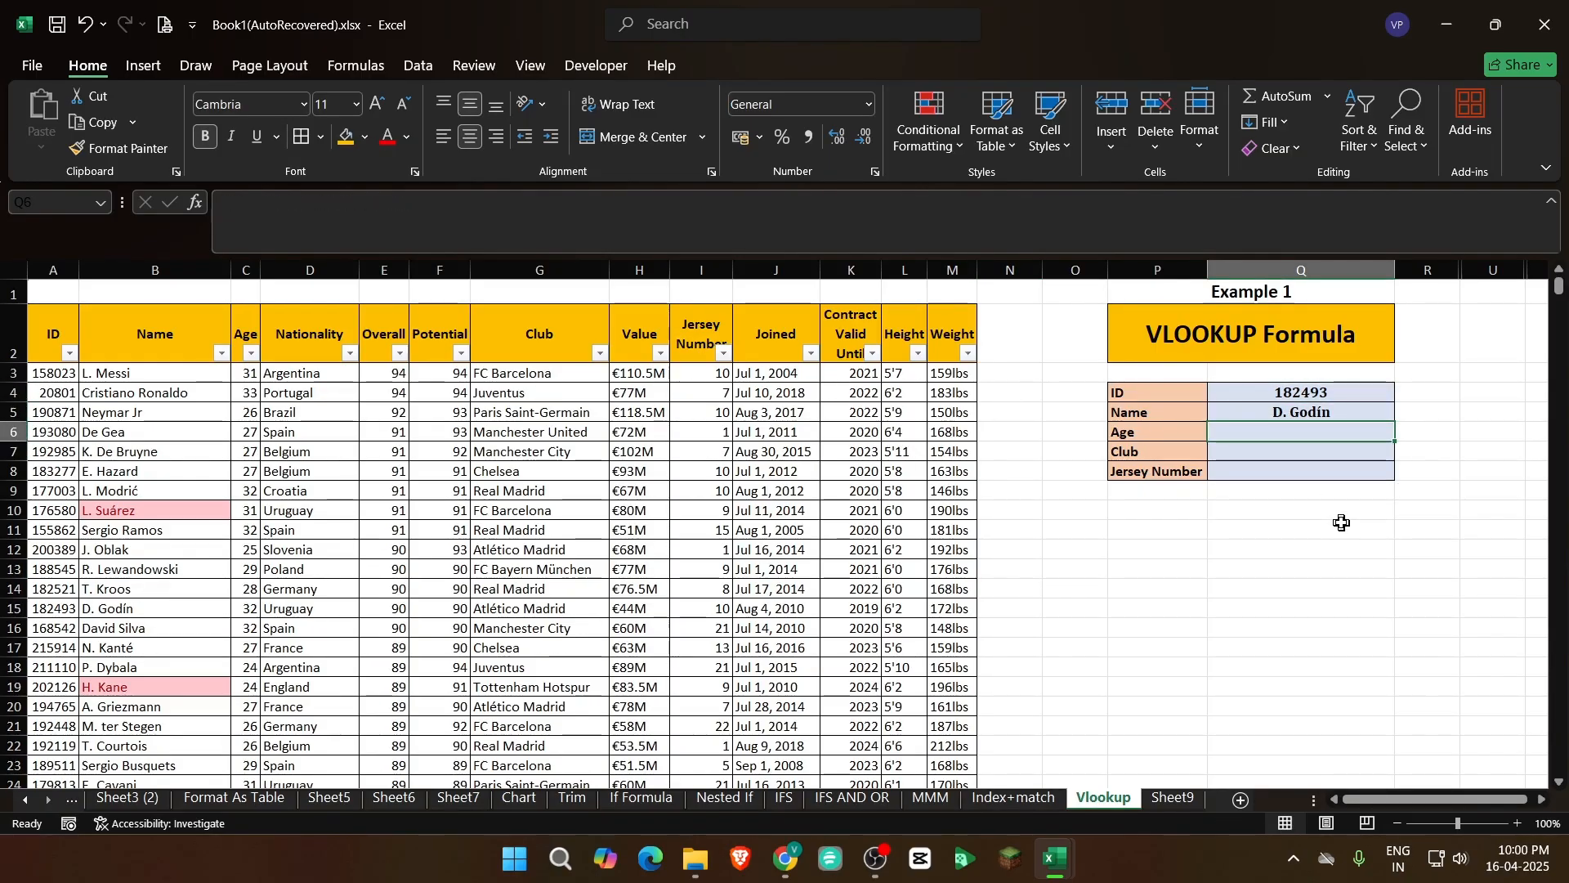
pyautogui.write('=vl')
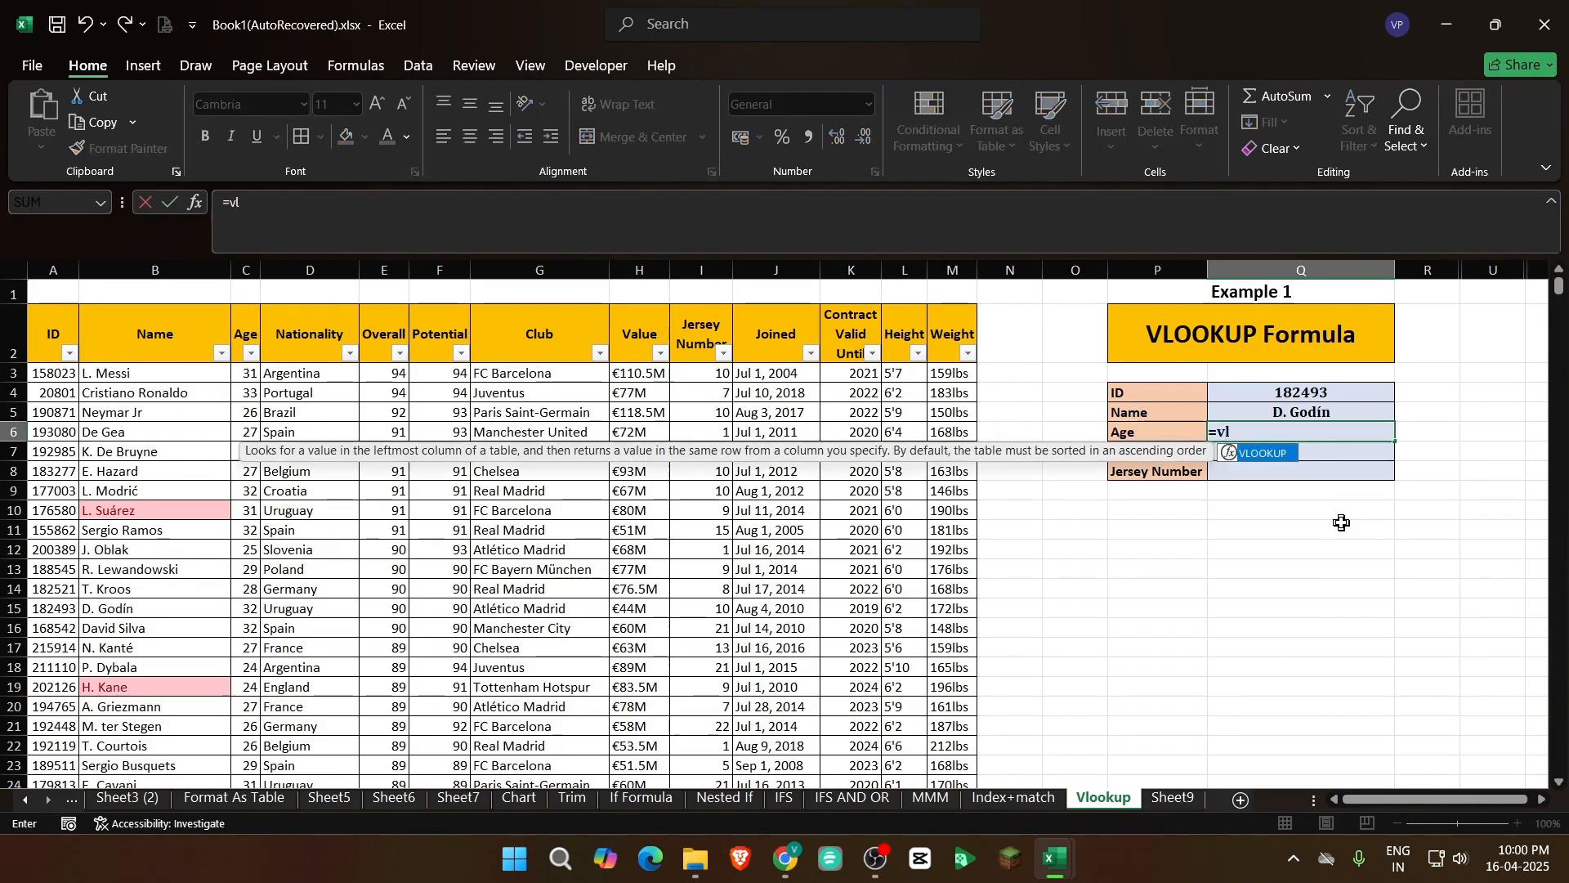
pyautogui.press('Tab')
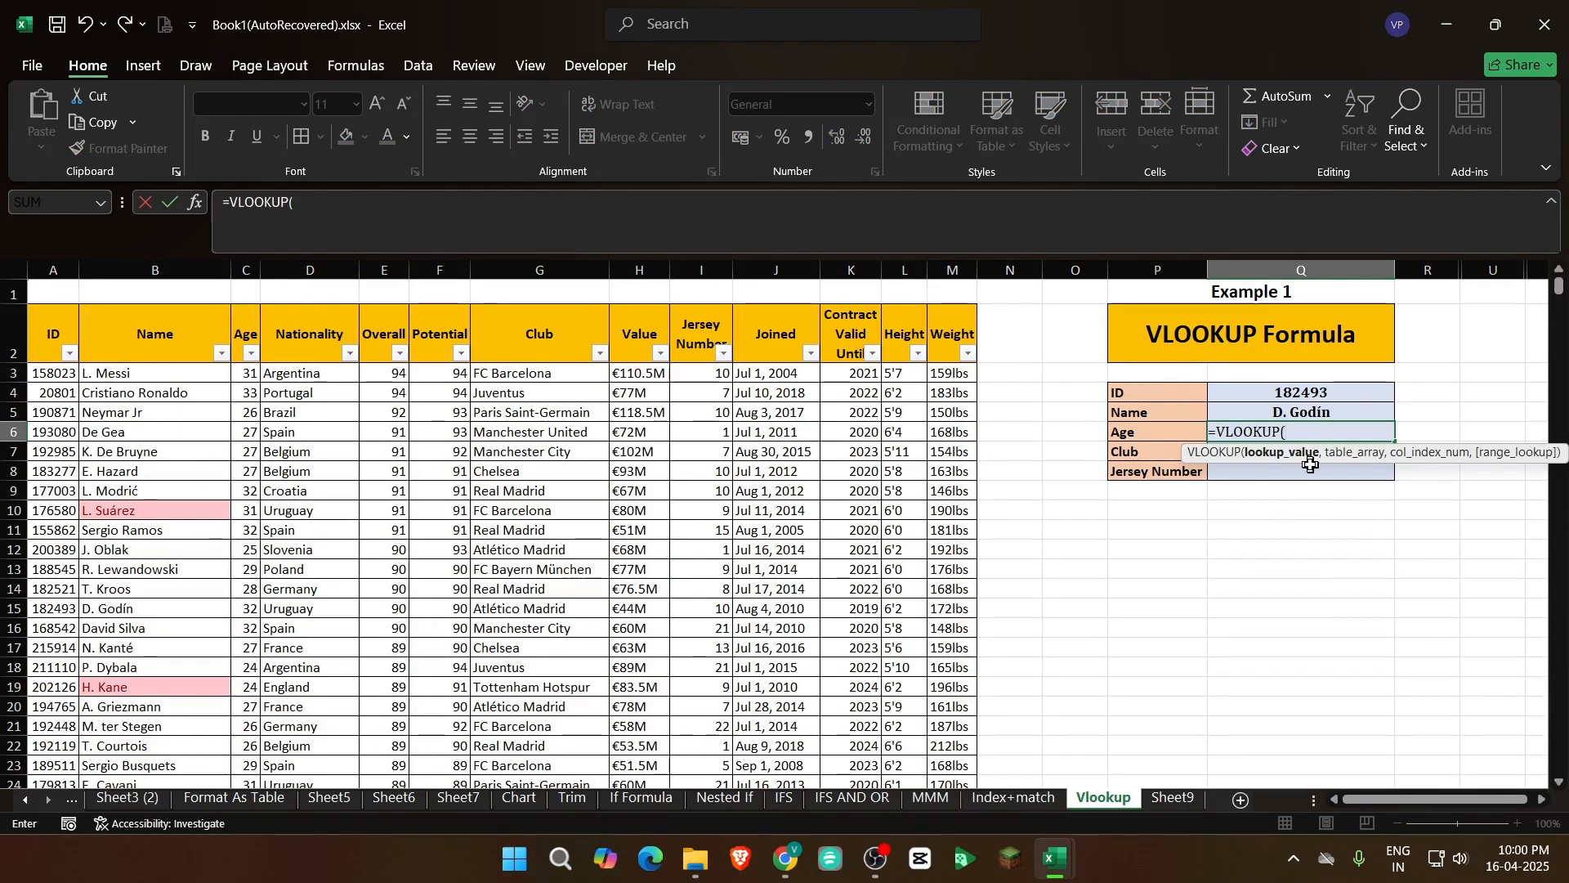
pyautogui.click(1304, 396)
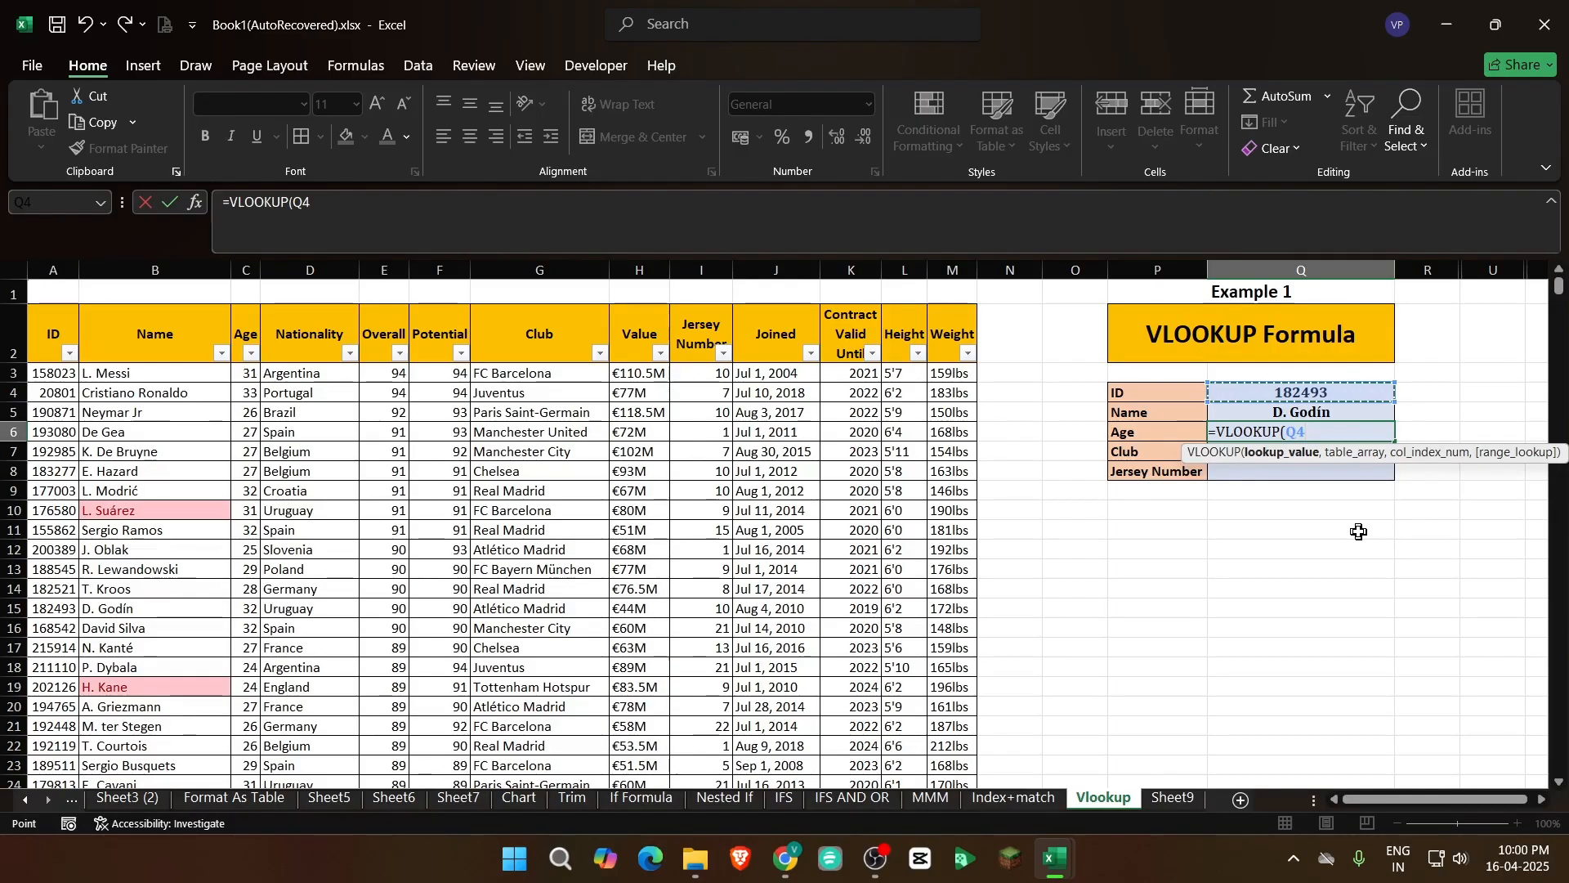
pyautogui.write(',')
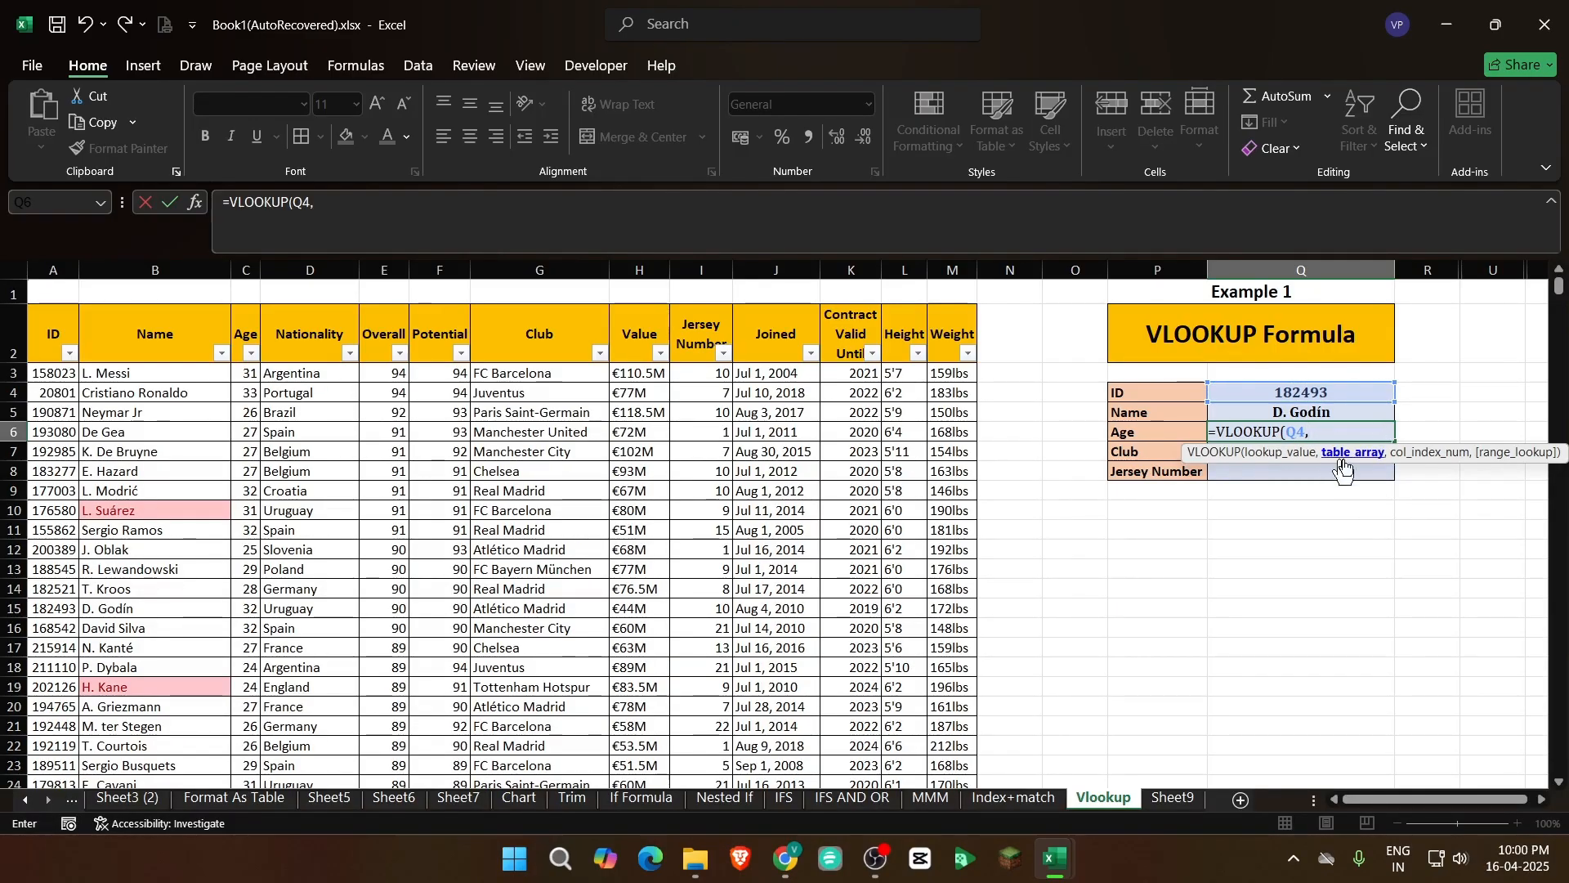
pyautogui.click(58, 327)
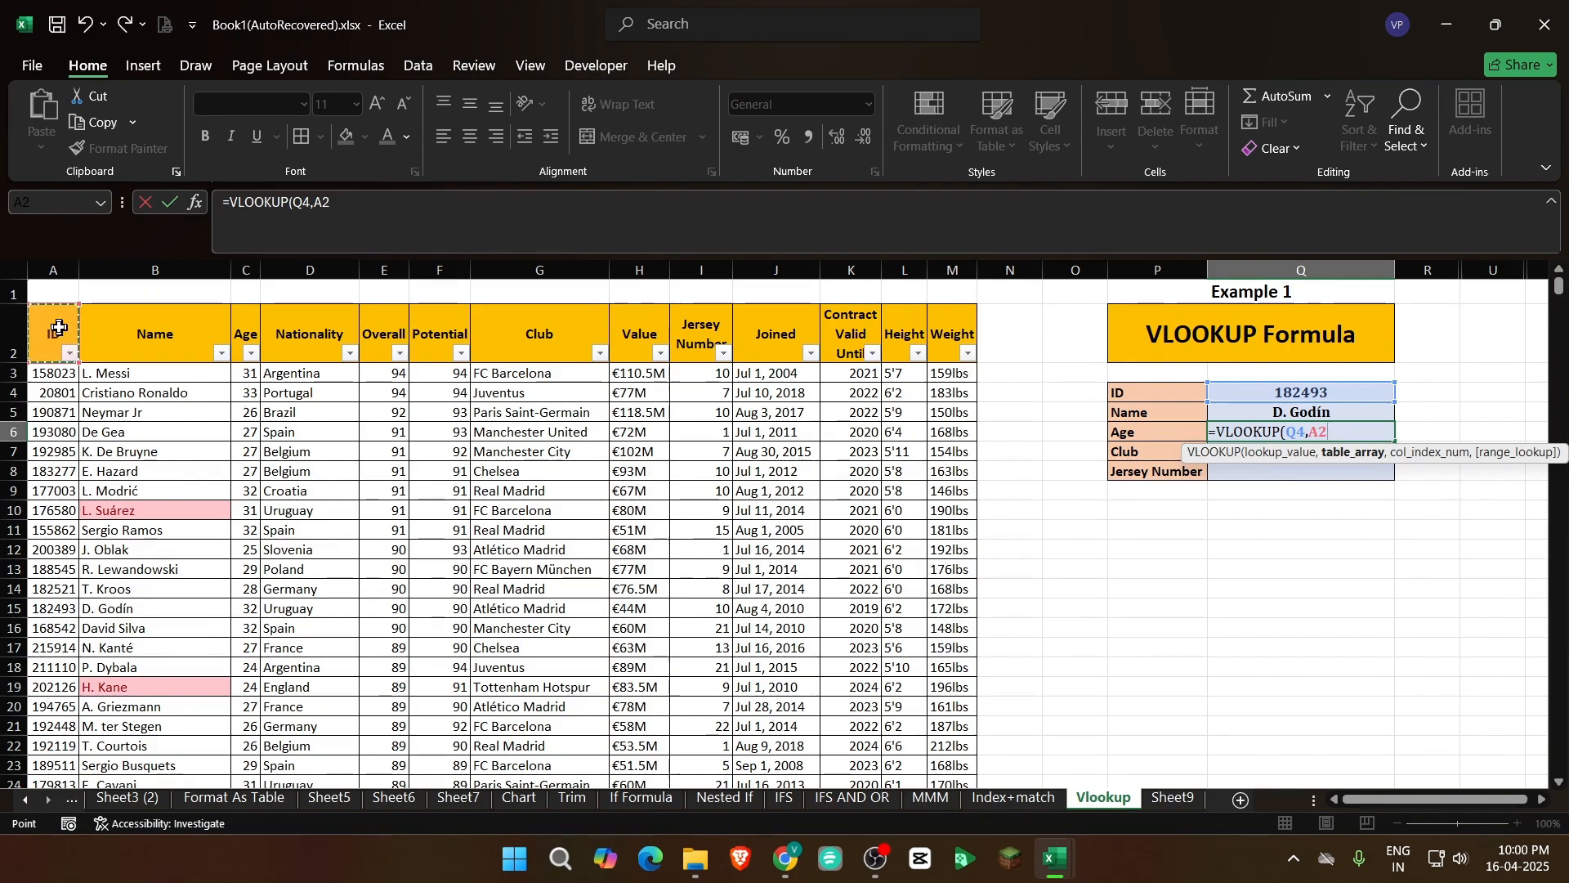
pyautogui.hotkey('ctrl', 'shift', 'Right')
pyautogui.hotkey('ctrl', 'shift', 'Down')
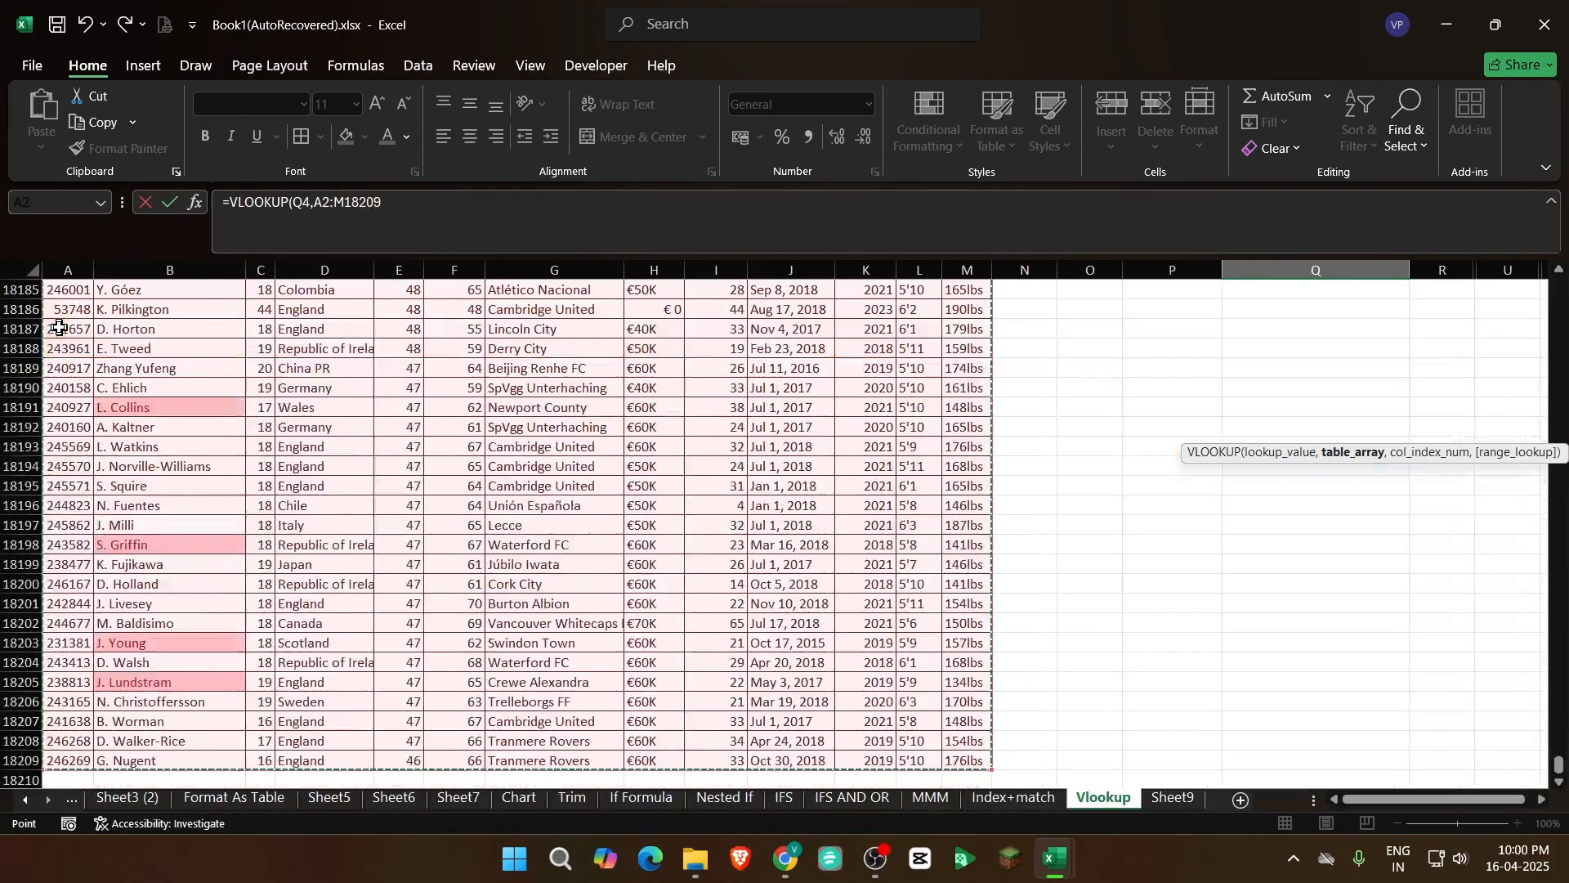
pyautogui.write(',')
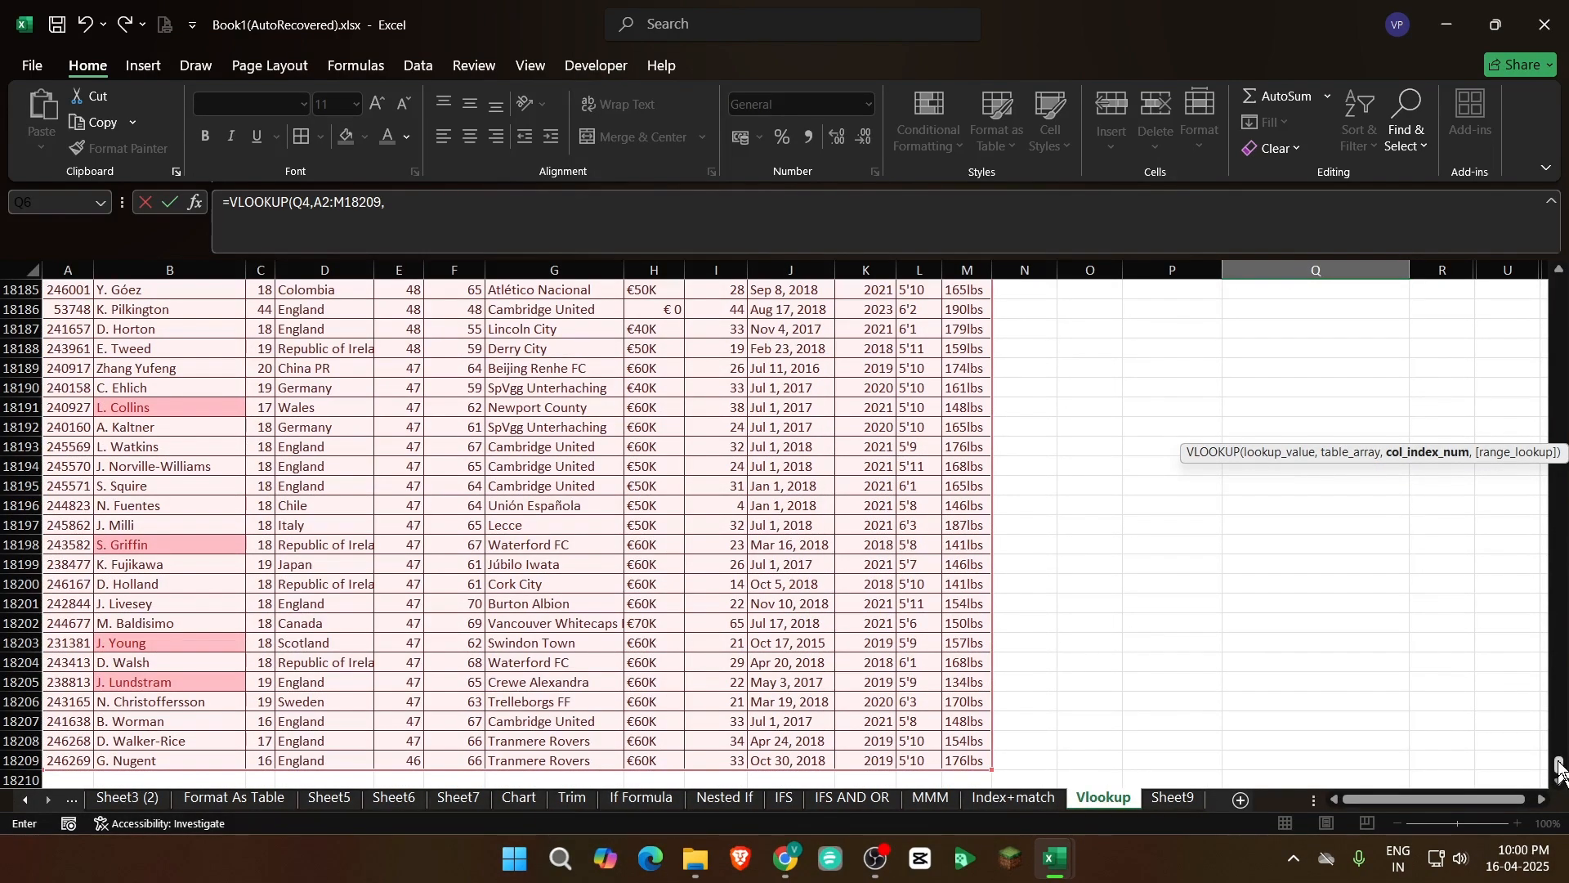
# Complete the Age formula with column index 3 and range lookup 0, and compare its result with the row 15 record
pyautogui.moveTo(1560, 764); pyautogui.dragTo(1557, 266)
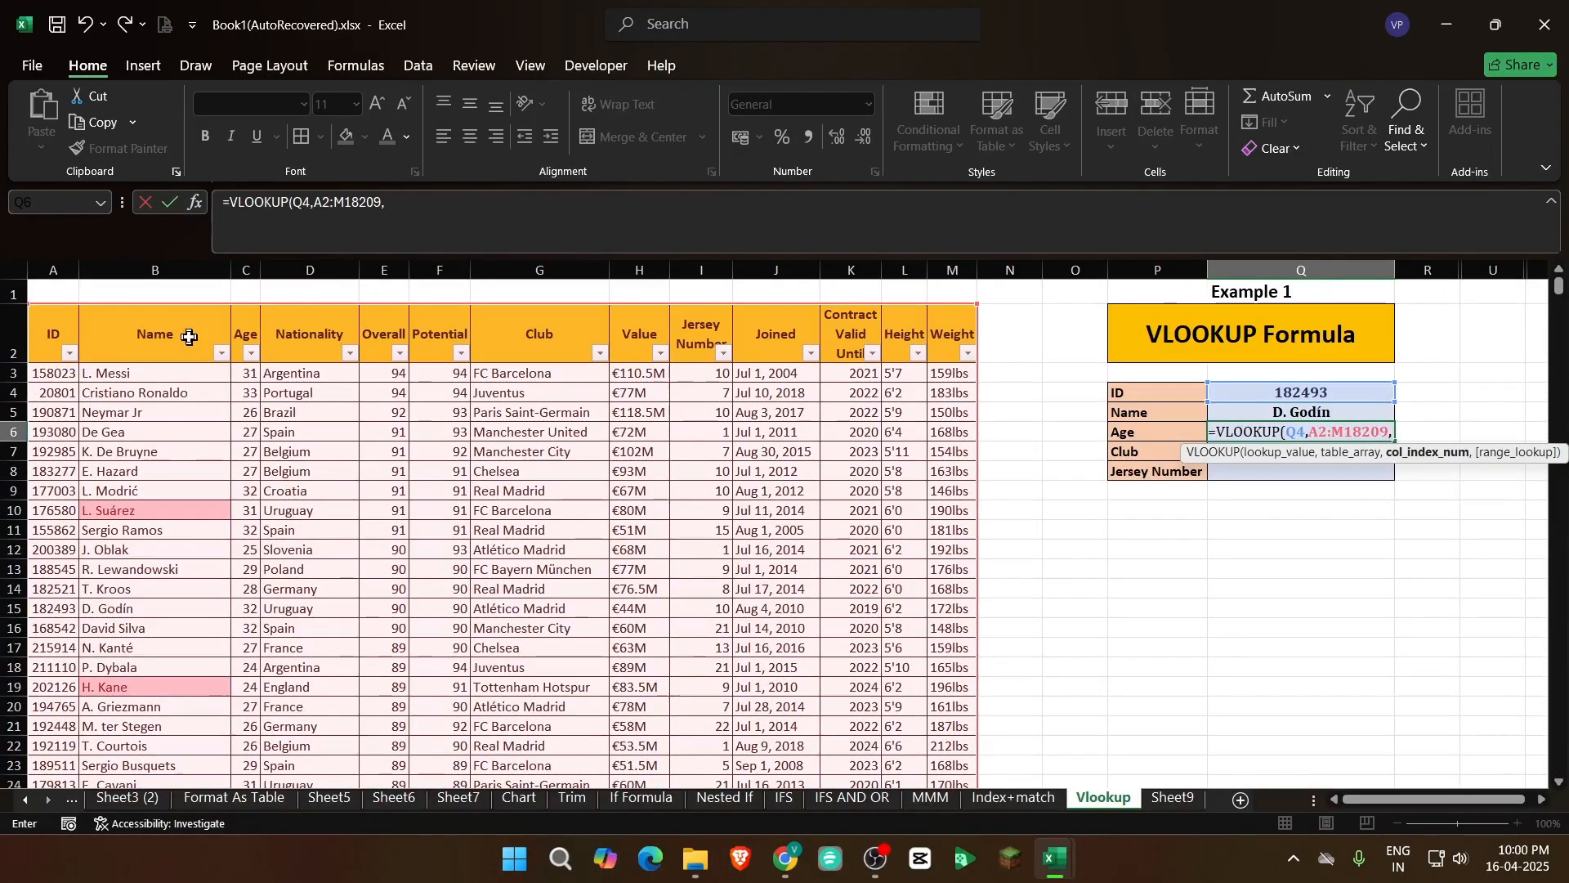
pyautogui.write('32')
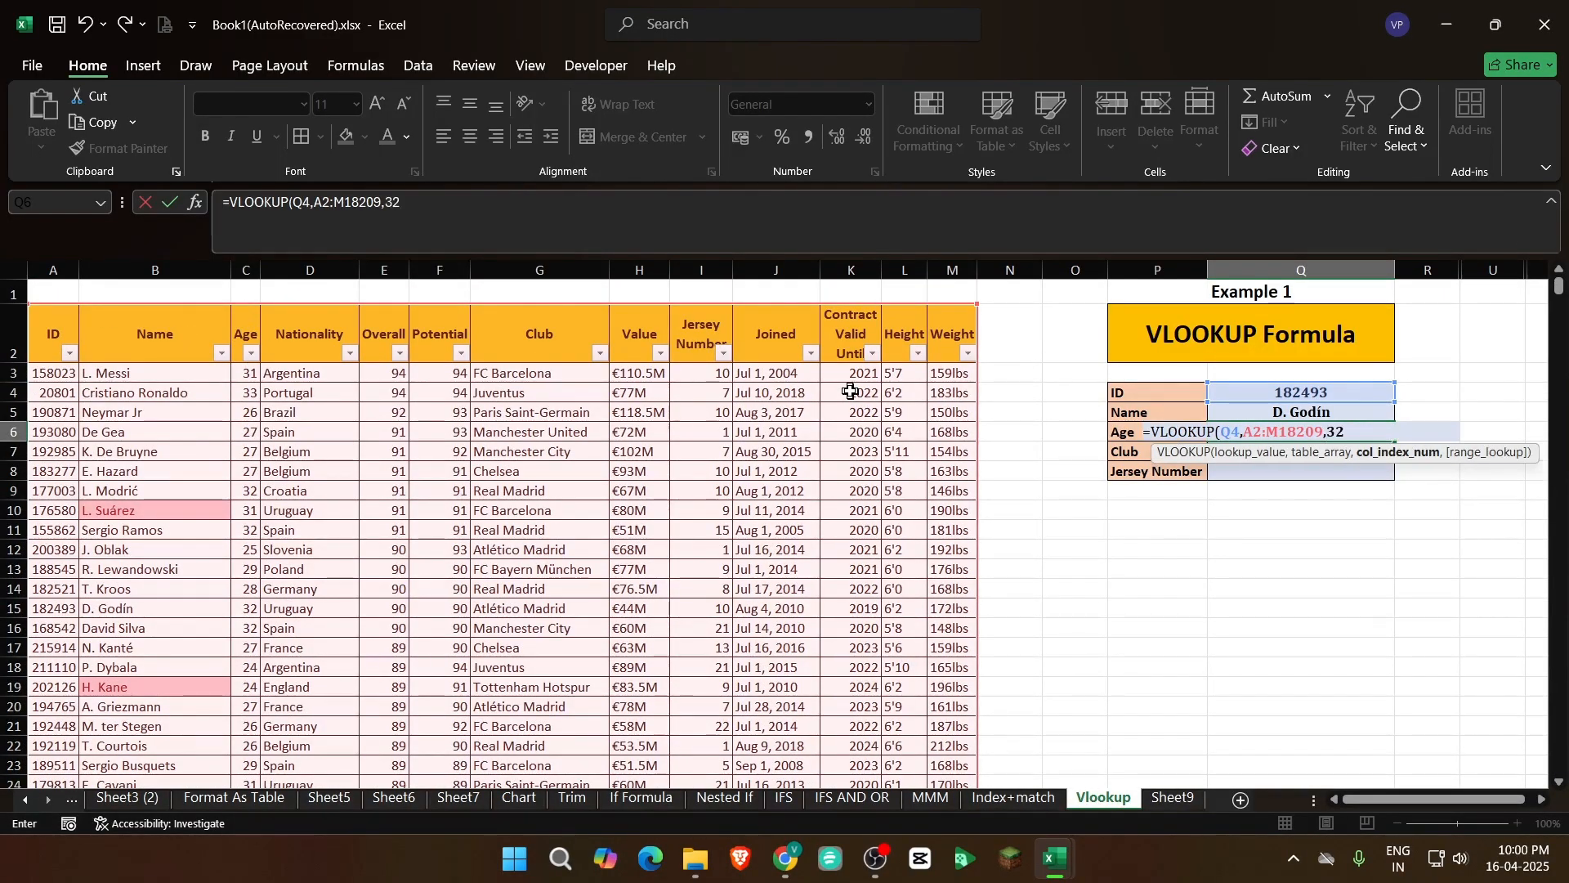
pyautogui.press('BackSpace')
pyautogui.write(',')
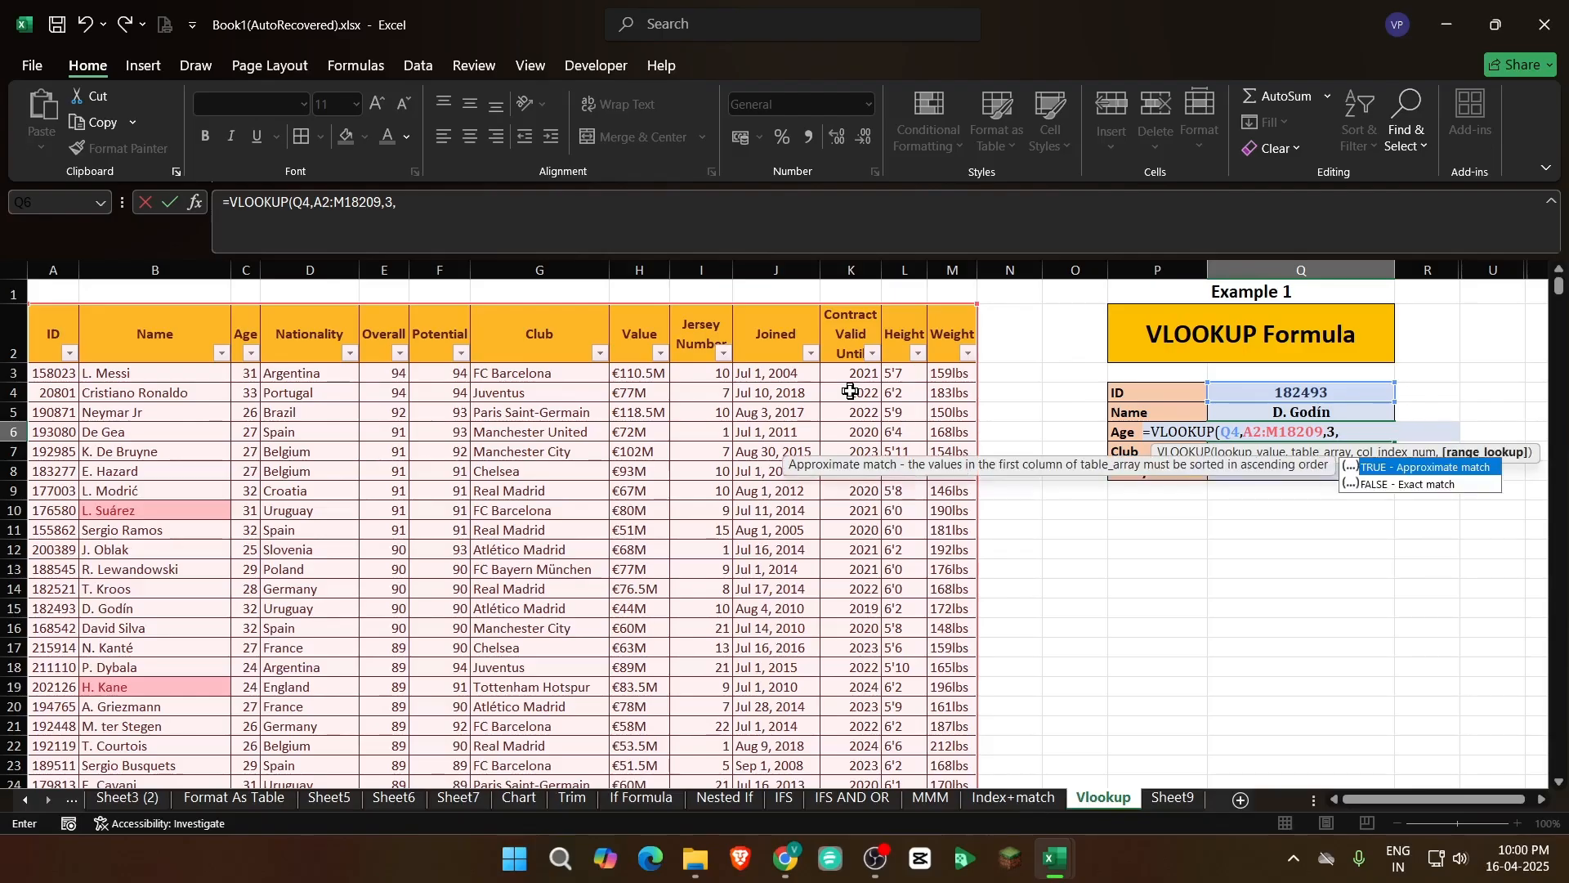
pyautogui.write('0)')
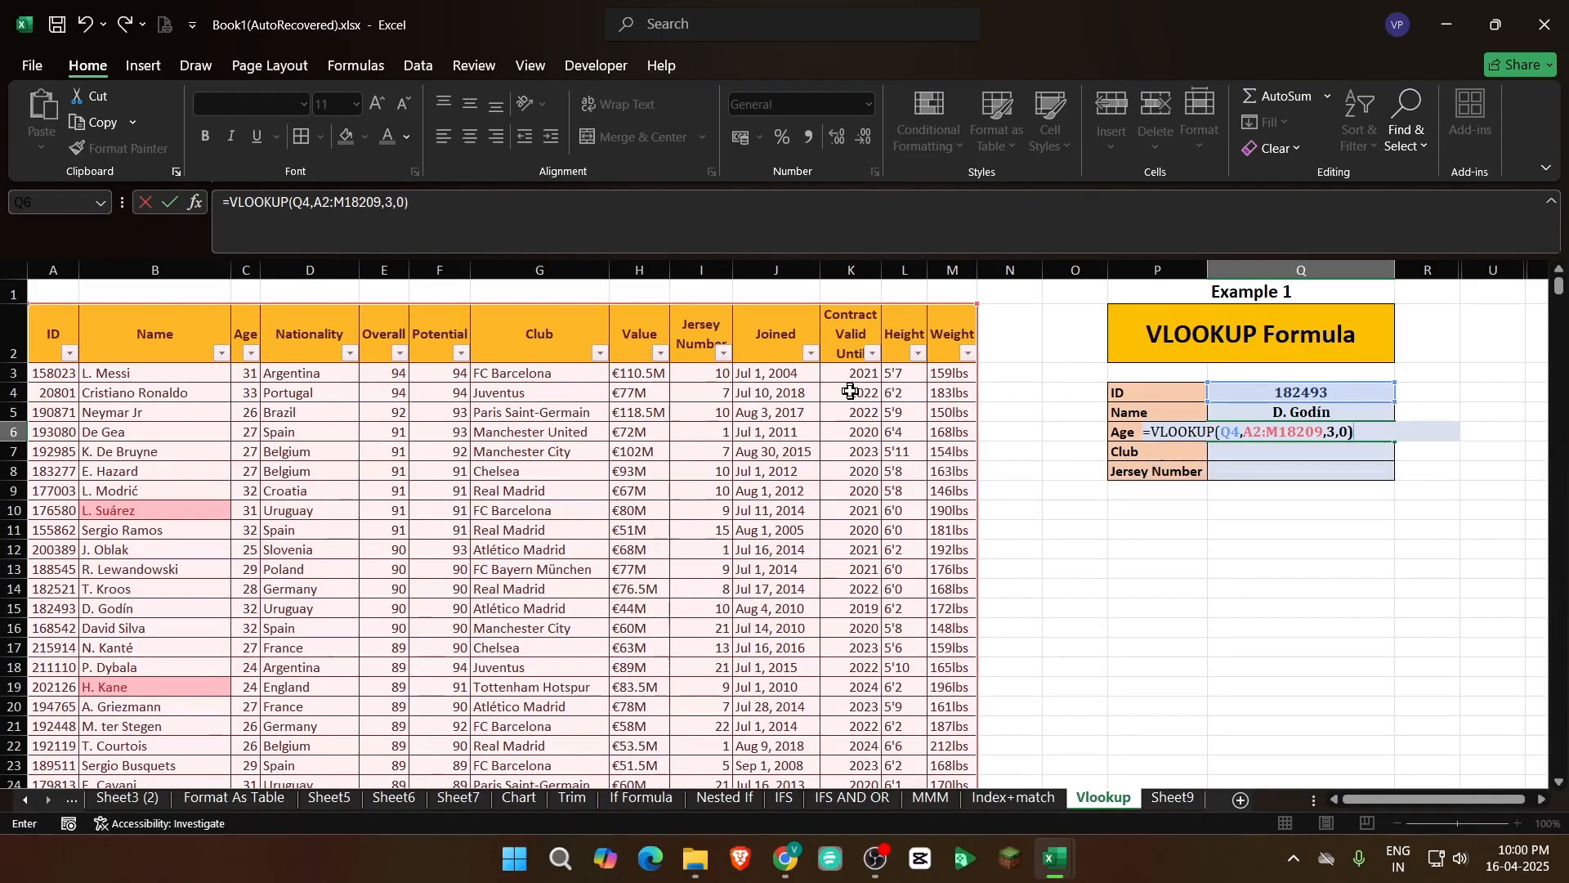
pyautogui.hotkey('ctrl', 'Return')
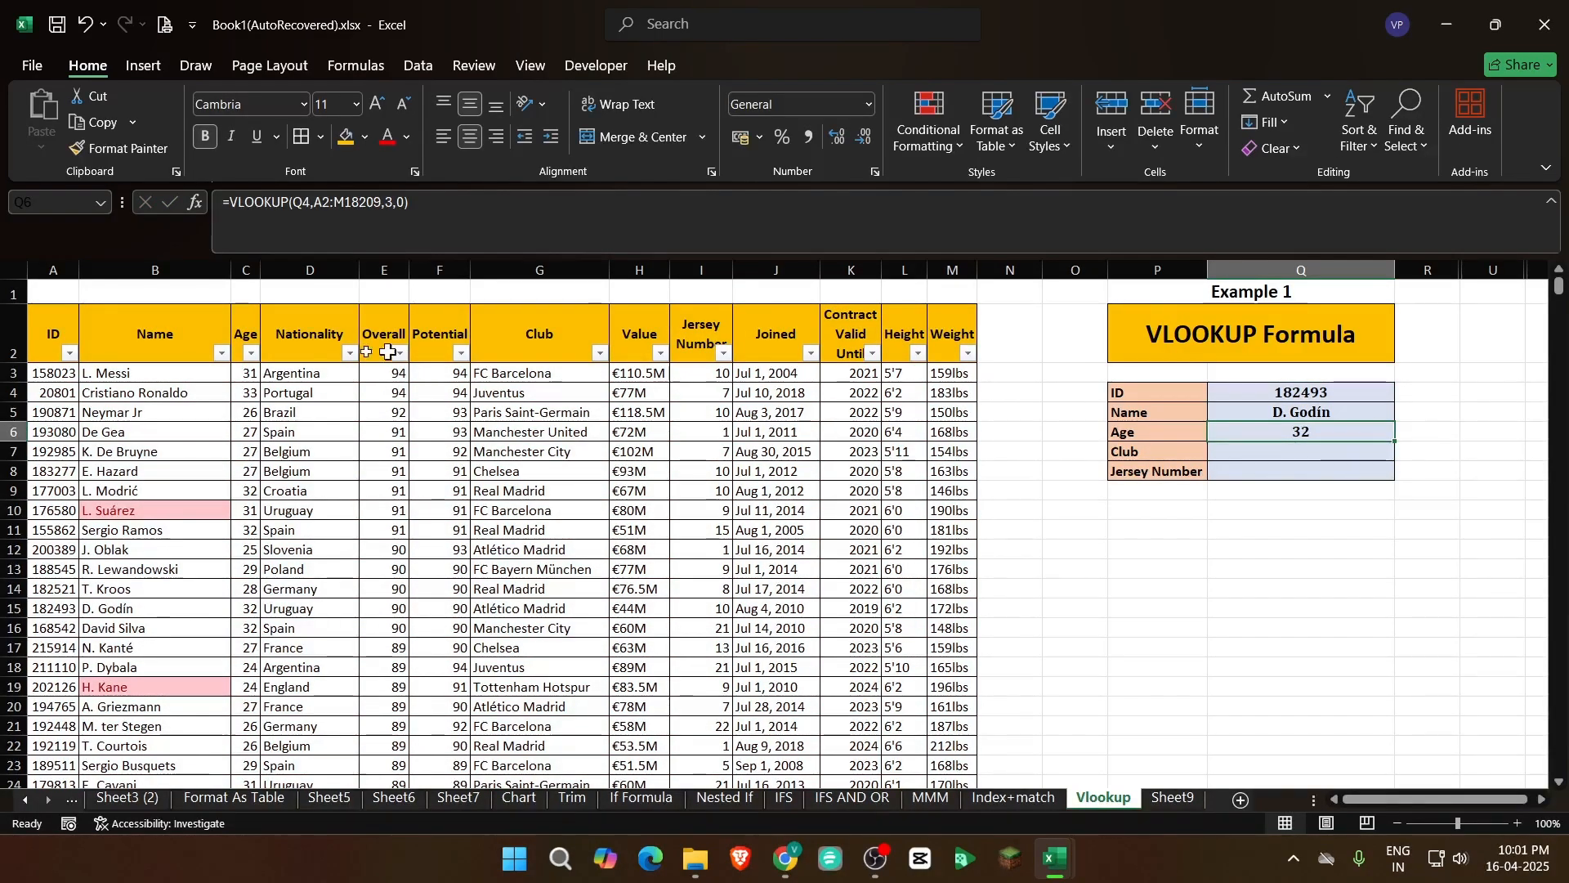
pyautogui.moveTo(135, 611); pyautogui.dragTo(242, 610)
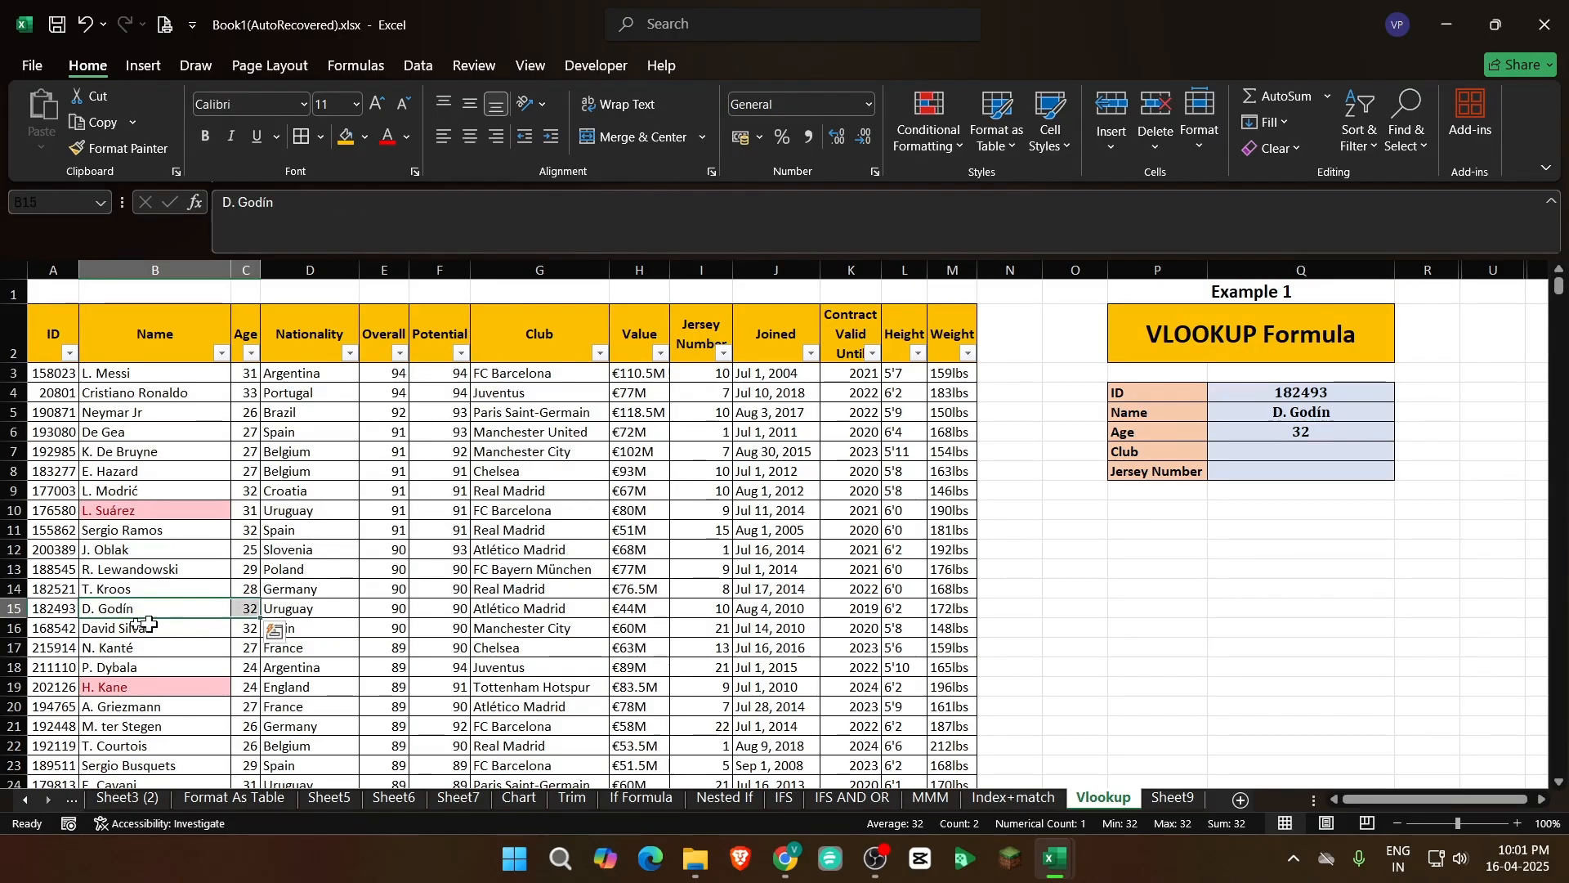
pyautogui.moveTo(56, 605); pyautogui.dragTo(318, 608)
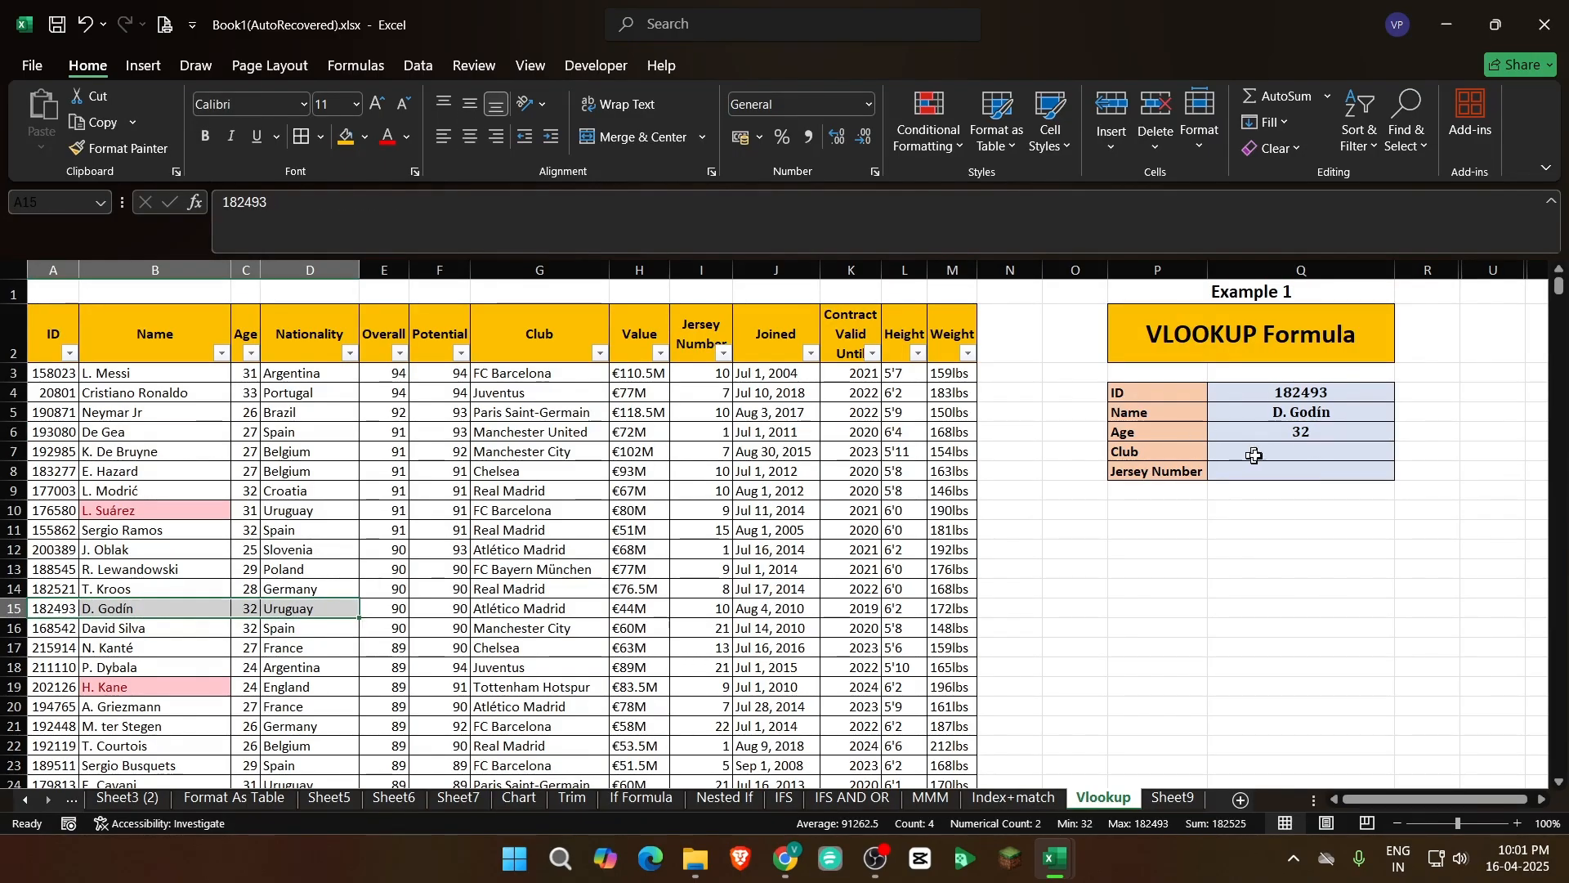
# Start the Club formula in Q7 as +VLOOKUP with Q4 as lookup value and A2:M18209 as table array
pyautogui.click(1300, 452)
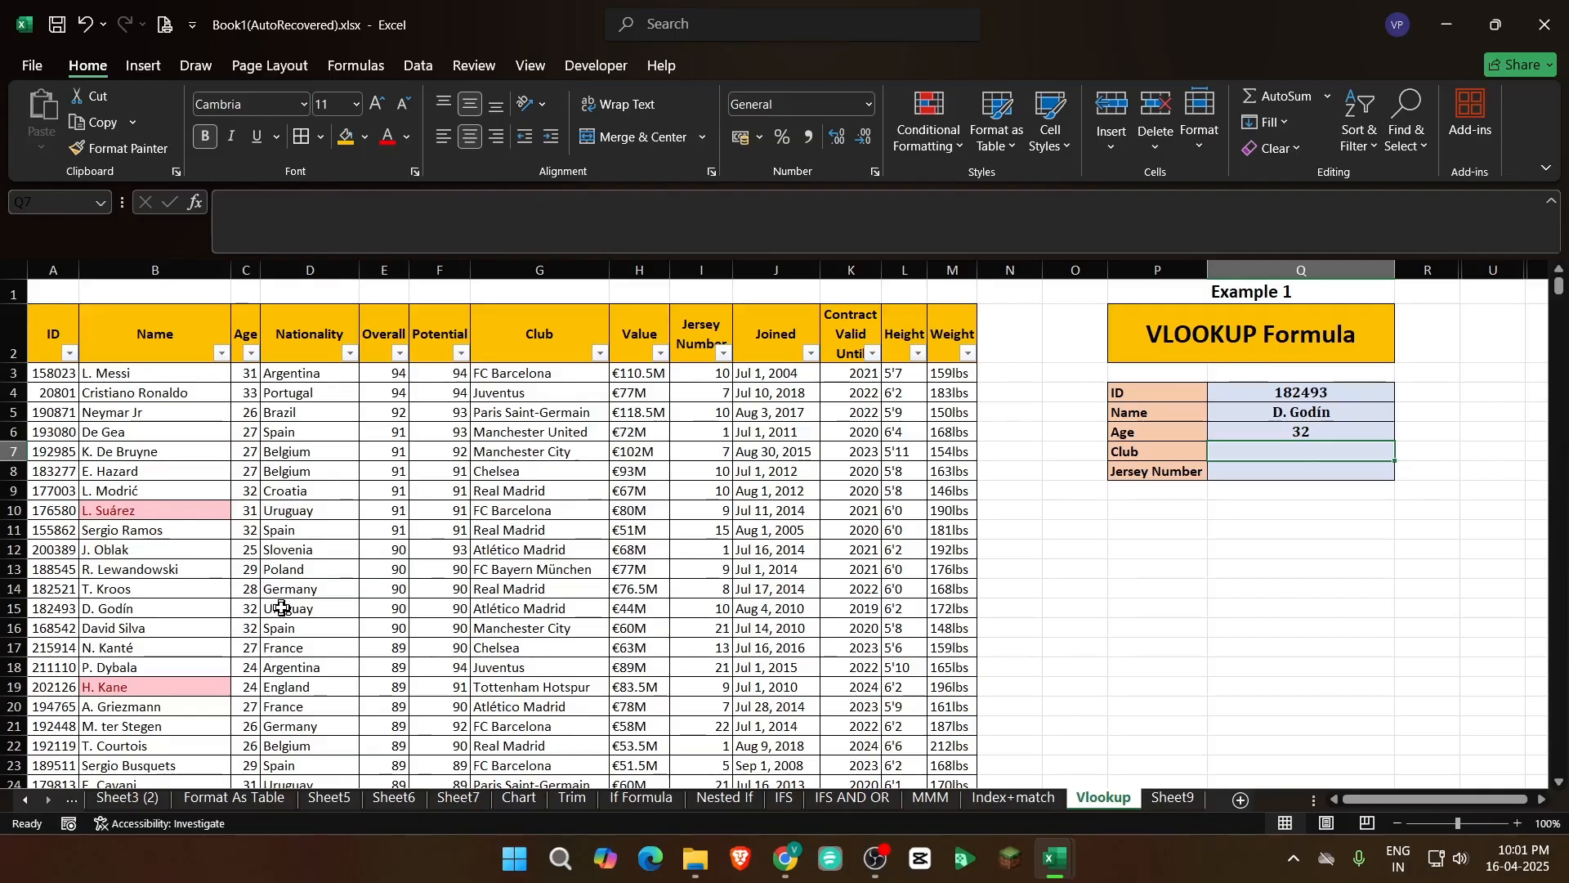
pyautogui.write('+vl')
pyautogui.press('Tab')
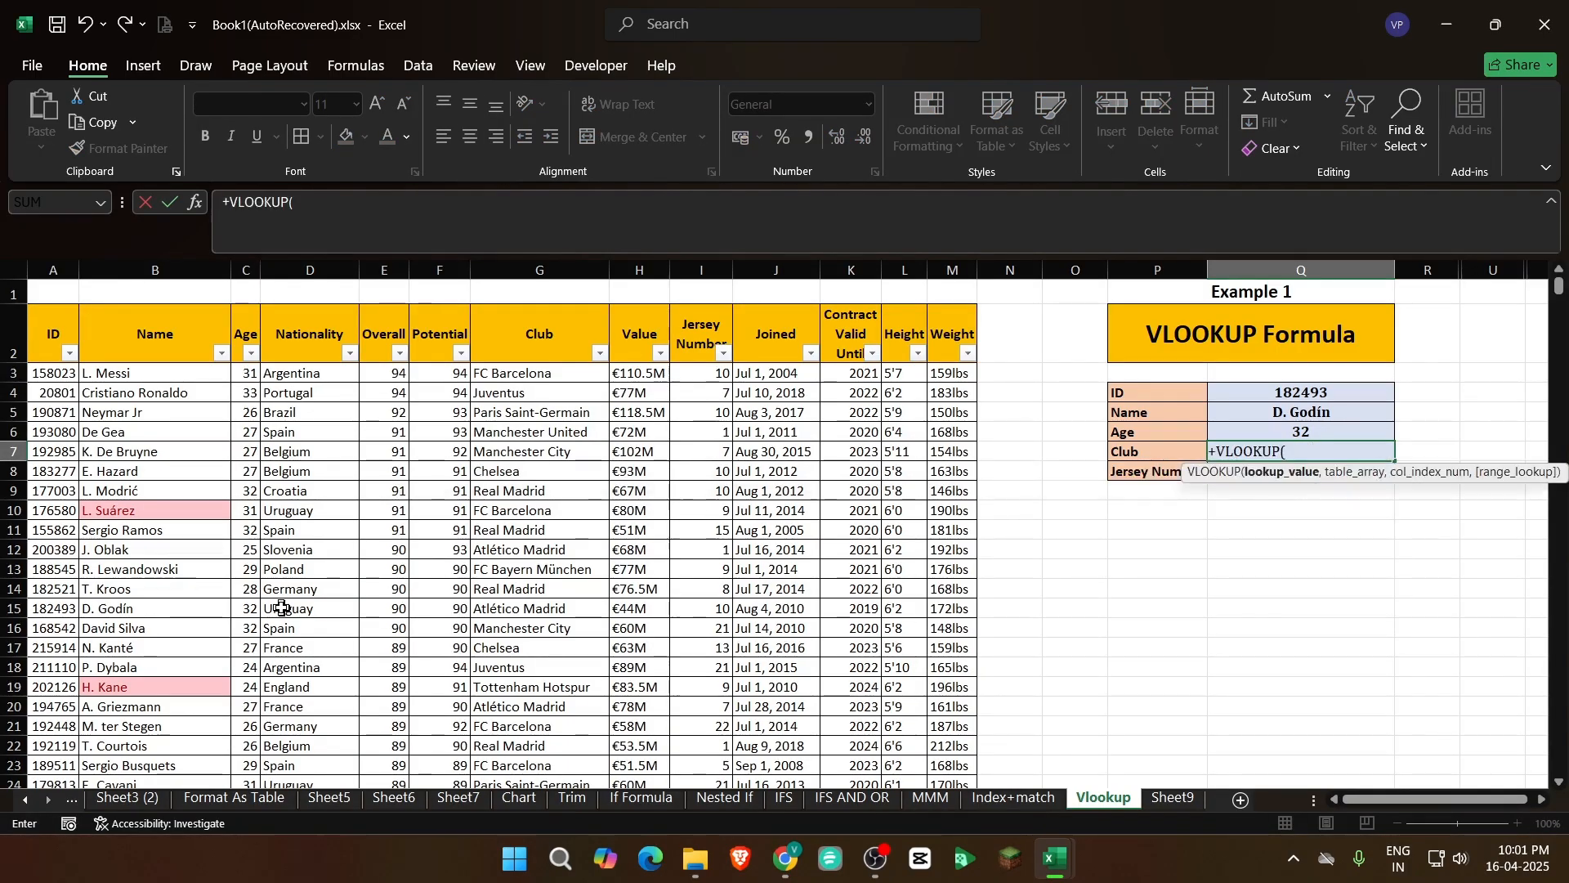
pyautogui.click(1314, 393)
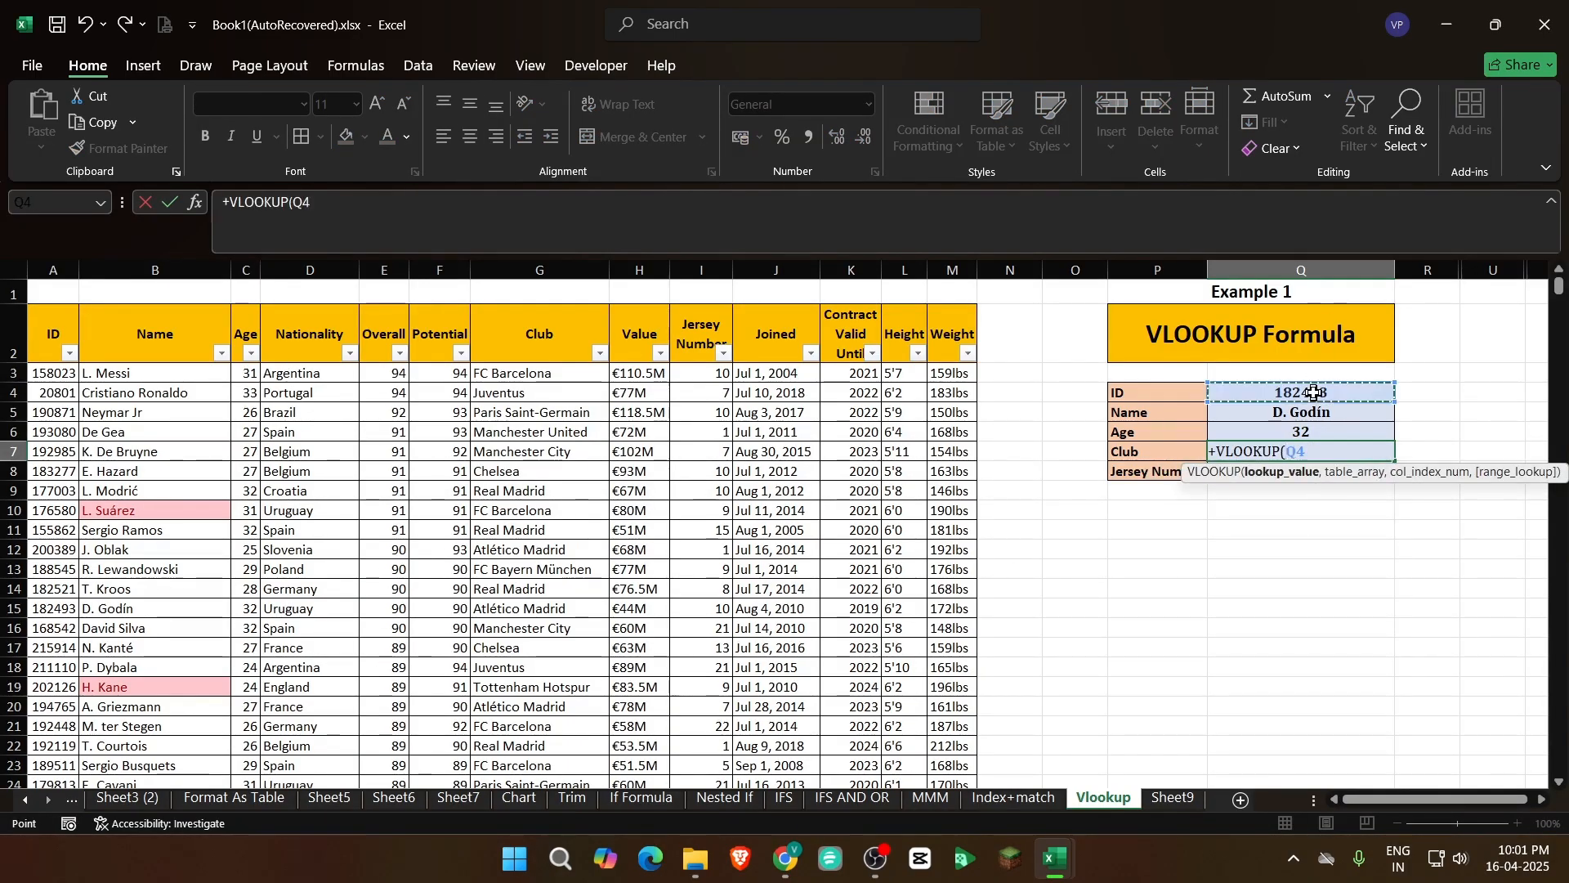
pyautogui.write(',')
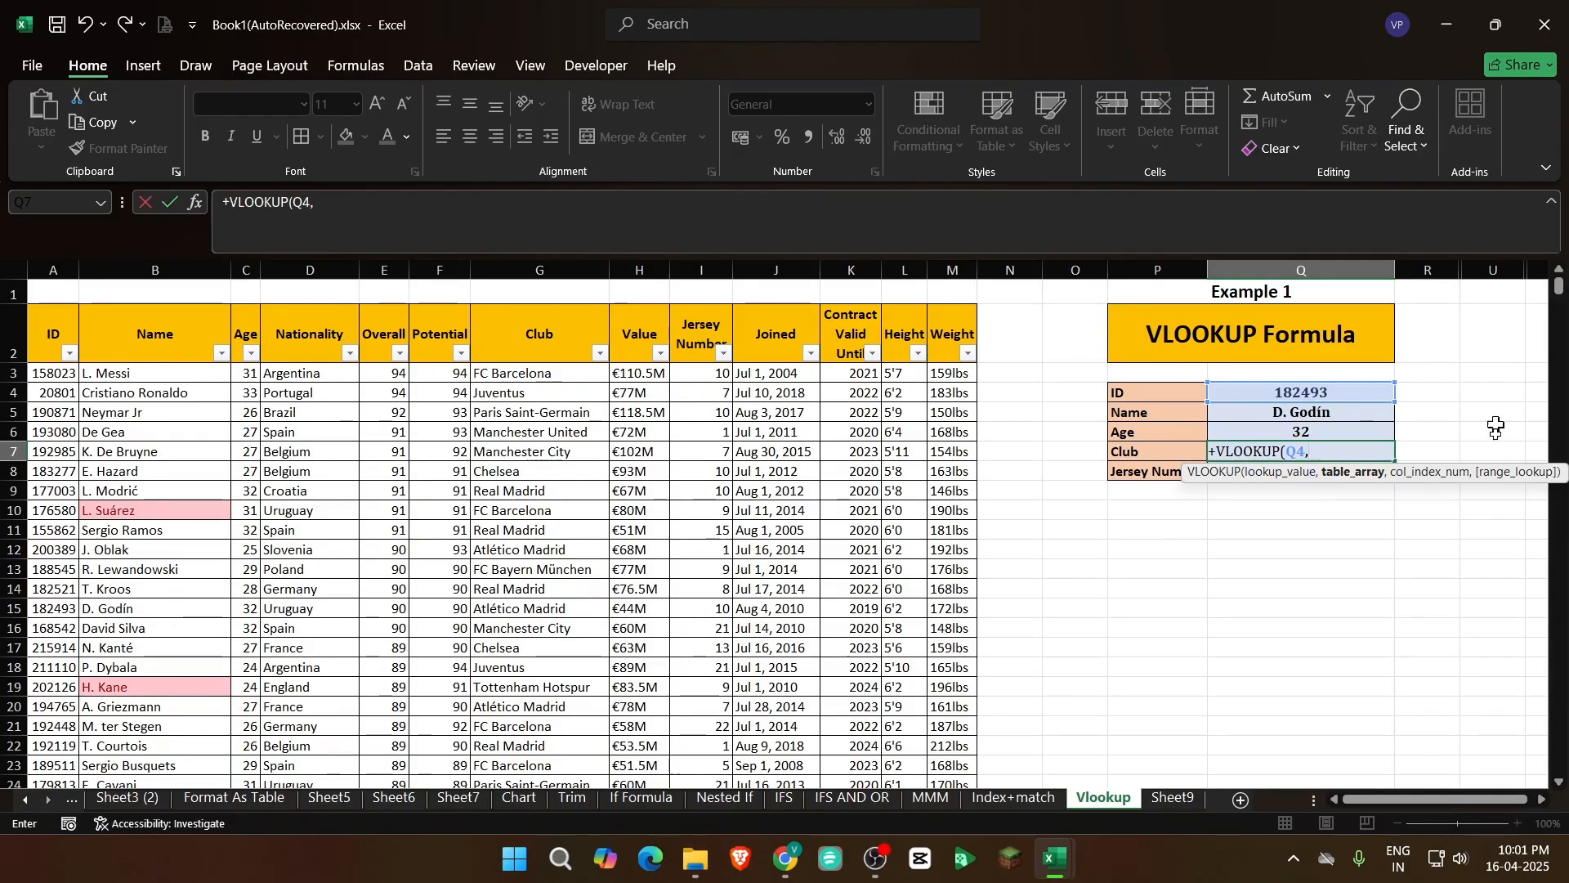
pyautogui.click(74, 333)
pyautogui.hotkey('ctrl', 'shift', 'Right')
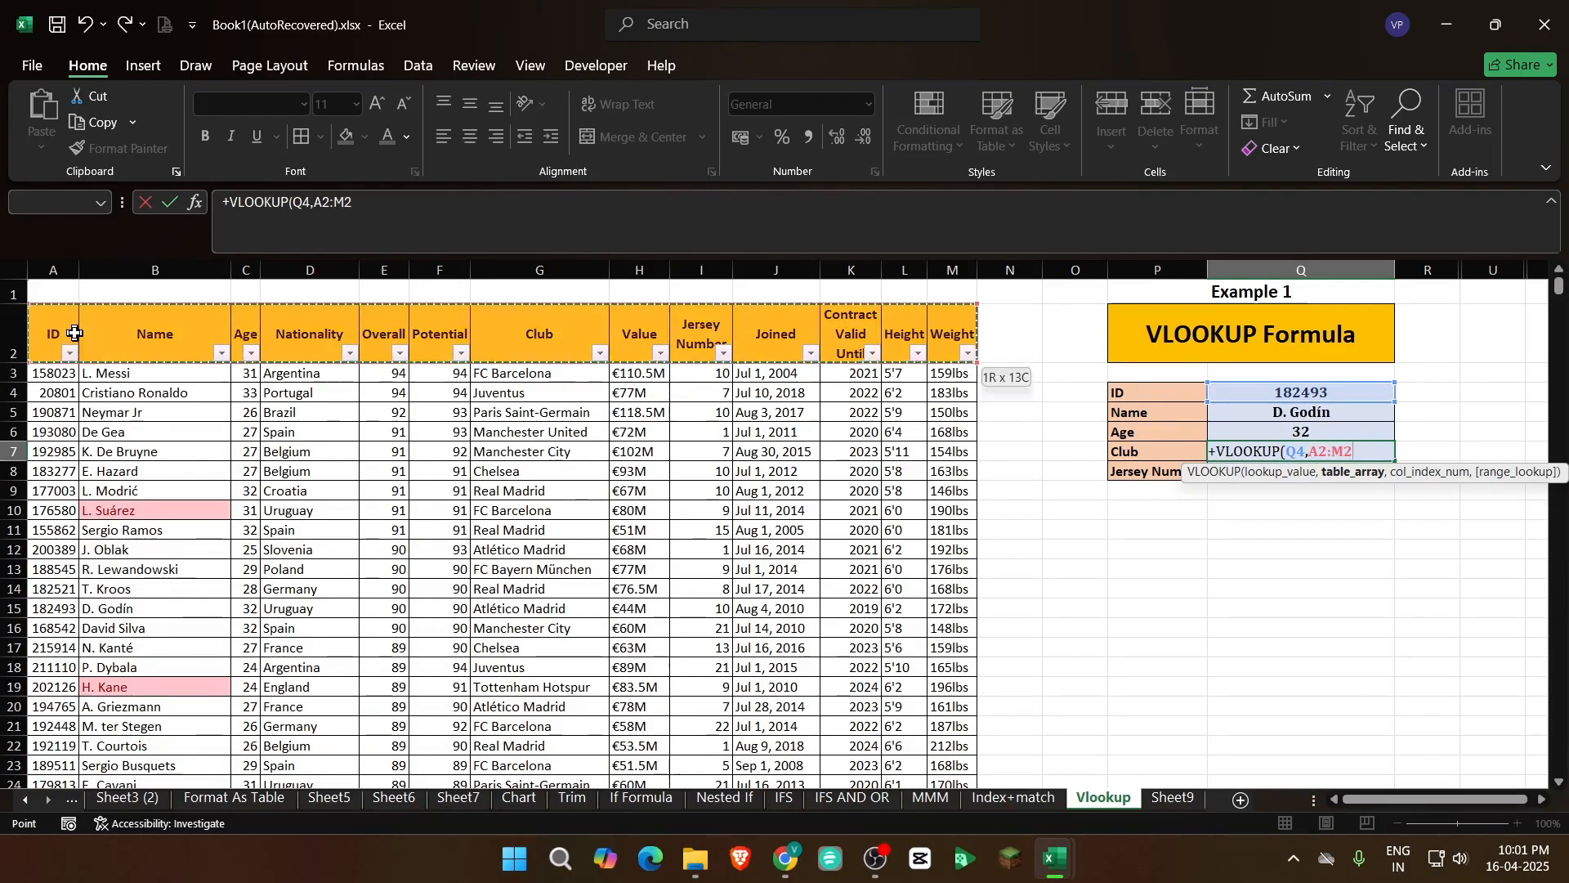
pyautogui.hotkey('ctrl', 'shift', 'Down')
pyautogui.write(',')
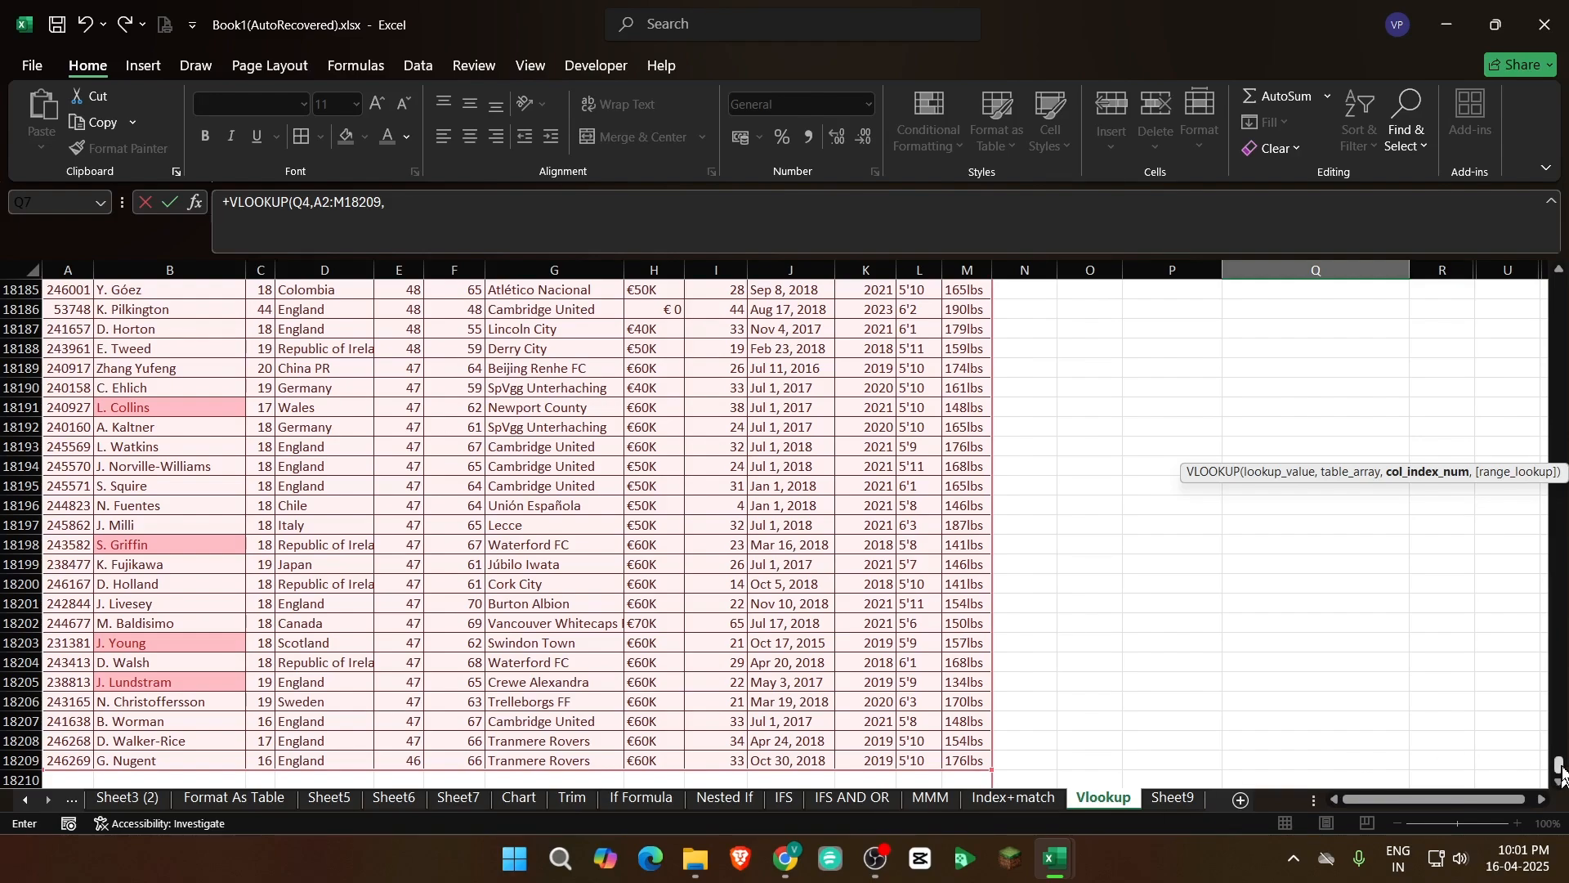
# Complete the Club formula with column index 7 and range lookup 0
pyautogui.moveTo(1563, 773); pyautogui.dragTo(1561, 282)
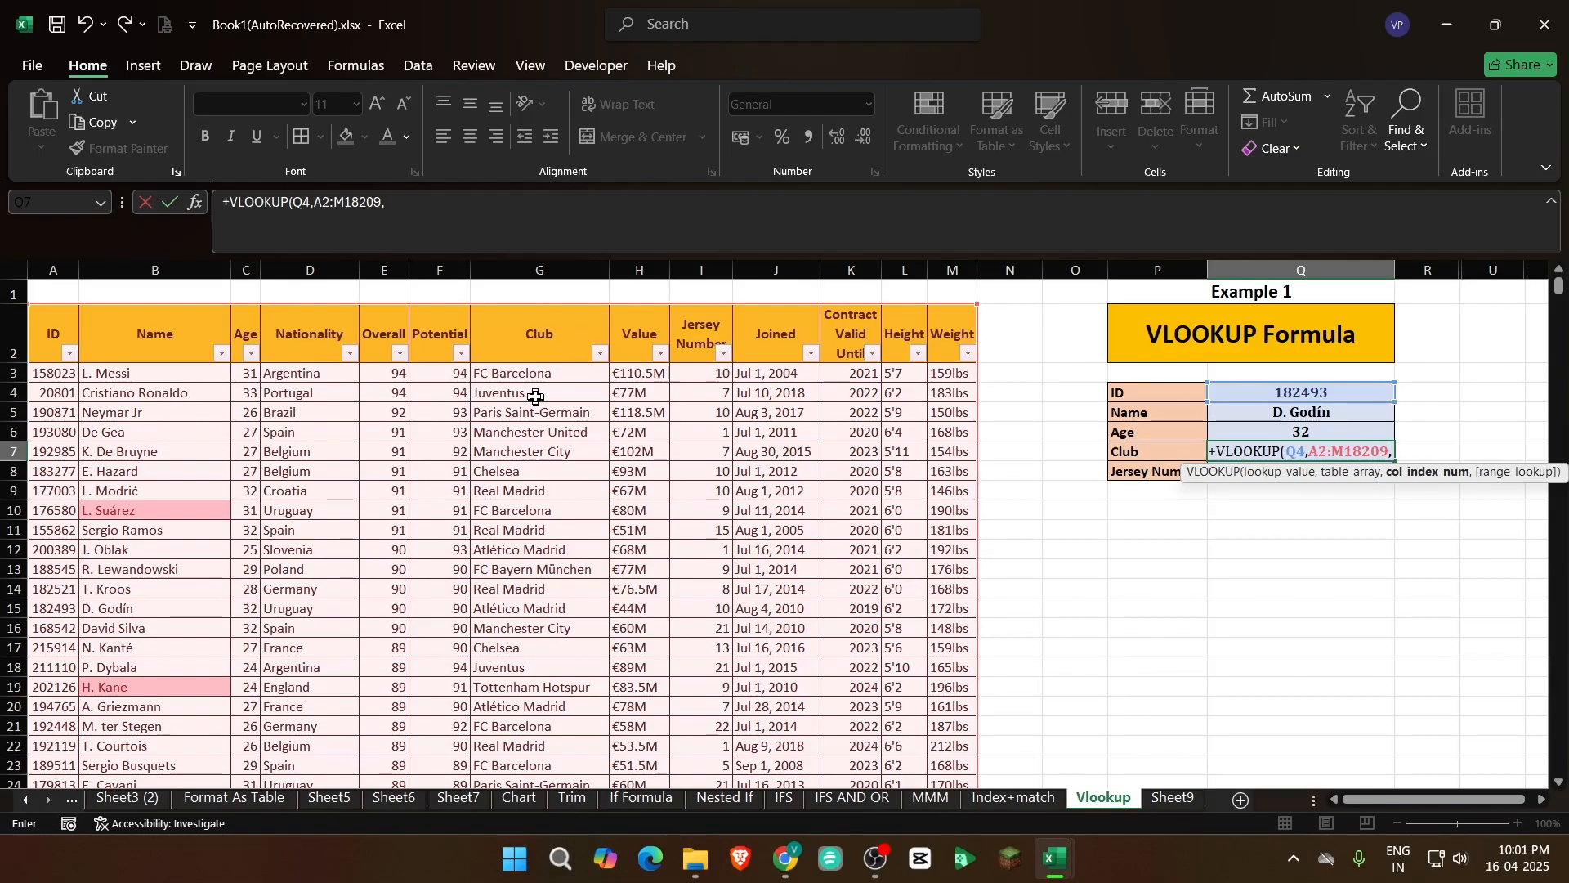
pyautogui.write('7,')
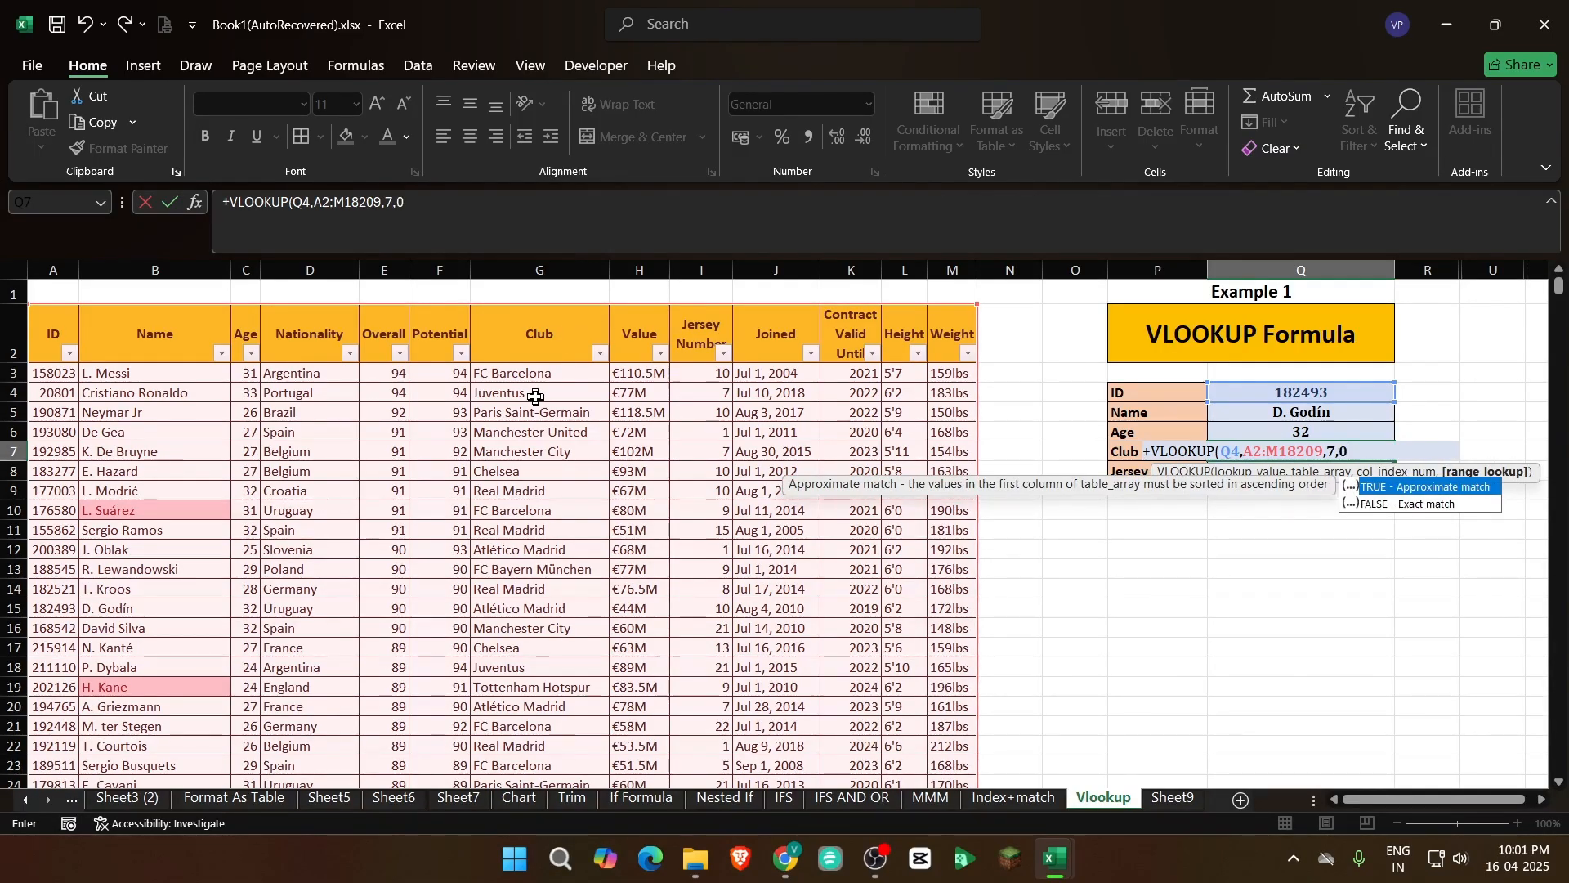
pyautogui.write('0)')
pyautogui.hotkey('ctrl', 'Return')
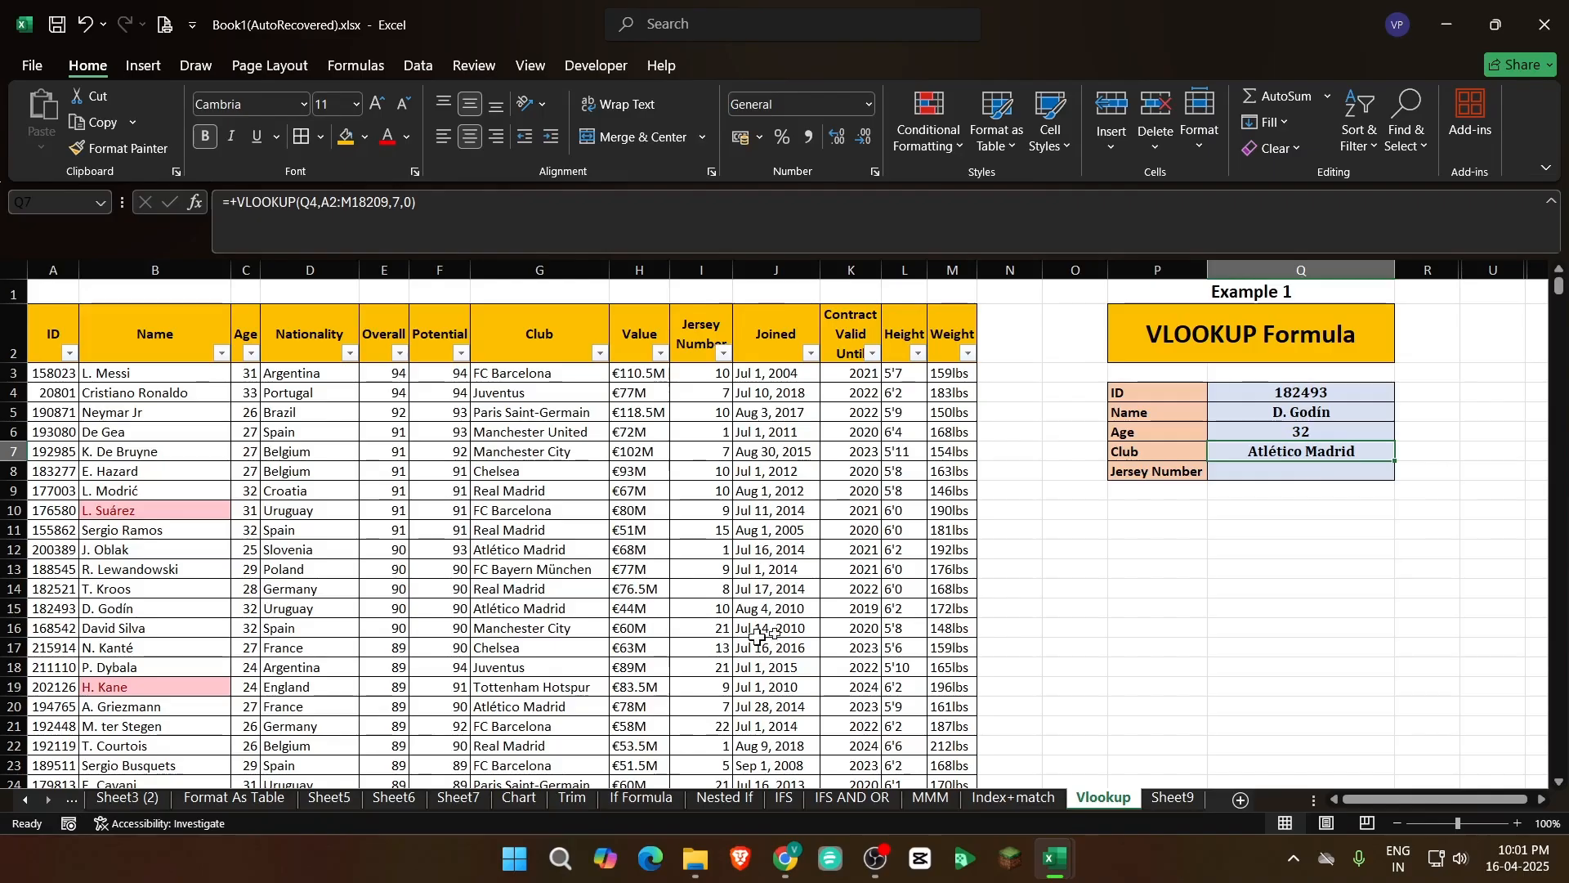
# Count the table's header cells from ID through Jersey Number to determine the column index for the Jersey Number lookup
pyautogui.click(1336, 398)
pyautogui.click(1316, 474)
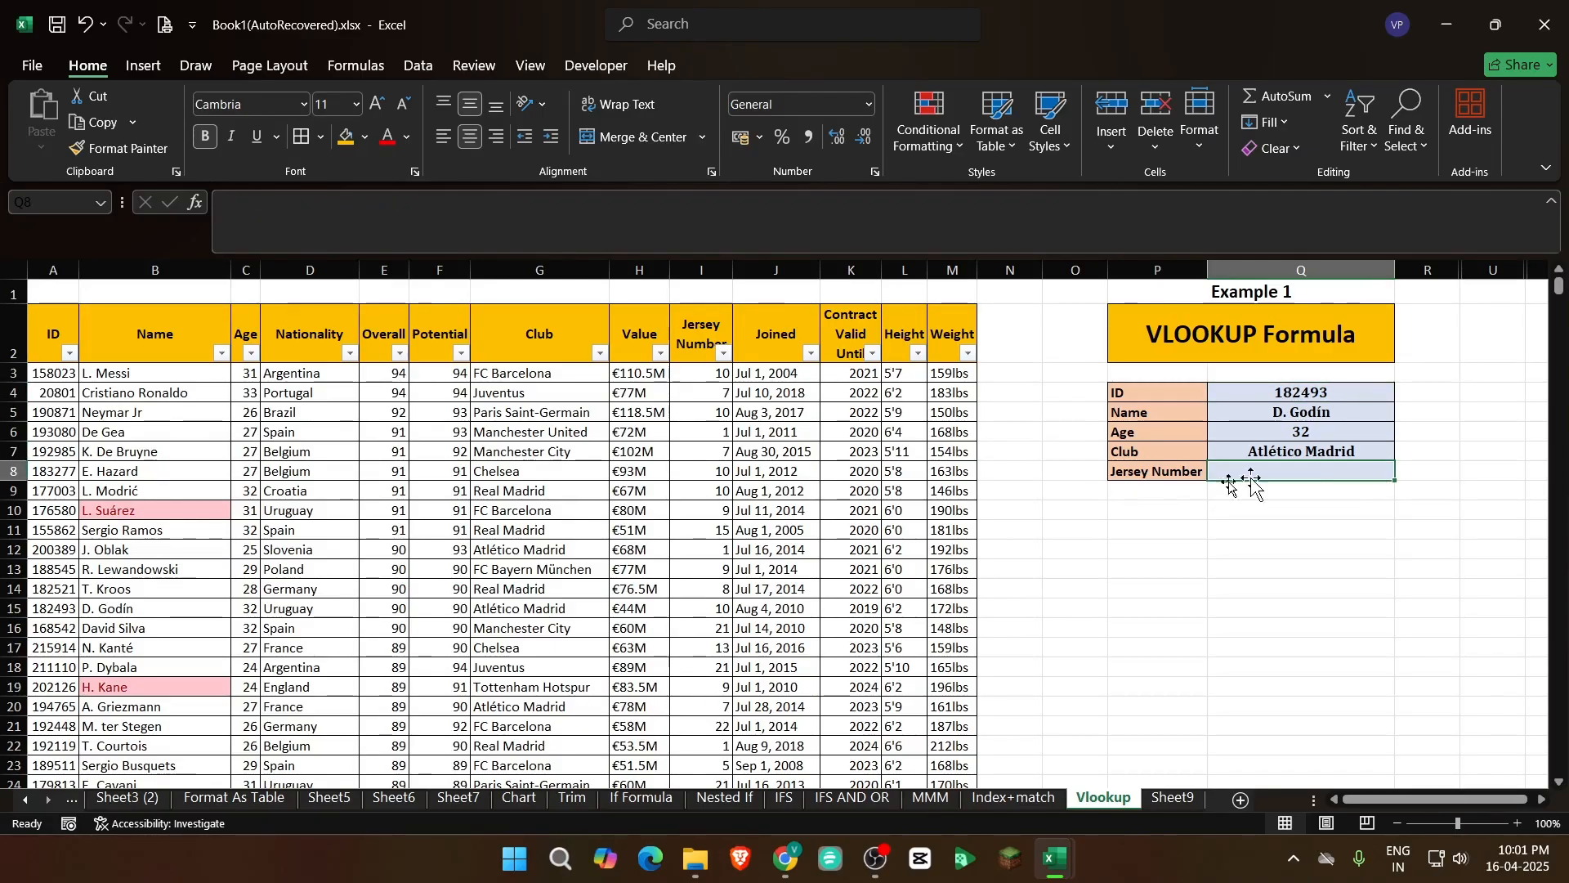
pyautogui.click(1182, 470)
pyautogui.click(1275, 471)
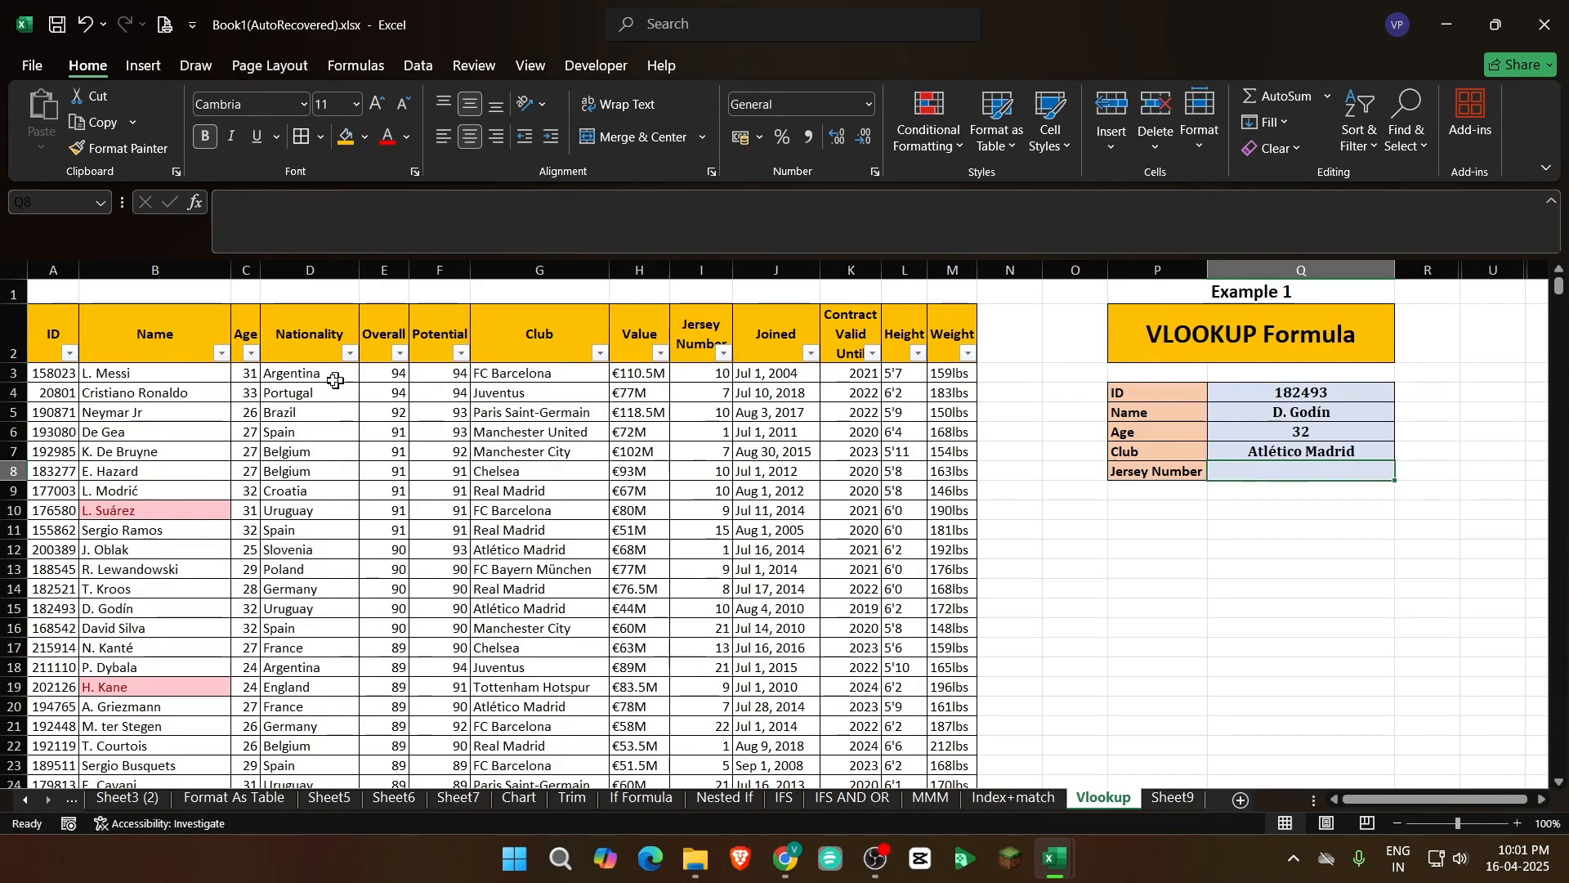
pyautogui.moveTo(57, 344); pyautogui.dragTo(696, 329)
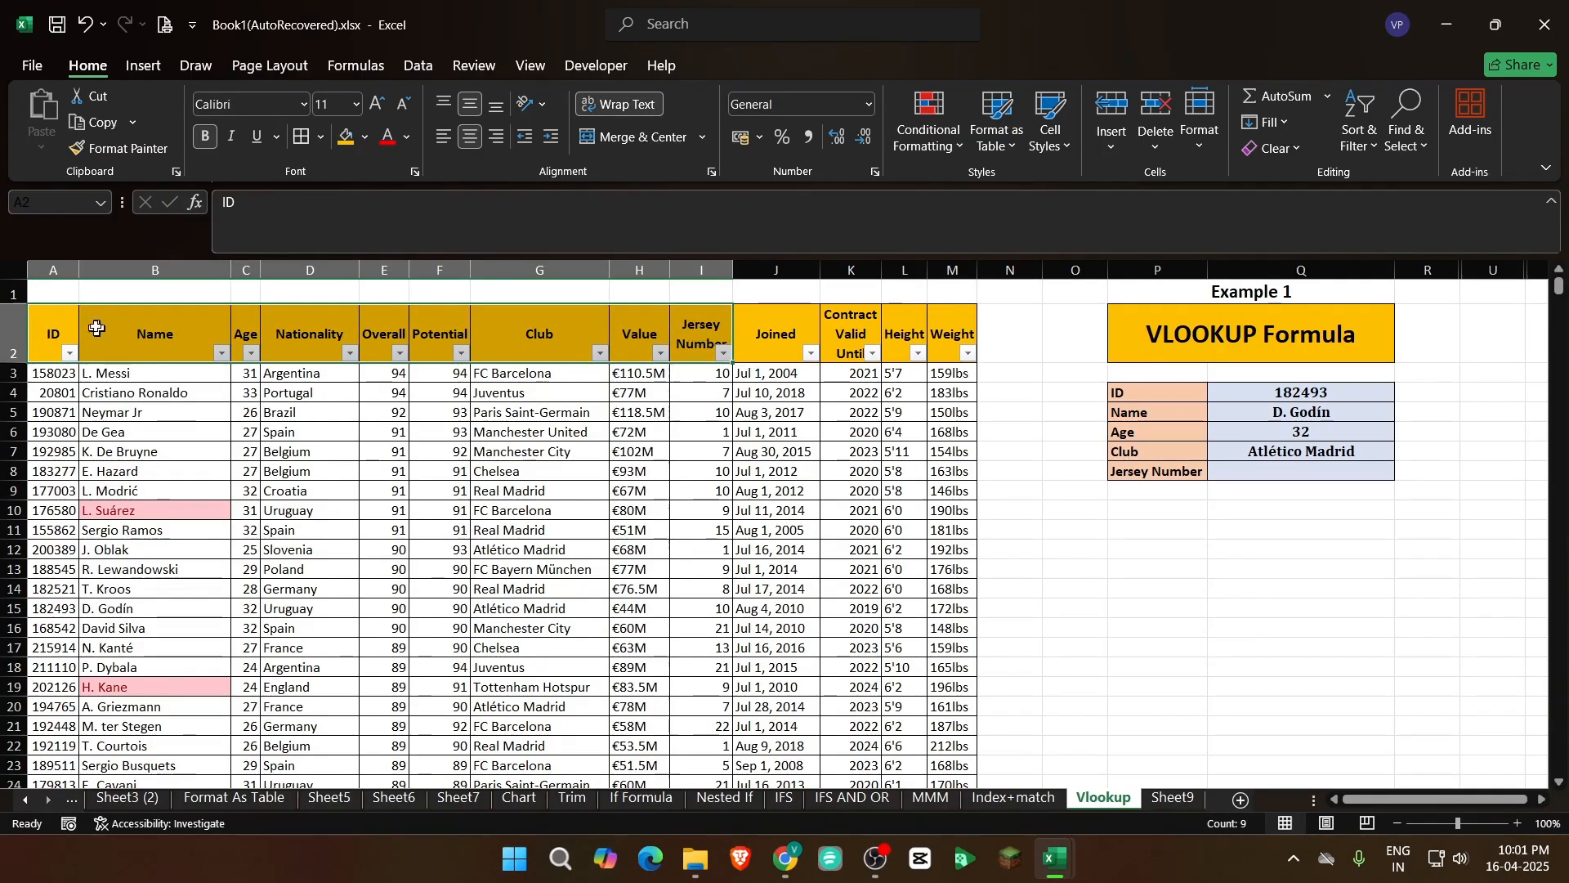
pyautogui.click(57, 333)
pyautogui.moveTo(131, 333); pyautogui.dragTo(708, 336)
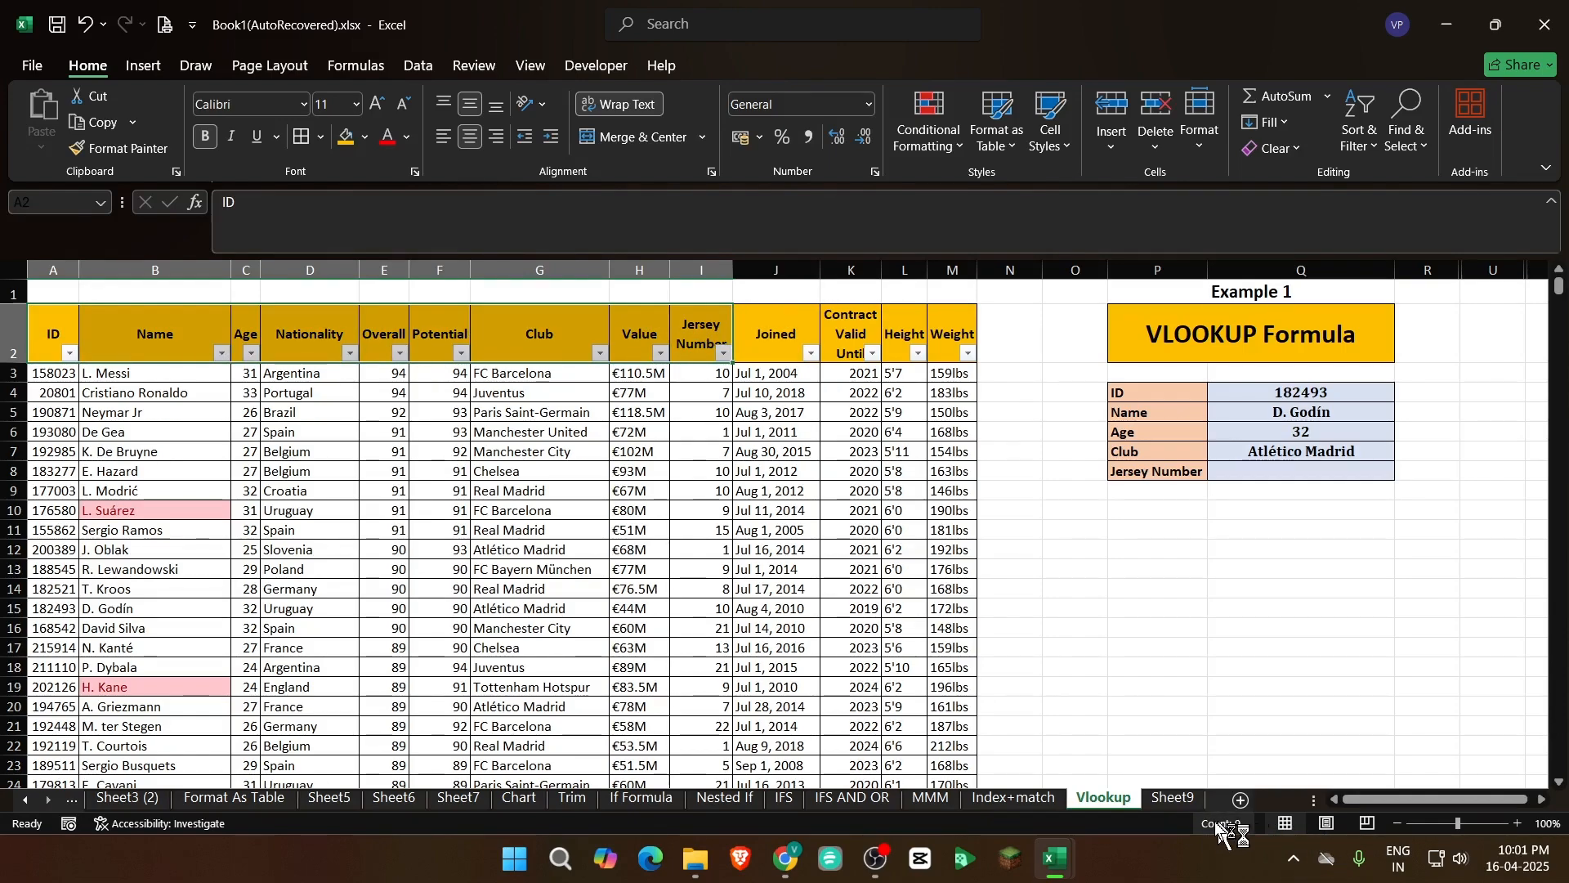
pyautogui.moveTo(54, 339); pyautogui.dragTo(691, 327)
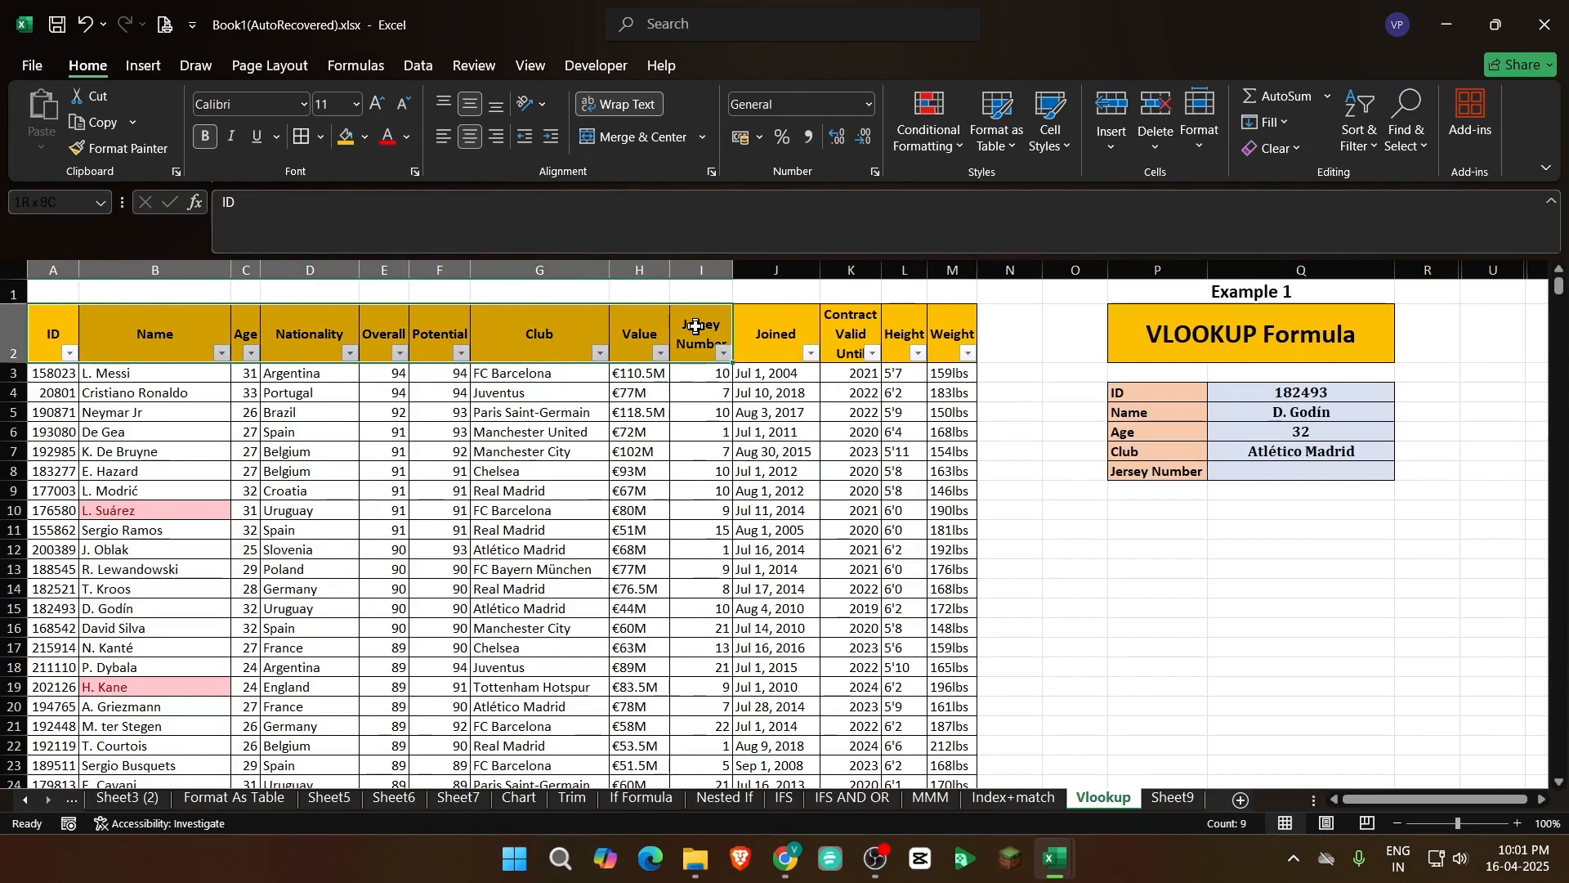
# Start the Jersey Number formula in Q8 as +VLOOKUP with Q4 as lookup value and A2:M18209 as table array
pyautogui.click(1261, 475)
pyautogui.write('+VLOOKUP(')
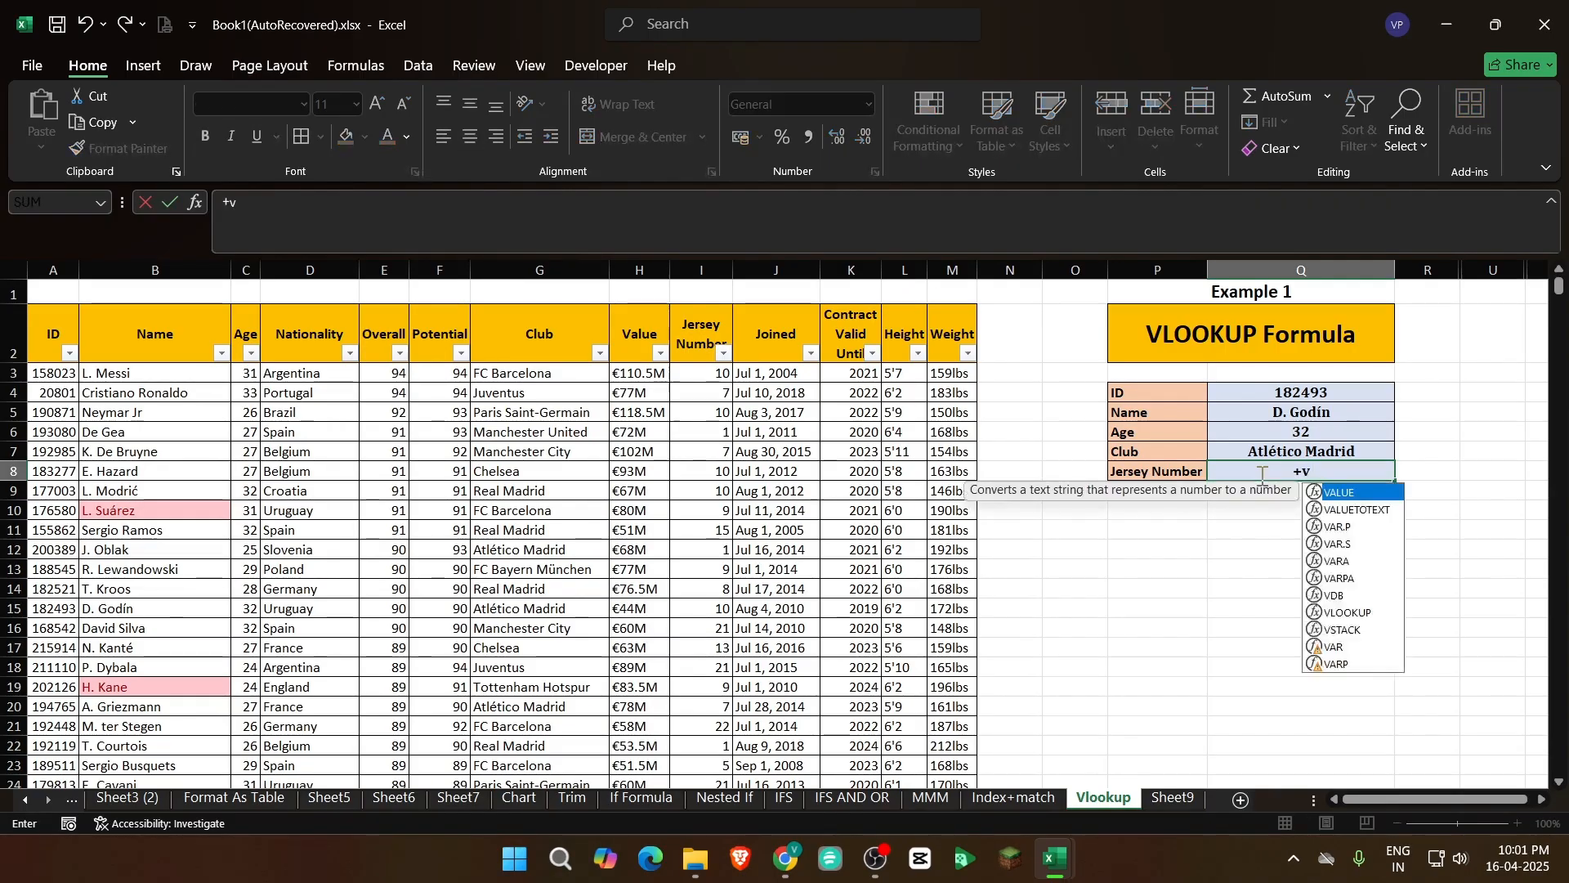
pyautogui.click(1283, 394)
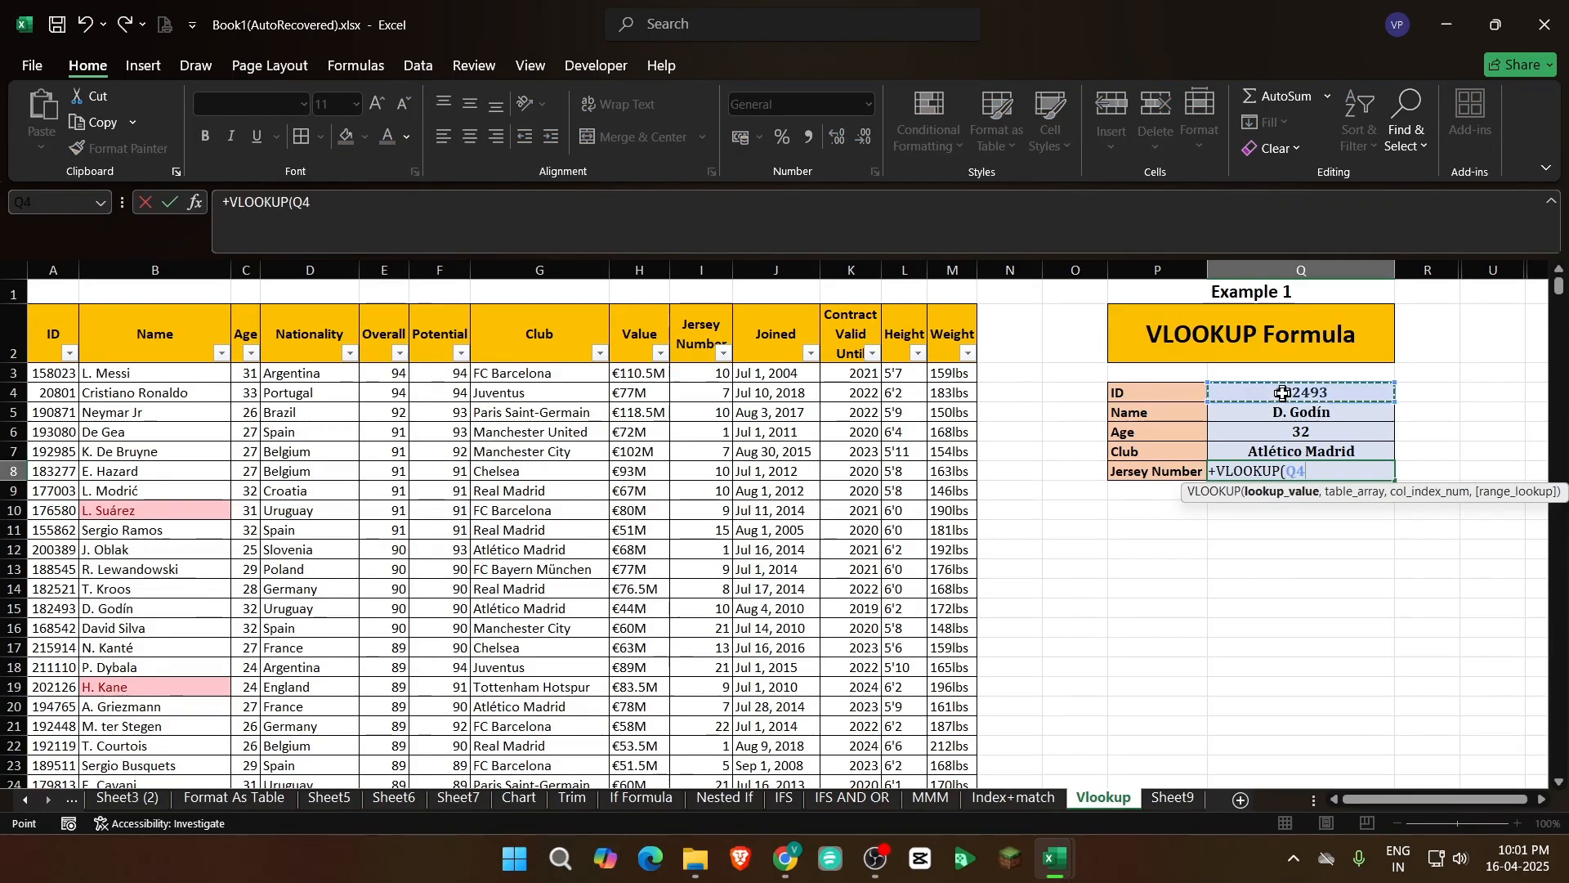
pyautogui.write(',')
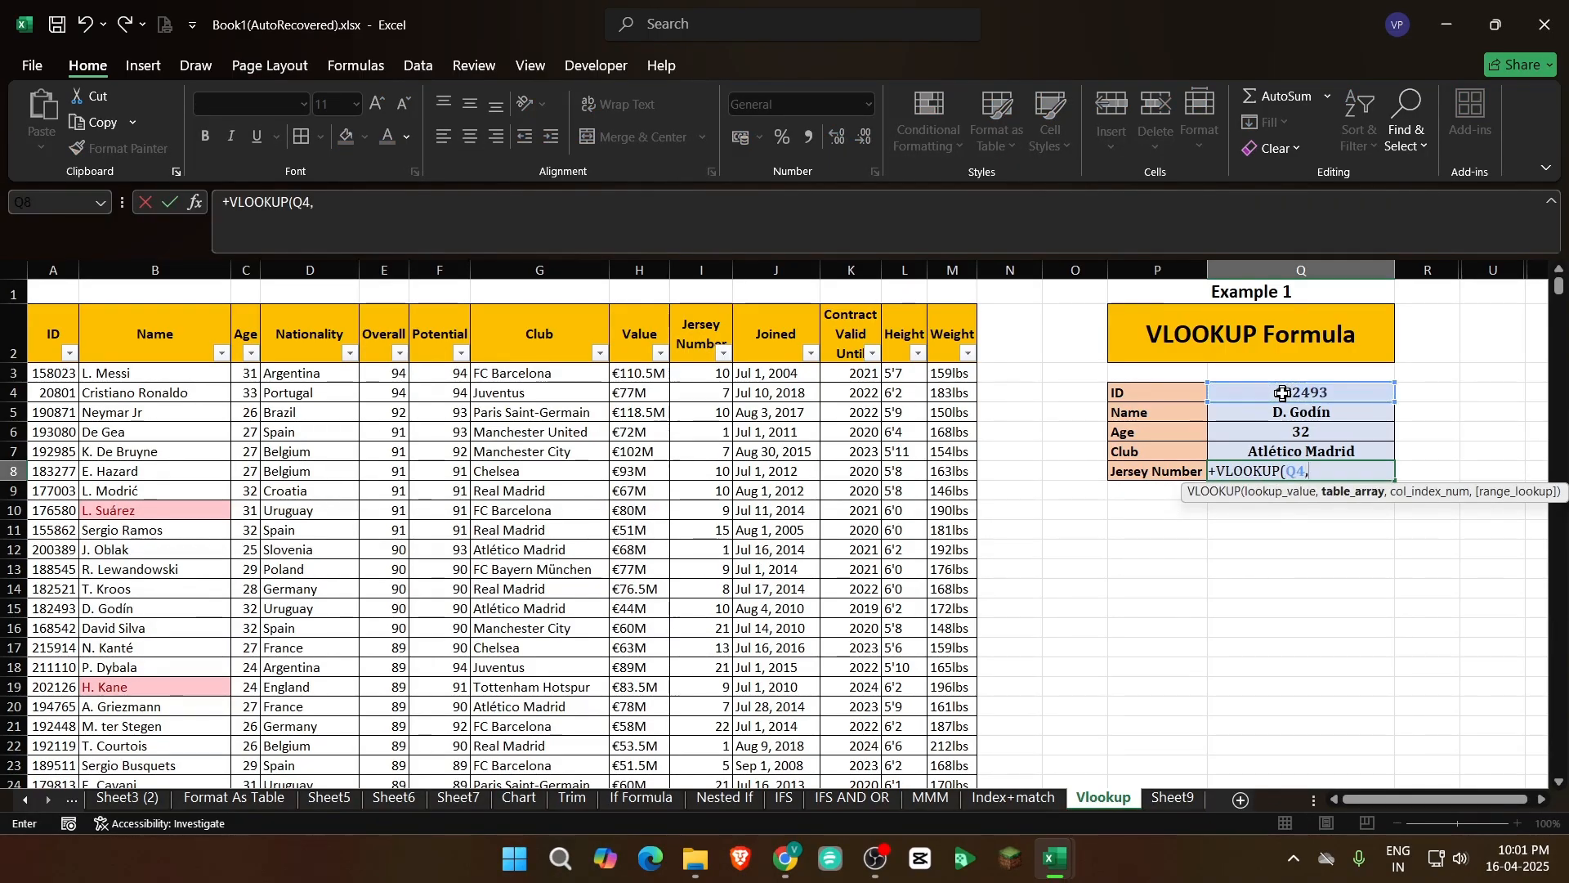
pyautogui.click(48, 336)
pyautogui.hotkey('ctrl', 'shift', 'Right')
pyautogui.hotkey('ctrl', 'shift', 'Down')
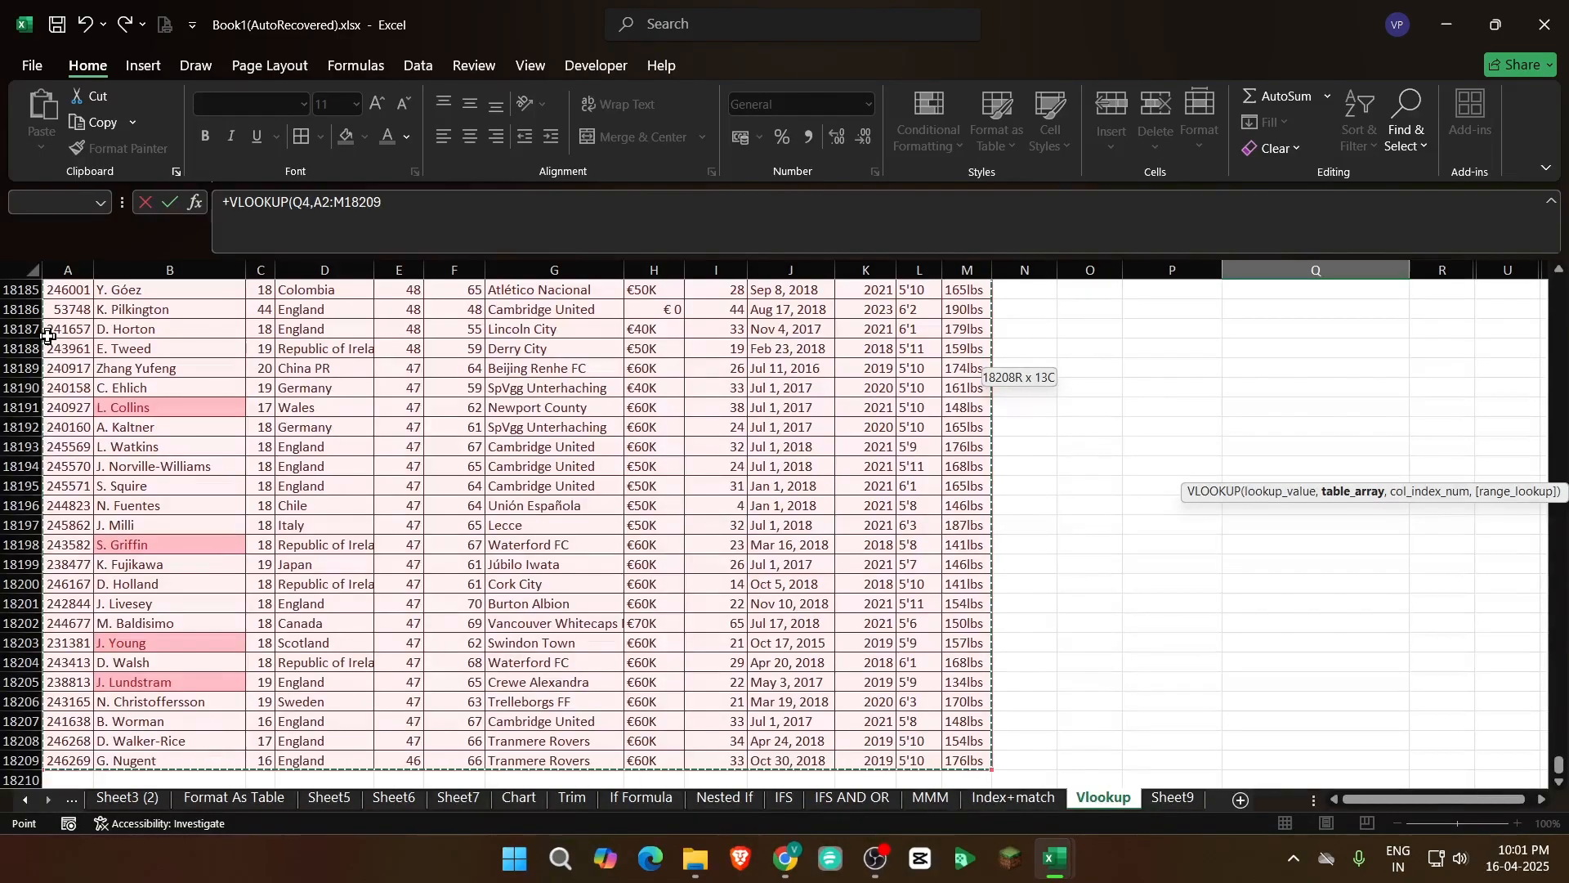
# Complete the Jersey Number formula with column index 9 and range lookup 0, and compare the results with the row 15 record
pyautogui.write(',9')
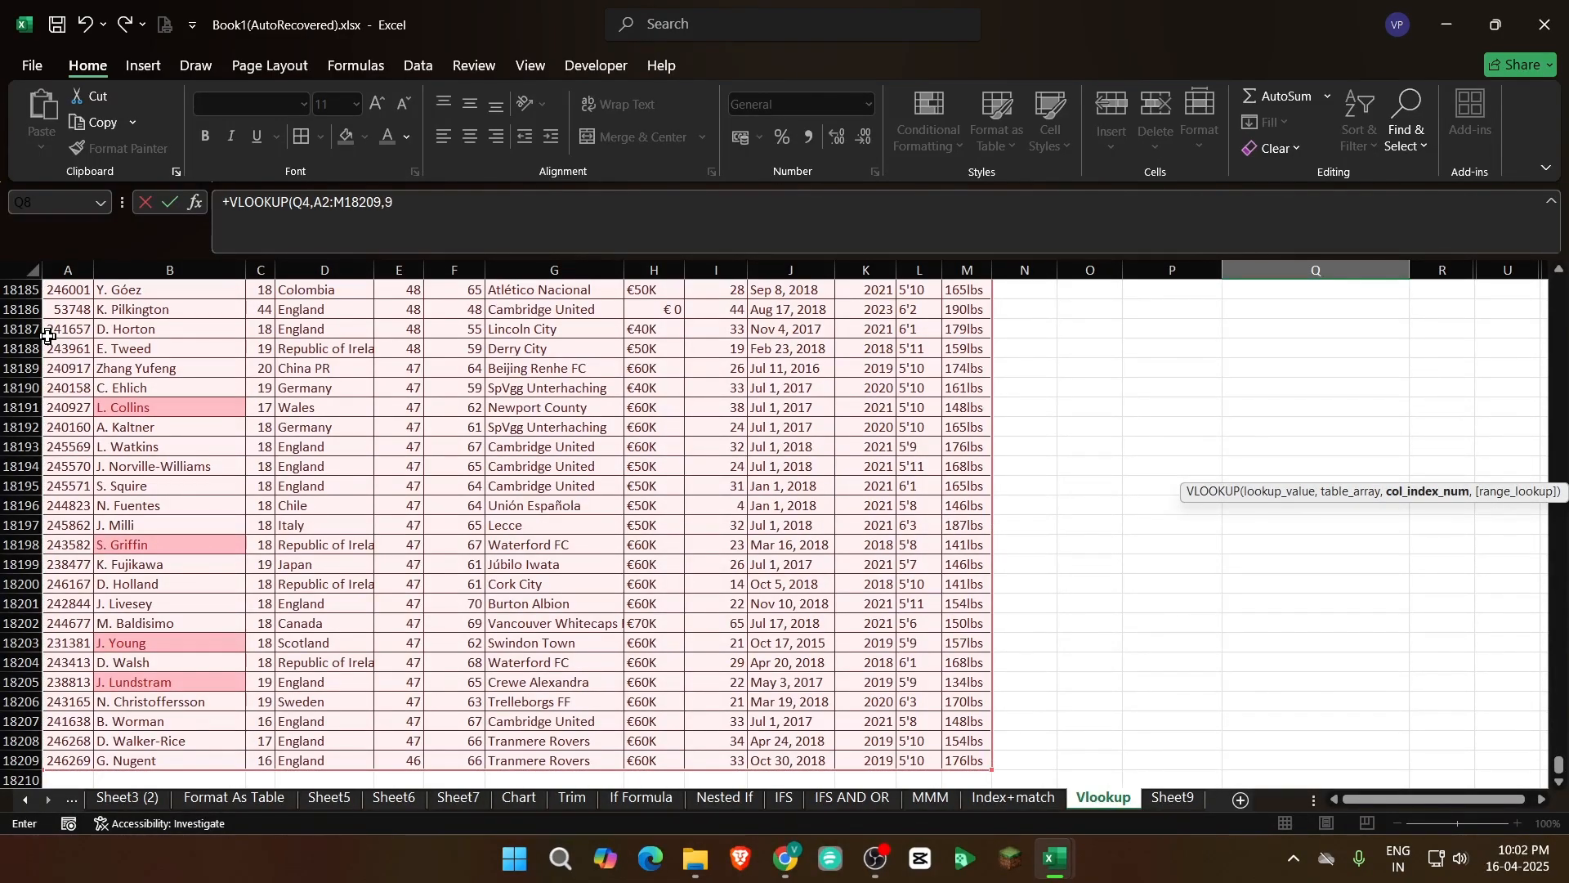
pyautogui.write(',0')
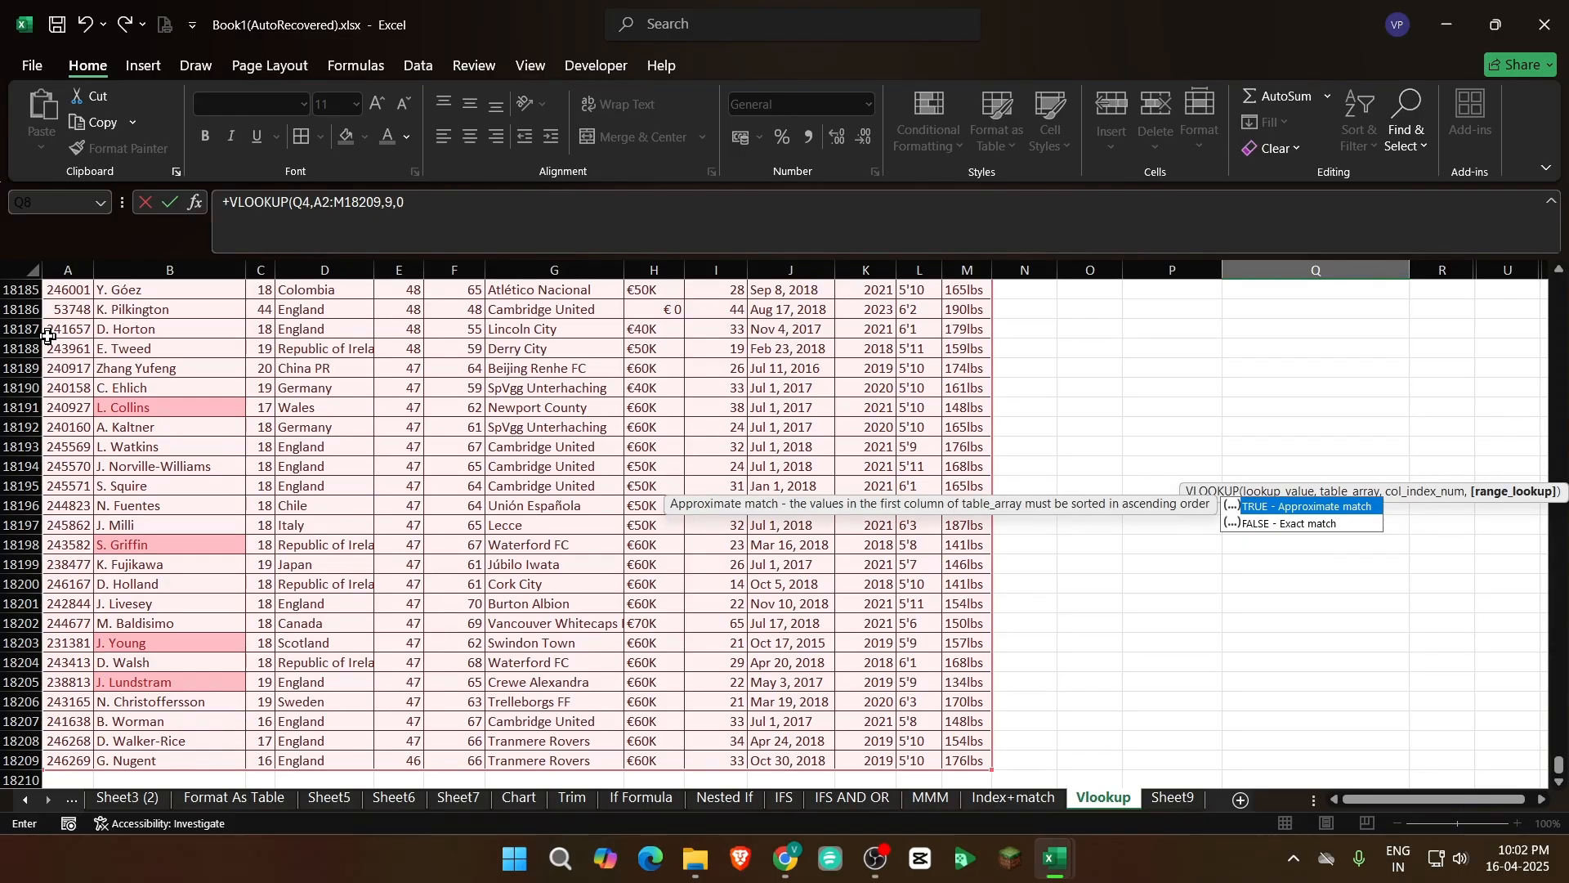
pyautogui.write(')')
pyautogui.press('Return')
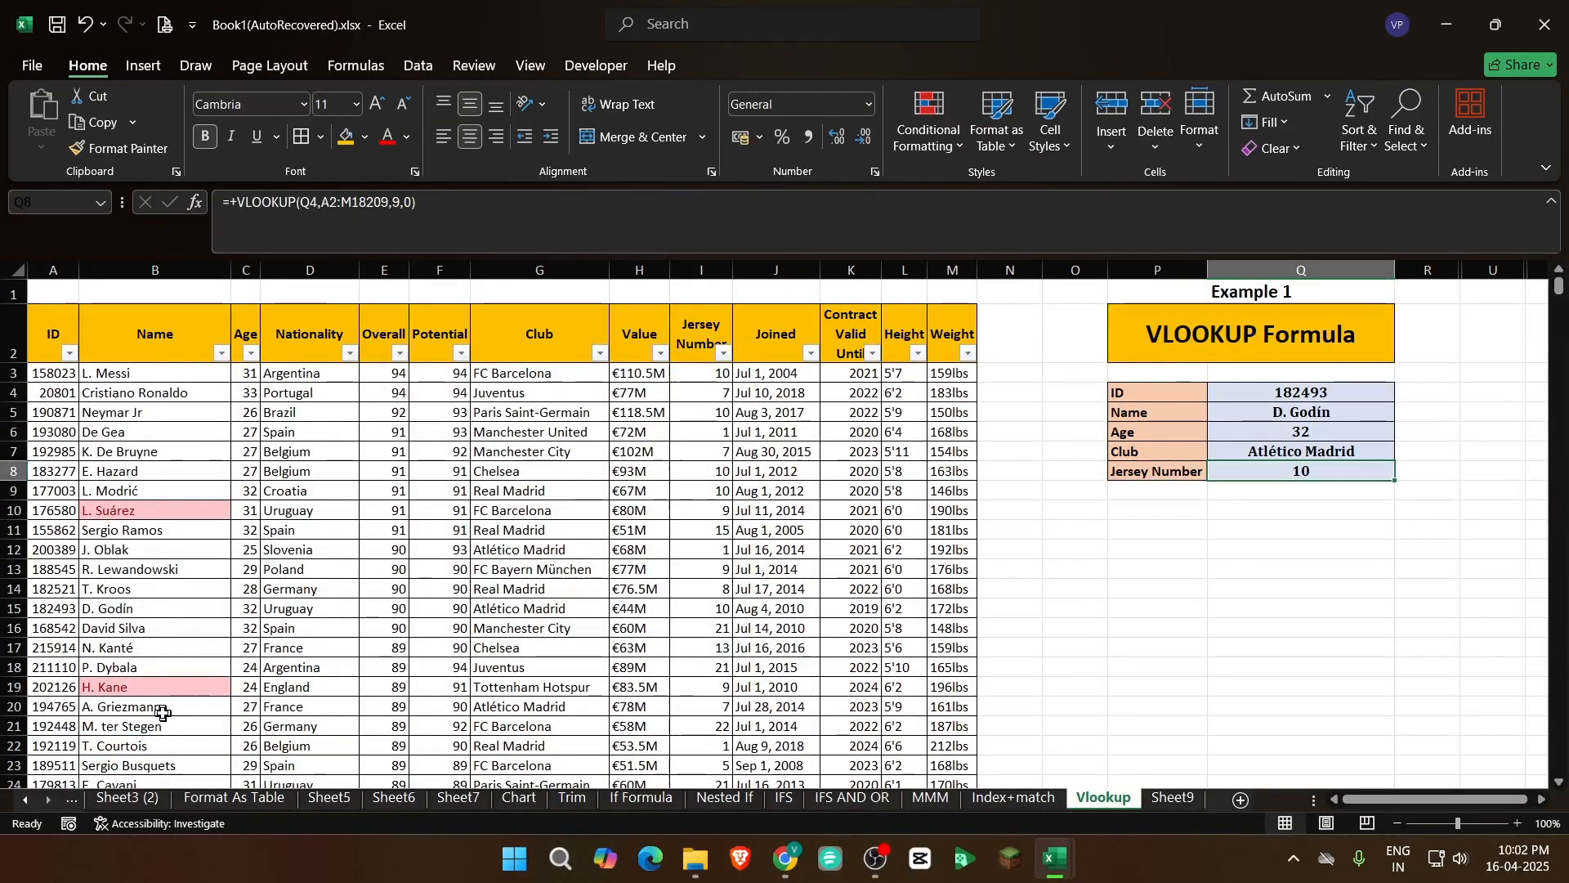
pyautogui.moveTo(51, 610); pyautogui.dragTo(865, 604)
pyautogui.click(1305, 569)
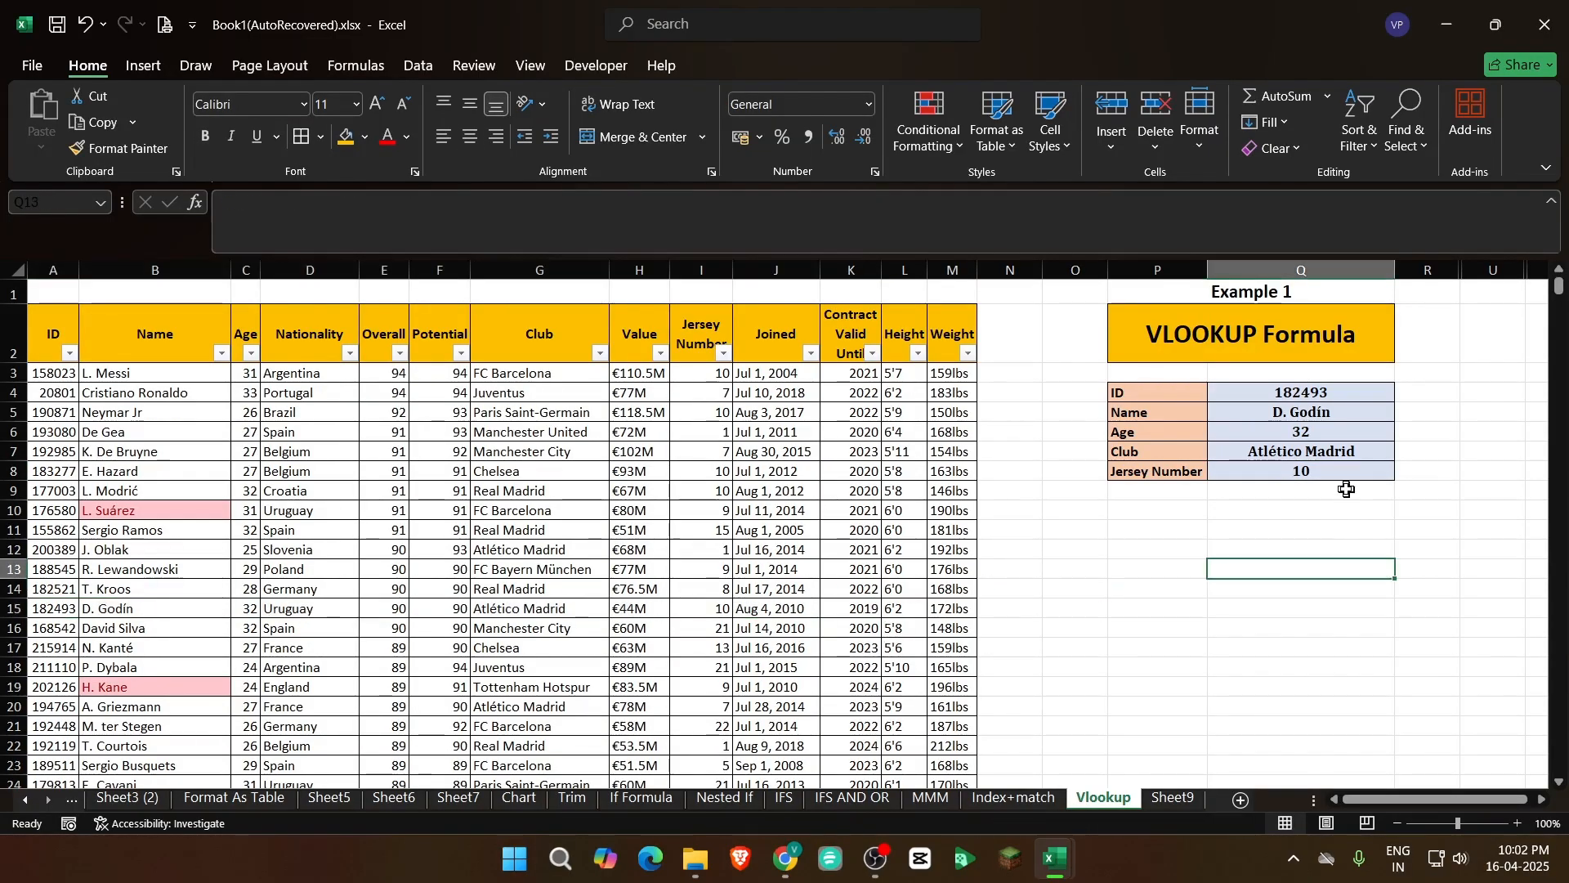
pyautogui.moveTo(1334, 398); pyautogui.dragTo(1343, 477)
pyautogui.click(1324, 530)
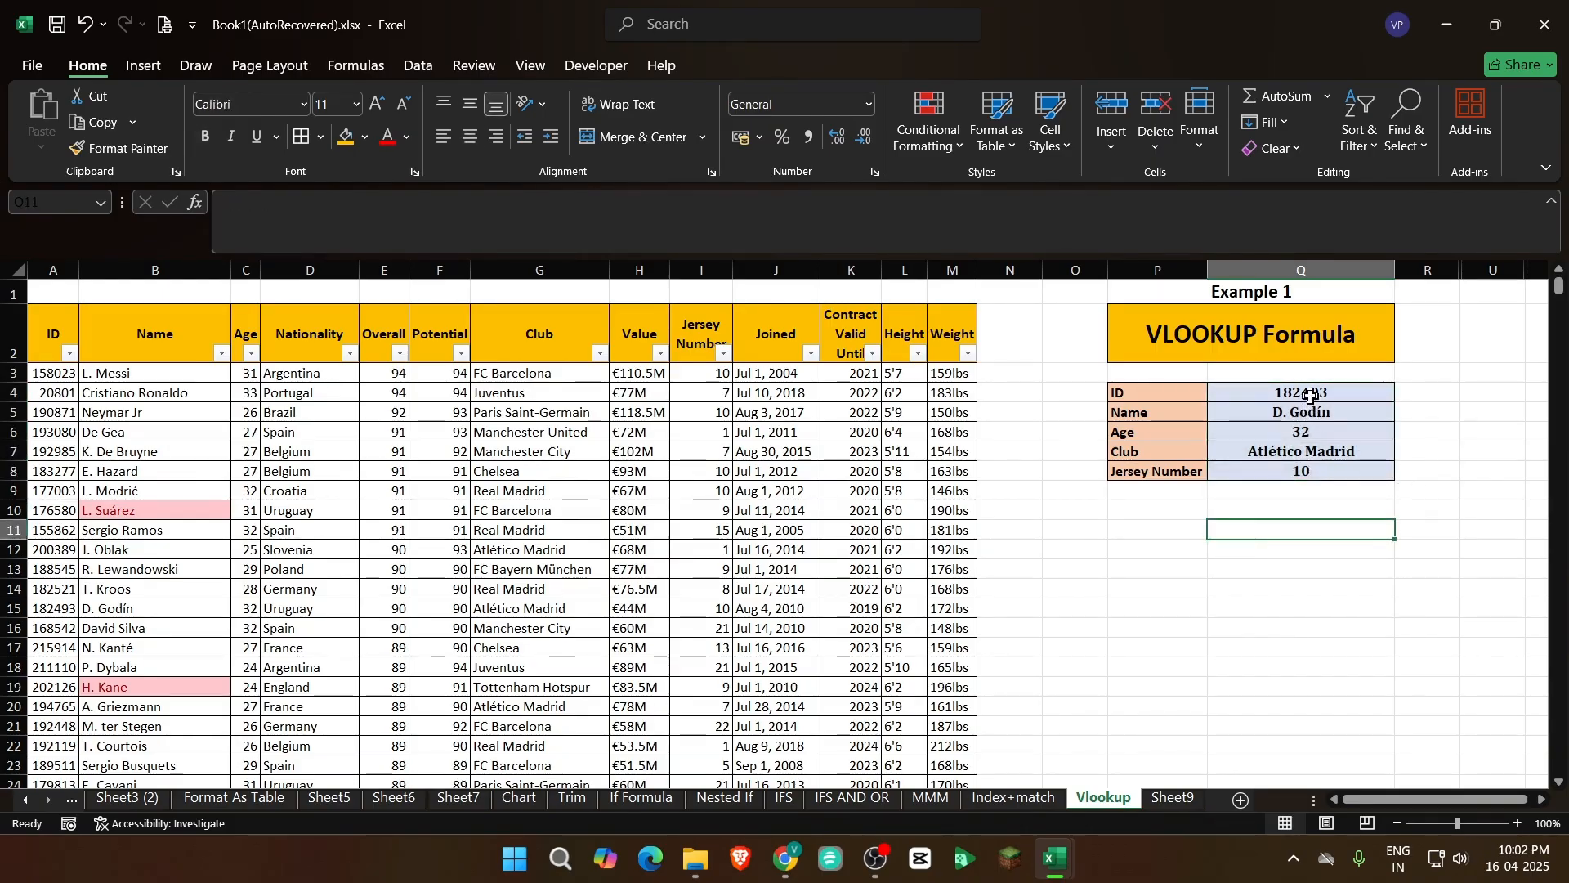
# Look through the table's ID and Name columns for another player to test in Q4
pyautogui.click(1311, 395)
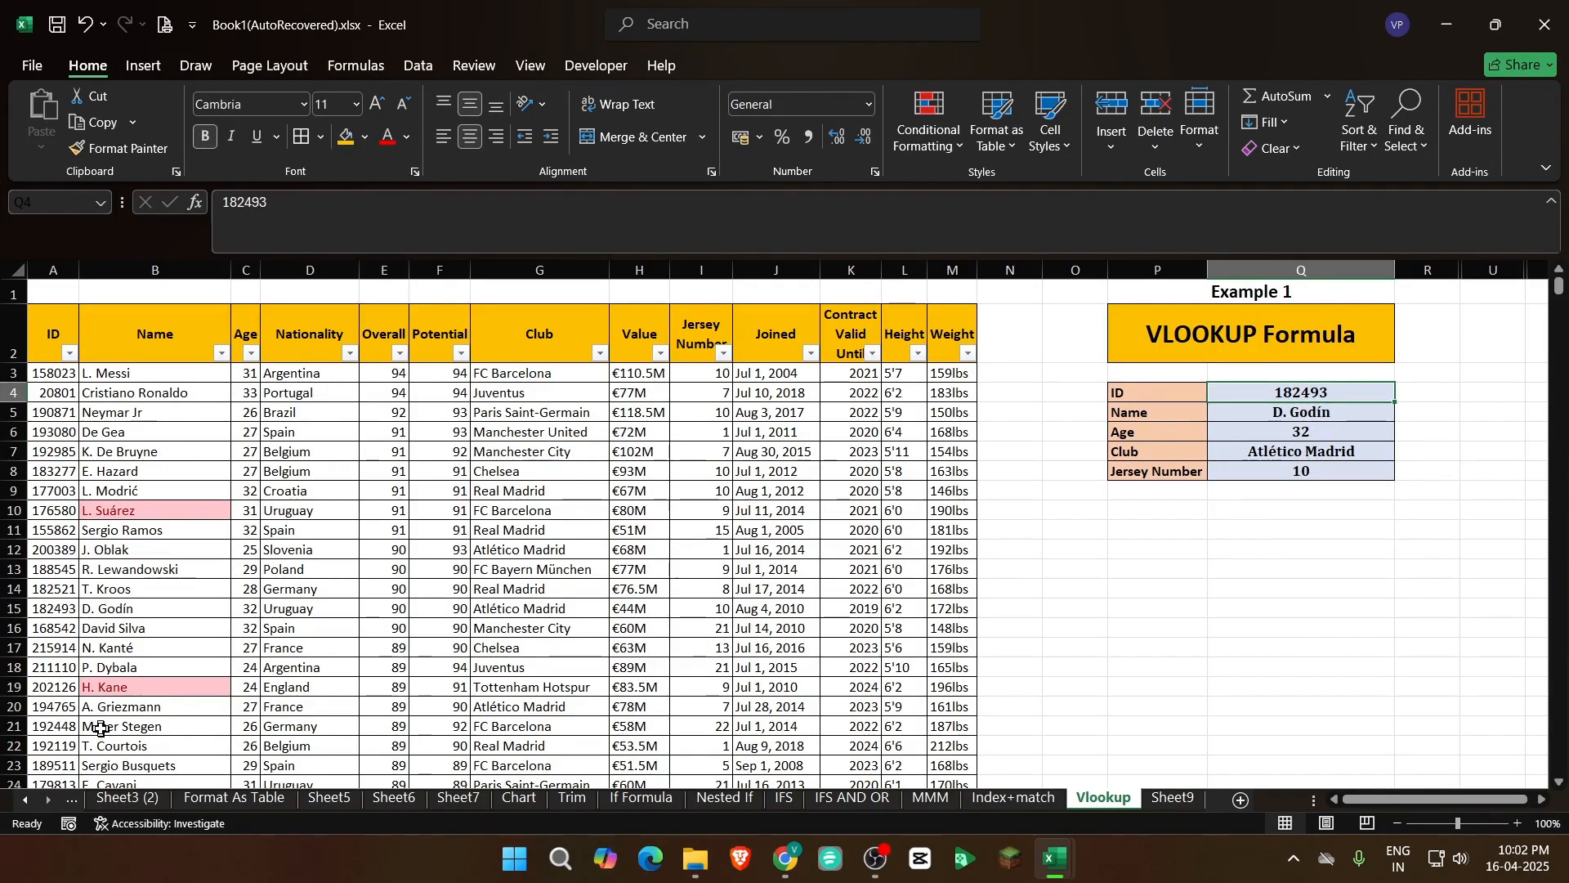
pyautogui.scroll(-20, 106, 719)
pyautogui.scroll(20, 121, 708)
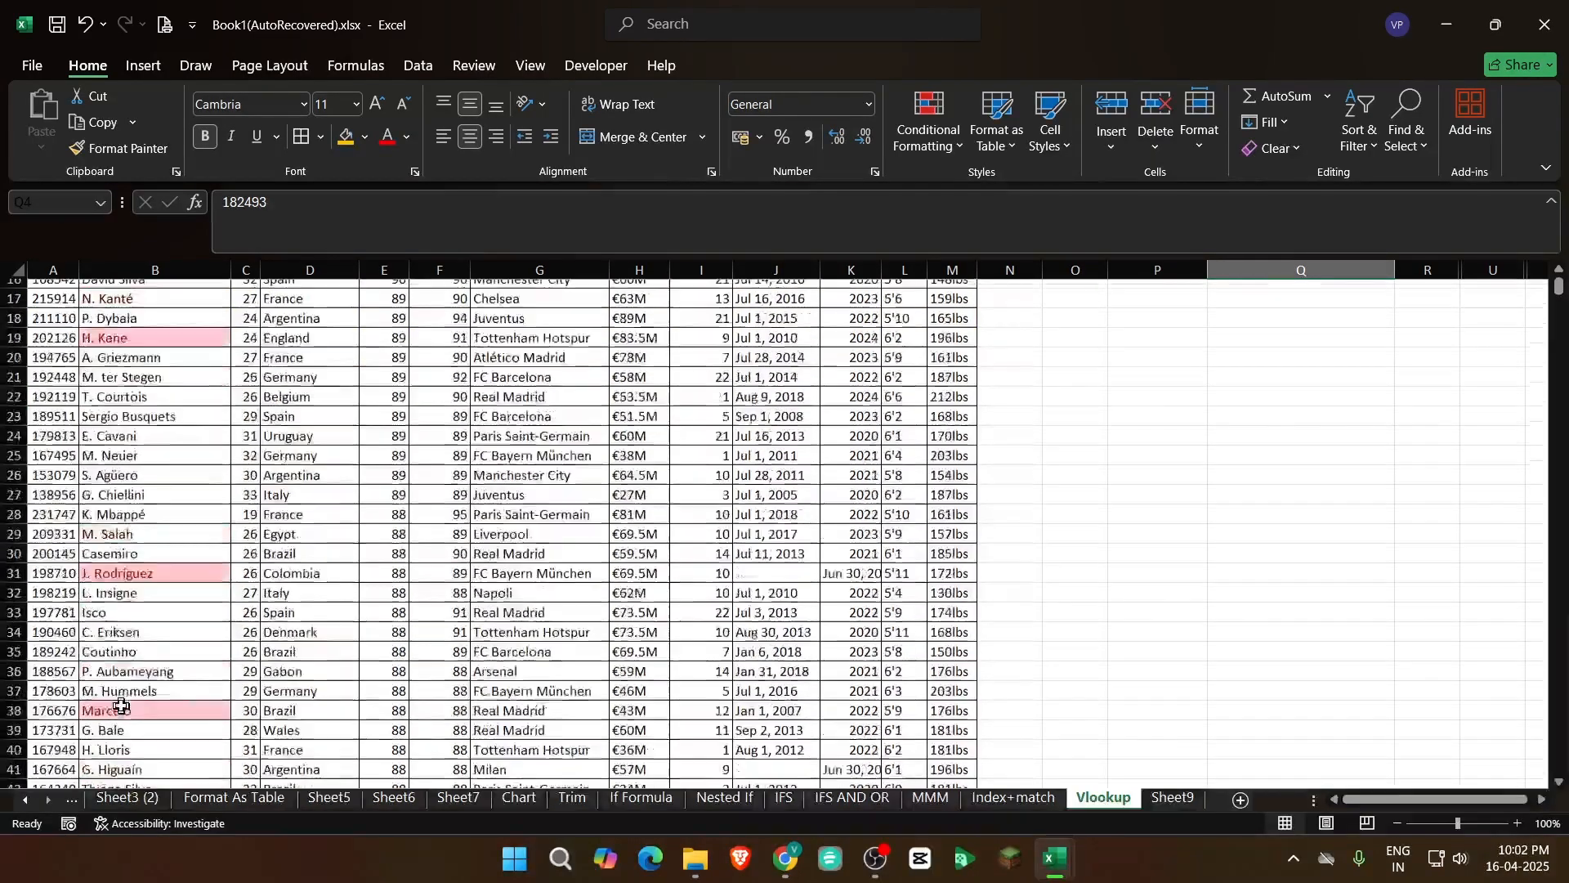
pyautogui.click(99, 747)
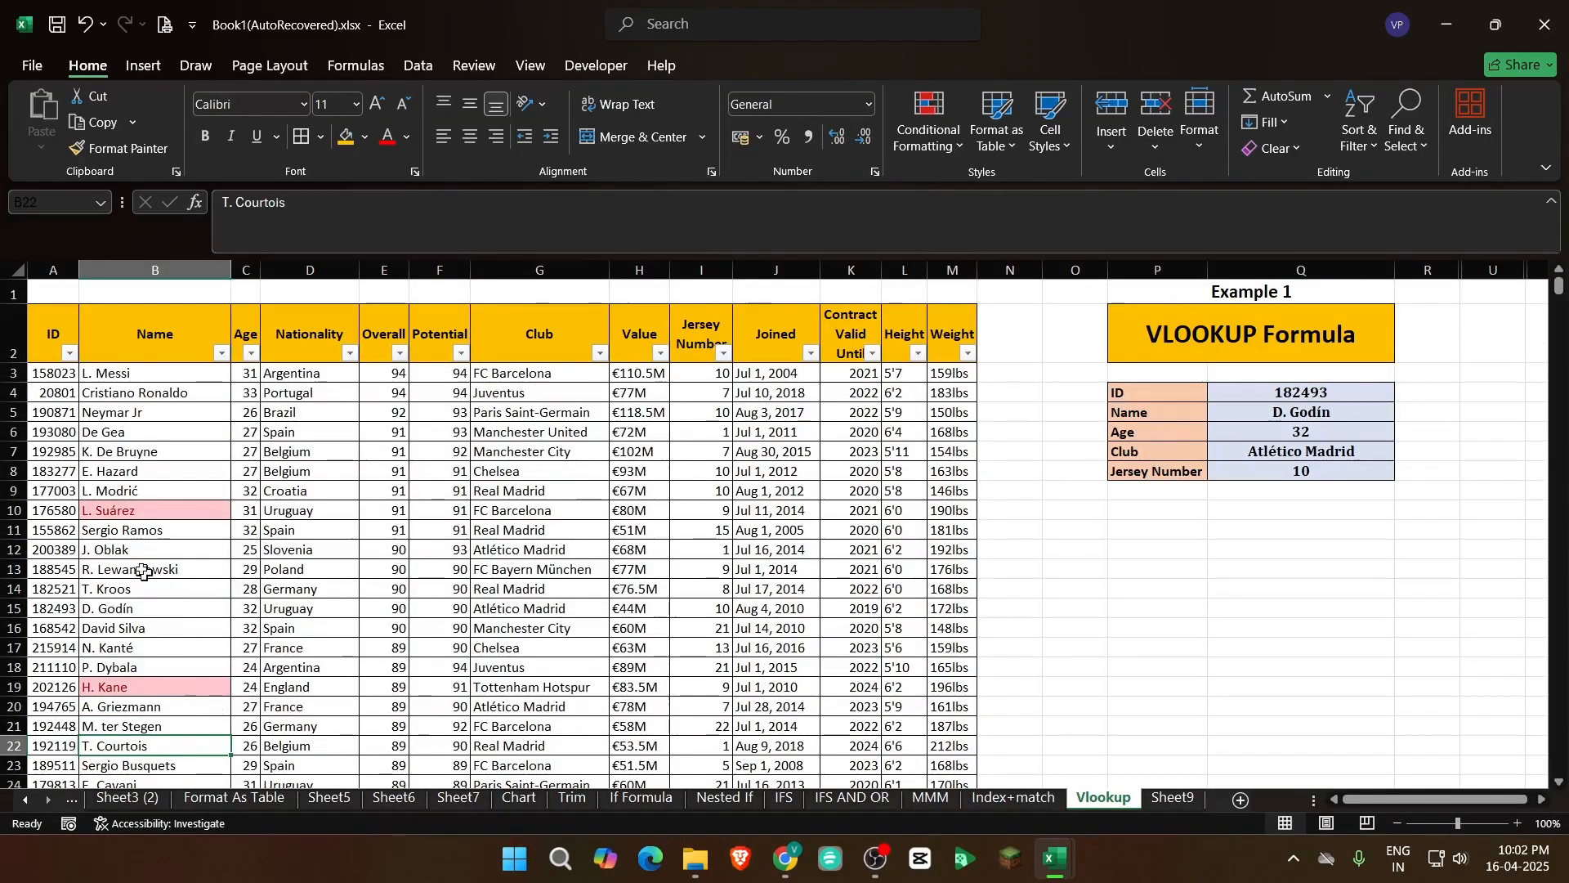
pyautogui.click(106, 549)
pyautogui.click(54, 534)
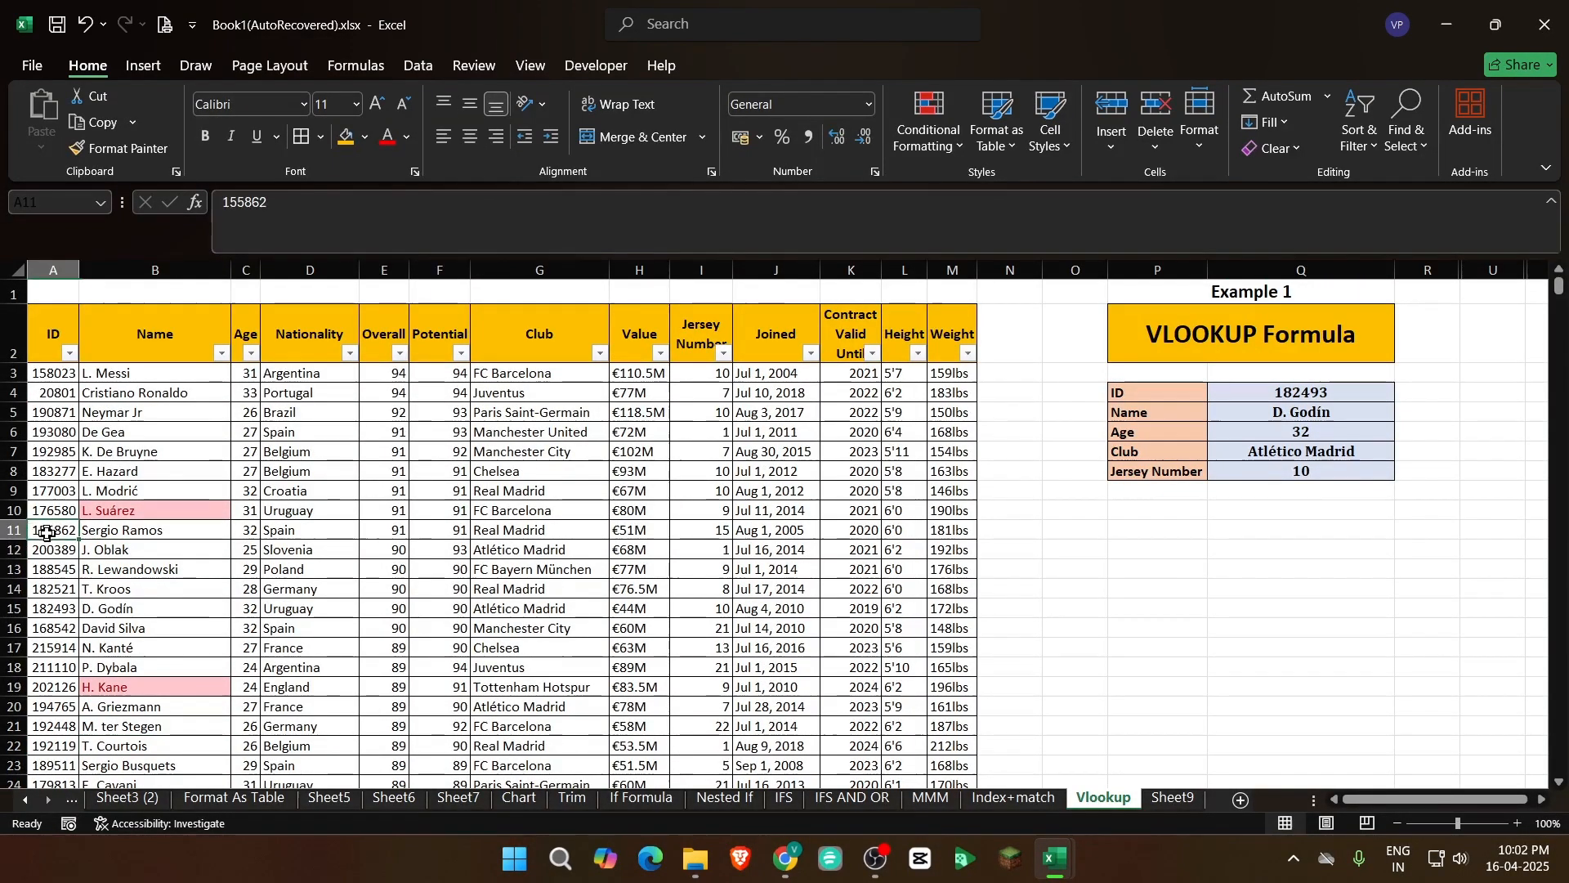
pyautogui.click(189, 623)
pyautogui.click(53, 493)
pyautogui.click(127, 603)
pyautogui.click(53, 432)
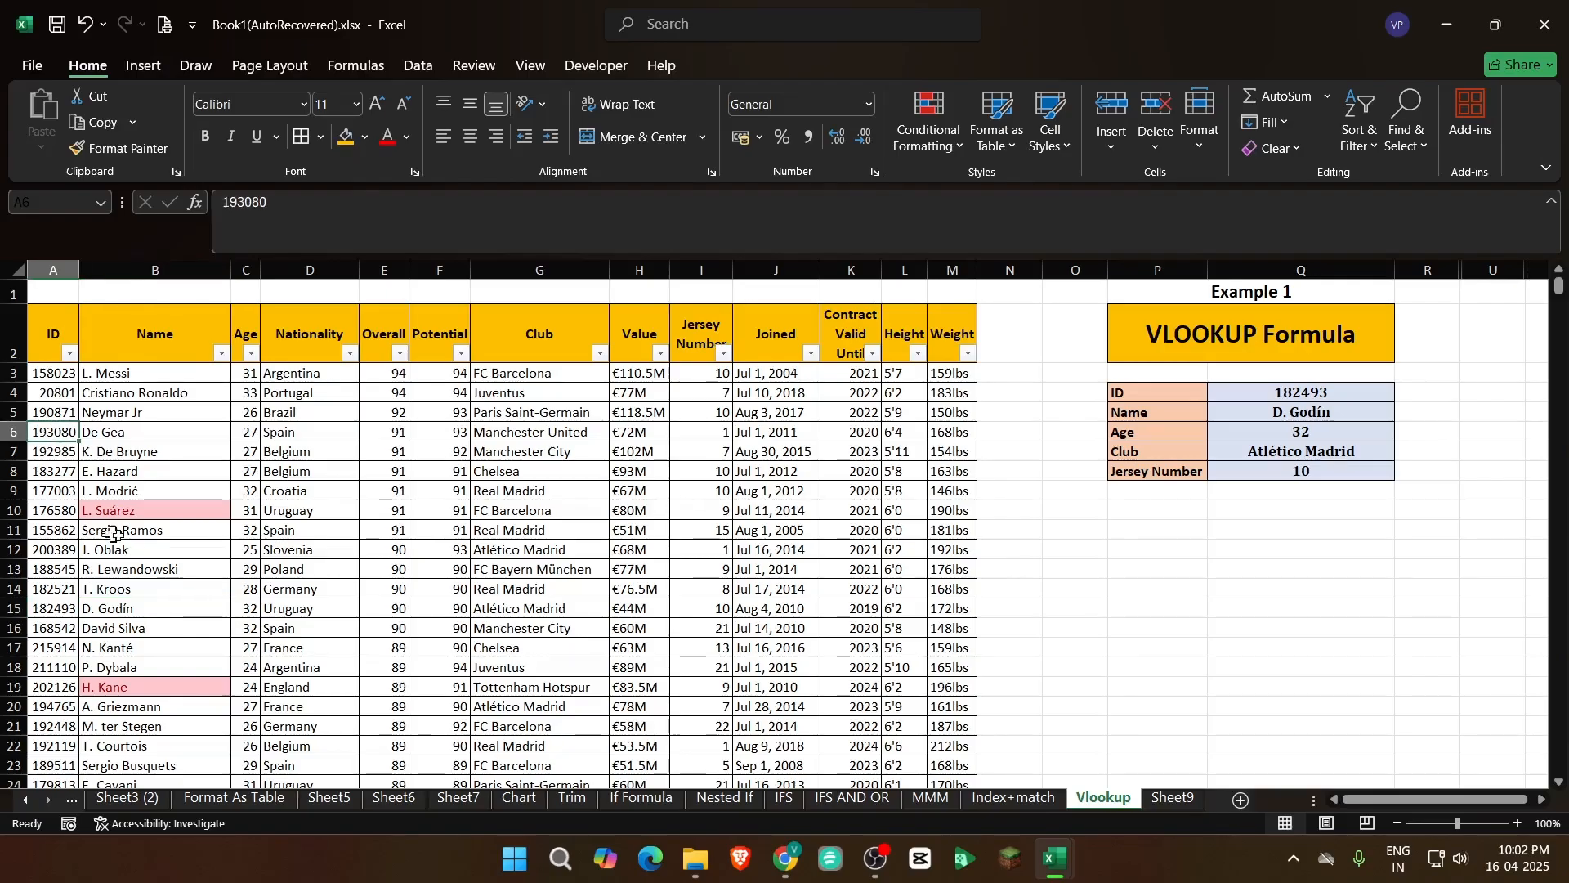
# Copy the first player's ID from A3 and paste it as a value into the ID cell Q4
pyautogui.click(85, 374)
pyautogui.click(59, 374)
pyautogui.hotkey('ctrl', 'c')
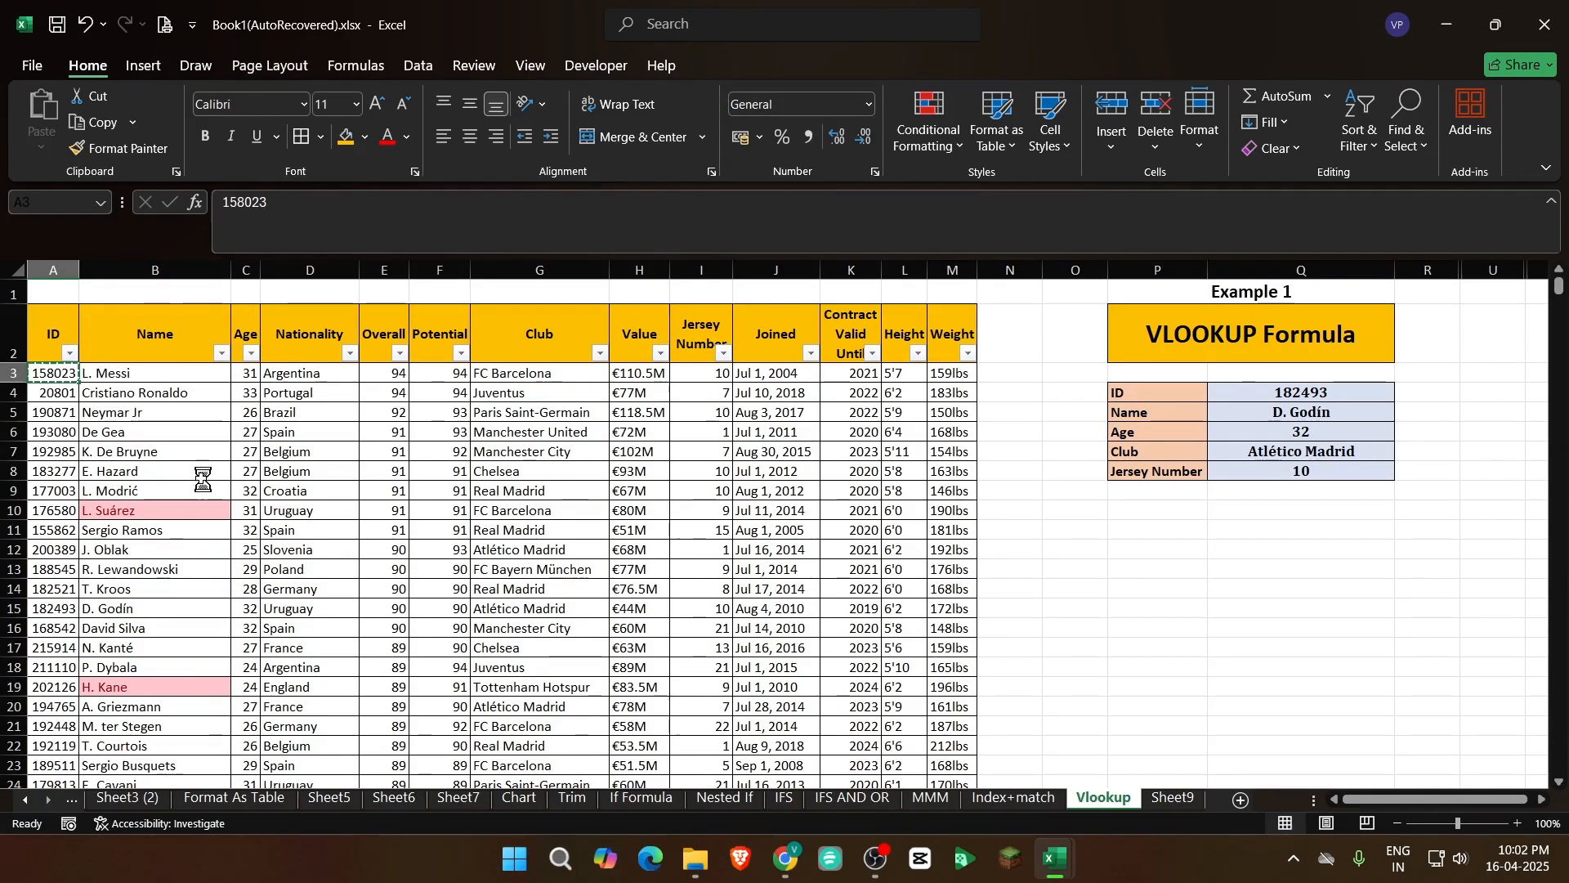
pyautogui.rightClick(1312, 393)
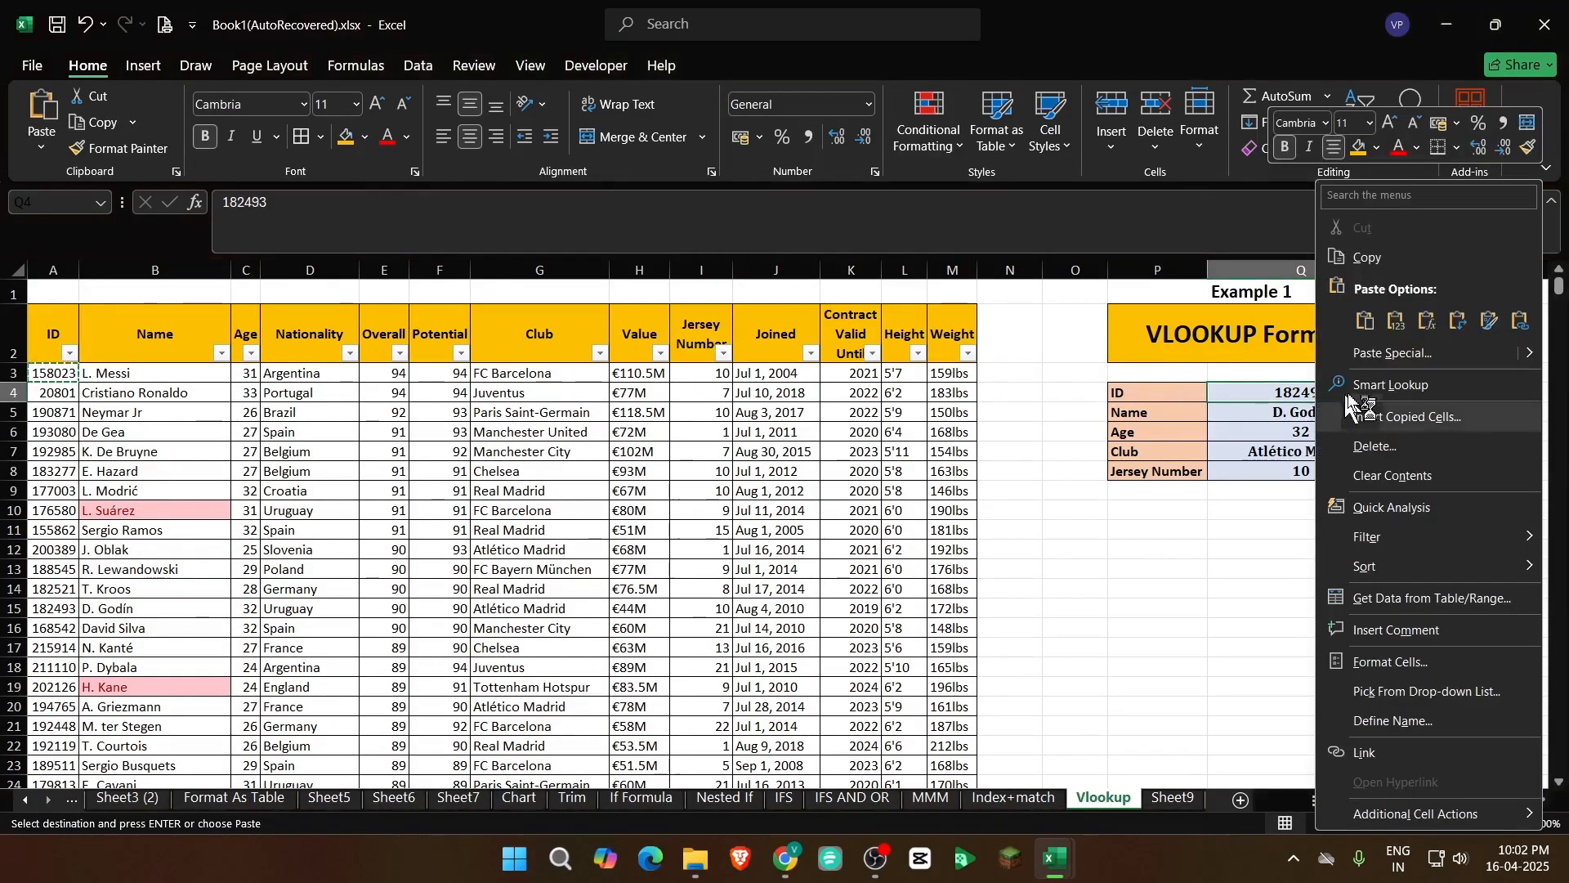
pyautogui.click(1401, 326)
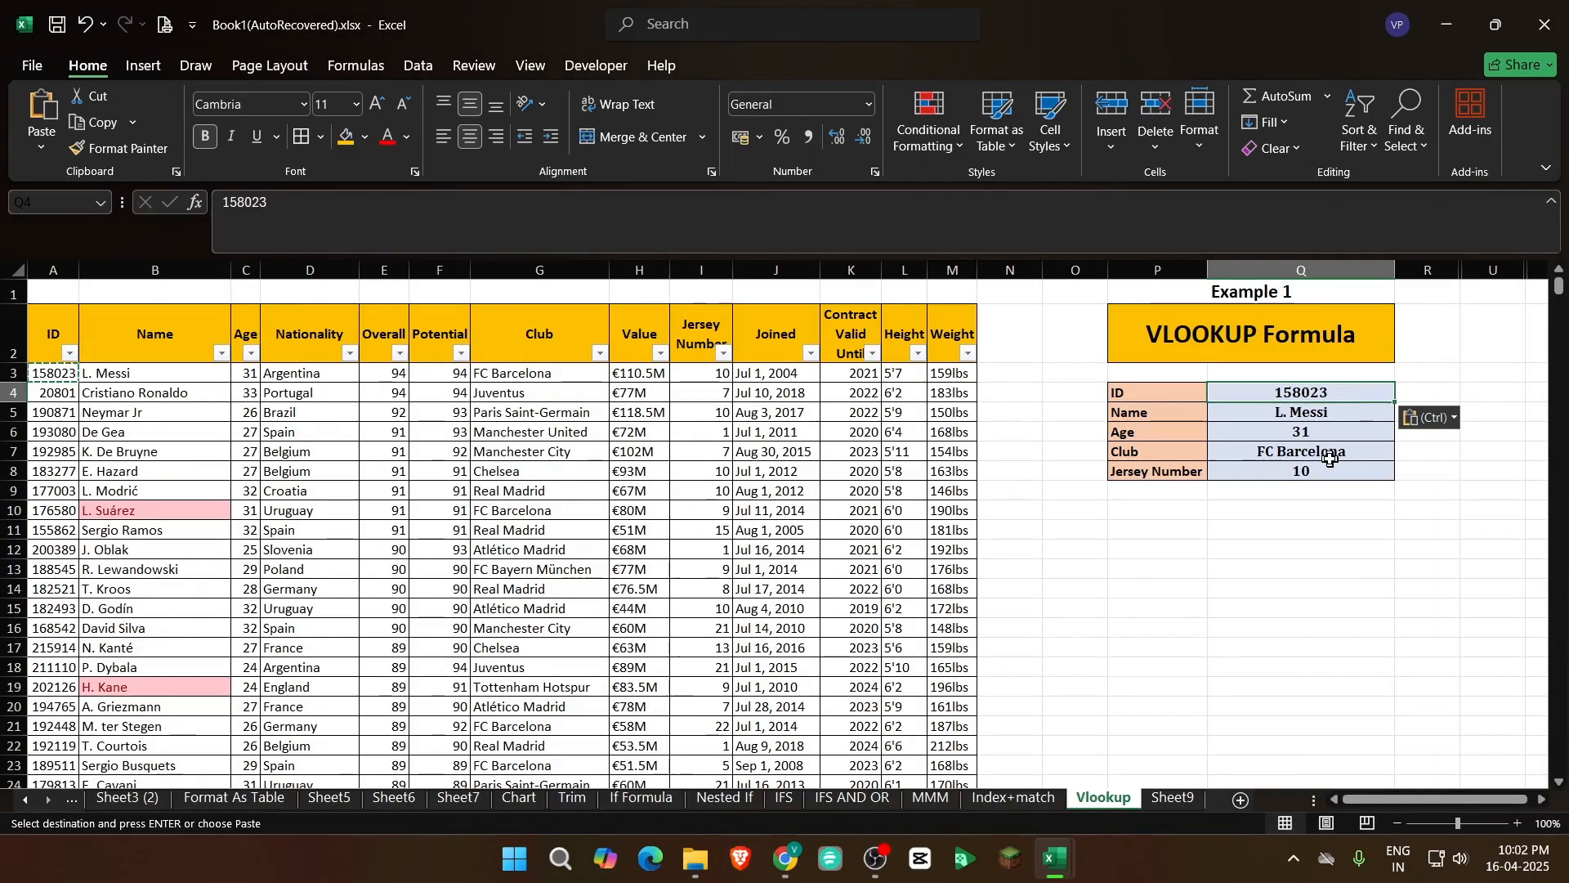
# Check the Name, Age, Club and Jersey Number lookups one by one in Q5 to Q8
pyautogui.click(1325, 412)
pyautogui.press('Down')
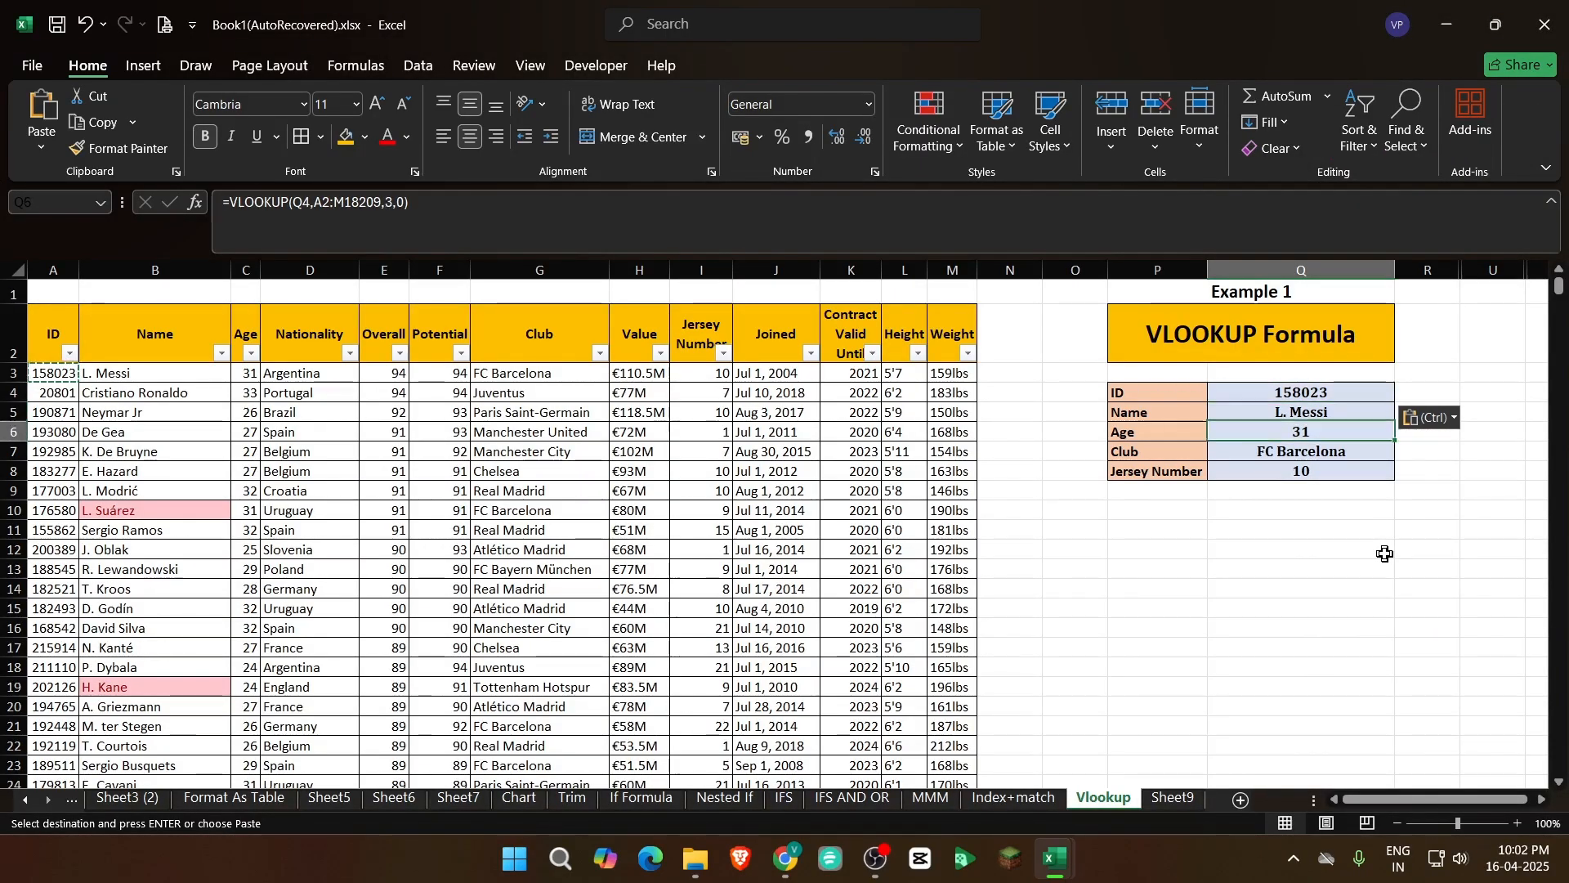
pyautogui.press('Down')
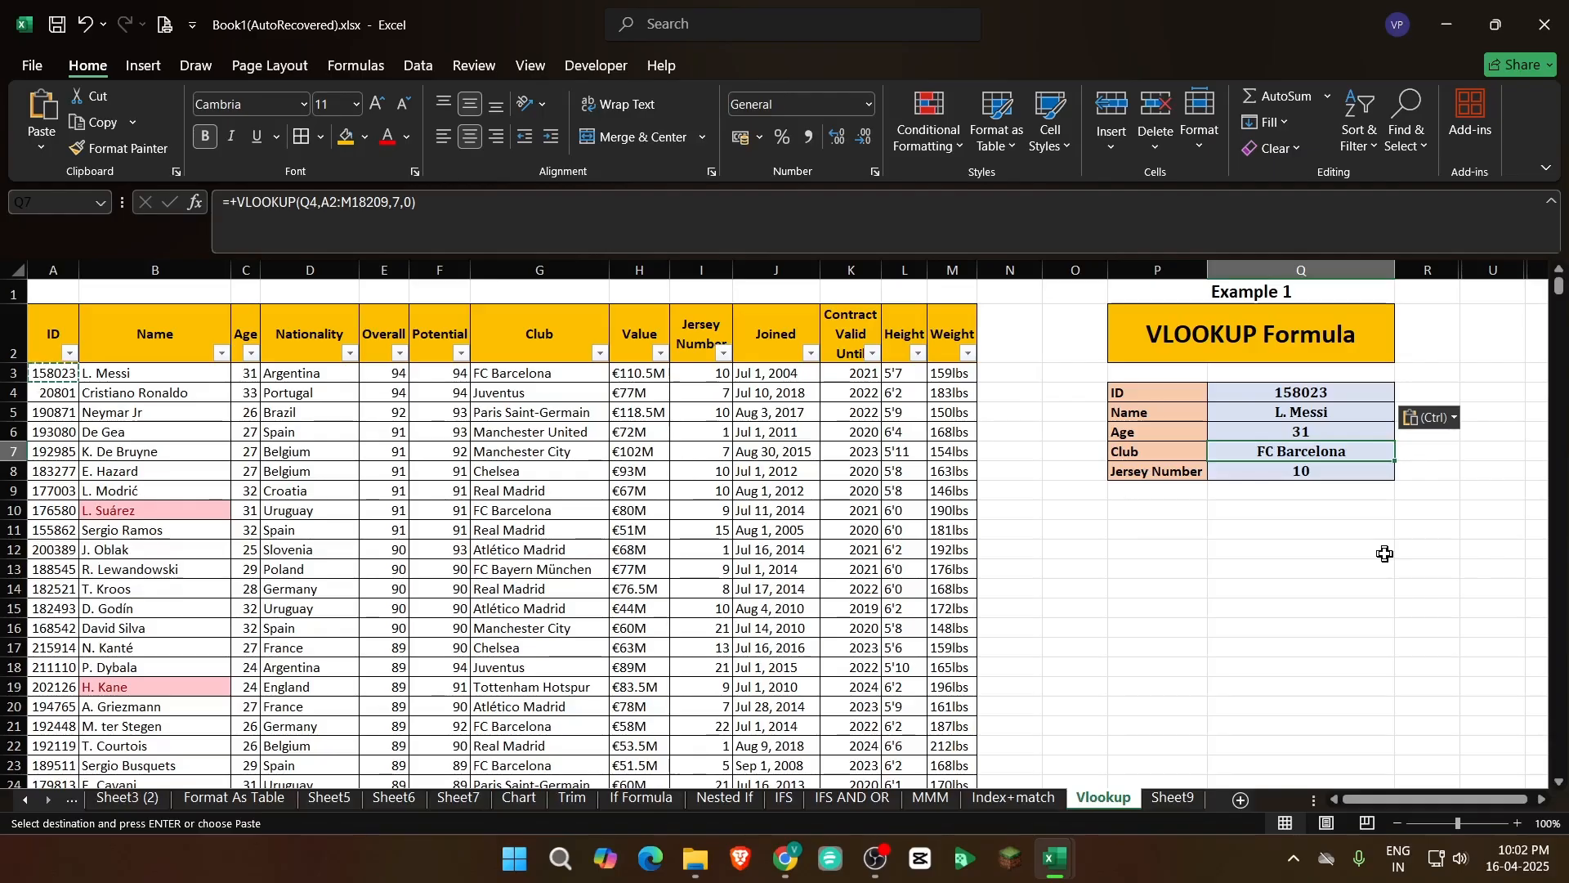
pyautogui.press('Down')
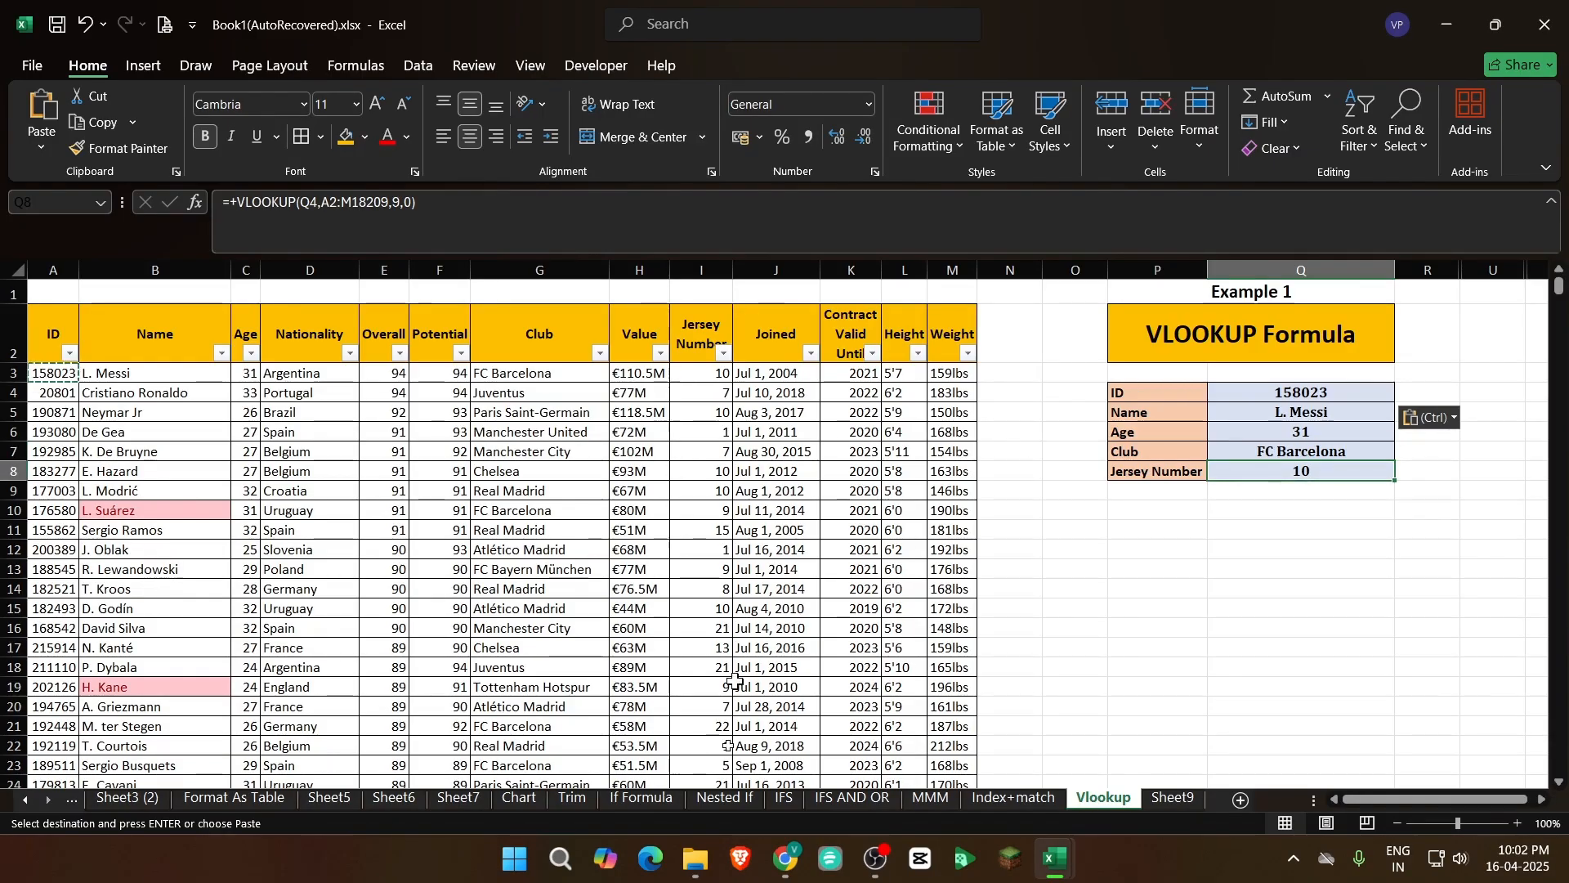
# Browse the player records down past row 100 for another lookup candidate and return to the top of the table
pyautogui.click(404, 685)
pyautogui.scroll(-20, 213, 646)
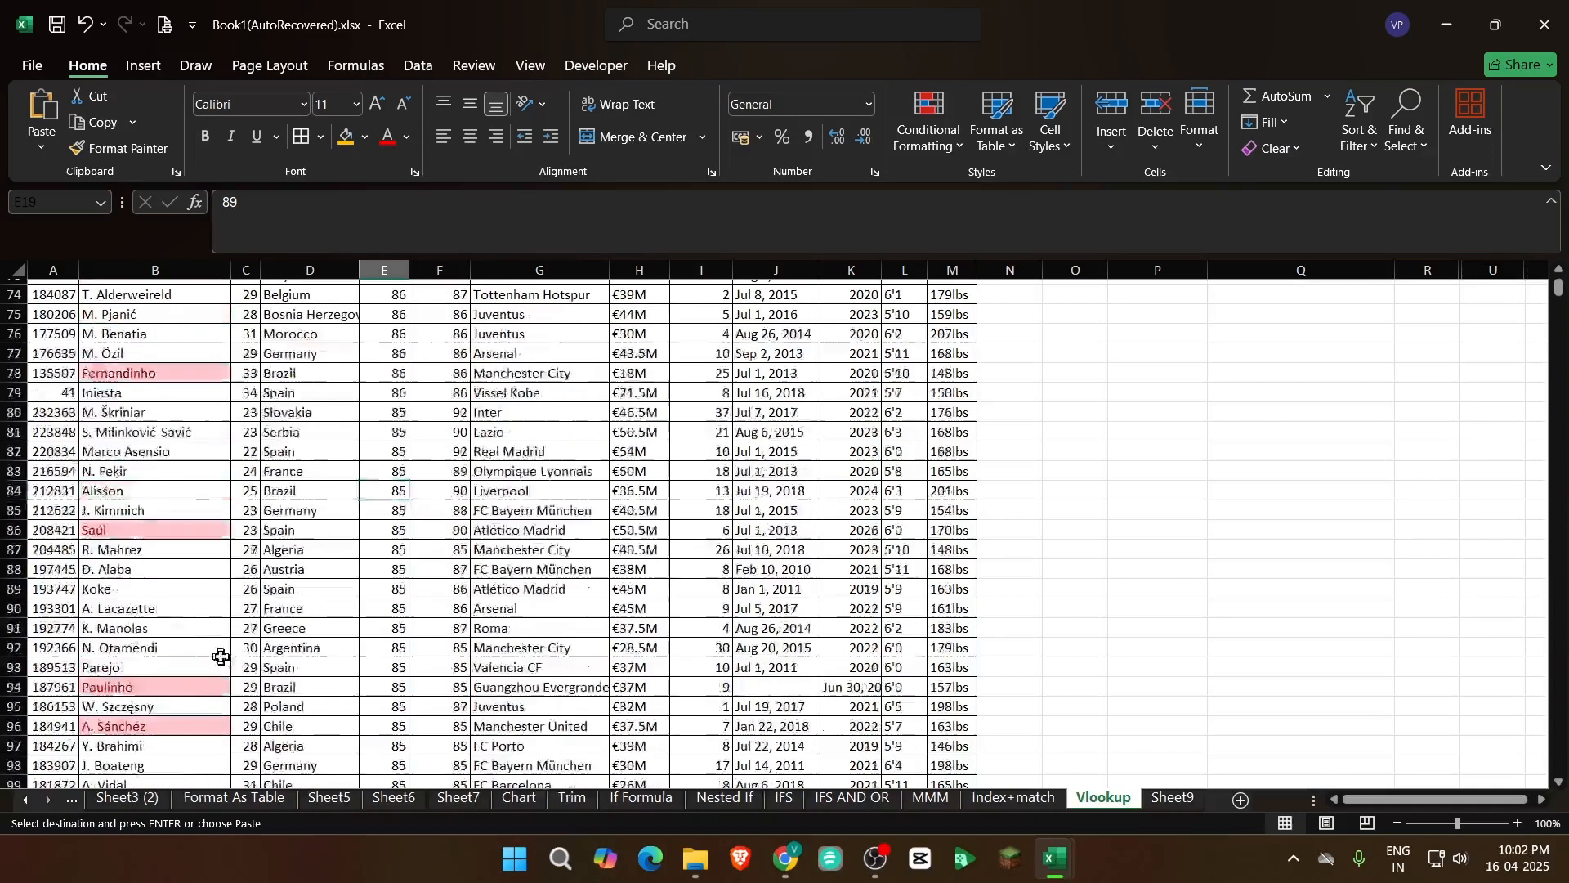
pyautogui.click(165, 615)
pyautogui.scroll(-7, 219, 696)
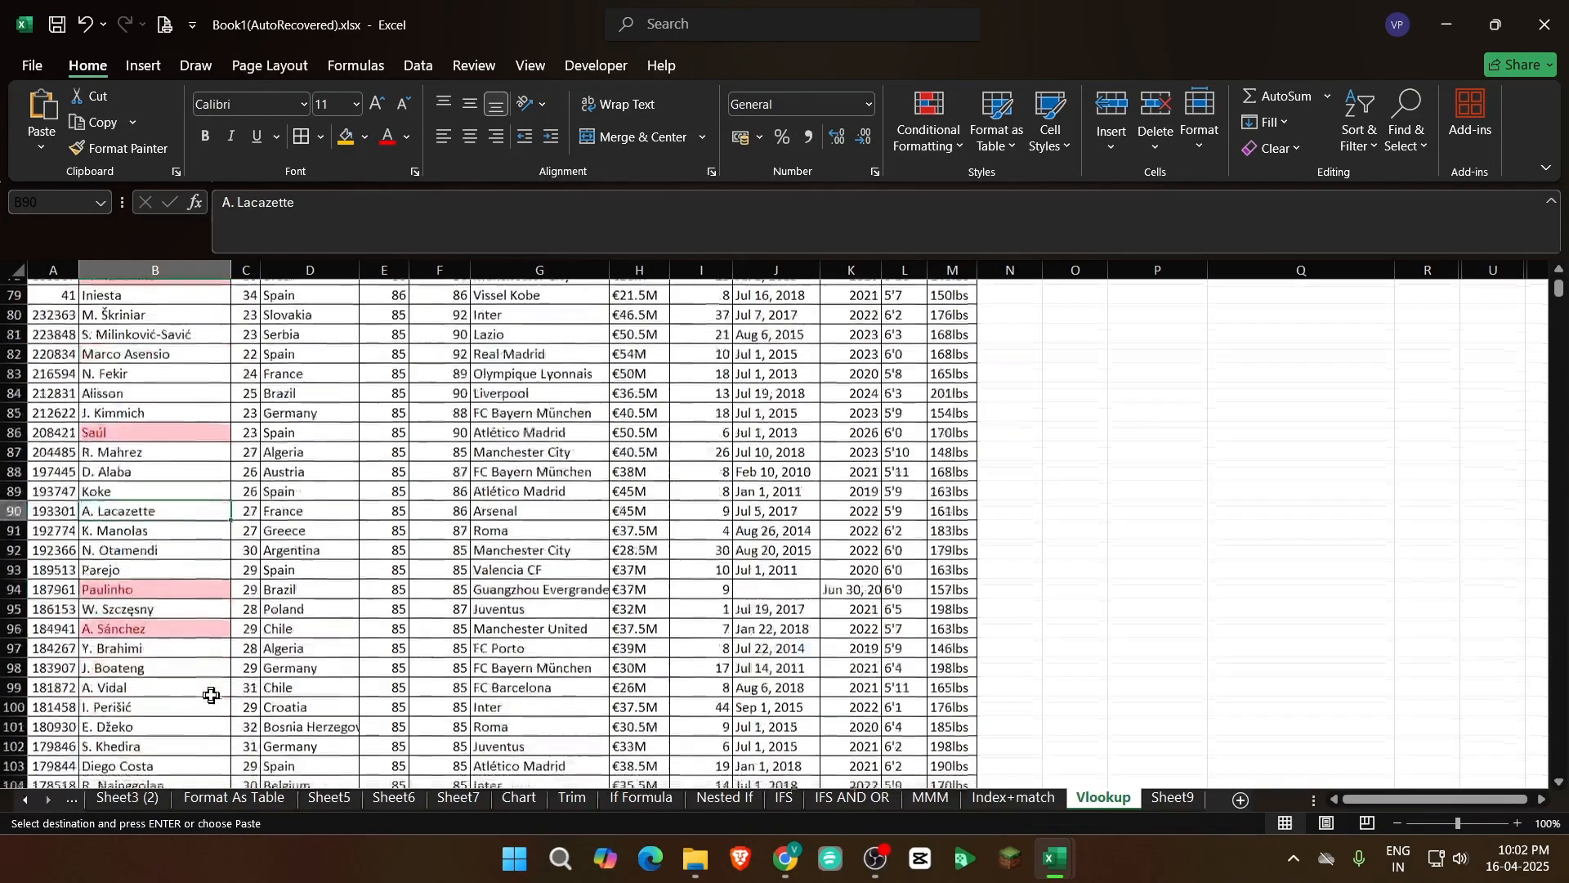
pyautogui.click(181, 588)
pyautogui.click(159, 647)
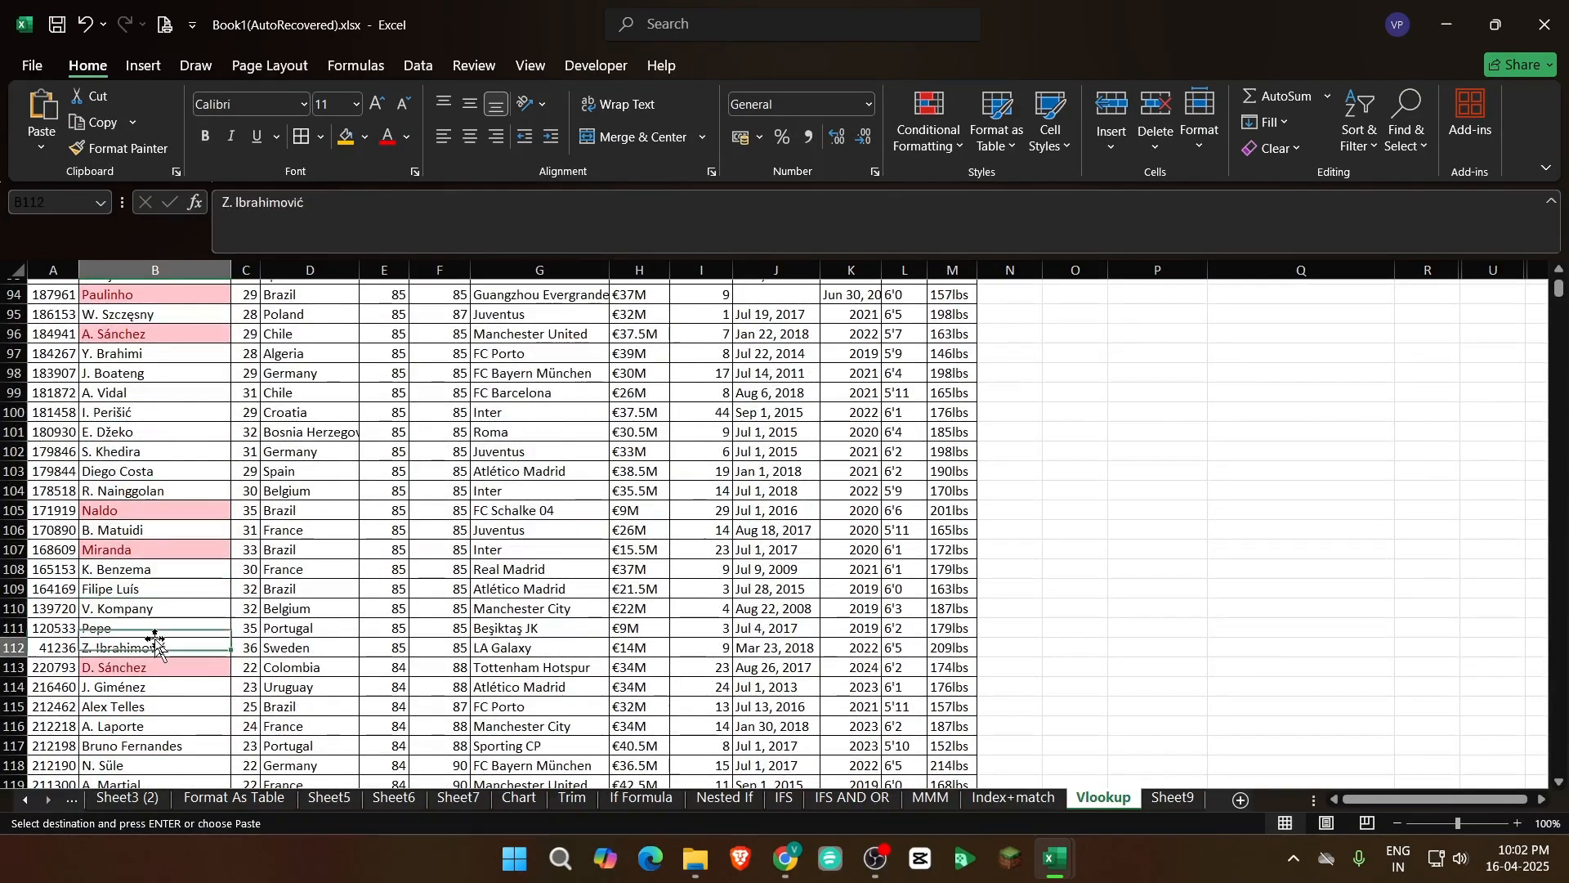
pyautogui.click(133, 687)
pyautogui.scroll(-3, 340, 668)
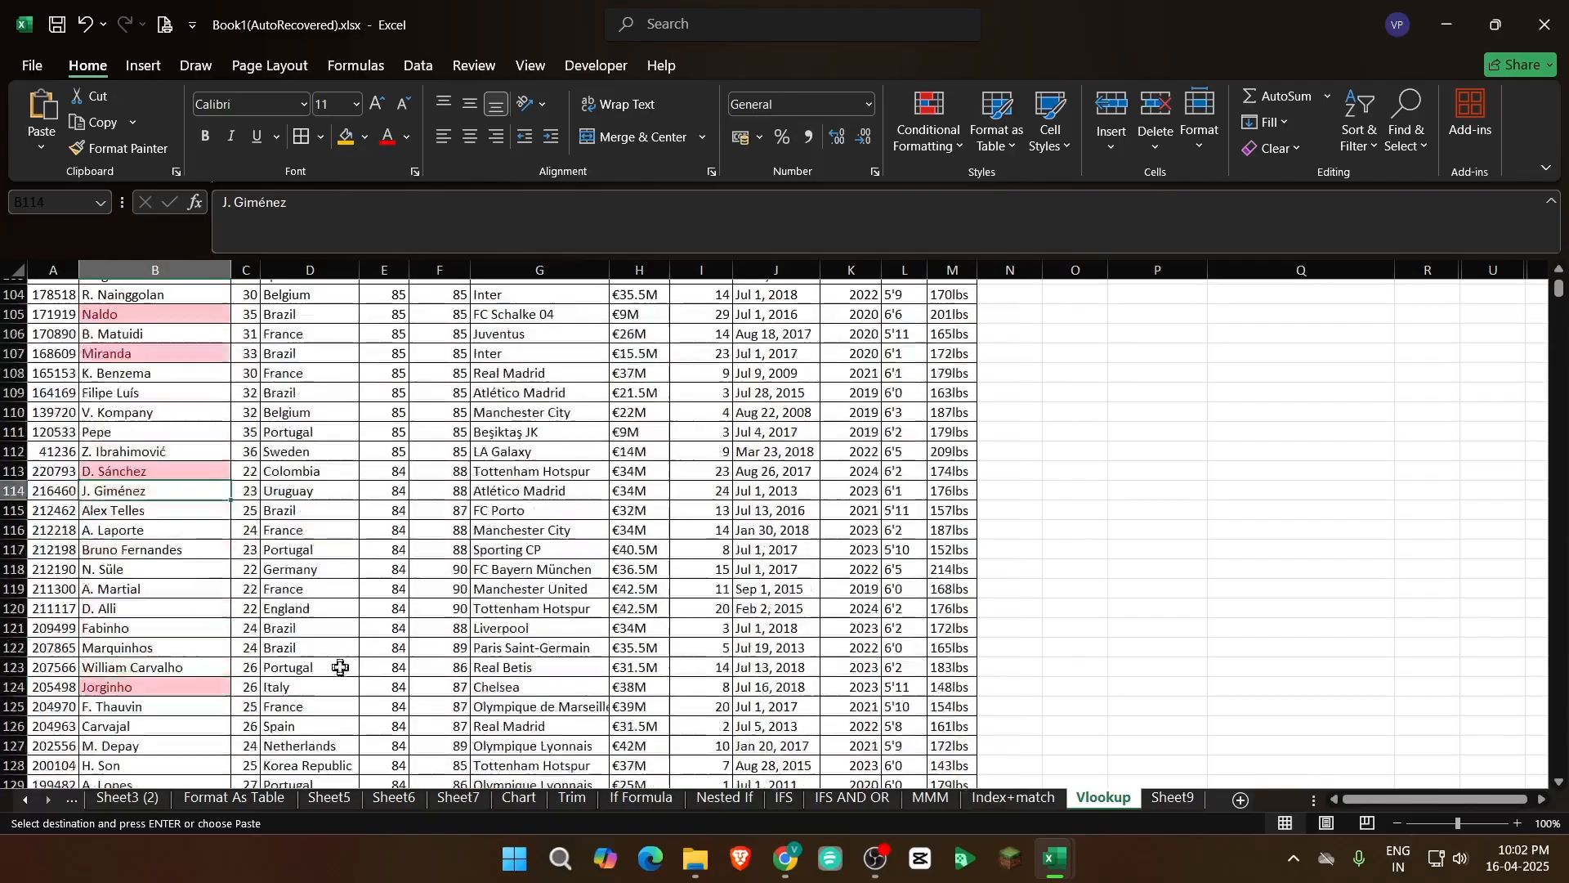
pyautogui.click(157, 471)
pyautogui.scroll(20, 131, 491)
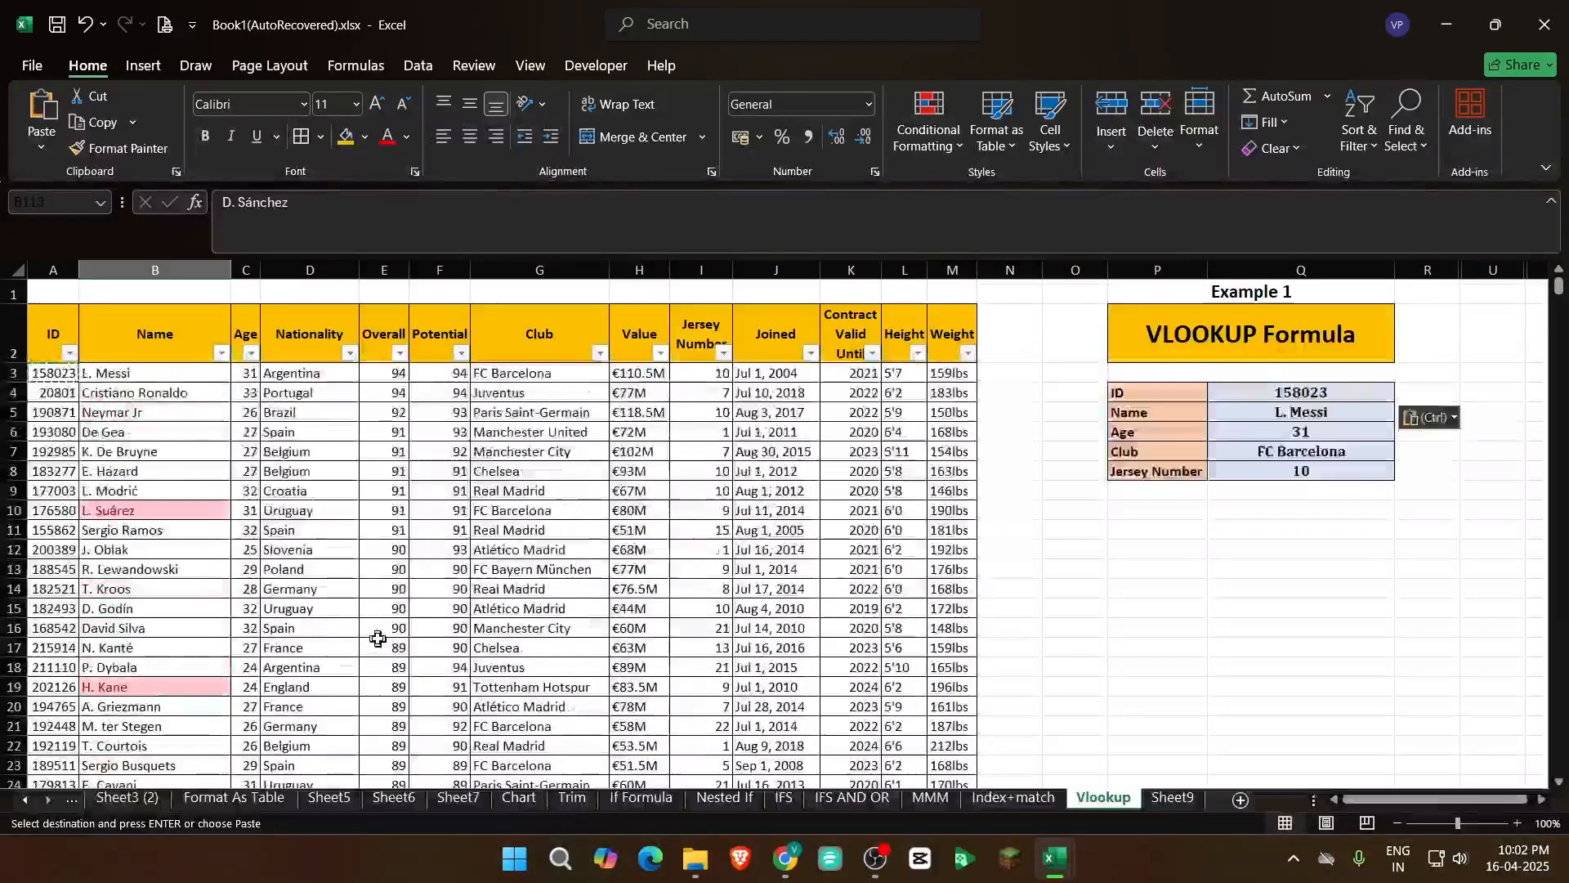
# Copy the ID in A10 and paste it as a value into Q4 as the new lookup ID
pyautogui.click(47, 491)
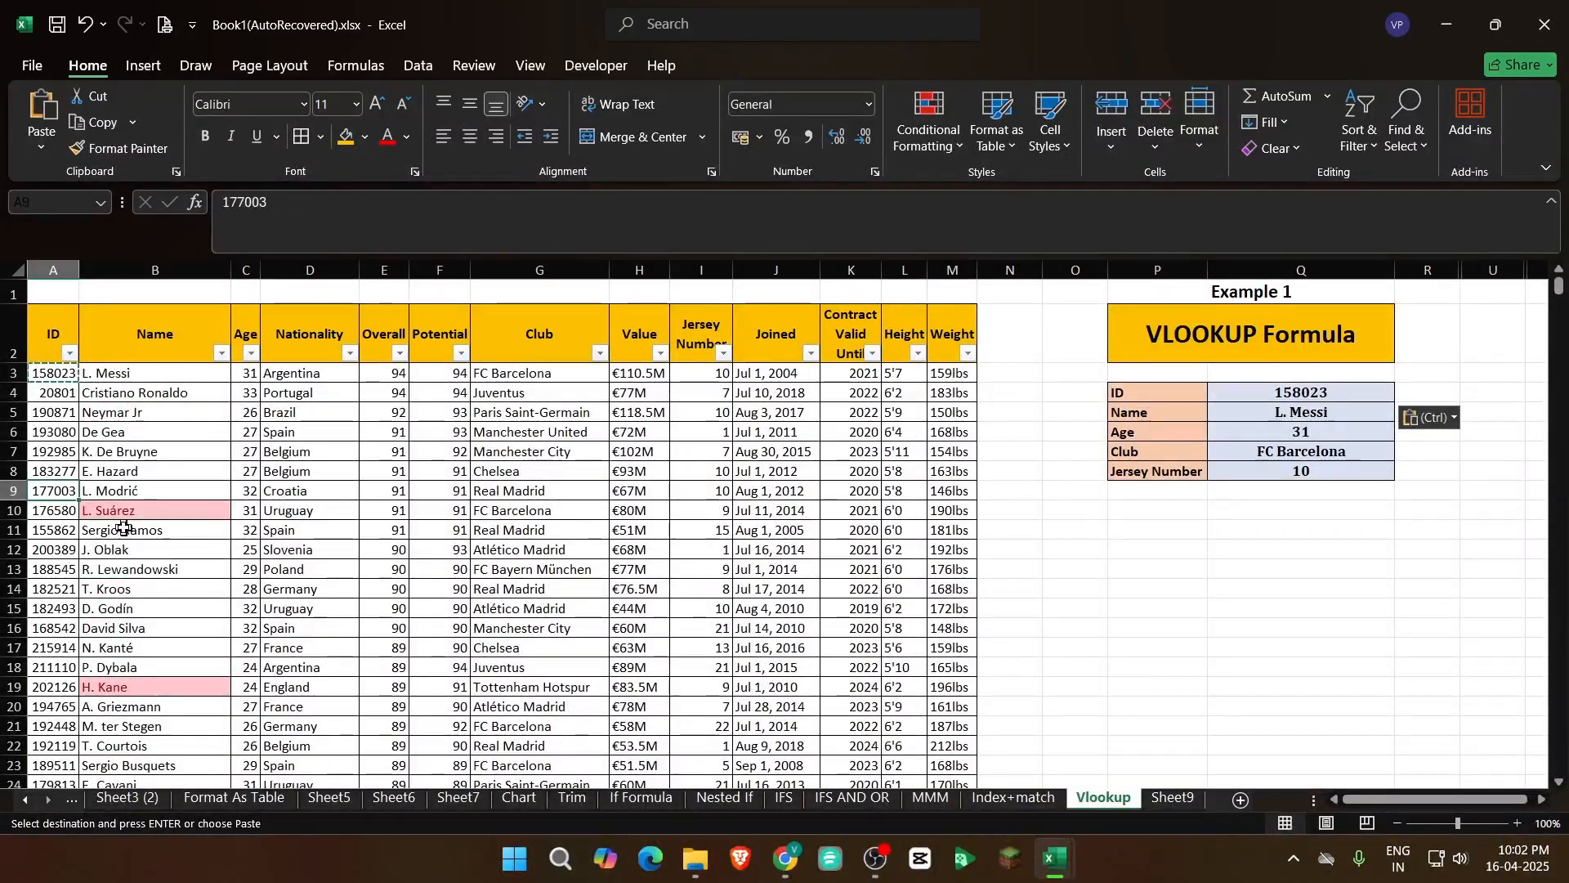
pyautogui.hotkey('ctrl', 'c')
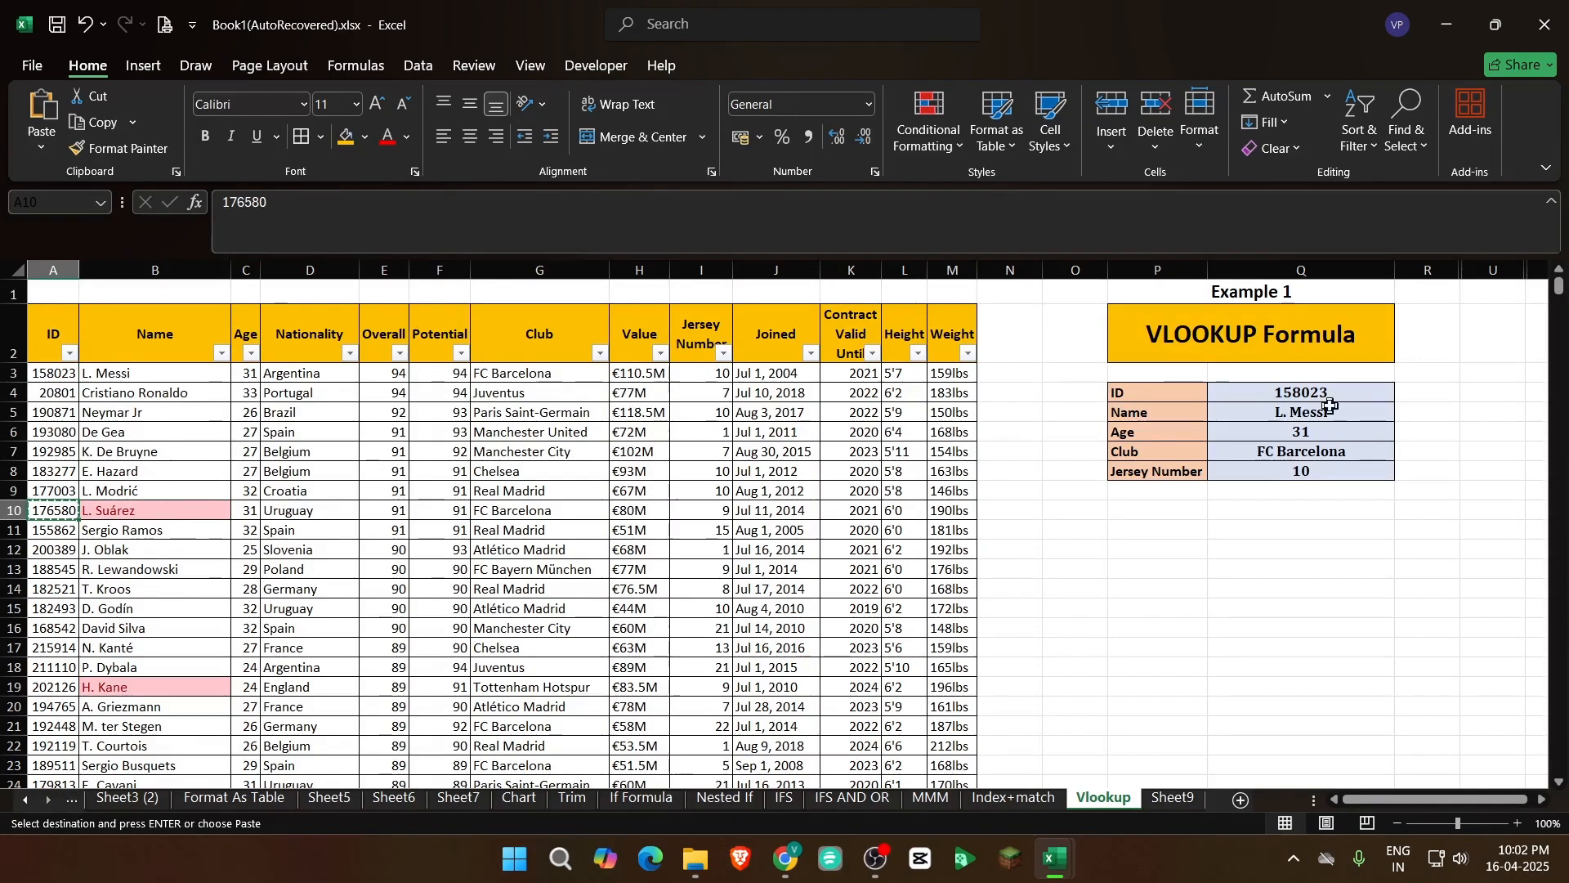
pyautogui.click(1263, 386)
pyautogui.rightClick(1264, 384)
pyautogui.click(1346, 322)
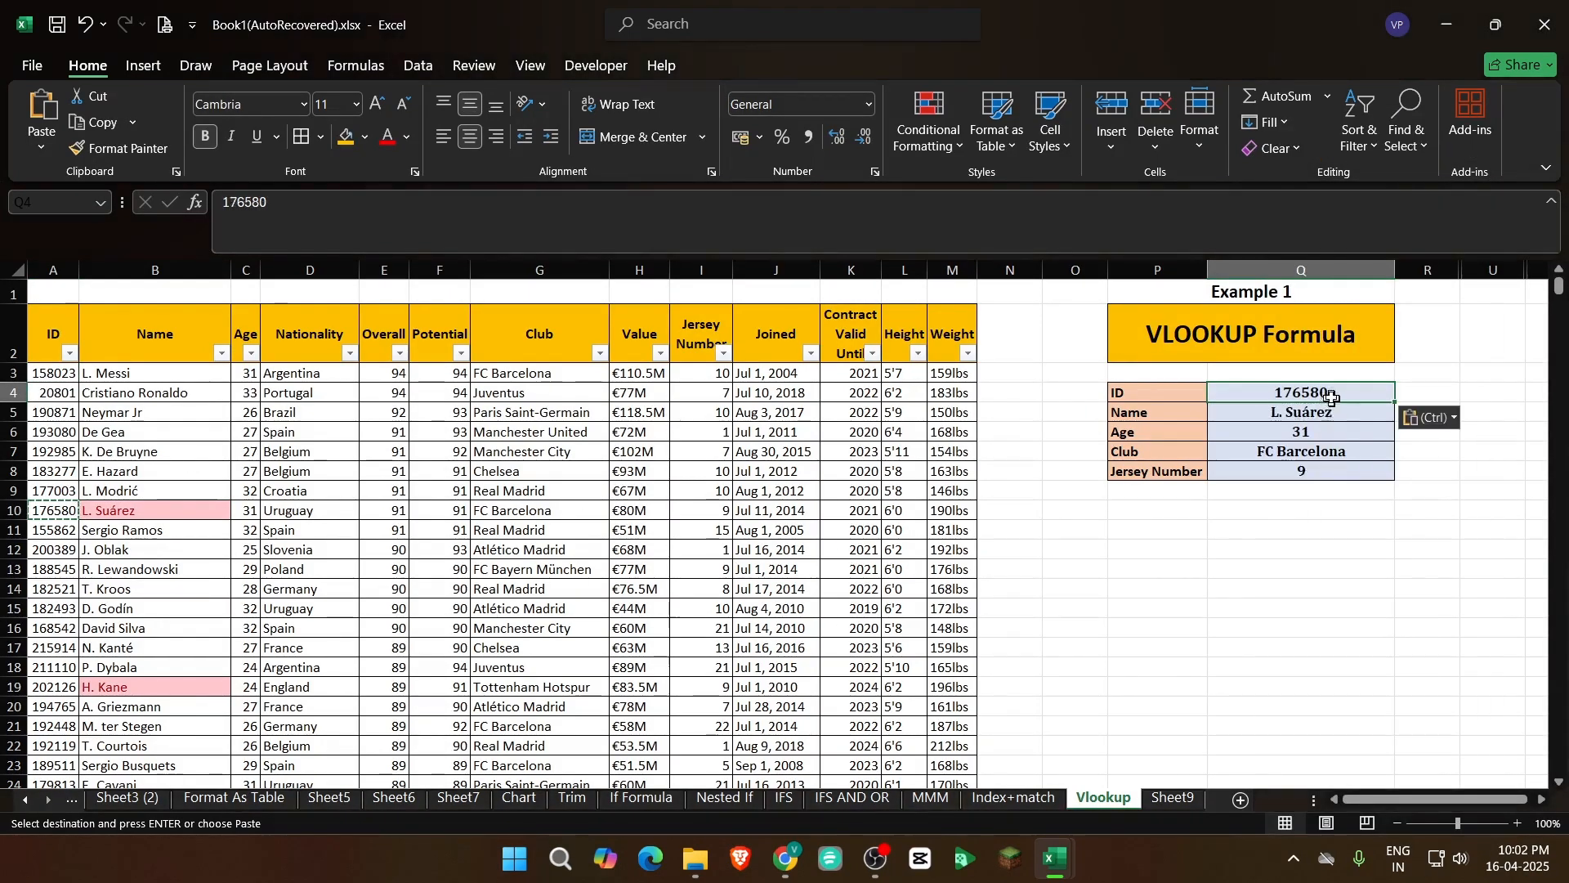
# Review the ID and its returned name, age, club and jersey number in Q4:Q8 of Example 1
pyautogui.moveTo(1333, 398); pyautogui.dragTo(1338, 500)
pyautogui.click(1340, 488)
pyautogui.moveTo(1289, 391); pyautogui.dragTo(1292, 475)
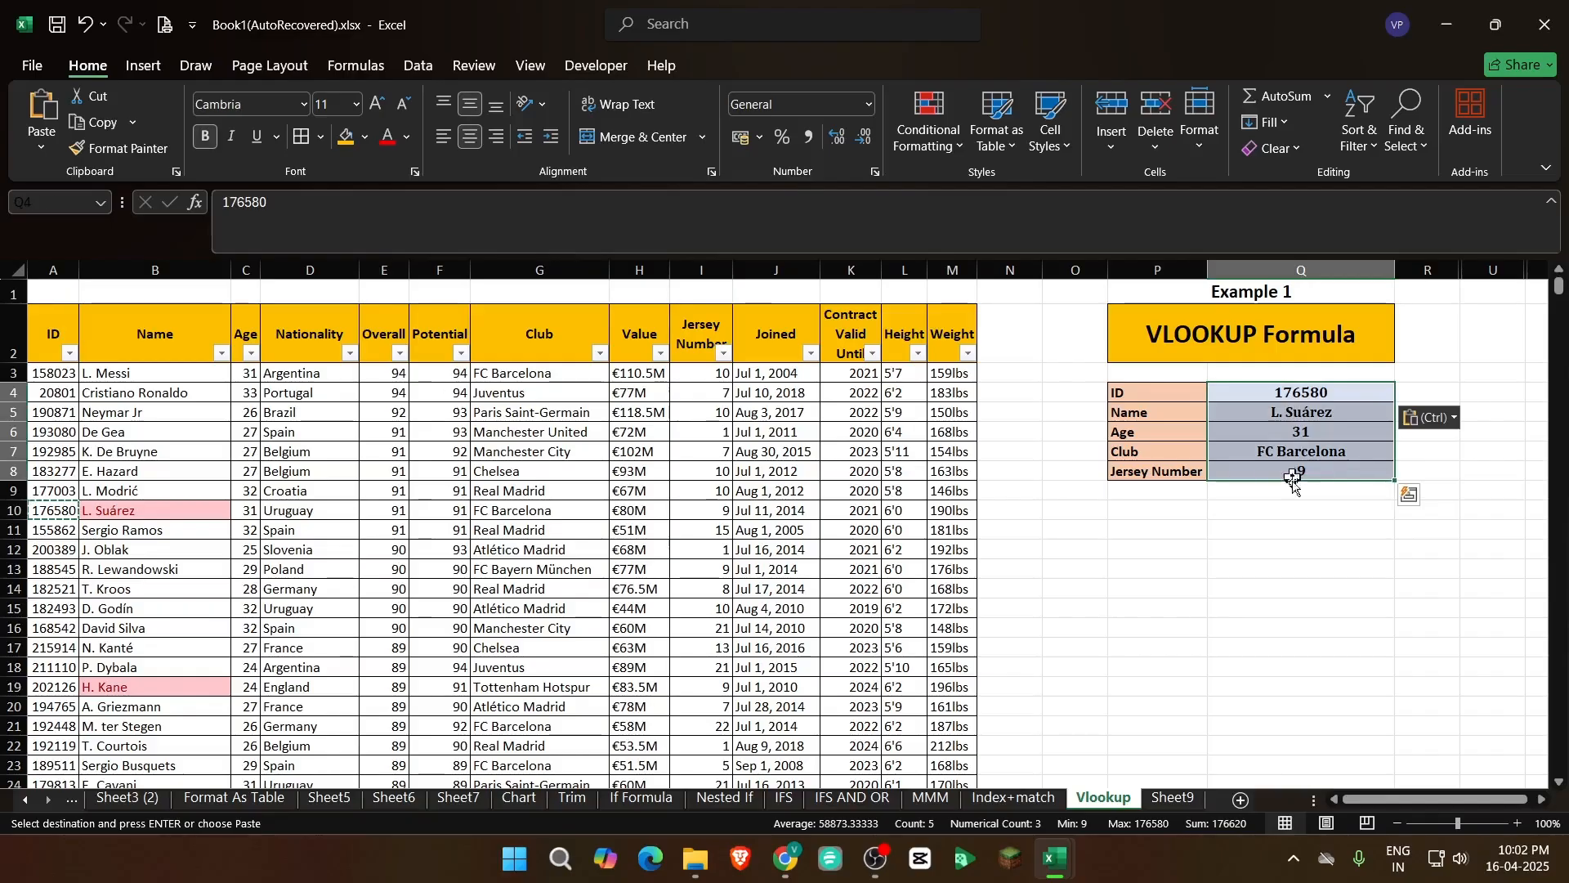
pyautogui.click(1289, 548)
pyautogui.click(1177, 388)
pyautogui.moveTo(1246, 393); pyautogui.dragTo(1314, 473)
pyautogui.click(1312, 473)
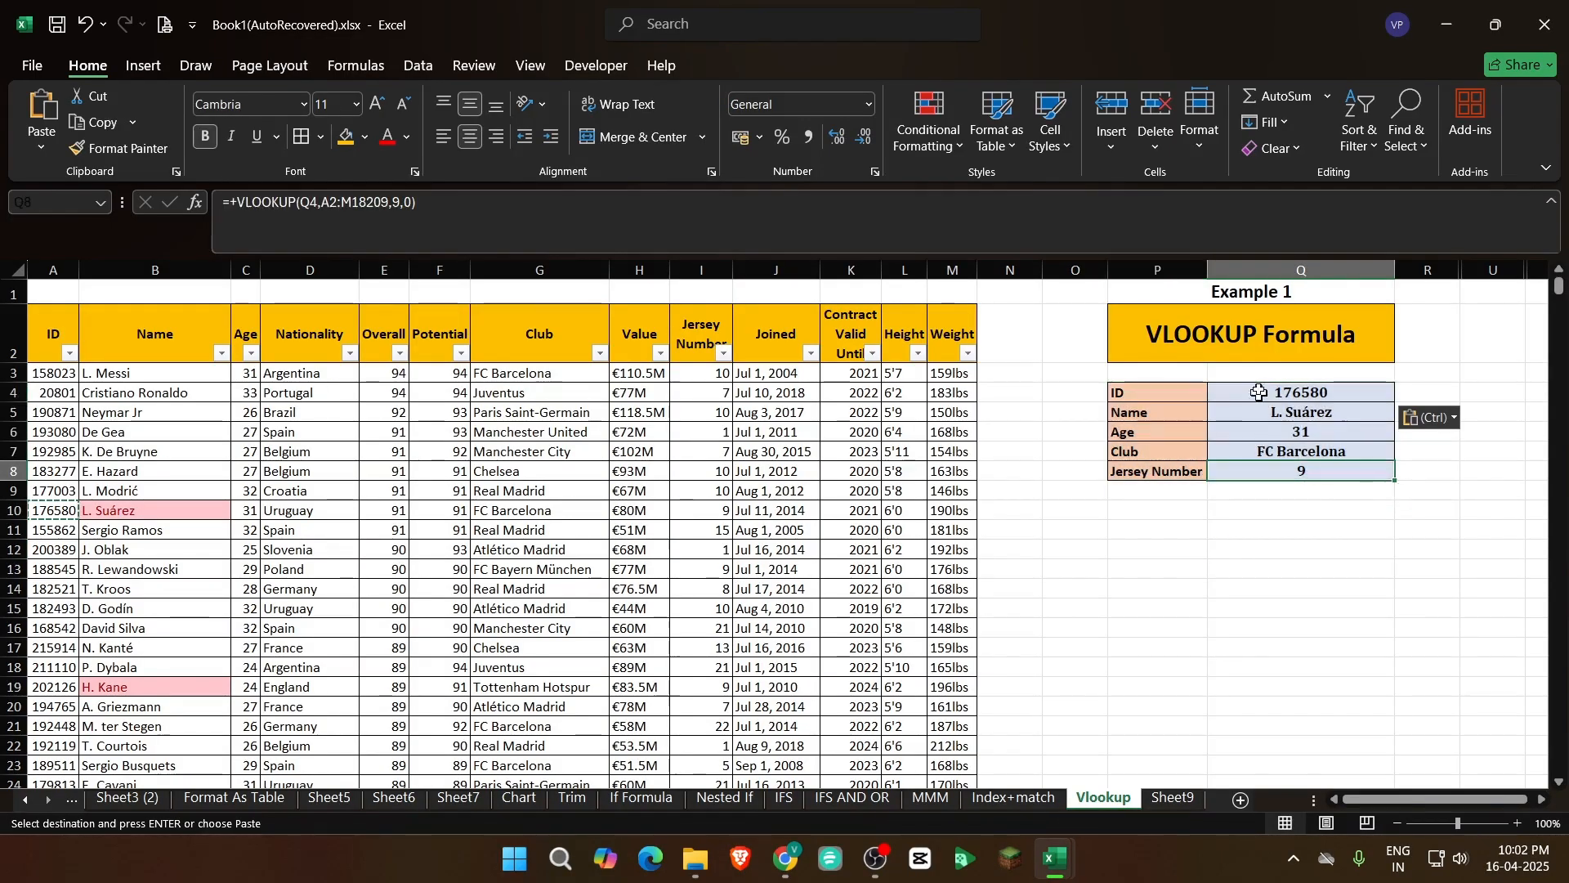
pyautogui.click(1261, 391)
pyautogui.click(1136, 354)
pyautogui.click(1167, 394)
pyautogui.click(1161, 335)
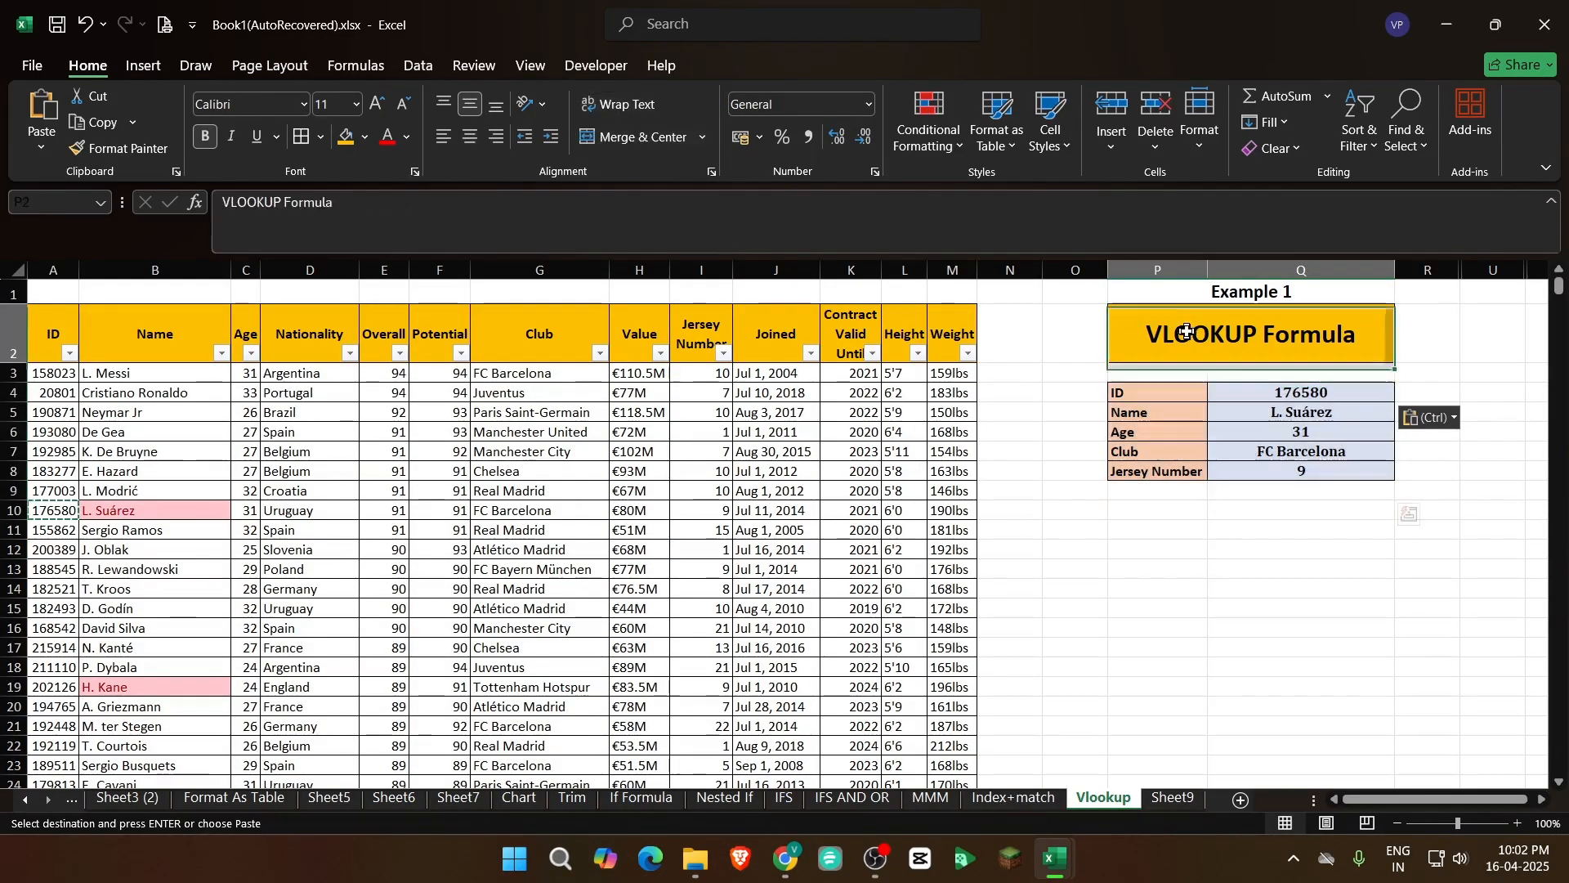
pyautogui.click(1175, 799)
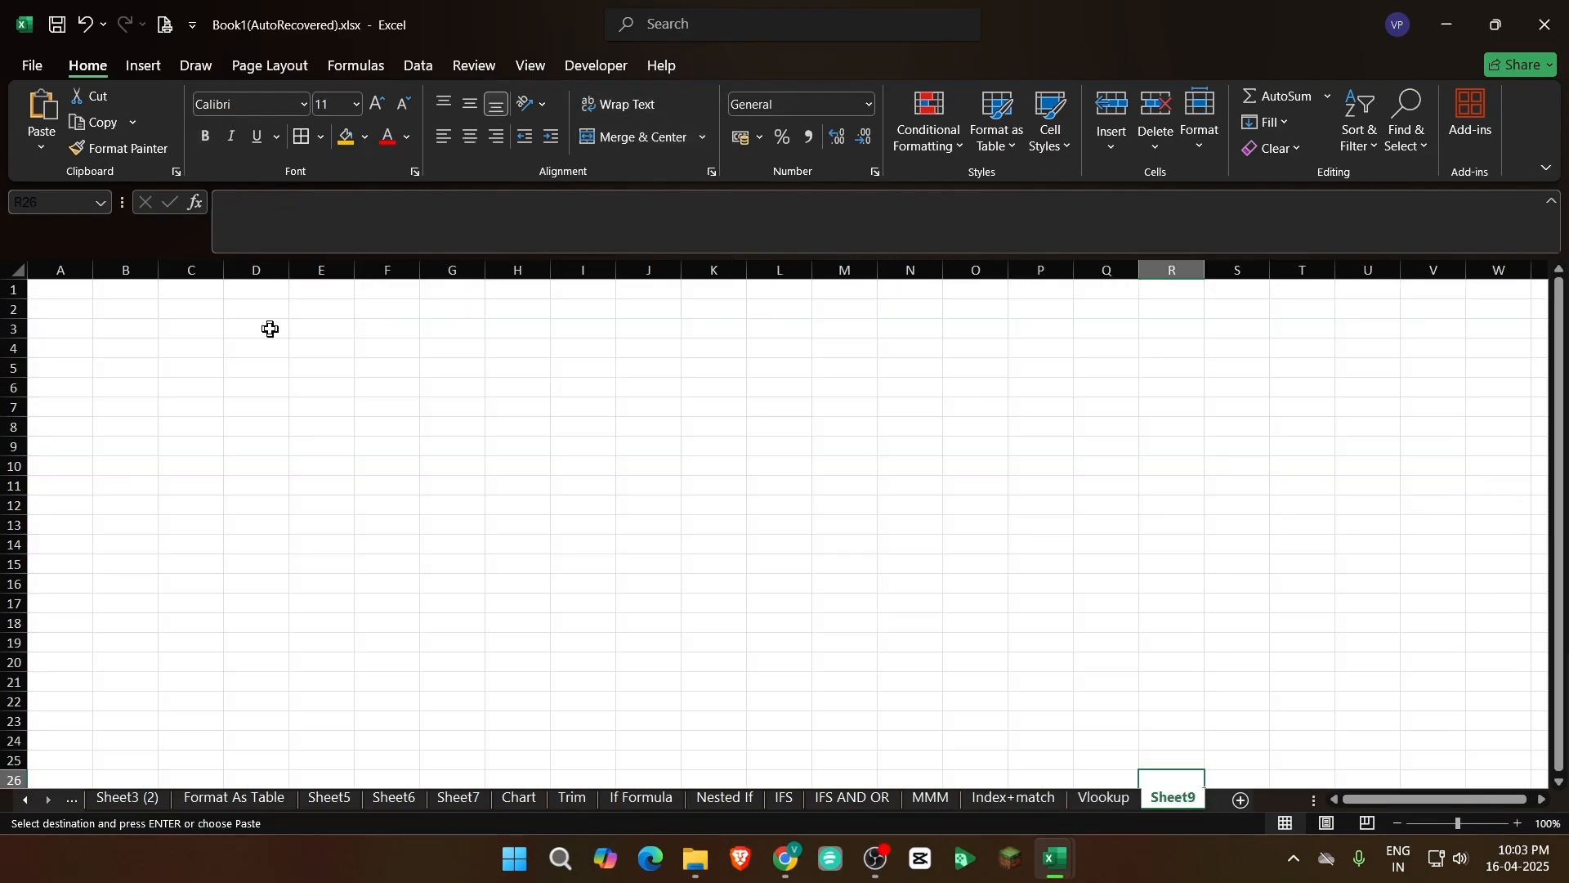
pyautogui.click(1108, 799)
pyautogui.click(1174, 798)
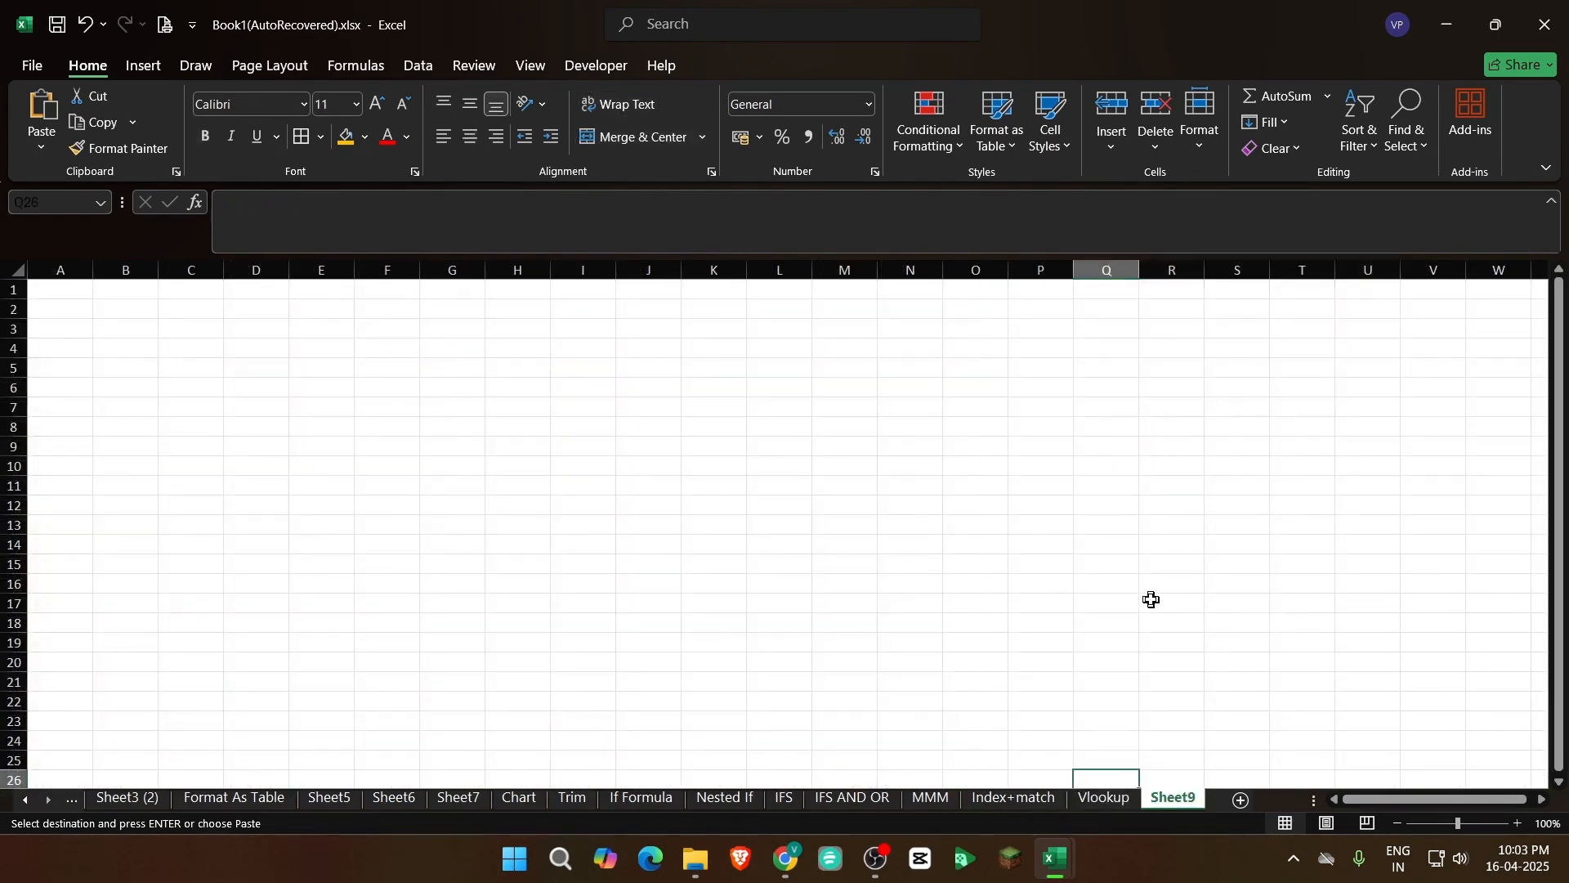
pyautogui.click(1108, 801)
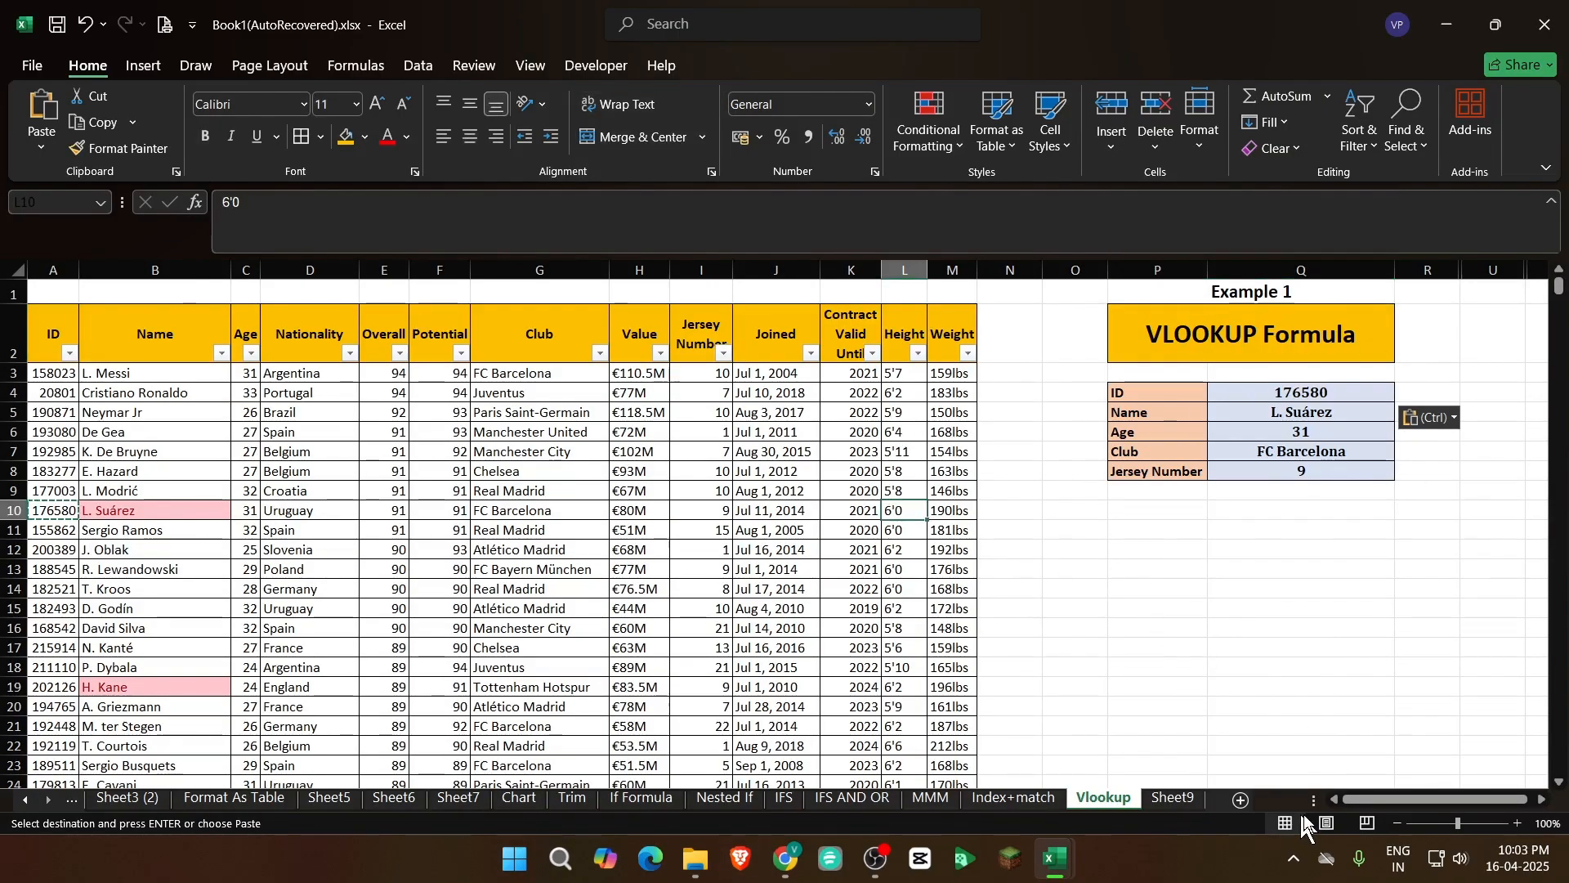
# Unhide the hidden columns between R and U on the Vlookup sheet
pyautogui.moveTo(1392, 798); pyautogui.dragTo(1398, 799)
pyautogui.click(1399, 451)
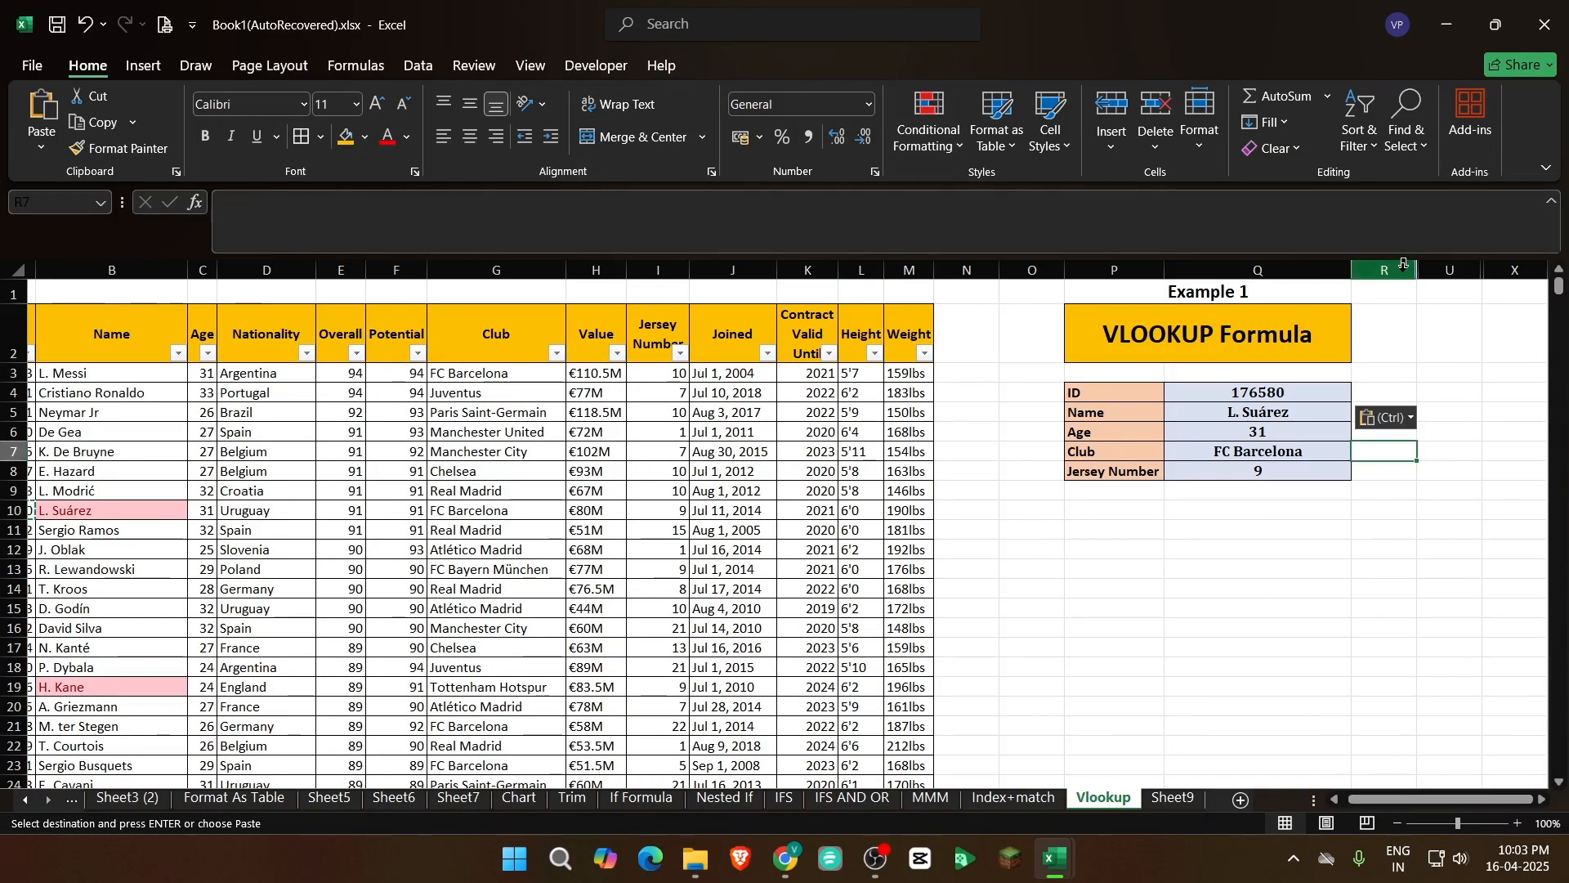
pyautogui.moveTo(1404, 263); pyautogui.dragTo(1451, 270)
pyautogui.rightClick(1451, 270)
pyautogui.click(1333, 659)
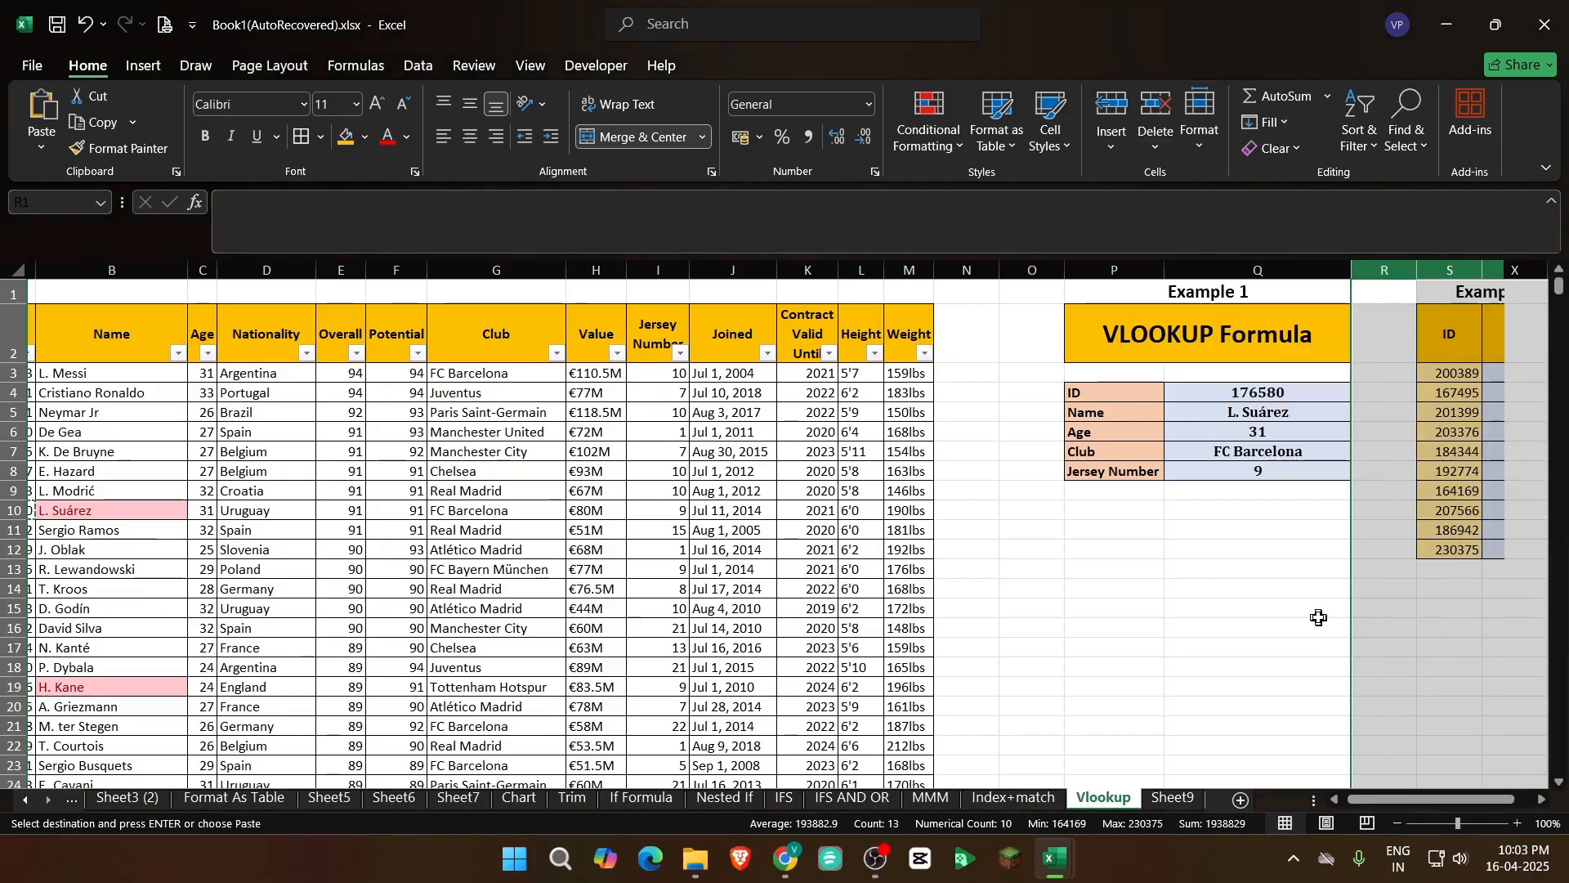
# Examine the ID list and the empty Height column of Example 2 in S2:T12
pyautogui.click(1318, 617)
pyautogui.moveTo(1389, 799); pyautogui.dragTo(1407, 799)
pyautogui.click(1393, 628)
pyautogui.click(1383, 337)
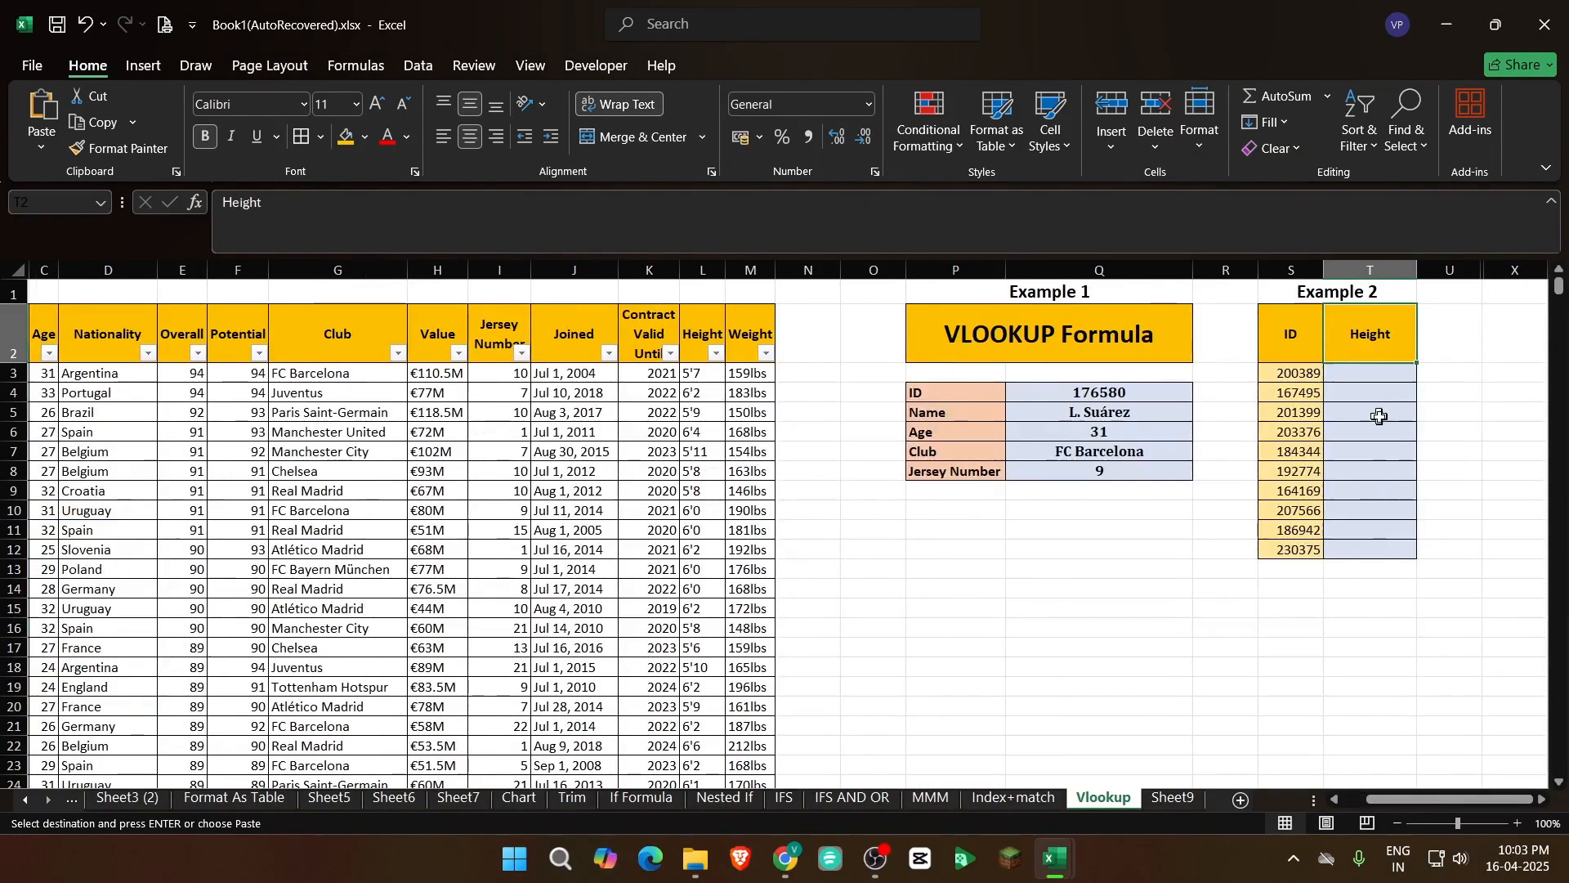
pyautogui.press('Left')
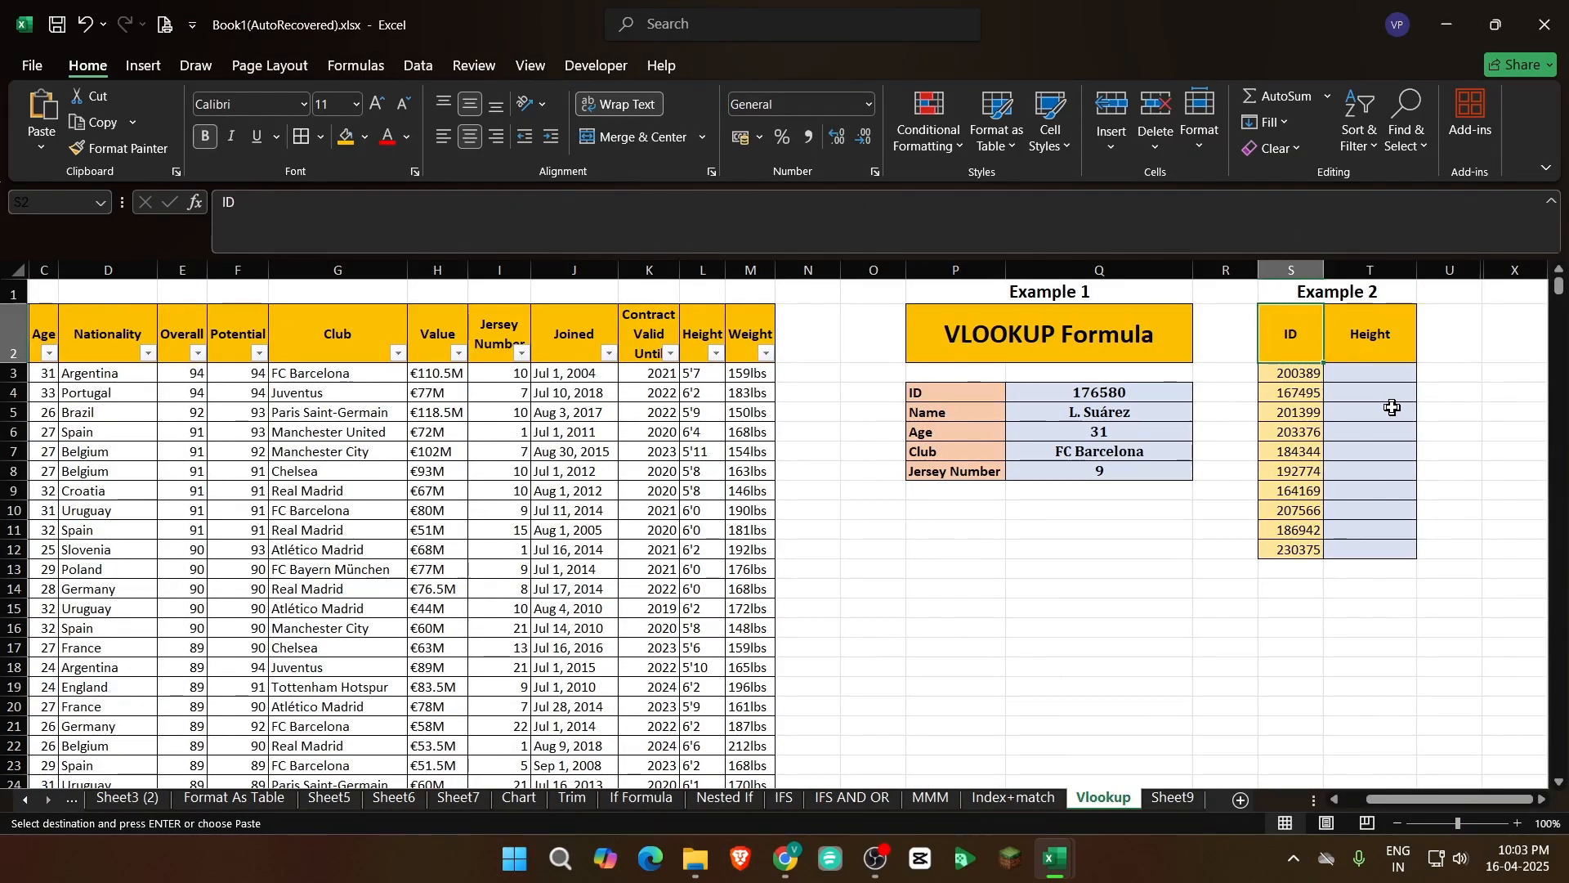
pyautogui.press('Down')
pyautogui.hotkey('ctrl', 'shift', 'Down')
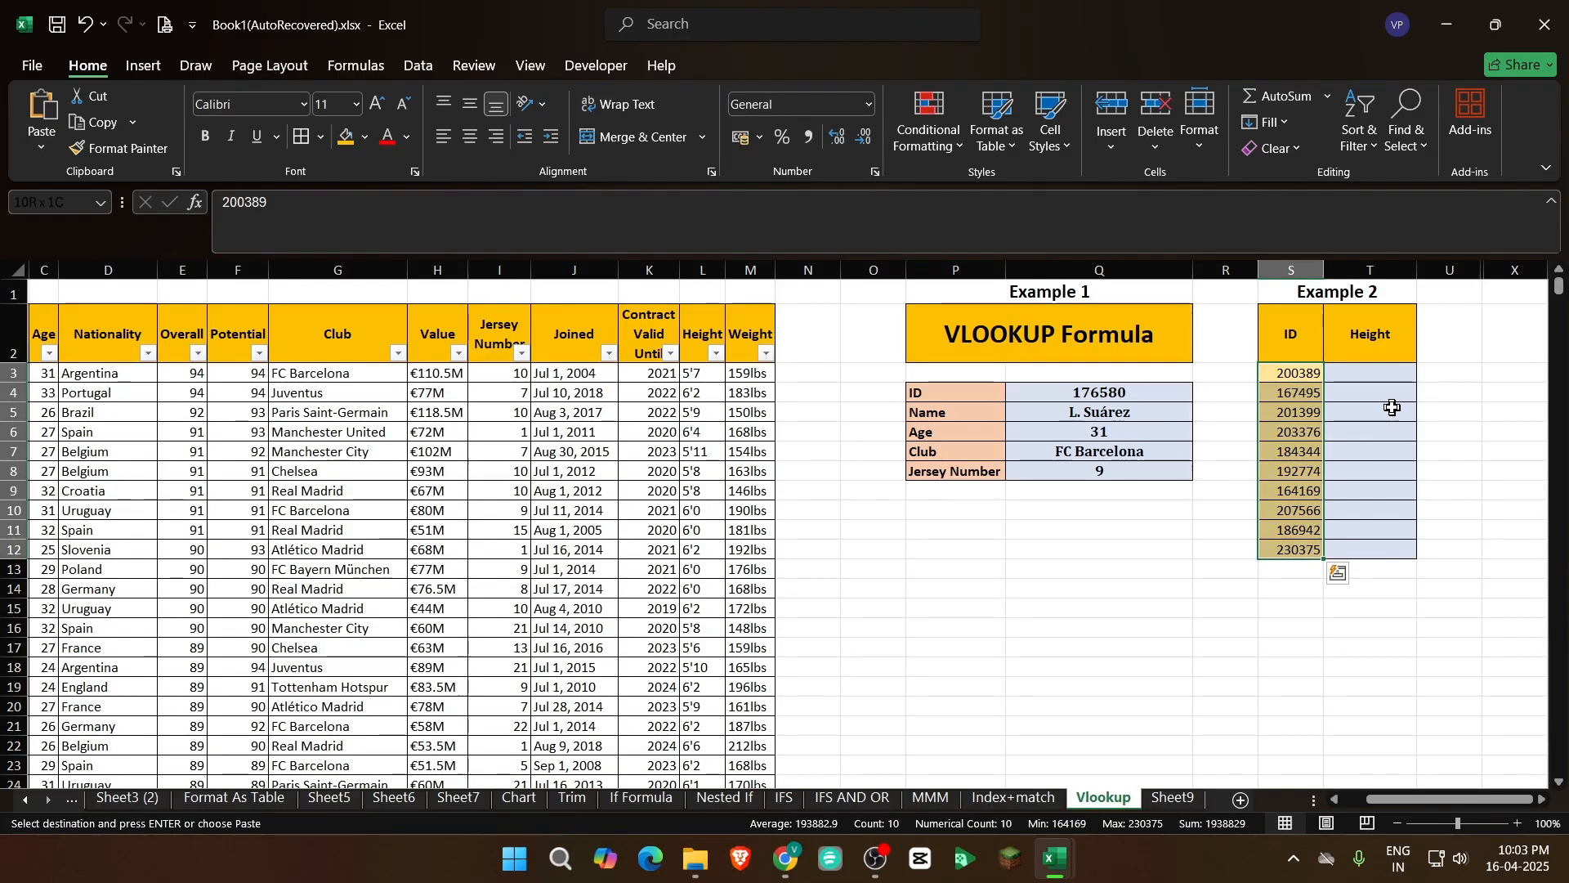
pyautogui.press('Up')
pyautogui.press('Down')
pyautogui.press('Right')
pyautogui.press('Up')
pyautogui.press('Down')
pyautogui.press('Left')
pyautogui.press('Up')
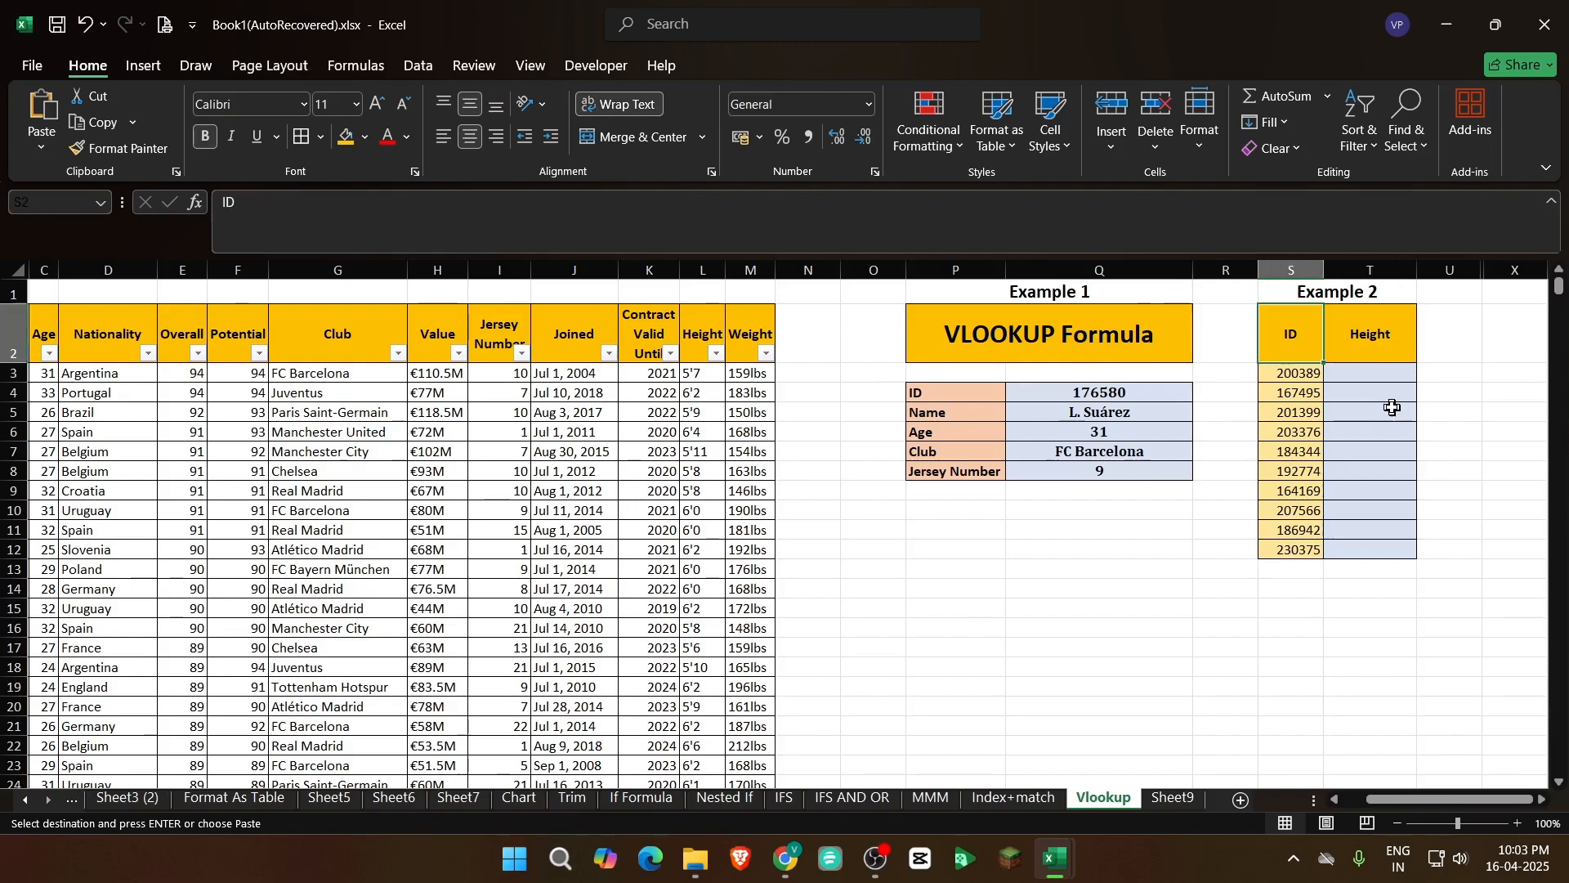
pyautogui.press('Down')
pyautogui.press('Right')
pyautogui.press('Left')
pyautogui.press('Right')
pyautogui.press('Down')
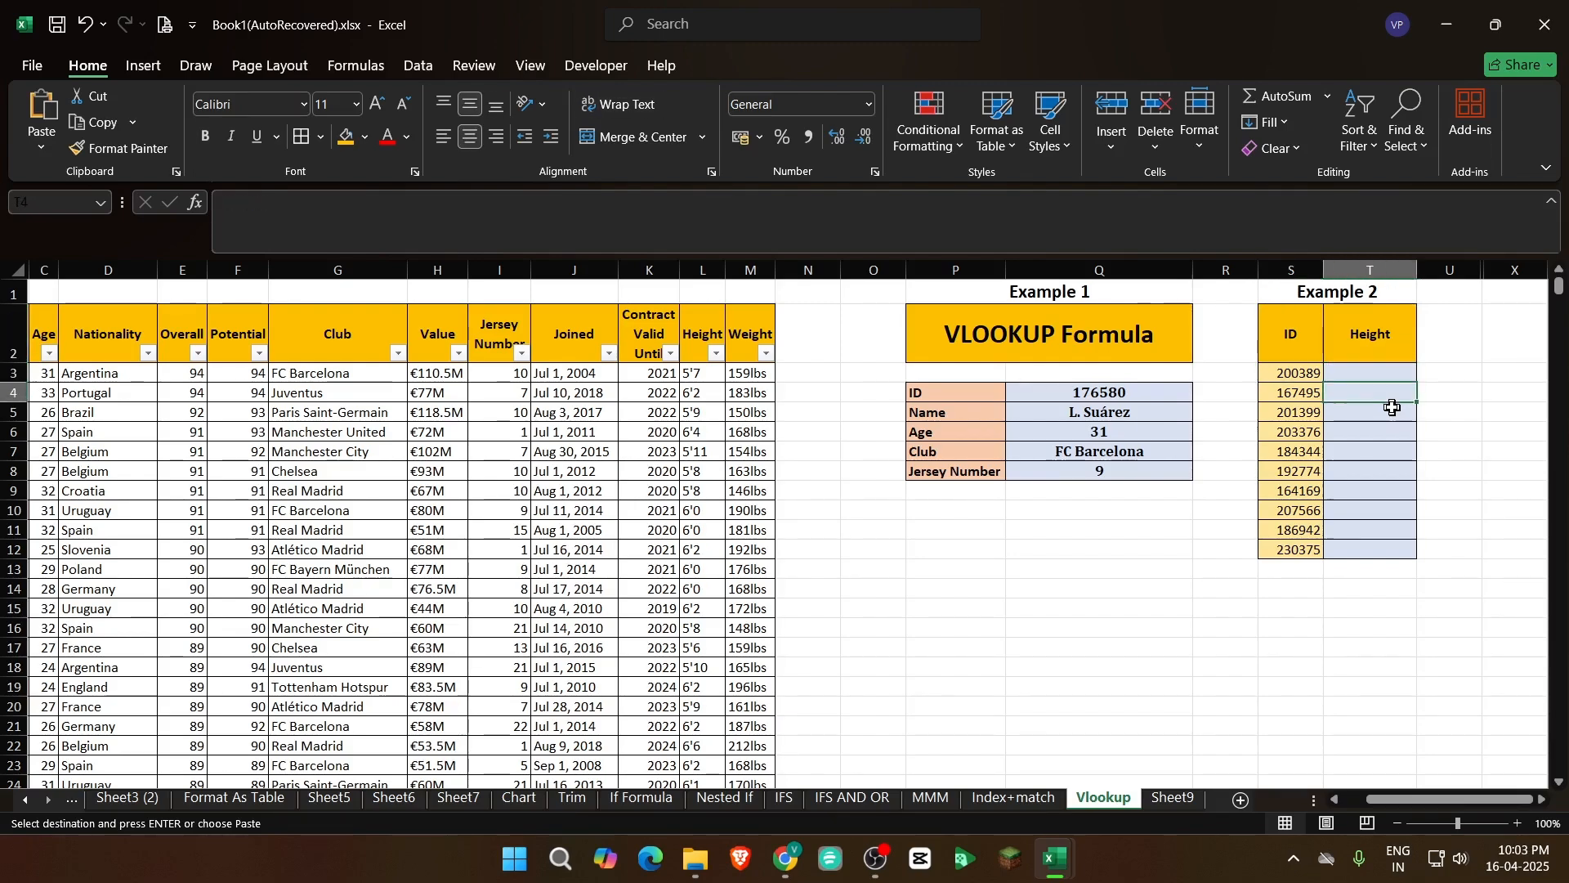
pyautogui.press('Up')
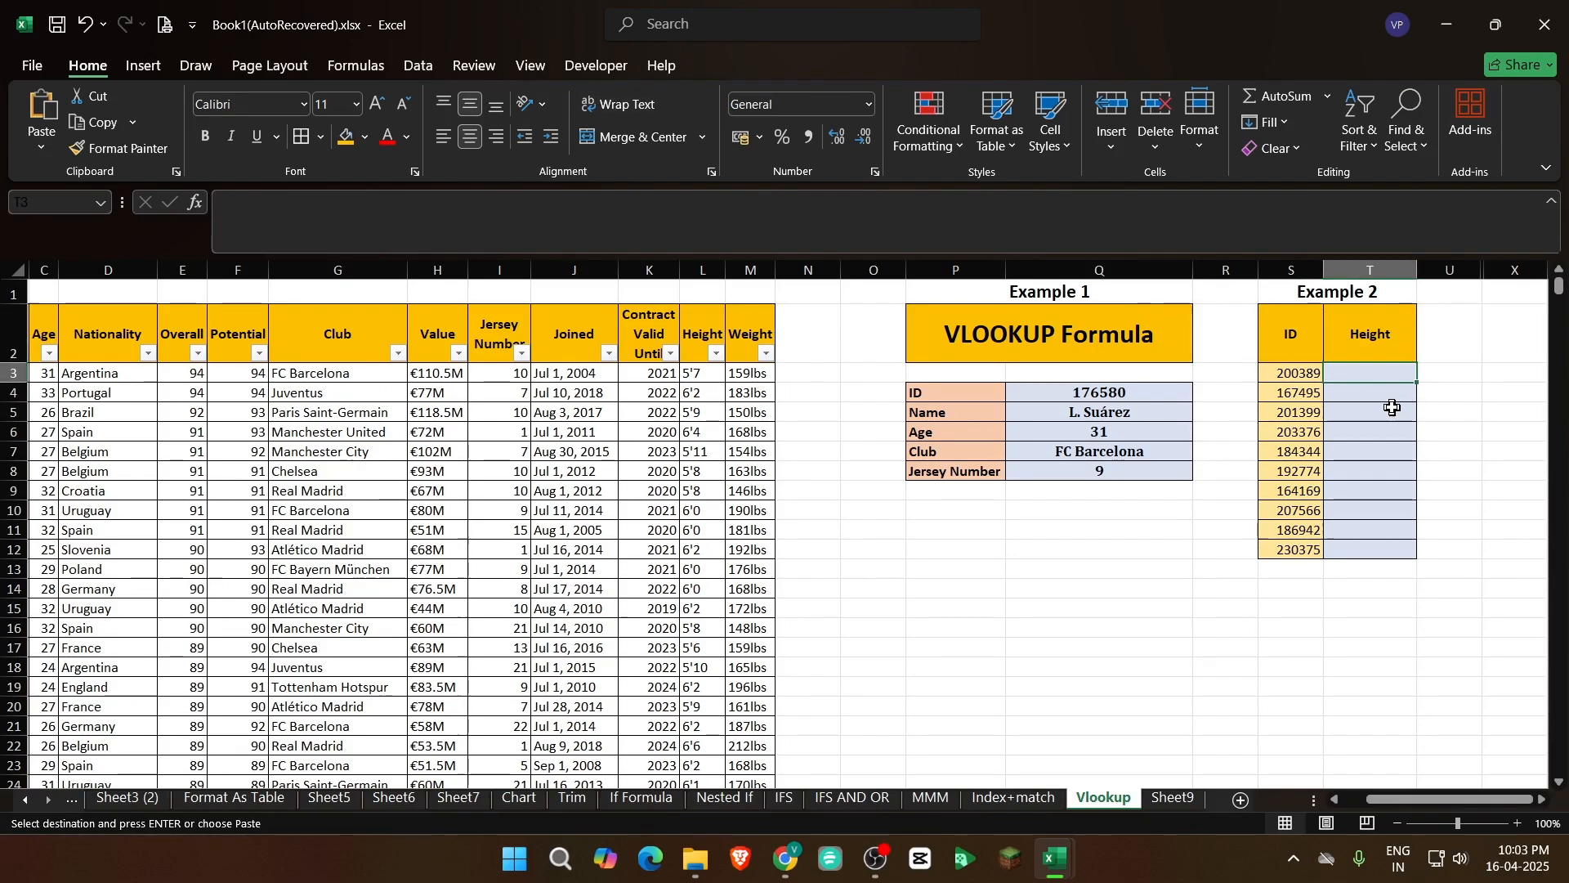
# Start a VLOOKUP formula in T3 with the ID in S3 as the lookup value
pyautogui.write('=')
pyautogui.press('BackSpace')
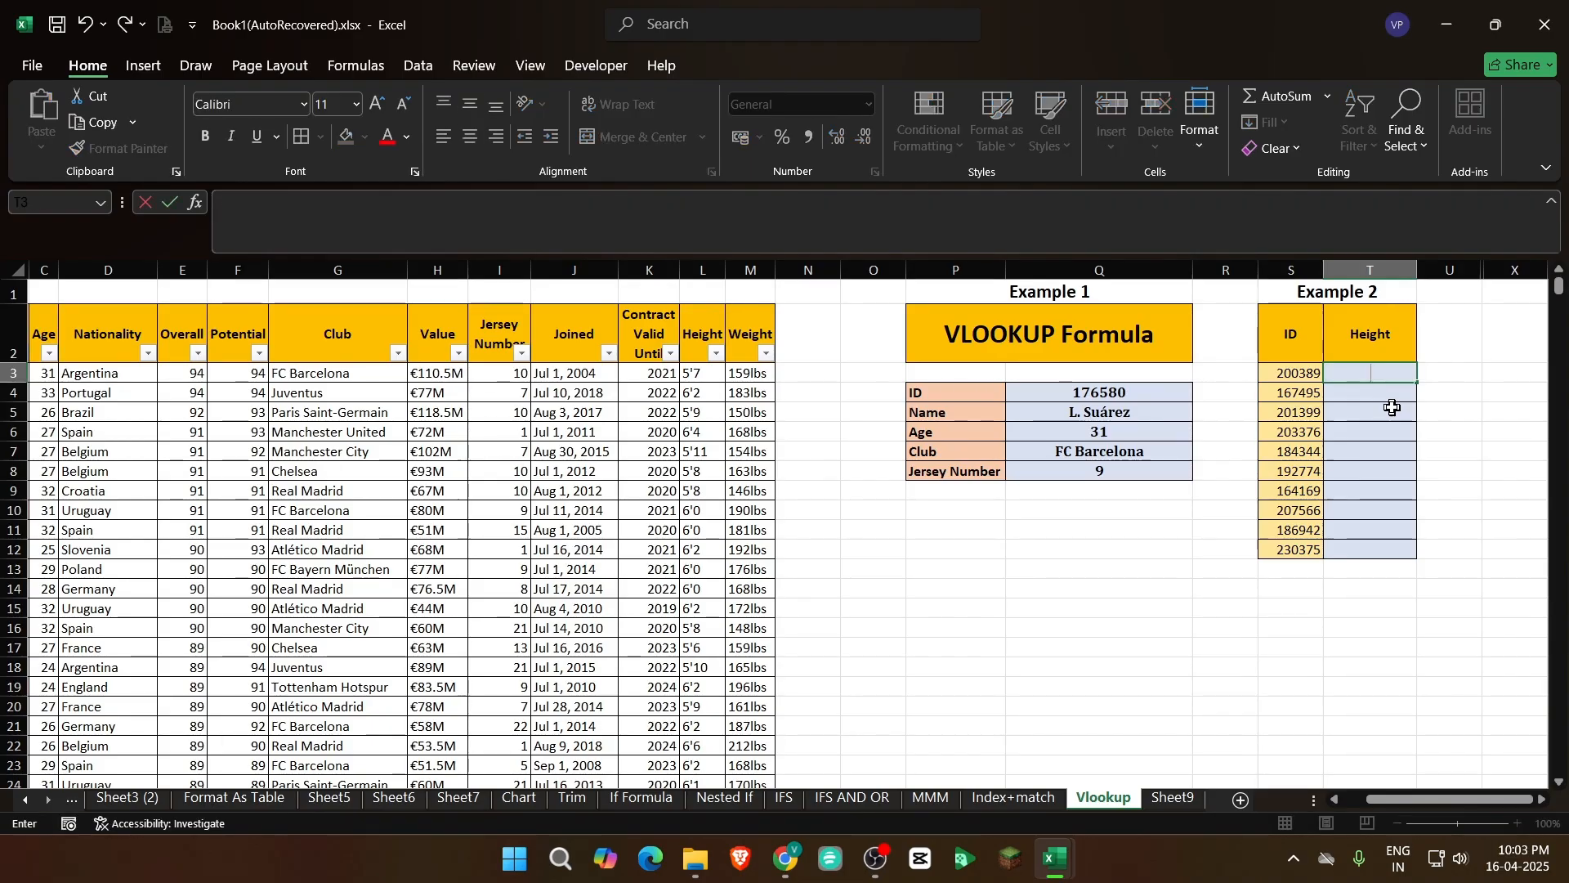
pyautogui.write('=vl')
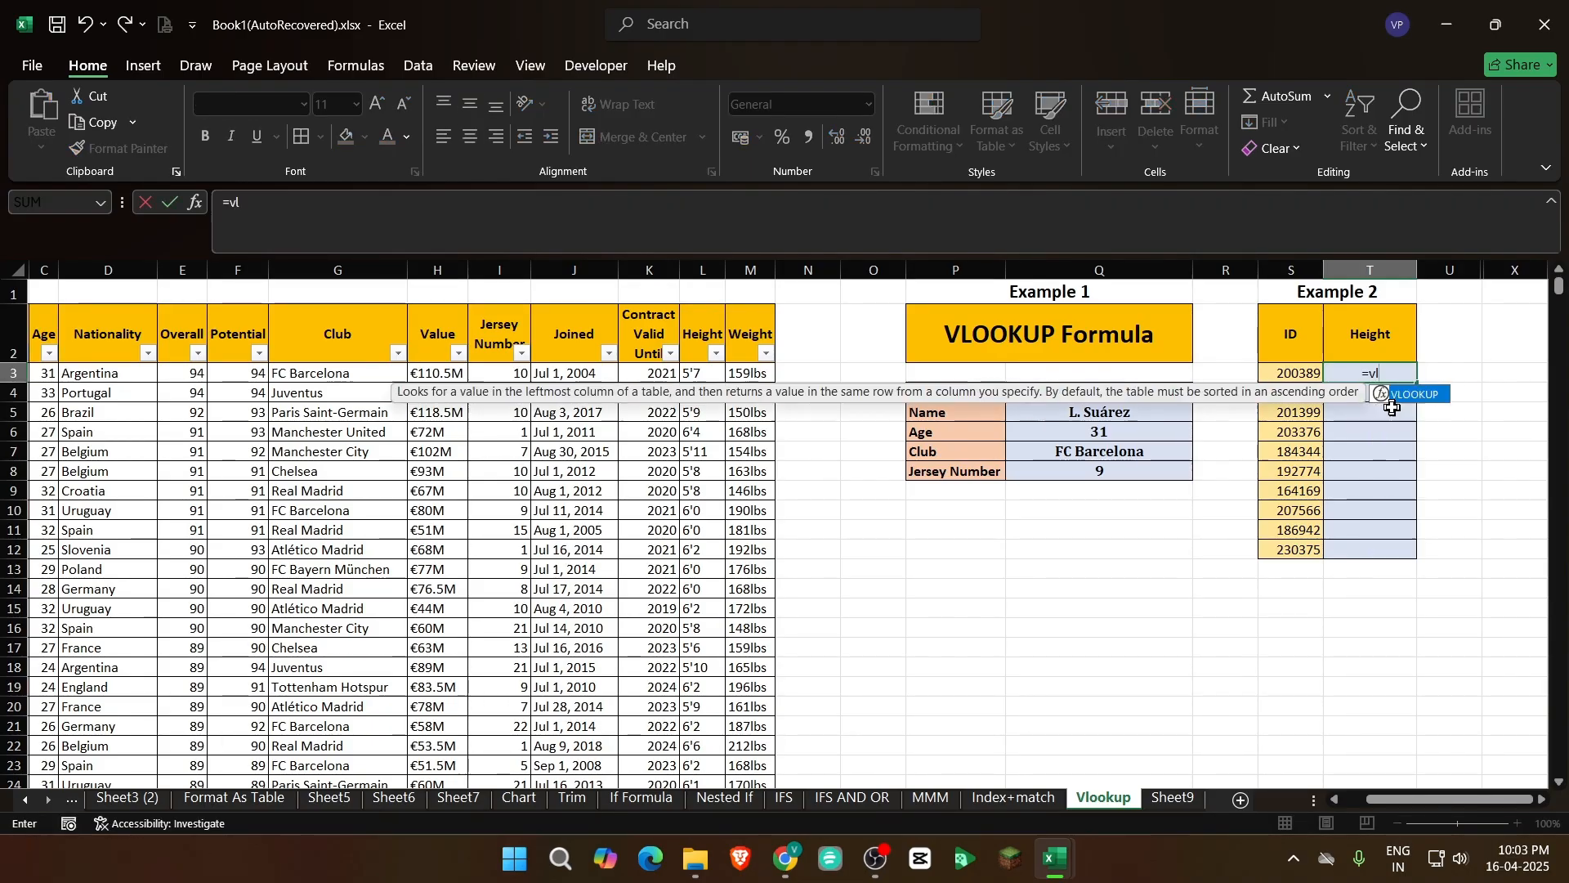
pyautogui.press('Tab')
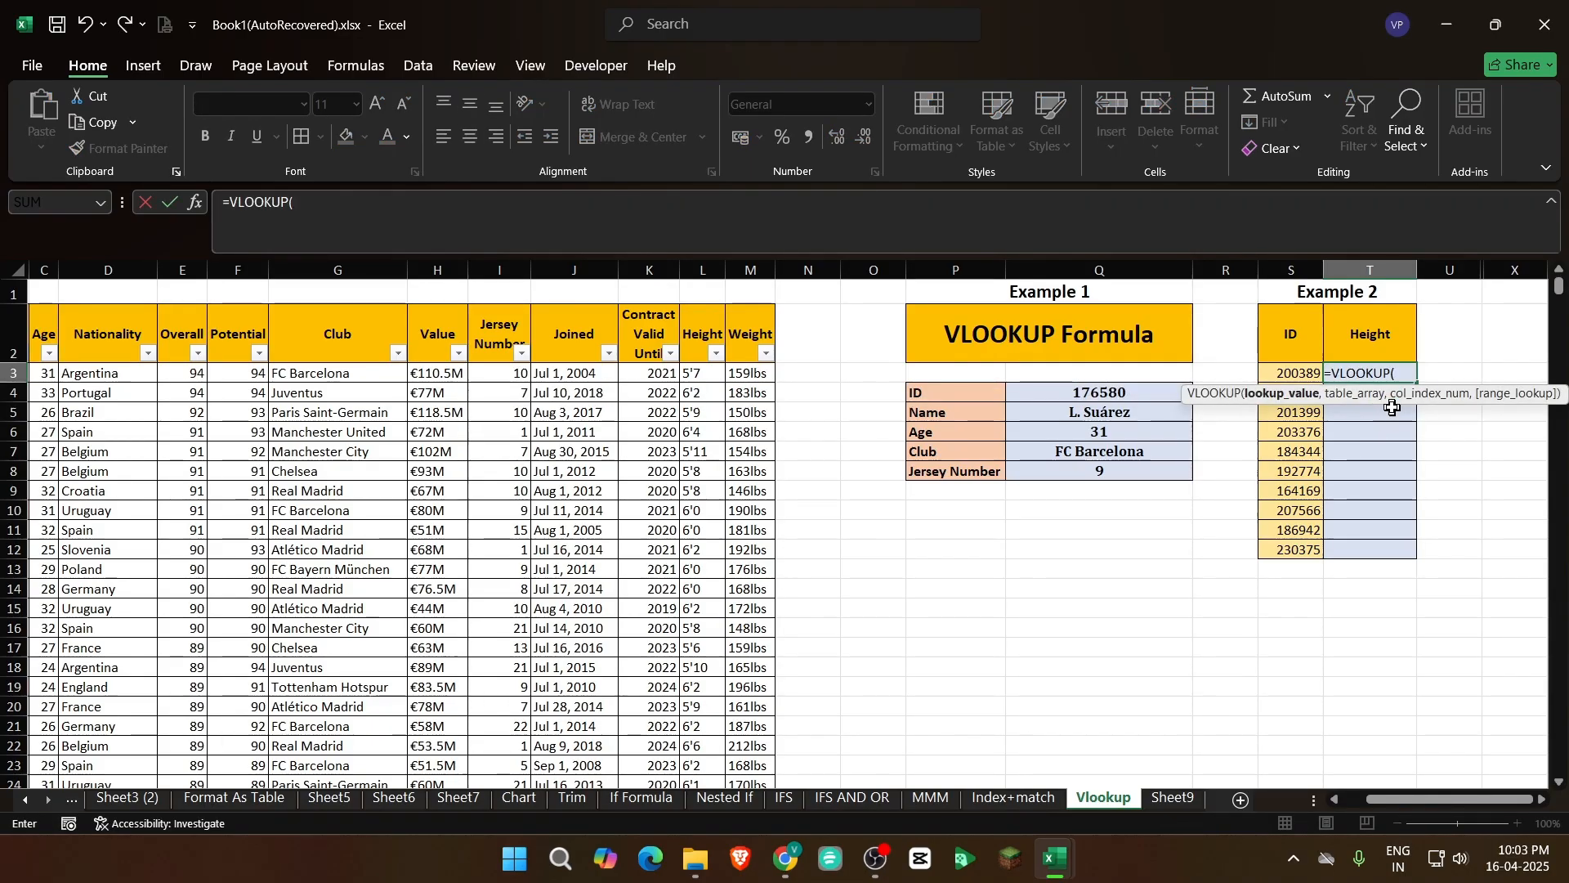
pyautogui.click(1286, 372)
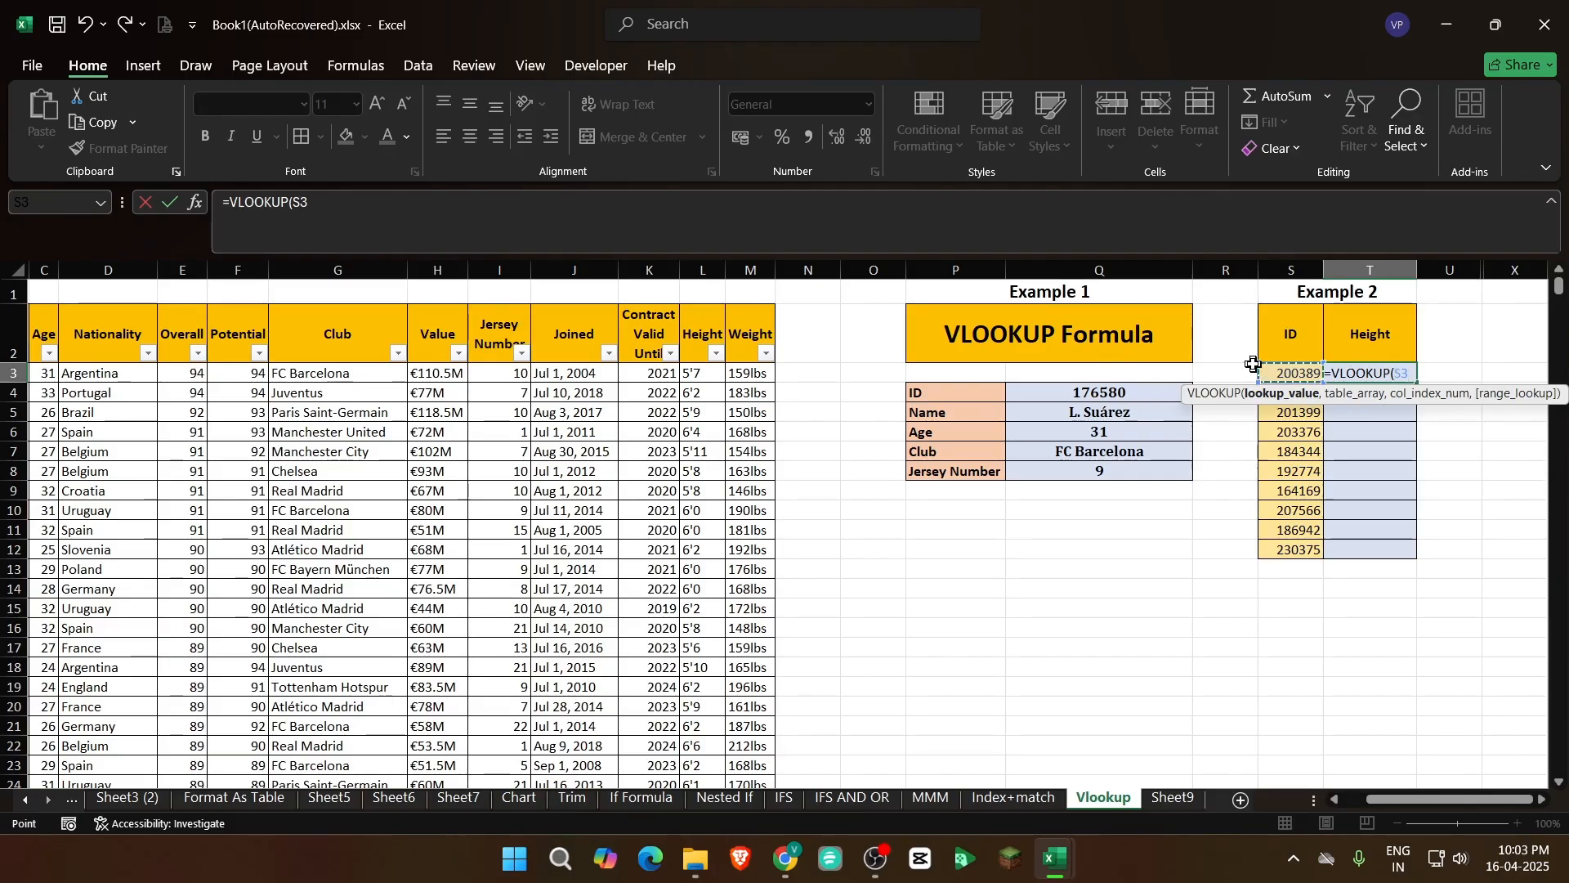
pyautogui.write(',')
# Set the formula's table array to the whole player table, A2:M18209
pyautogui.hscroll(-2, 1477, 801)
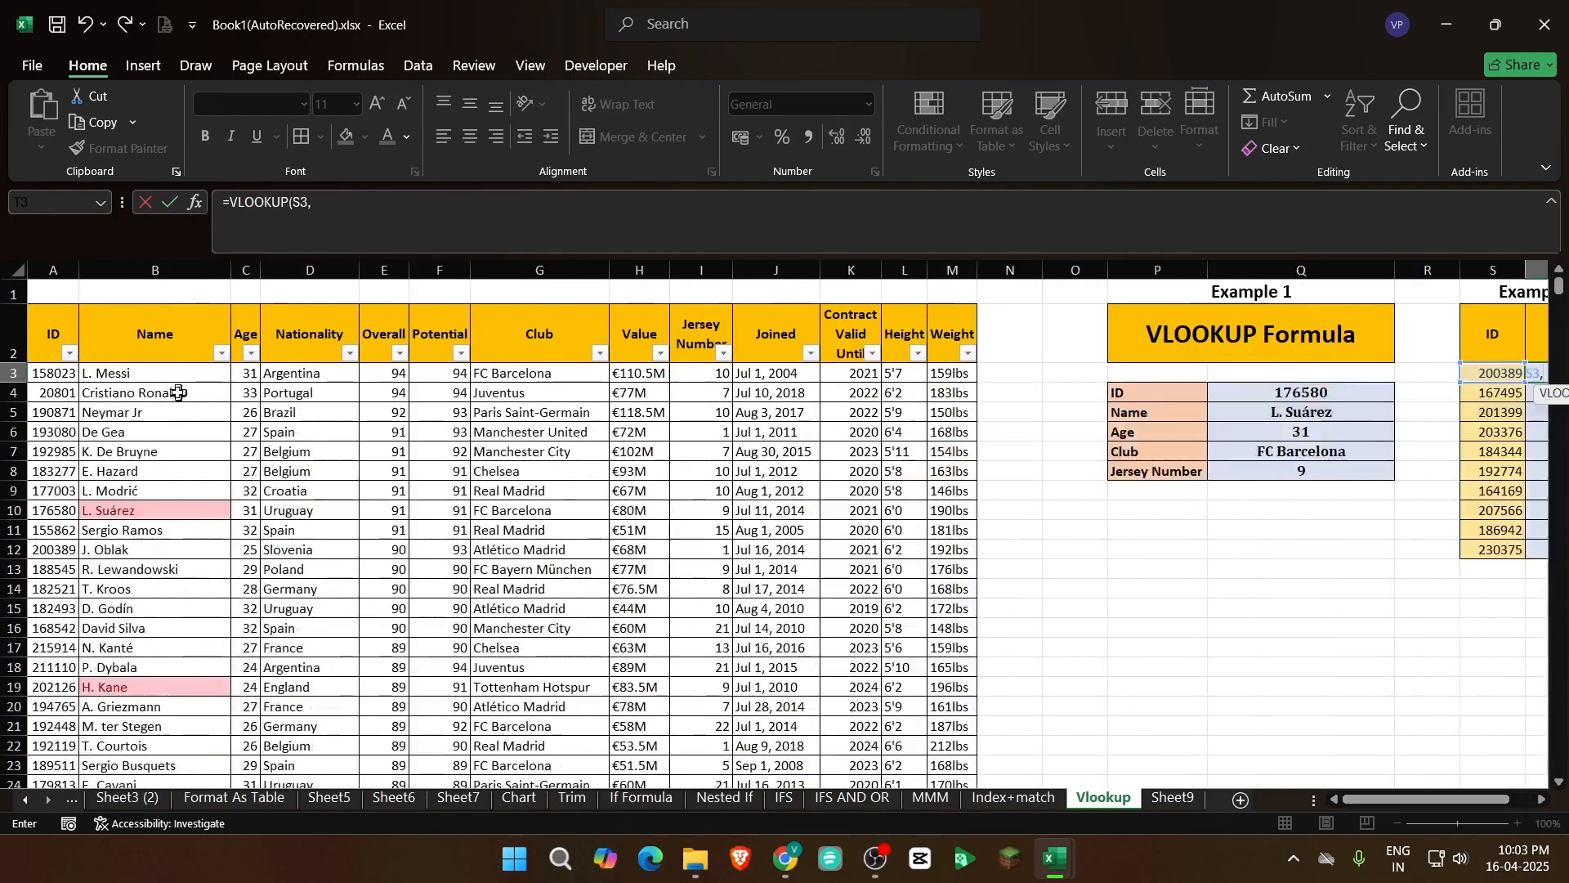
pyautogui.click(51, 338)
pyautogui.hotkey('ctrl', 'shift', 'Down')
pyautogui.hotkey('ctrl', 'shift', 'Right')
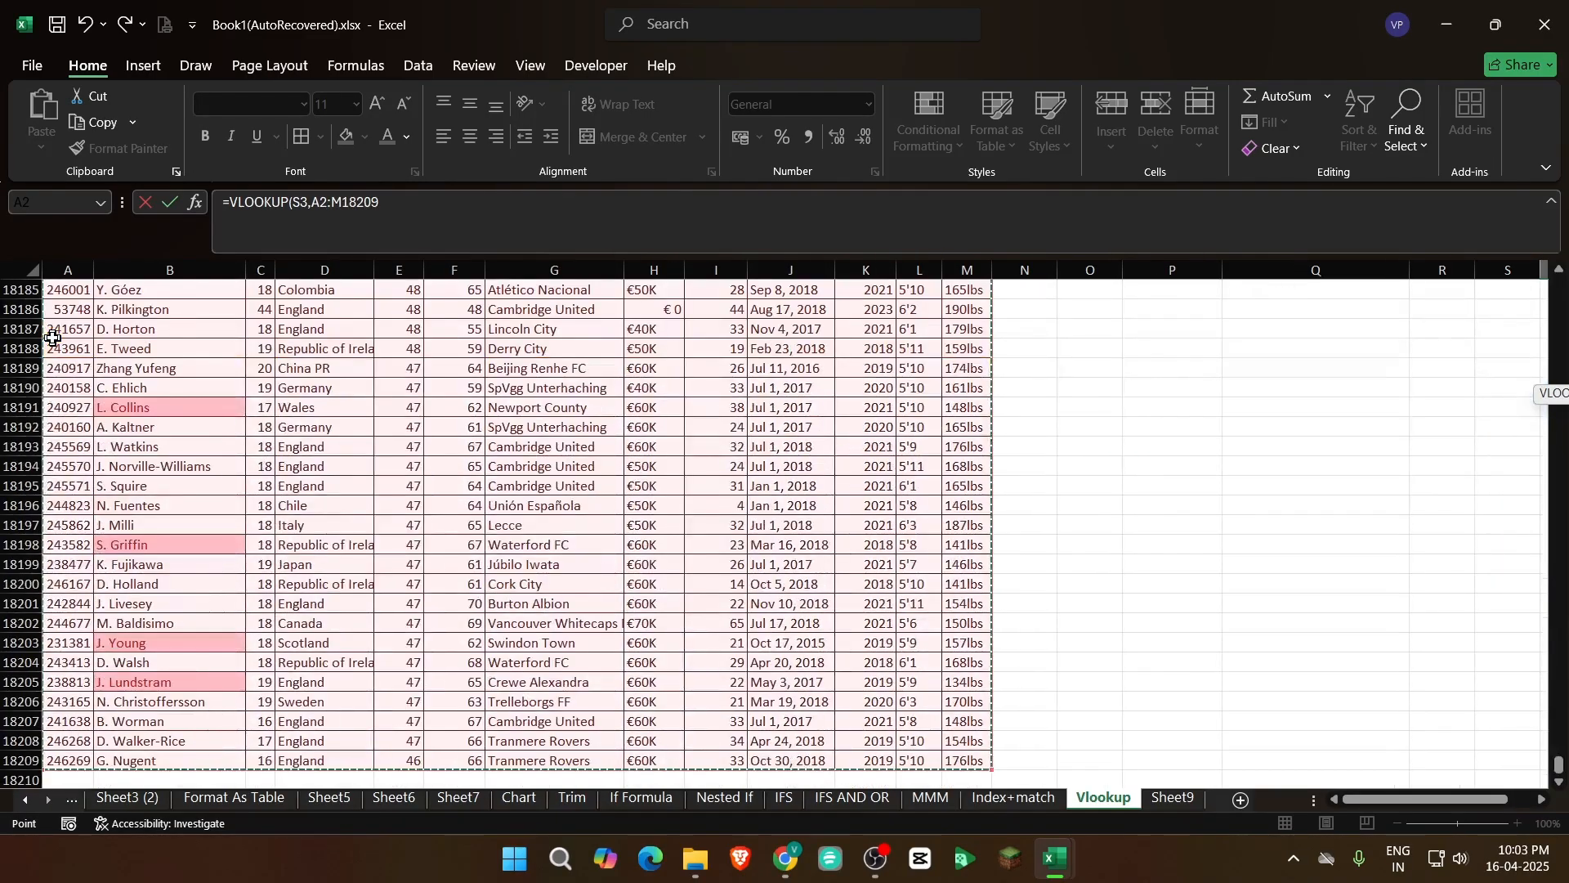
pyautogui.write(',')
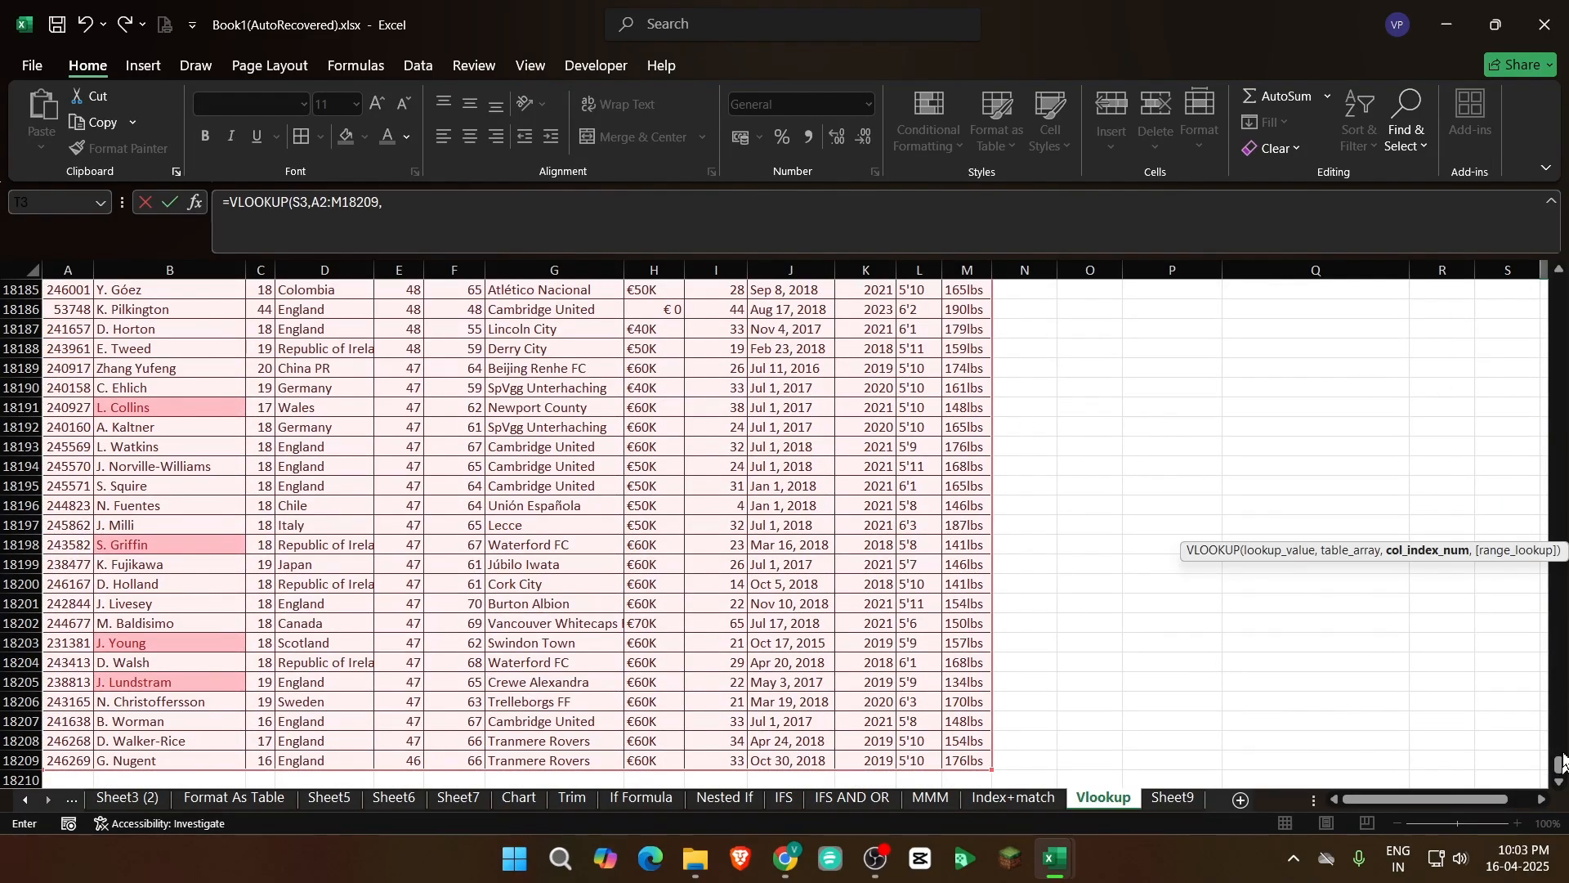
# Complete the T3 formula with column index 12 for Height and 0 for an exact match
pyautogui.moveTo(1562, 764); pyautogui.dragTo(1562, 168)
pyautogui.moveTo(1377, 803); pyautogui.dragTo(1399, 801)
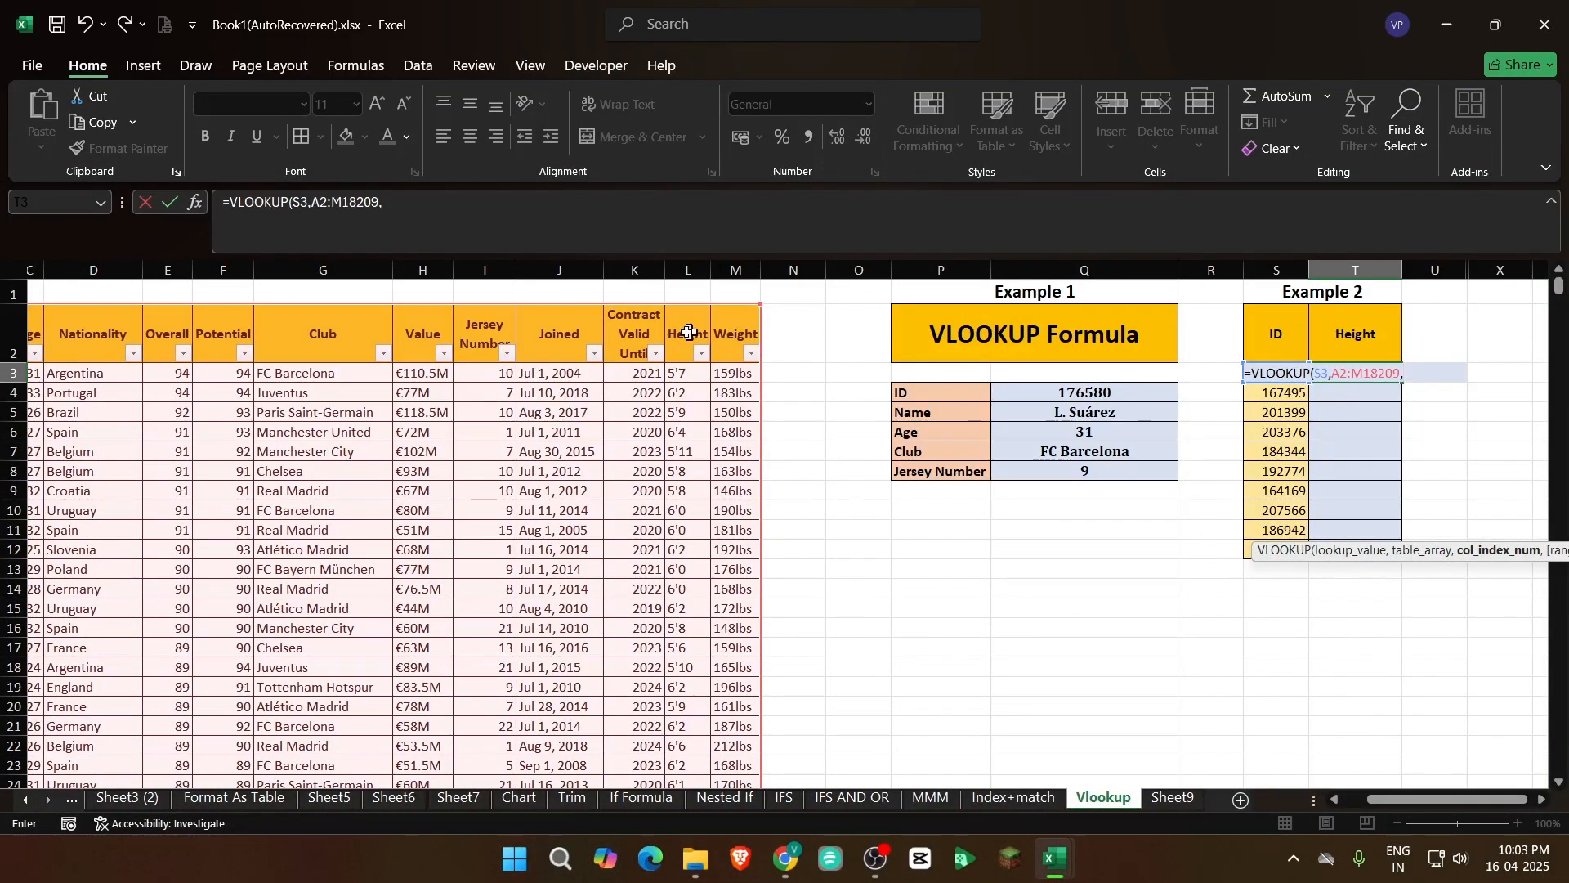
pyautogui.moveTo(1444, 801); pyautogui.dragTo(1420, 801)
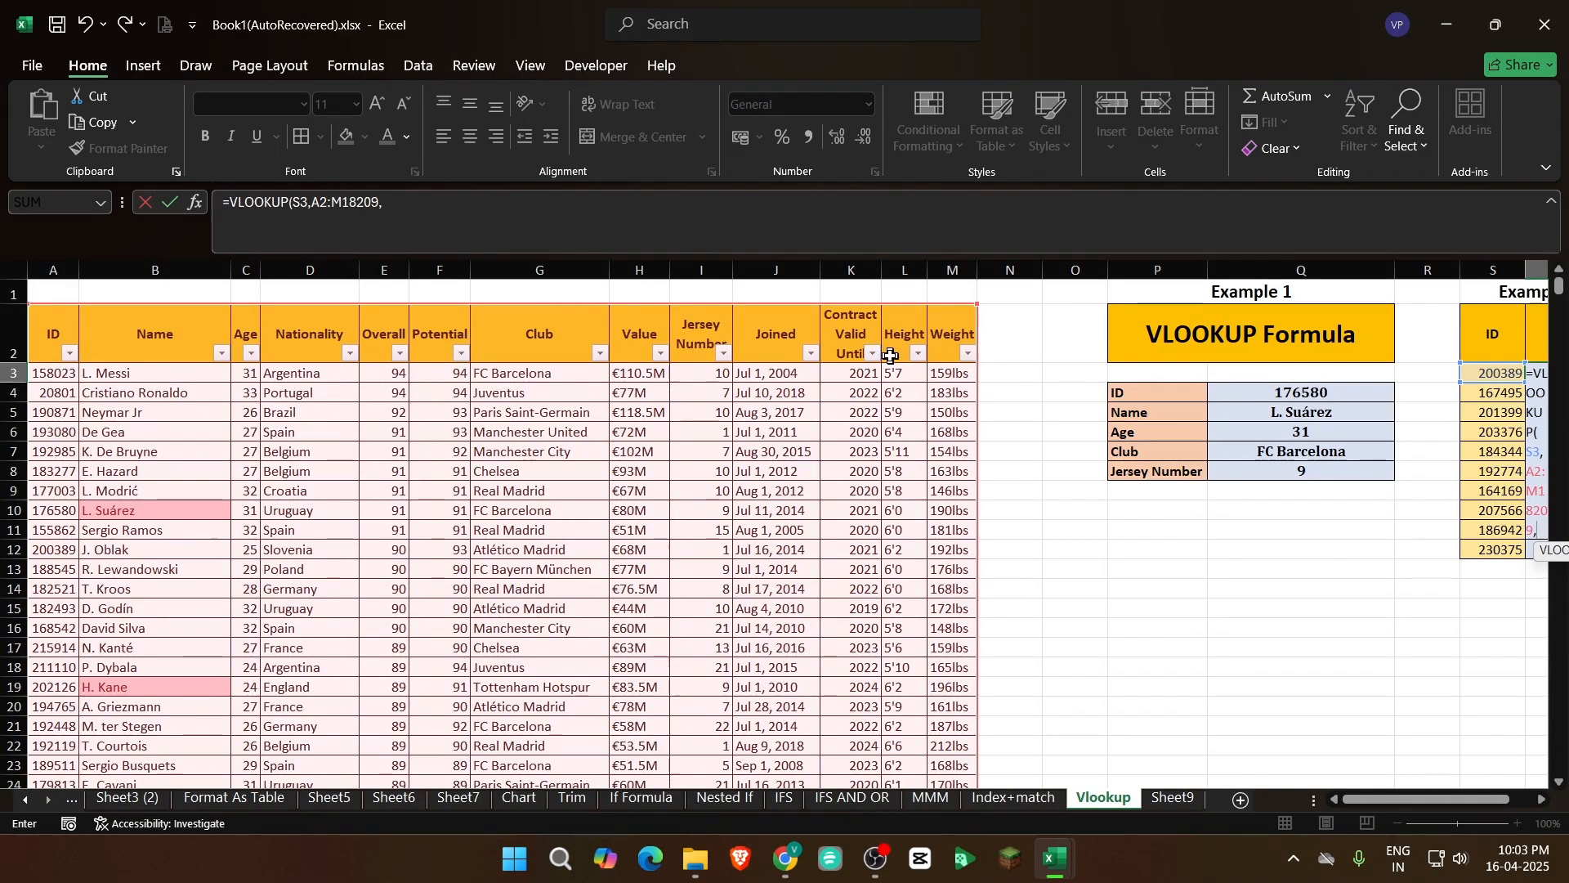
pyautogui.write('12,')
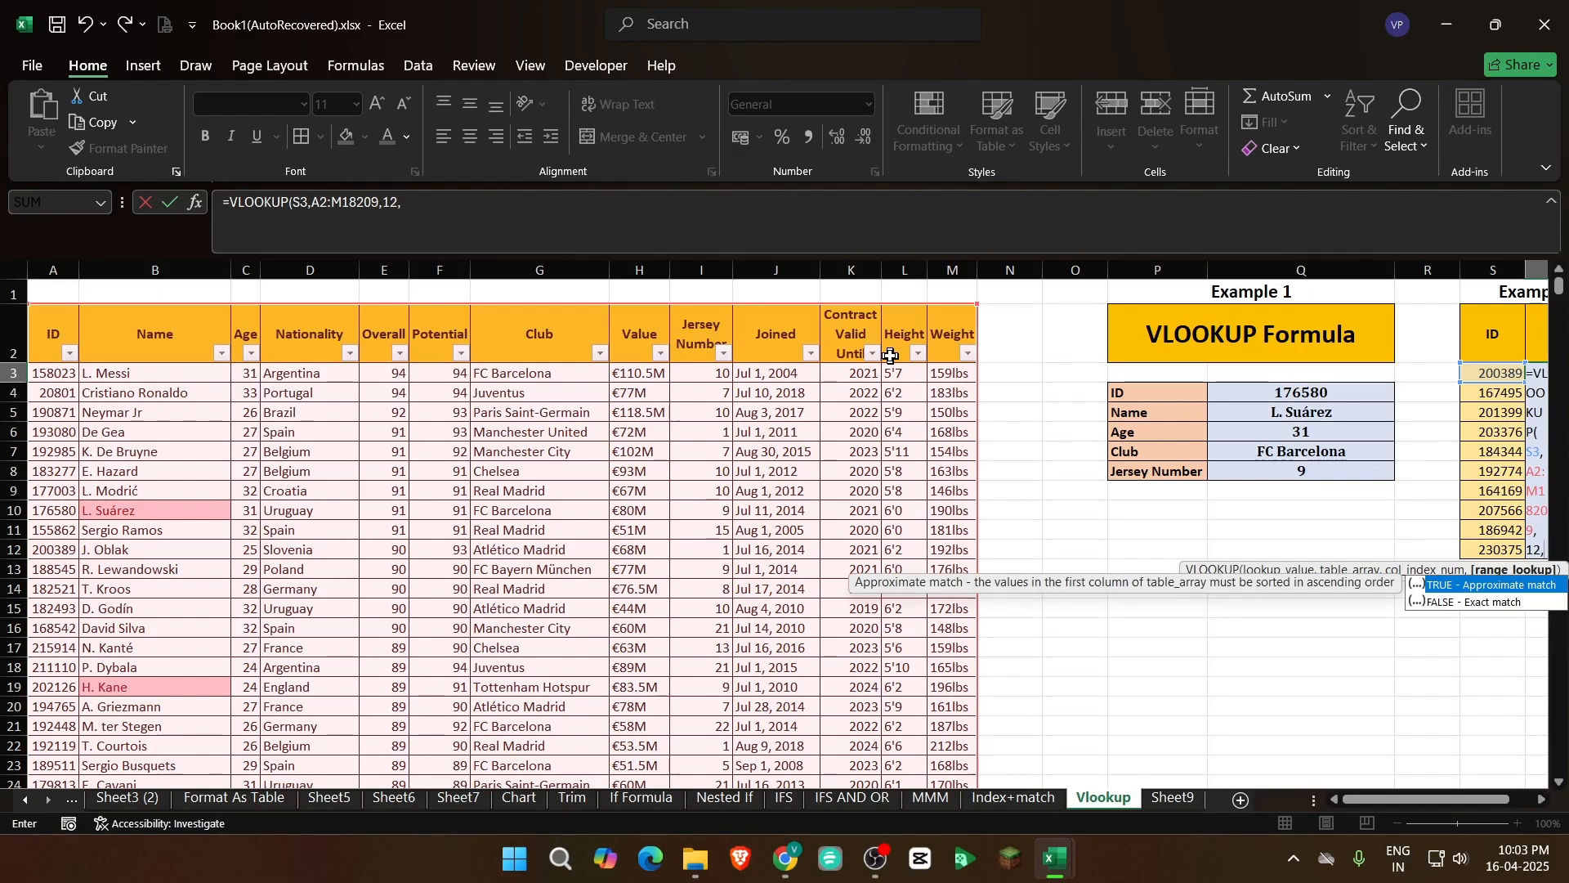
pyautogui.write('0)')
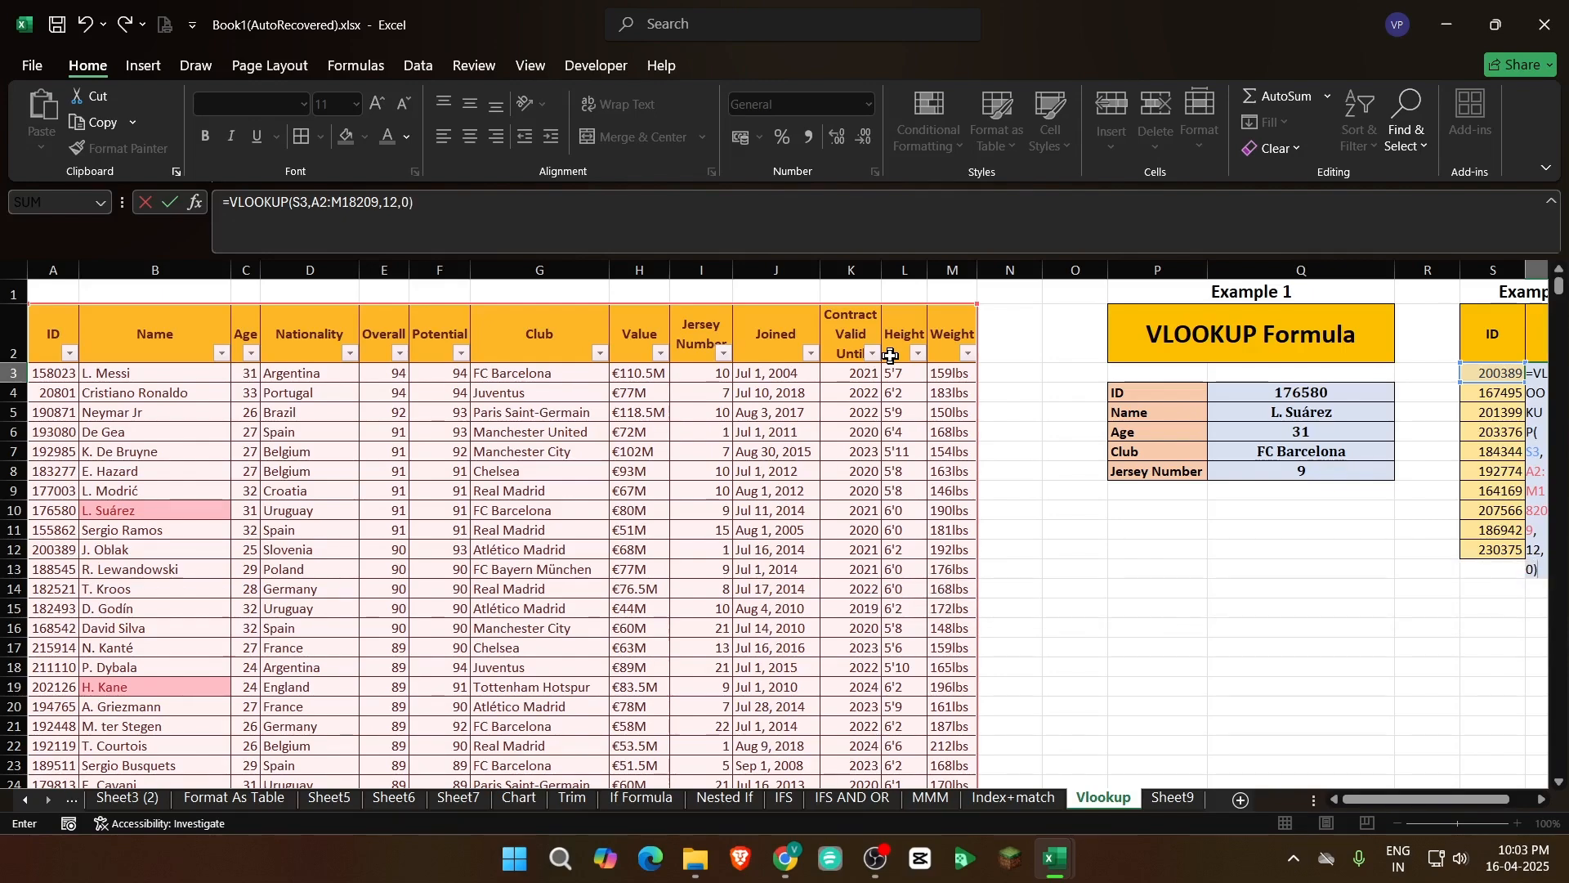
pyautogui.hotkey('ctrl', 'Return')
# Review the height returned in T3 against its ID in S3 and the table's Height column
pyautogui.click(1388, 433)
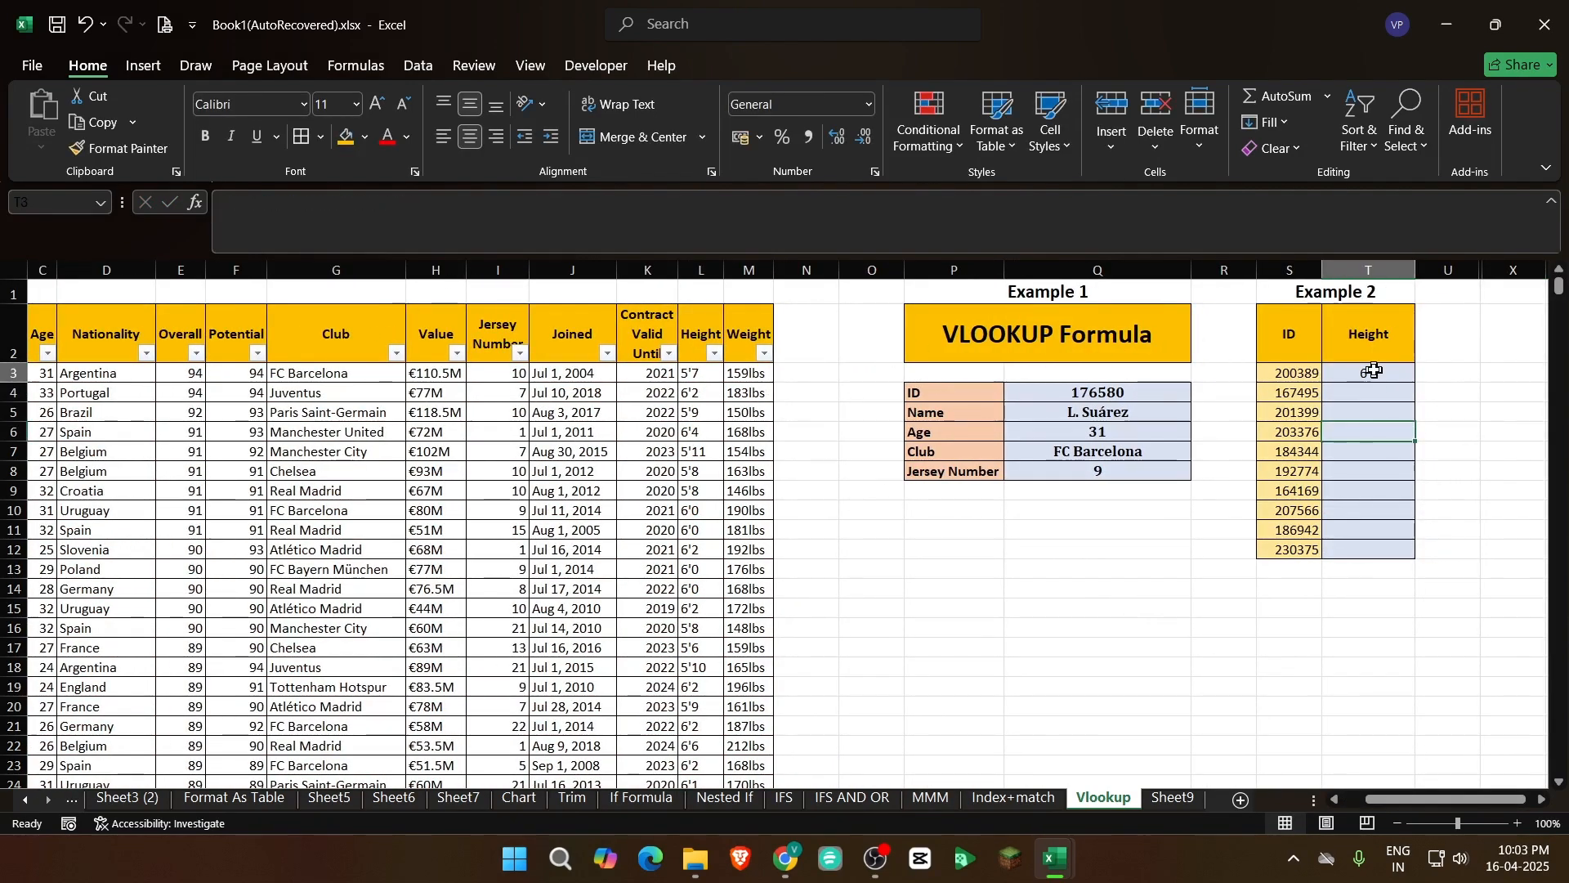
pyautogui.click(1373, 372)
pyautogui.click(694, 374)
pyautogui.click(701, 394)
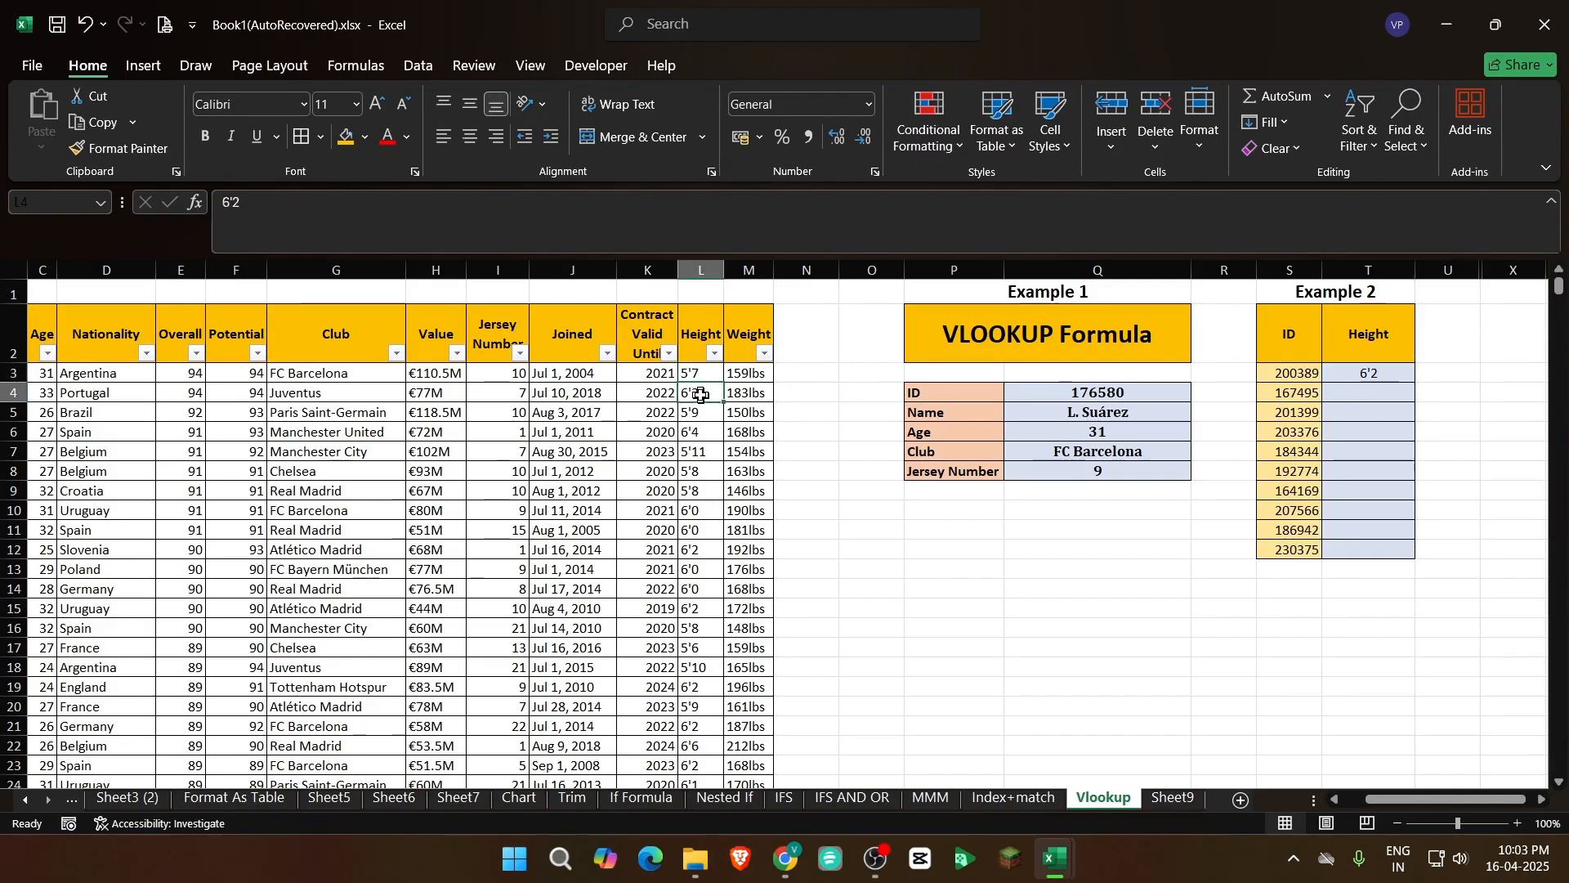
pyautogui.click(1368, 369)
pyautogui.press('Left')
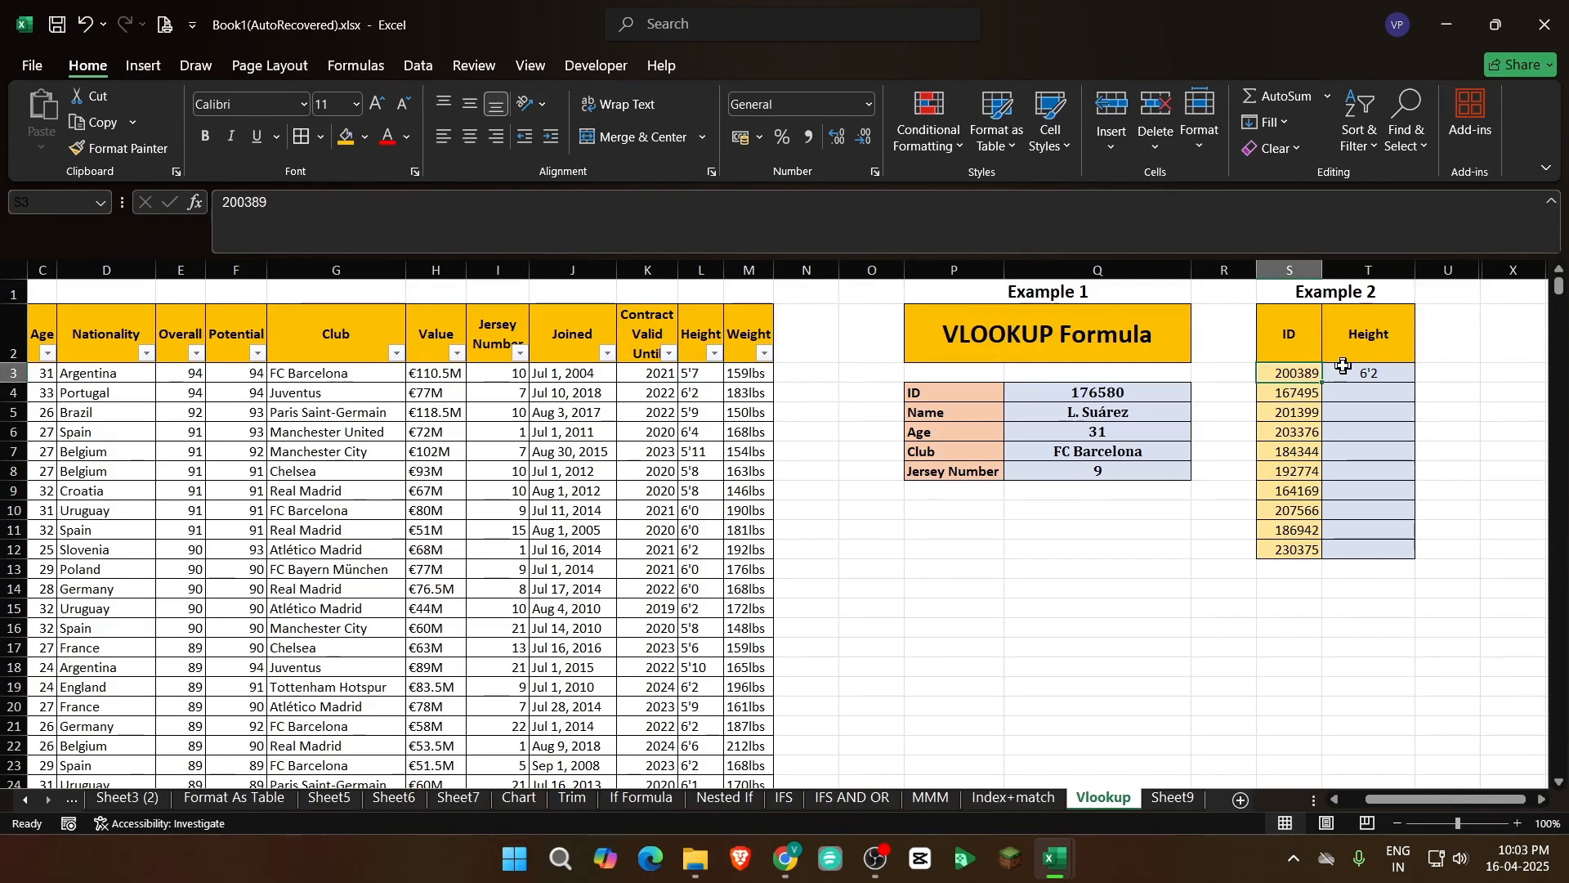
pyautogui.click(1345, 366)
pyautogui.moveTo(1307, 373); pyautogui.dragTo(1374, 373)
pyautogui.click(1373, 372)
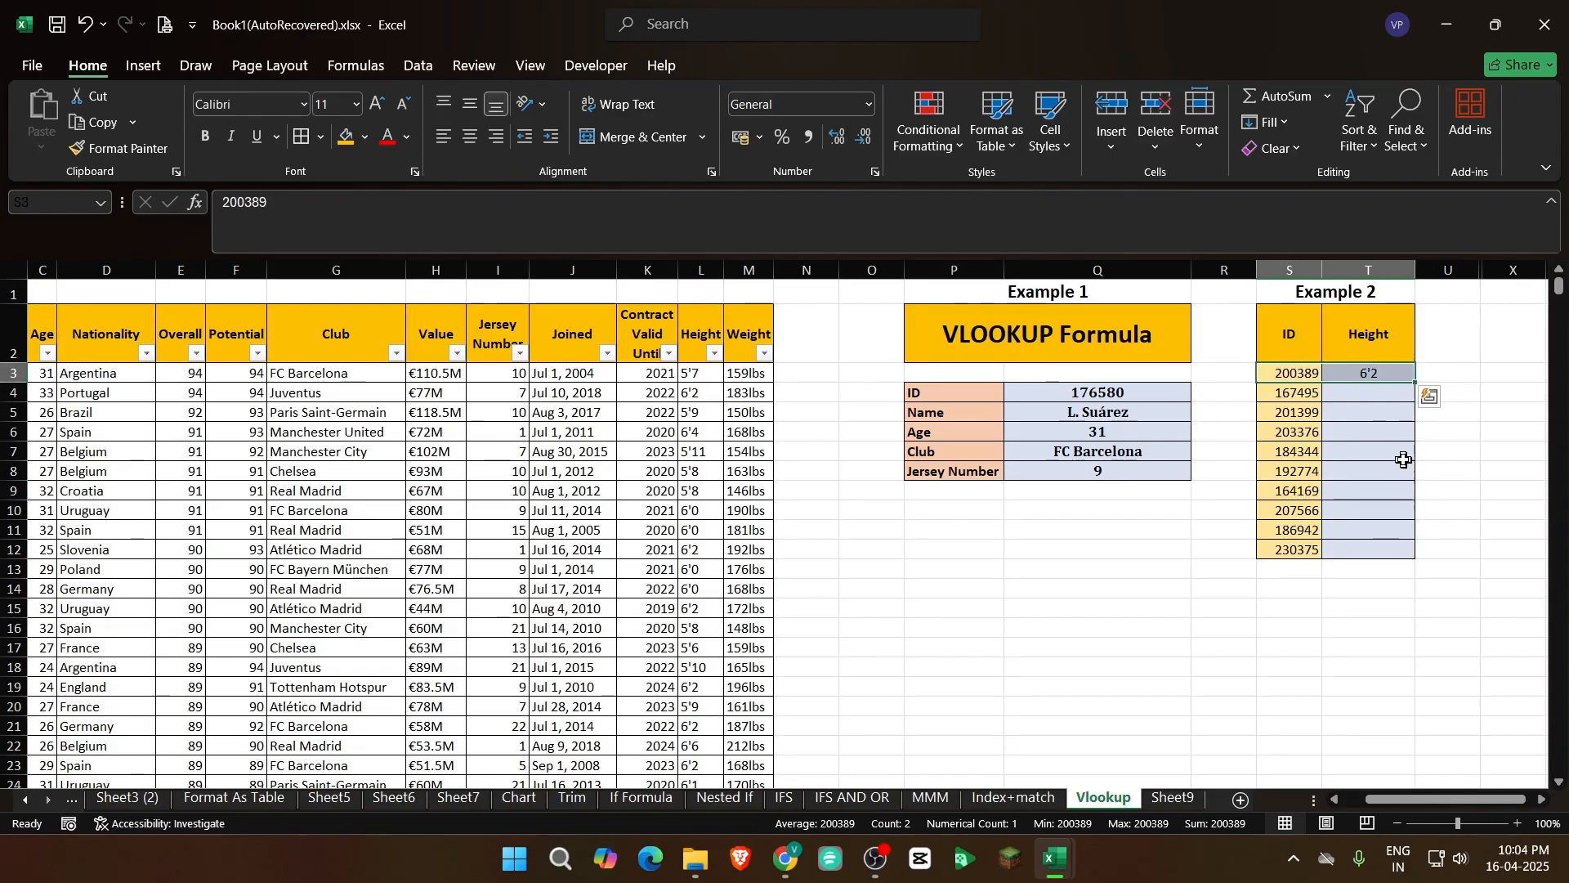
pyautogui.click(1382, 374)
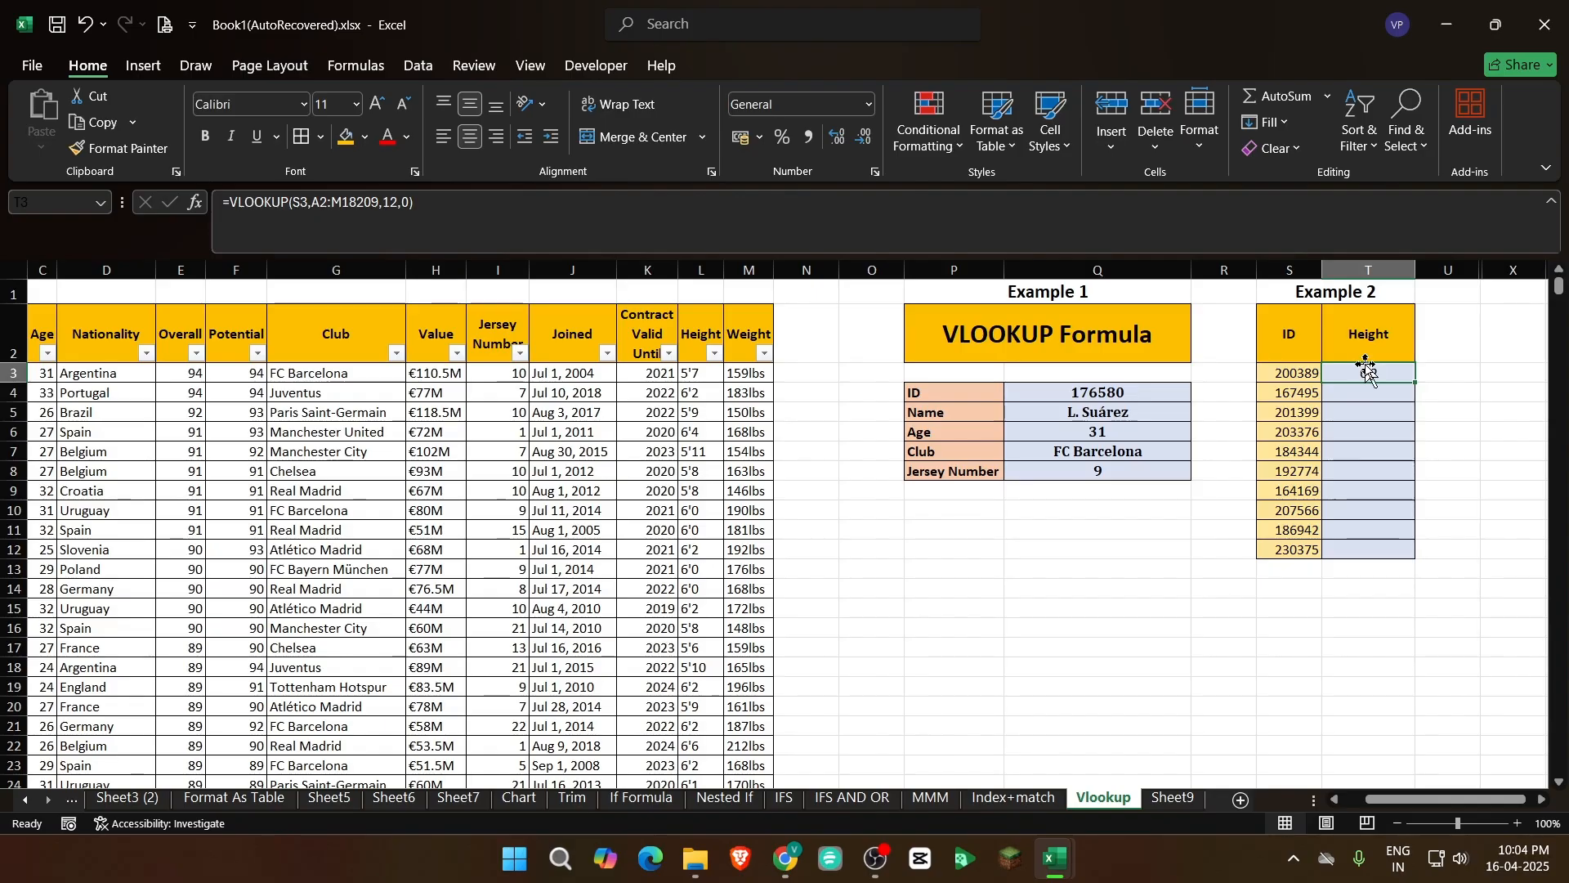
pyautogui.click(443, 206)
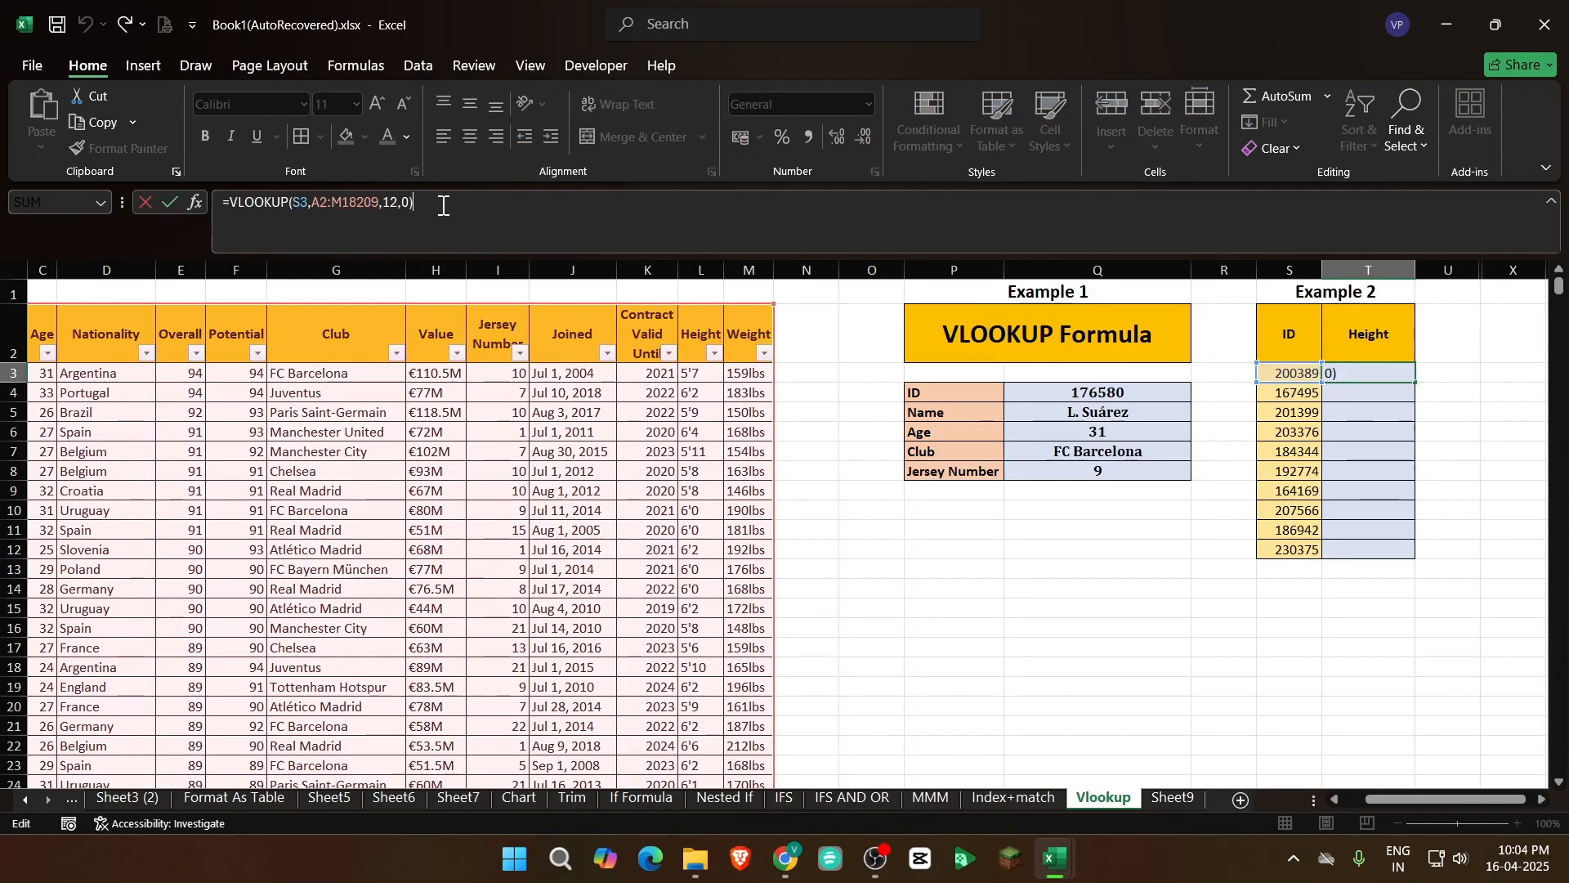
pyautogui.click(317, 204)
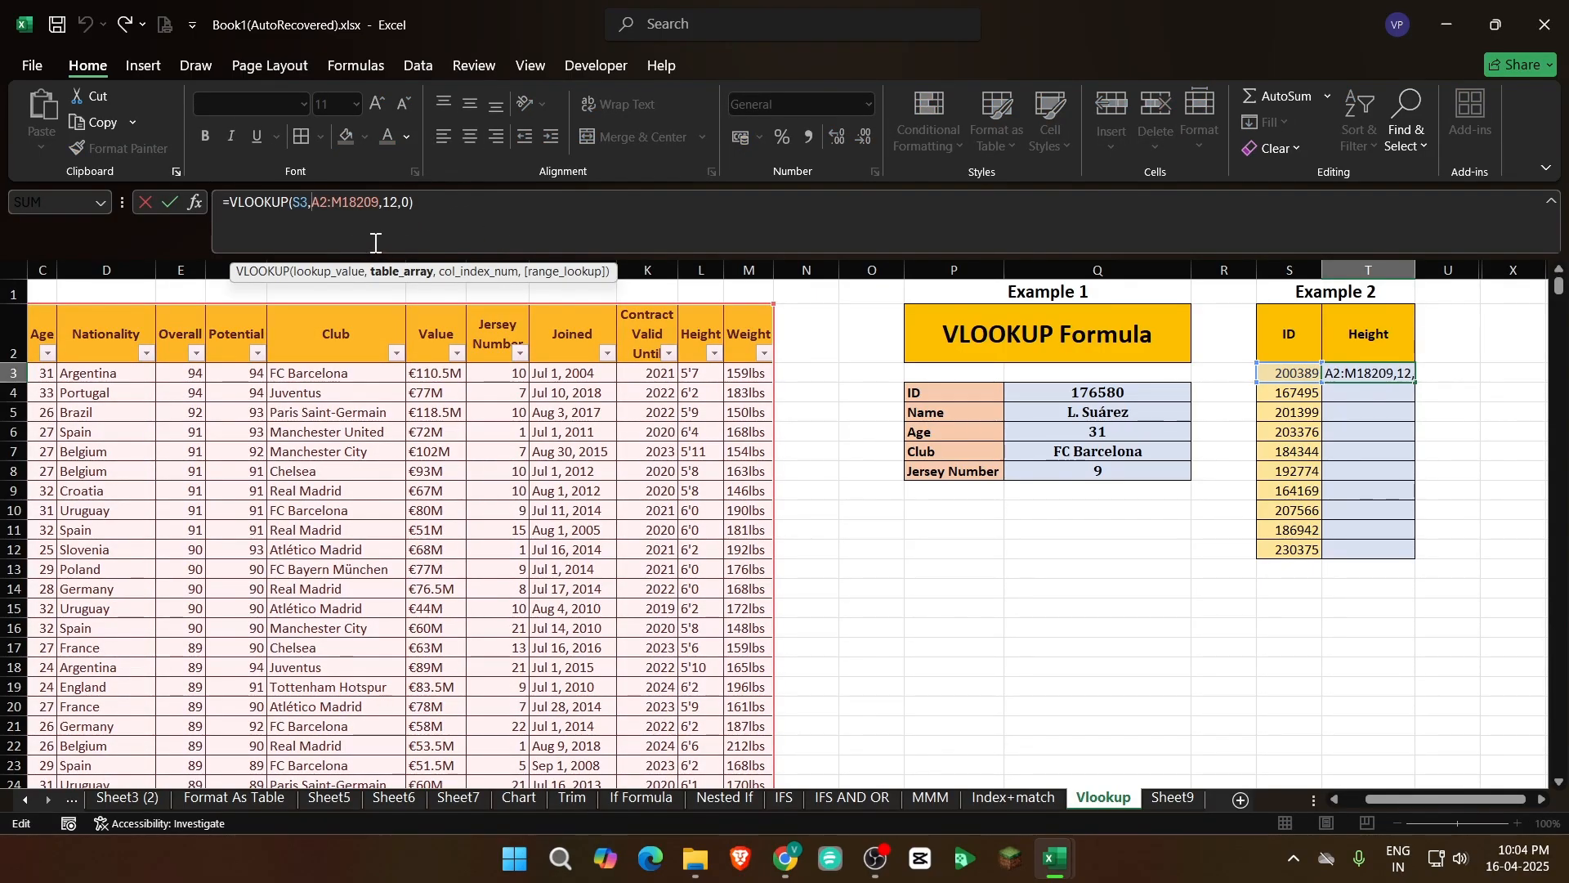
pyautogui.write('$A')
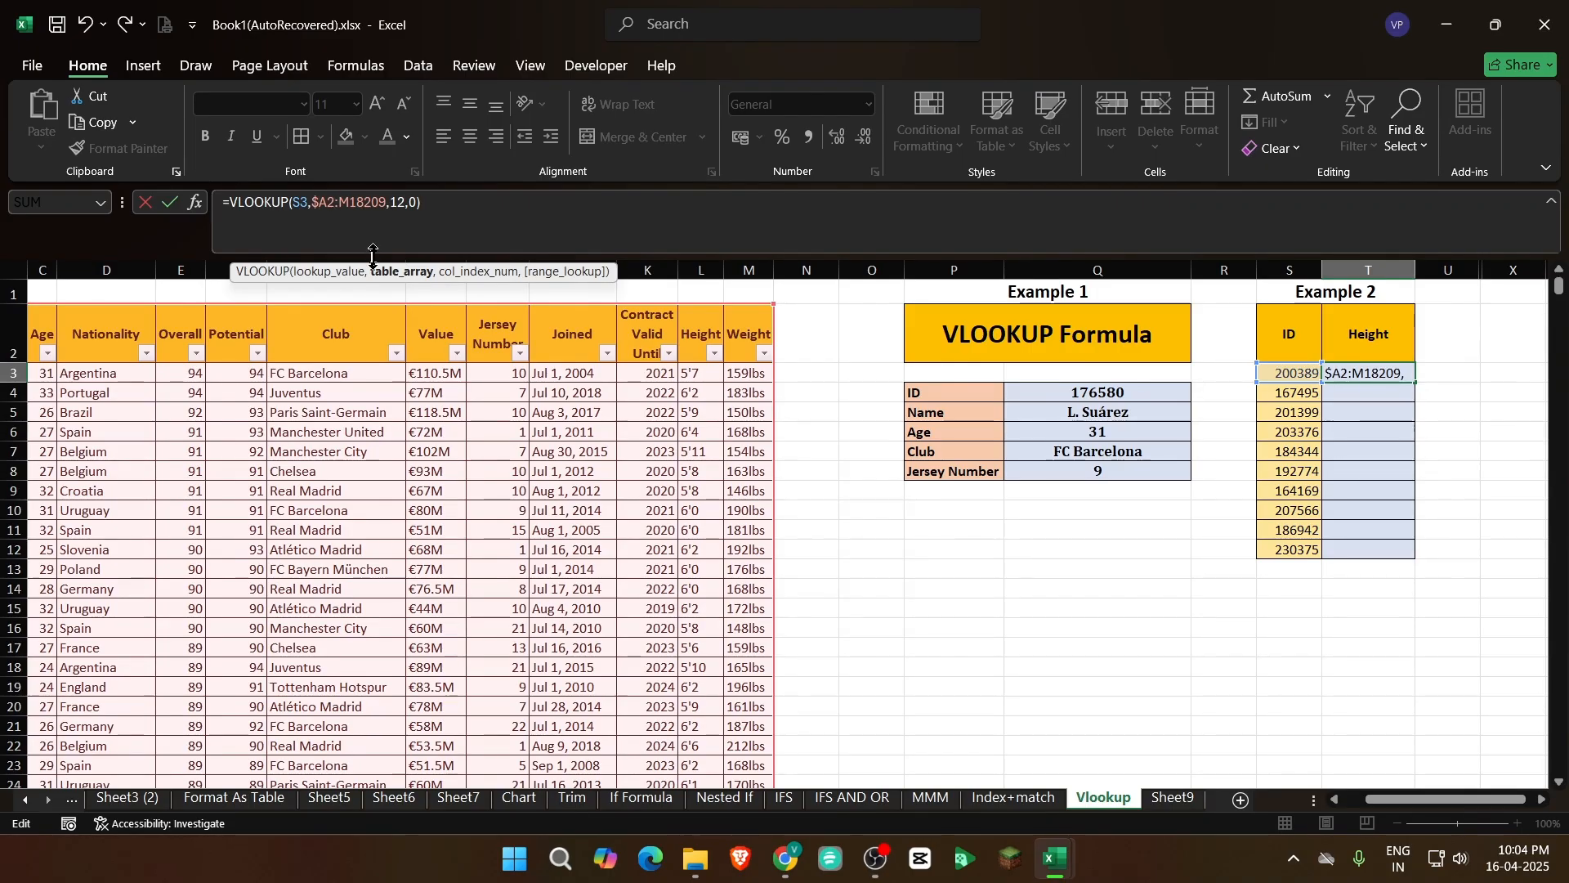
pyautogui.write('$')
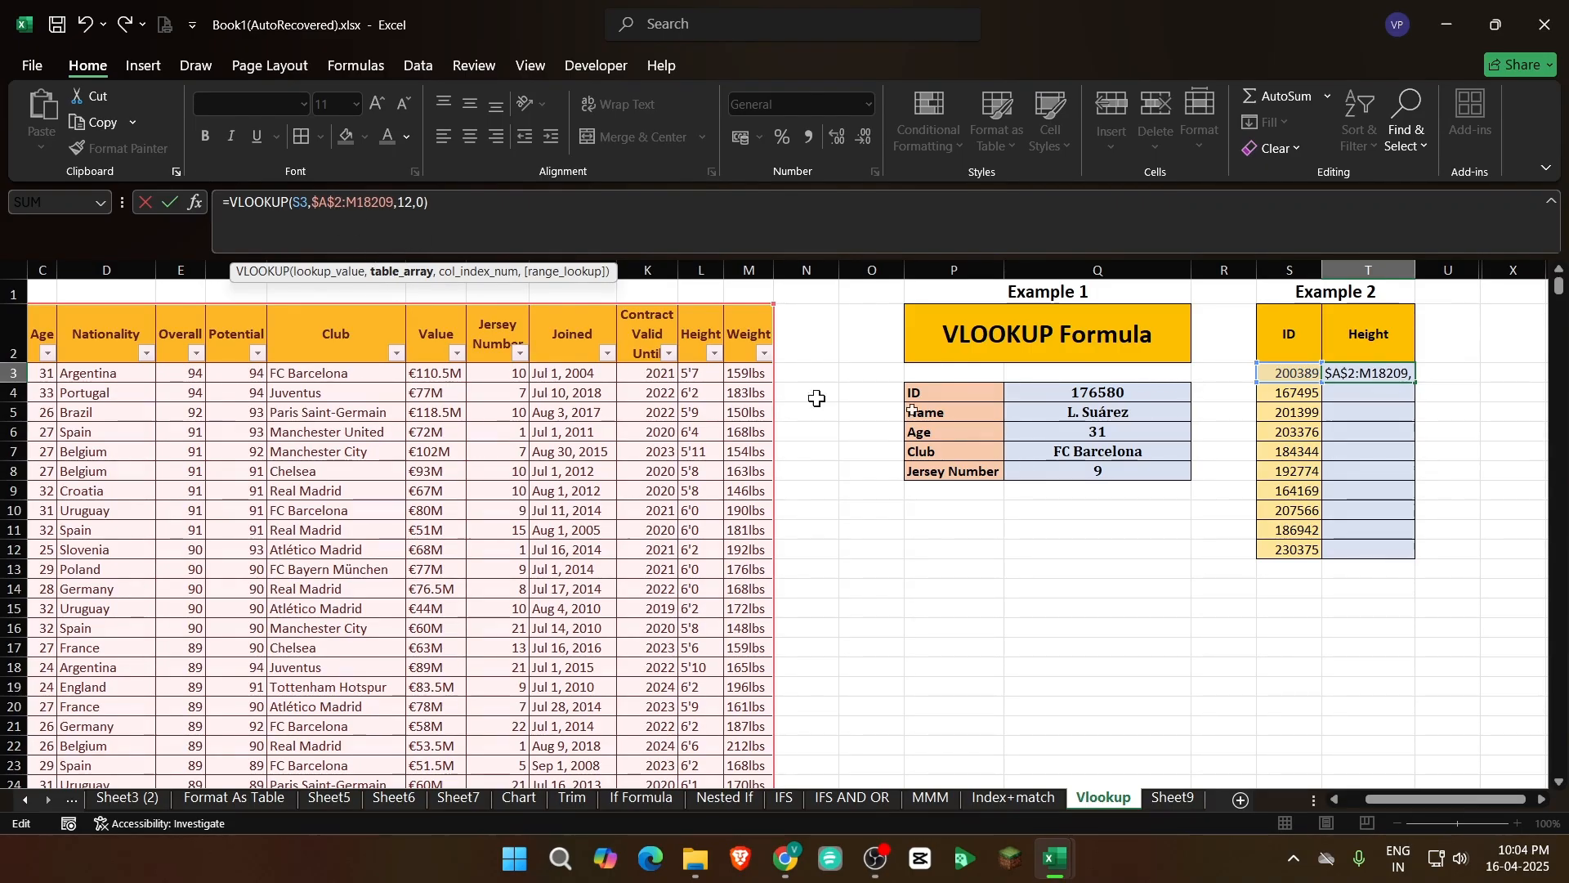
pyautogui.press('Escape')
# Make the table array in the T3 formula absolute as $A$2:$M$18209
pyautogui.moveTo(319, 208); pyautogui.dragTo(366, 202)
pyautogui.press('F4')
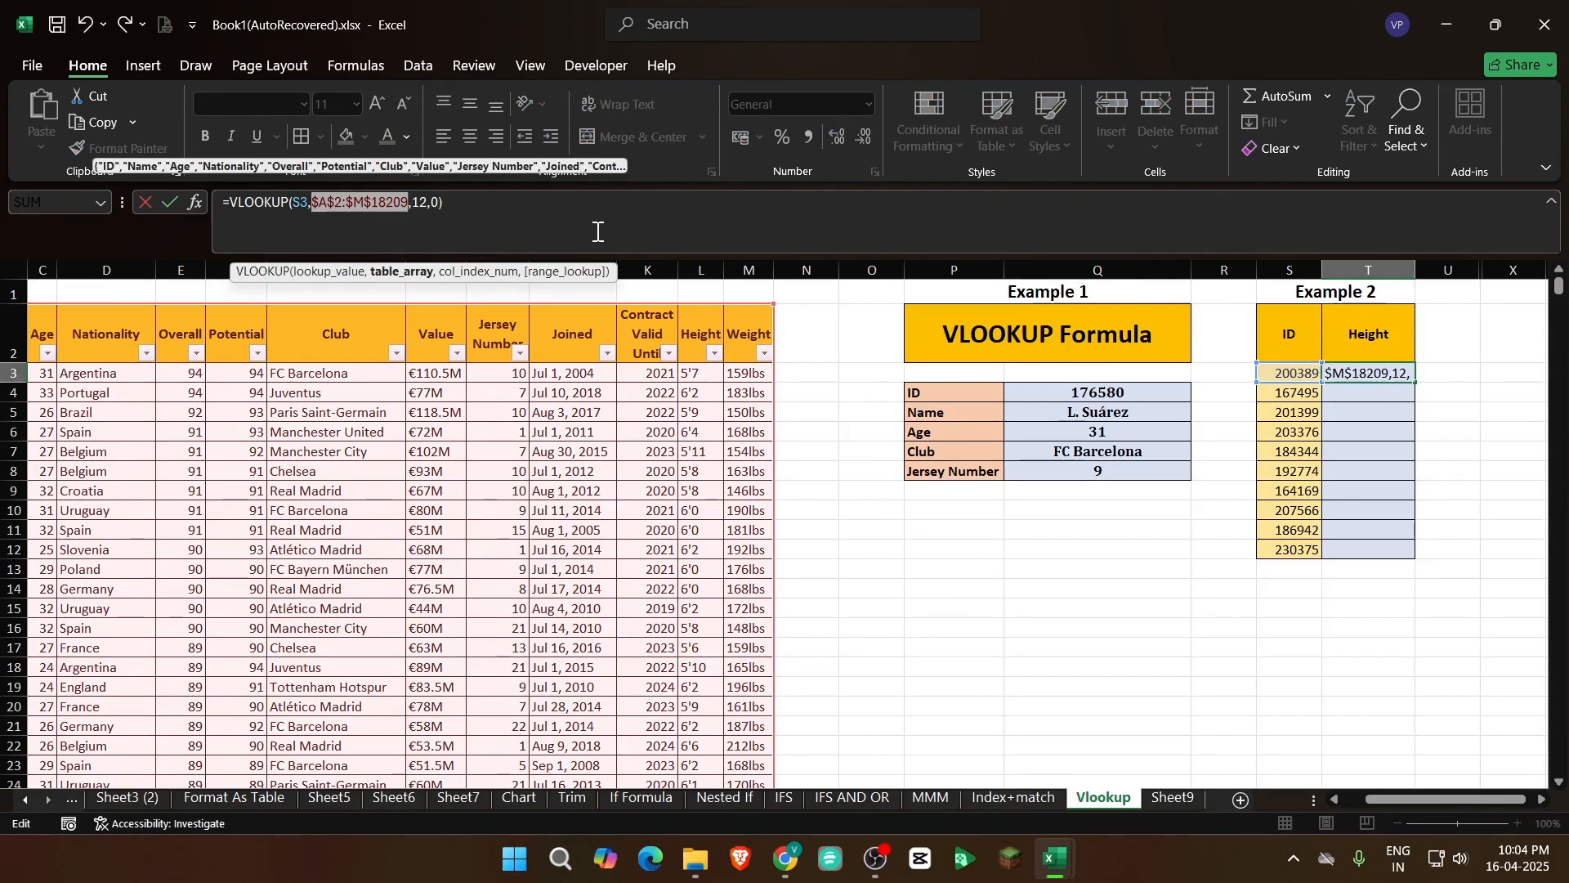
pyautogui.press('Return')
# Fill the height formula from T3 down to T12 for the remaining IDs
pyautogui.press('Up')
pyautogui.press('Left')
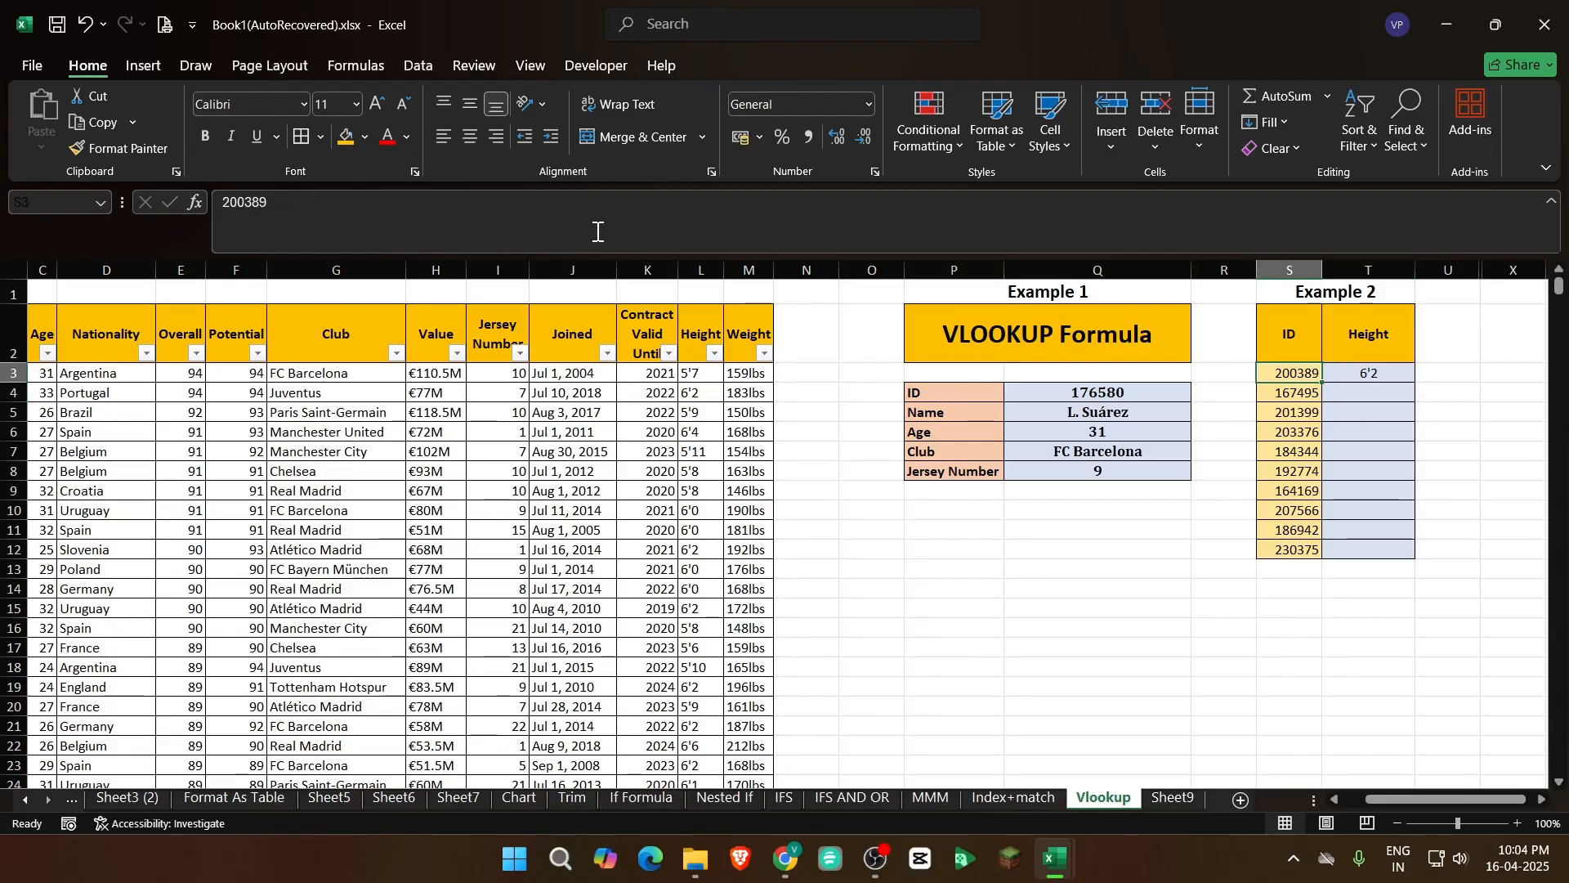
pyautogui.press('Right')
pyautogui.press('Left')
pyautogui.hotkey('ctrl', 'Down')
pyautogui.press('Right')
pyautogui.press('Up')
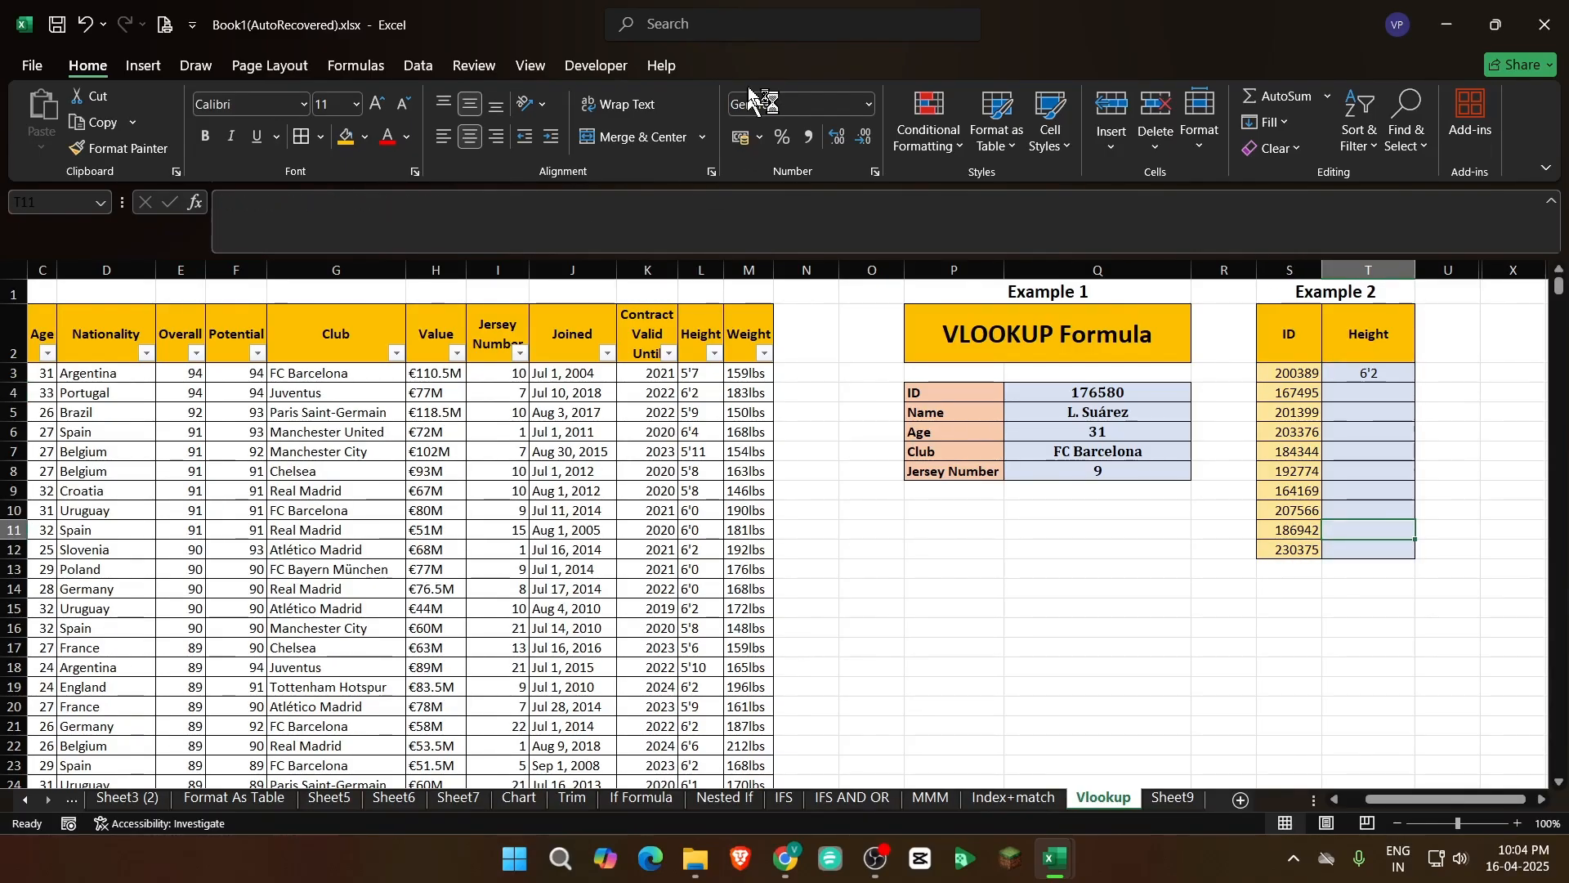
pyautogui.click(1393, 374)
pyautogui.moveTo(1413, 382); pyautogui.dragTo(1423, 554)
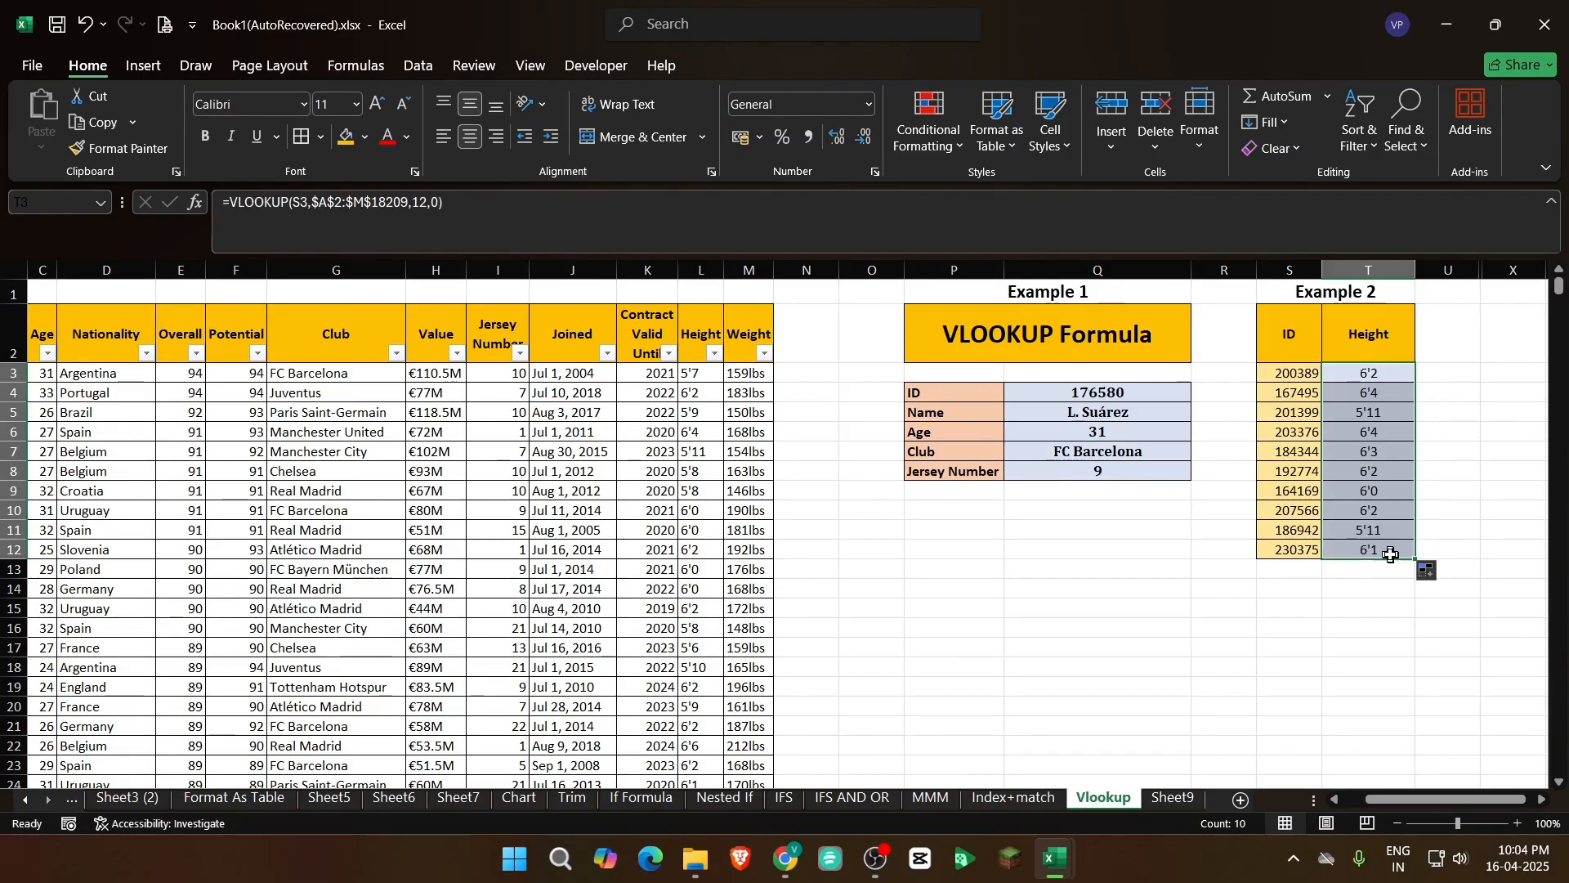
# Inspect the filled VLOOKUP formula in T8 and the ID it refers to in S8
pyautogui.click(1370, 472)
pyautogui.doubleClick(1370, 471)
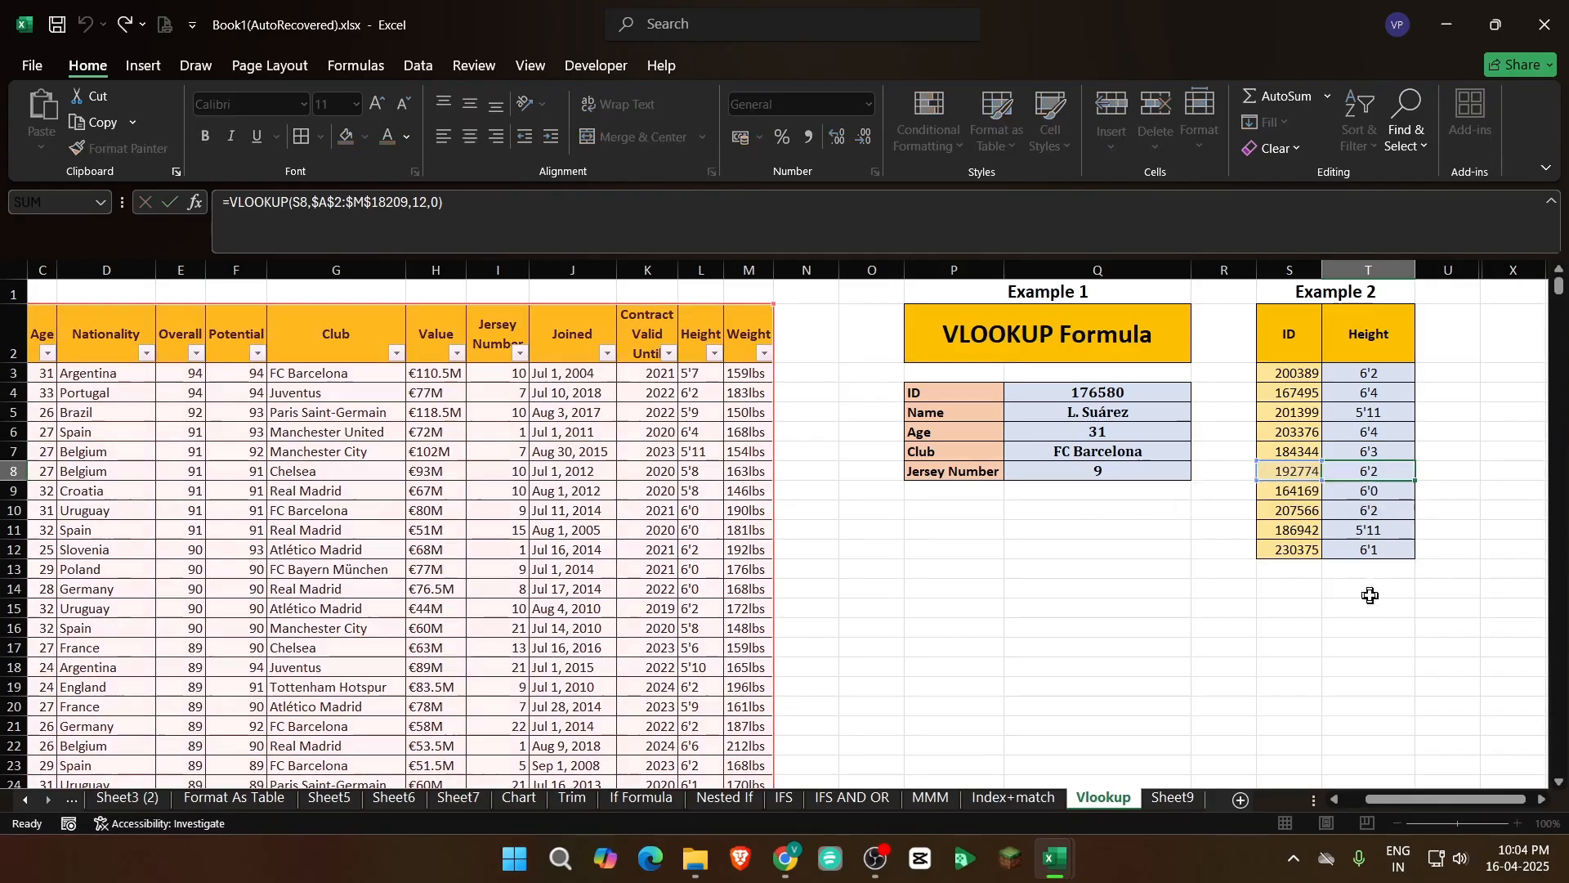
pyautogui.click(1374, 570)
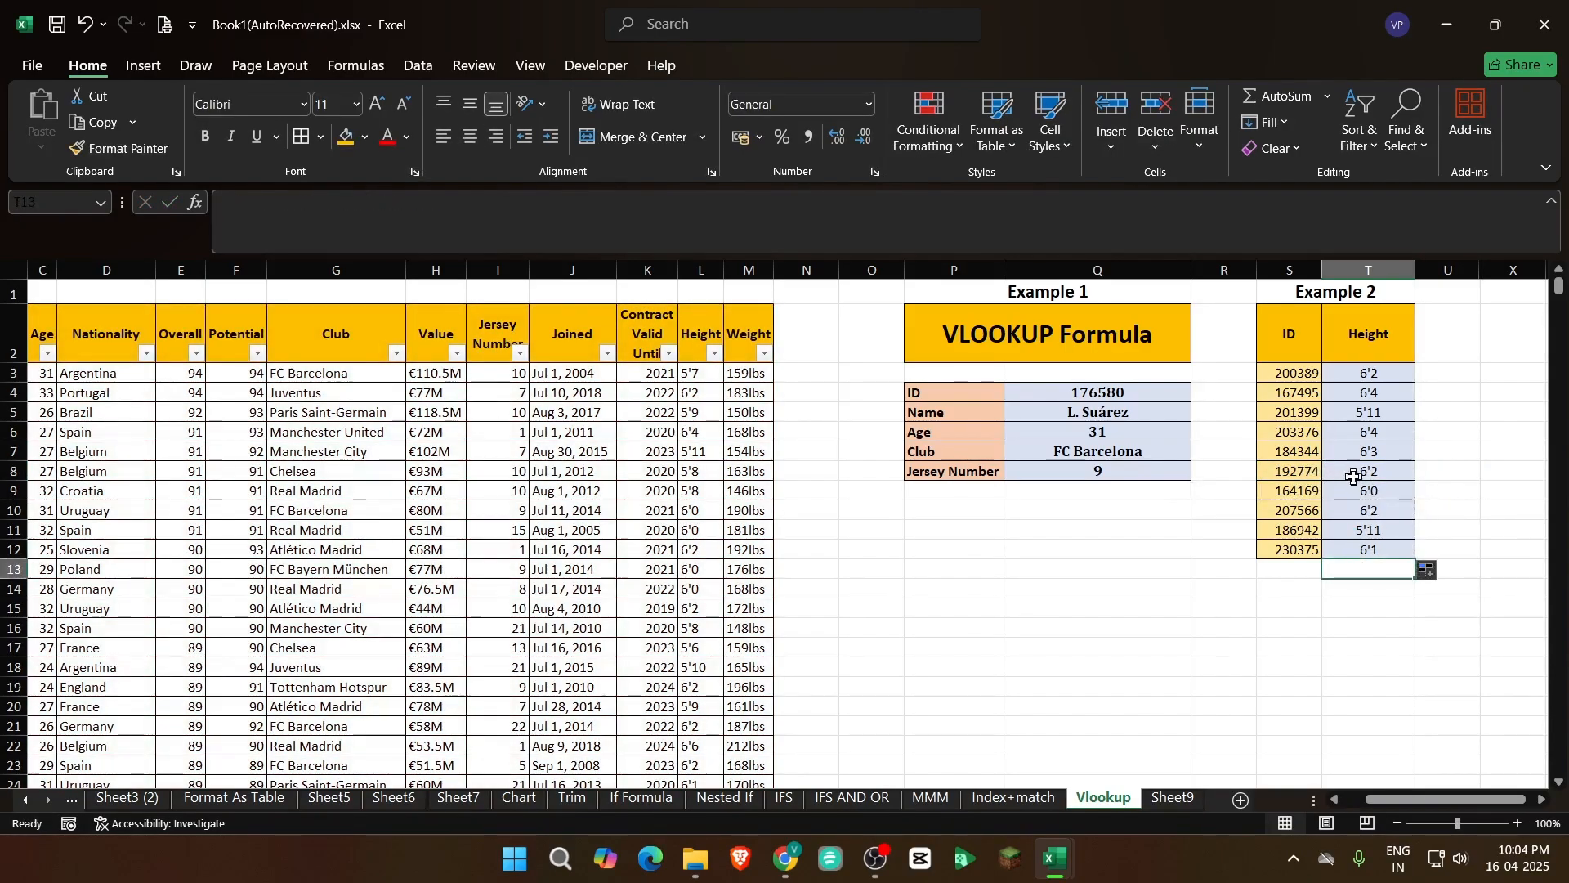
pyautogui.click(1301, 472)
pyautogui.click(1361, 472)
# Filter the player table's ID column by the ID copied from S8 and check that player's height
pyautogui.click(1306, 470)
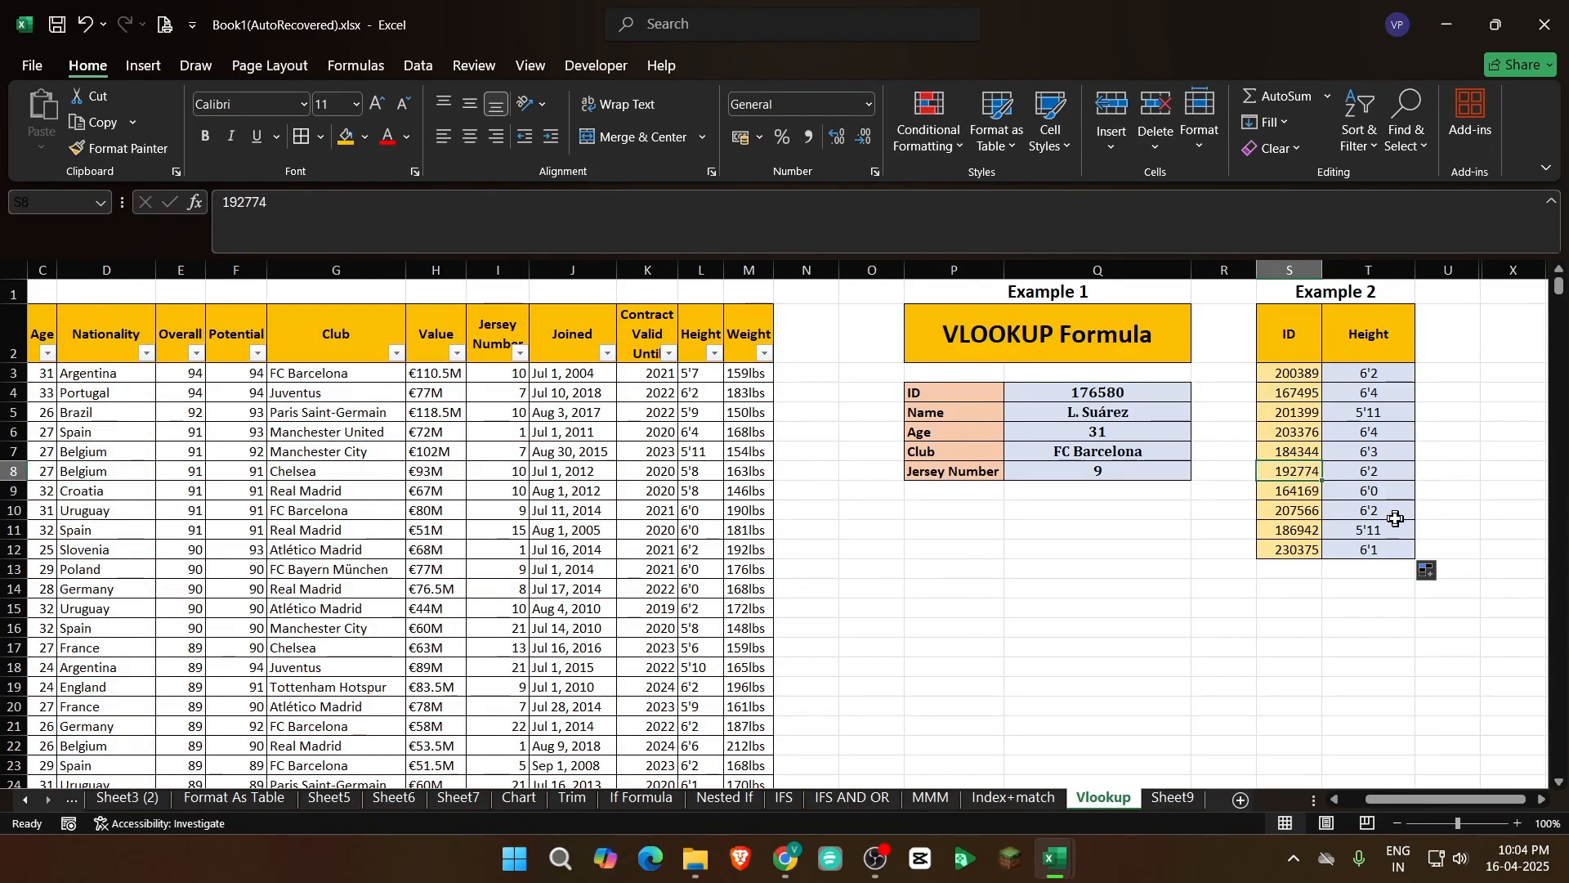
pyautogui.hotkey('ctrl', 'c')
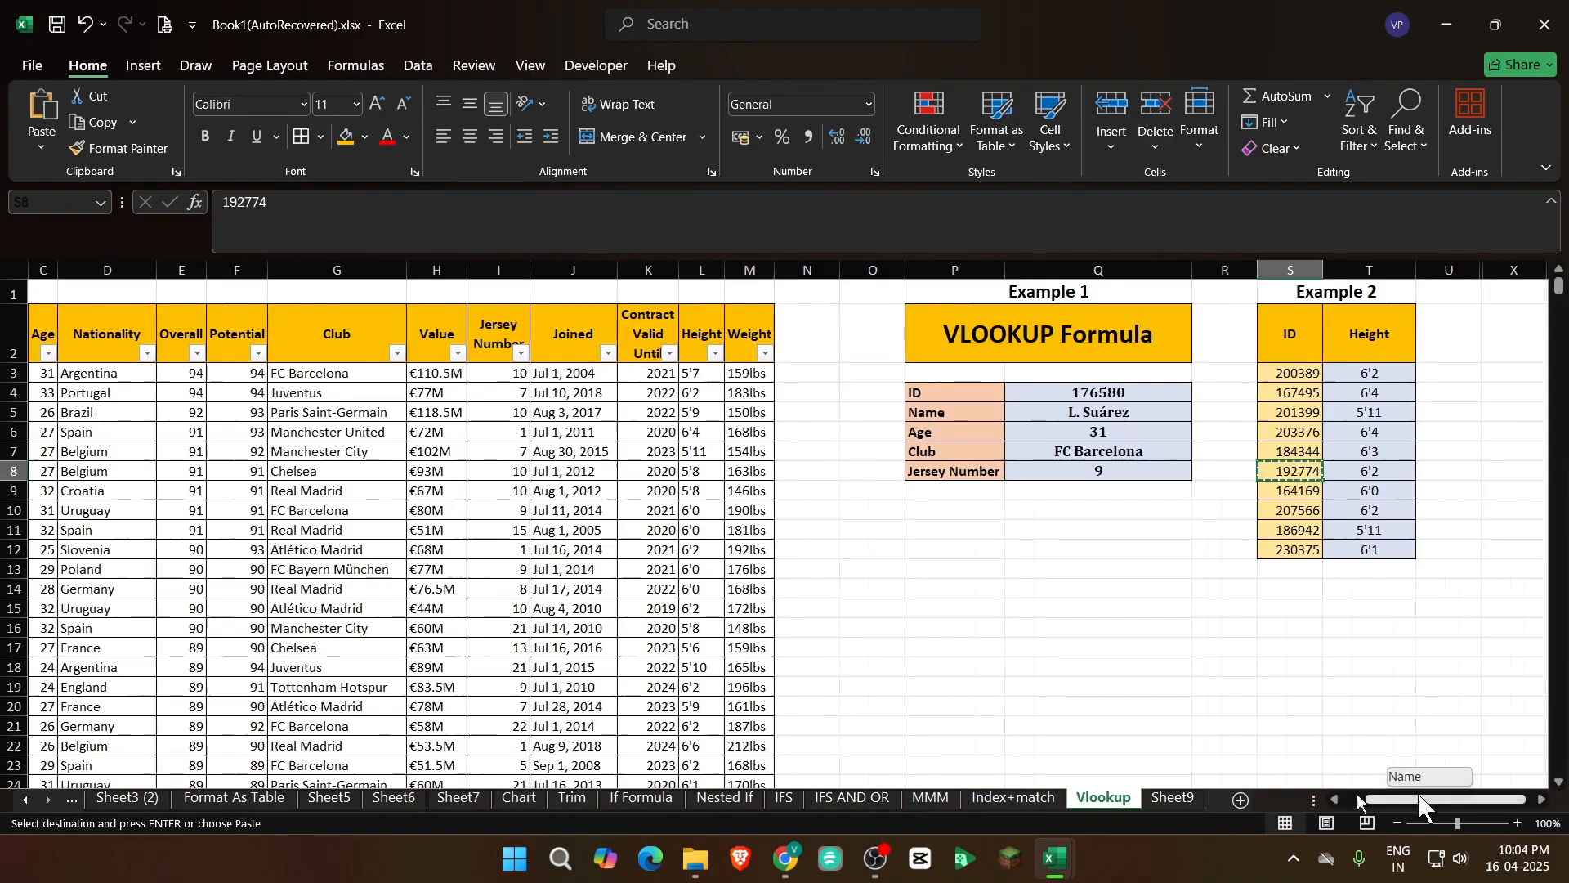
pyautogui.moveTo(1423, 801); pyautogui.dragTo(1401, 801)
pyautogui.click(69, 354)
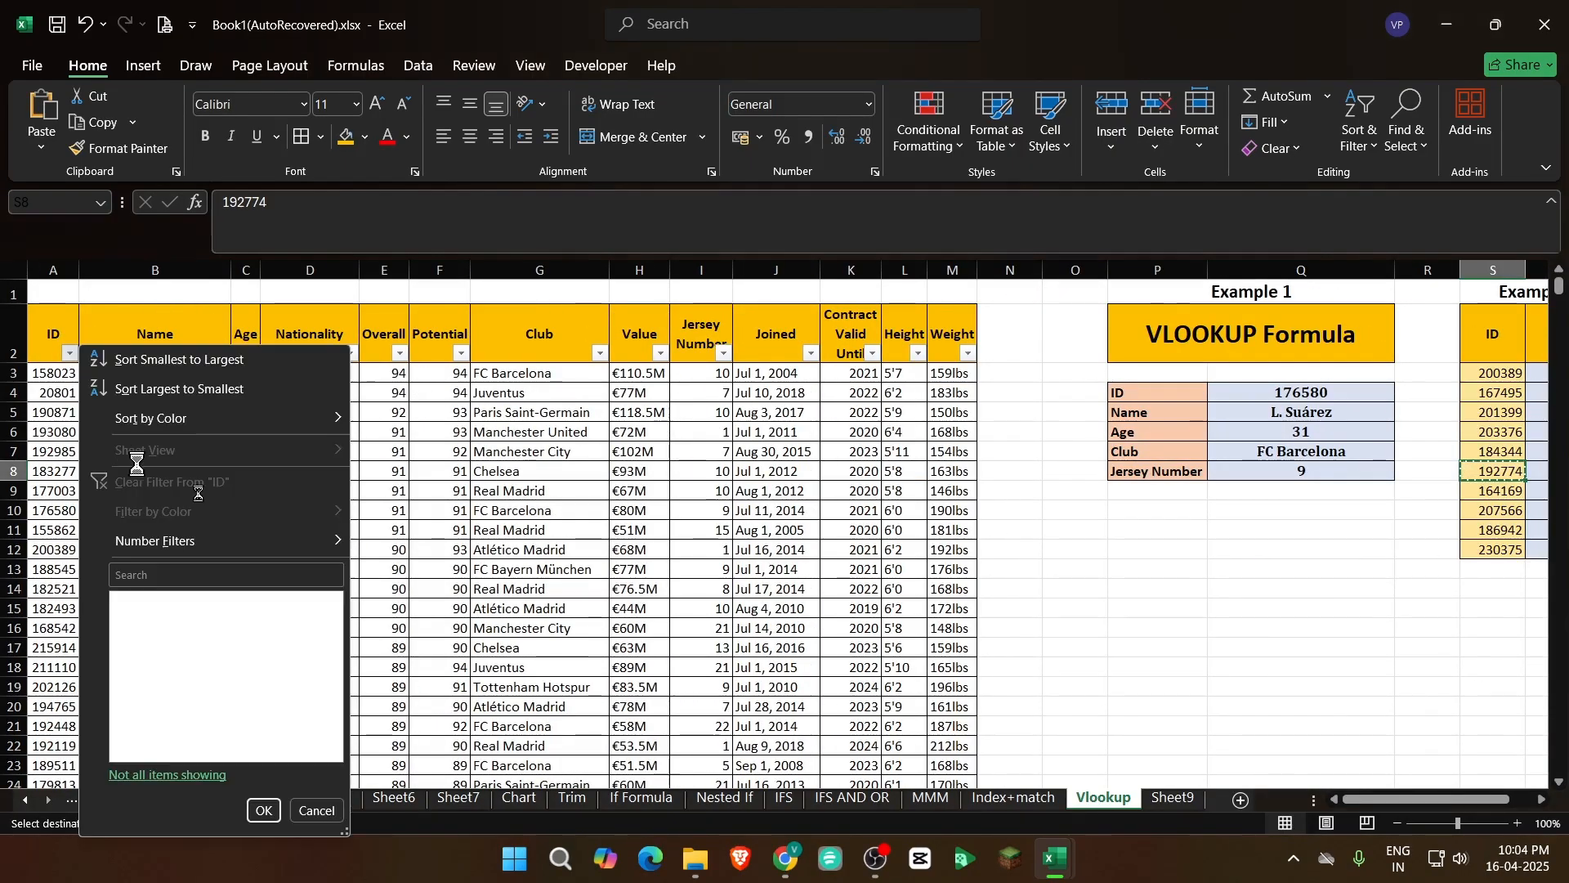
pyautogui.click(187, 575)
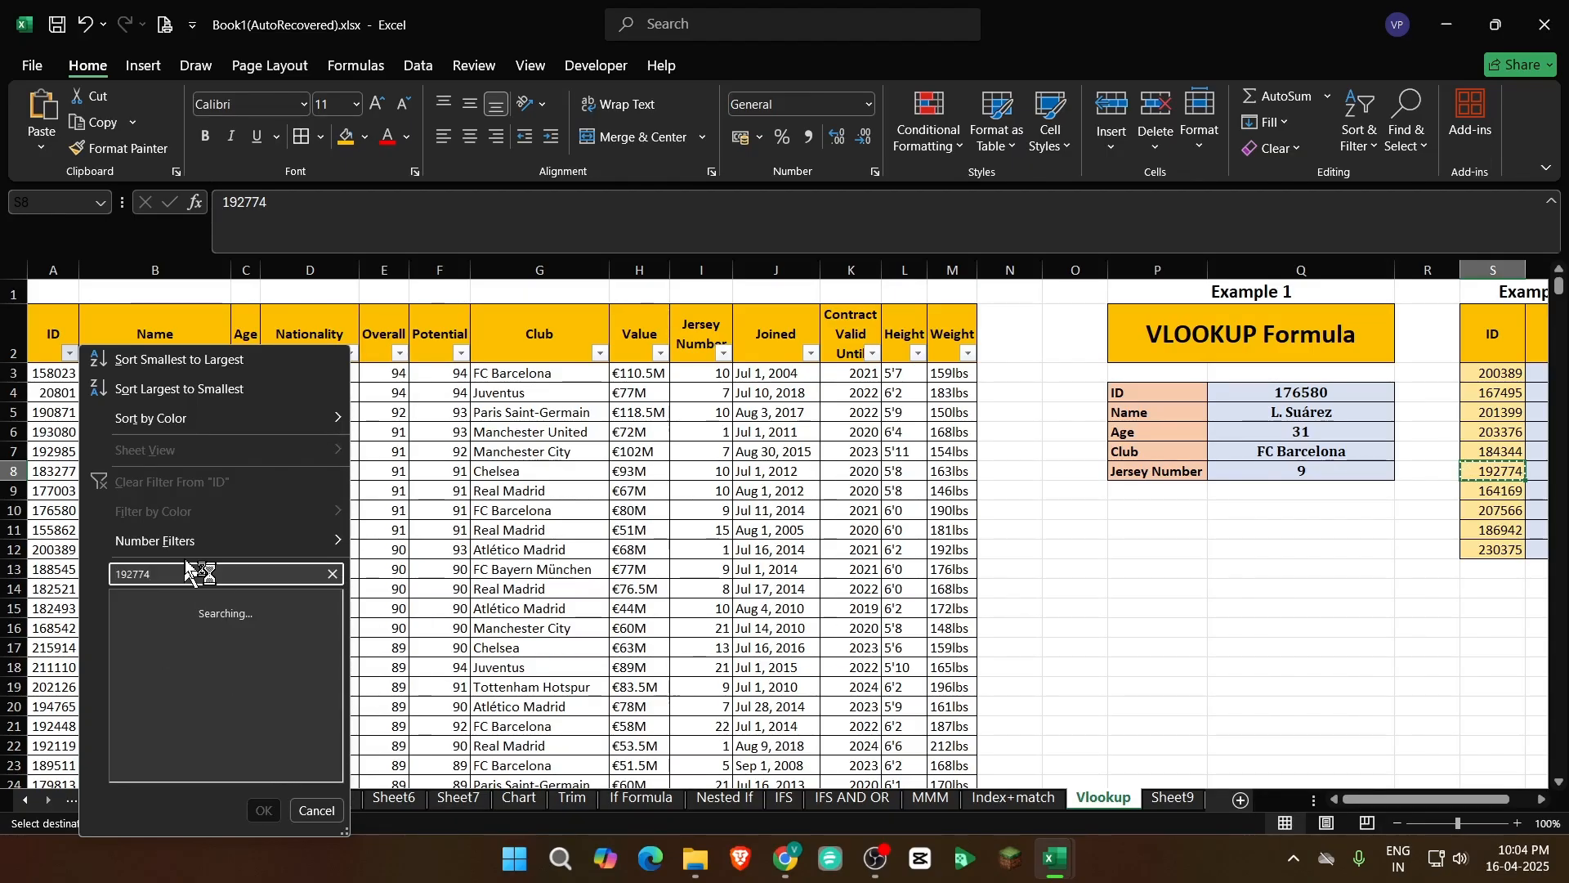
pyautogui.click(263, 810)
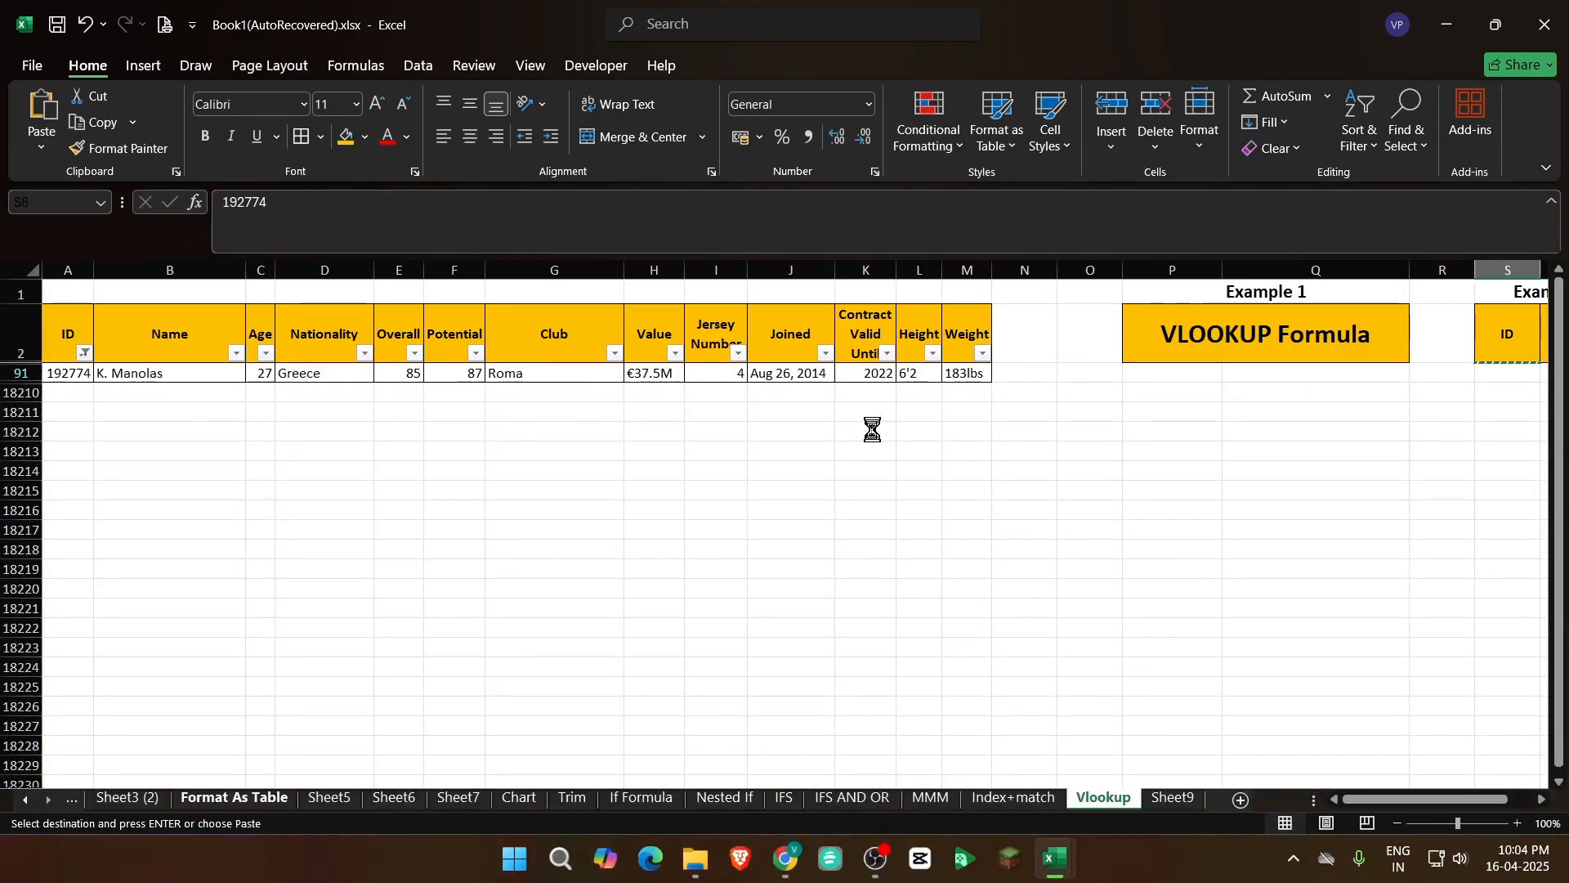
pyautogui.click(104, 374)
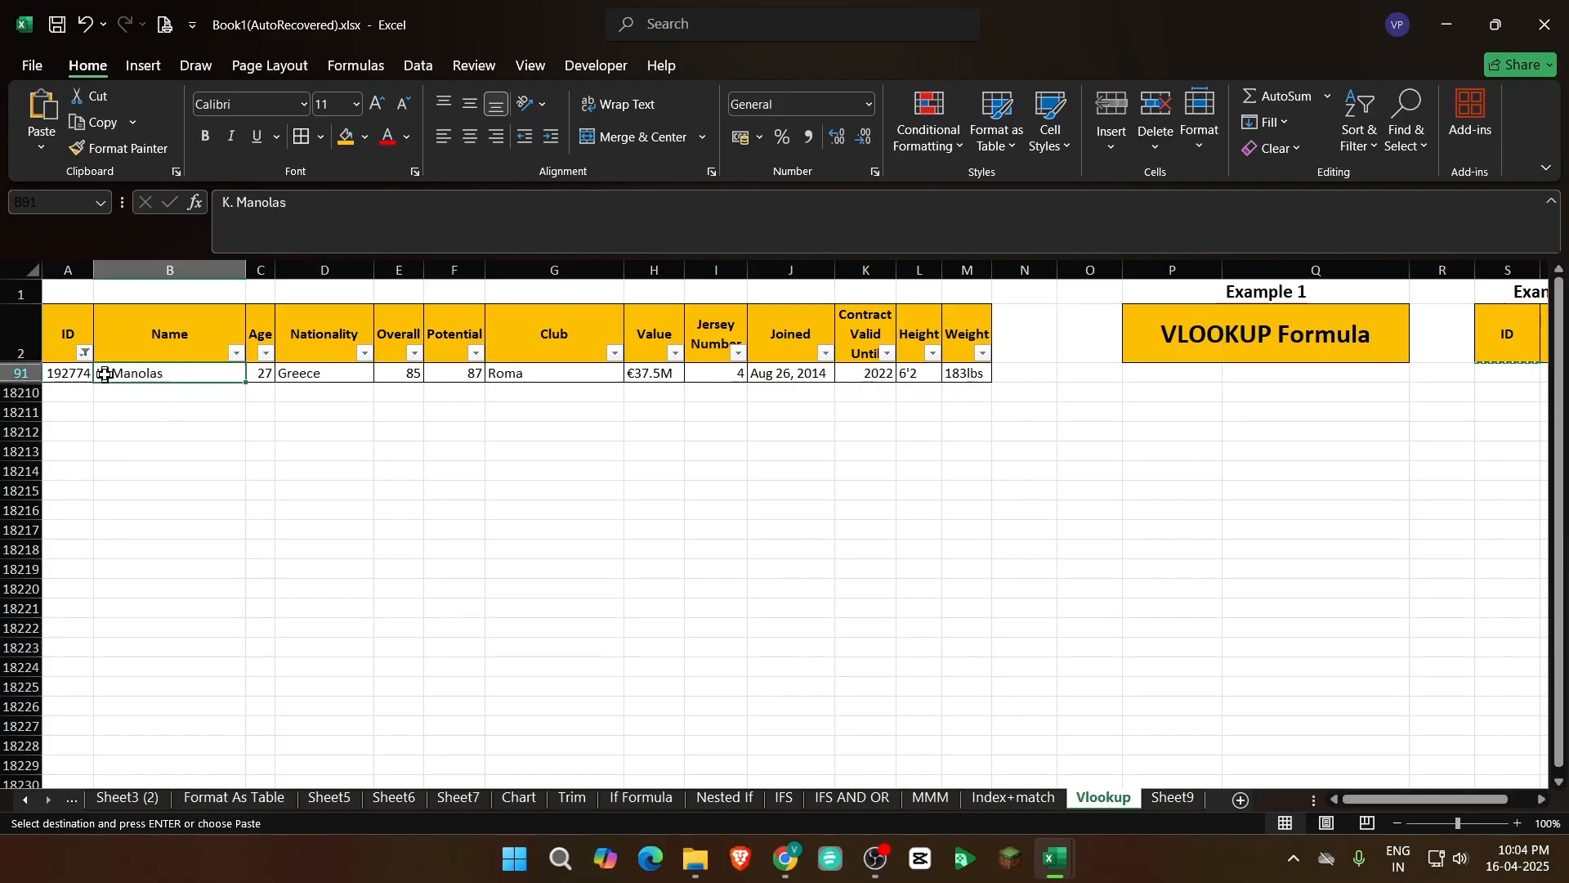
# Clear the filter from the ID column and compare the height in T8 with the filtered record
pyautogui.click(85, 354)
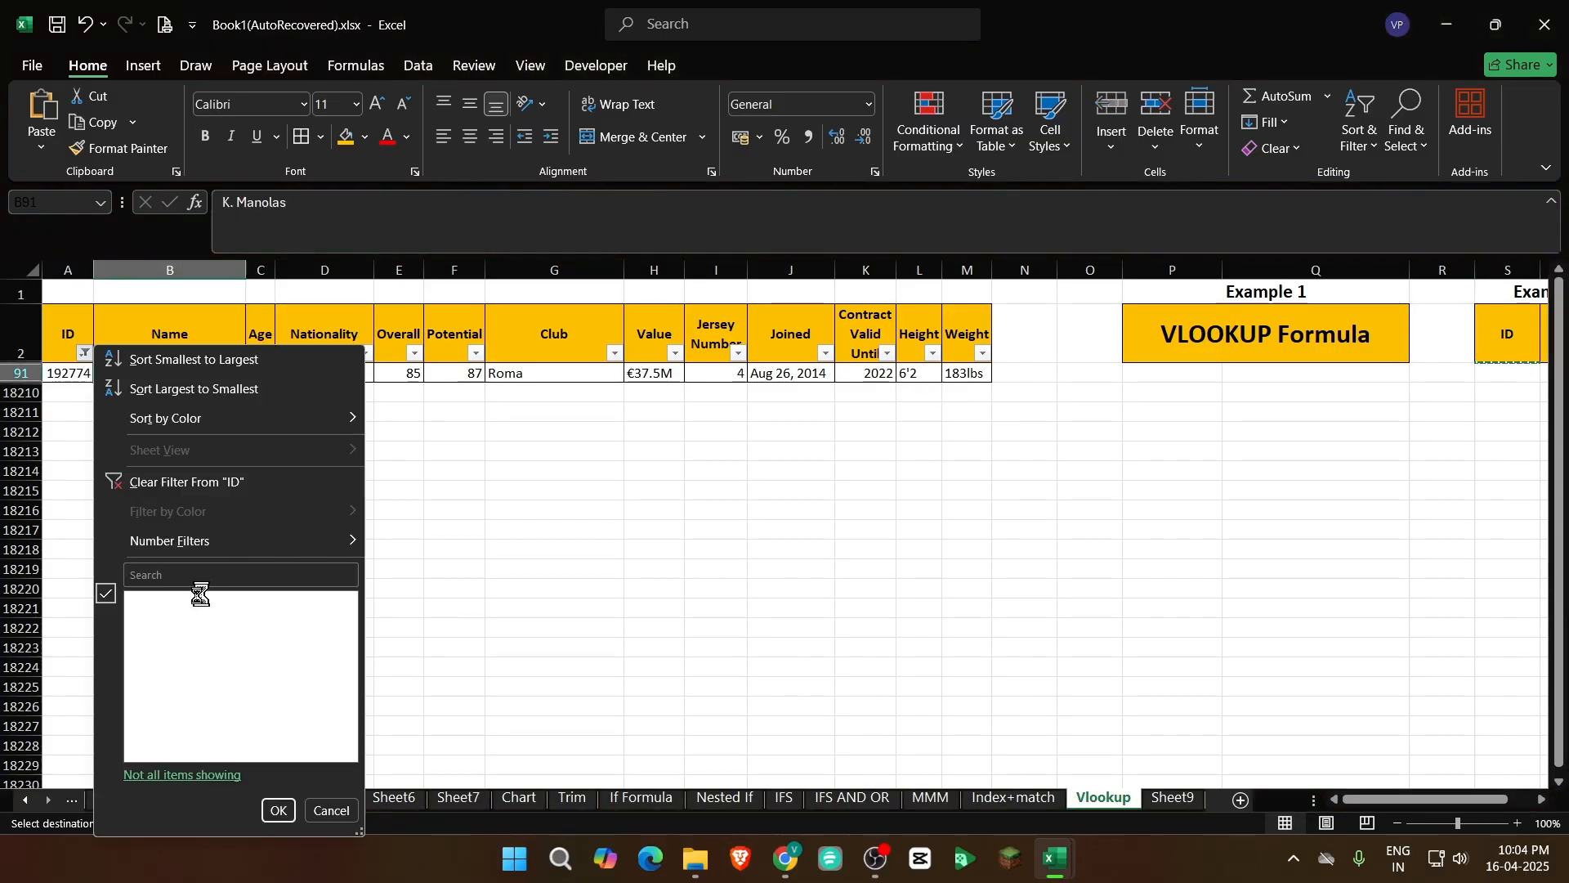
pyautogui.click(184, 483)
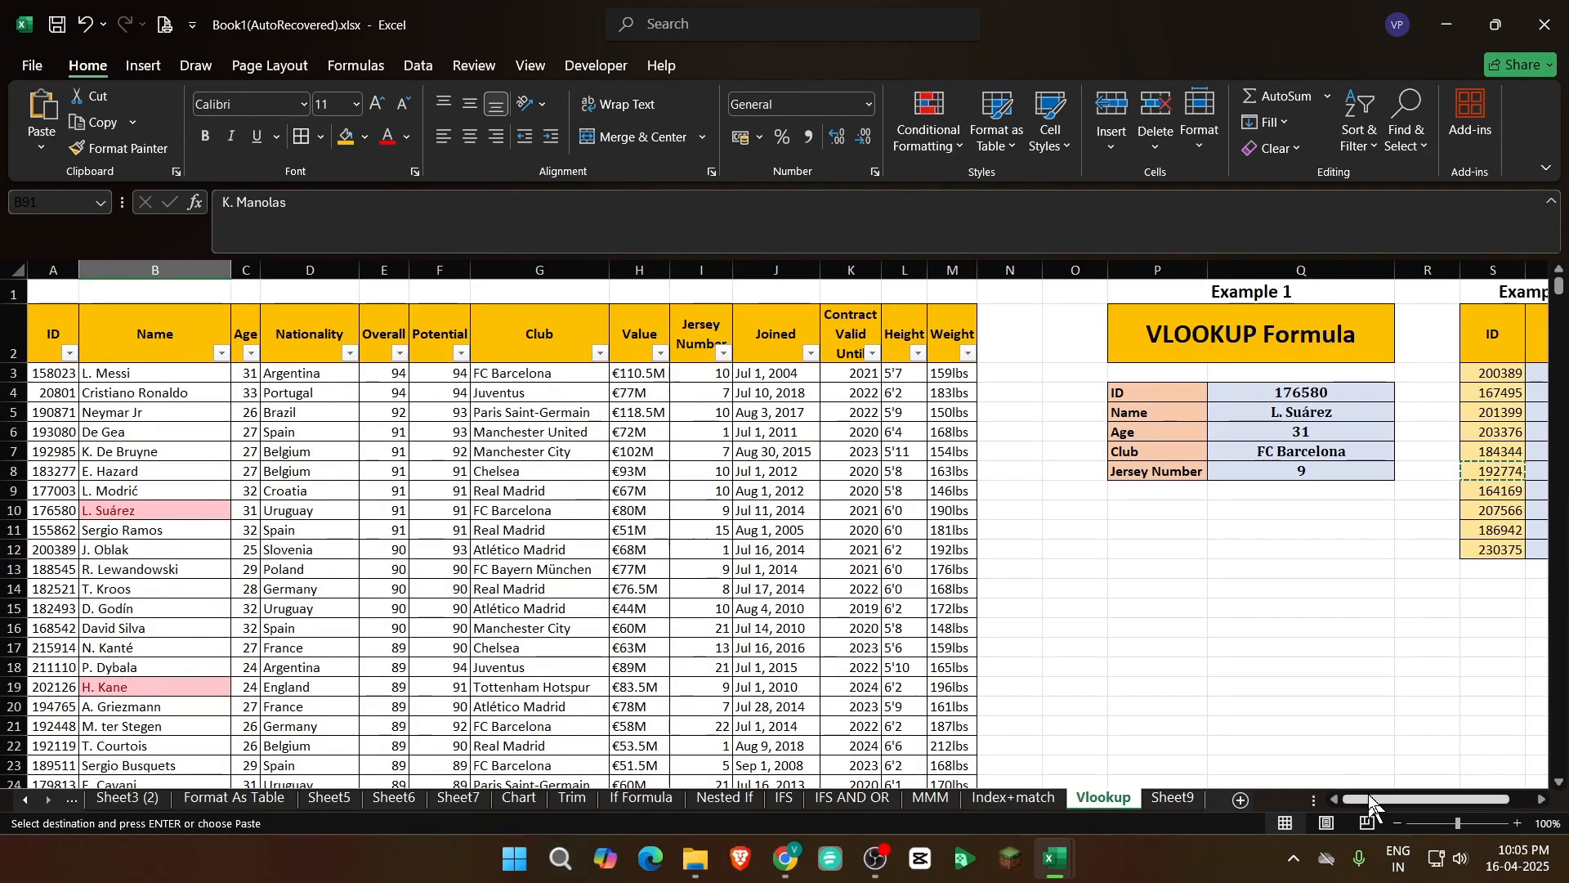
pyautogui.moveTo(1382, 796); pyautogui.dragTo(1405, 798)
pyautogui.click(1391, 479)
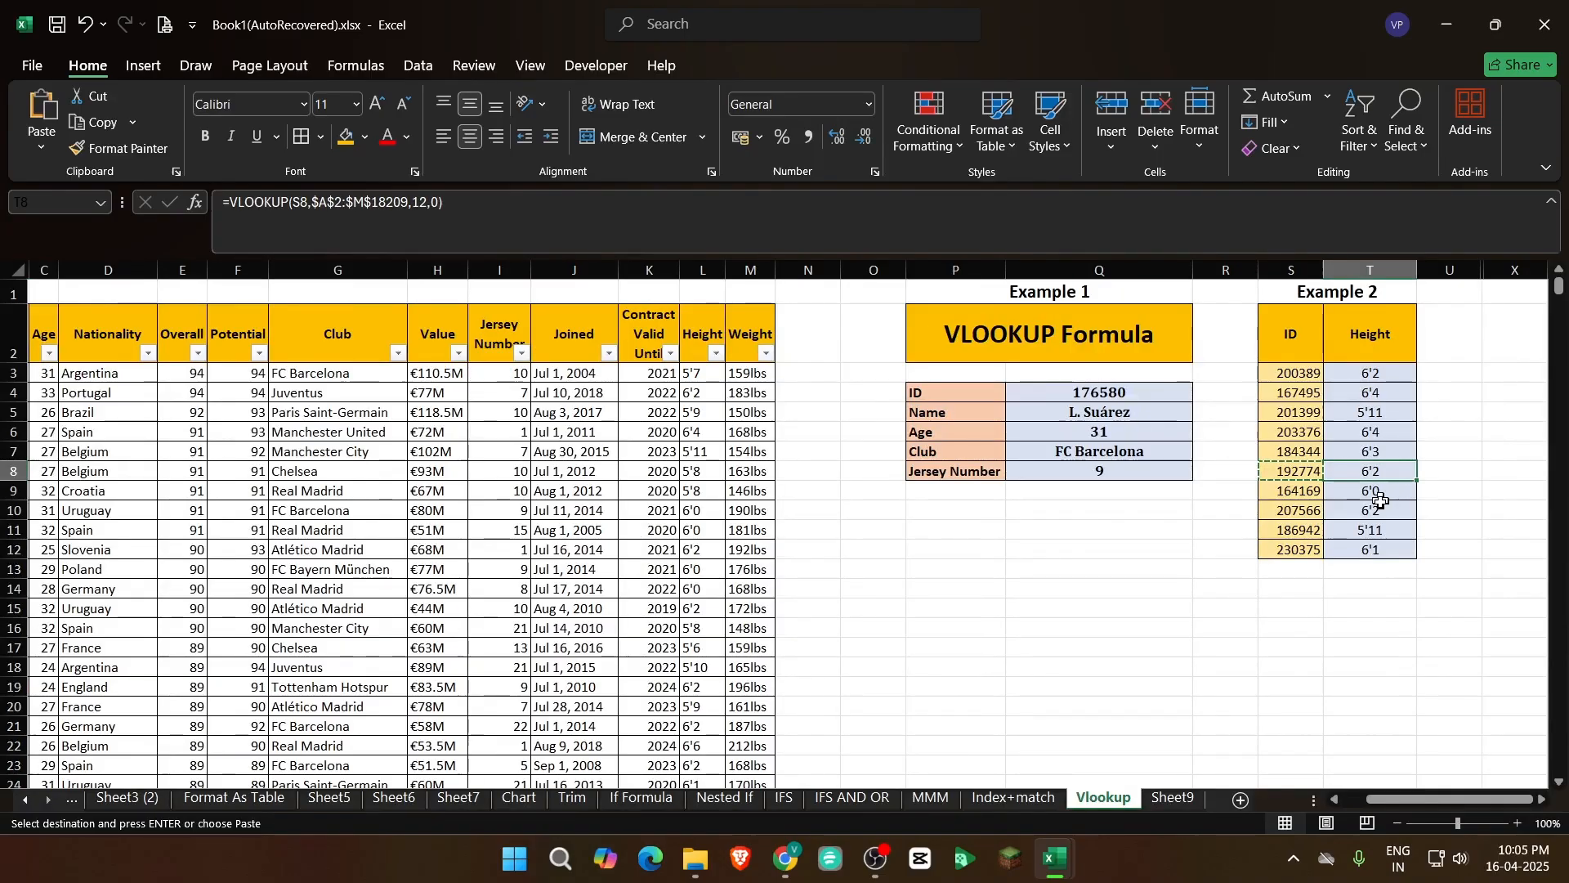
pyautogui.press('Escape')
pyautogui.press('Up')
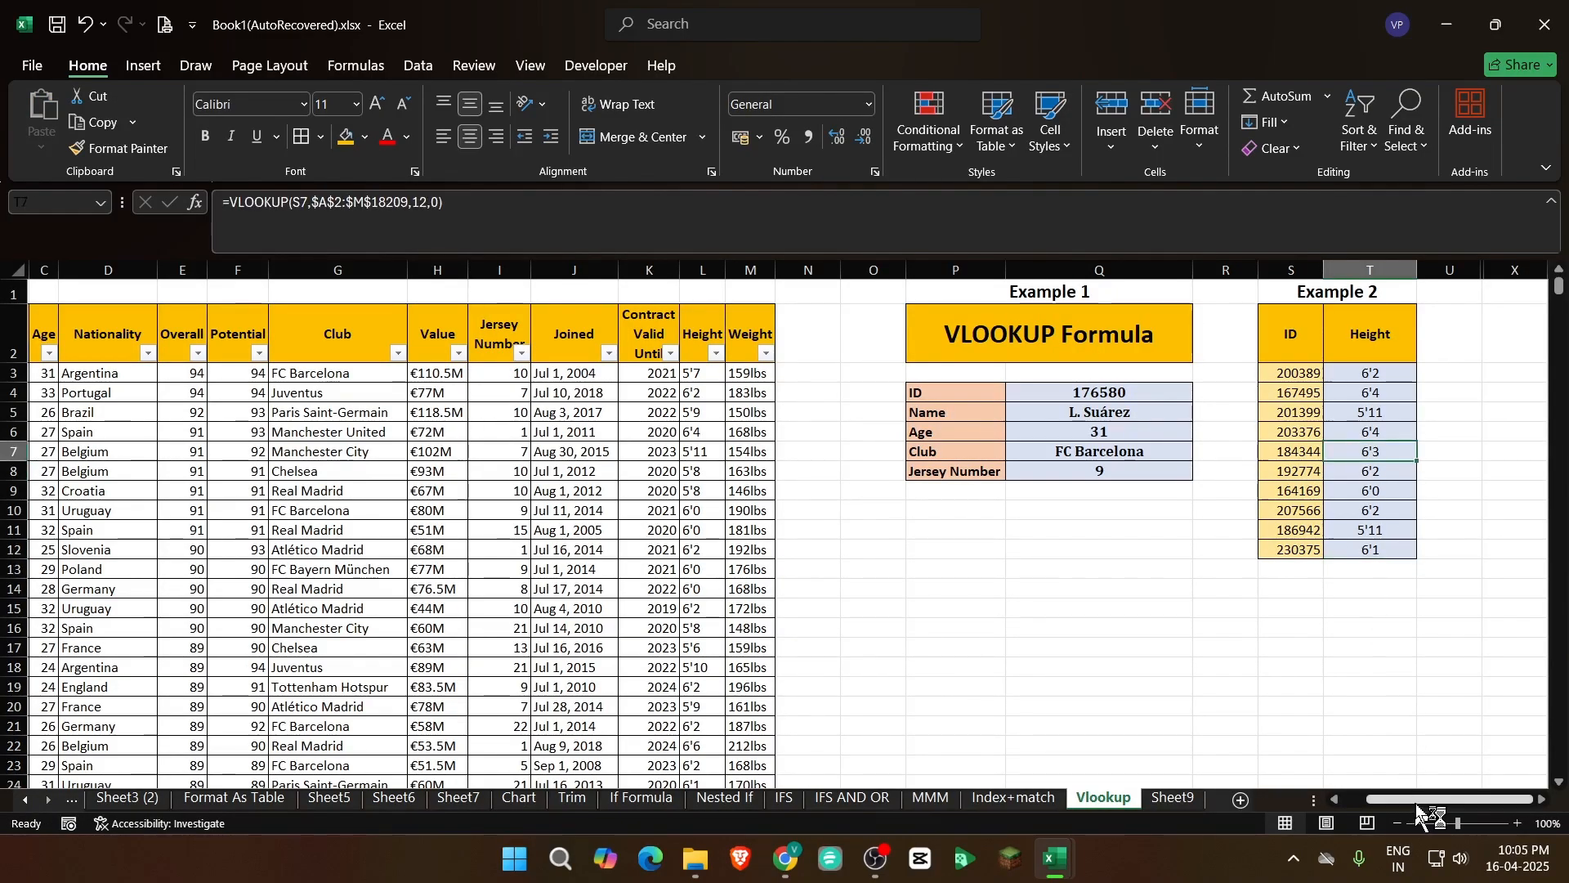
# Unhide the columns between U and X that hold Example 3
pyautogui.click(1547, 804)
pyautogui.moveTo(1054, 335); pyautogui.dragTo(1140, 553)
pyautogui.click(1340, 549)
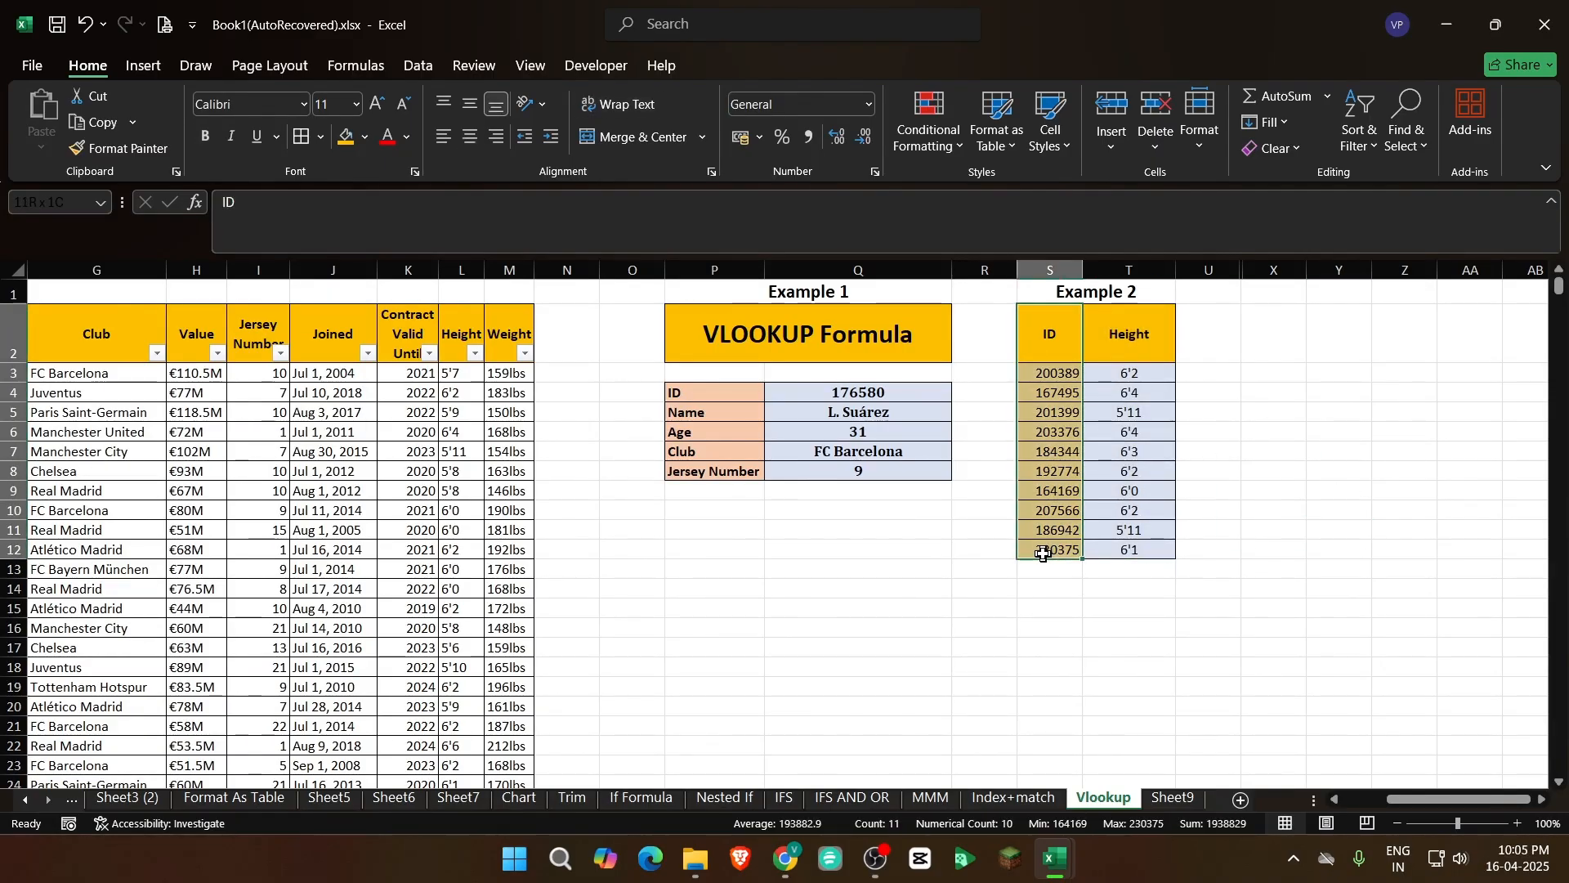
pyautogui.moveTo(1209, 270); pyautogui.dragTo(1275, 270)
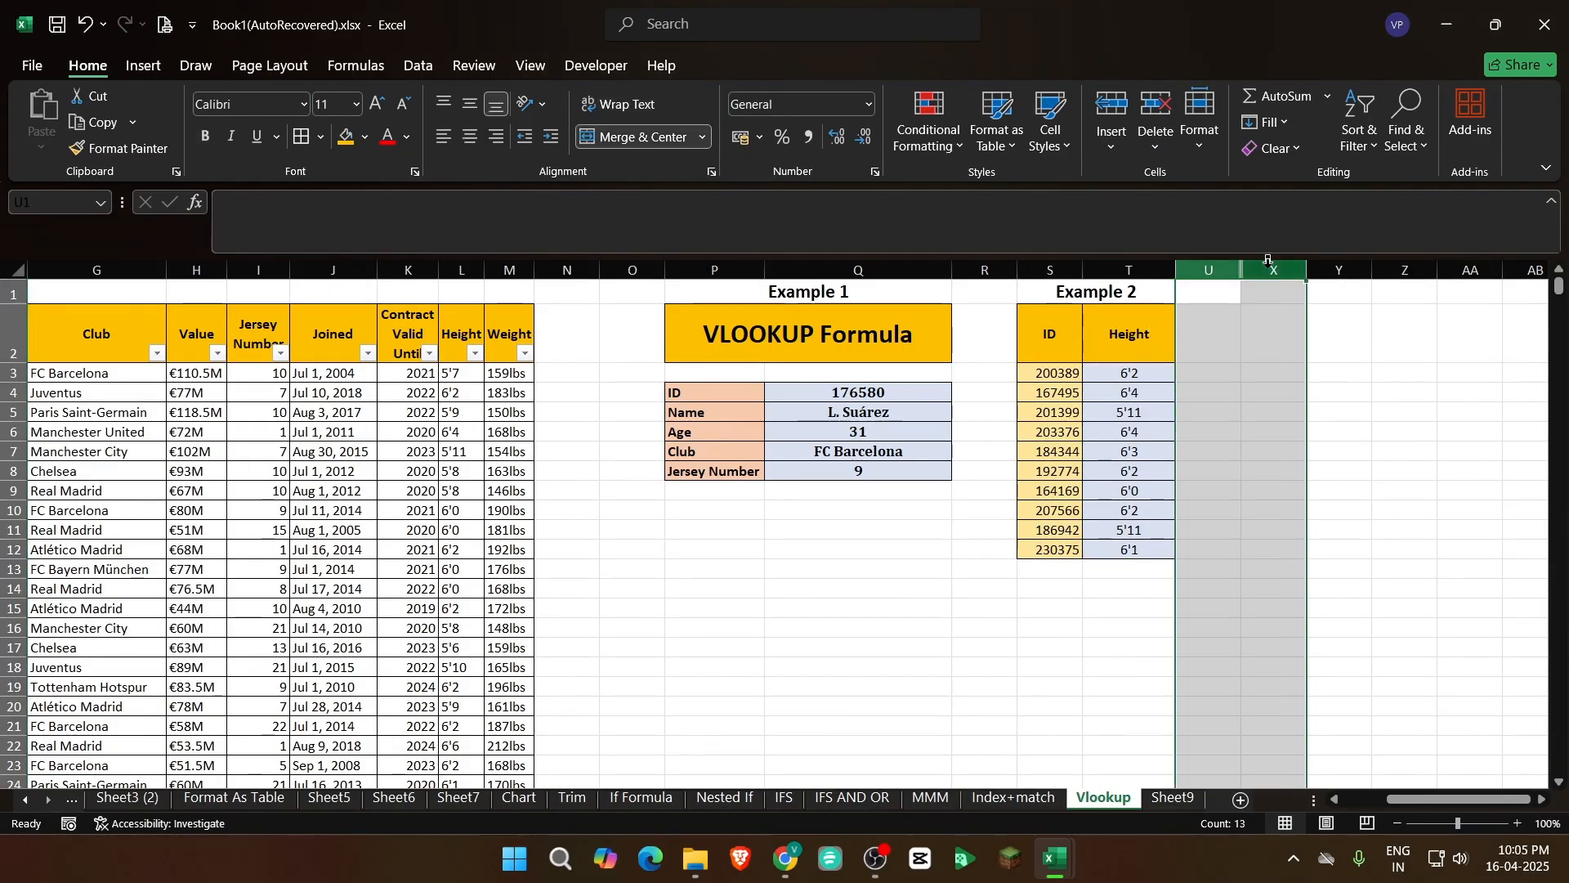
pyautogui.rightClick(1275, 272)
pyautogui.click(1325, 652)
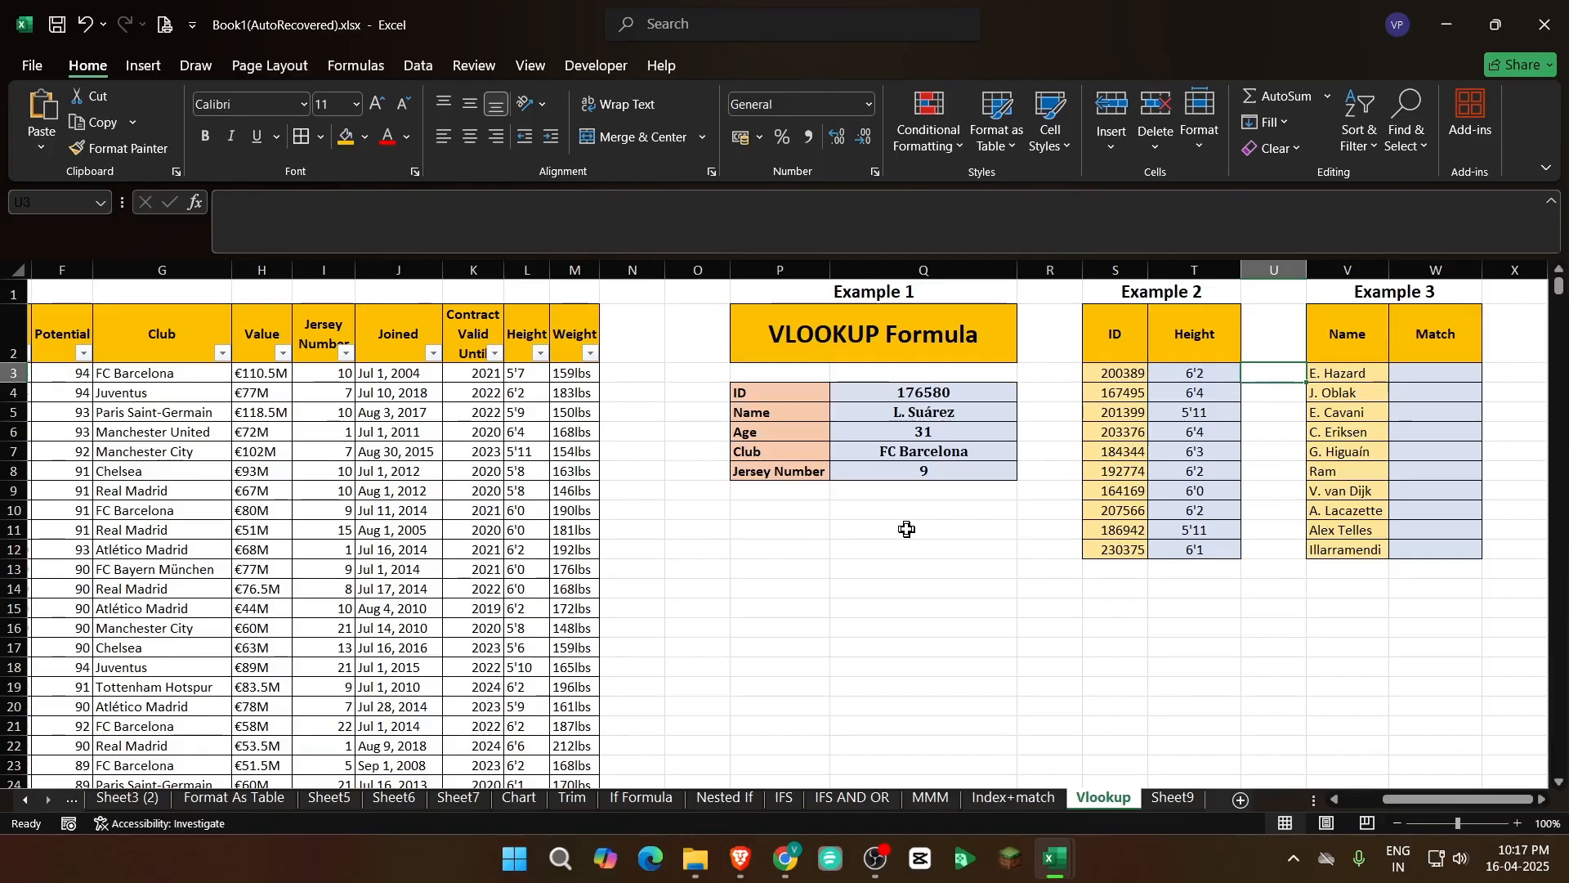
# Review Example 1's lookup ID and its returned values in Q4:Q8
pyautogui.press('Right')
pyautogui.press('Right')
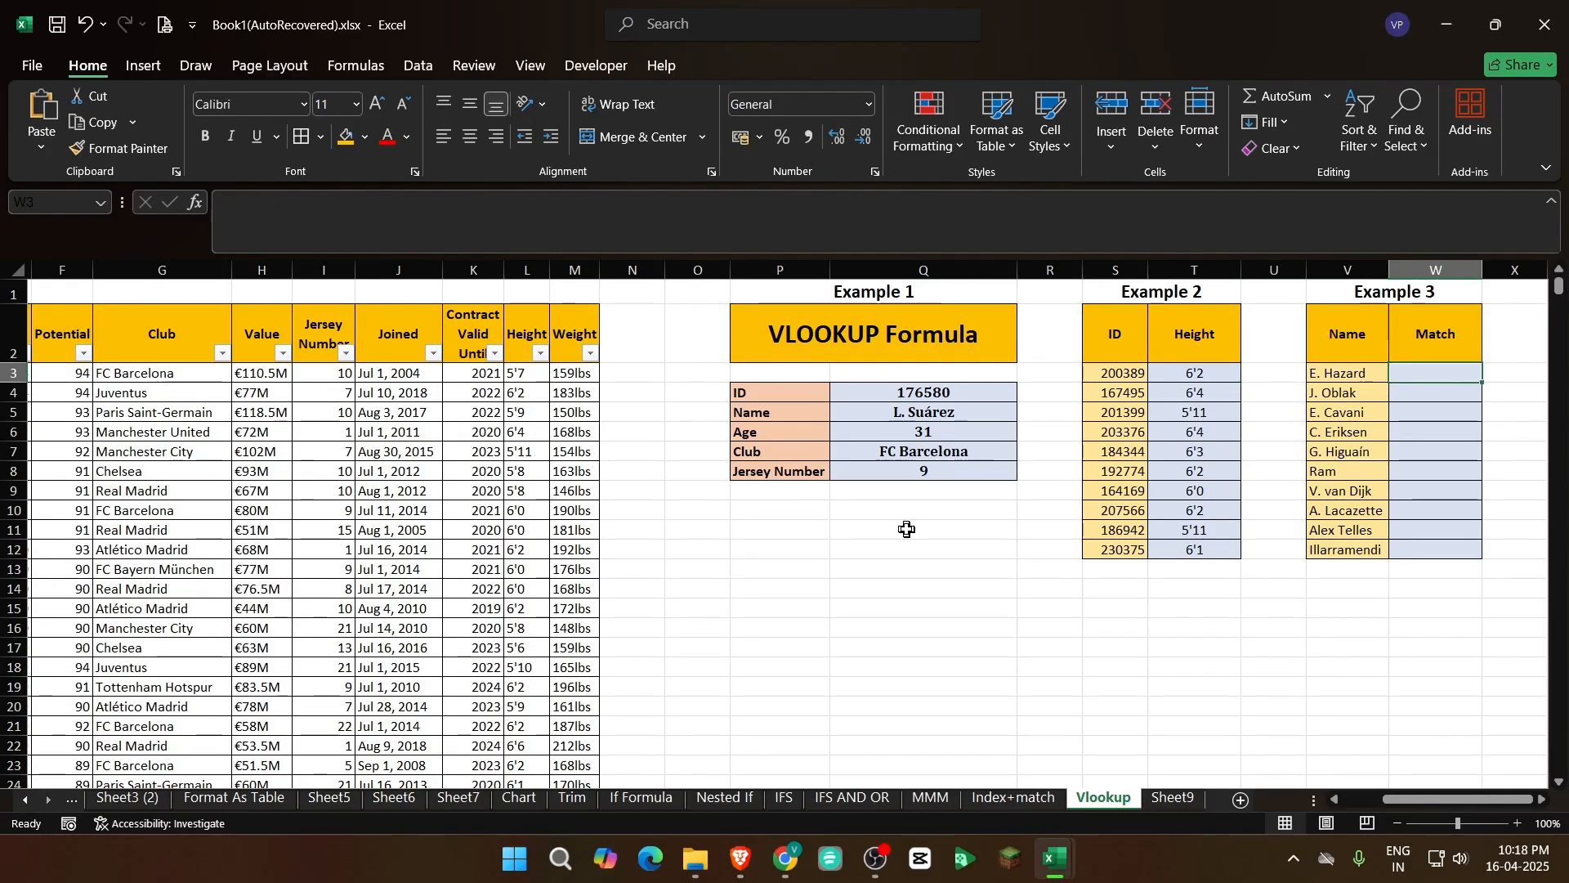
pyautogui.press('Up')
pyautogui.press('Up')
pyautogui.moveTo(1493, 801)
pyautogui.mouseDown()
pyautogui.moveTo(1121, 837)
pyautogui.moveTo(1491, 803)
pyautogui.mouseUp()
pyautogui.click(917, 392)
pyautogui.moveTo(920, 413); pyautogui.dragTo(929, 473)
pyautogui.click(930, 472)
pyautogui.click(924, 392)
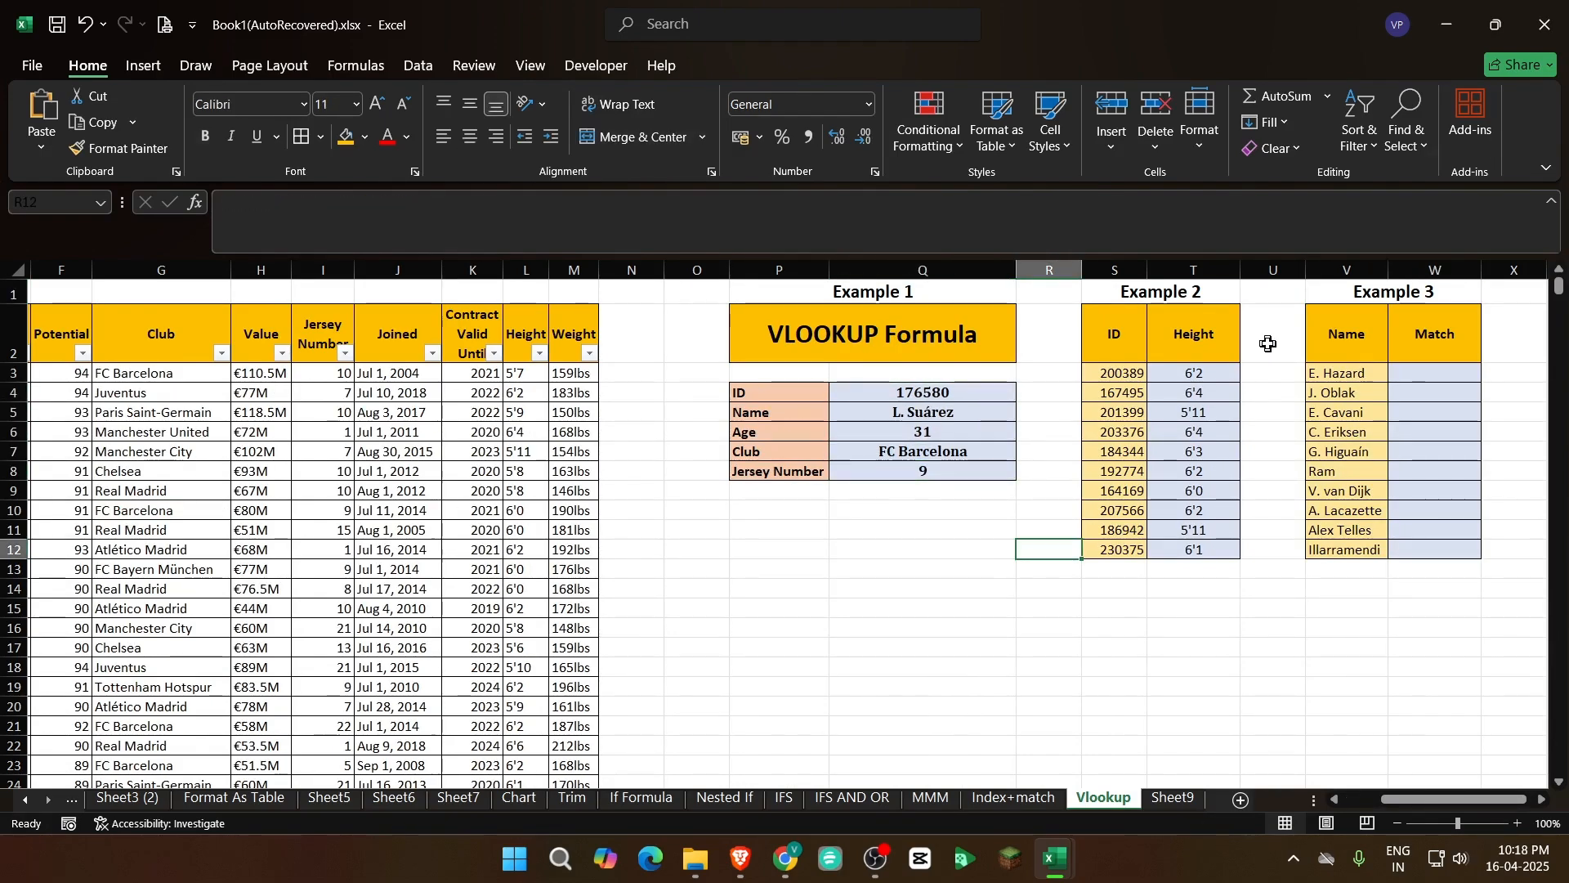
# Compare Example 2's IDs in S3:S12 with the heights looked up in T3:T12
pyautogui.click(1173, 358)
pyautogui.moveTo(1195, 373); pyautogui.dragTo(1208, 546)
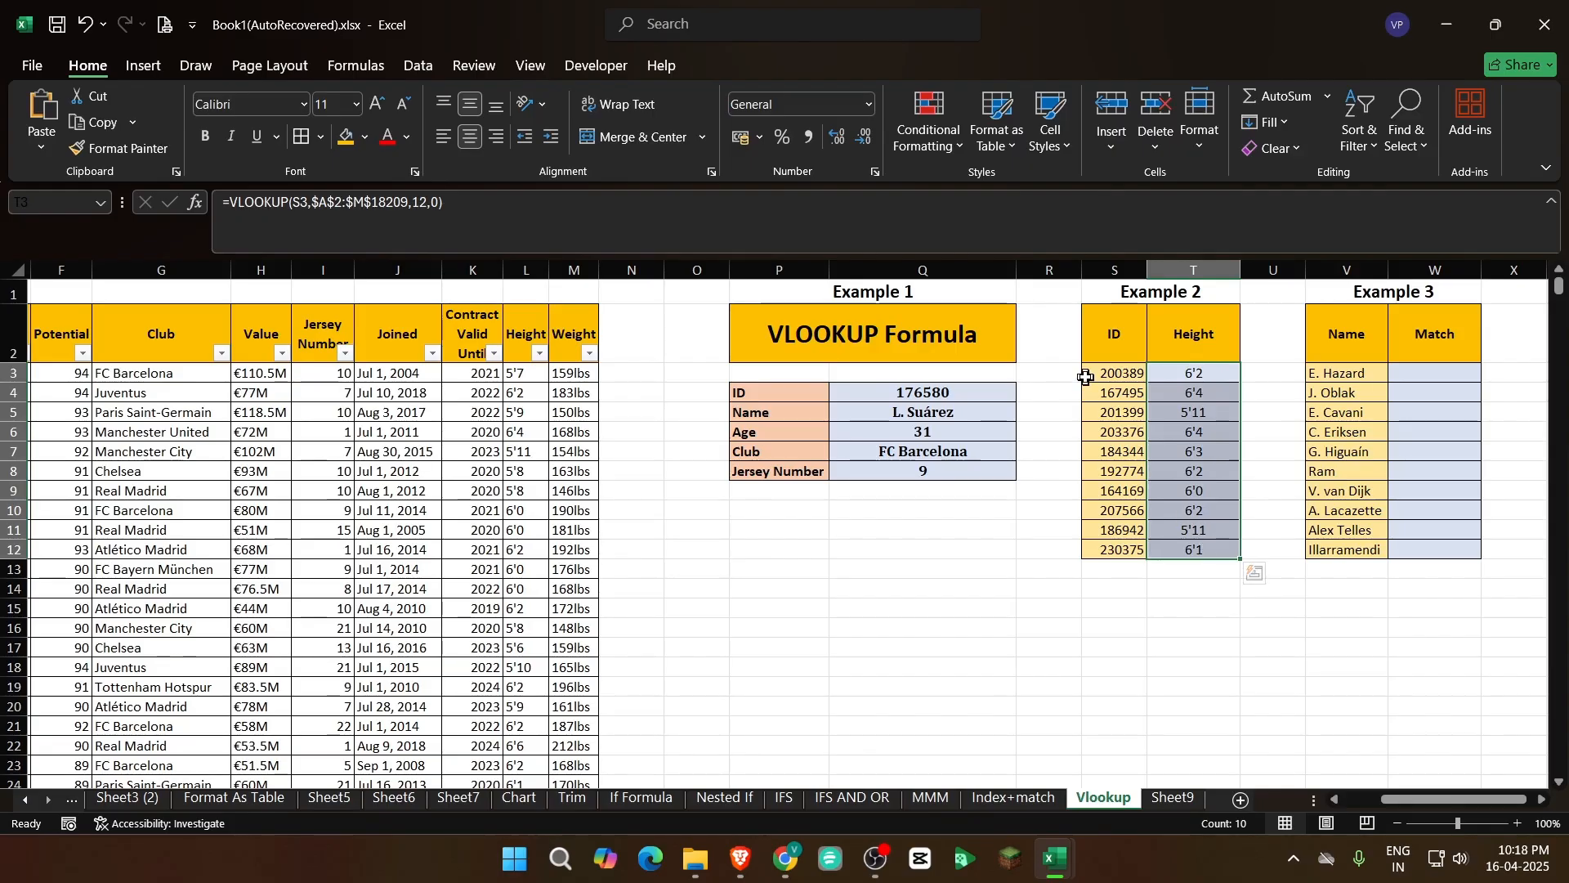
pyautogui.moveTo(1090, 372); pyautogui.dragTo(1112, 543)
pyautogui.moveTo(1194, 377); pyautogui.dragTo(1193, 535)
pyautogui.moveTo(1118, 375); pyautogui.dragTo(1116, 548)
pyautogui.moveTo(1171, 374); pyautogui.dragTo(1187, 547)
pyautogui.click(1187, 547)
pyautogui.click(1188, 338)
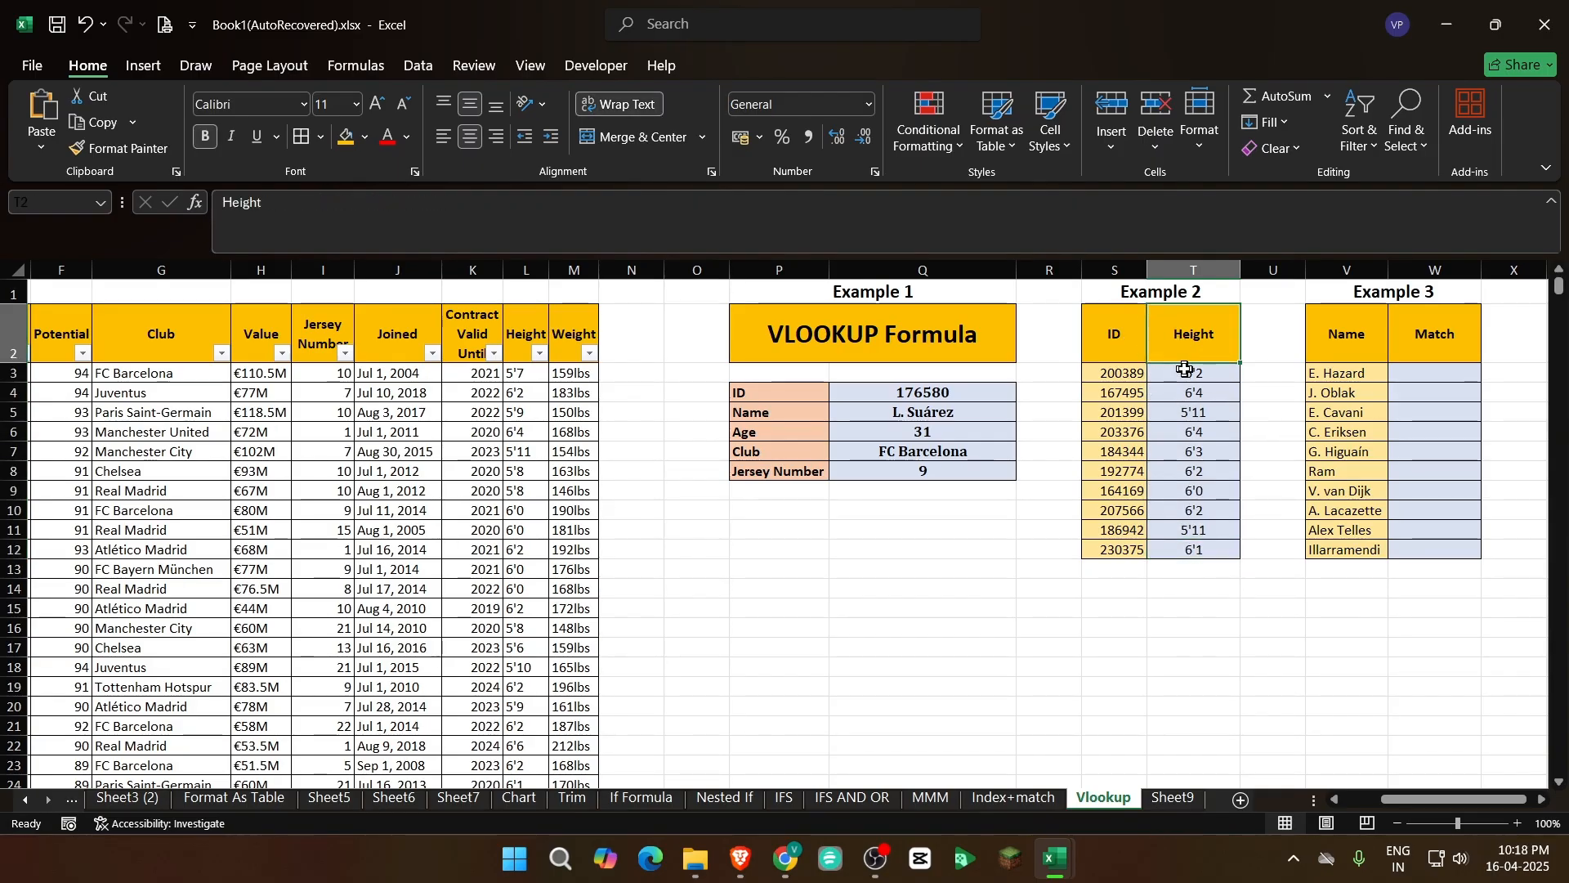
# Examine Example 3's Name and Match columns, including the names listed in V3:V12
pyautogui.click(1346, 340)
pyautogui.click(1419, 336)
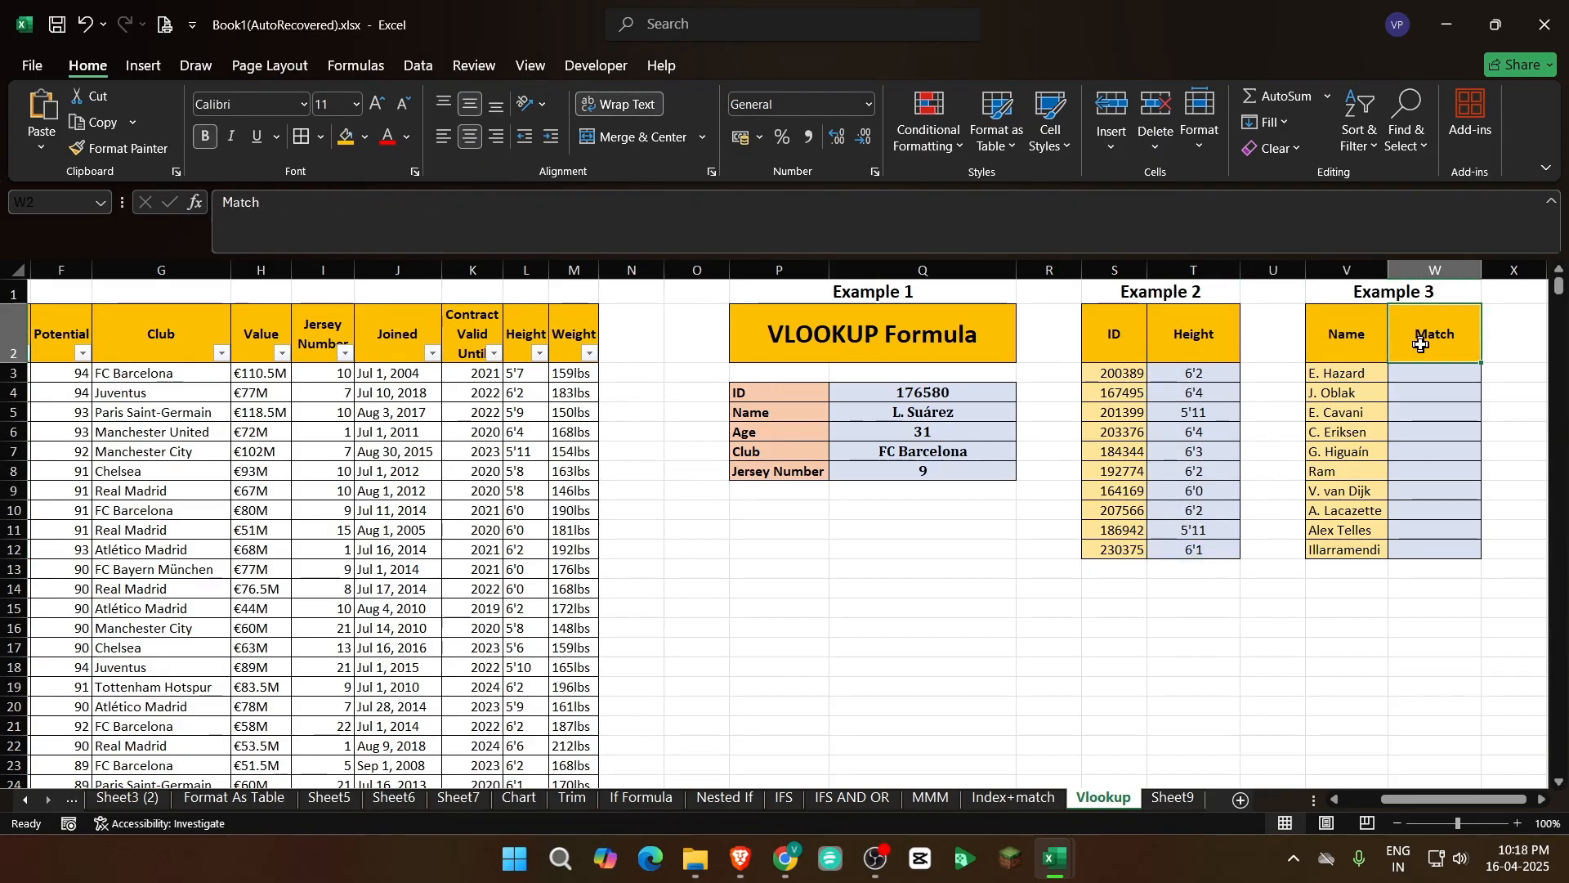
pyautogui.click(1419, 381)
pyautogui.moveTo(1418, 381); pyautogui.dragTo(1422, 552)
pyautogui.click(1418, 510)
pyautogui.moveTo(1360, 374); pyautogui.dragTo(1383, 550)
pyautogui.moveTo(1341, 375); pyautogui.dragTo(1360, 547)
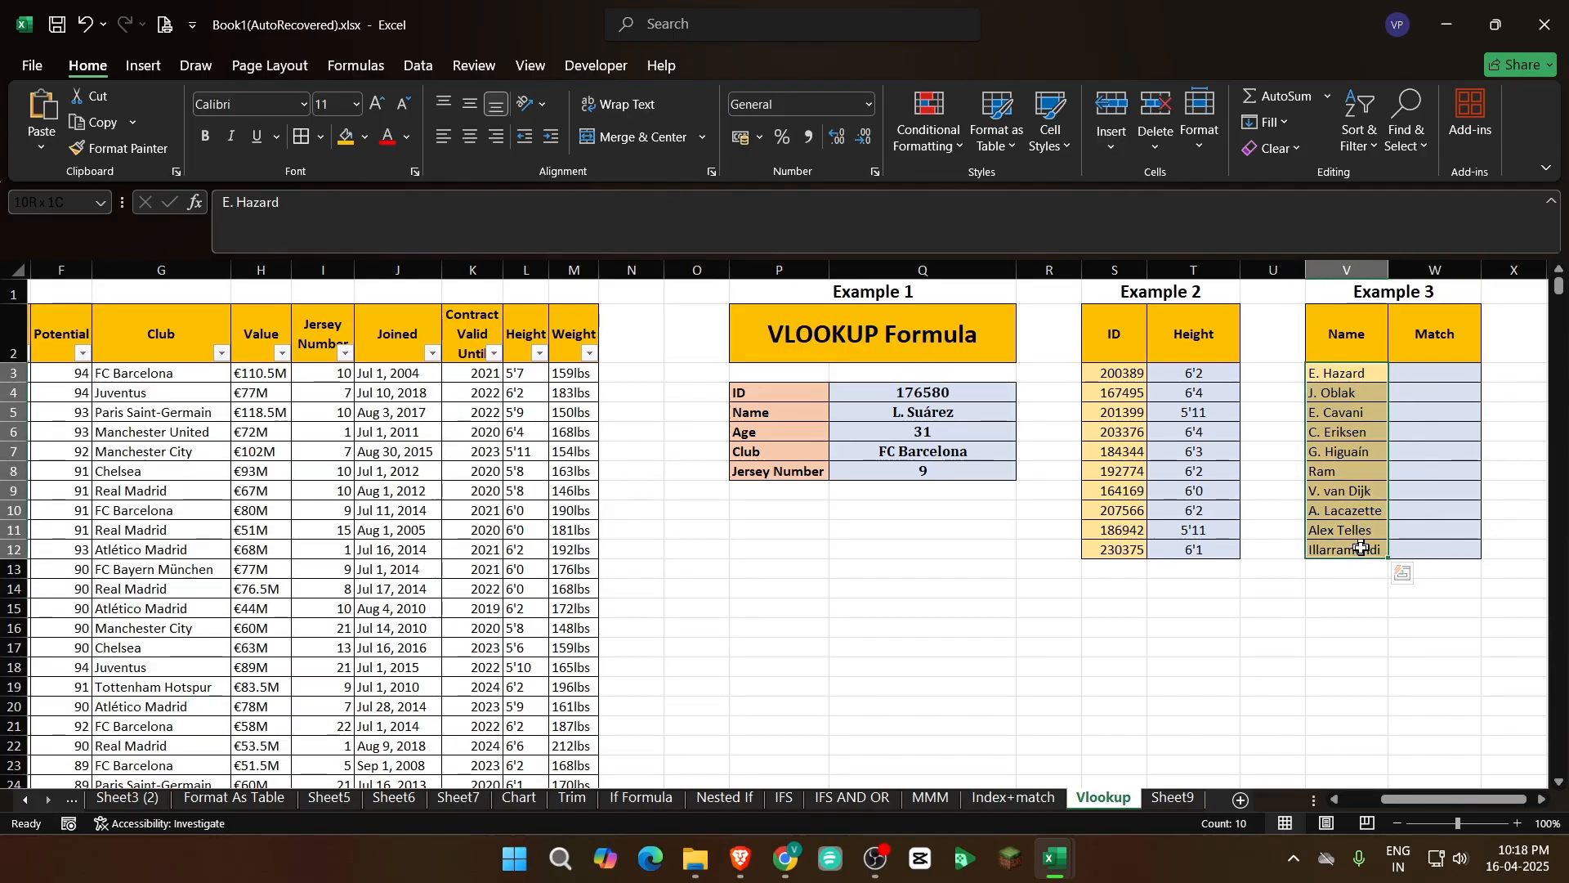
# Examine the player table's Name column B down to its last row as the source for matching Example 3's names
pyautogui.moveTo(1432, 800); pyautogui.dragTo(1394, 801)
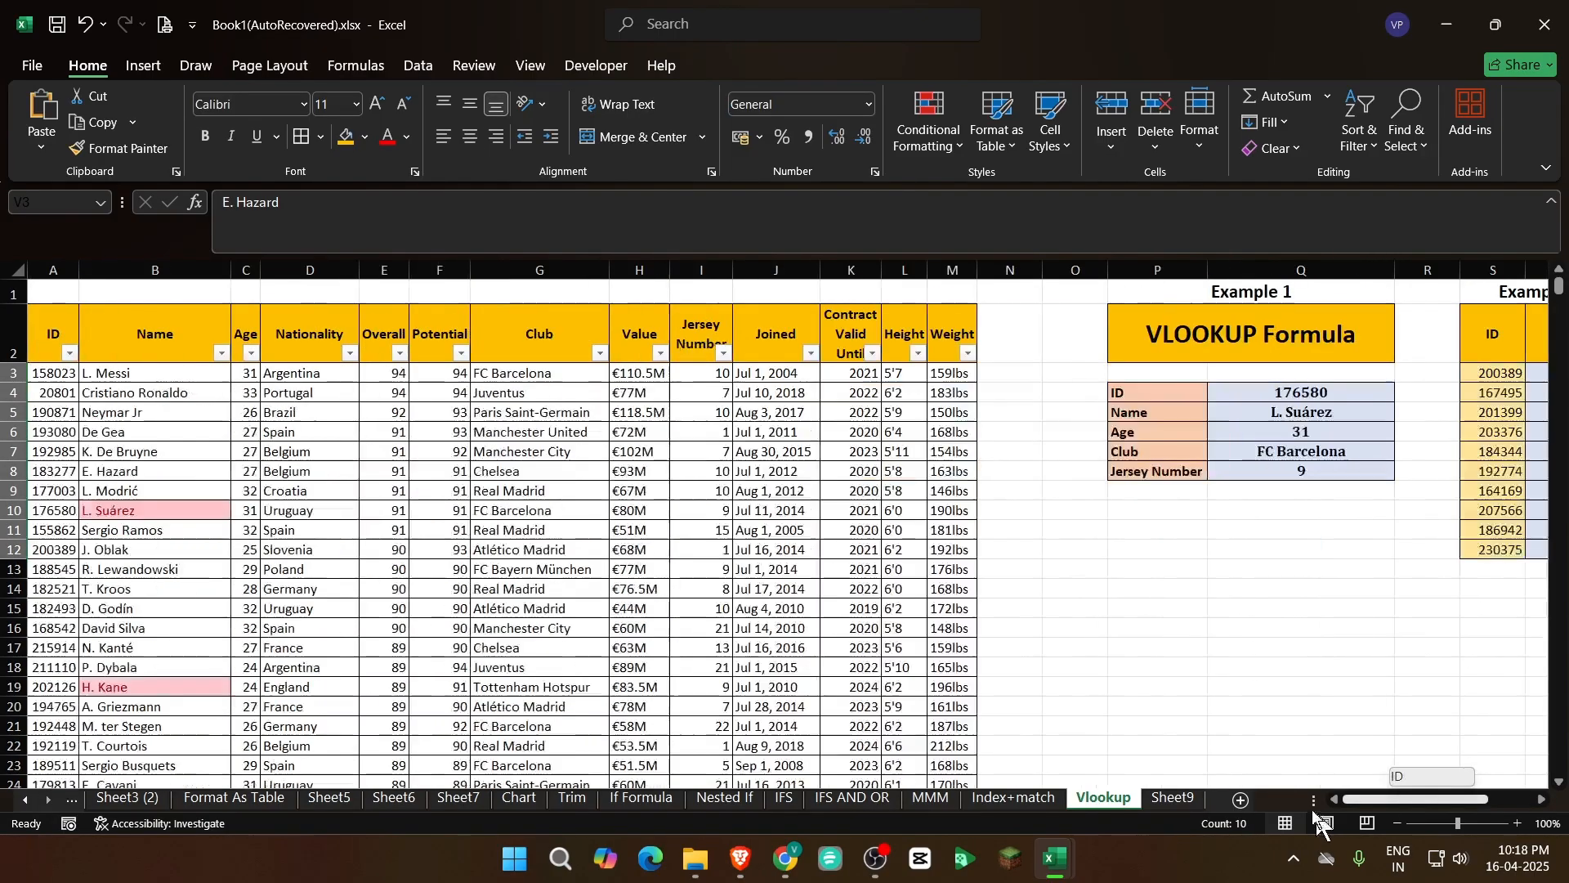
pyautogui.click(180, 384)
pyautogui.click(155, 271)
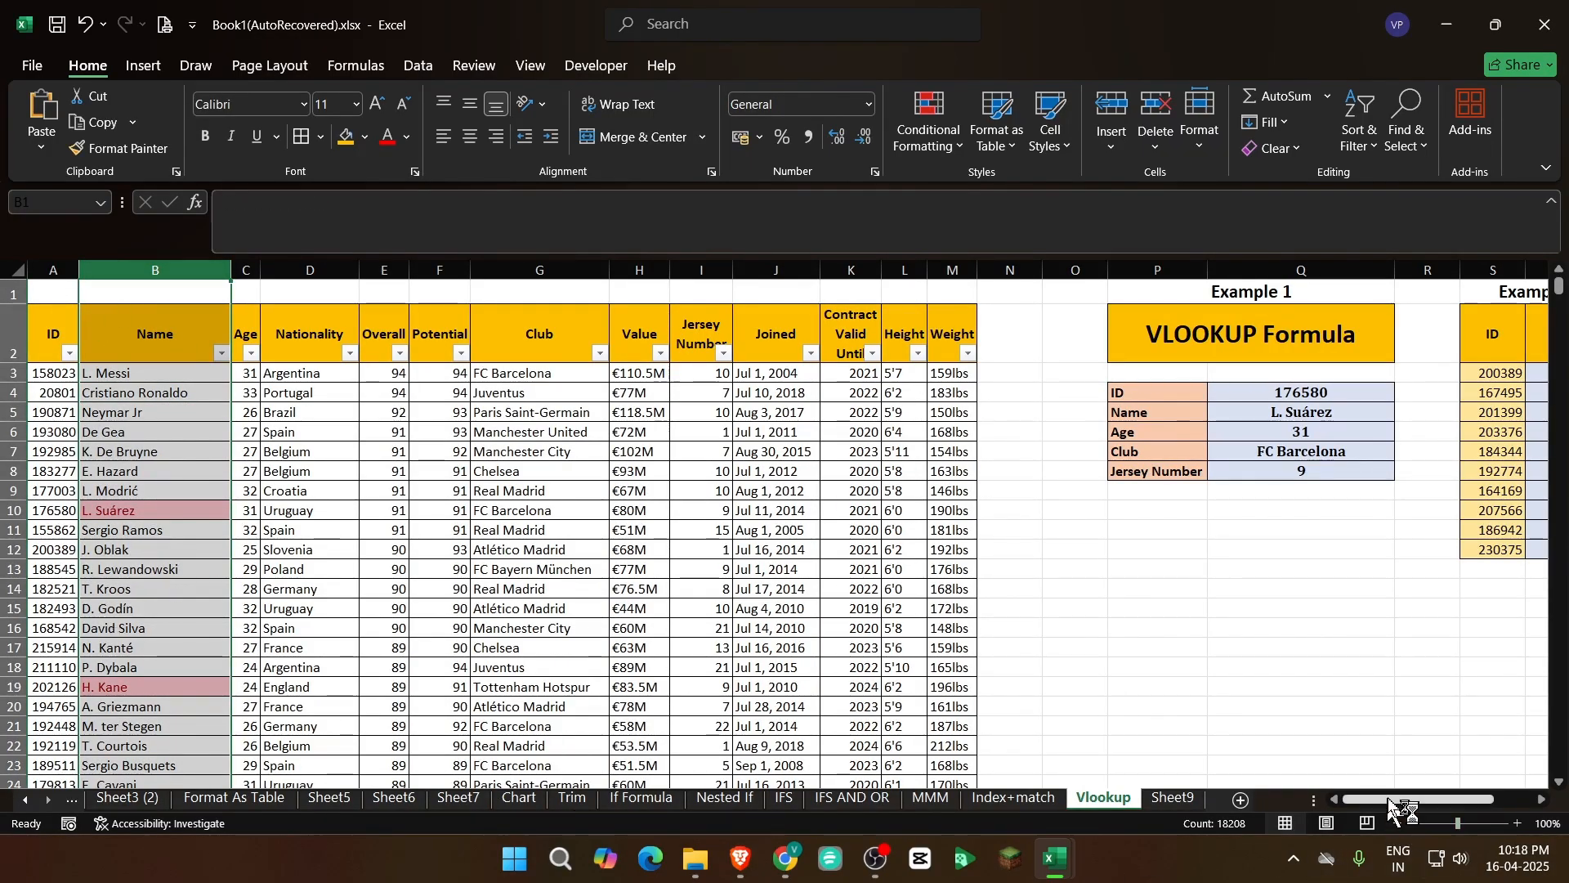
pyautogui.moveTo(1389, 801); pyautogui.dragTo(1429, 801)
pyautogui.click(1406, 373)
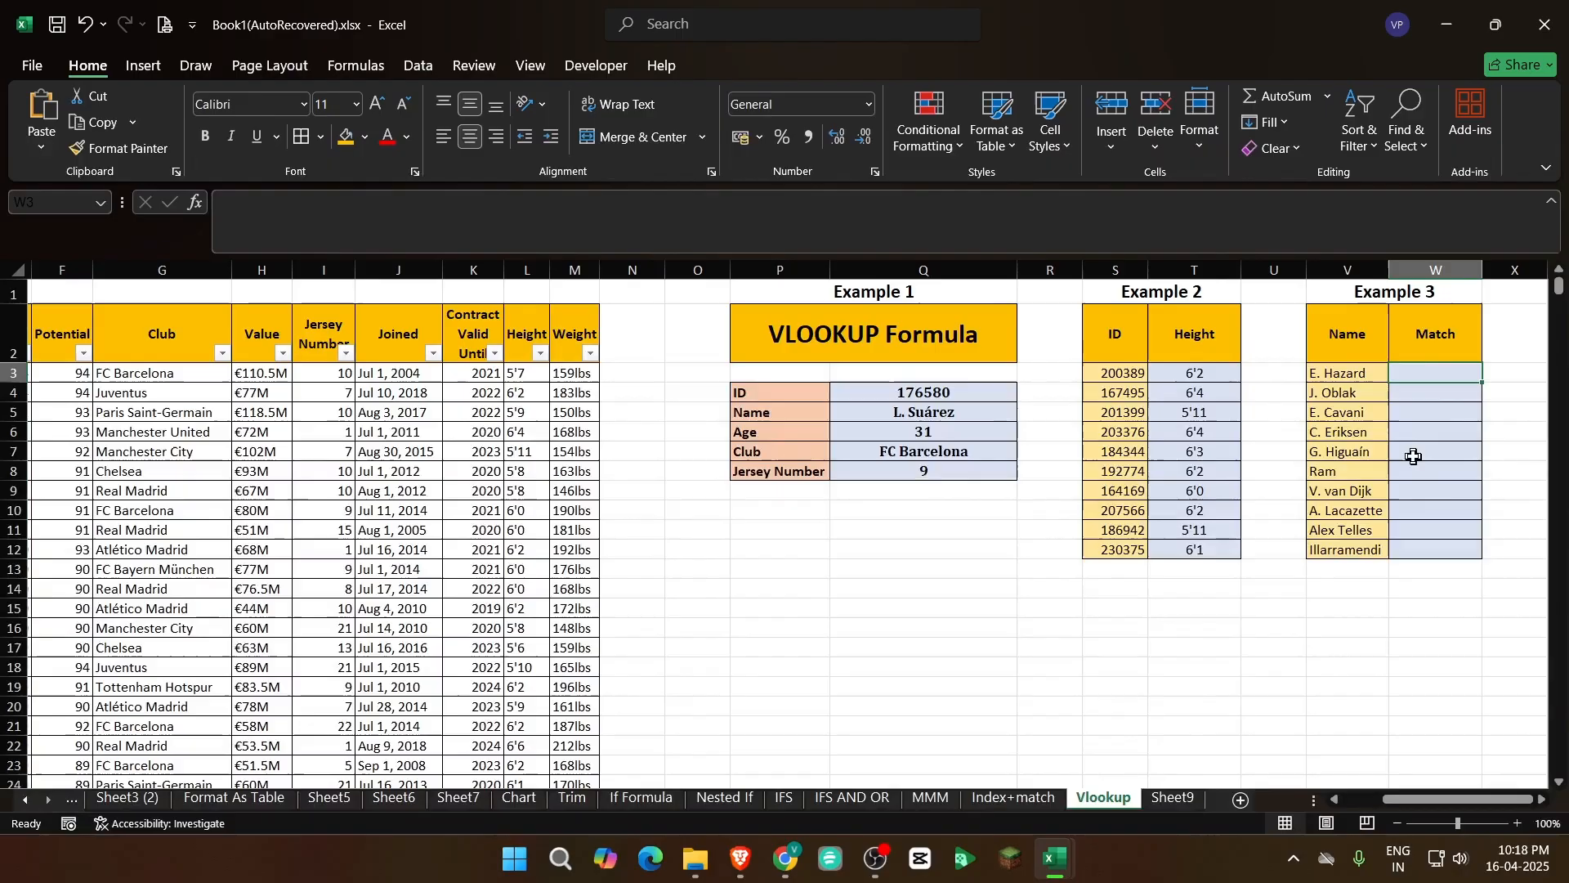
pyautogui.moveTo(1431, 801); pyautogui.dragTo(1209, 792)
pyautogui.click(150, 332)
pyautogui.press('Down')
pyautogui.hotkey('ctrl', 'shift', 'Down')
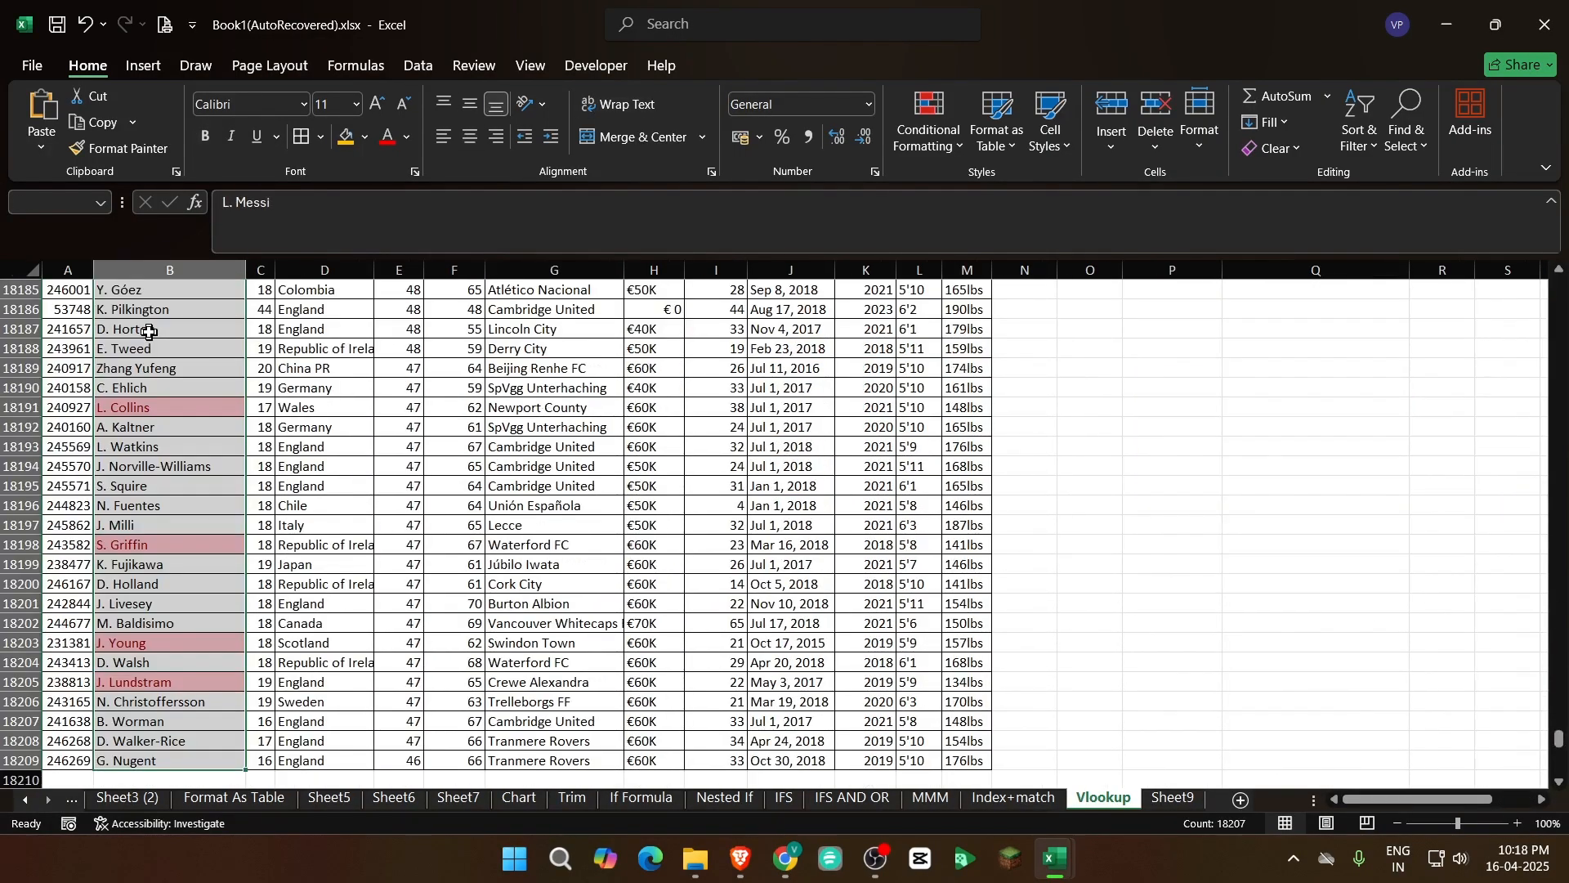
pyautogui.hotkey('ctrl', 'Up')
pyautogui.hotkey('ctrl', 'Up')
pyautogui.press('Down')
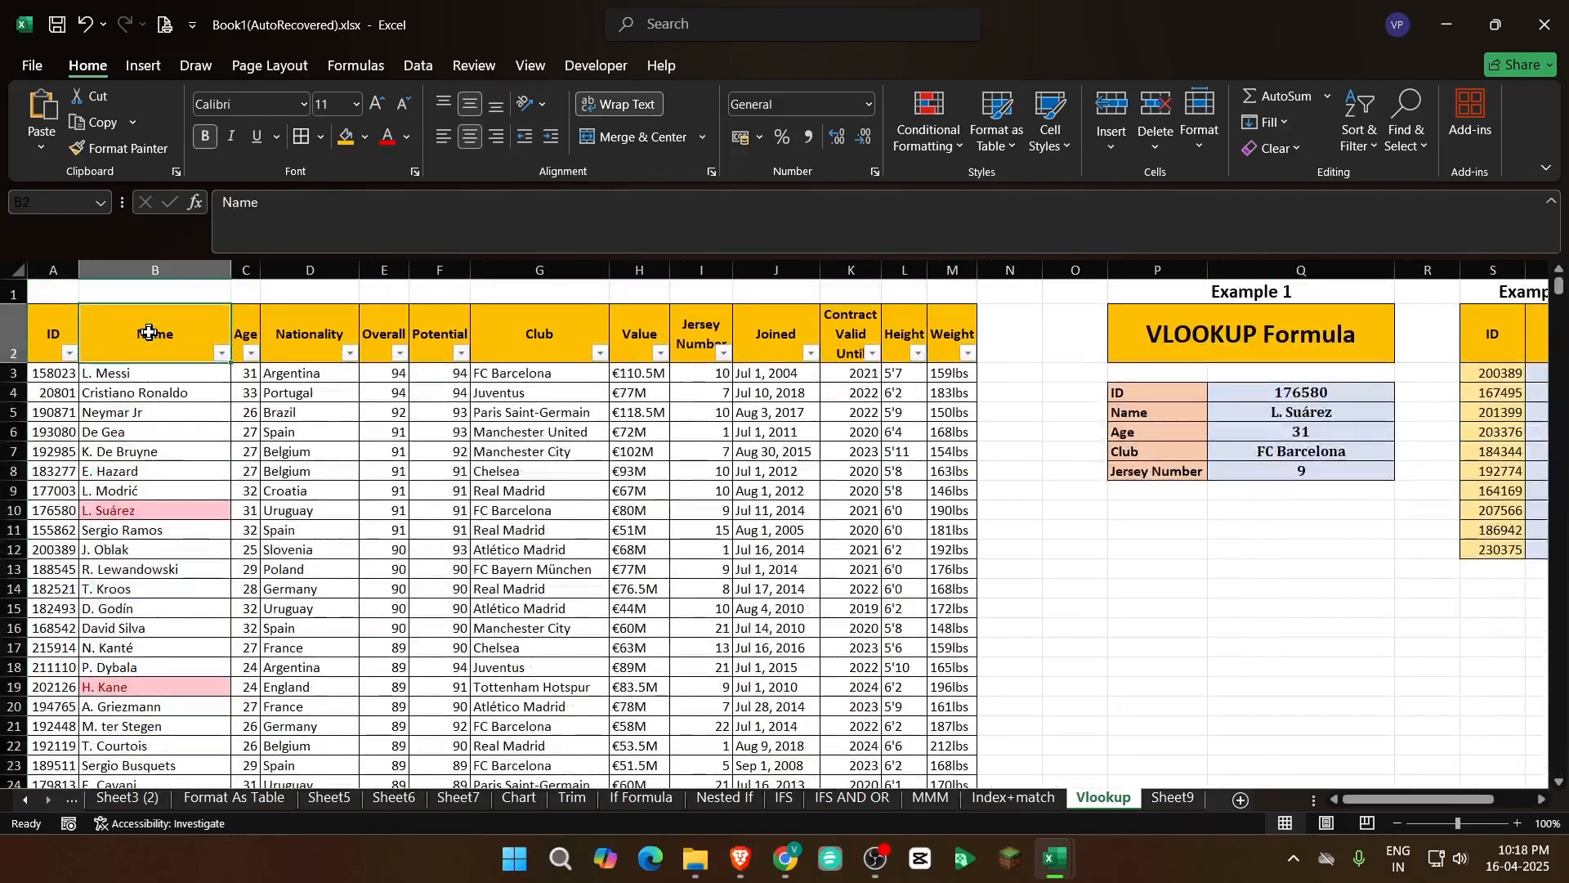
# Review the Example 3 names in V3:V12 that need checking against the table's Name column
pyautogui.hotkey('ctrl', 'Right')
pyautogui.hotkey('ctrl', 'Right')
pyautogui.hotkey('ctrl', 'Right')
pyautogui.press('Right')
pyautogui.press('Right')
pyautogui.press('Left')
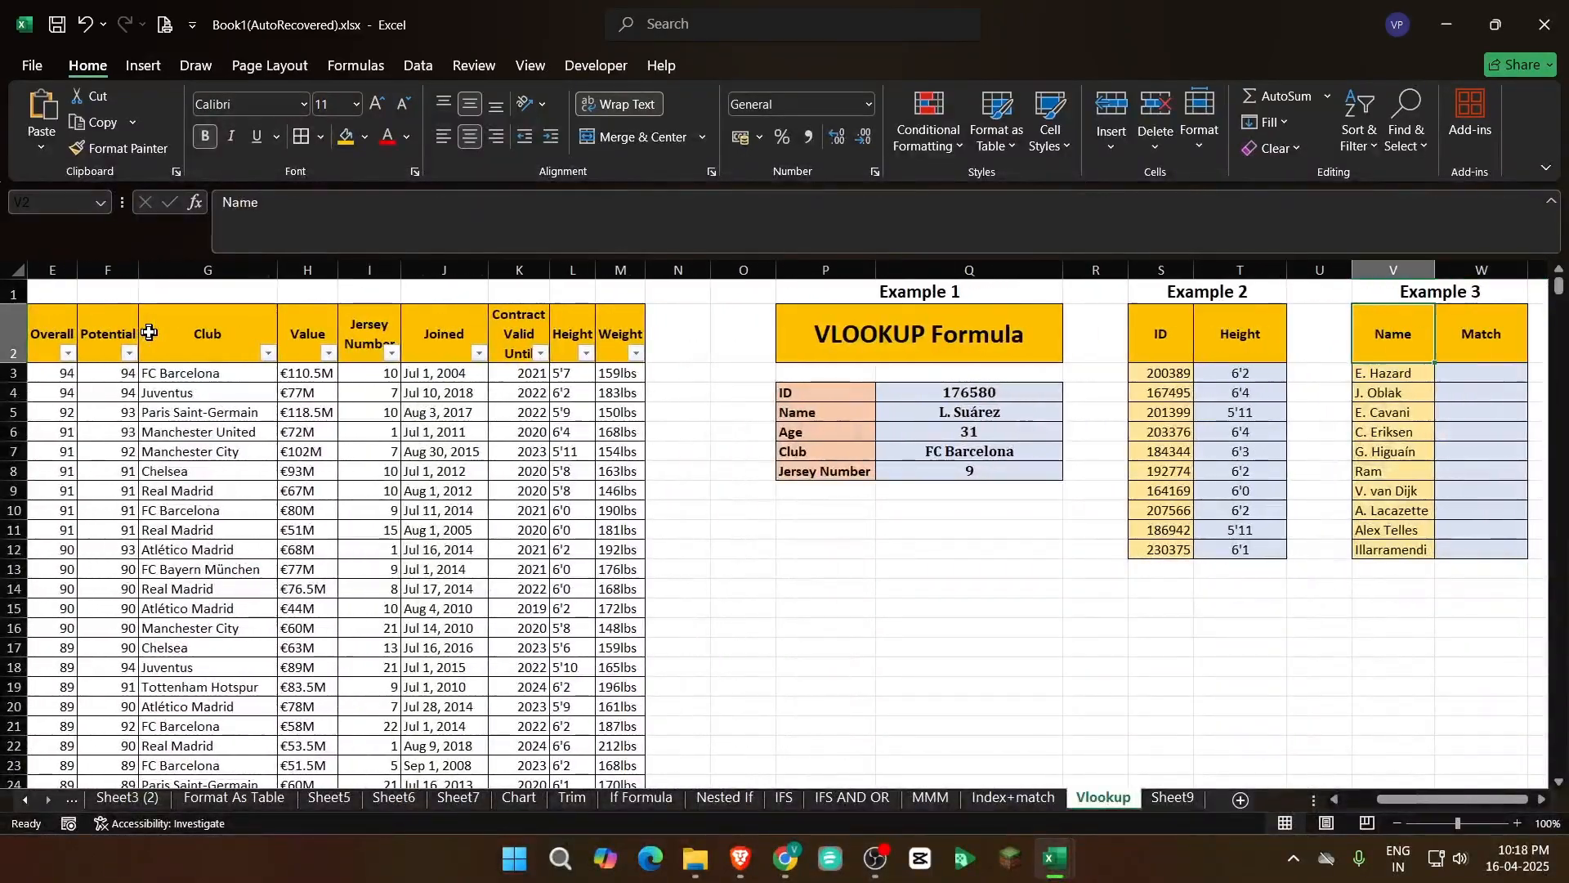
pyautogui.press('Down')
pyautogui.hotkey('ctrl', 'shift', 'Down')
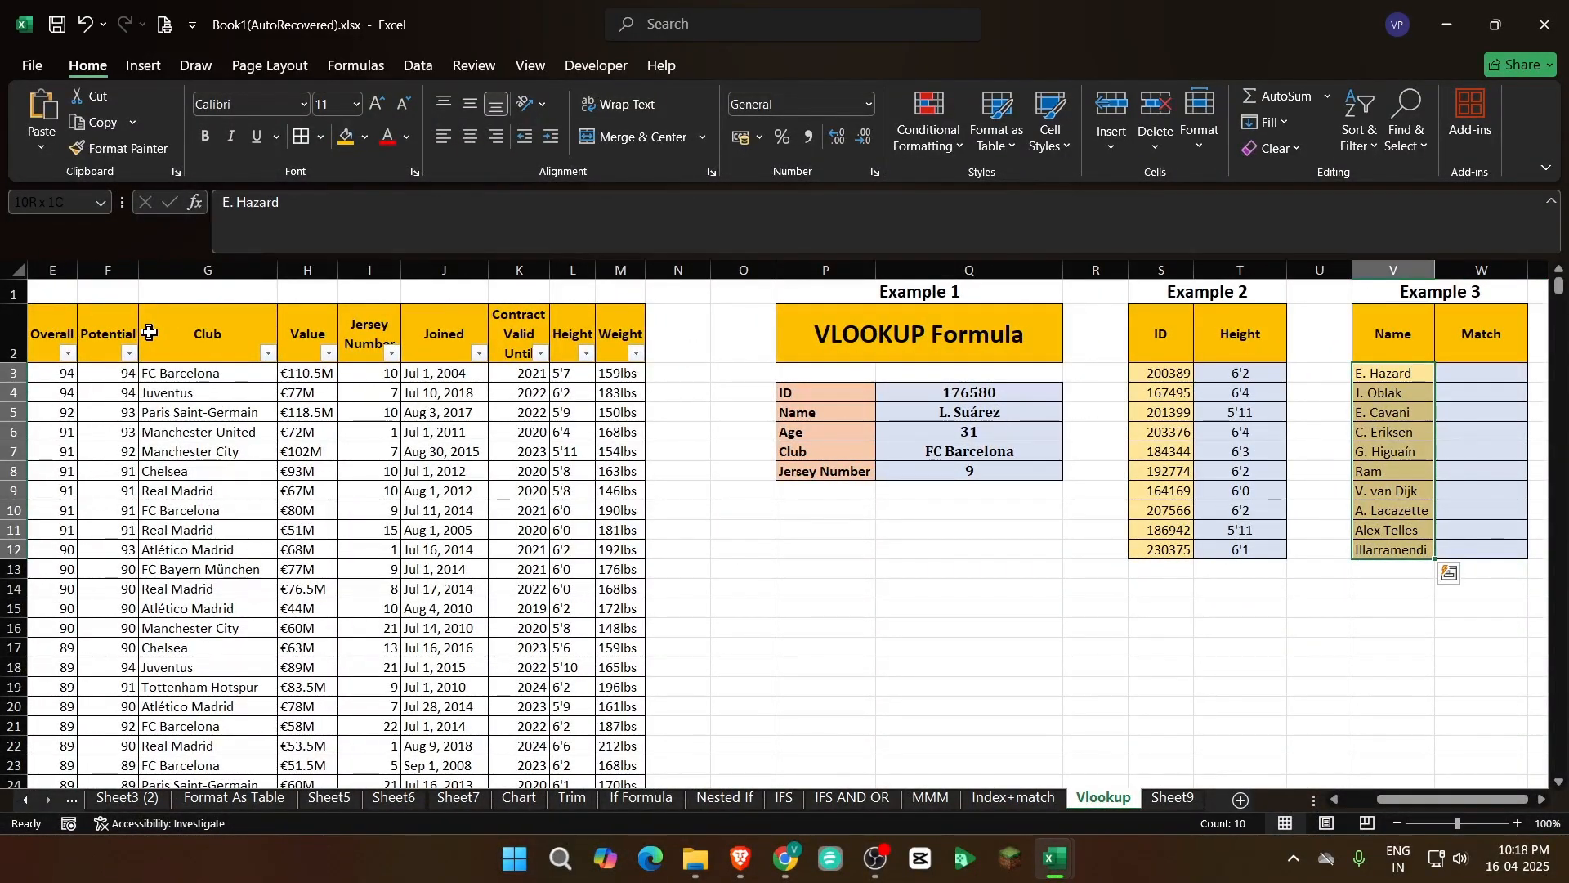
pyautogui.press('Right')
pyautogui.press('Up')
pyautogui.press('Up')
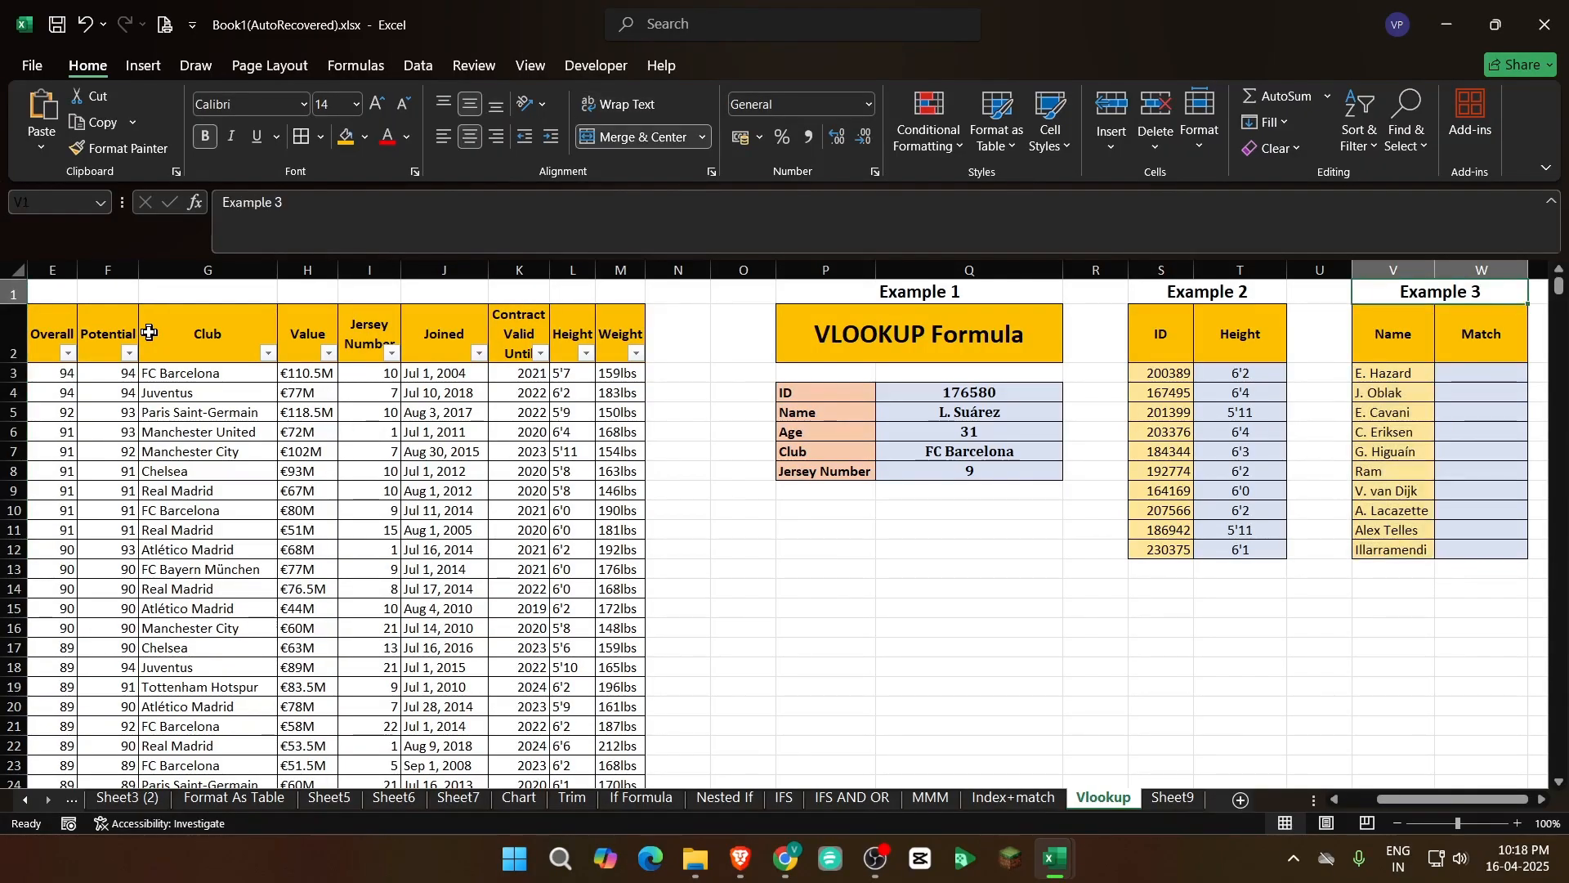
# Start a VLOOKUP formula in W3 with V3 as the lookup value
pyautogui.press('Down')
pyautogui.press('Left')
pyautogui.press('Right')
pyautogui.press('Down')
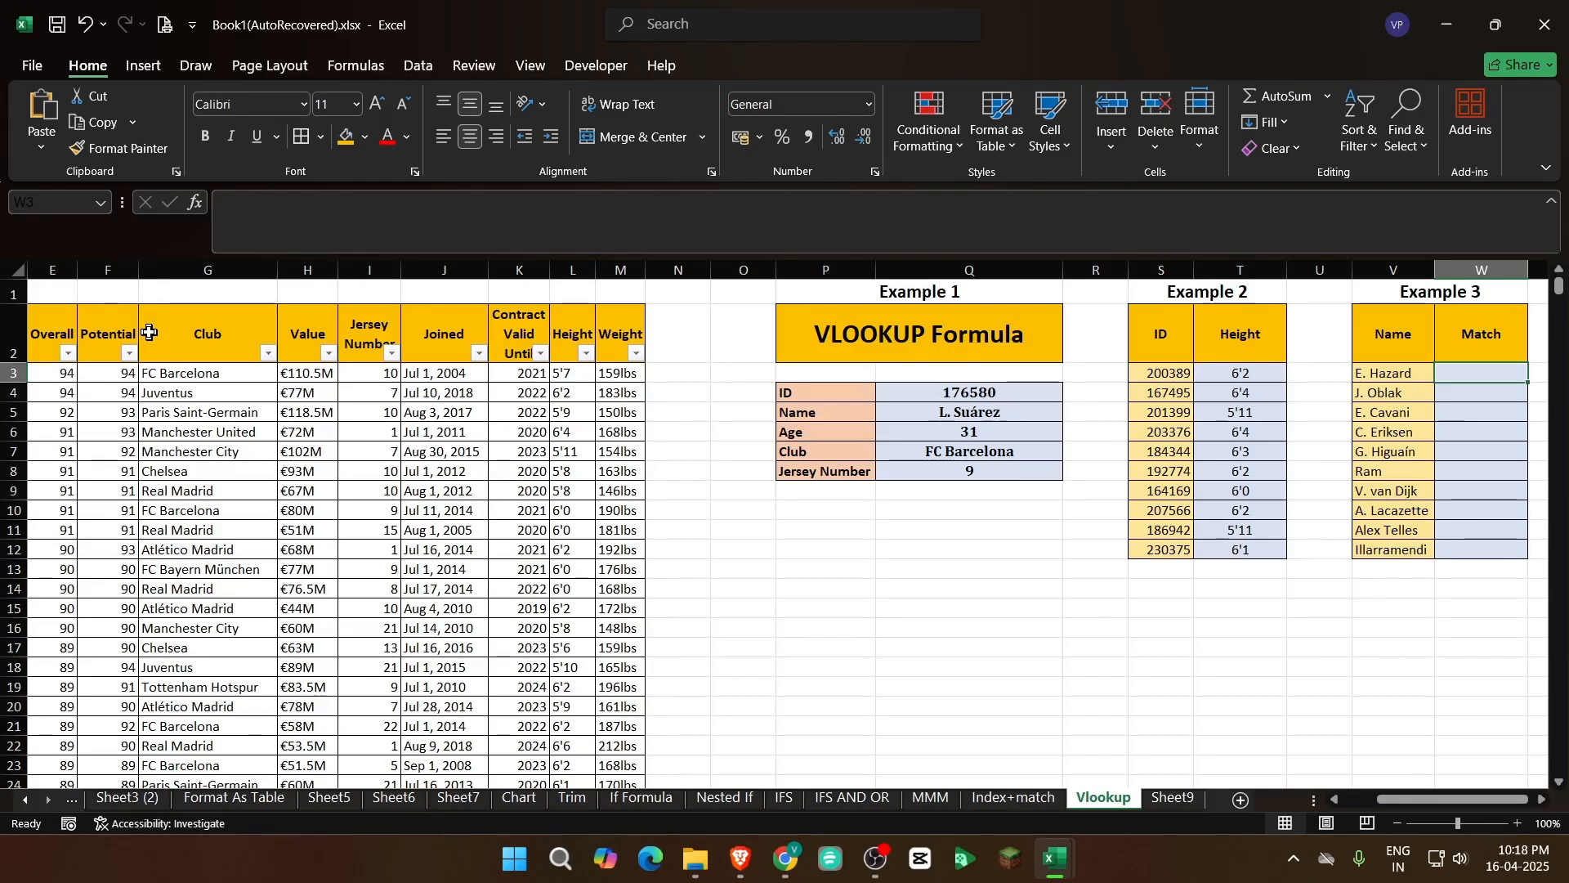
pyautogui.write('=VLOOKUP(')
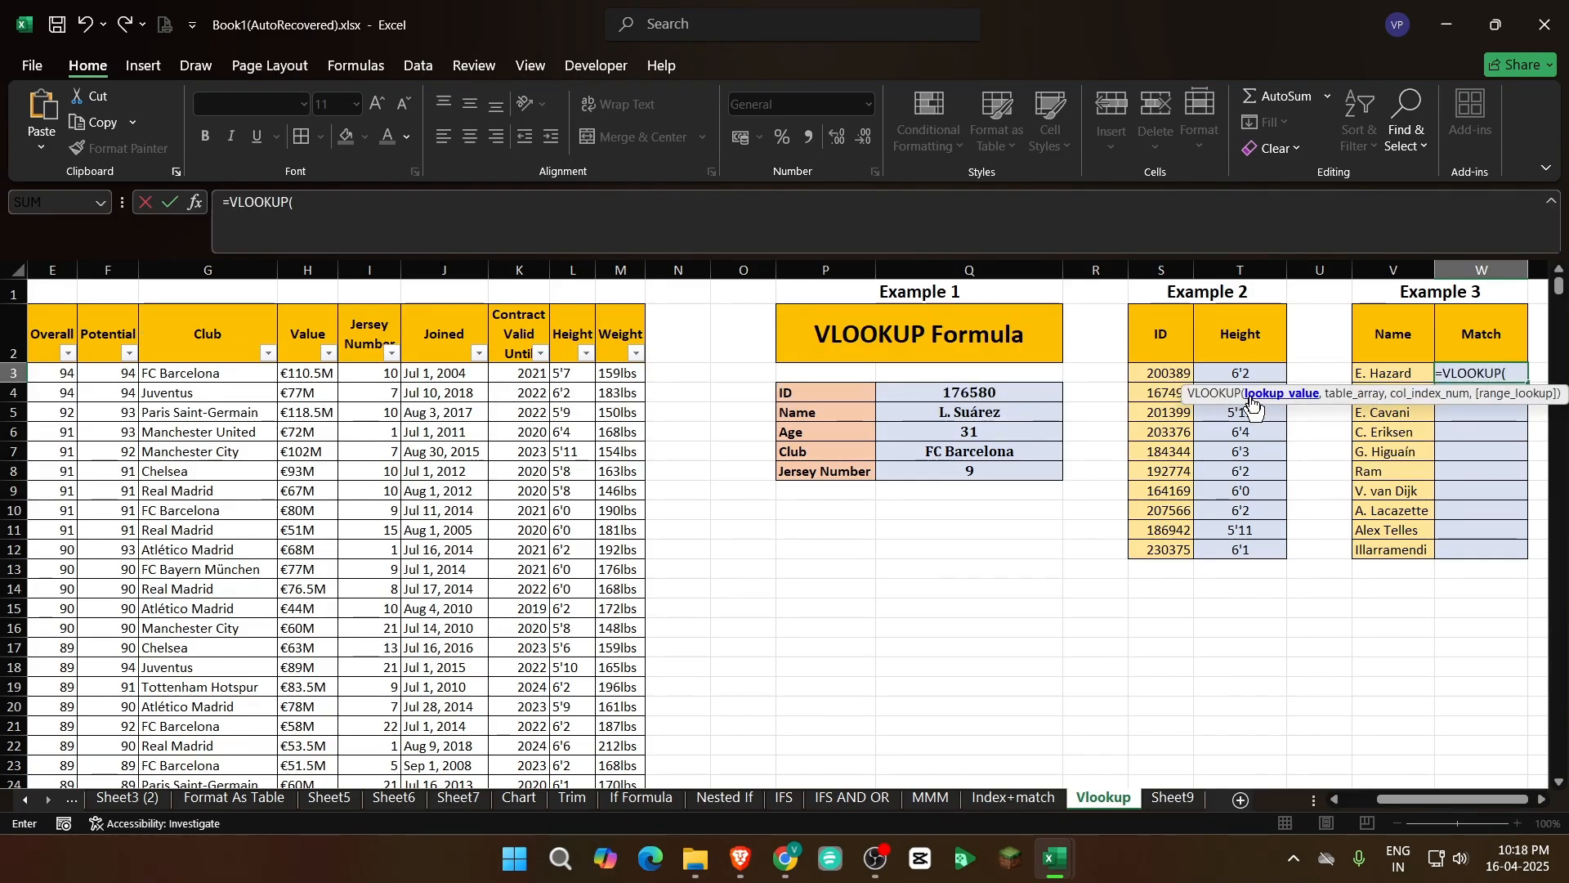
pyautogui.click(1395, 372)
pyautogui.write(',')
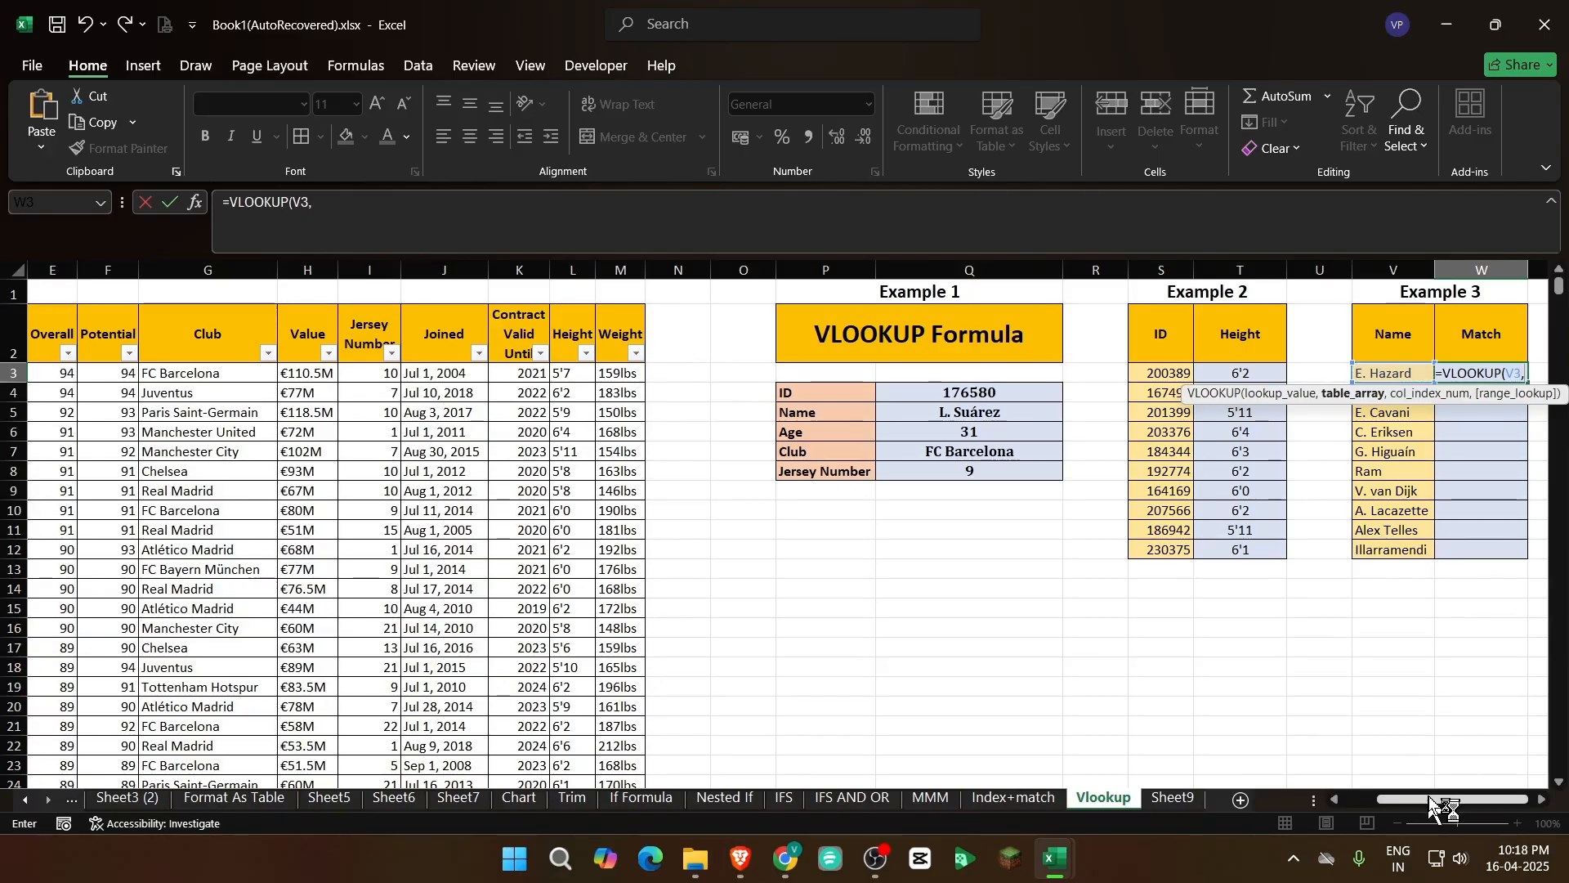
# Set the W3 formula's table array to the Name column as the absolute range $B$2:$B$18209
pyautogui.moveTo(1432, 807); pyautogui.dragTo(1117, 812)
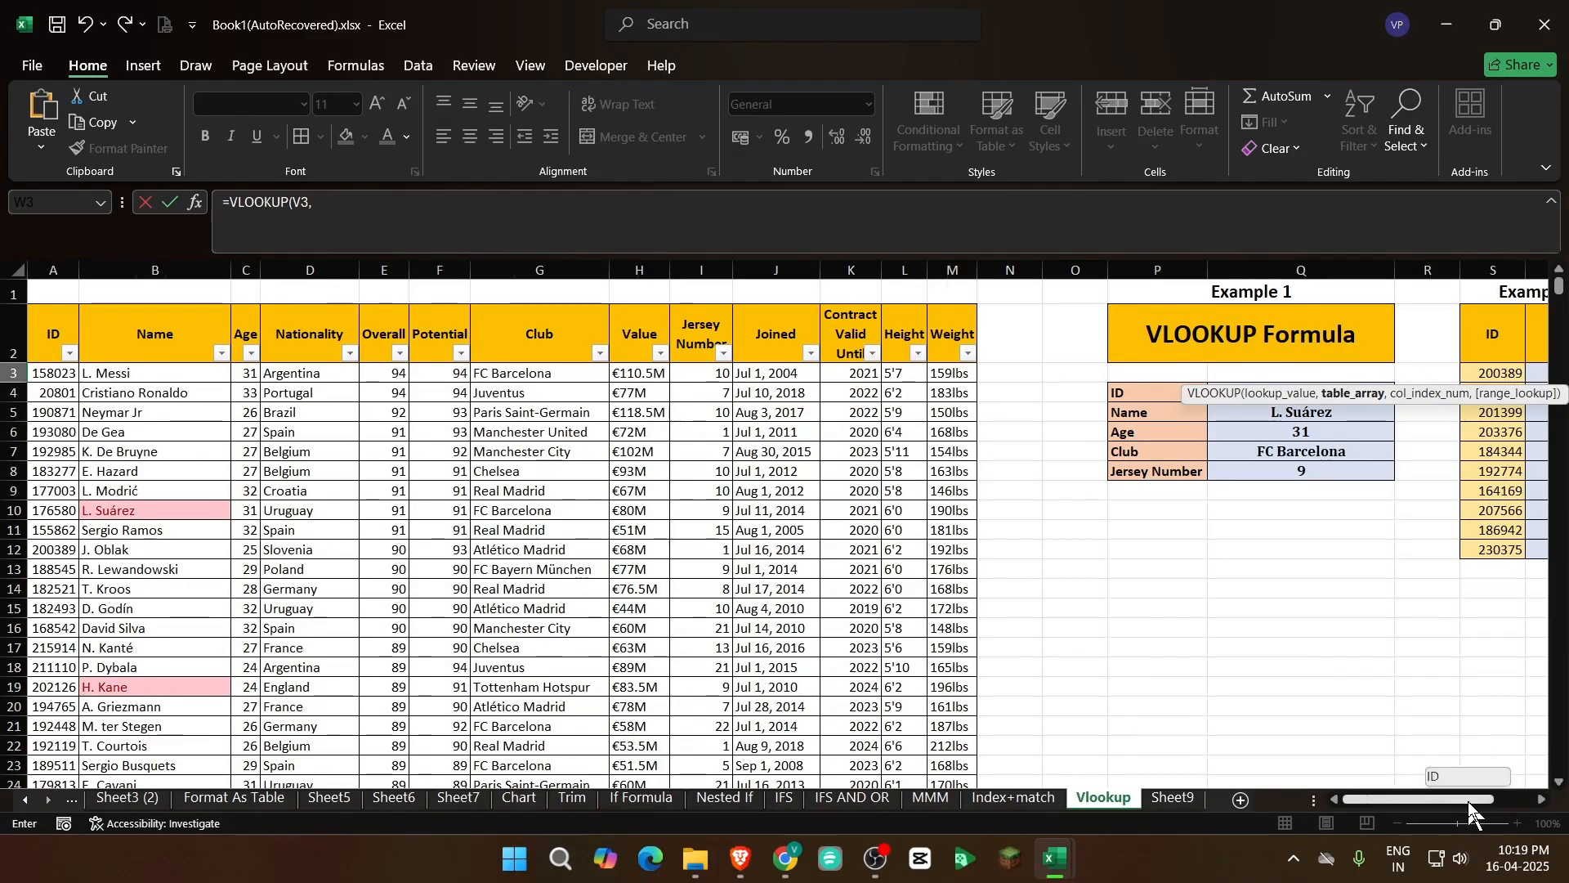
pyautogui.moveTo(1469, 802); pyautogui.dragTo(1025, 807)
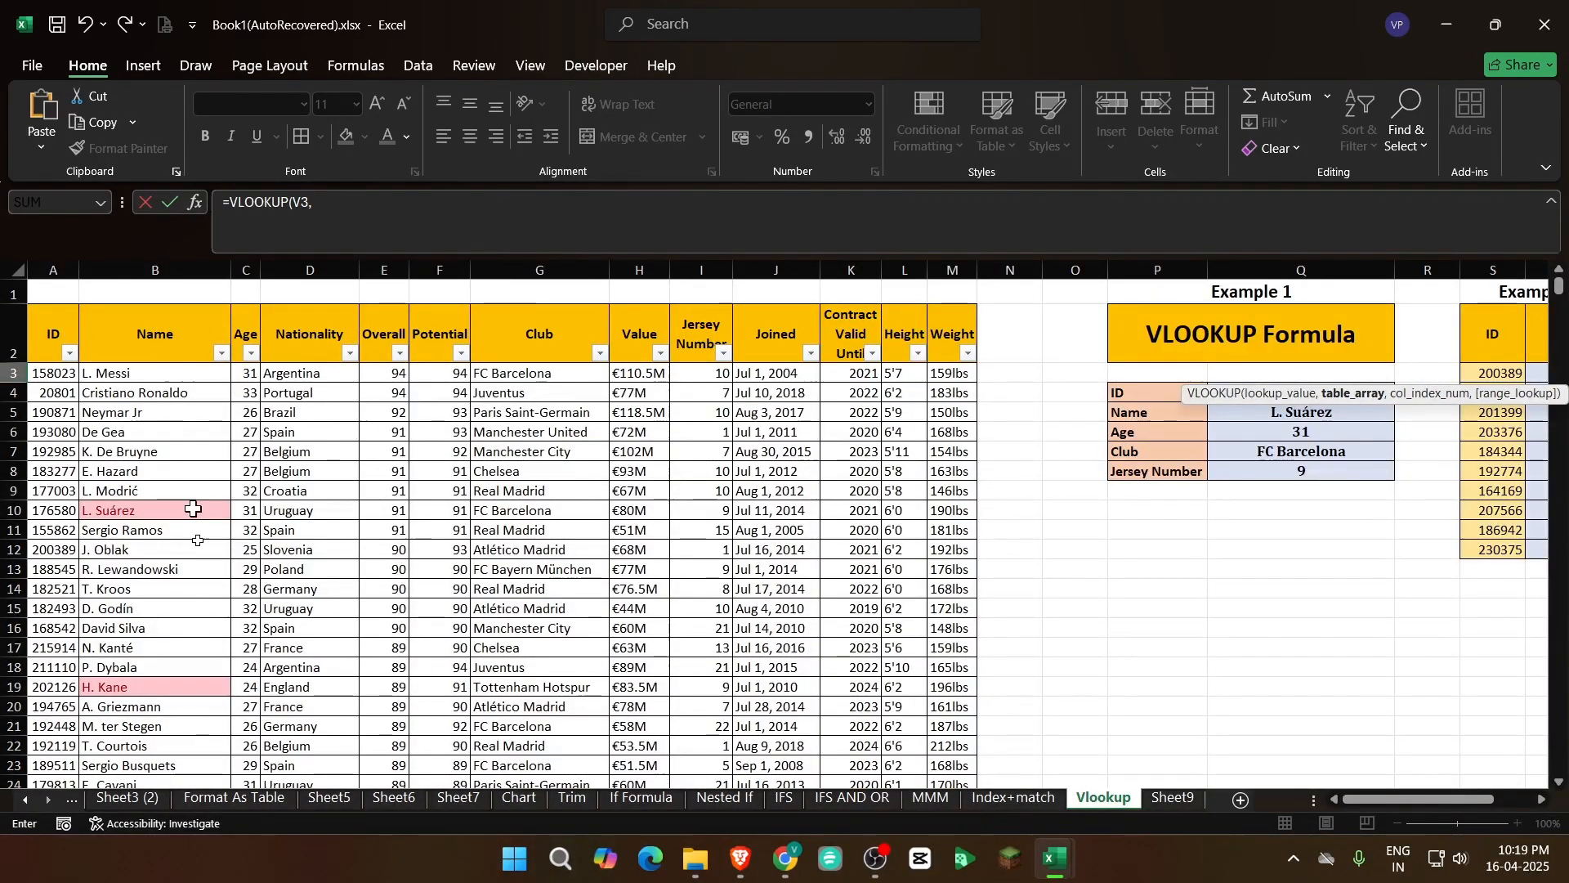
pyautogui.click(160, 341)
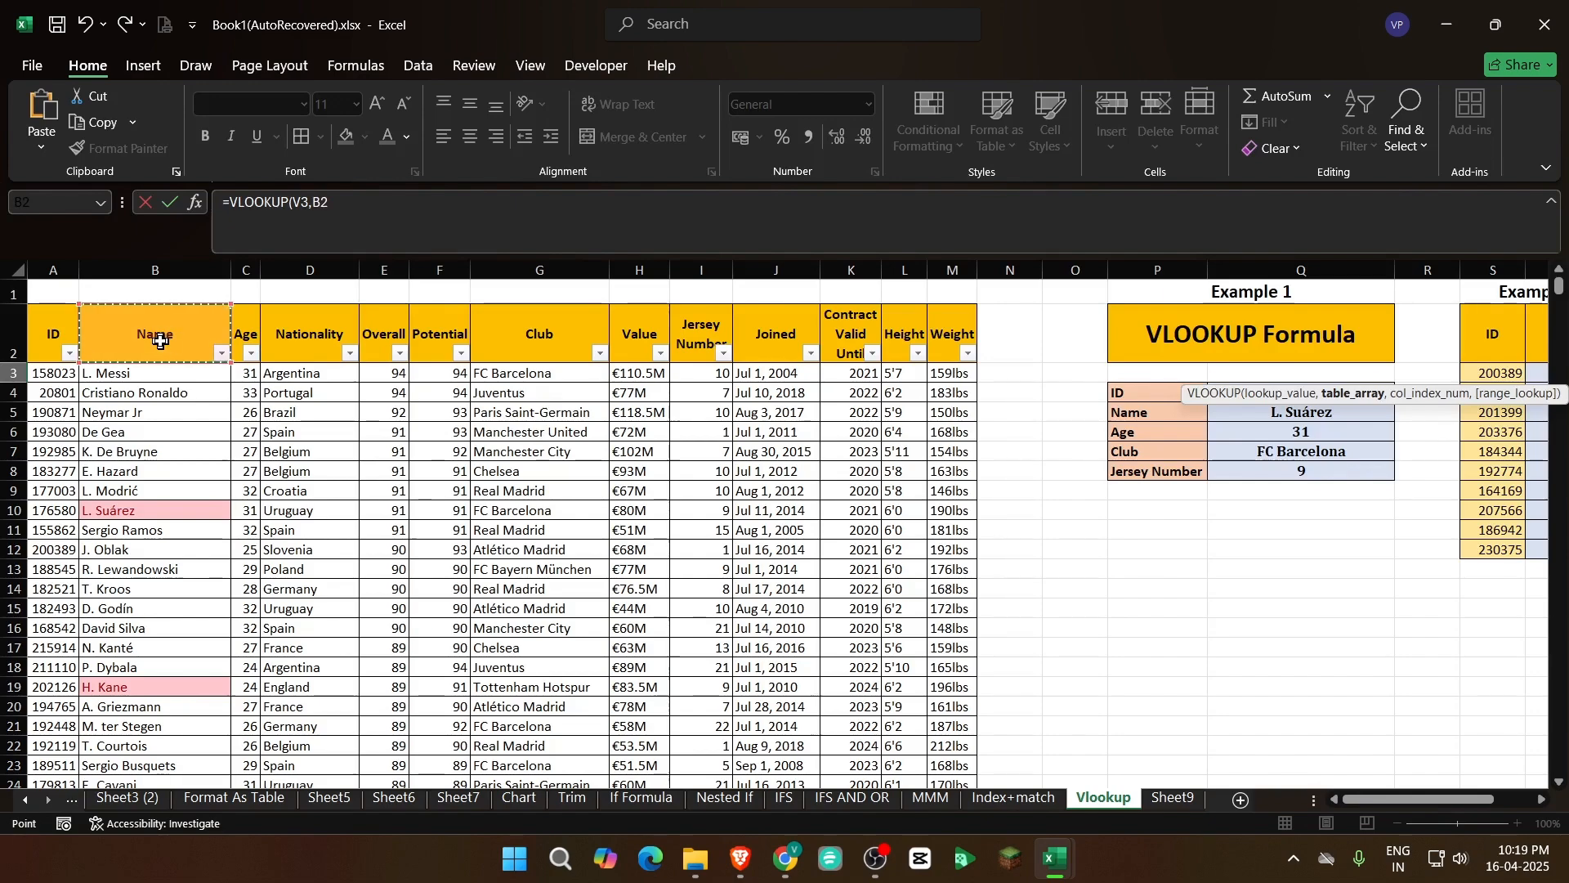
pyautogui.hotkey('ctrl', 'shift', 'Down')
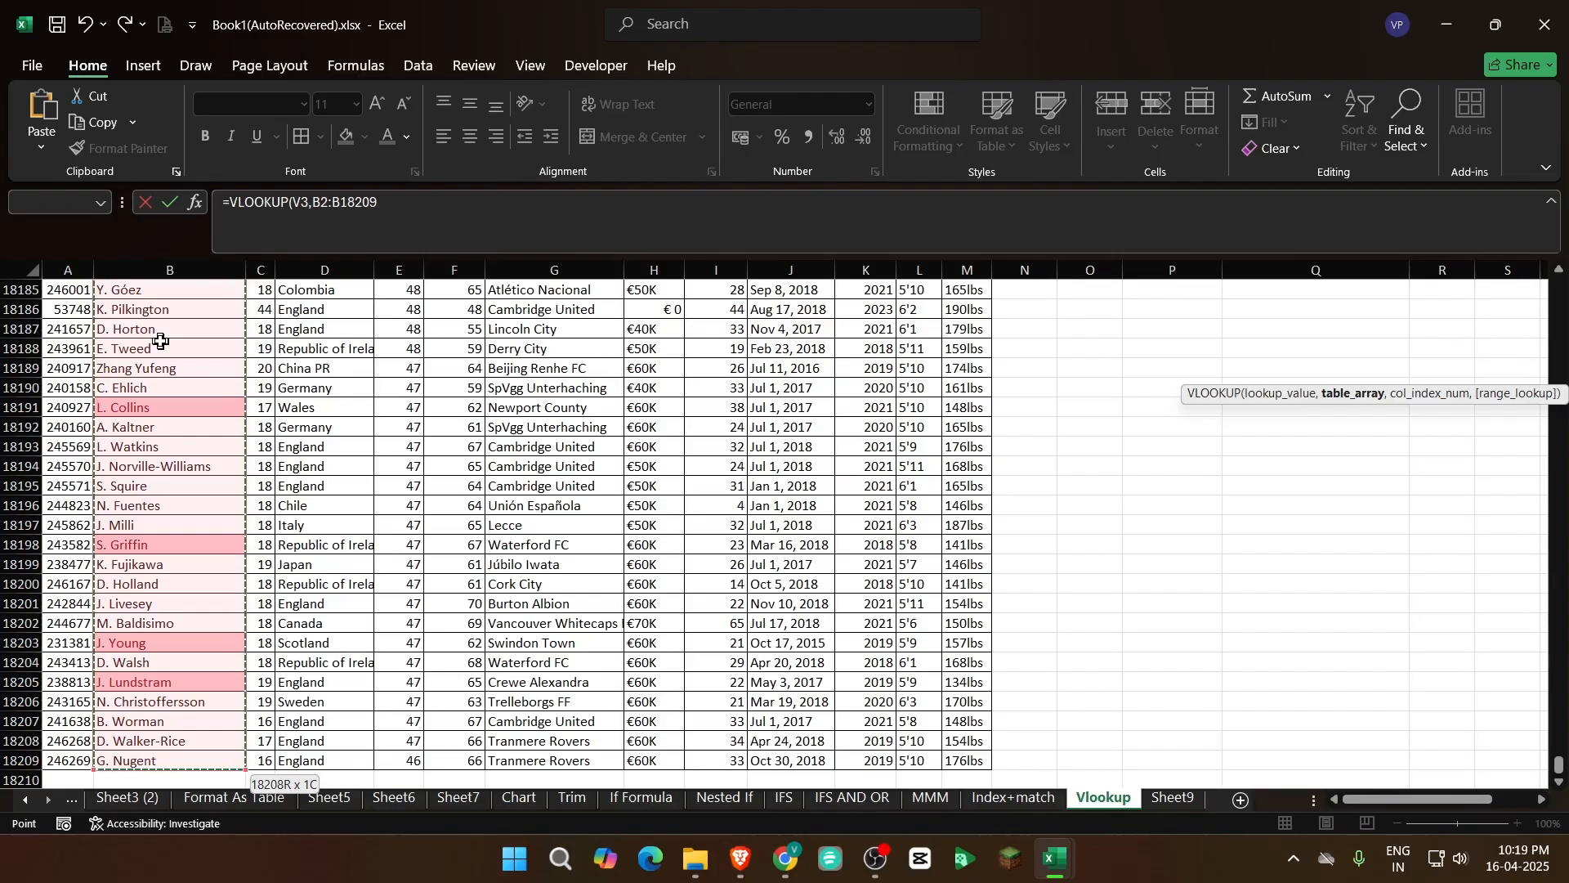
pyautogui.press('F4')
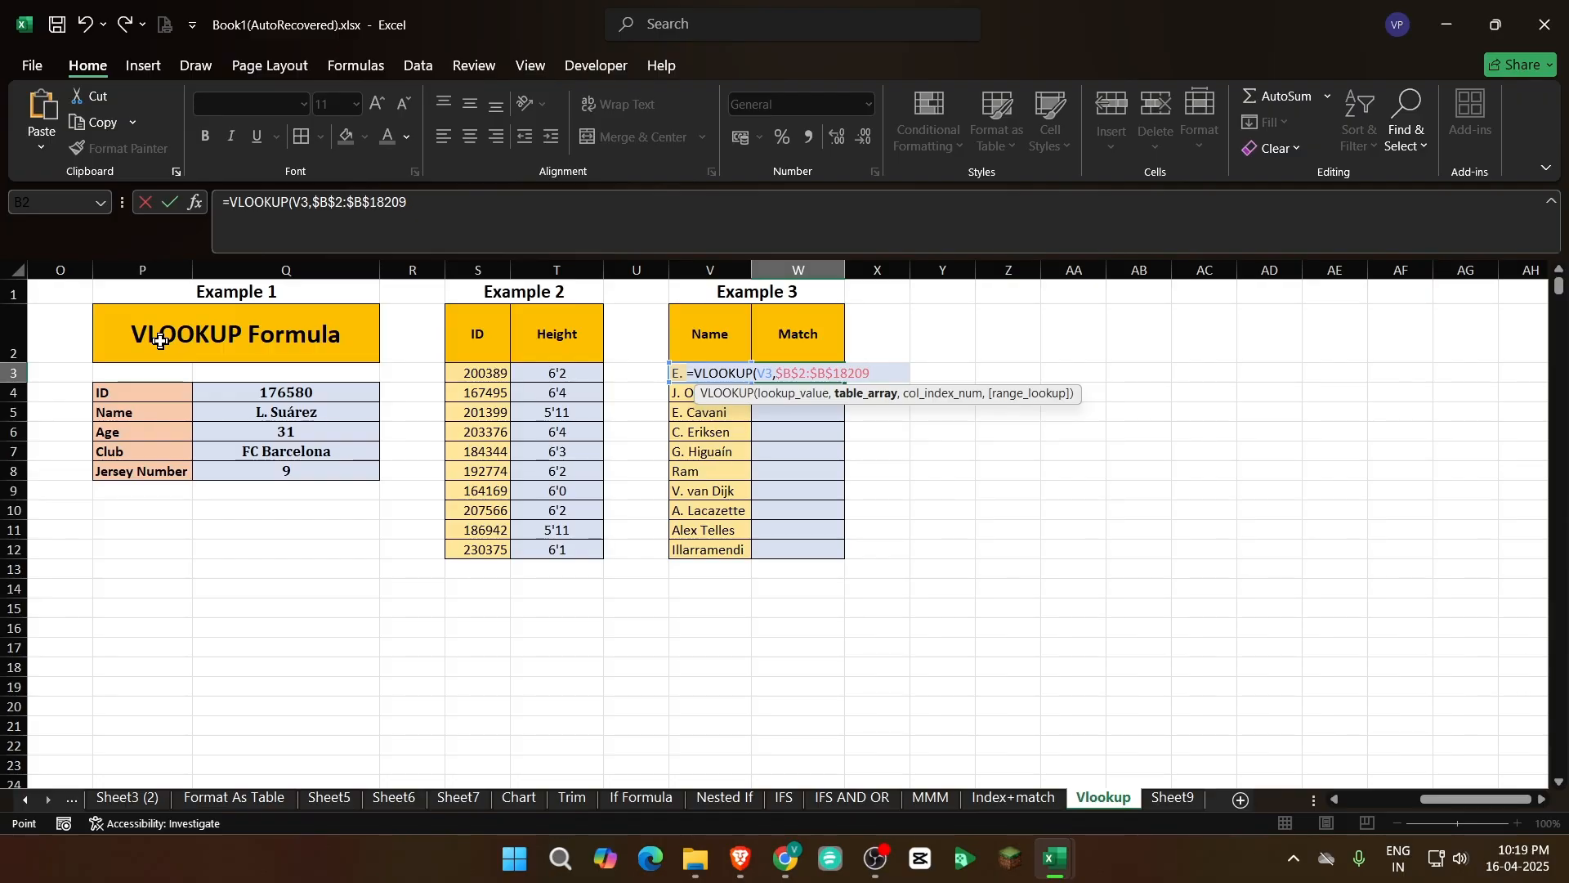
# Complete the W3 VLOOKUP formula with column index 1 and 0 for an exact match
pyautogui.write(',')
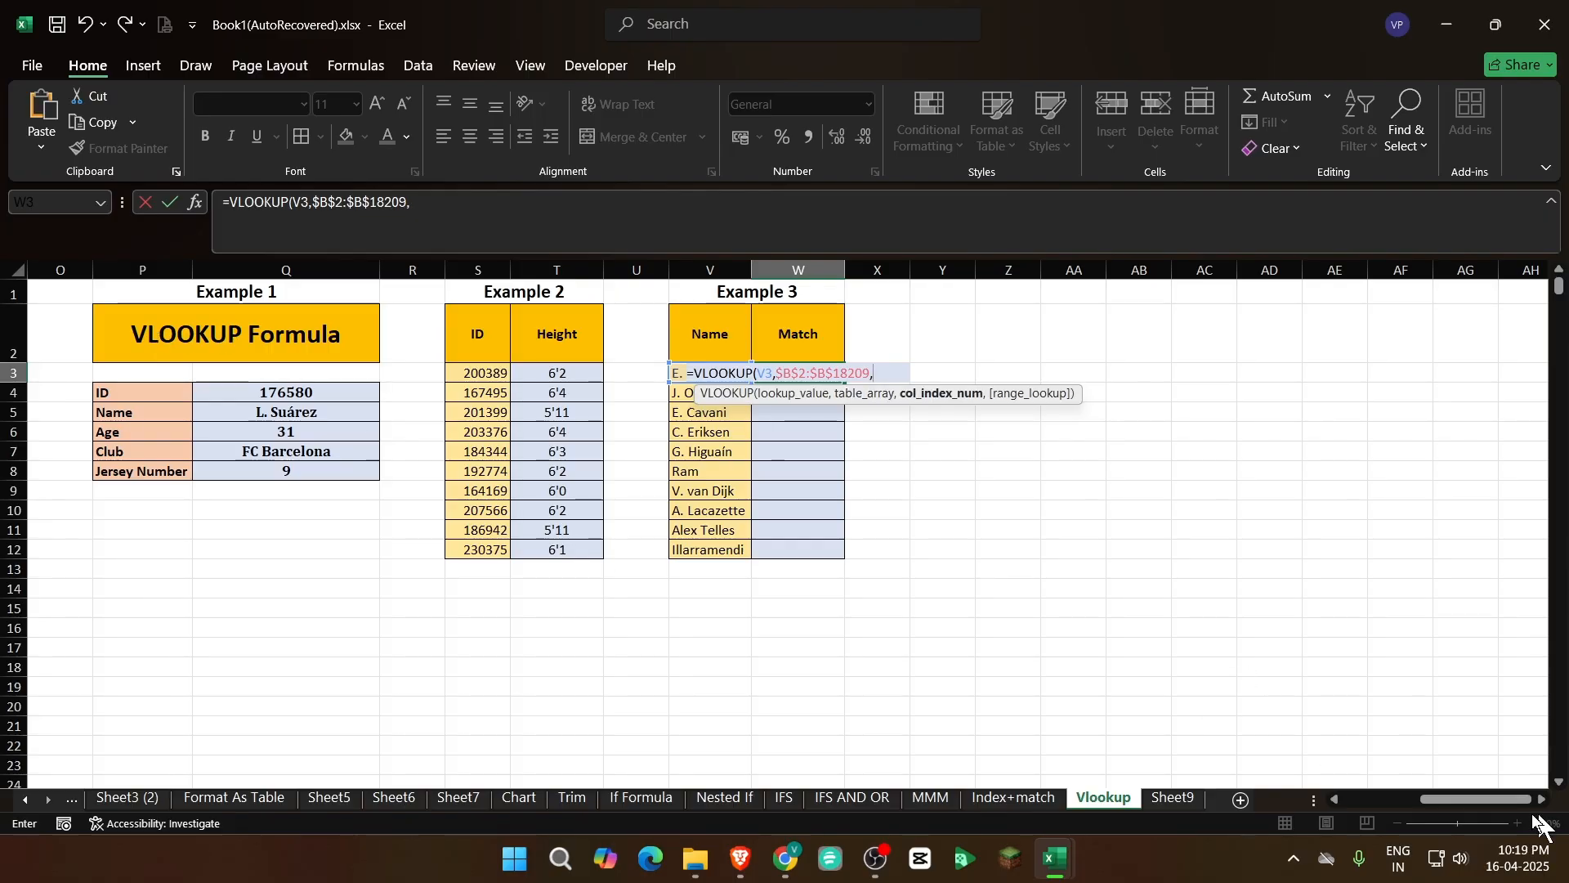
pyautogui.moveTo(1513, 800); pyautogui.dragTo(1381, 802)
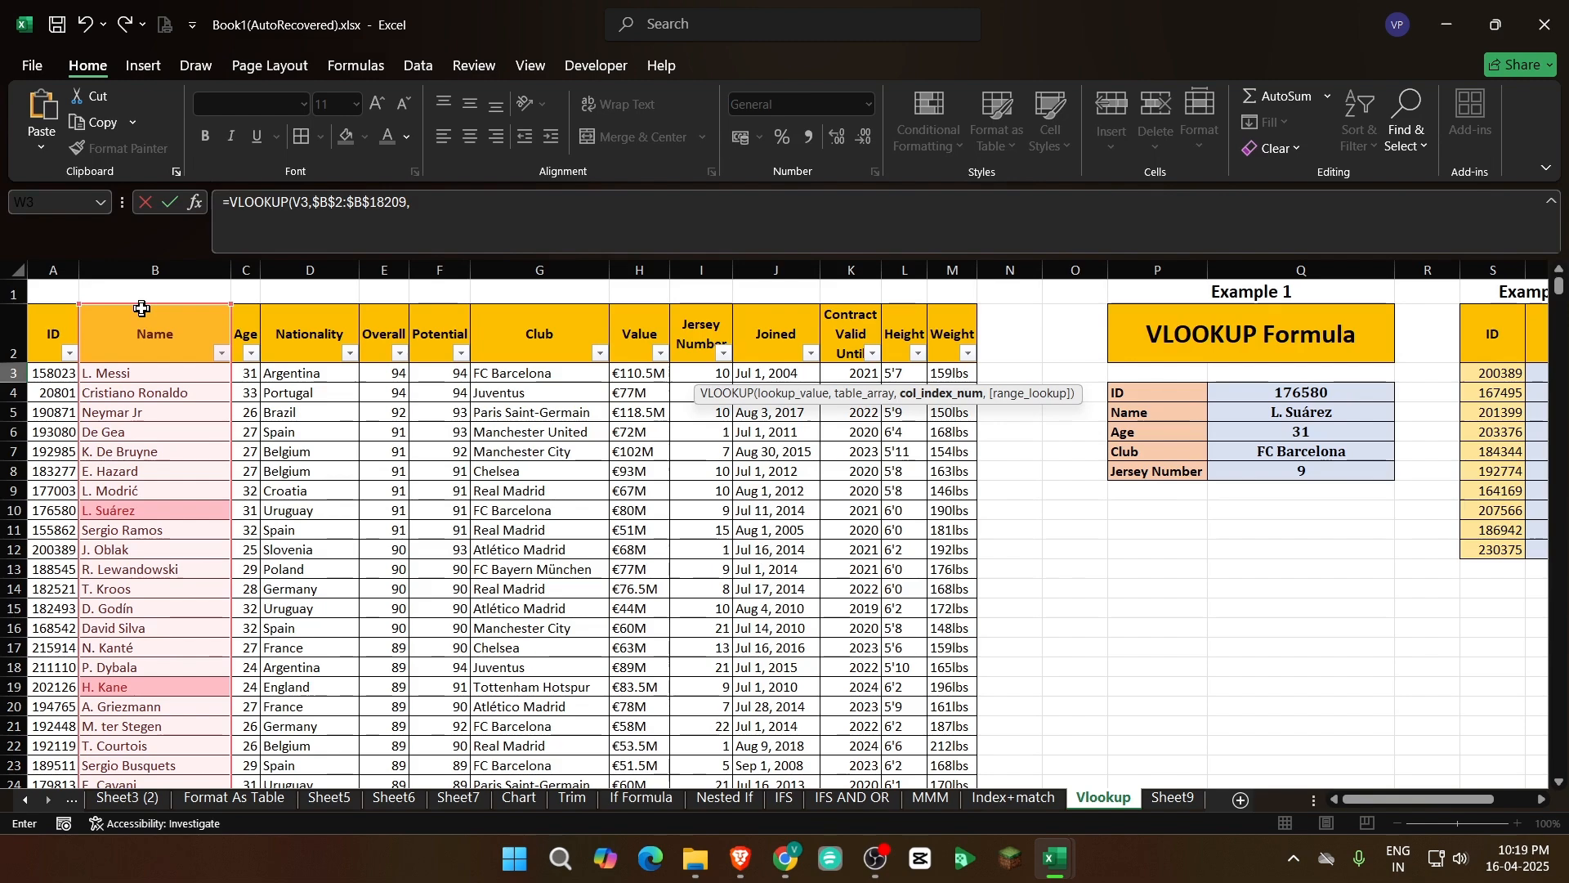
pyautogui.write(',')
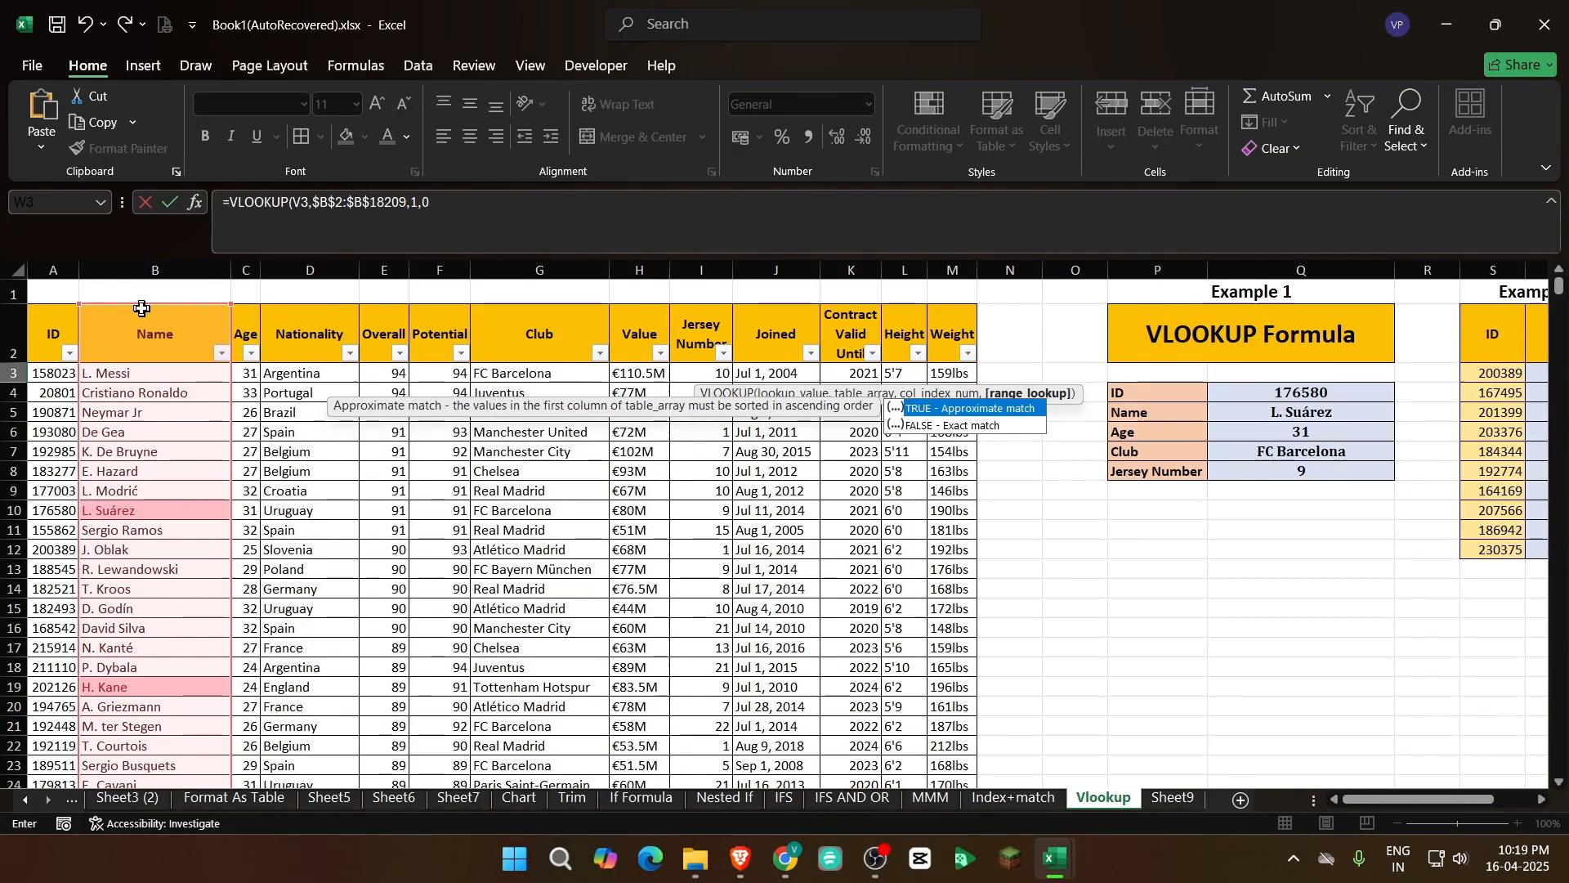
pyautogui.write('0)')
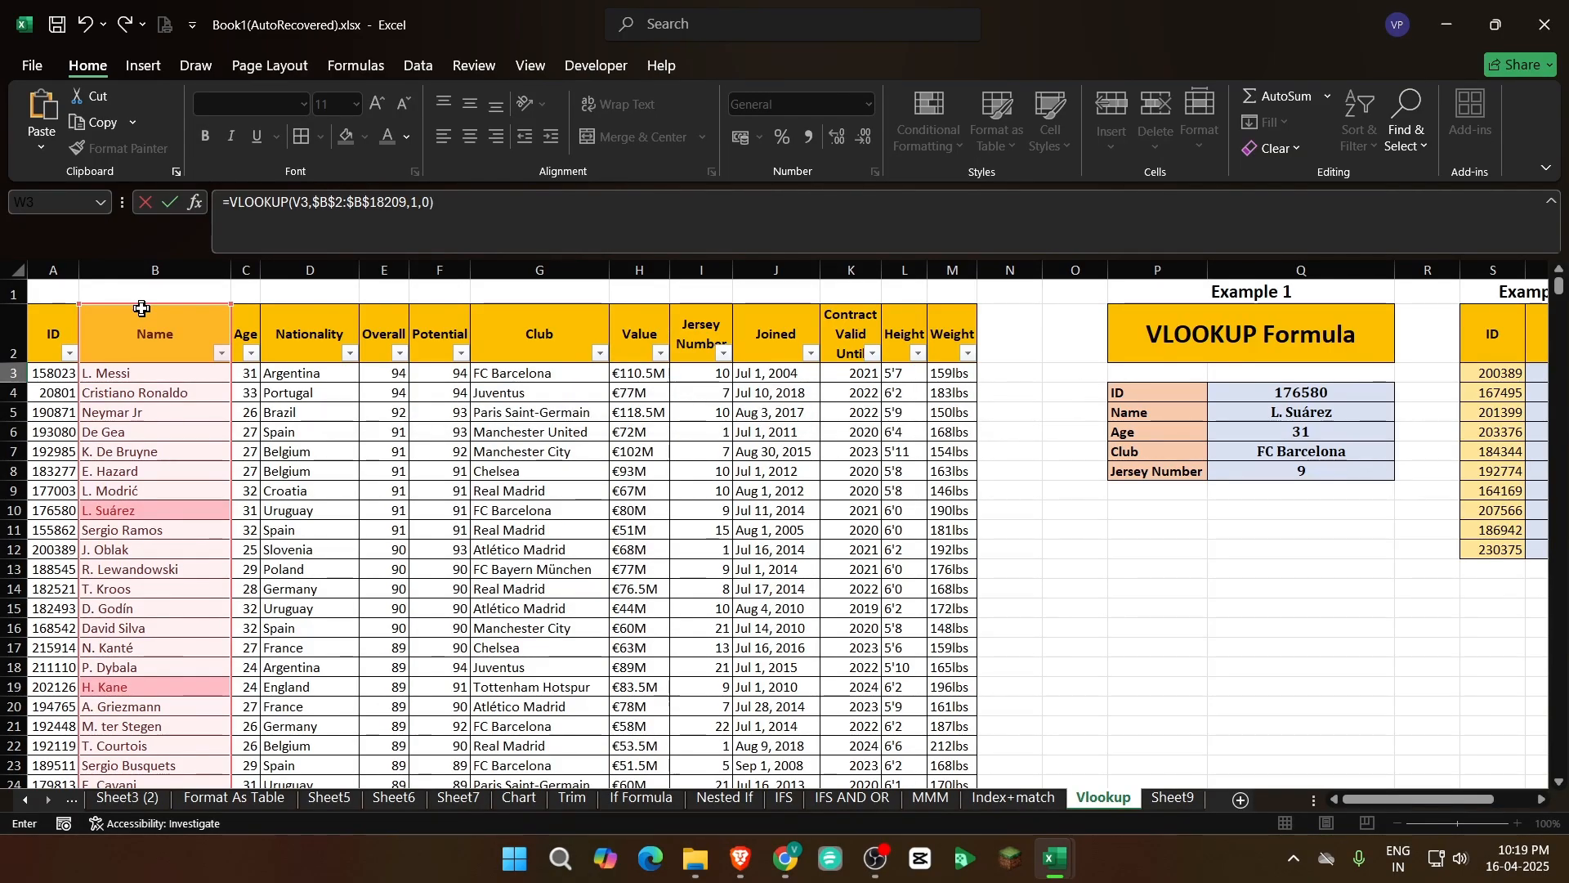
pyautogui.press('Return')
pyautogui.press('Up')
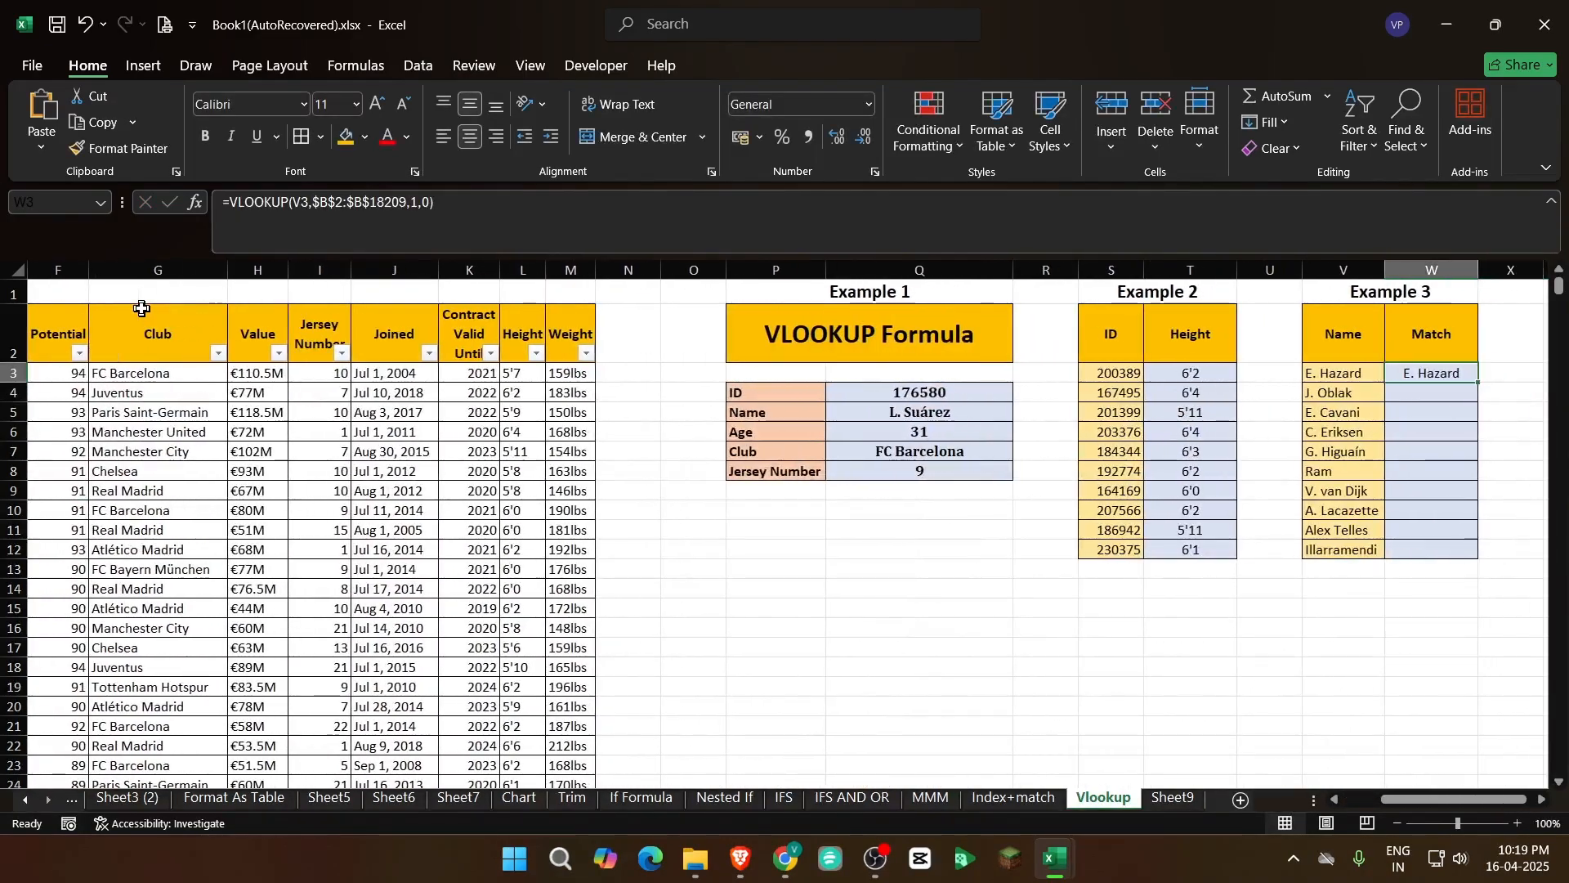
# Fill the W3 lookup formula down the Match column through W12
pyautogui.click(1326, 374)
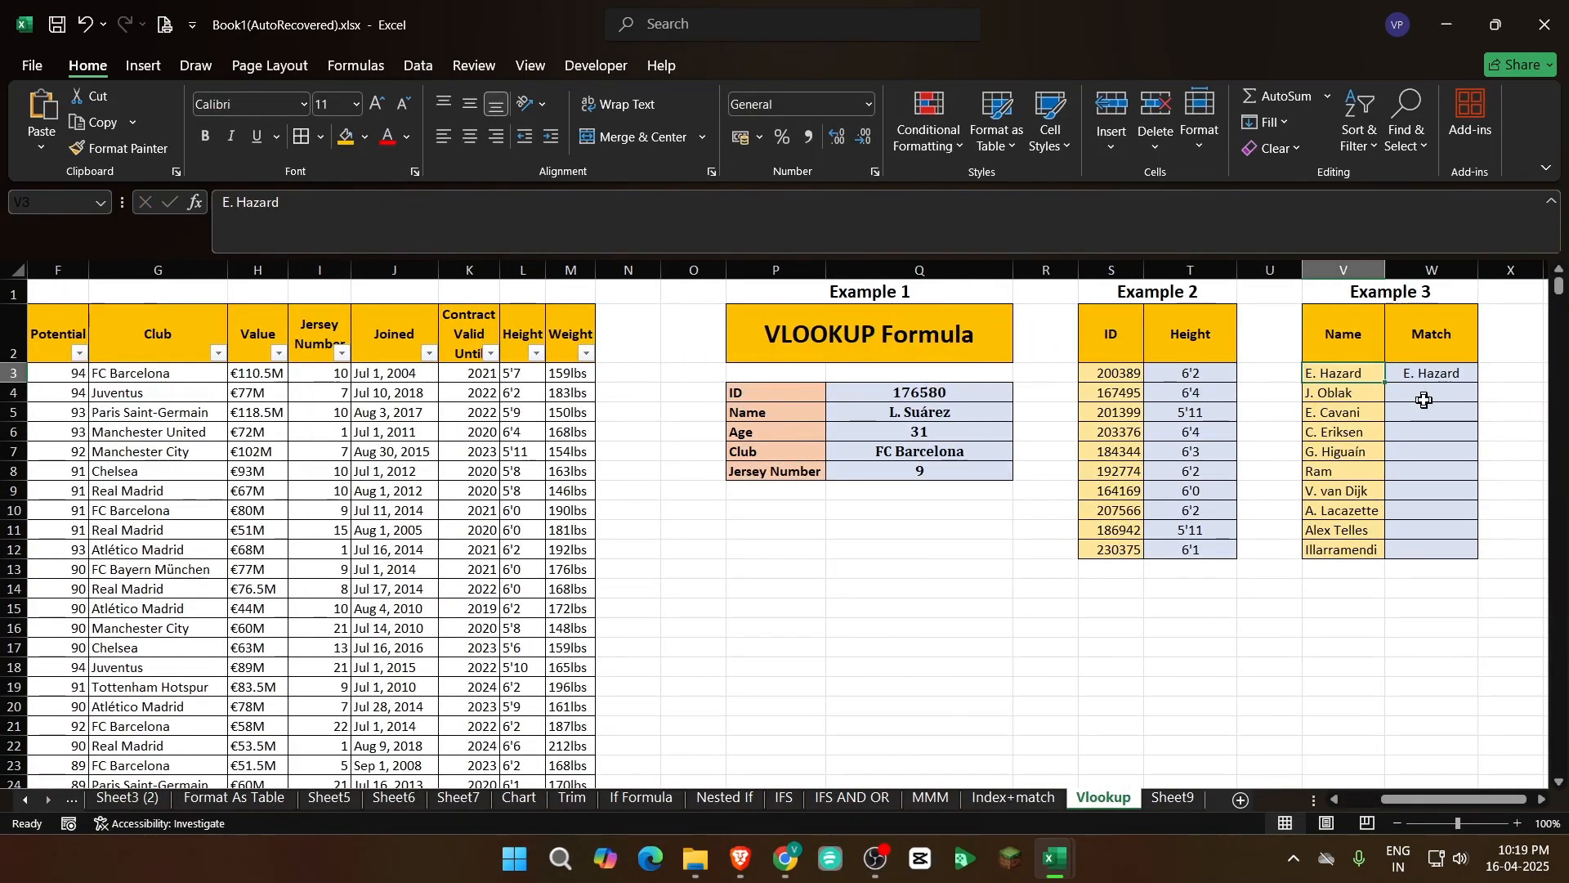
pyautogui.click(1399, 427)
pyautogui.click(1424, 376)
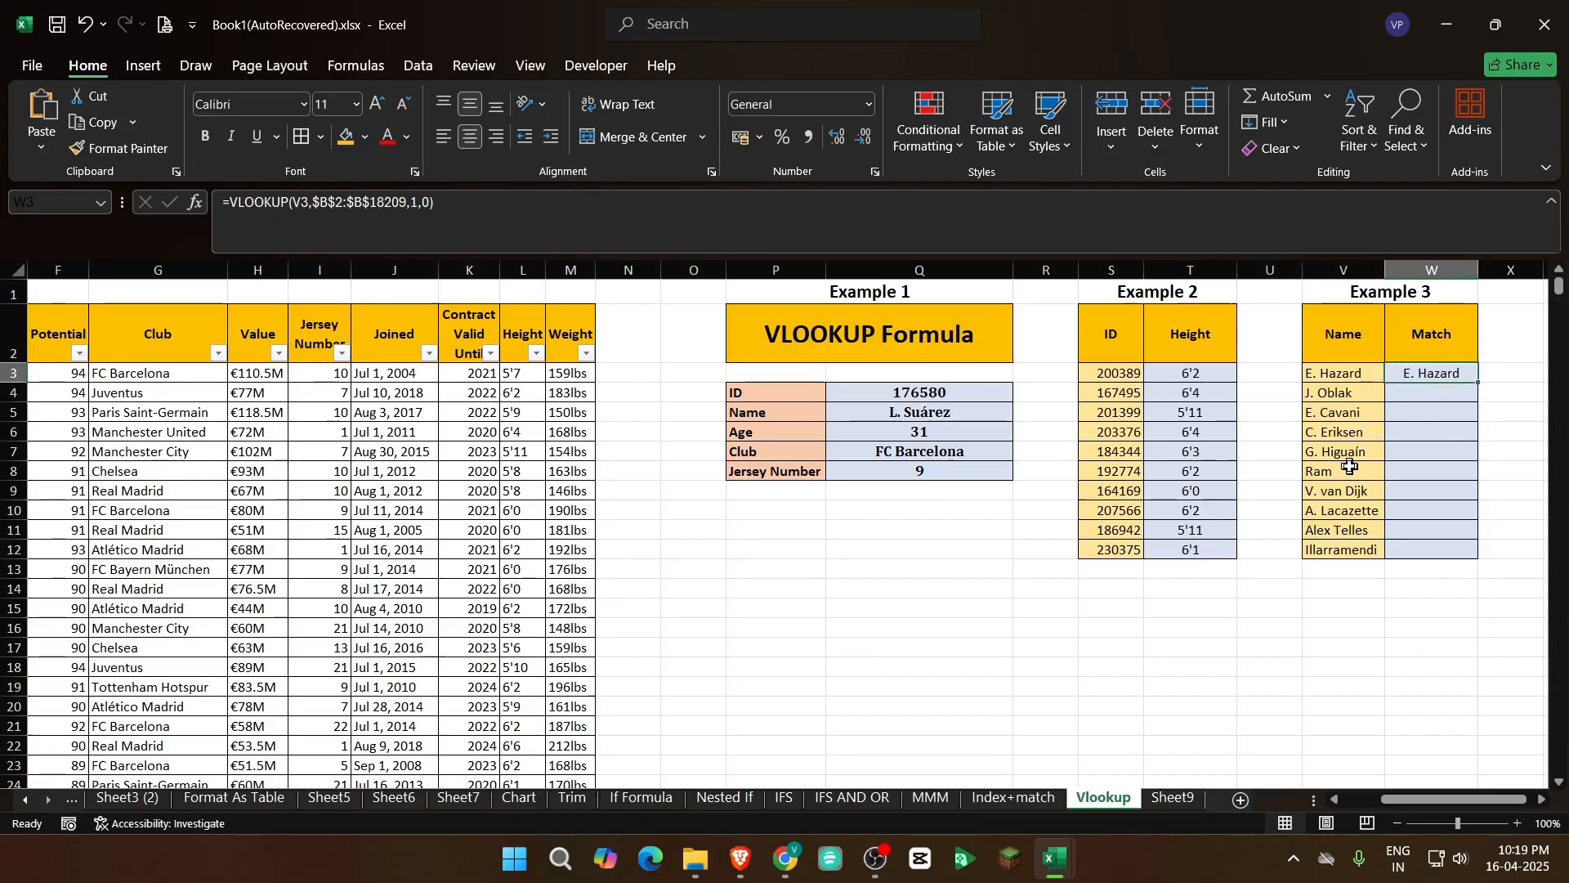
pyautogui.moveTo(1439, 799); pyautogui.dragTo(1538, 776)
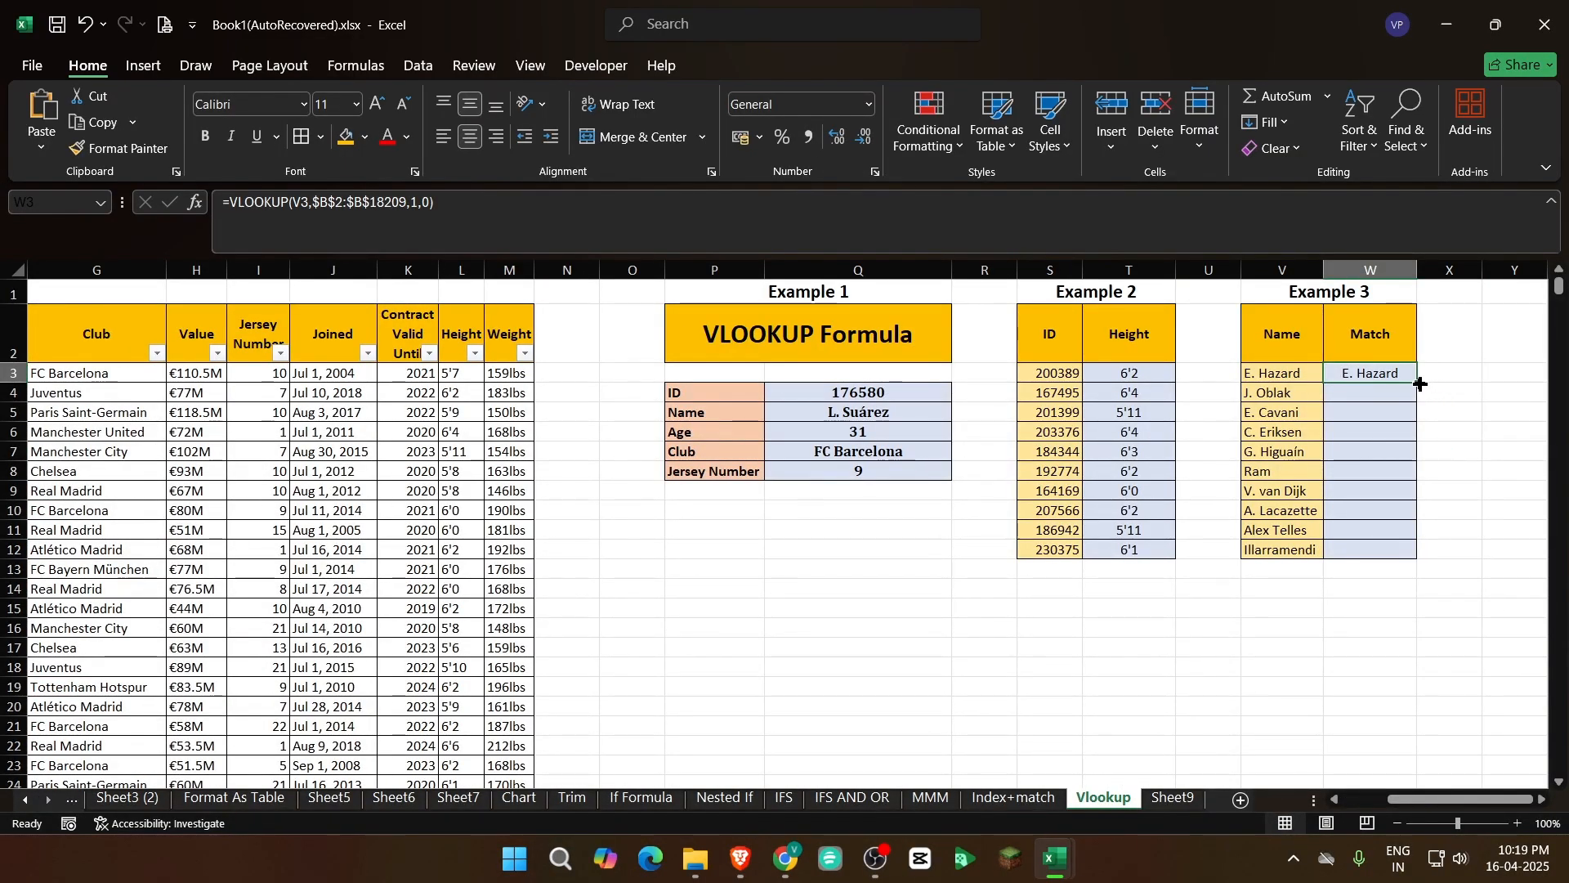
pyautogui.moveTo(1420, 385); pyautogui.dragTo(1415, 561)
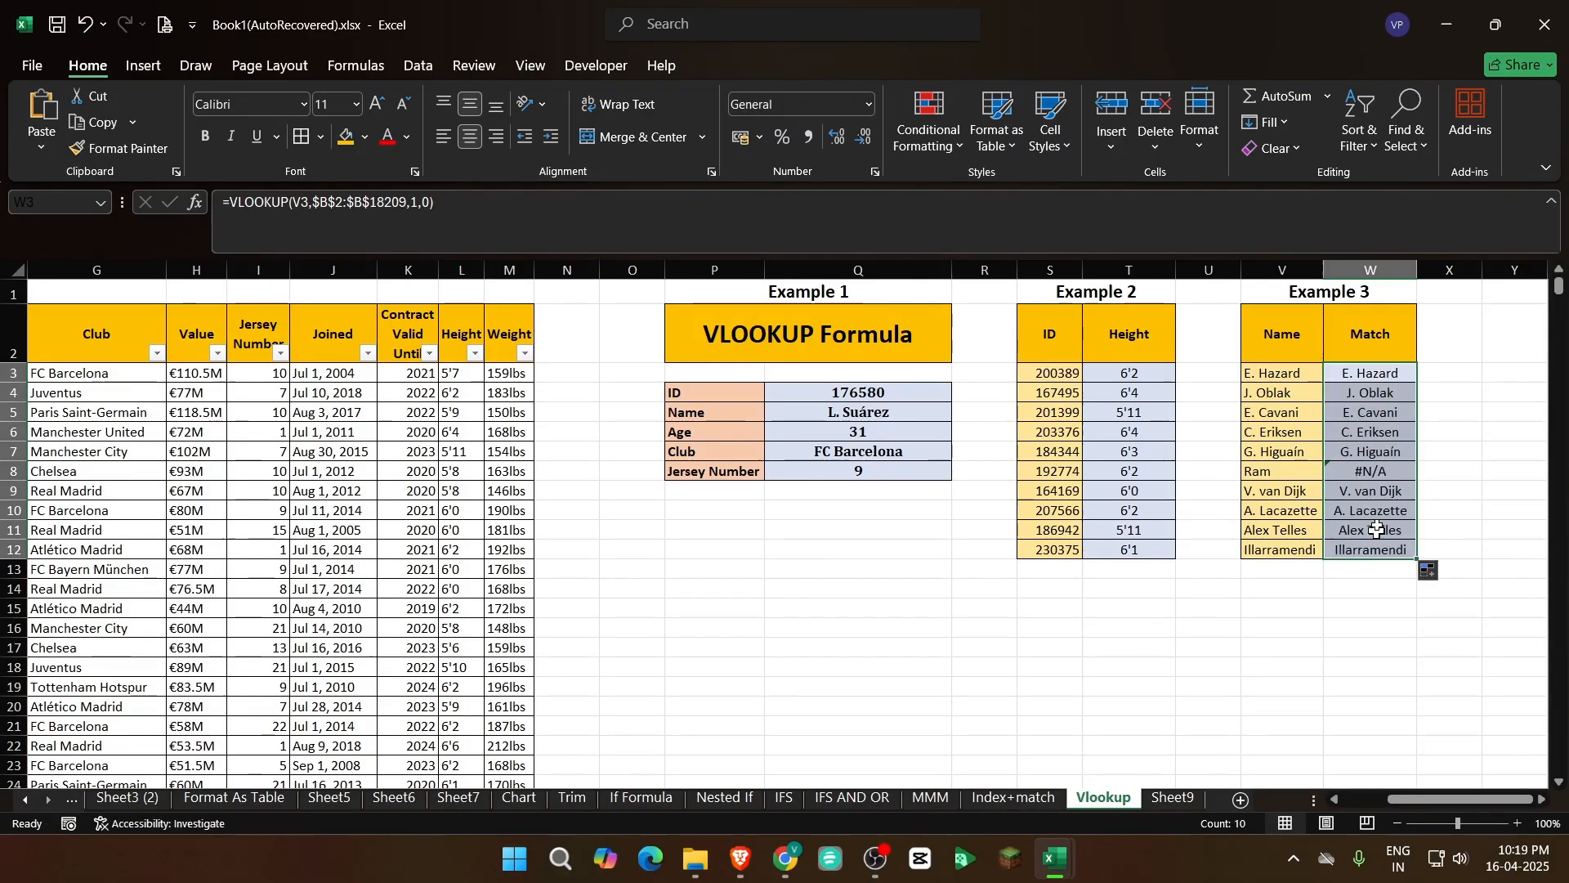
# Compare the name in V8 with its lookup result in W8
pyautogui.click(1356, 470)
pyautogui.click(1258, 471)
pyautogui.click(1390, 570)
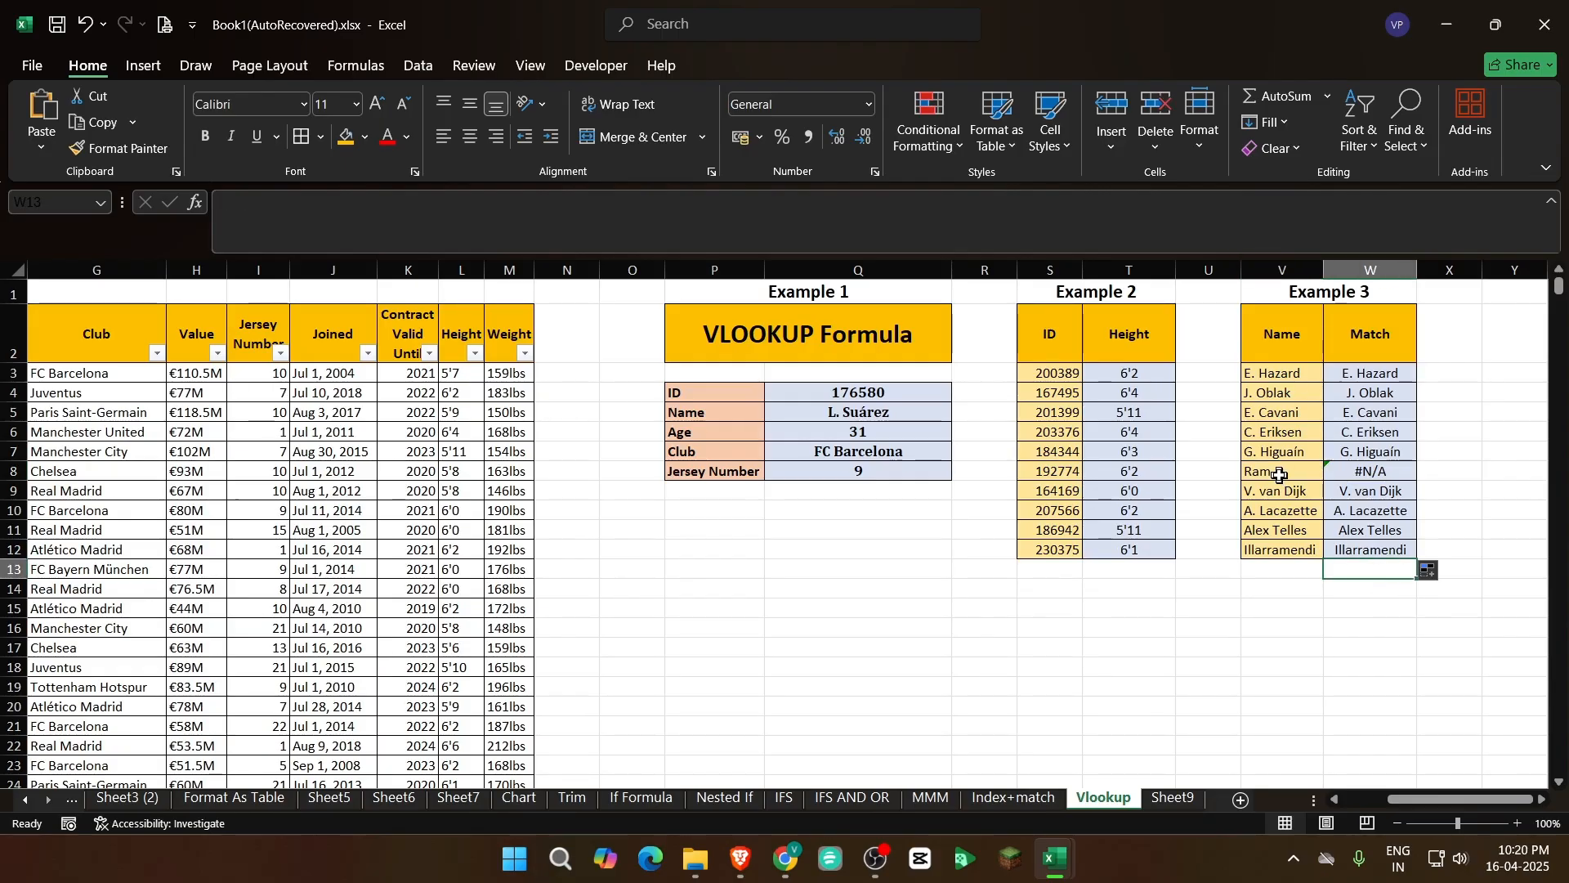
pyautogui.click(1267, 473)
pyautogui.click(1348, 471)
pyautogui.click(1279, 457)
pyautogui.click(1276, 470)
pyautogui.click(1347, 470)
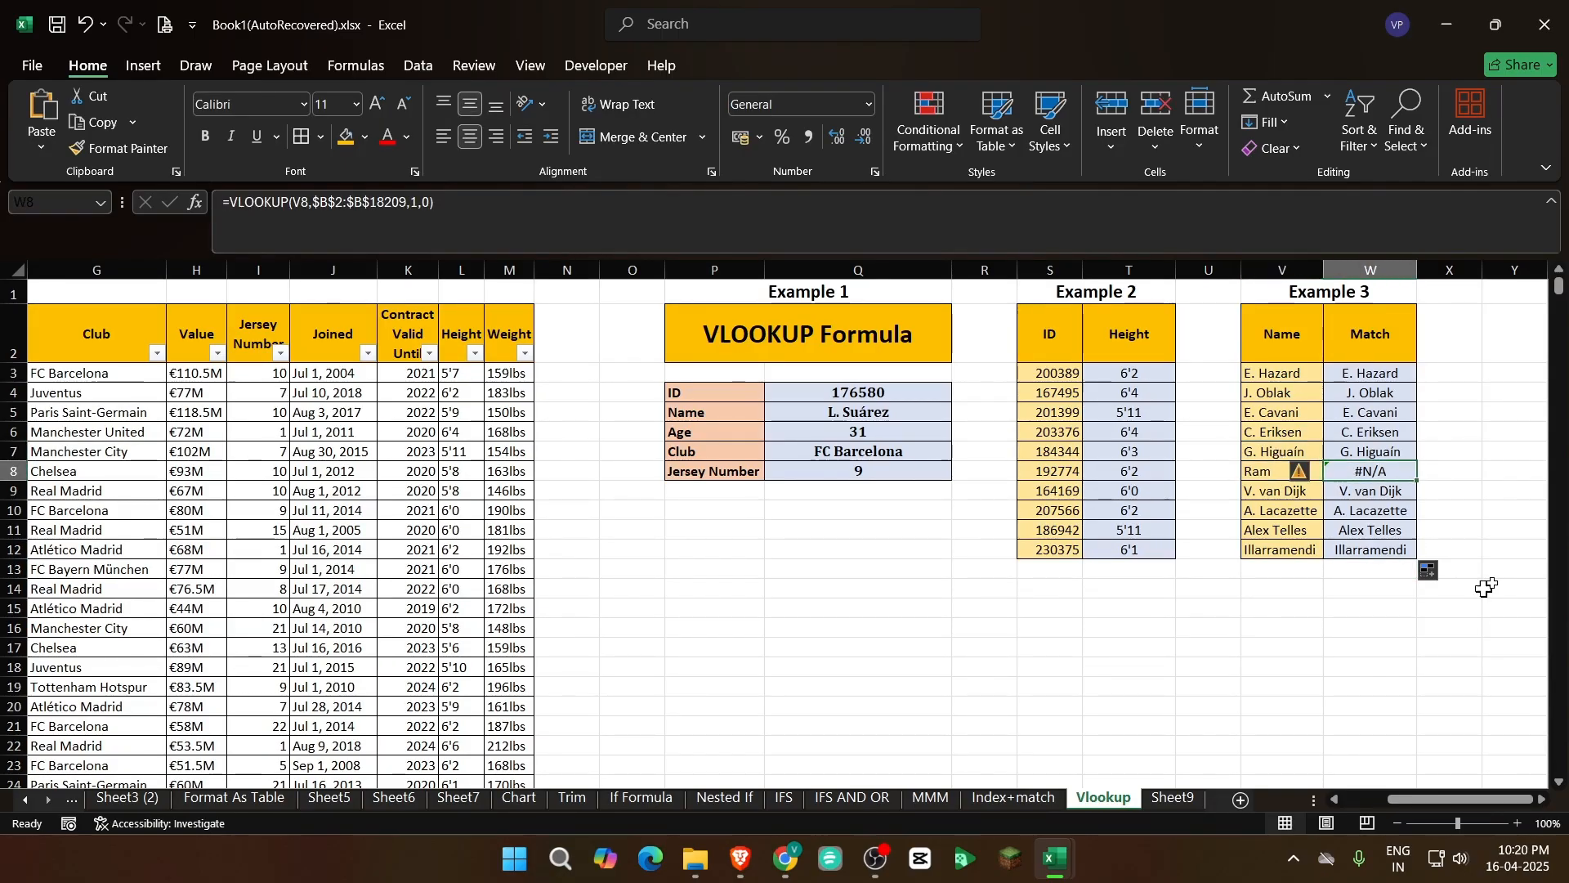
# Look across the player table's columns and header row, and return to Example 3's Match column
pyautogui.press('Left')
pyautogui.press('Left')
pyautogui.press('Left')
pyautogui.press('Left')
pyautogui.press('Left')
pyautogui.press('Left')
pyautogui.press('Left')
pyautogui.press('Left')
pyautogui.press('Left')
pyautogui.press('Left')
pyautogui.press('Left')
pyautogui.press('Left')
pyautogui.press('Left')
pyautogui.press('Left')
pyautogui.press('Left')
pyautogui.press('Left')
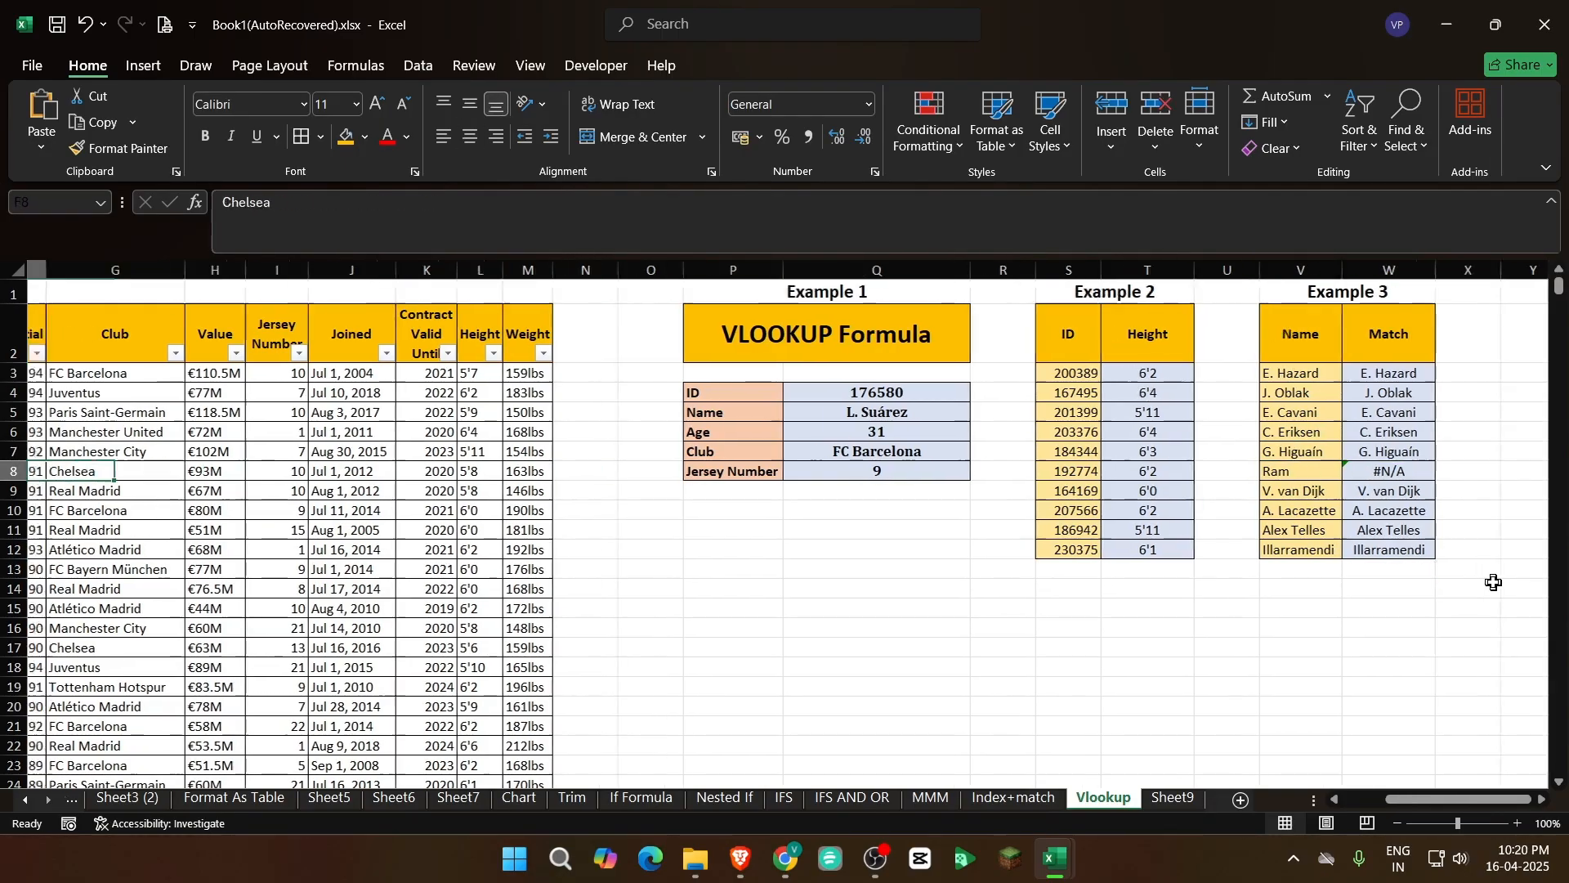
pyautogui.press('Left')
pyautogui.press('Left')
pyautogui.press('Left')
pyautogui.press('Left')
pyautogui.press('Up')
pyautogui.press('Up')
pyautogui.press('Up')
pyautogui.press('Up')
pyautogui.press('Up')
pyautogui.press('Up')
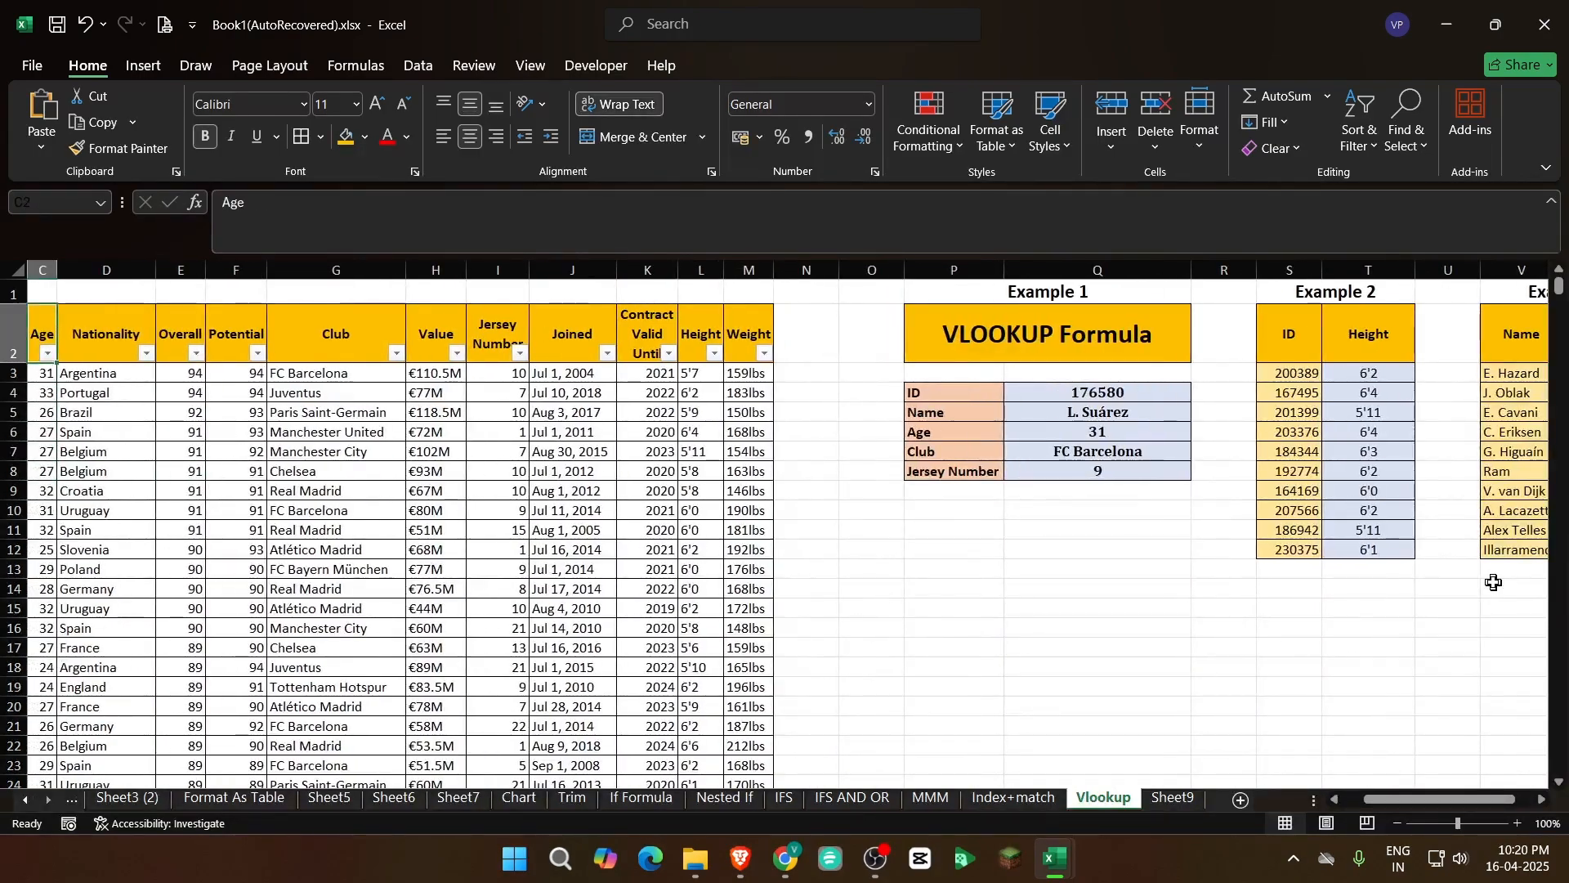
pyautogui.press('Left')
pyautogui.press('Left')
pyautogui.press('Right')
pyautogui.press('Right')
pyautogui.press('Right')
pyautogui.press('Right')
pyautogui.press('Right')
pyautogui.press('Right')
pyautogui.press('Right')
pyautogui.press('Right')
pyautogui.press('Right')
pyautogui.press('Right')
pyautogui.press('Right')
pyautogui.press('Right')
pyautogui.press('Right')
pyautogui.press('Right')
pyautogui.press('Right')
pyautogui.press('Right')
pyautogui.press('Right')
pyautogui.press('Right')
pyautogui.press('Right')
pyautogui.press('Right')
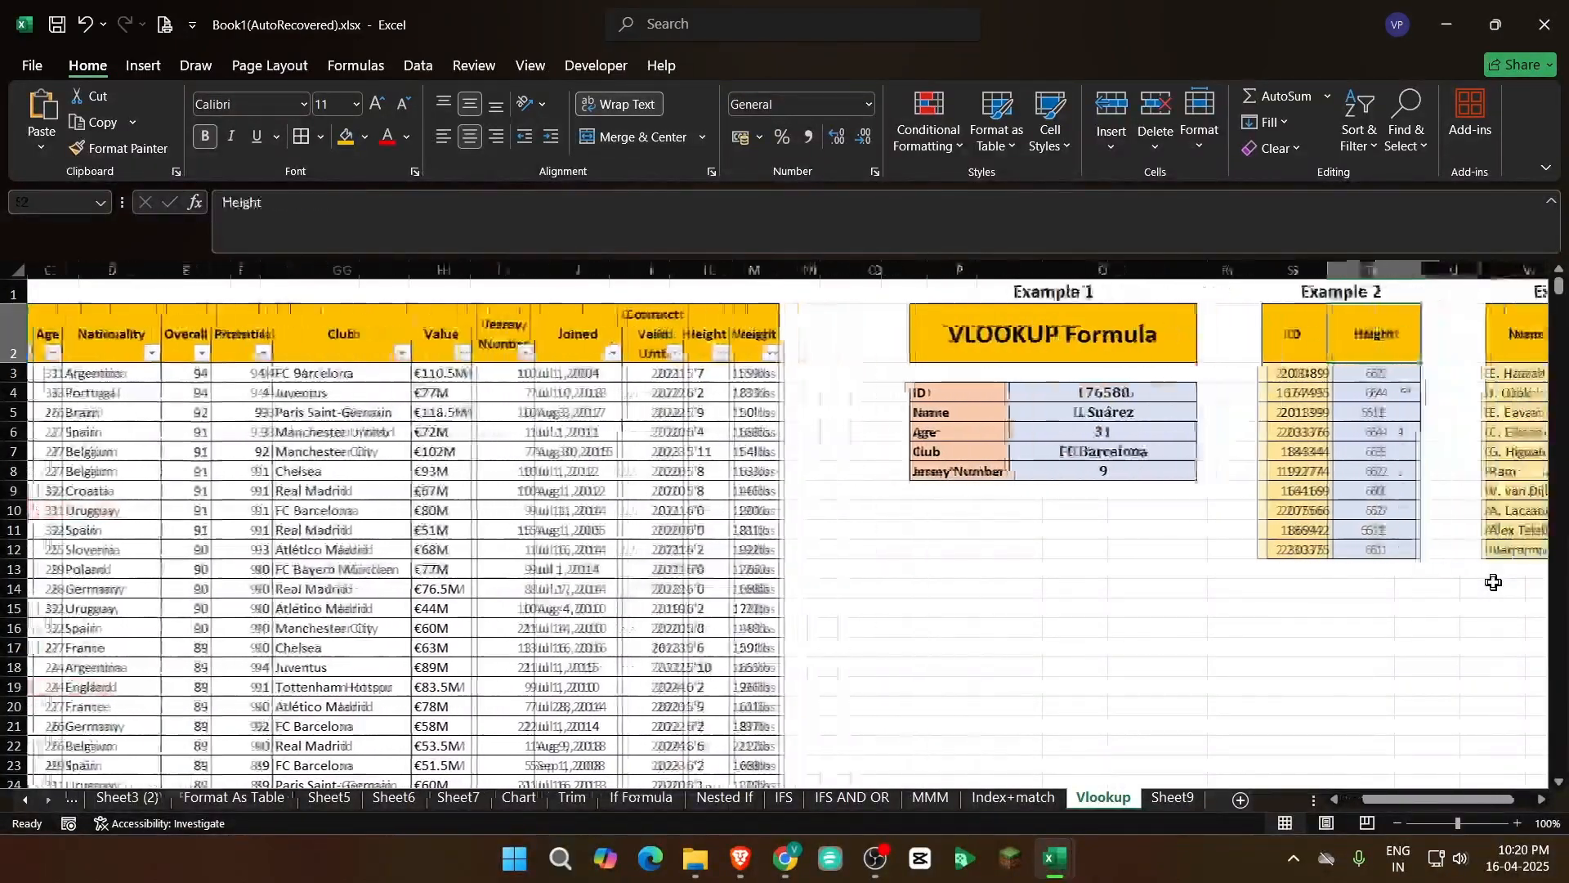
pyautogui.press('Right')
pyautogui.press('Down')
pyautogui.press('Down')
pyautogui.press('Down')
pyautogui.press('Down')
pyautogui.press('Down')
pyautogui.press('Down')
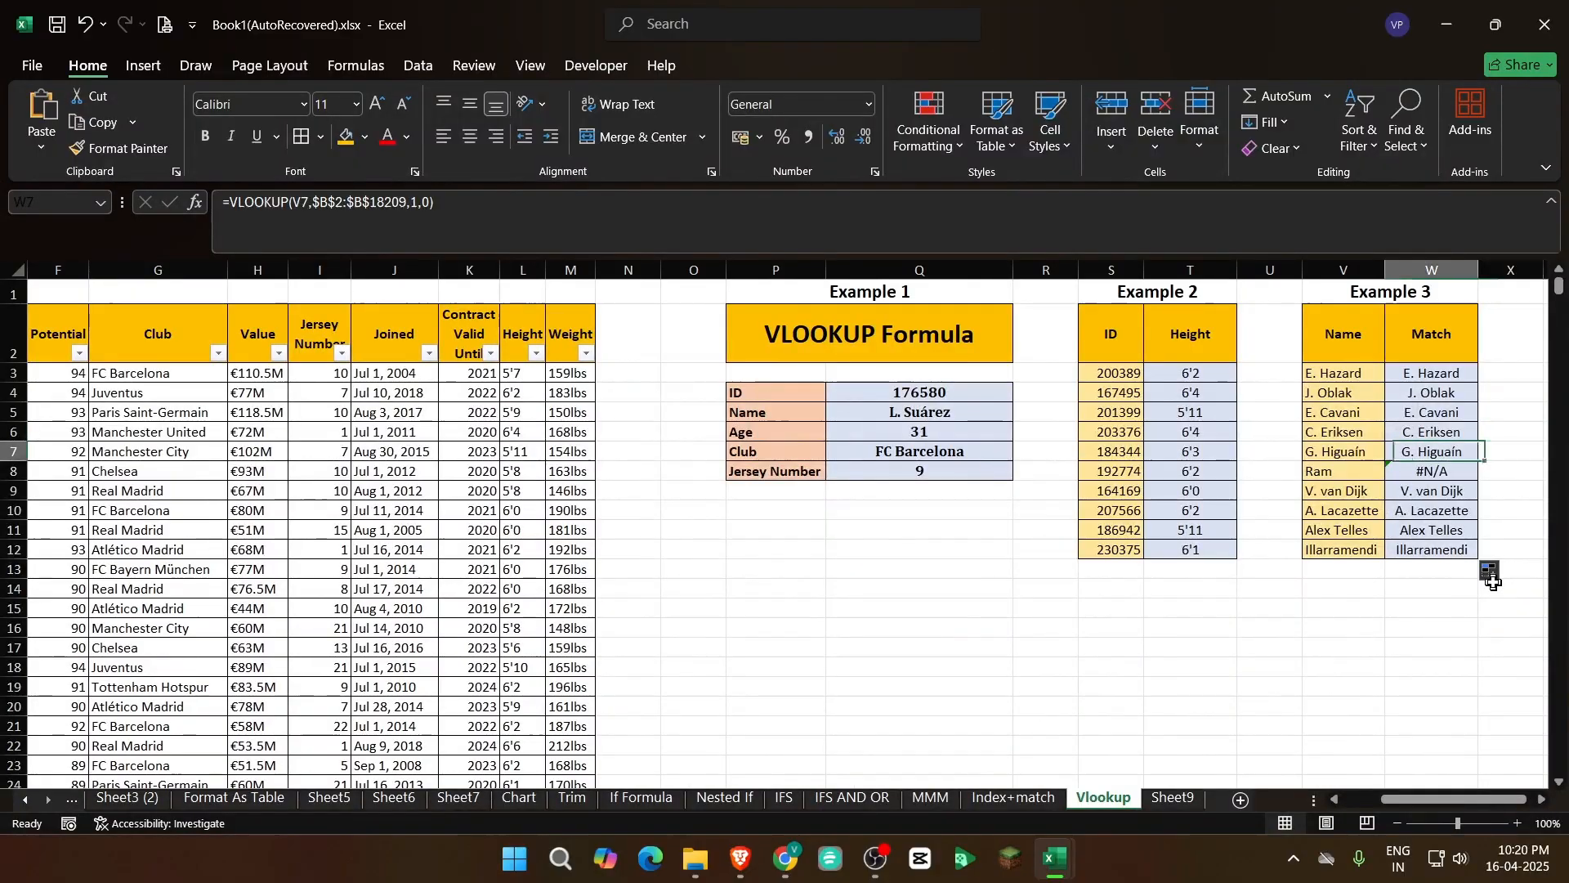
# Examine the lookup result and formula in W8 alongside the one in W3
pyautogui.click(1449, 604)
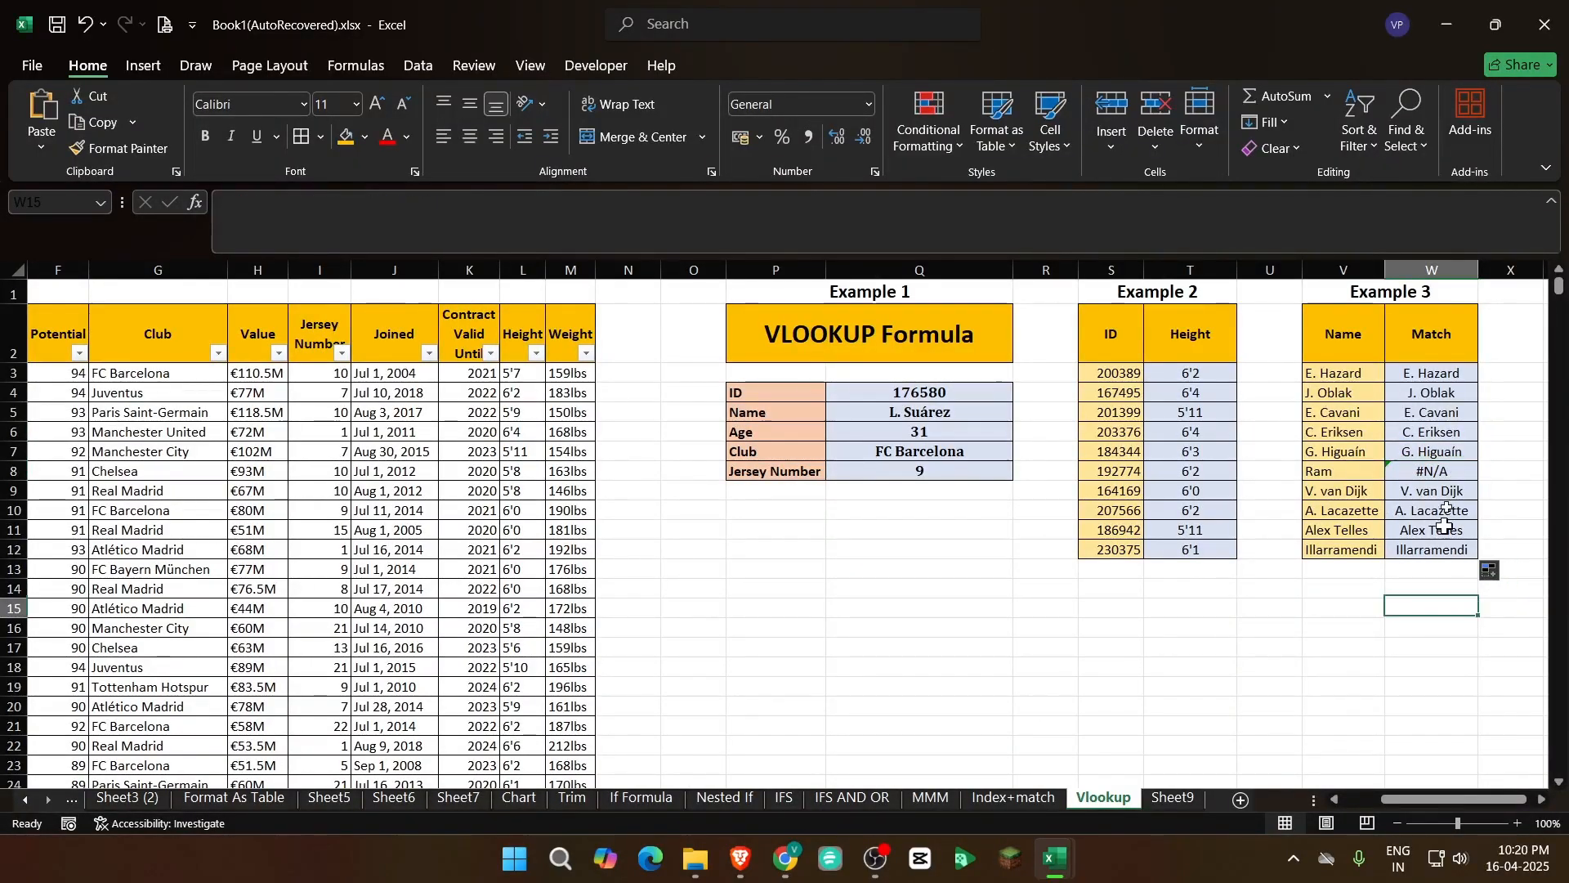
pyautogui.click(1441, 475)
pyautogui.click(1468, 586)
pyautogui.click(1451, 469)
pyautogui.click(1452, 587)
pyautogui.click(1451, 472)
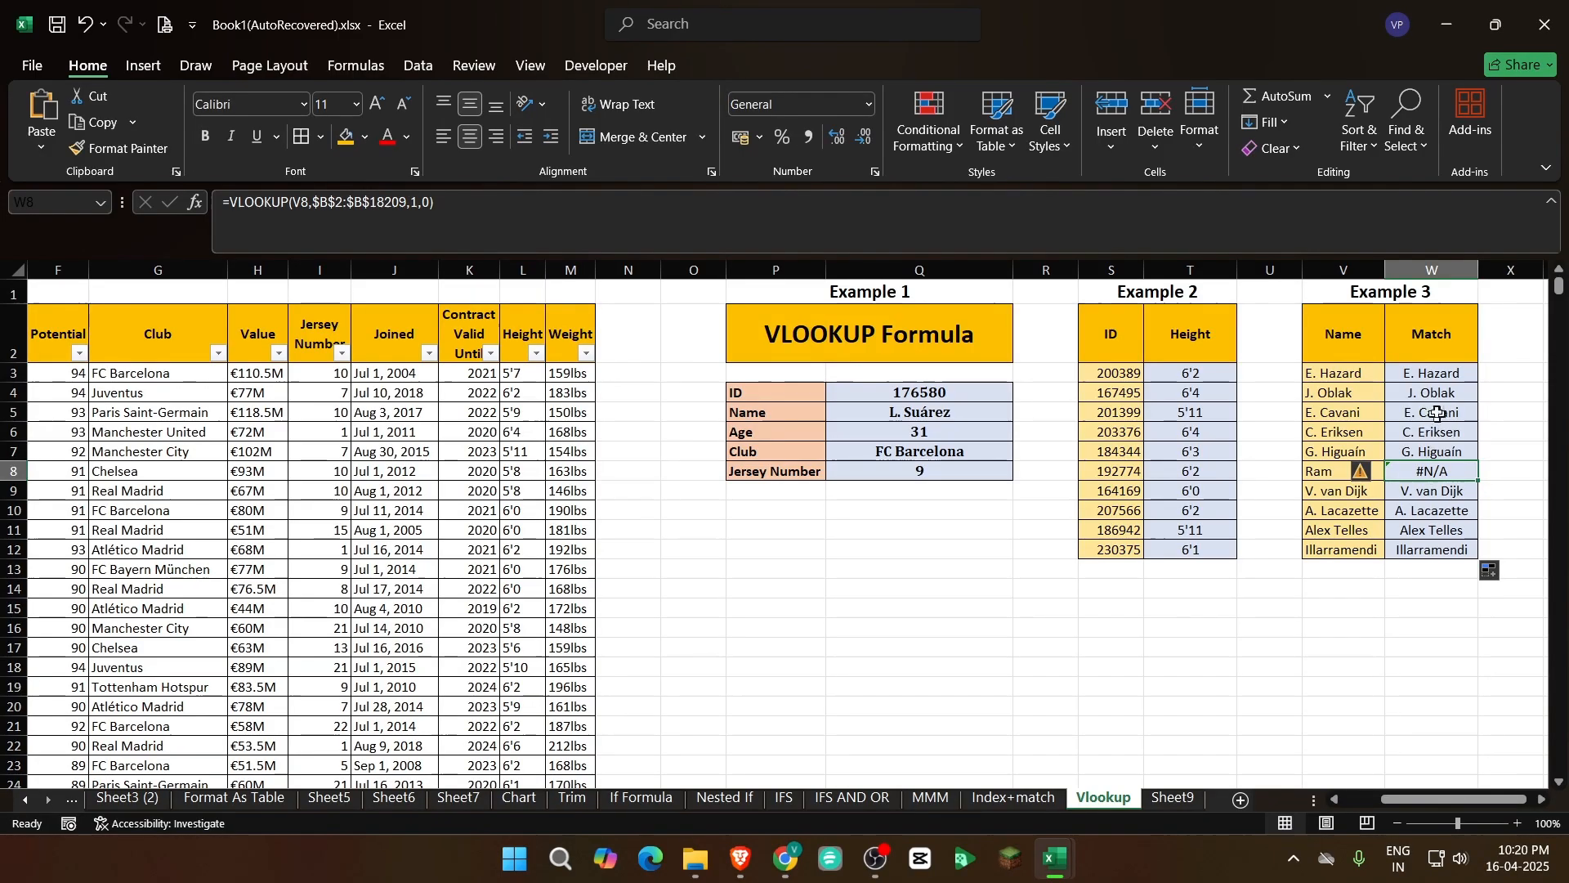
pyautogui.click(1436, 372)
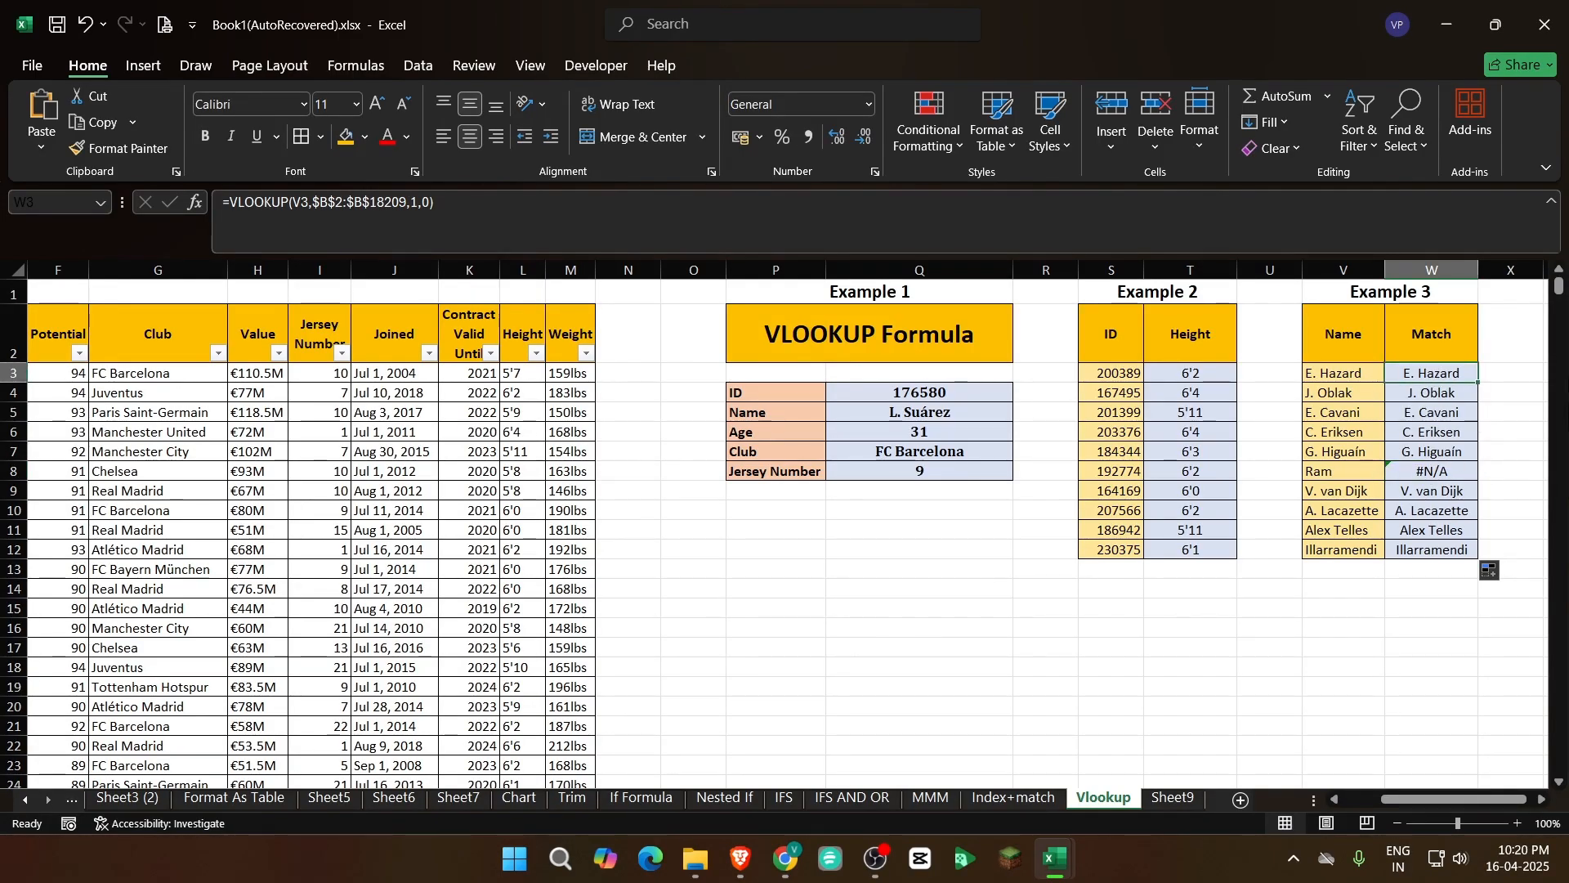
pyautogui.click(1443, 474)
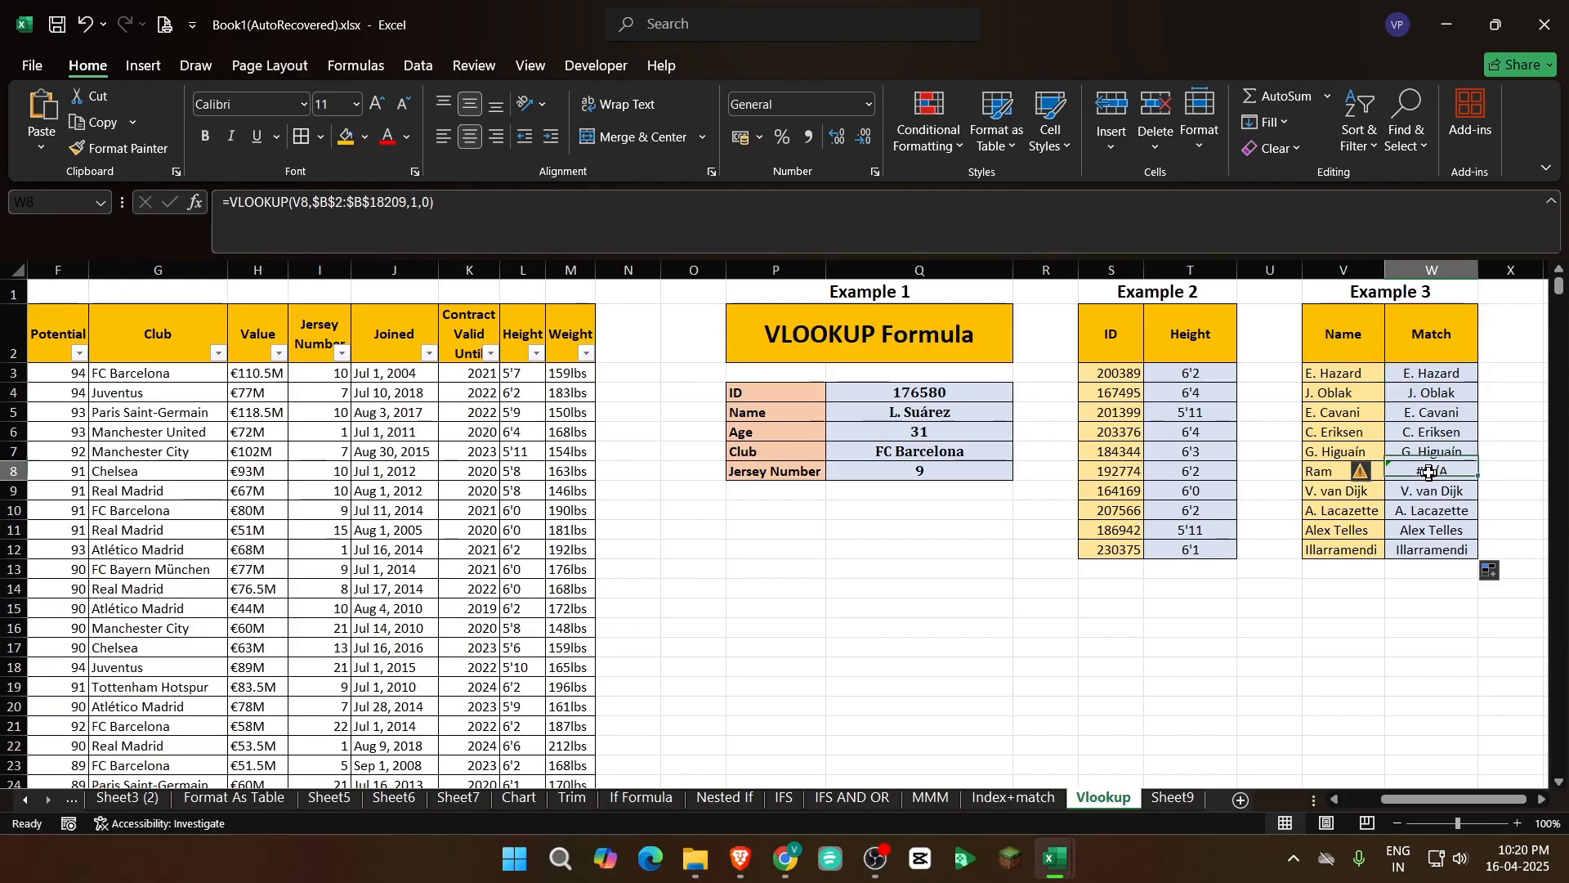
pyautogui.click(1437, 562)
pyautogui.click(1445, 473)
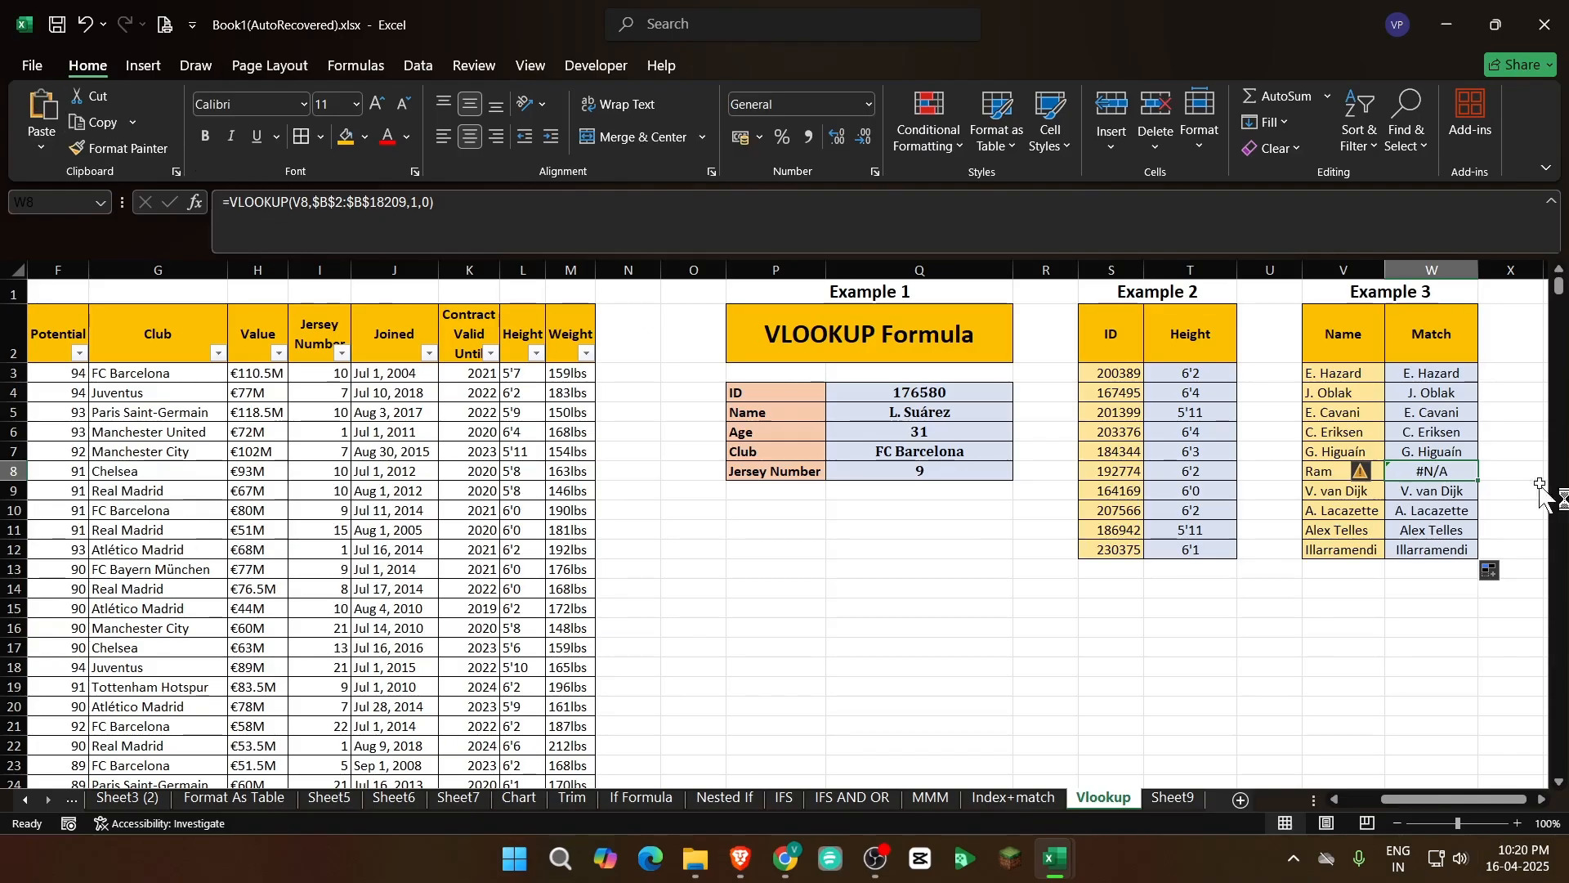
# Wrap the VLOOKUP in W8 in an IFNA function
pyautogui.click(233, 202)
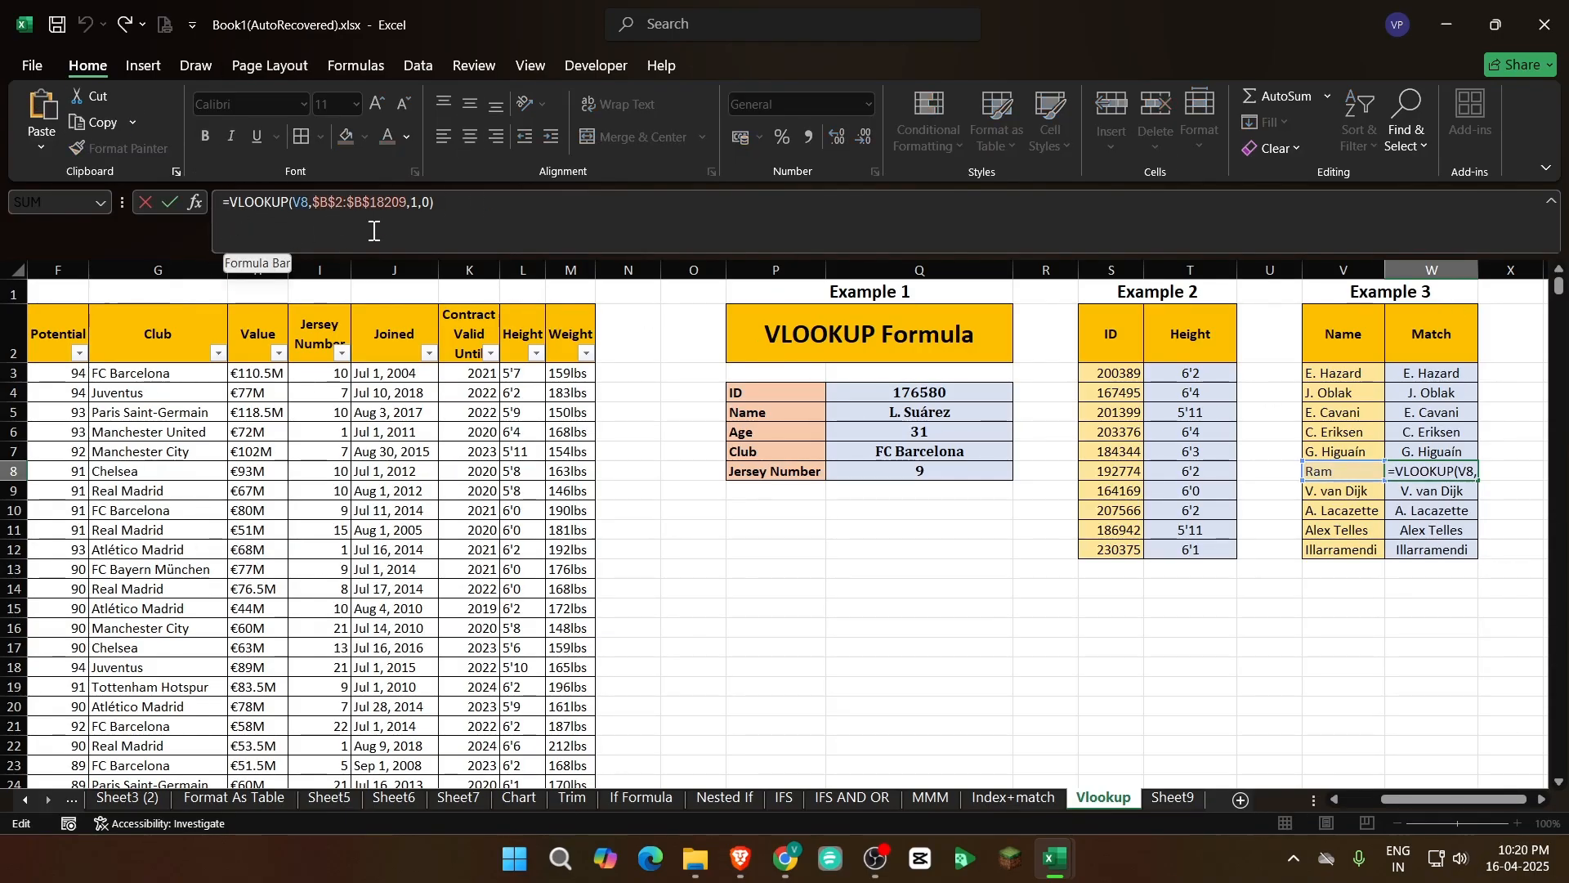
pyautogui.write('if')
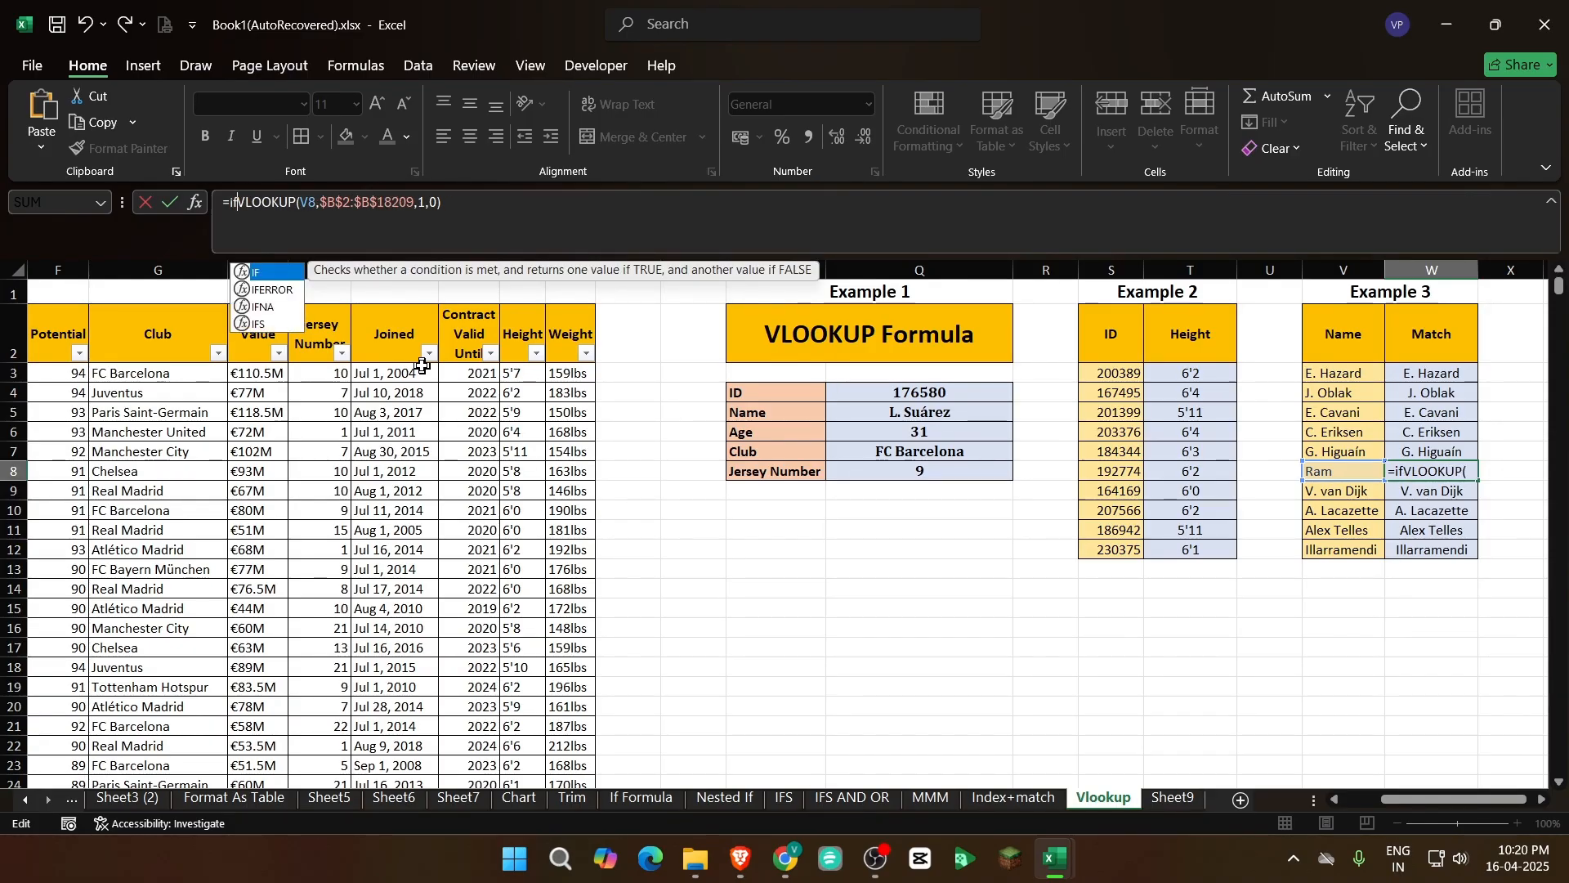
pyautogui.press('Down')
pyautogui.press('Down')
pyautogui.press('Down')
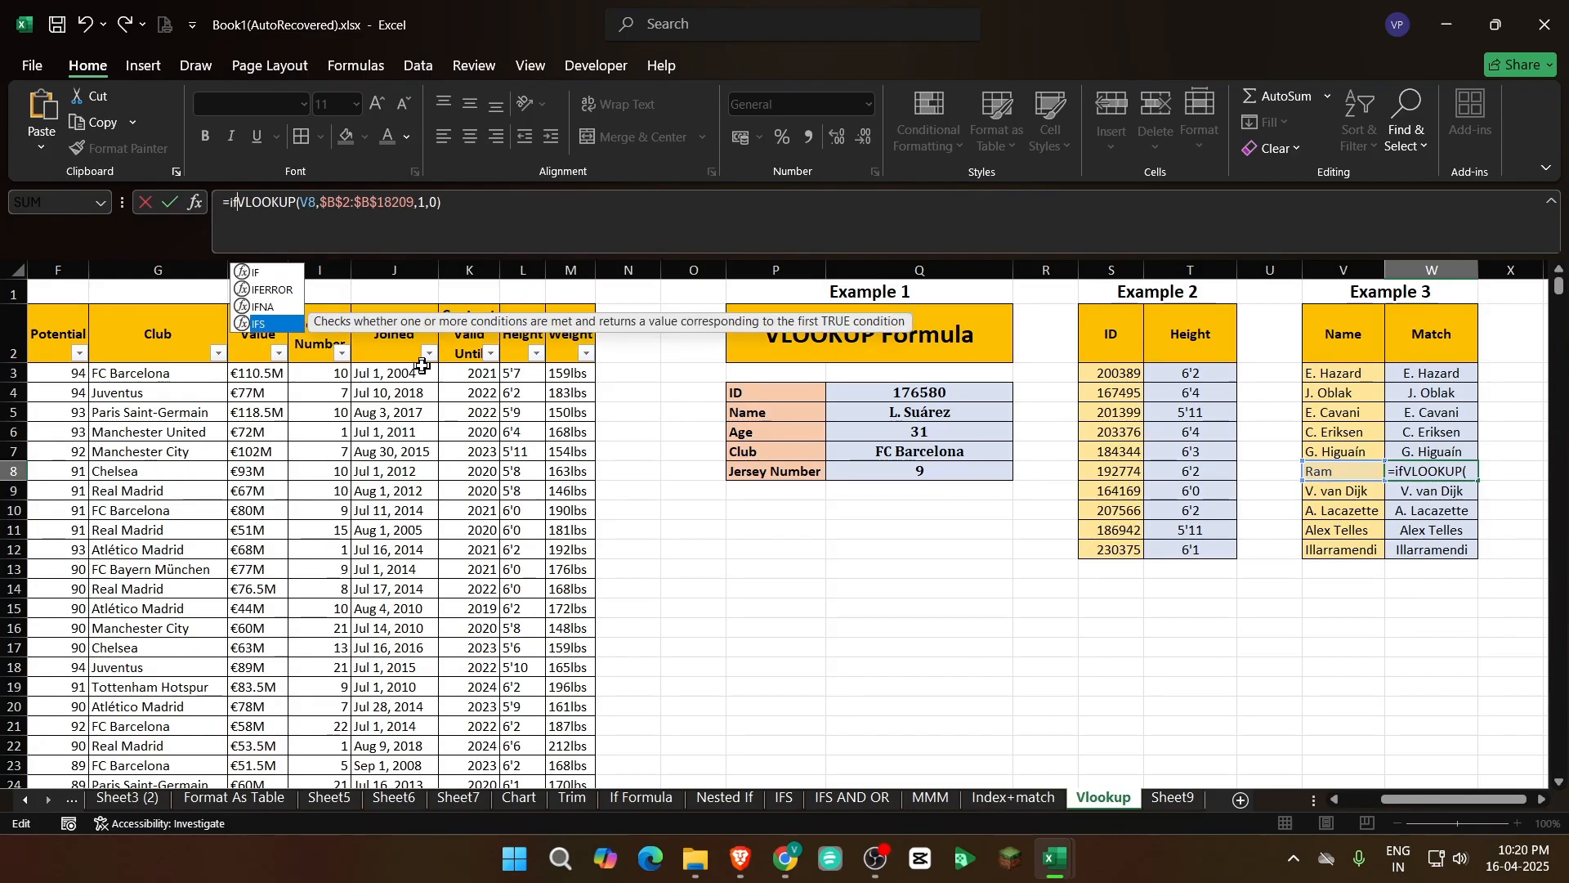
pyautogui.press('Up')
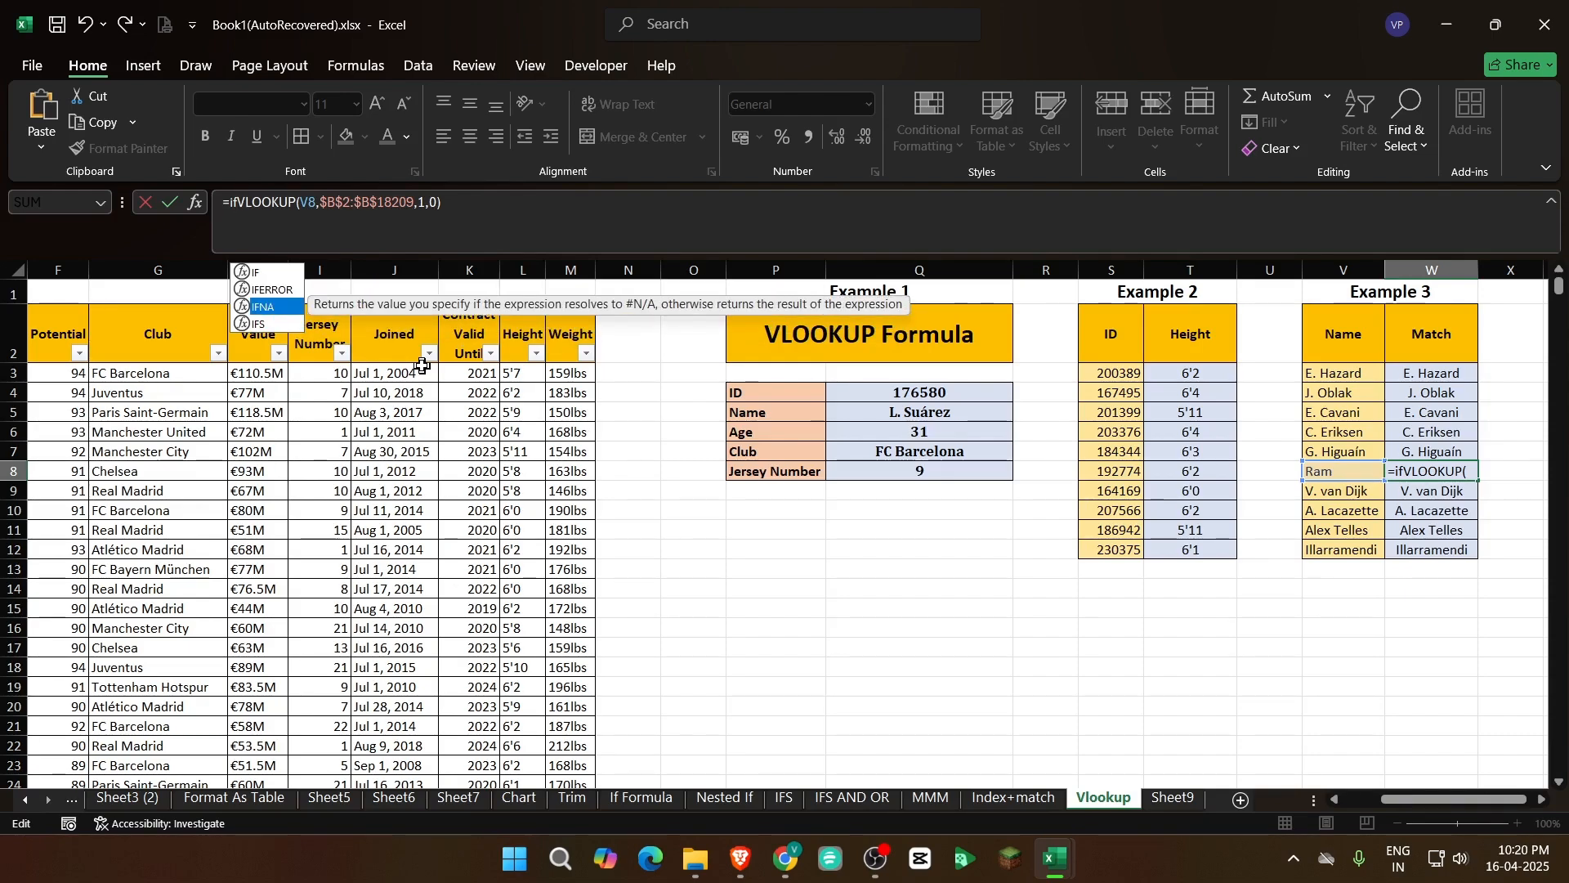
pyautogui.press('Tab')
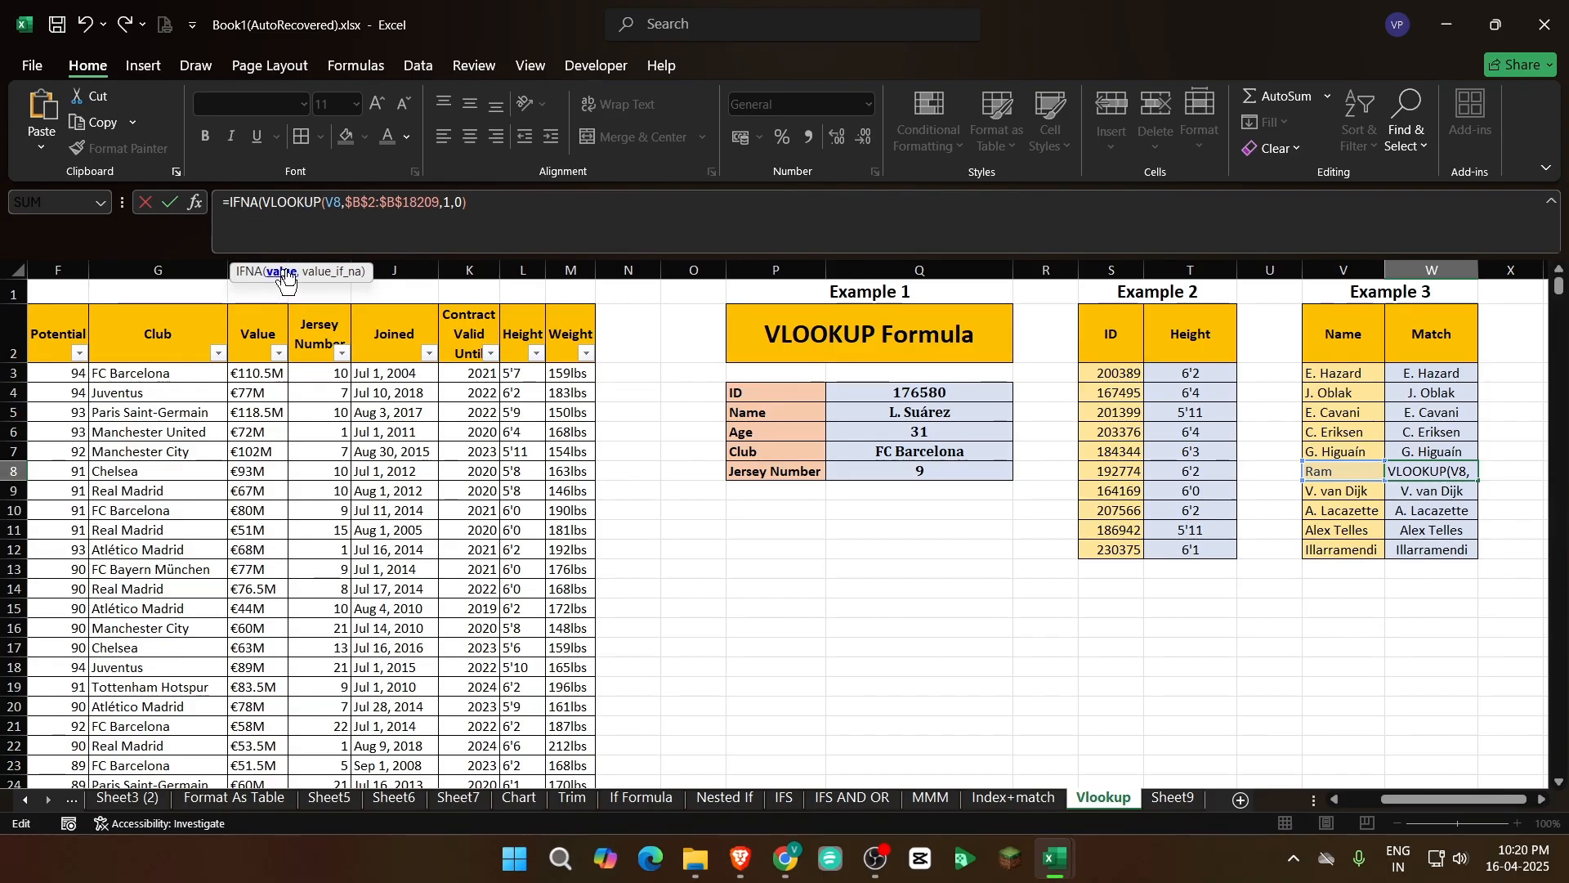
# Give W8's IFNA formula an empty string "" as its value_if_na and close the formula
pyautogui.click(482, 204)
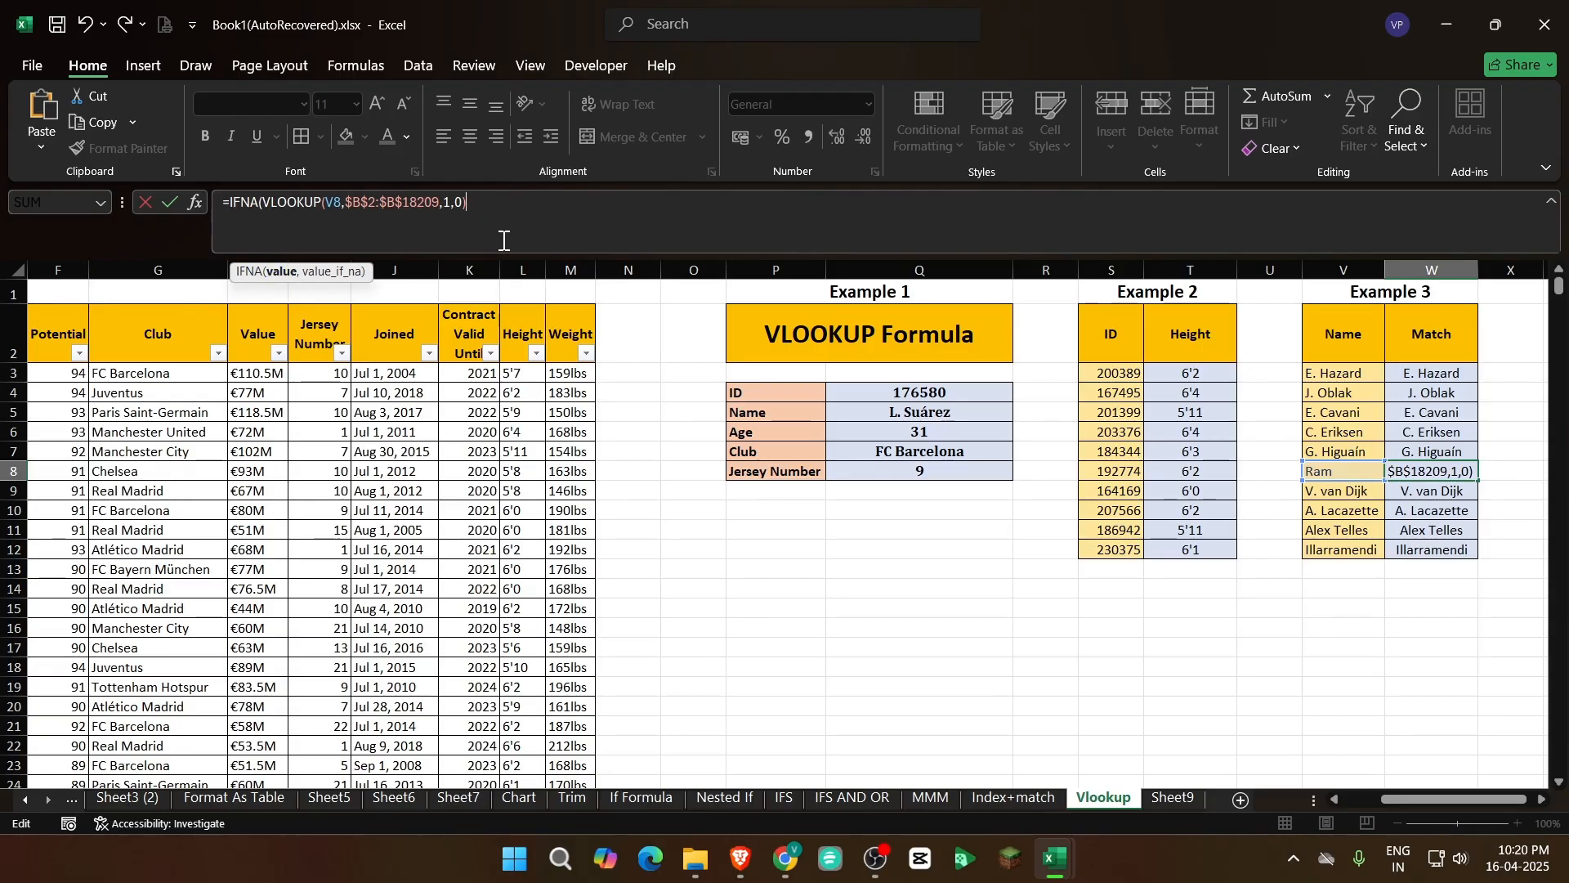
pyautogui.write(',')
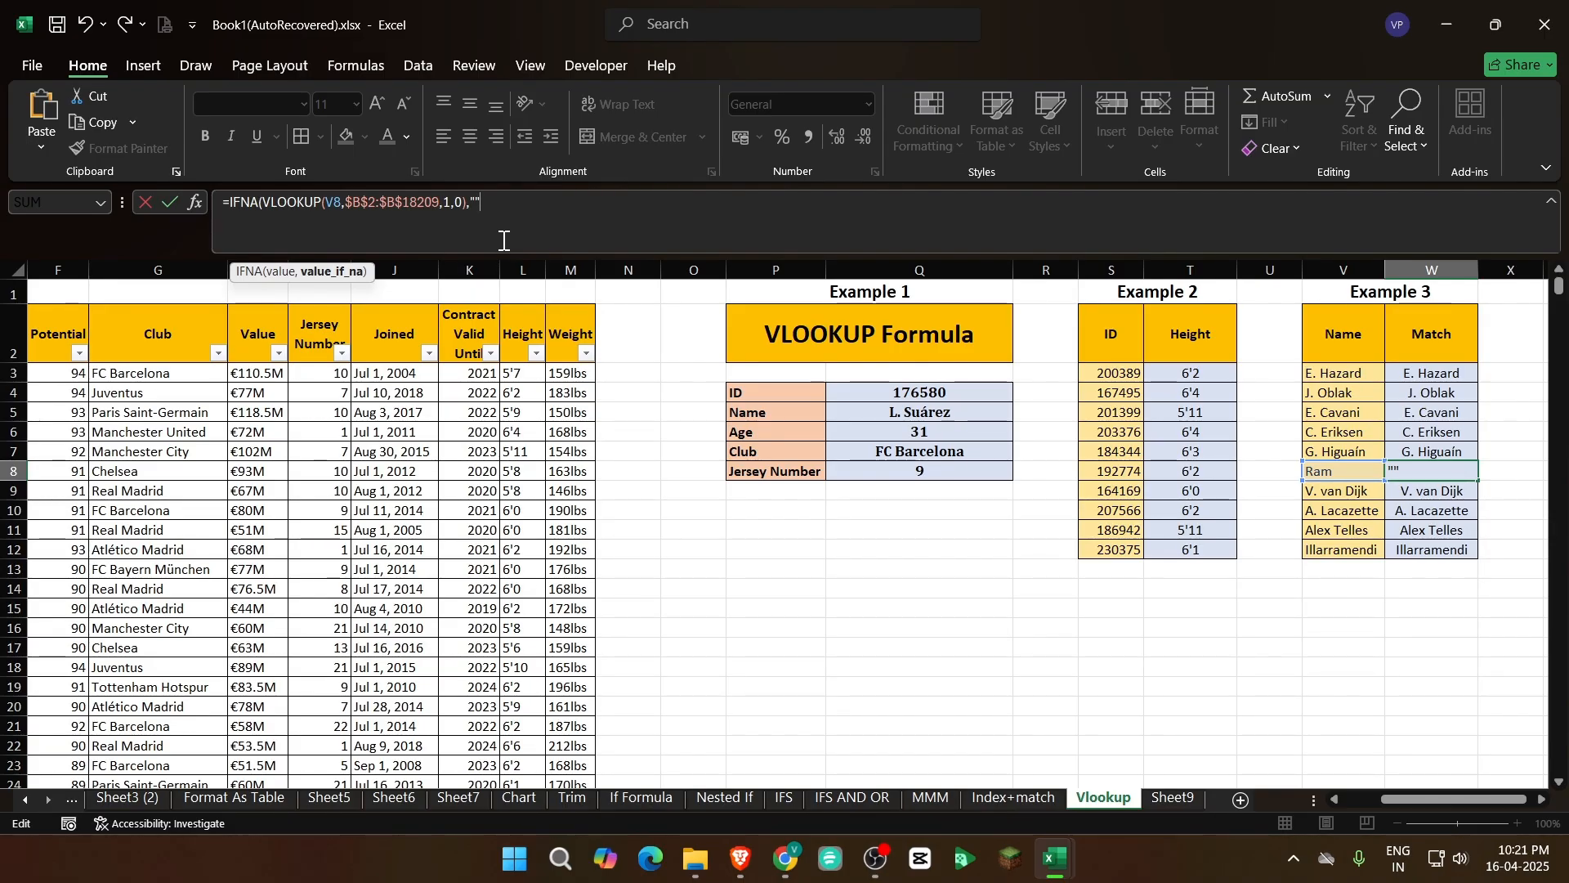
pyautogui.write(')')
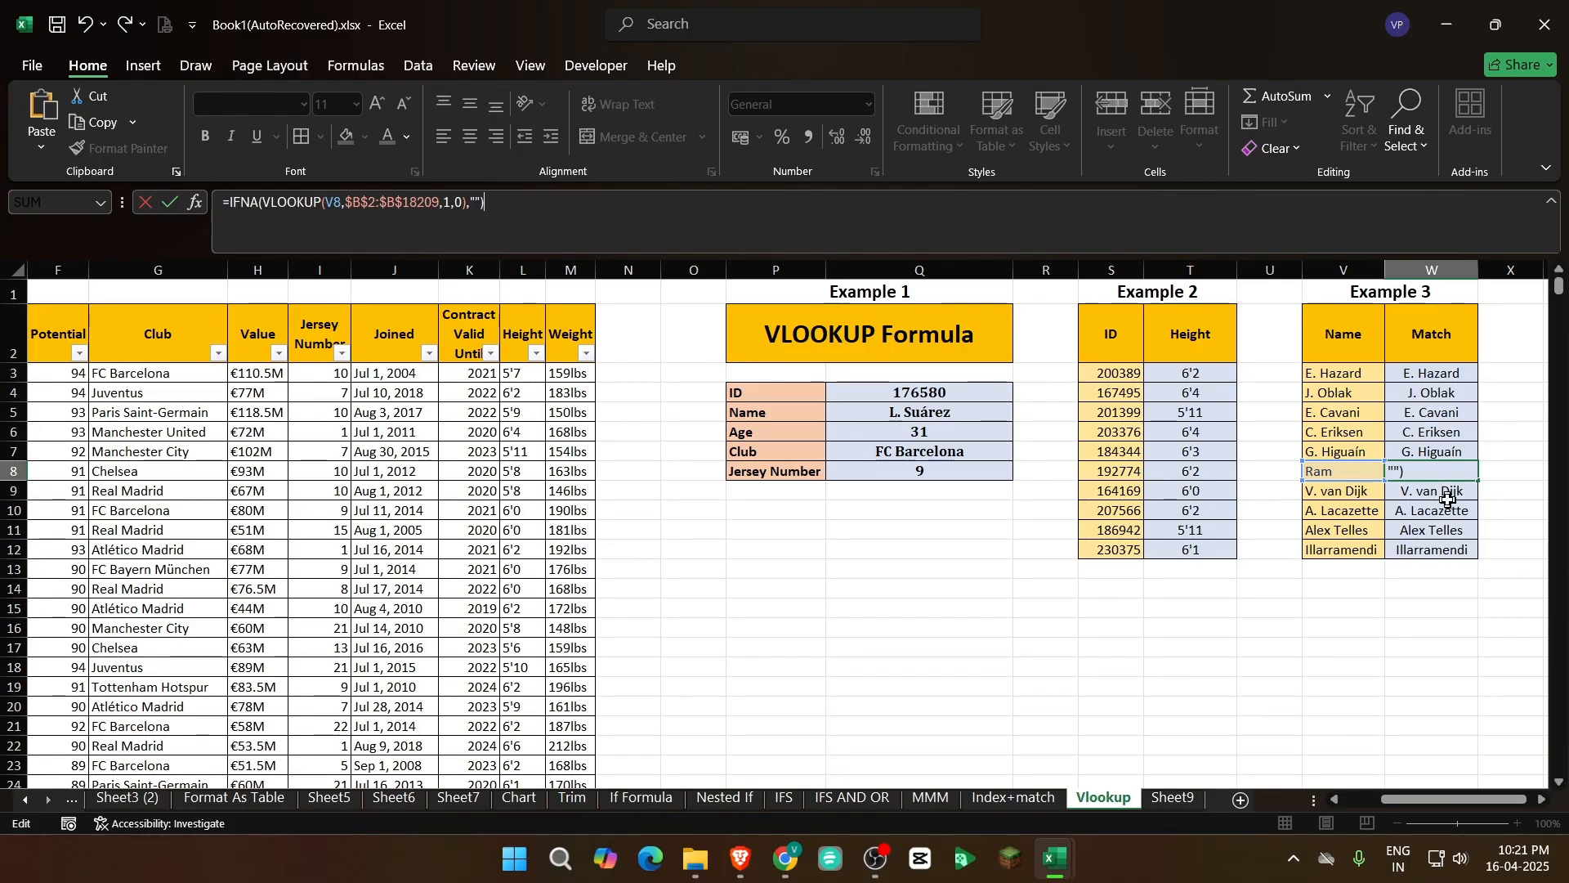
pyautogui.press('Return')
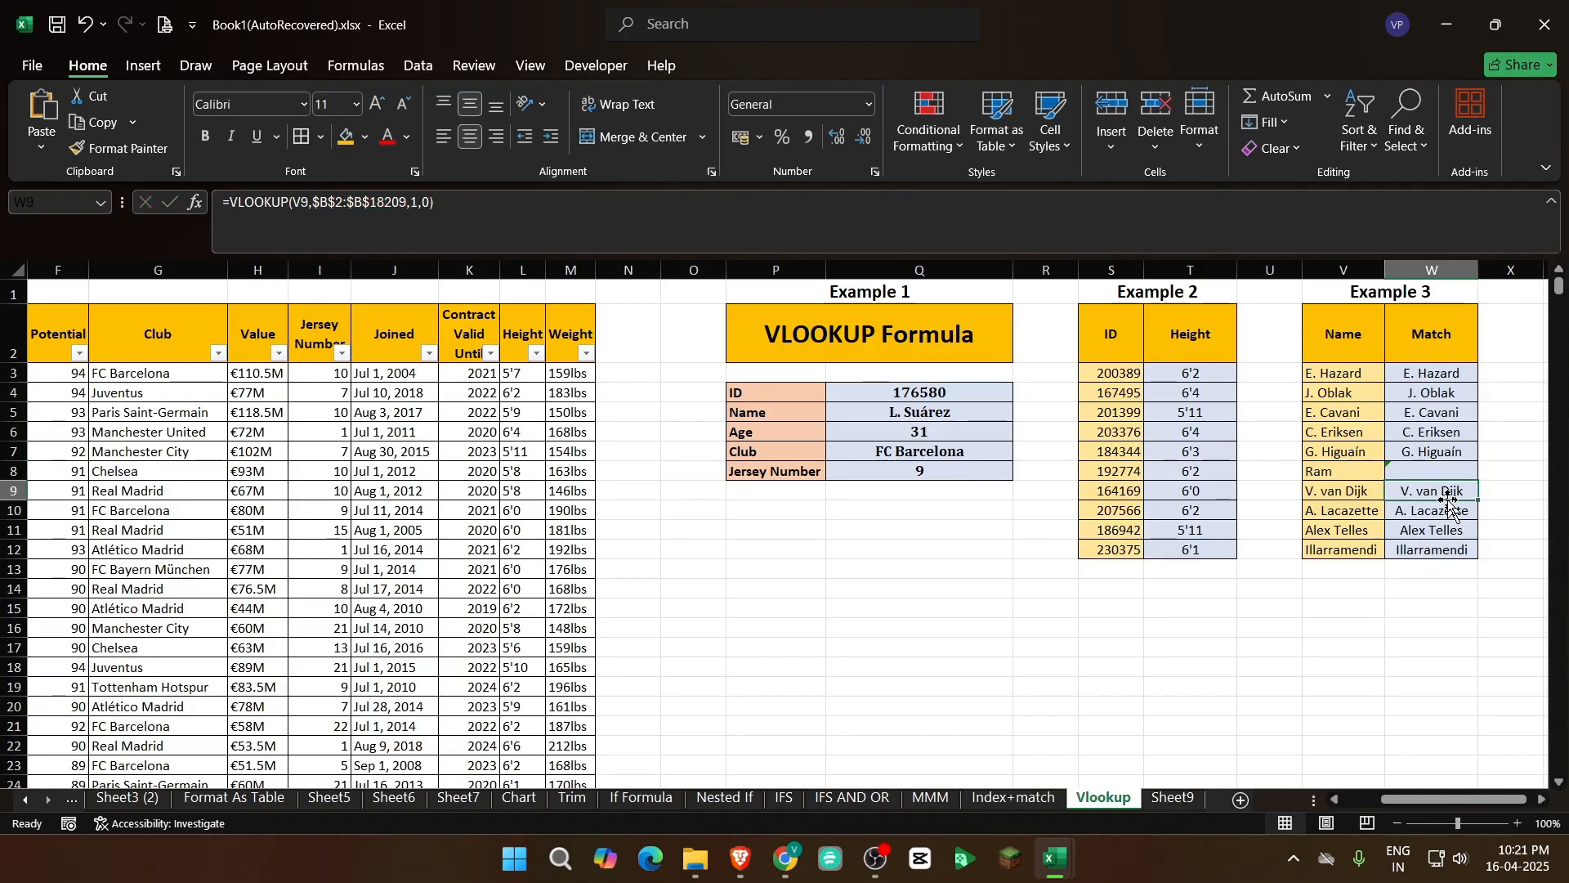
# Set the IFNA fallback text in W8 to "Not Found"
pyautogui.click(1460, 468)
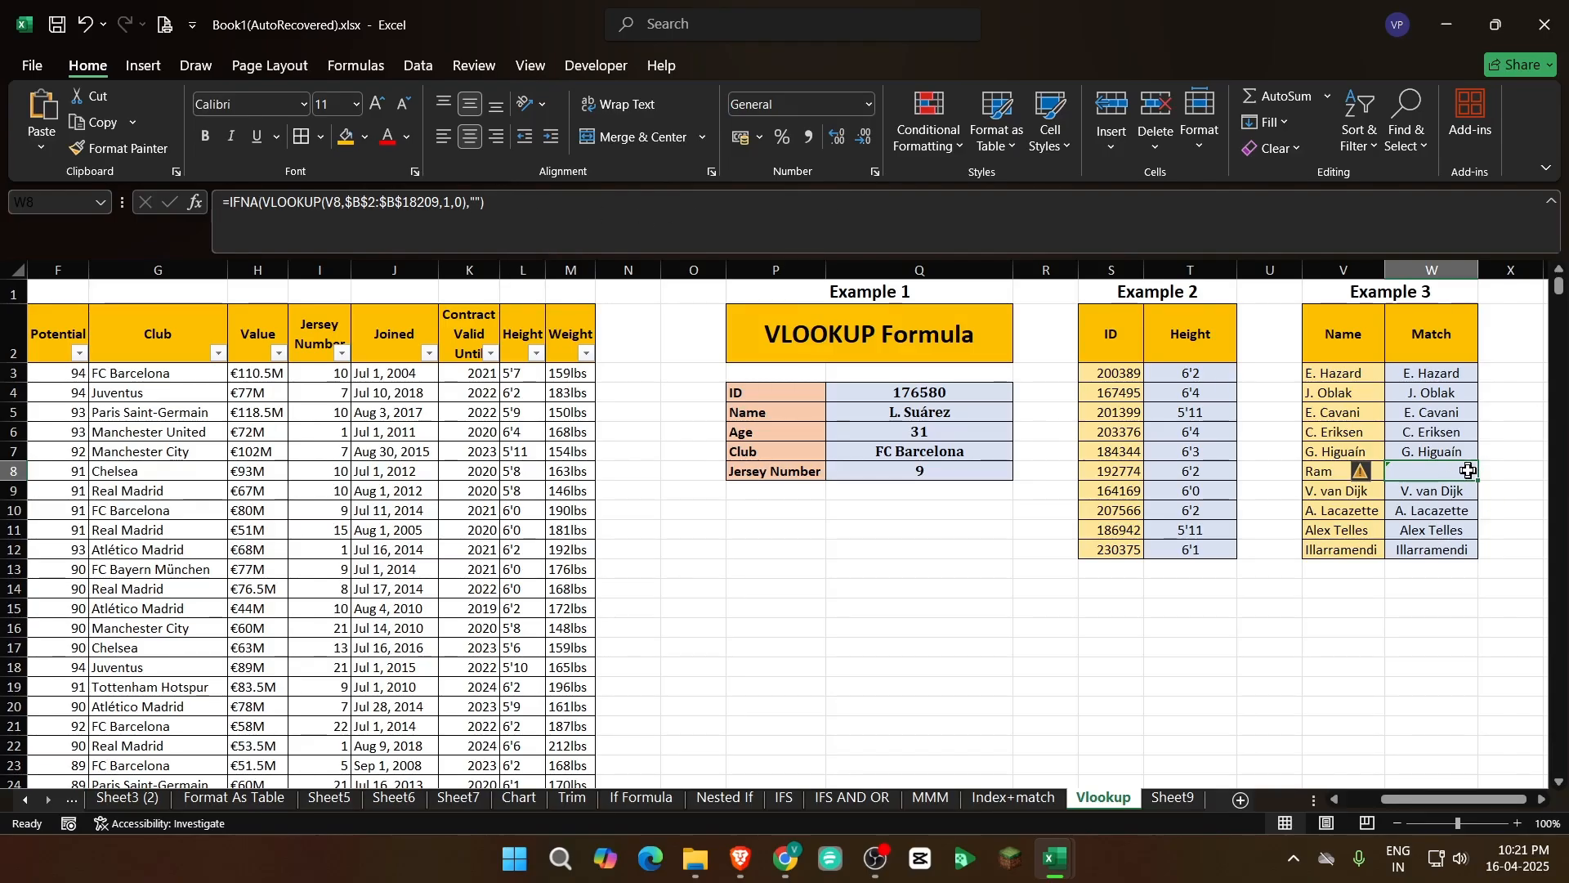
pyautogui.click(1484, 536)
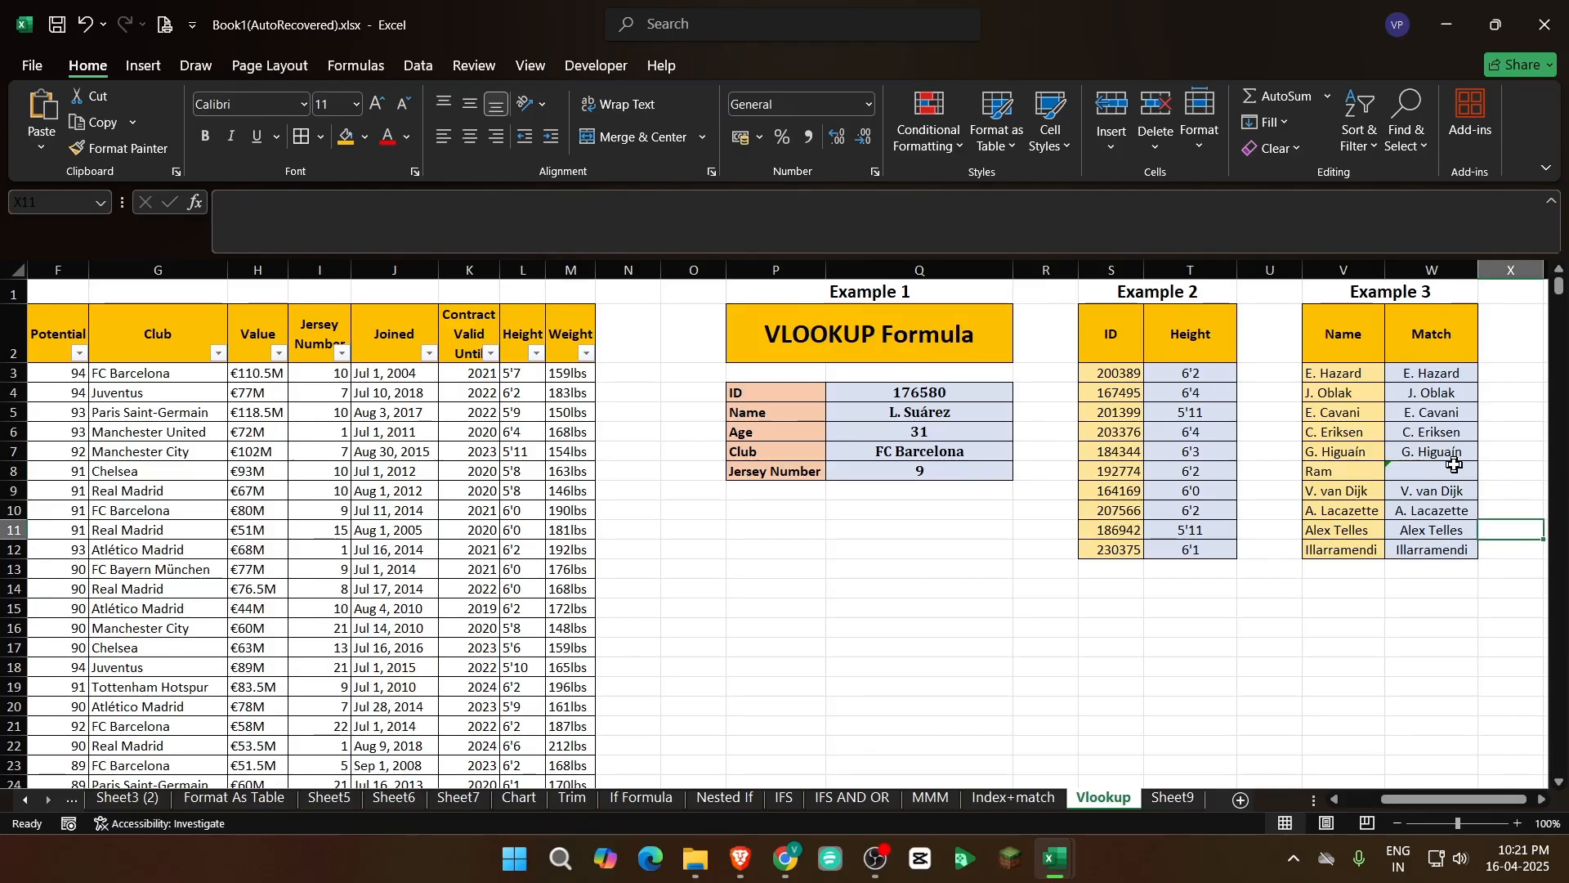
pyautogui.click(1454, 465)
pyautogui.click(1455, 582)
pyautogui.click(1436, 474)
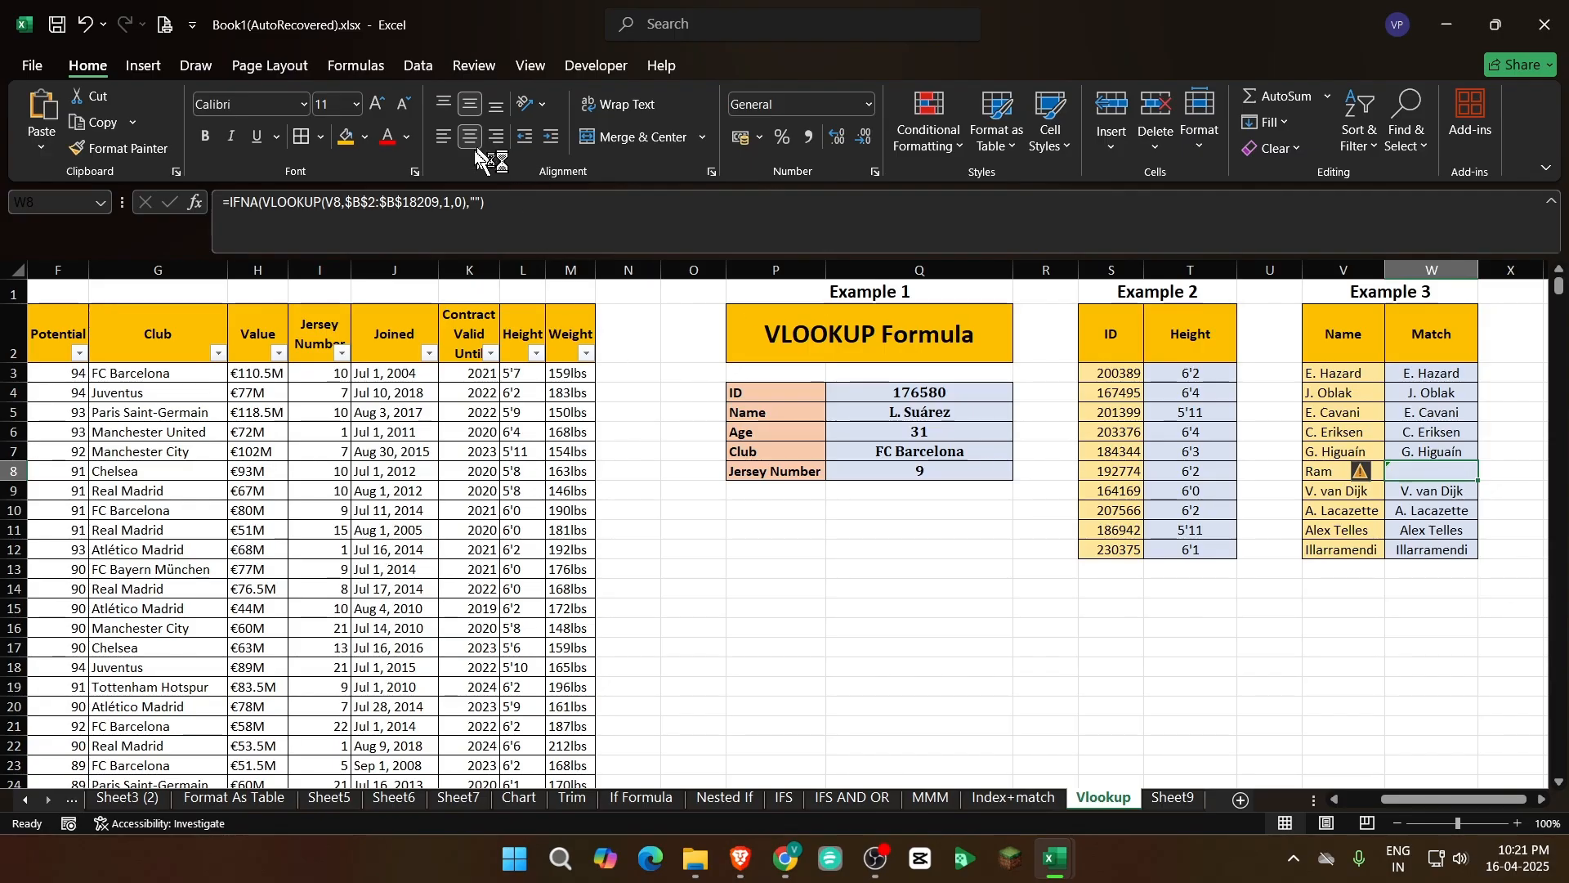
pyautogui.click(475, 202)
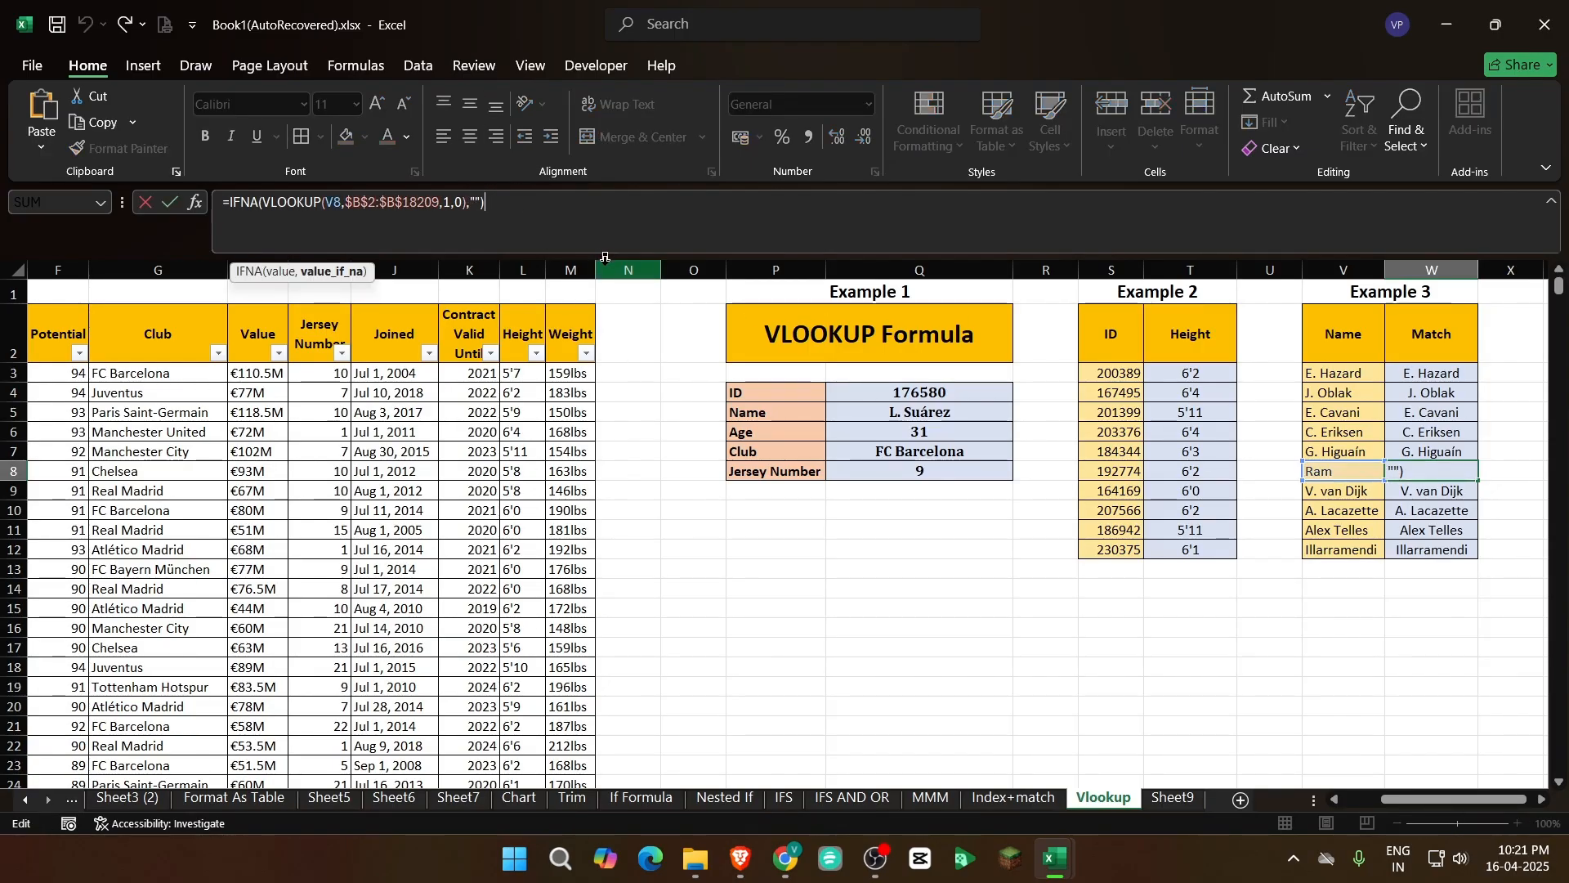
pyautogui.write('Not')
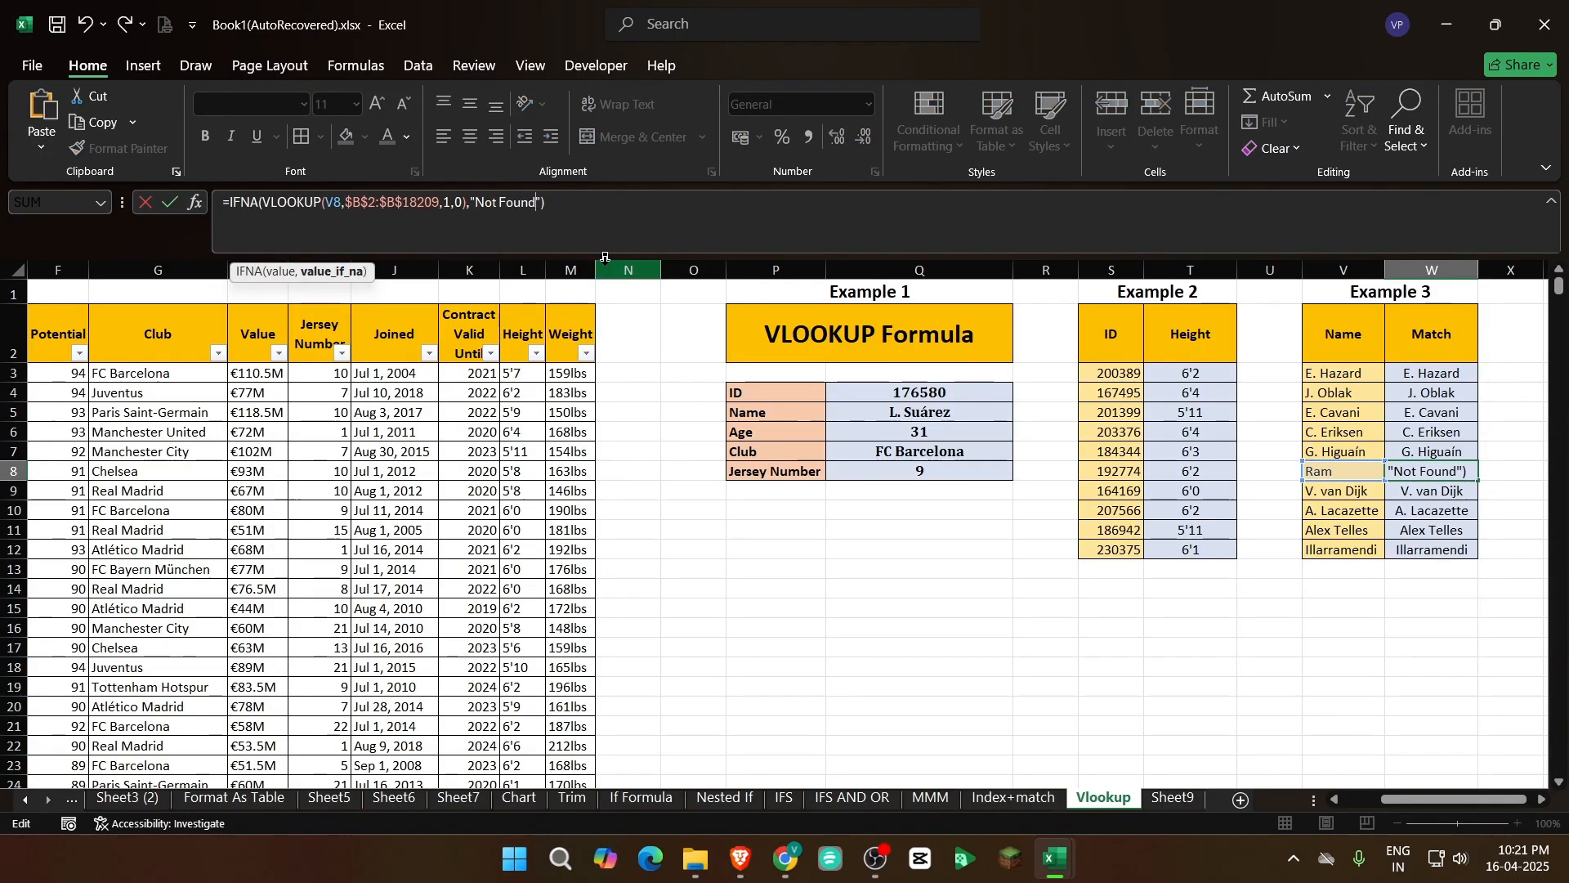
pyautogui.write(' Found')
pyautogui.press('Return')
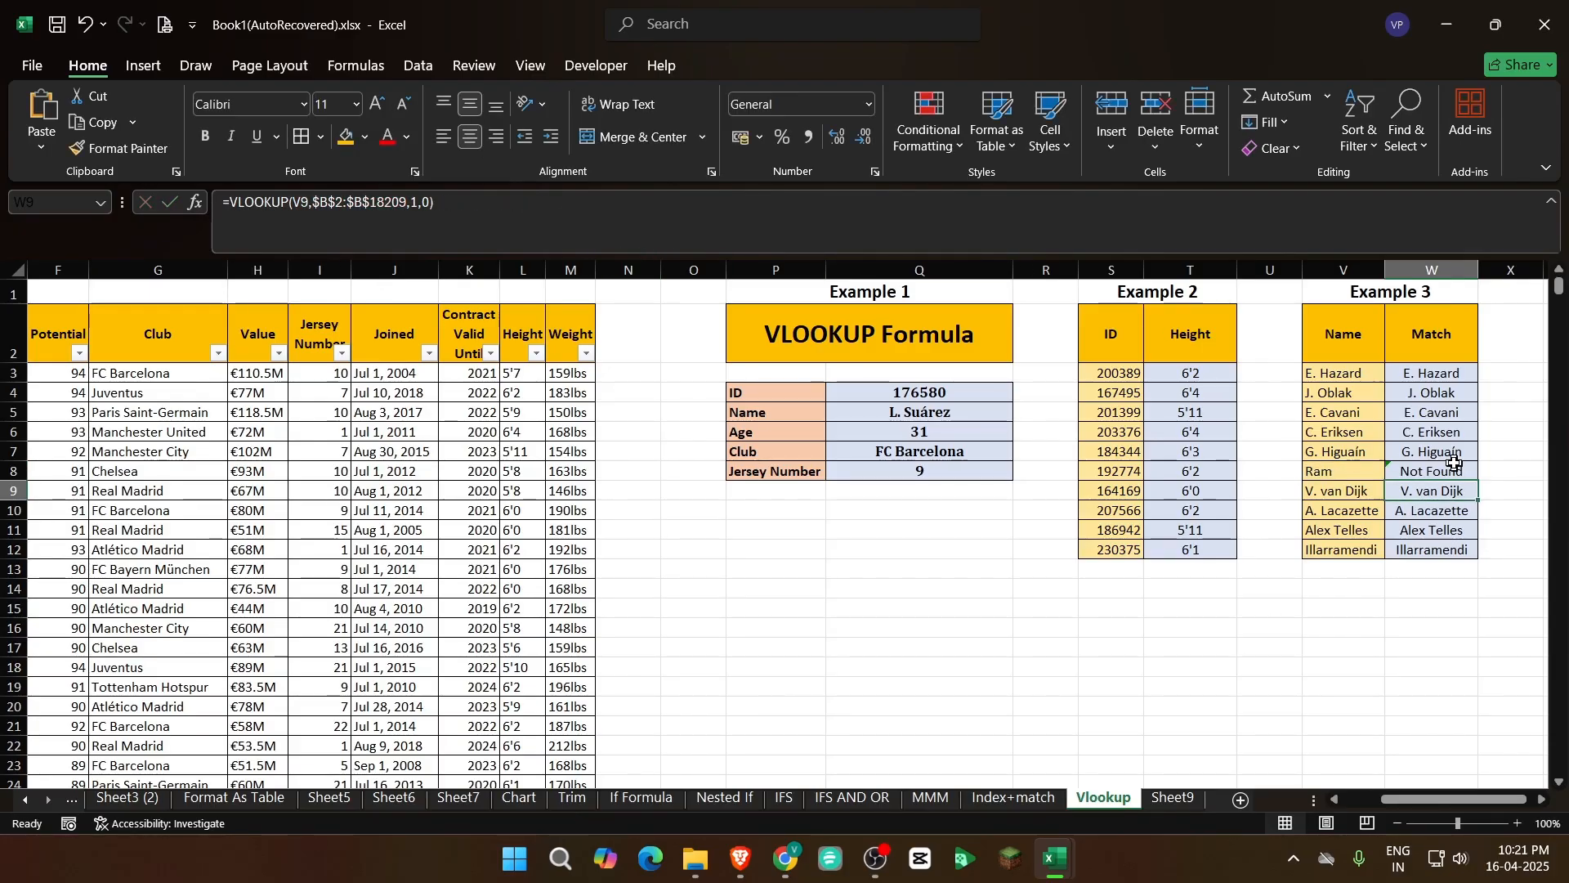
# Fill W8's IFNA lookup formula through Example 3's whole Match column, W3 to W12
pyautogui.click(1441, 471)
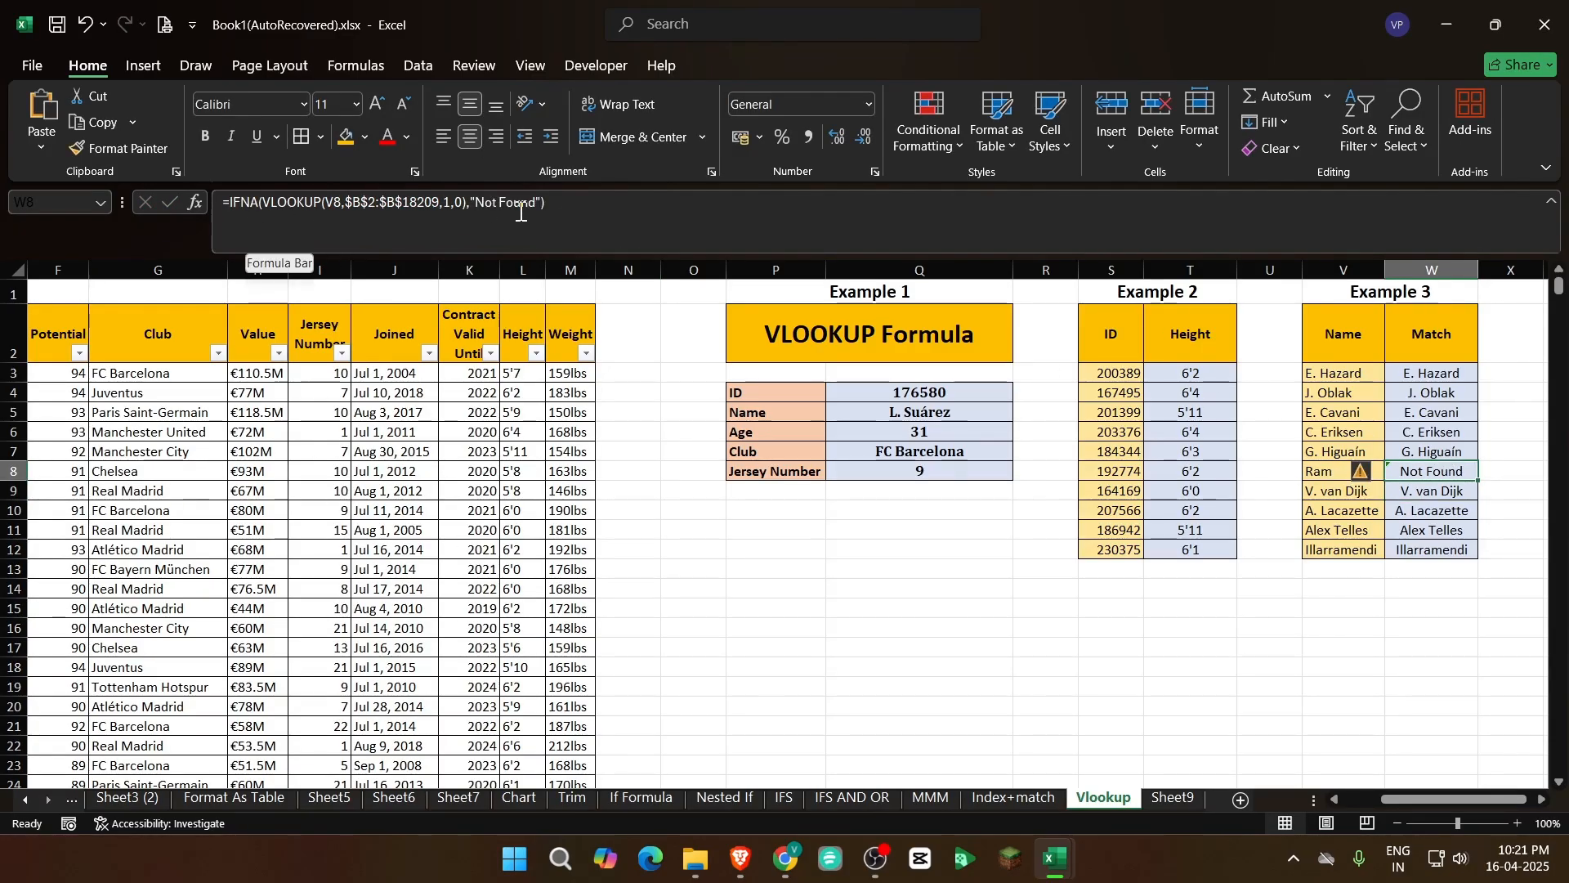
pyautogui.click(1452, 508)
pyautogui.click(1448, 472)
pyautogui.click(1434, 374)
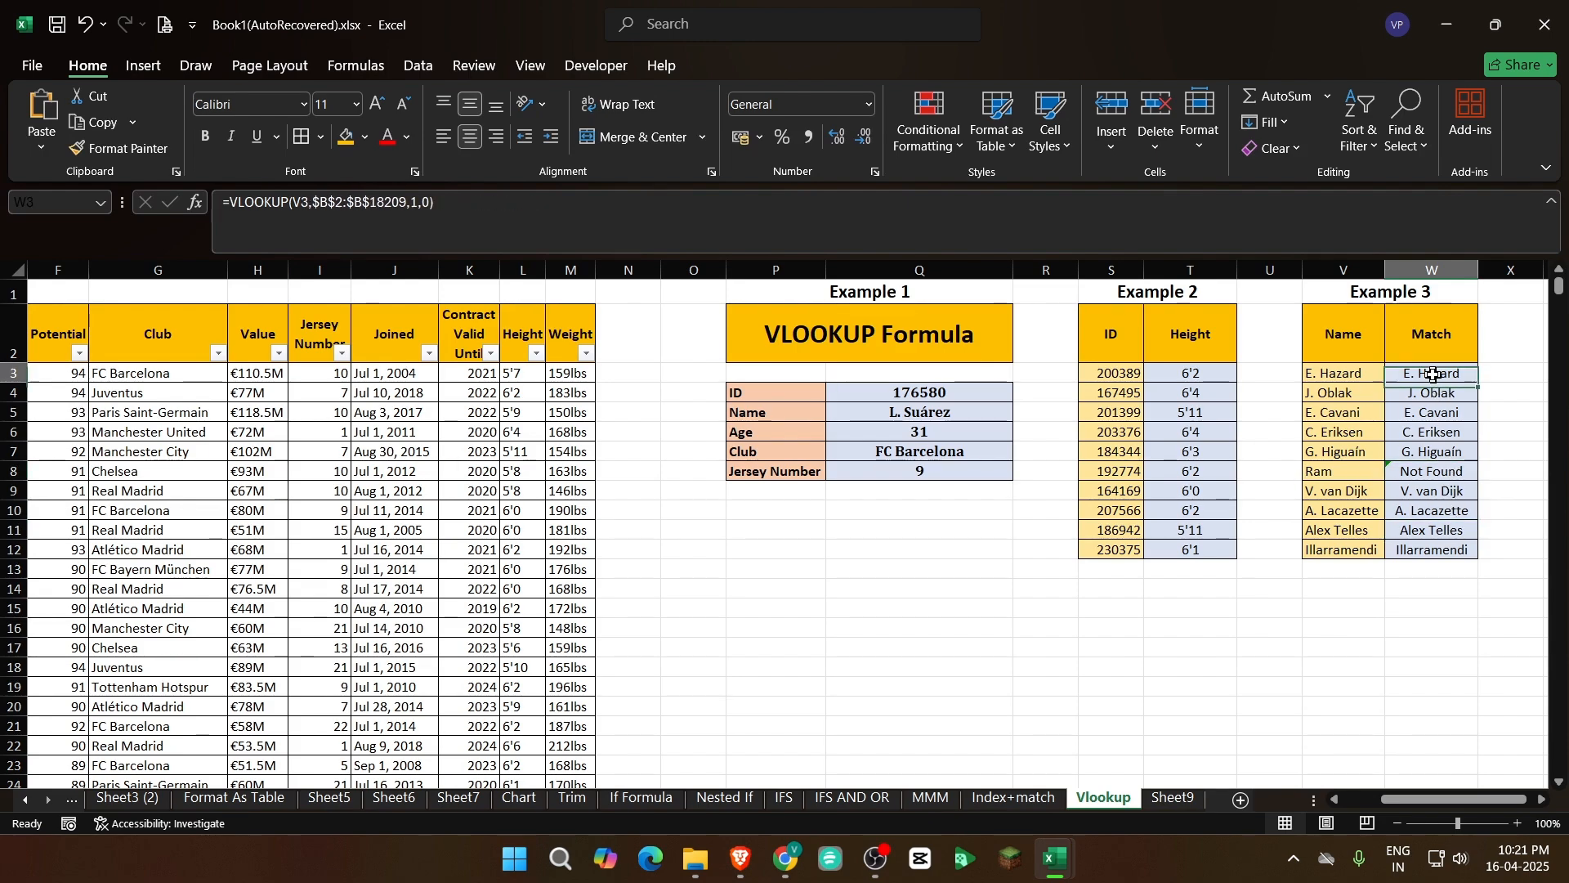
pyautogui.click(1448, 473)
pyautogui.moveTo(1479, 481); pyautogui.dragTo(1445, 372)
pyautogui.moveTo(1480, 481); pyautogui.dragTo(1460, 541)
pyautogui.click(1434, 473)
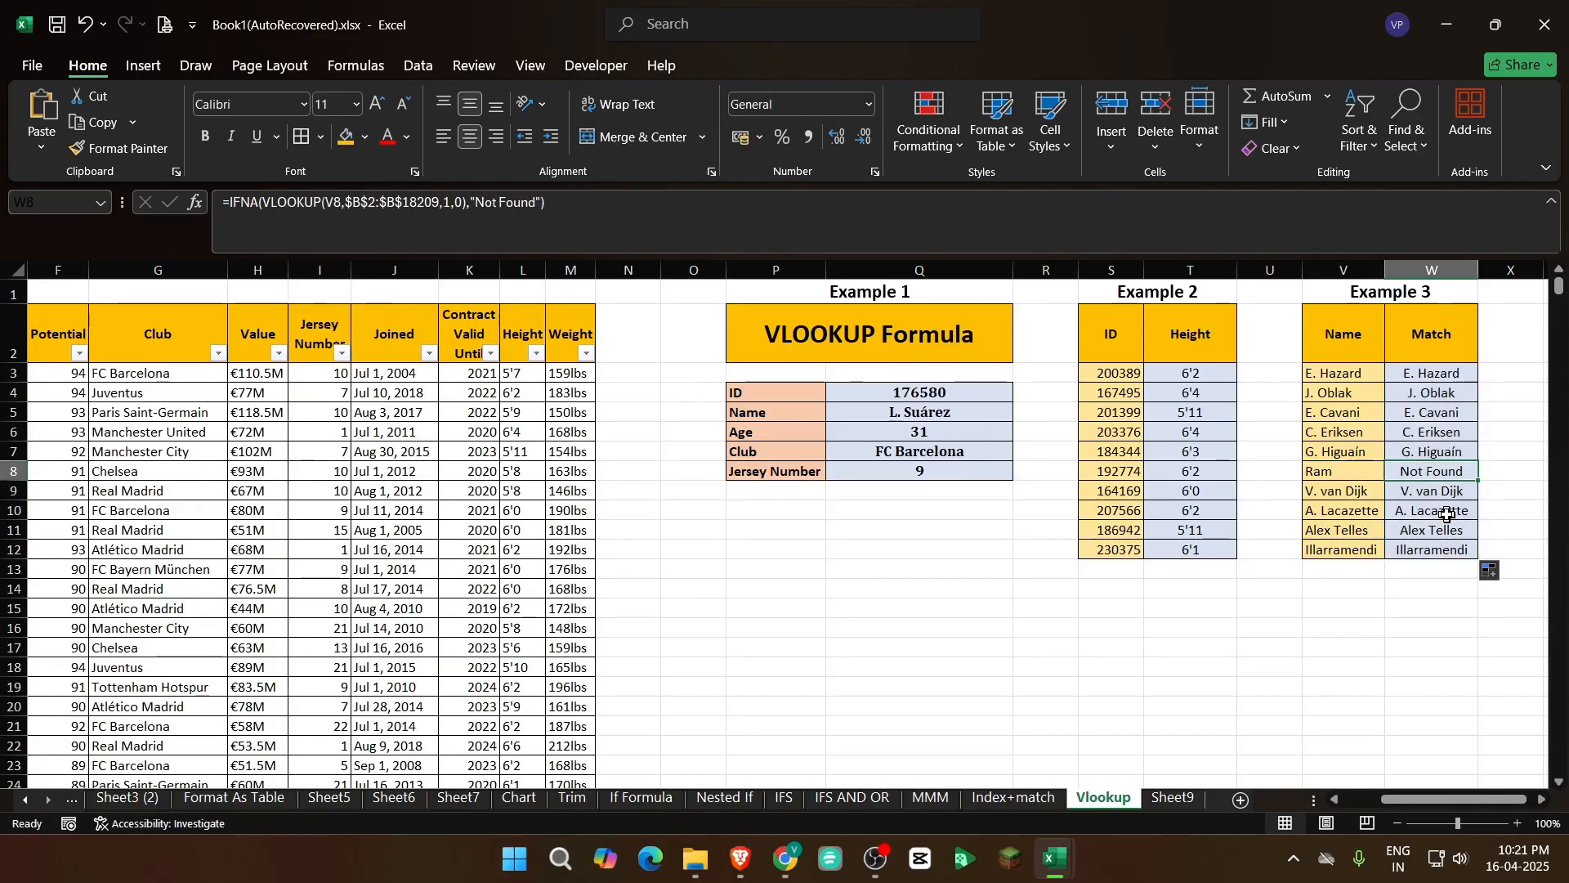
# Change Example 2's ID in S8 to 525425
pyautogui.click(1182, 467)
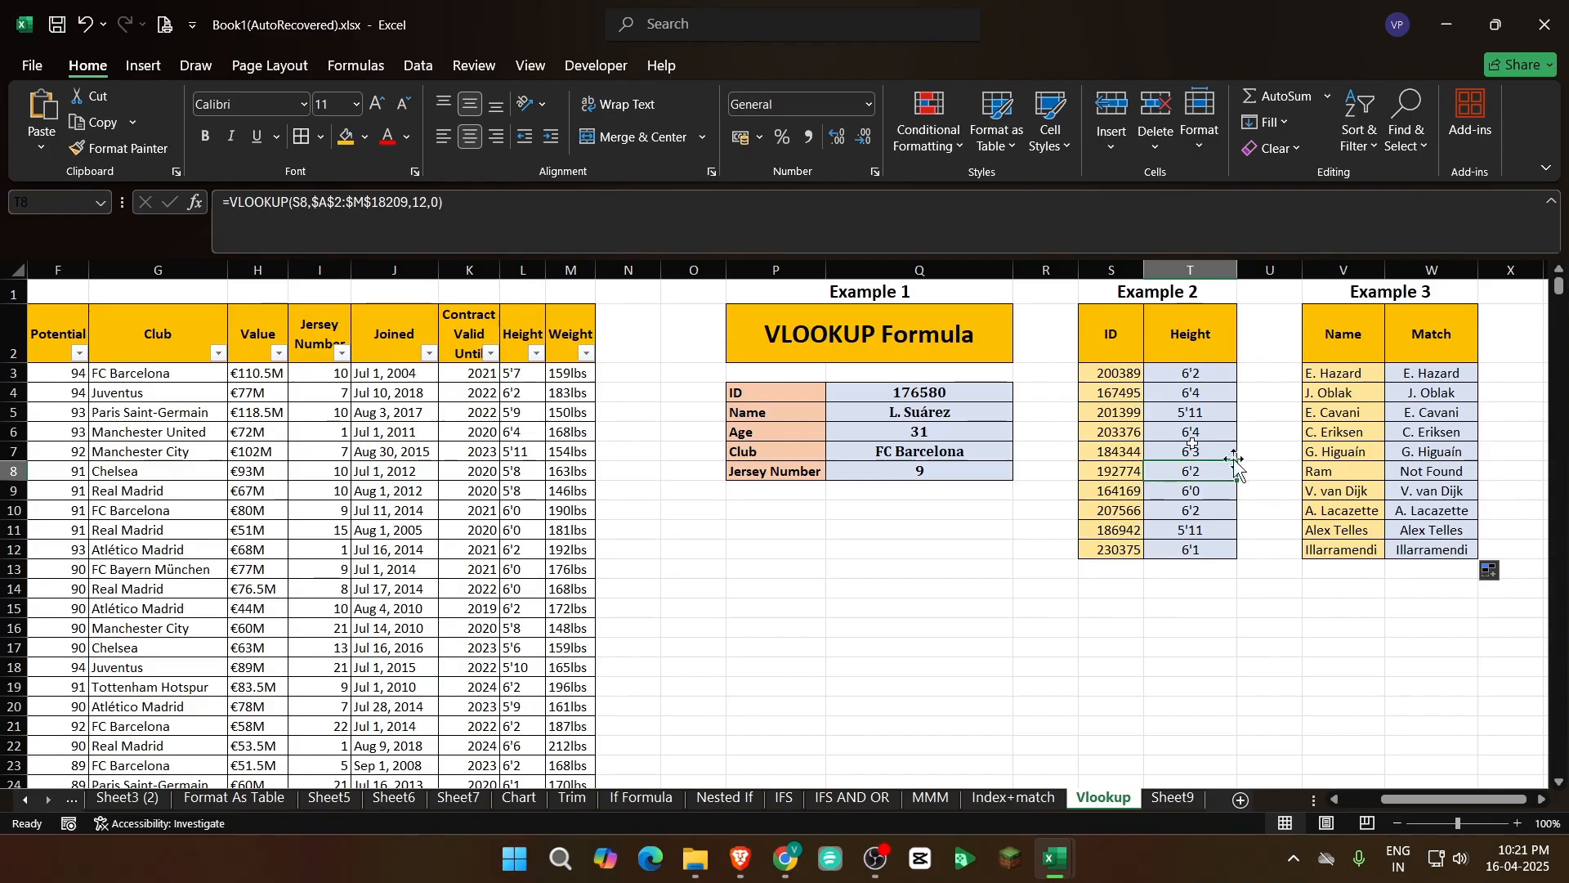
pyautogui.click(1108, 471)
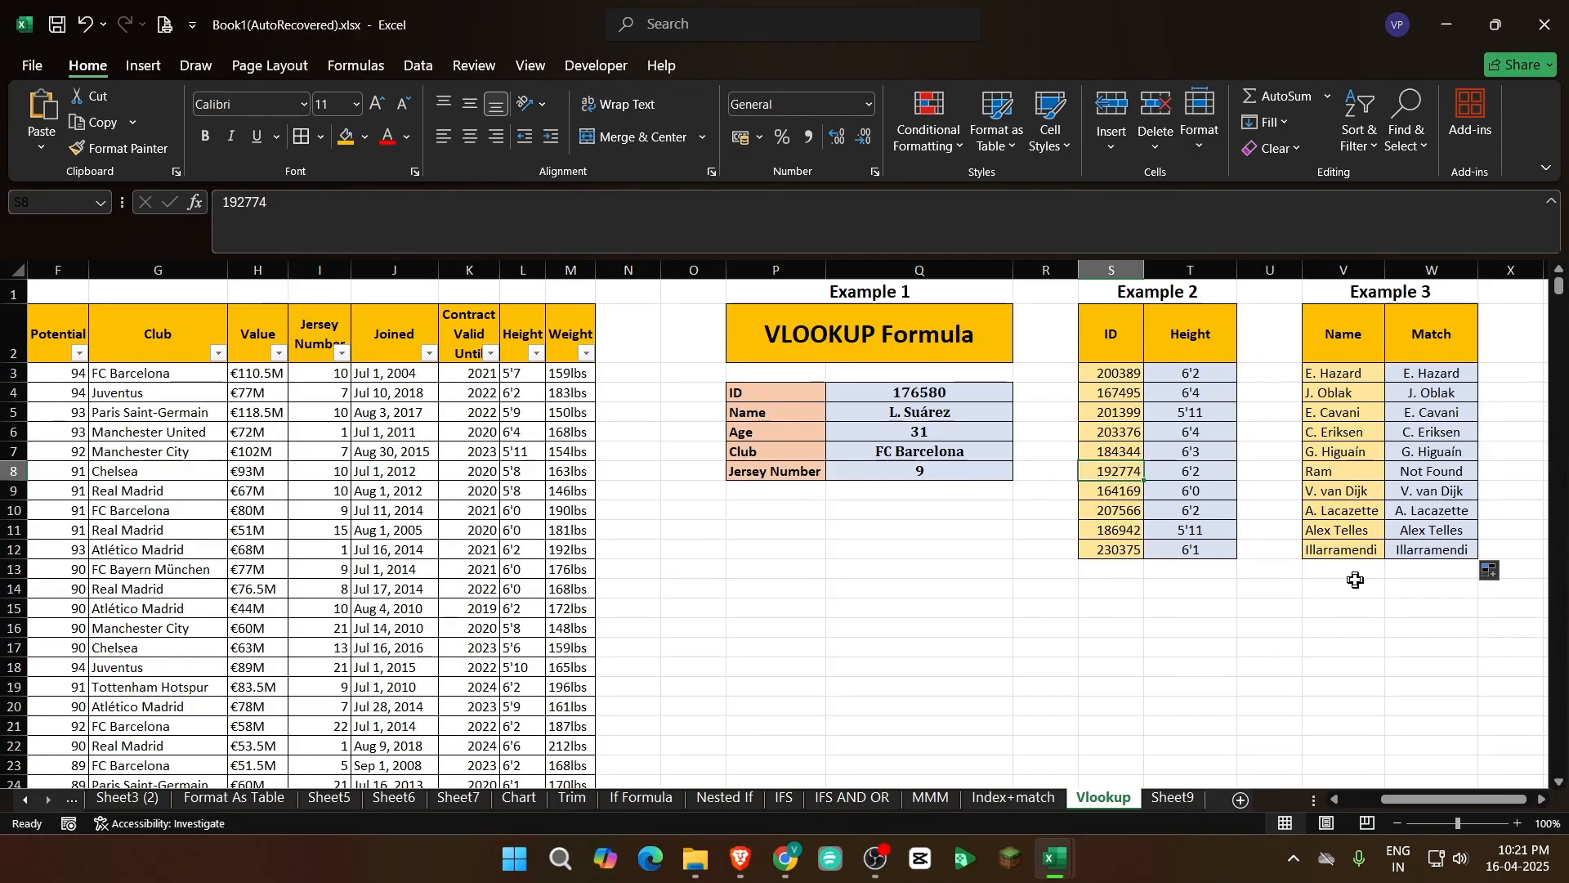
pyautogui.write('525425')
pyautogui.press('Tab')
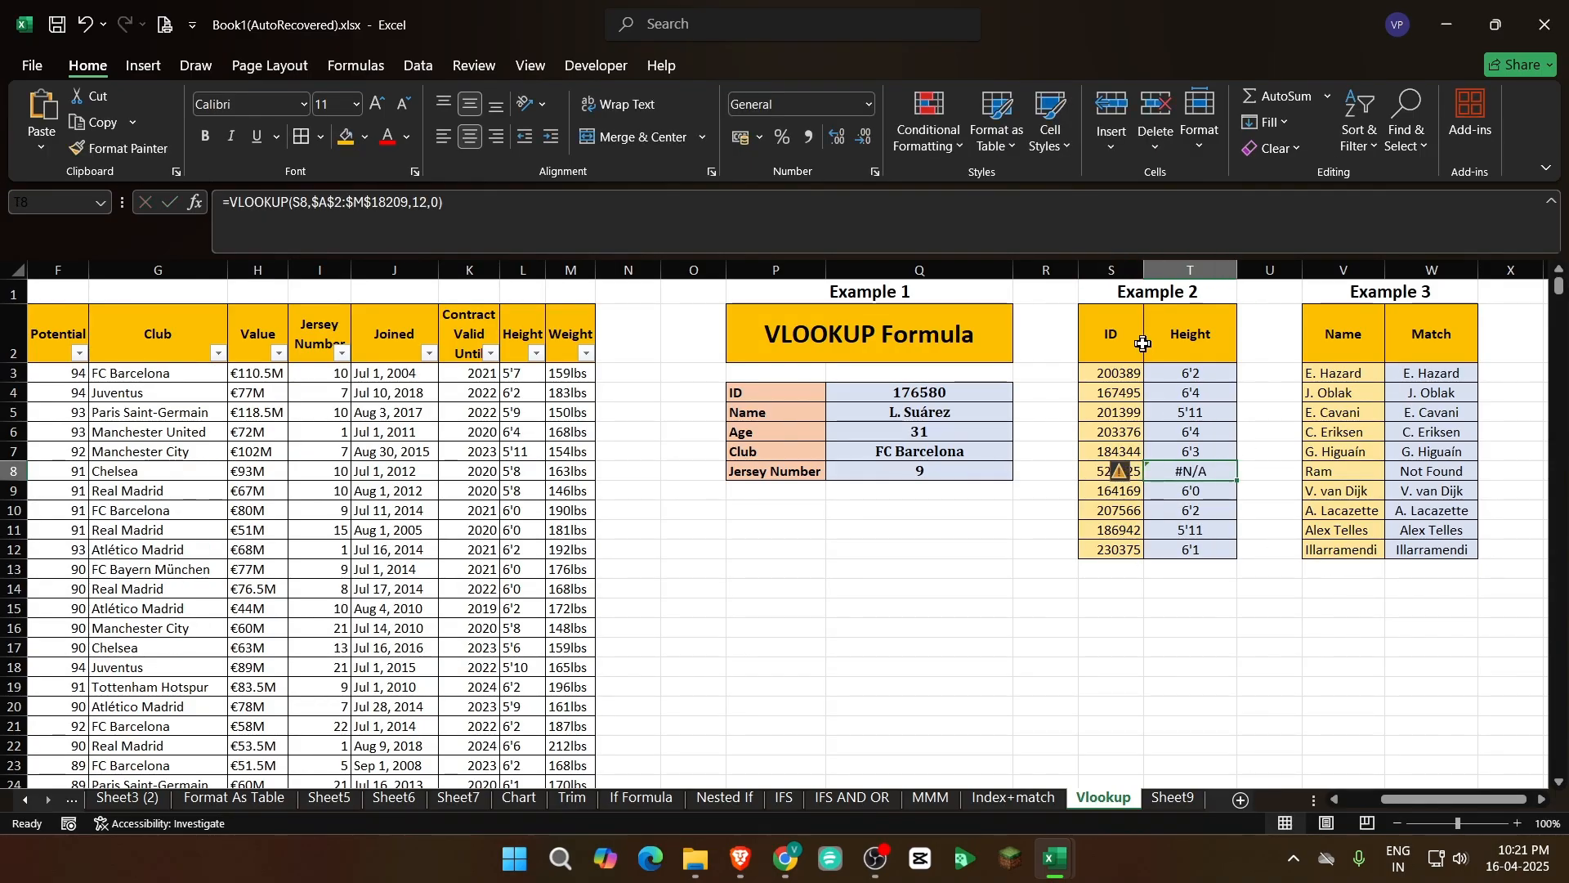
# Wrap the Height VLOOKUP in T8 in IFNA with an empty string "" as its value_if_na
pyautogui.click(1171, 378)
pyautogui.click(1195, 473)
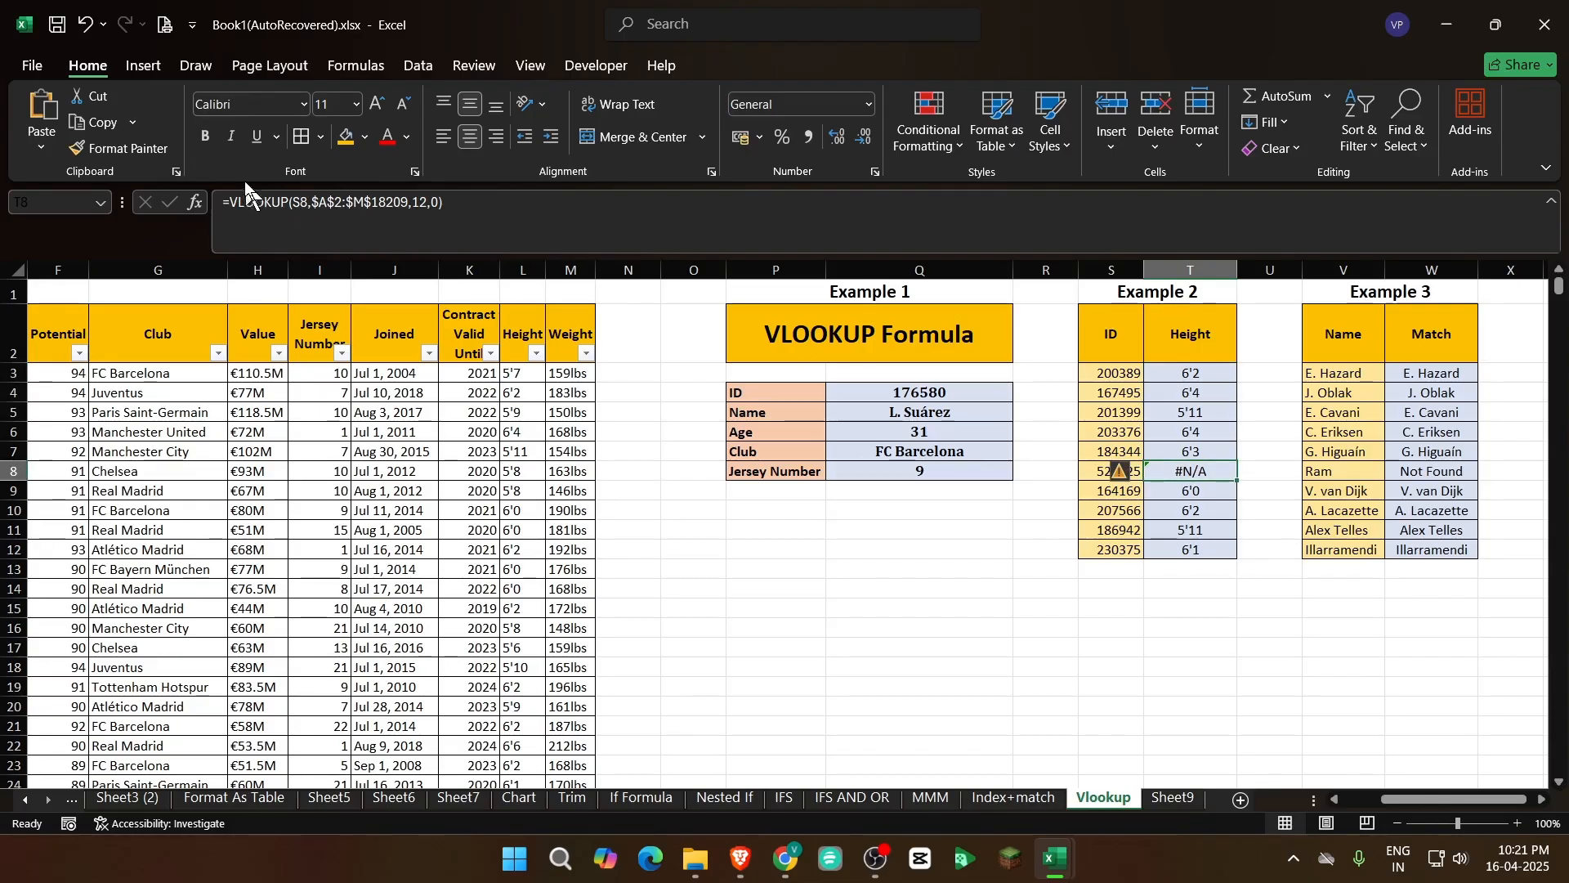
pyautogui.click(230, 202)
pyautogui.write('if')
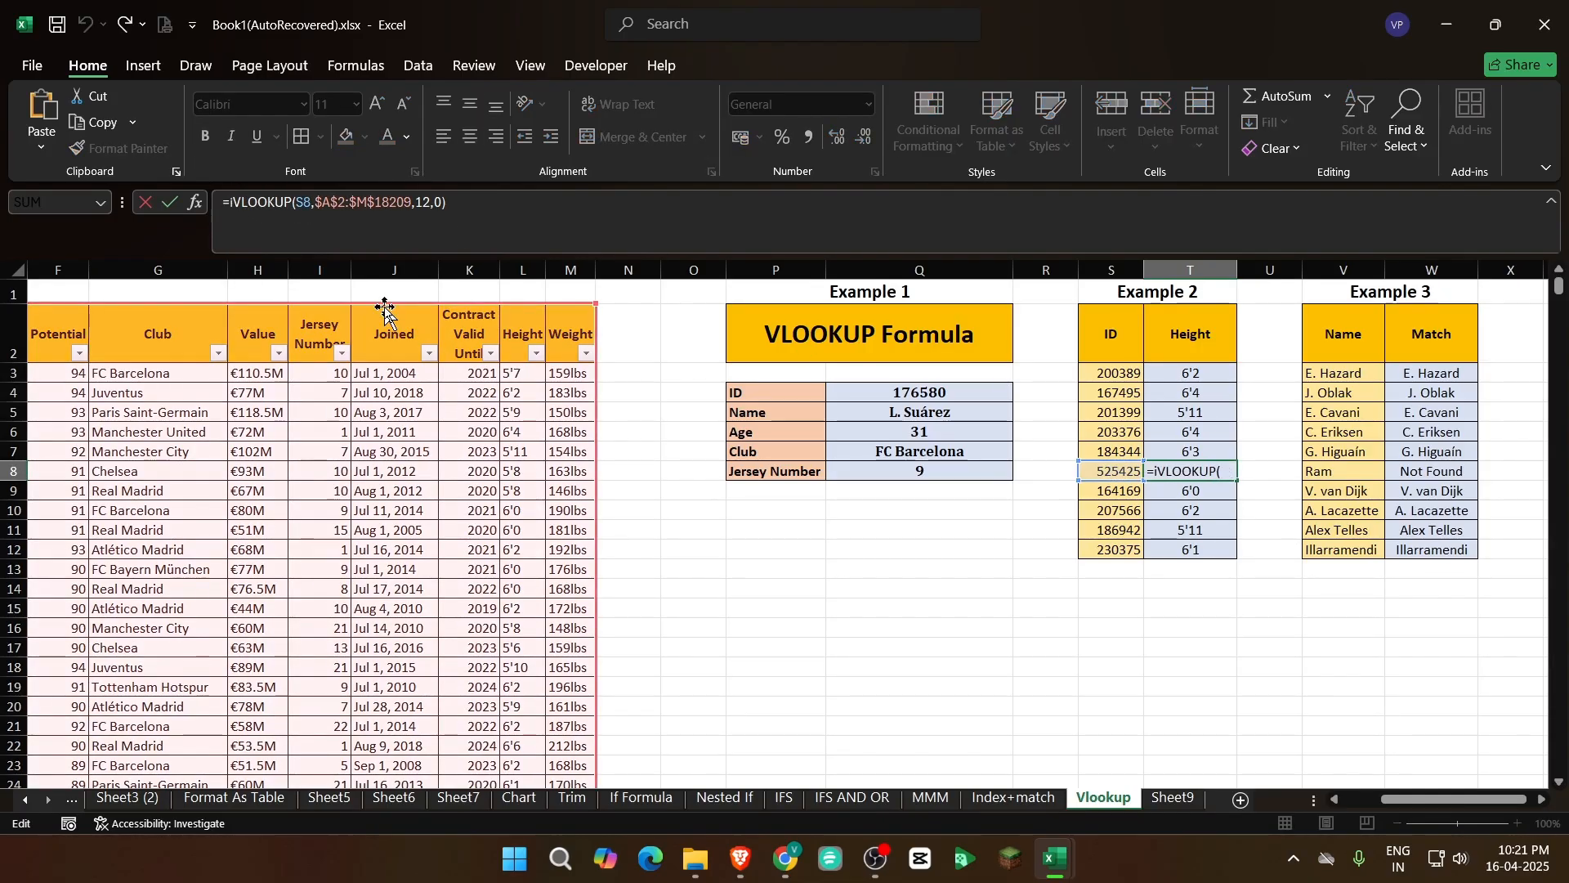
pyautogui.press('Down')
pyautogui.press('Down')
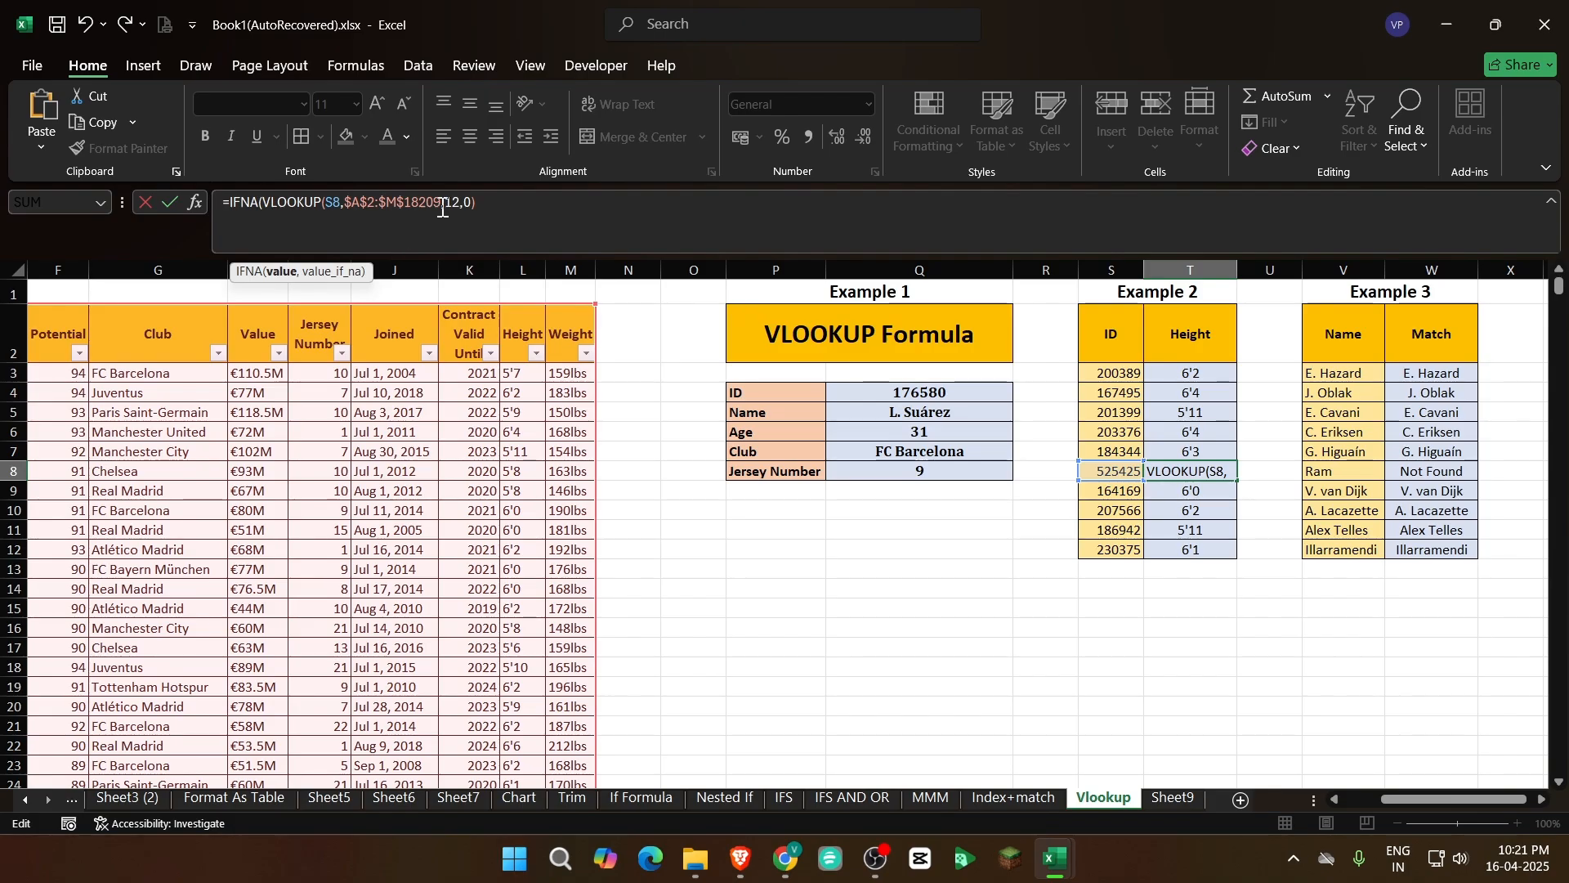
pyautogui.click(494, 203)
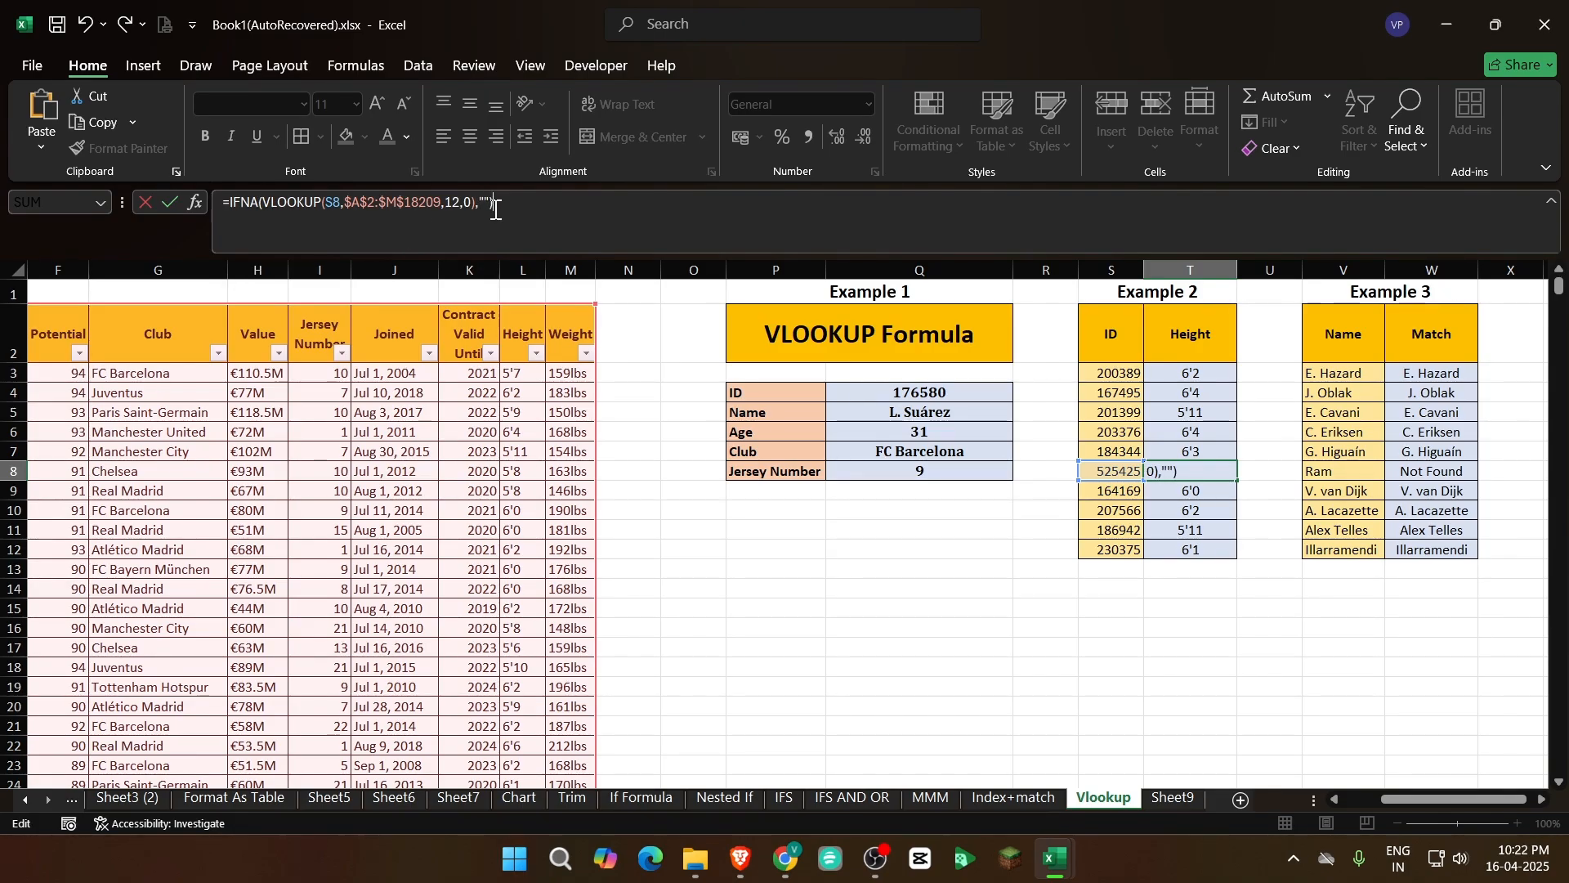
pyautogui.press('Return')
pyautogui.press('Up')
pyautogui.click(1240, 619)
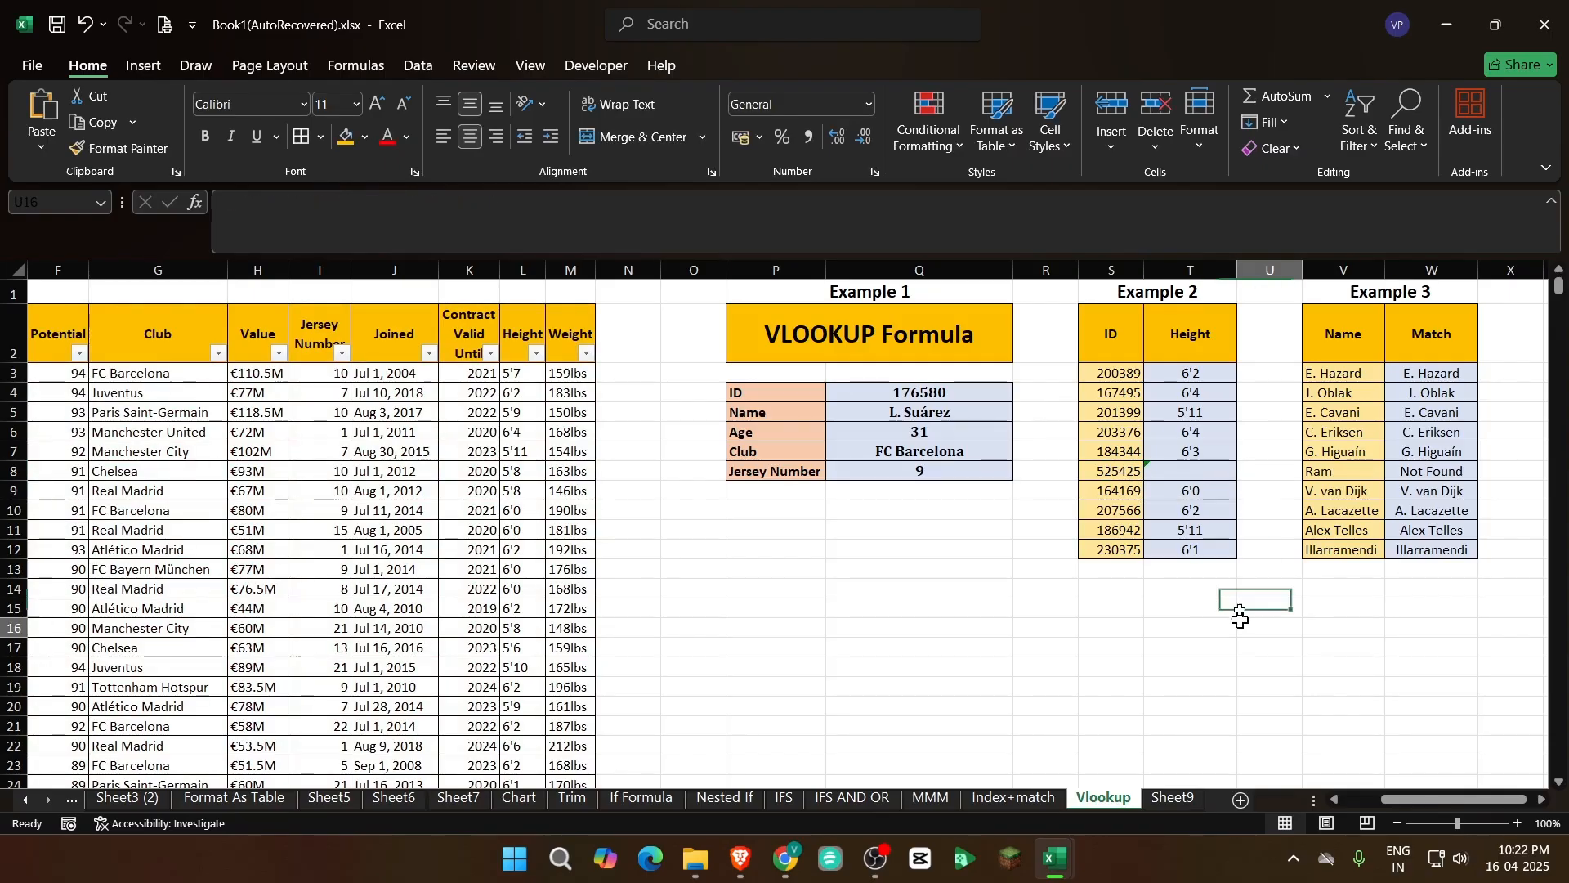
pyautogui.click(1195, 468)
# Review the lookup formulas in Q5 and W8 along with the player table range they search, from column A to M
pyautogui.click(923, 411)
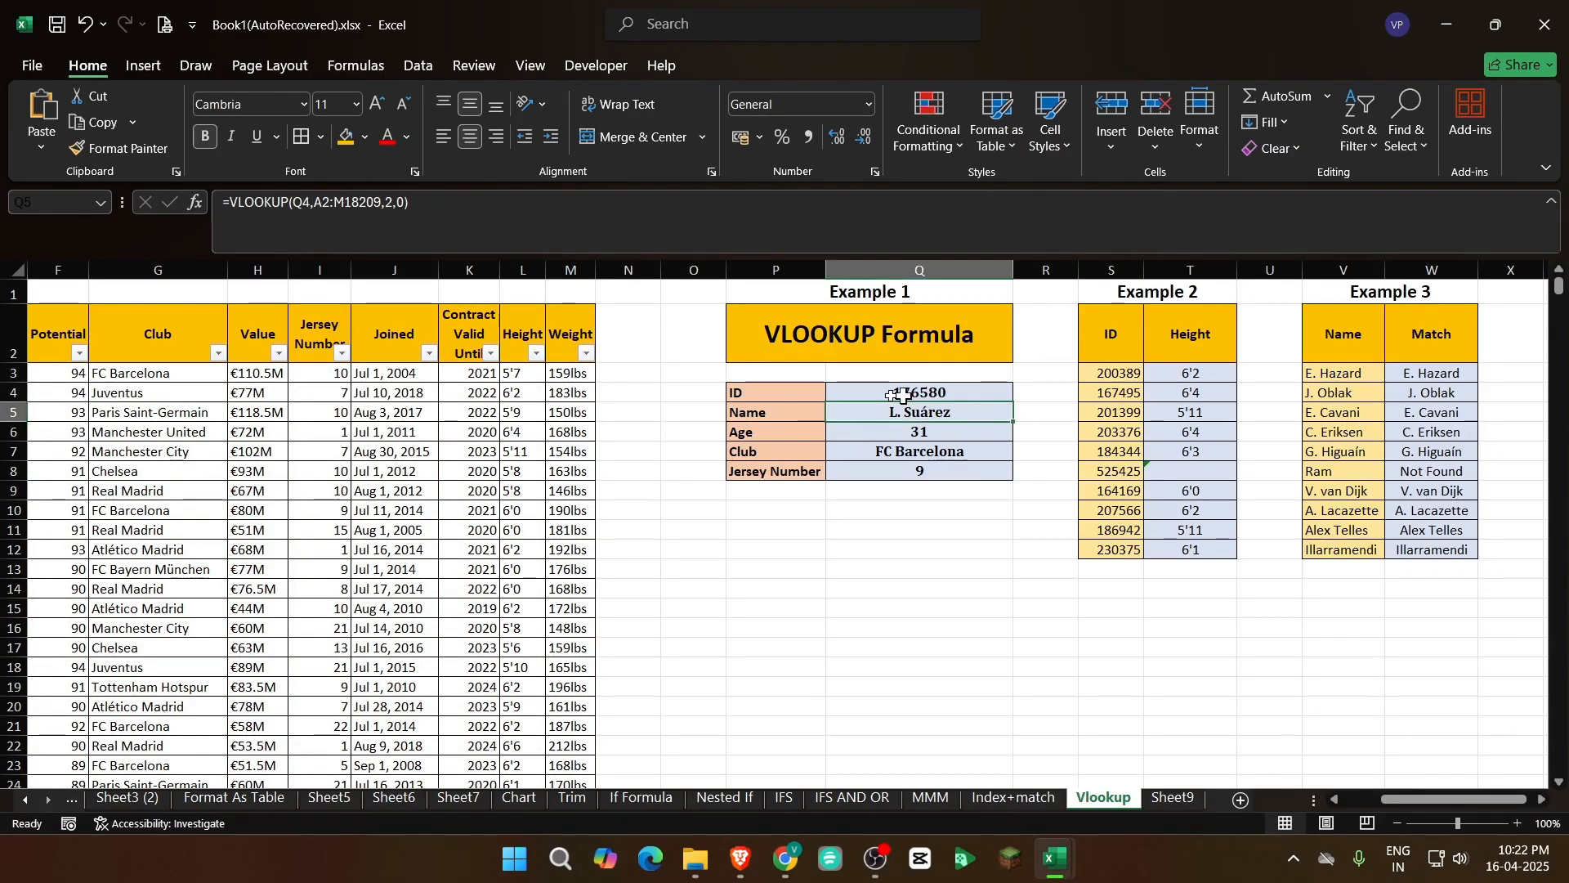
pyautogui.click(1439, 470)
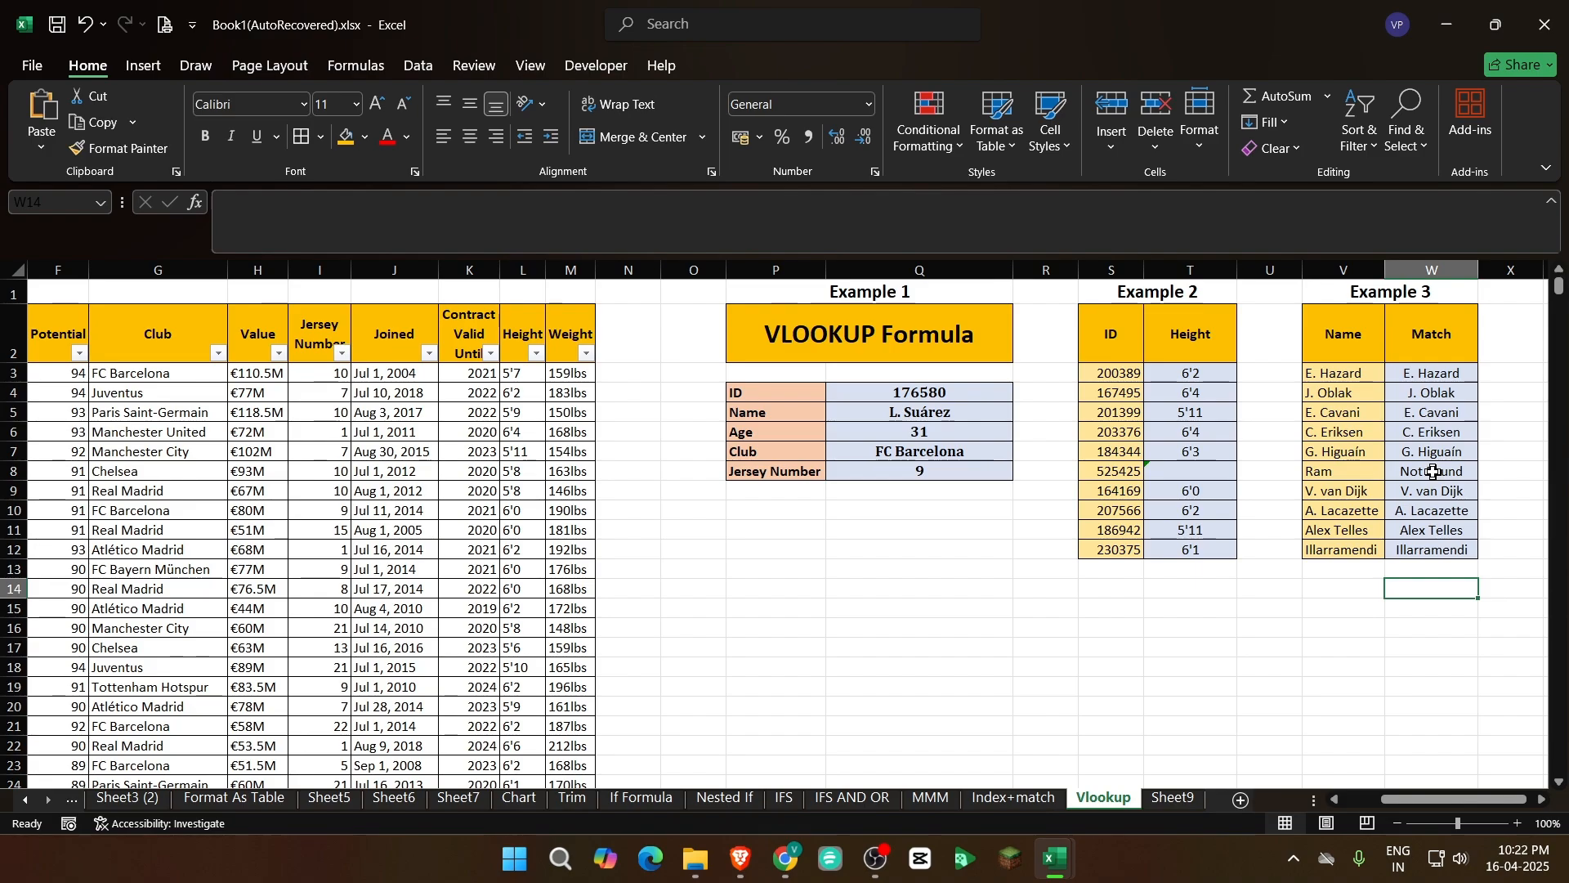
pyautogui.moveTo(1455, 799); pyautogui.dragTo(1308, 727)
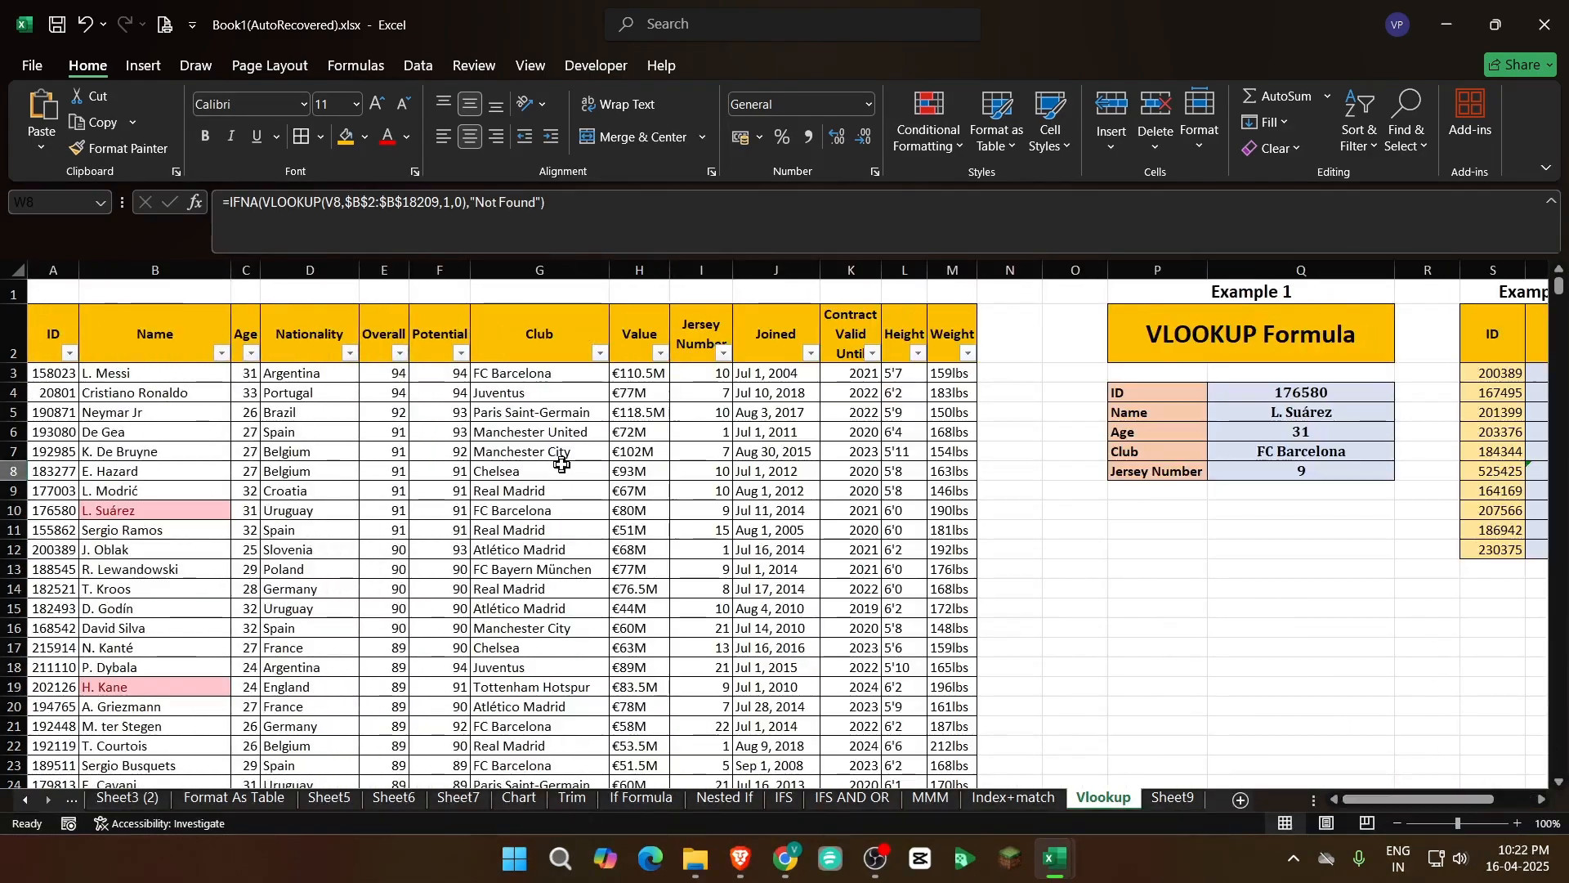
pyautogui.click(562, 463)
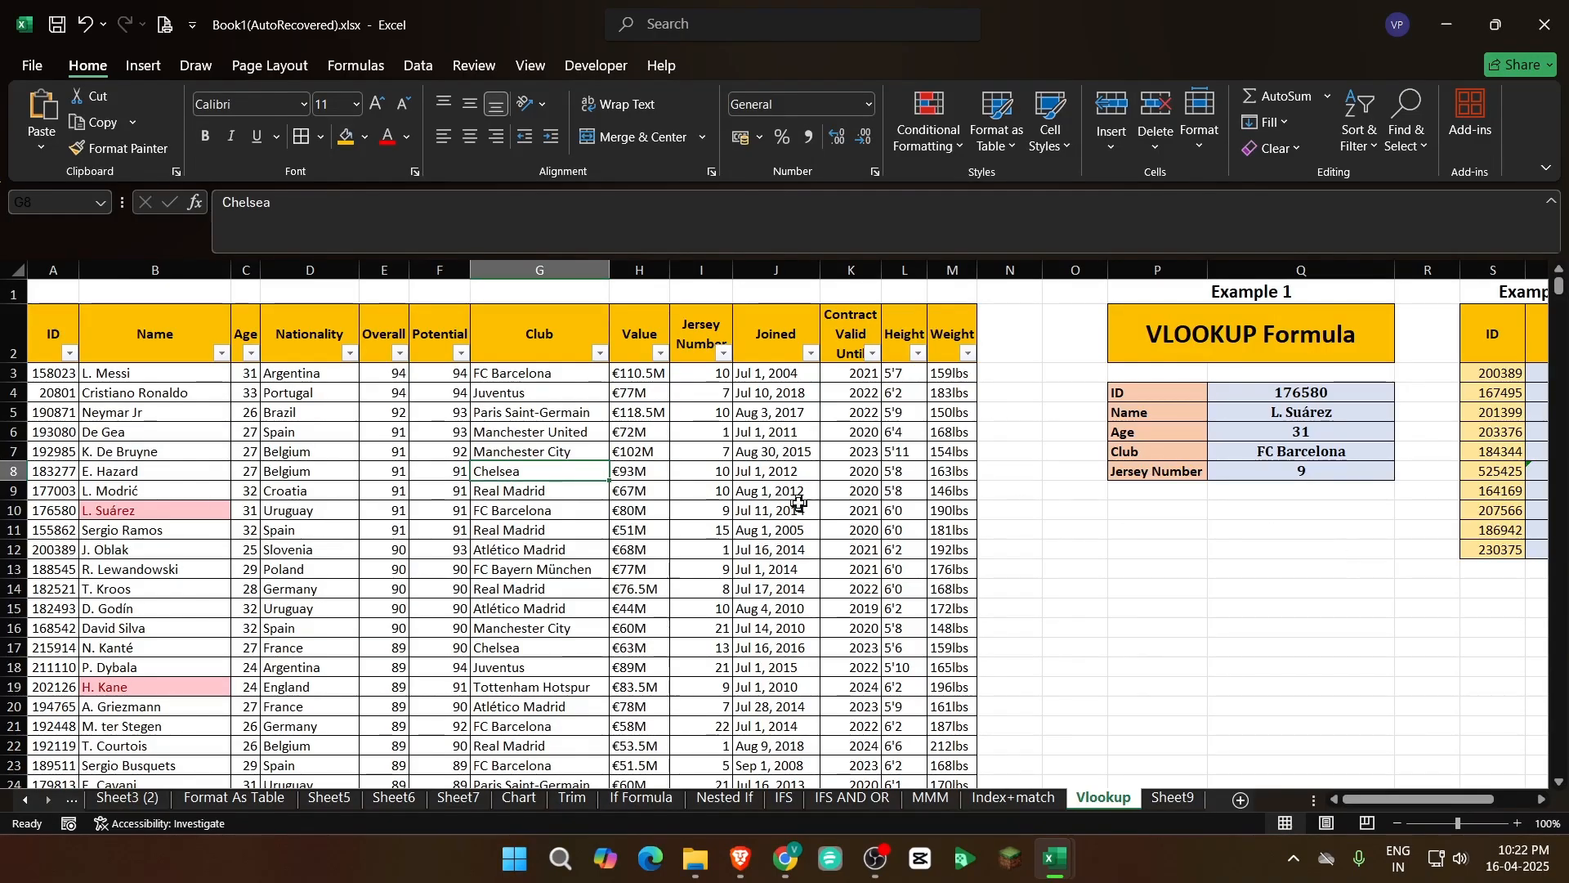
pyautogui.click(51, 336)
pyautogui.moveTo(51, 336); pyautogui.dragTo(948, 672)
pyautogui.click(701, 510)
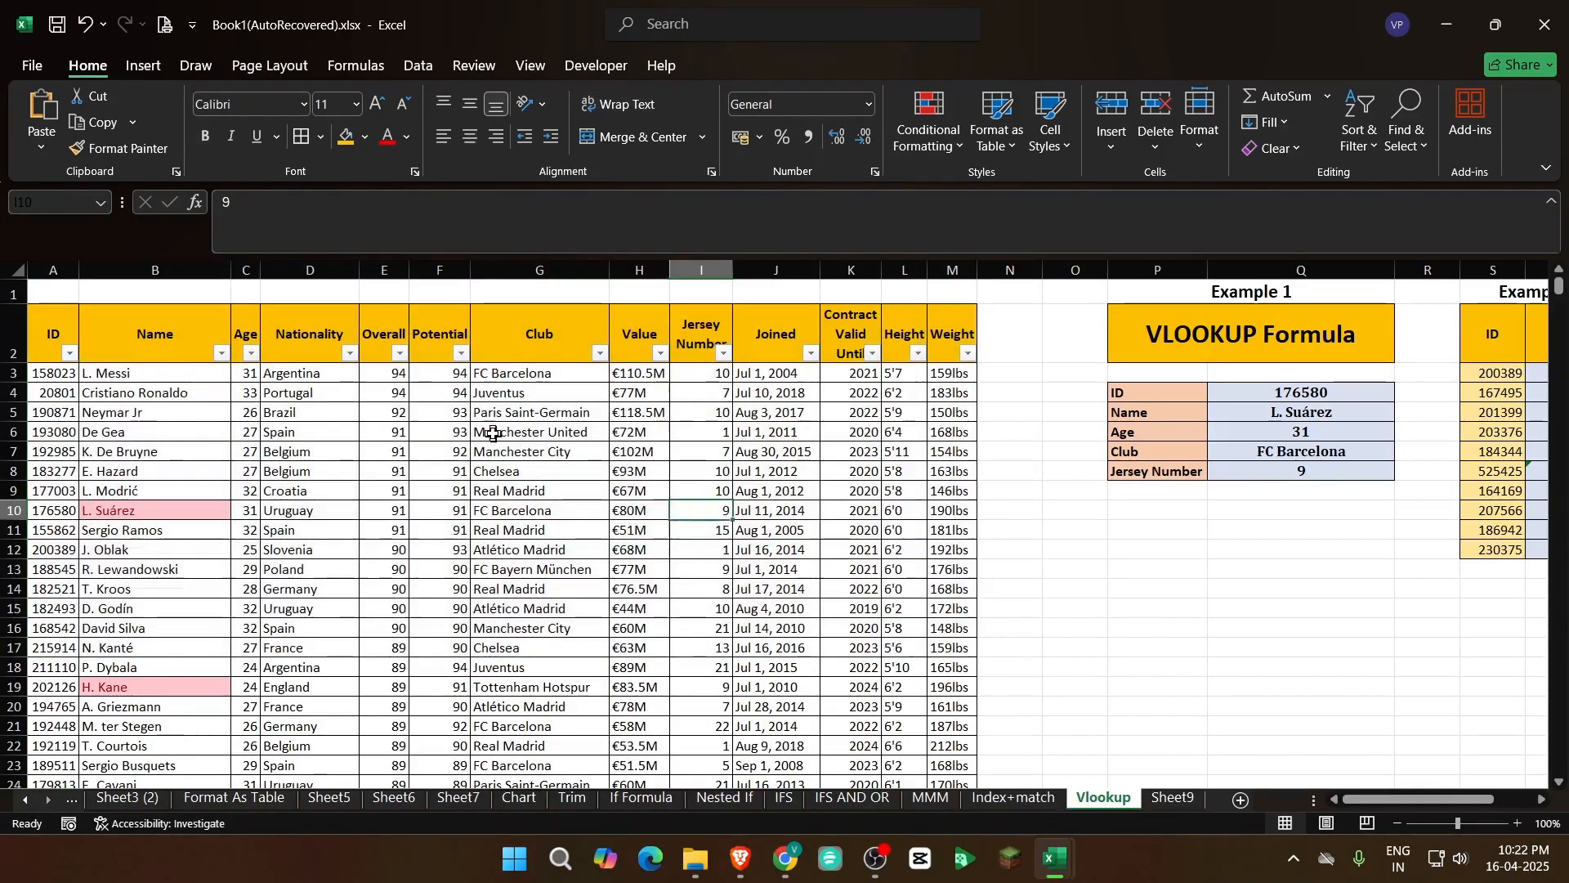
pyautogui.moveTo(36, 336); pyautogui.dragTo(944, 666)
pyautogui.click(863, 610)
# Examine how Example 1's lookup ID in Q4 relates to ID column A and the results in Q5:Q8
pyautogui.click(1231, 517)
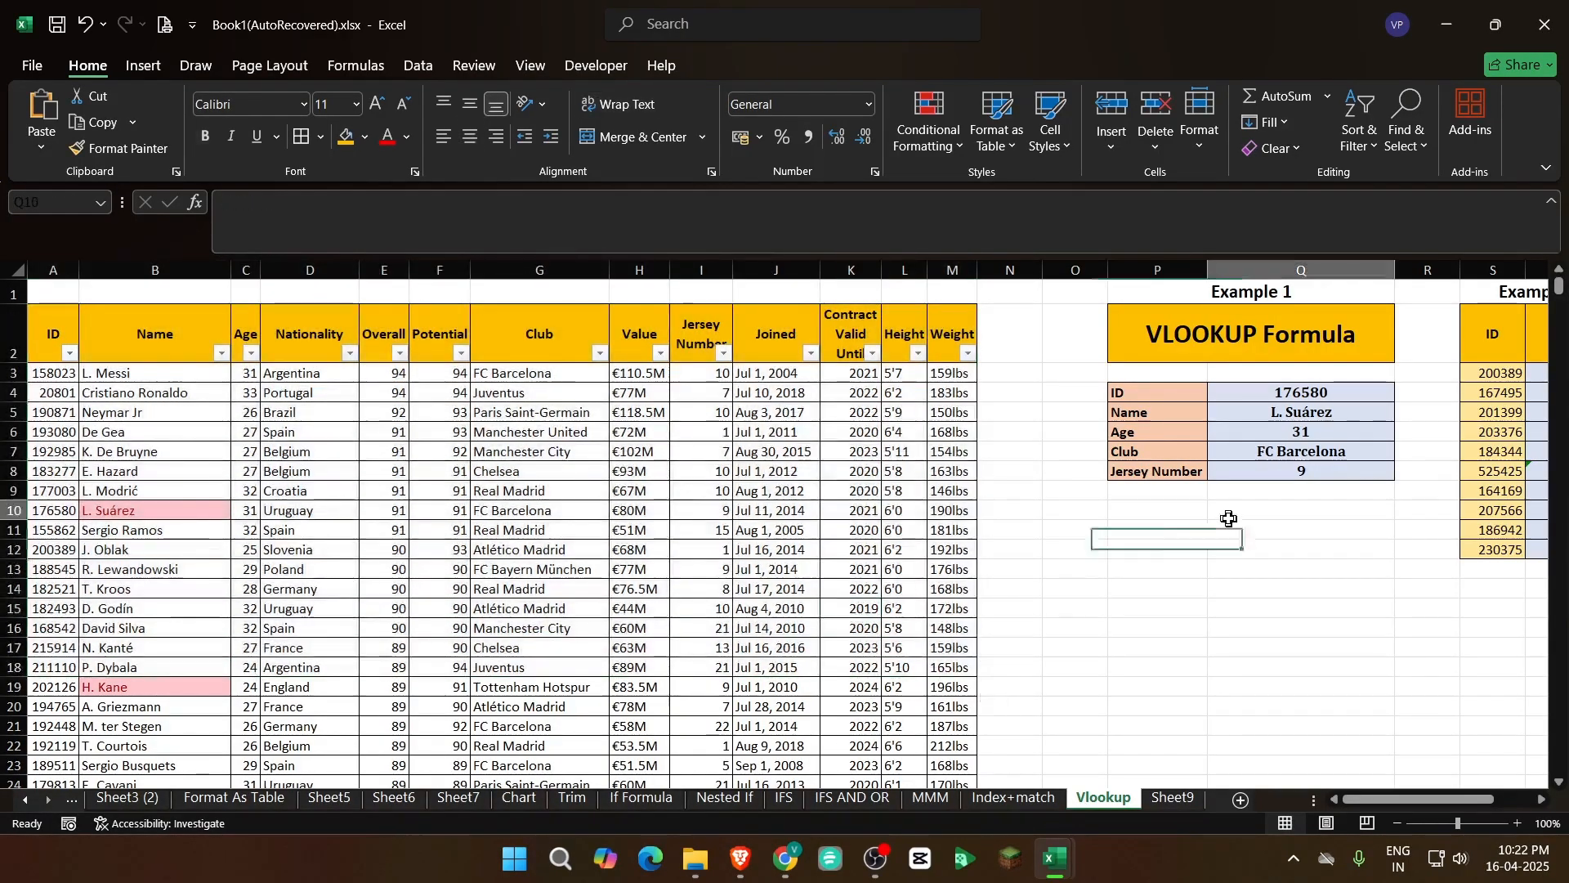
pyautogui.click(1329, 391)
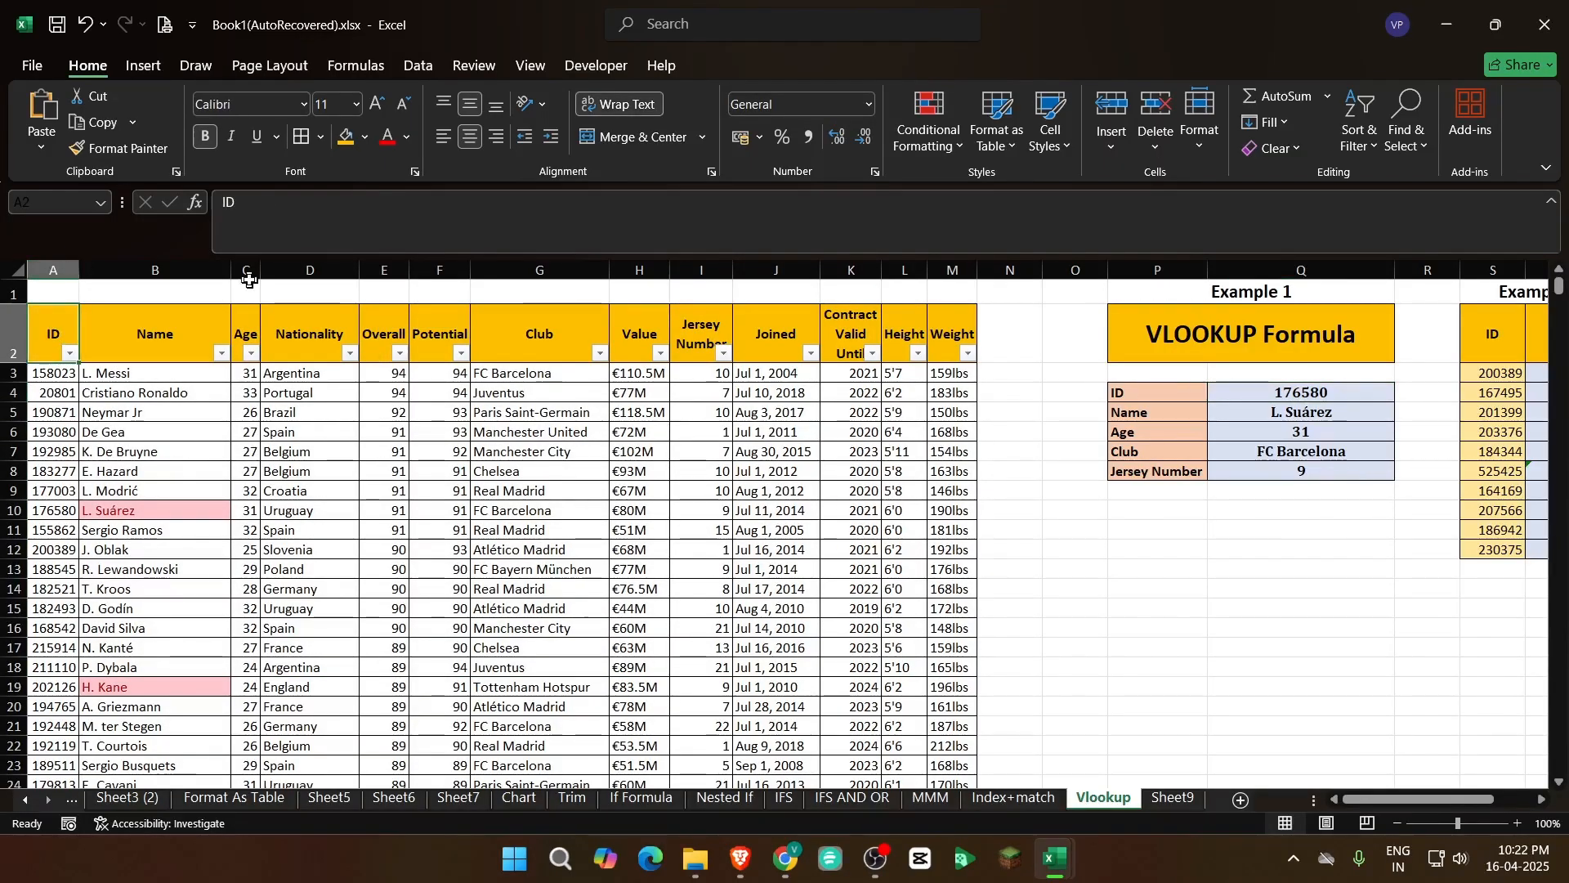
pyautogui.click(315, 269)
pyautogui.click(49, 270)
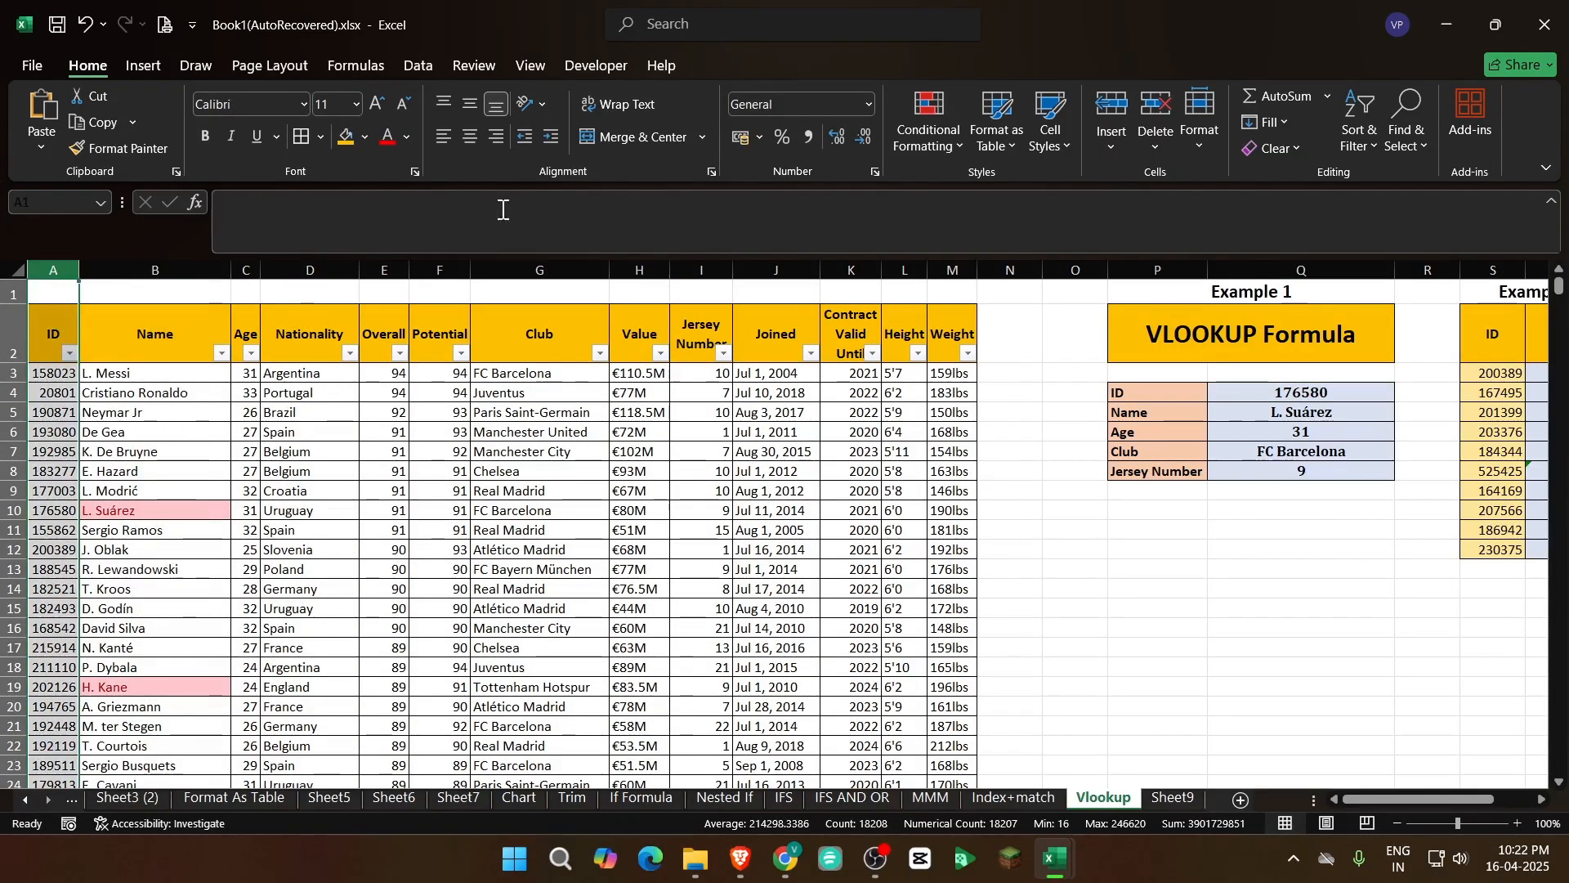
pyautogui.click(1011, 270)
pyautogui.moveTo(1308, 412); pyautogui.dragTo(1315, 478)
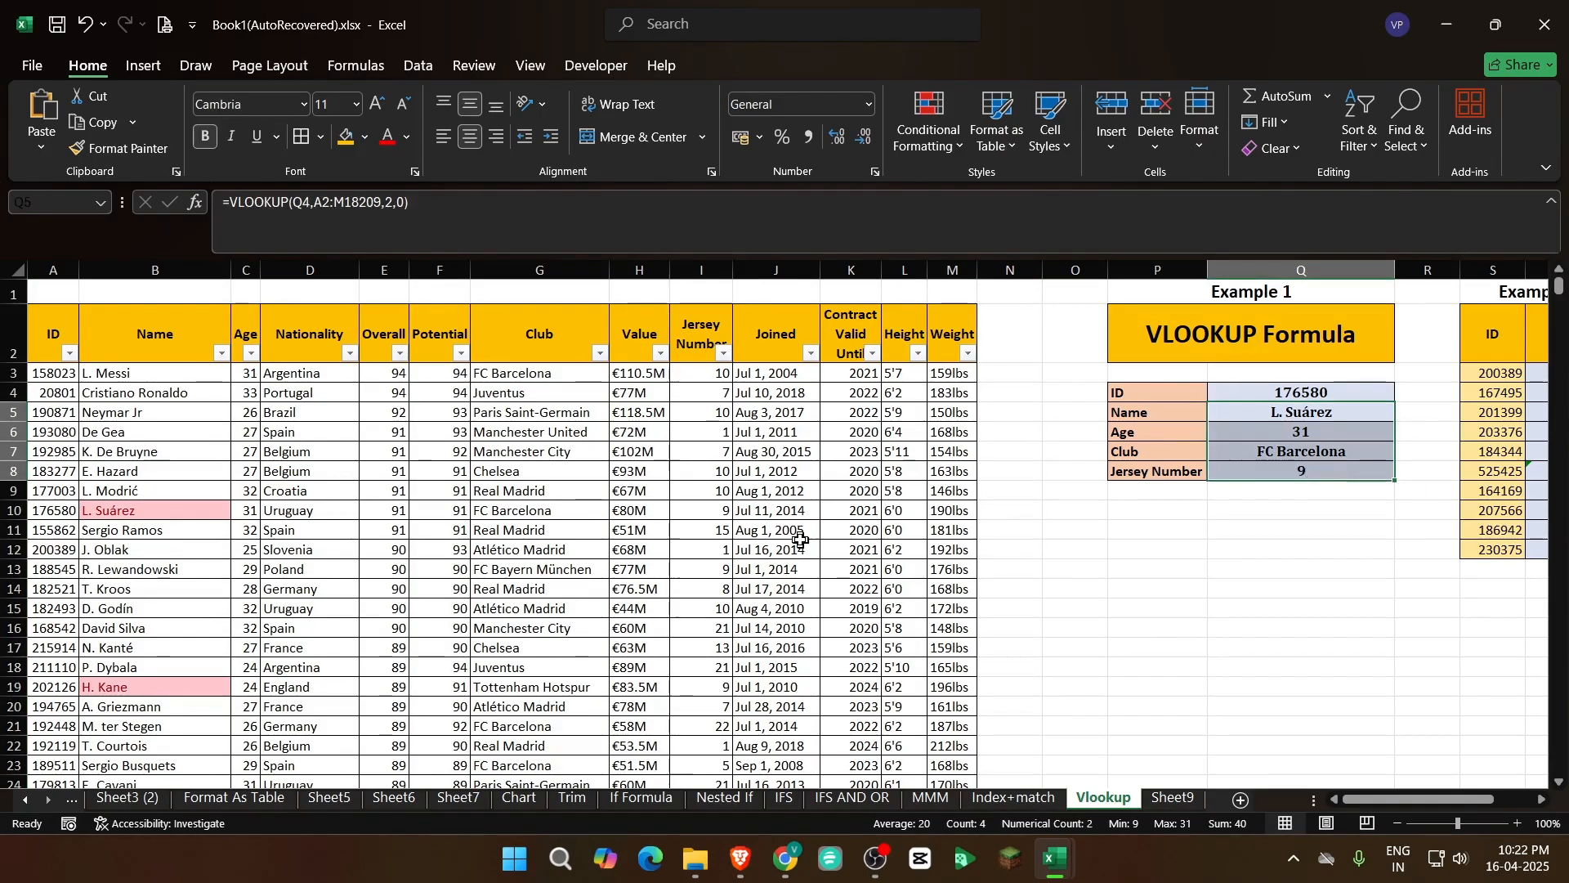
pyautogui.click(704, 549)
pyautogui.click(56, 331)
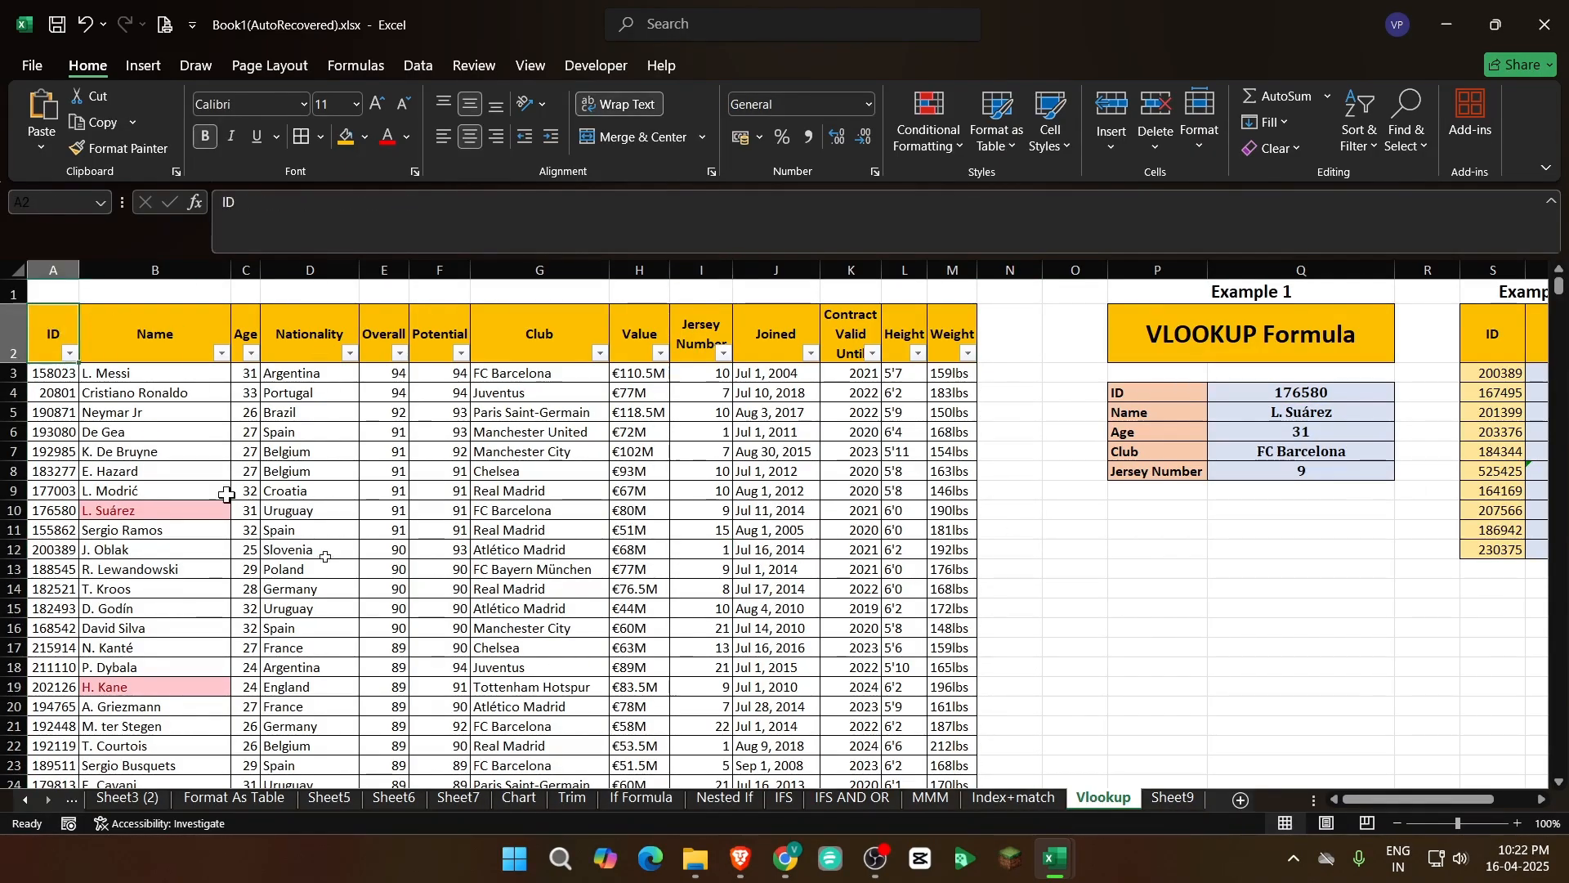
# Examine the player records around rows 8 to 19, comparing the ID and Name cells with the data columns beside them
pyautogui.click(531, 627)
pyautogui.moveTo(51, 467); pyautogui.dragTo(953, 489)
pyautogui.moveTo(68, 475); pyautogui.dragTo(43, 511)
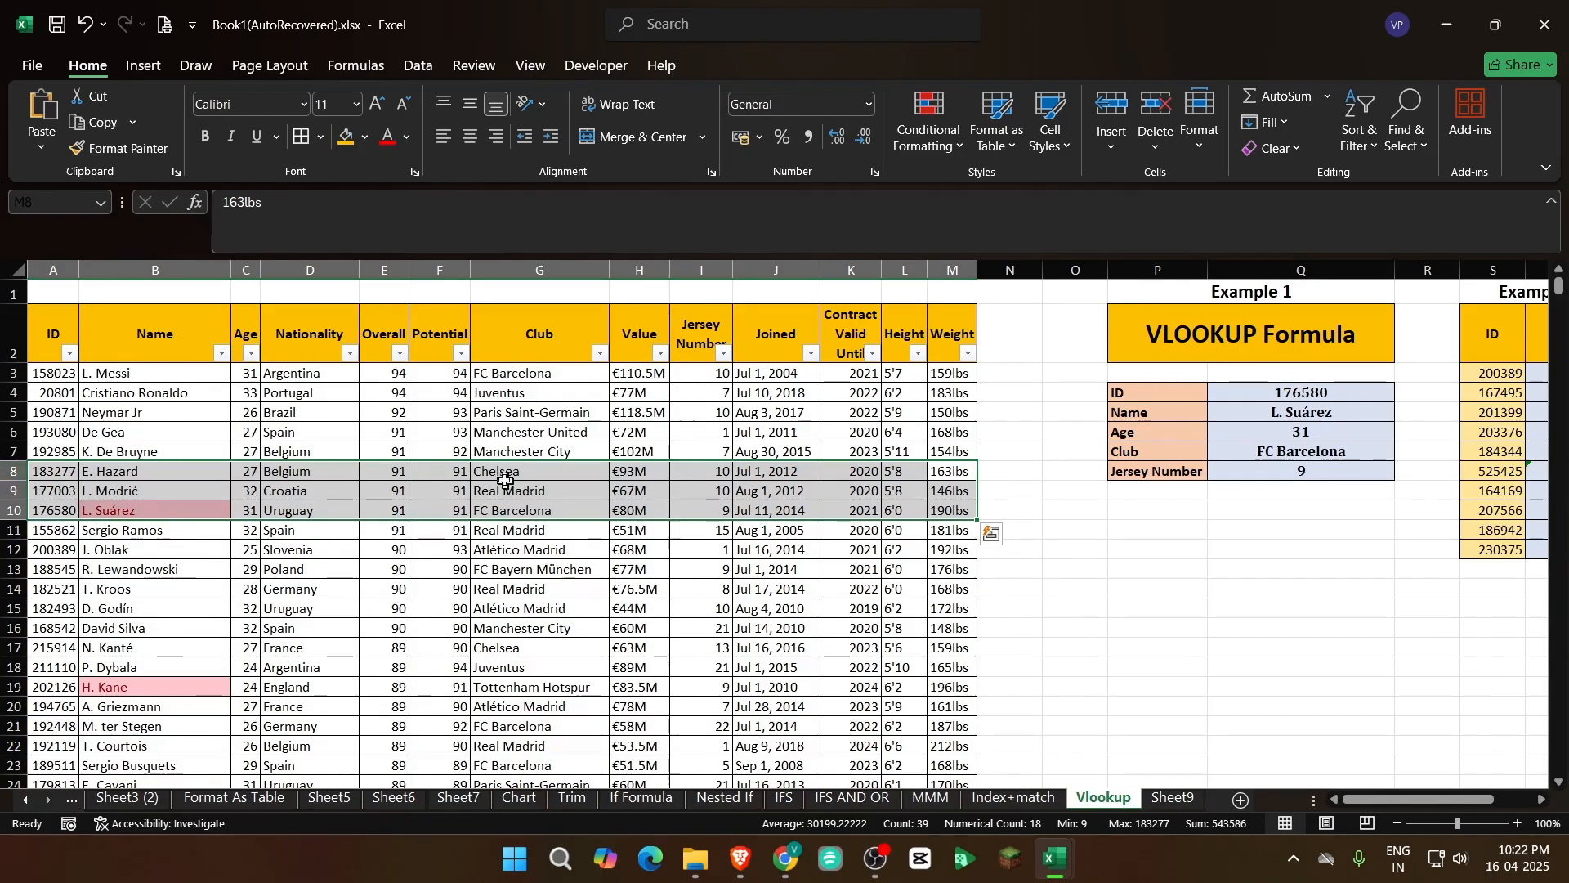
pyautogui.moveTo(486, 474); pyautogui.dragTo(1010, 472)
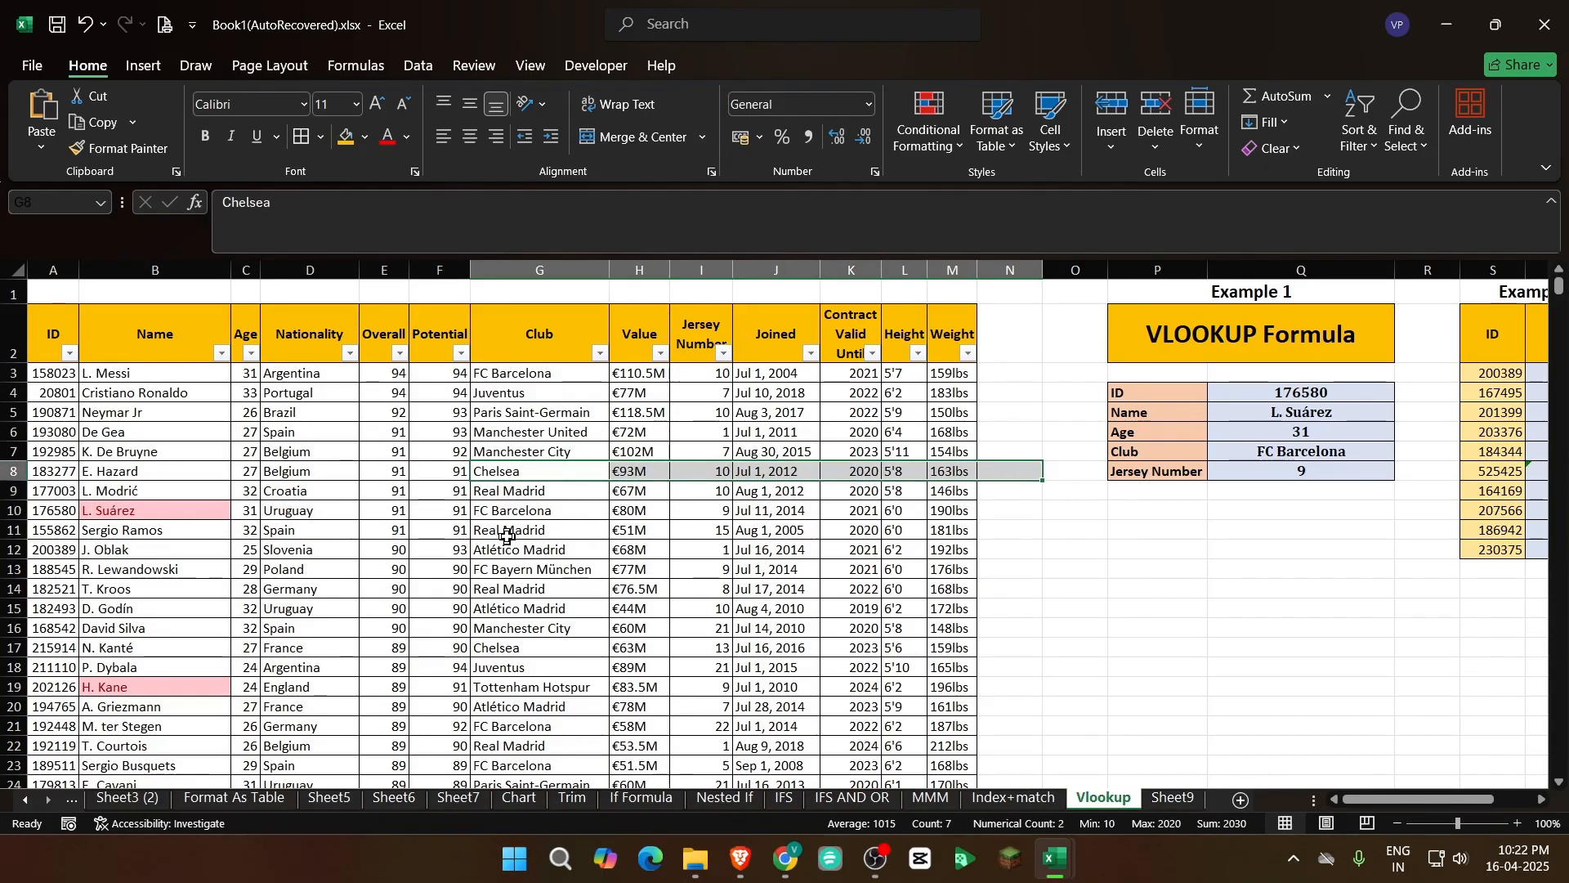
pyautogui.moveTo(503, 508); pyautogui.dragTo(940, 560)
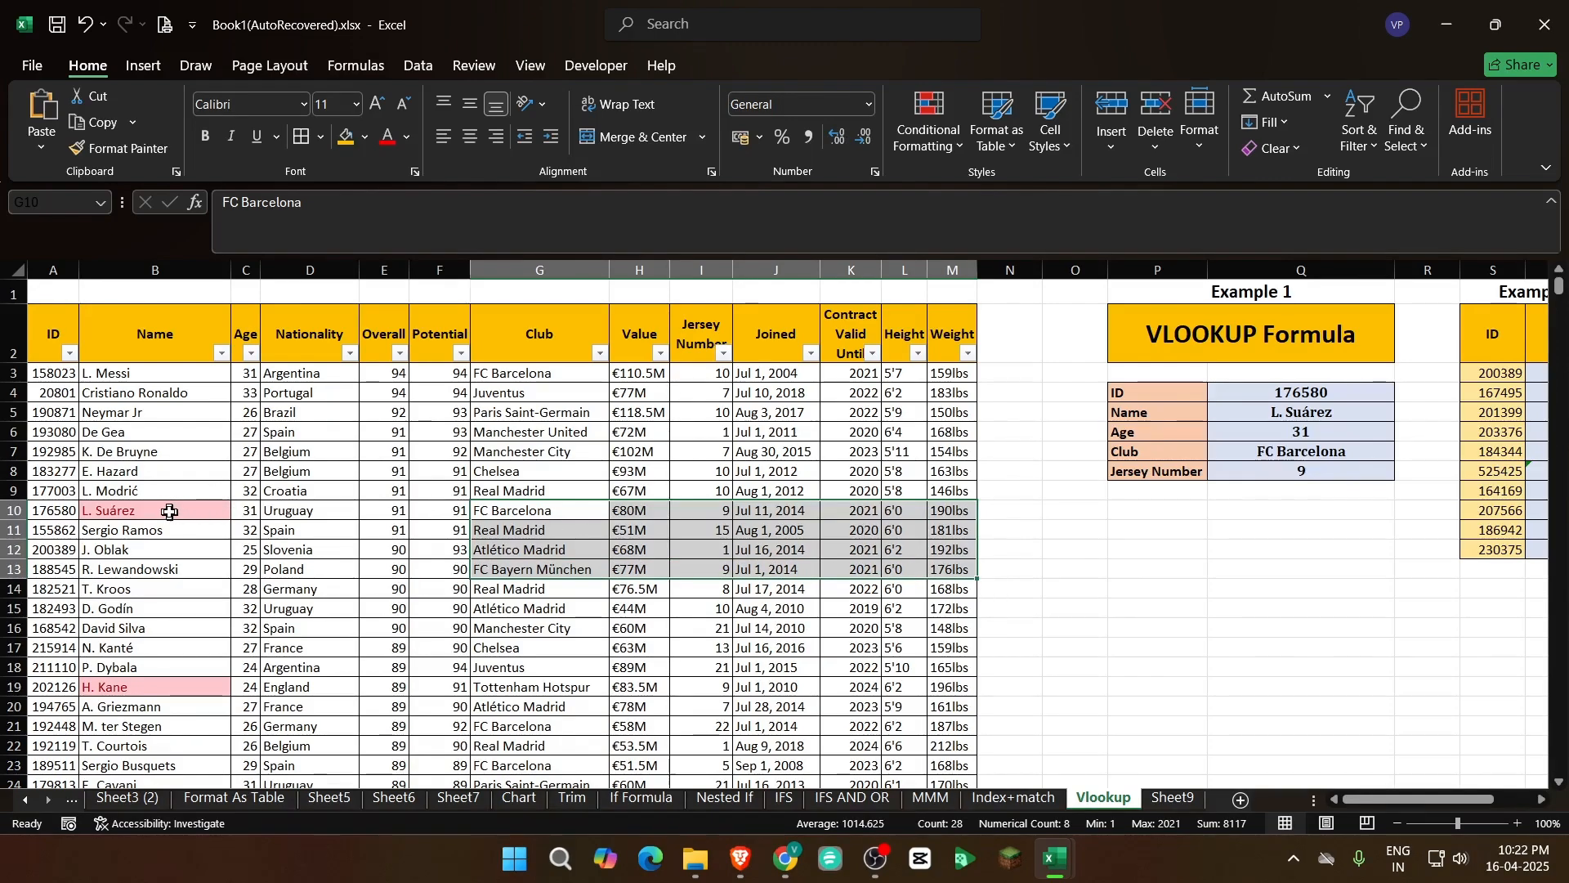
pyautogui.moveTo(169, 512); pyautogui.dragTo(952, 609)
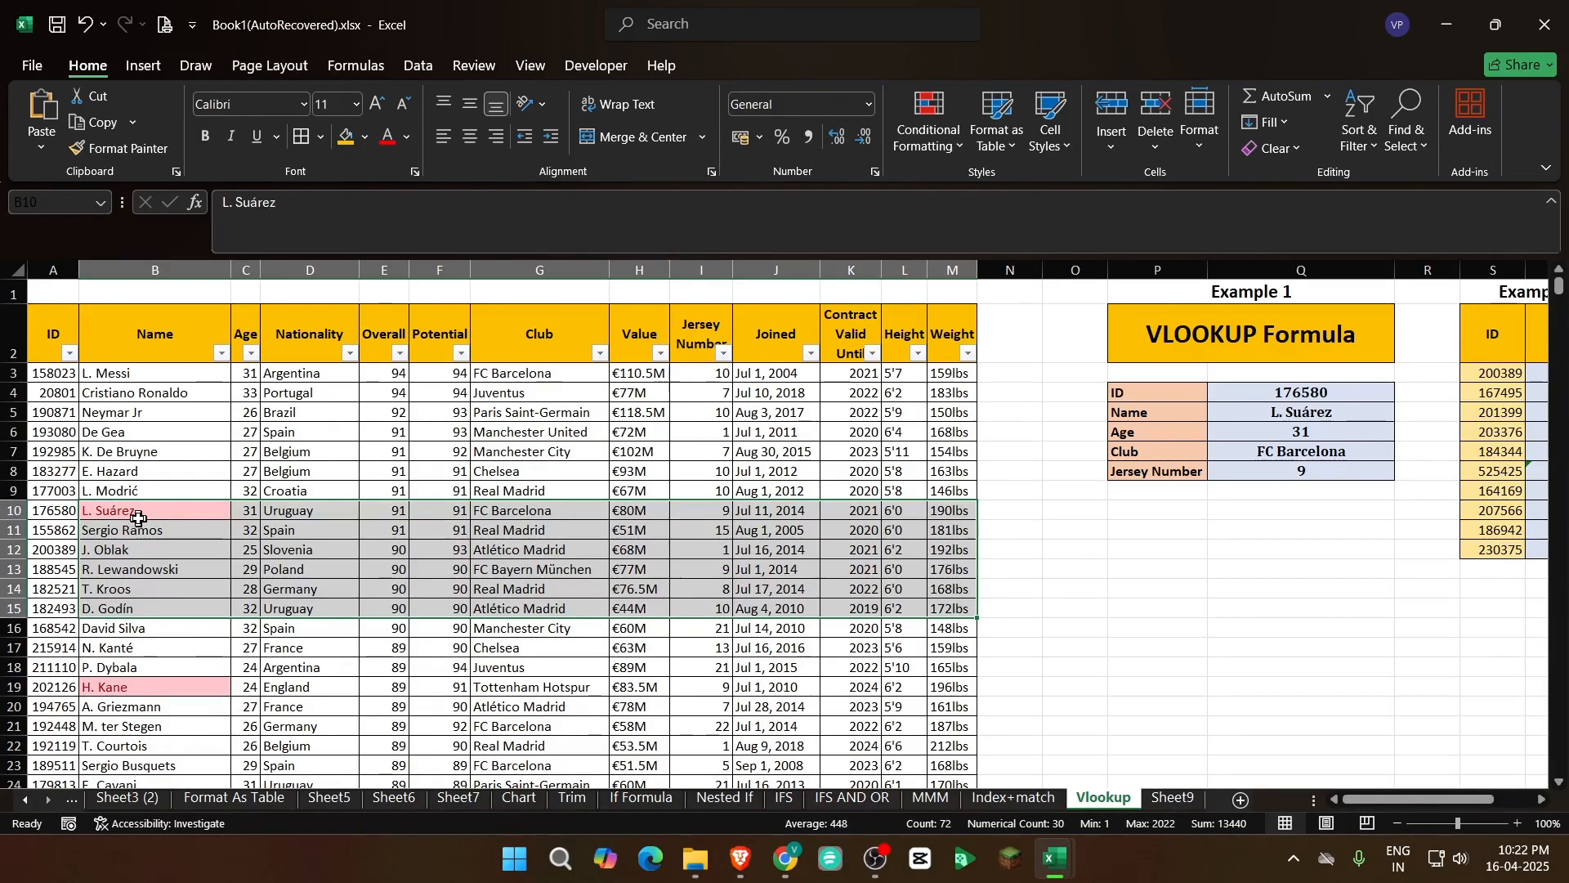
pyautogui.moveTo(144, 515); pyautogui.dragTo(164, 610)
pyautogui.moveTo(252, 510); pyautogui.dragTo(939, 645)
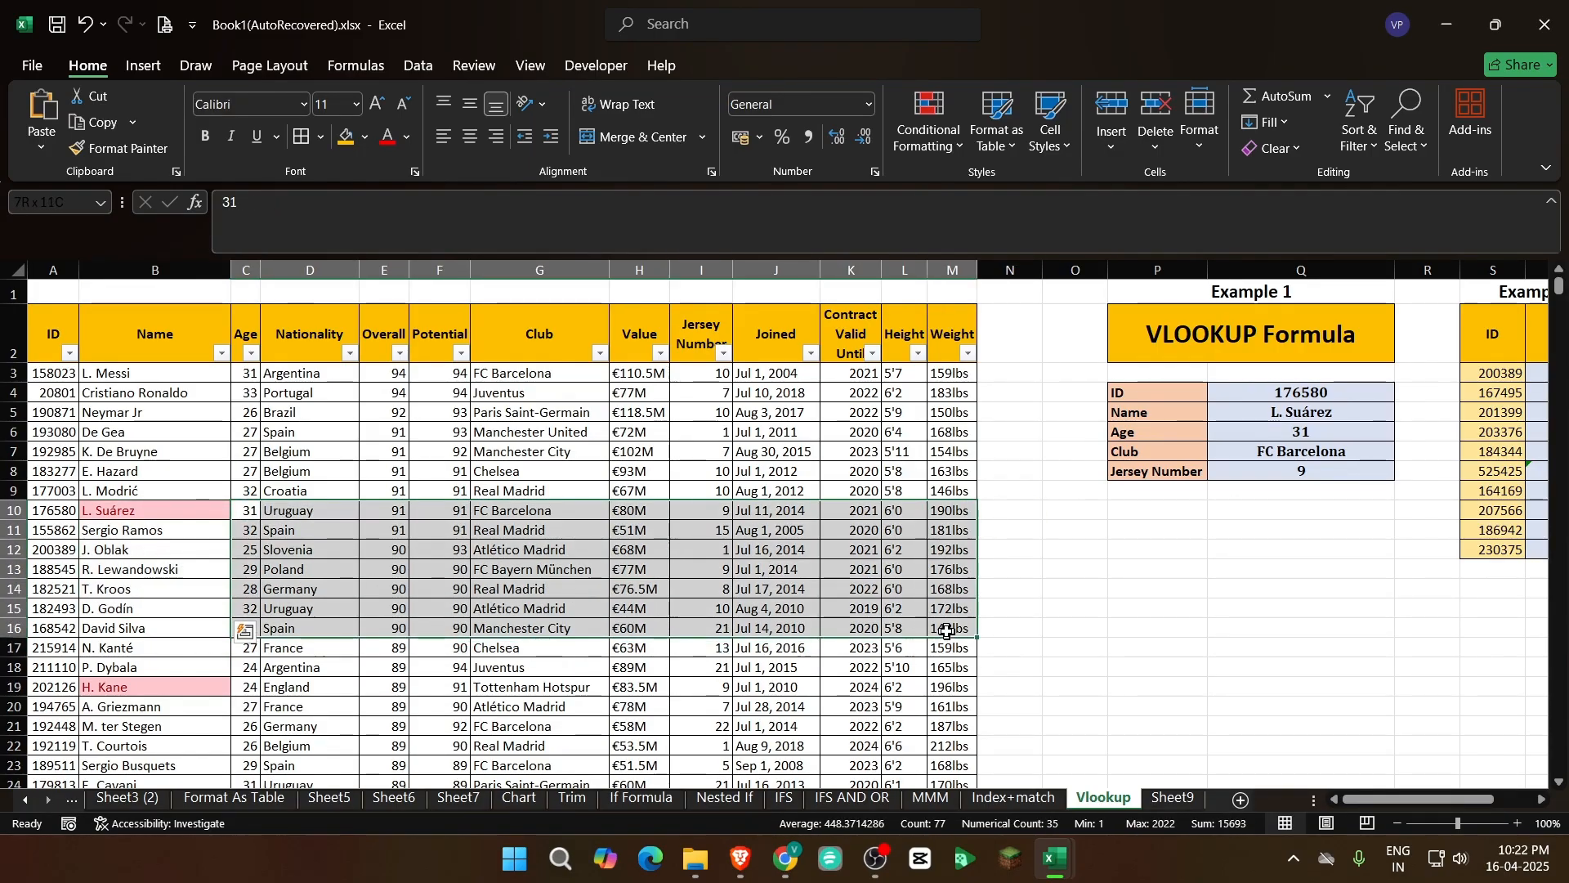
pyautogui.click(191, 502)
pyautogui.moveTo(191, 502); pyautogui.dragTo(98, 531)
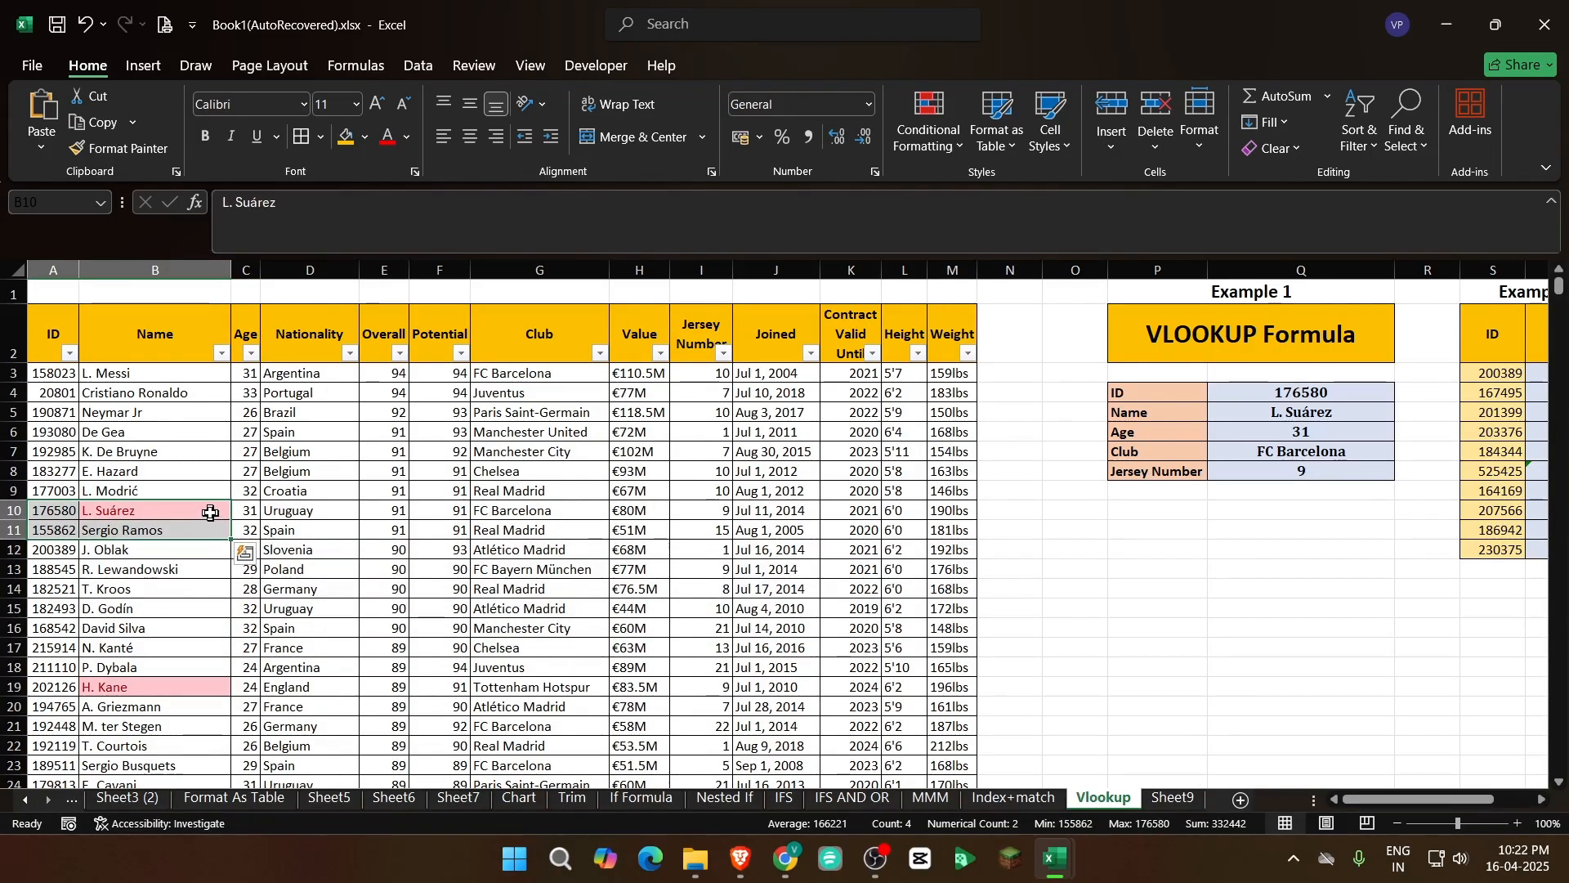
pyautogui.moveTo(210, 512); pyautogui.dragTo(911, 683)
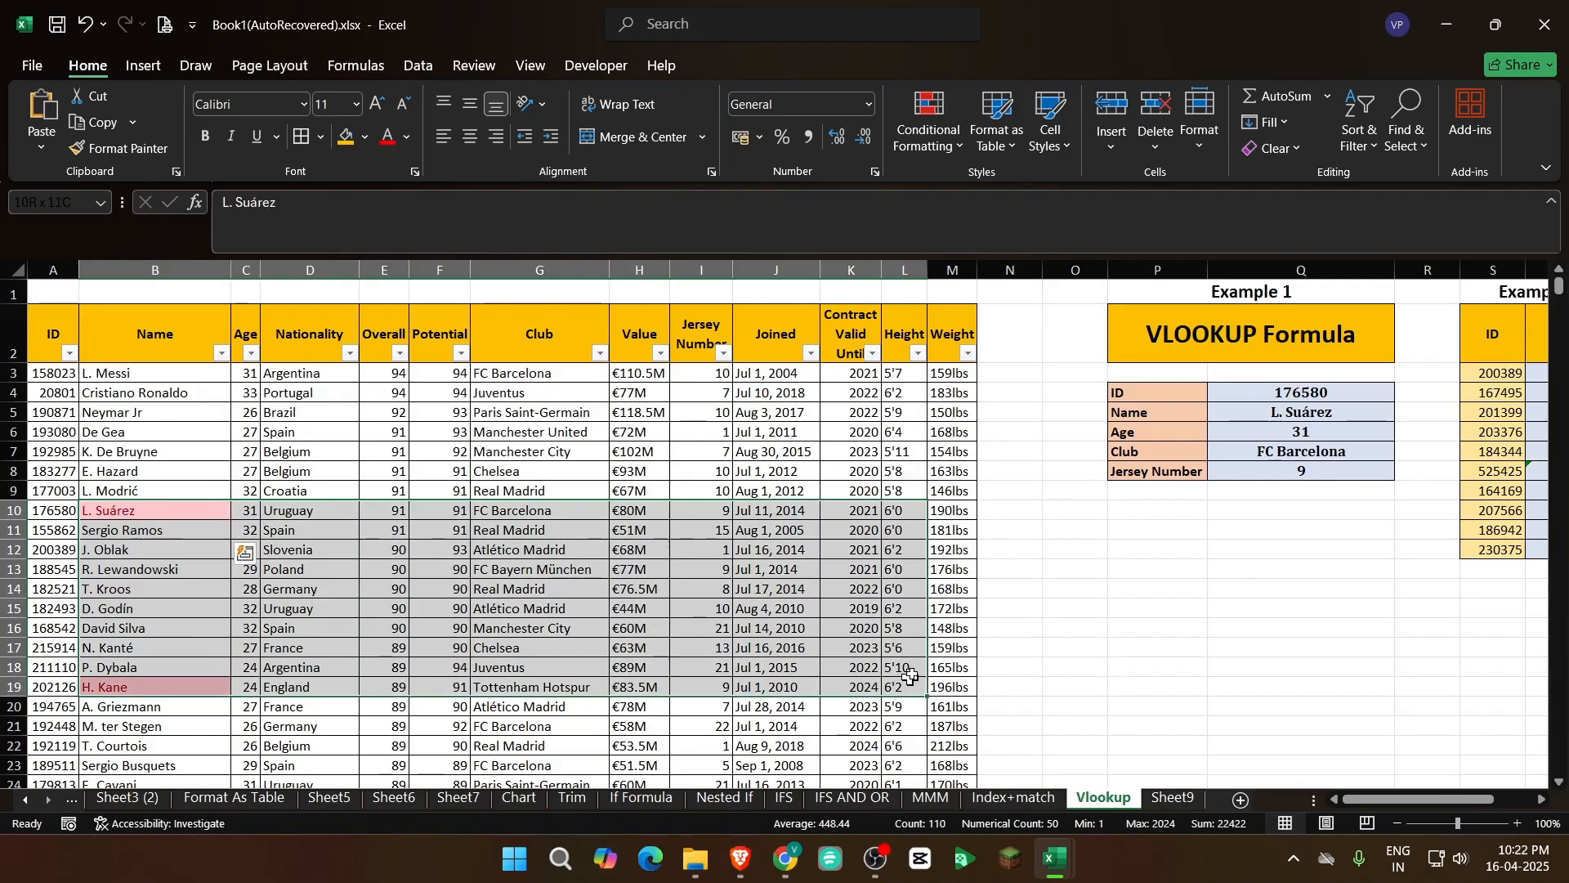
# Trace Example 1's ID from Q4 to column A, and check the results in Q5:Q8 against the player table's other columns
pyautogui.click(1324, 397)
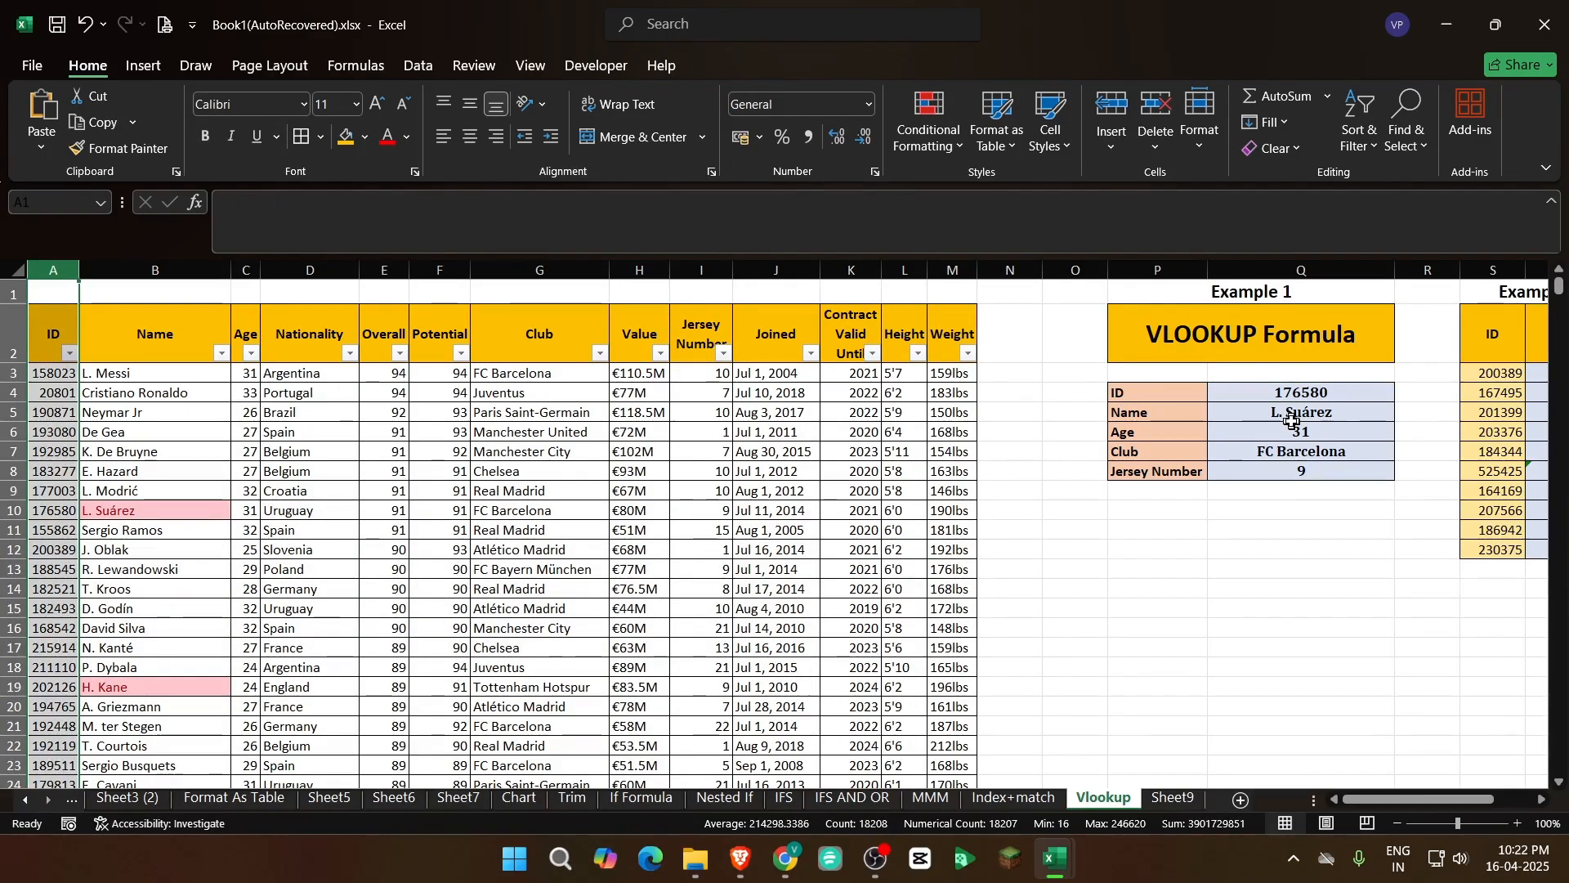
pyautogui.moveTo(1295, 413); pyautogui.dragTo(1295, 482)
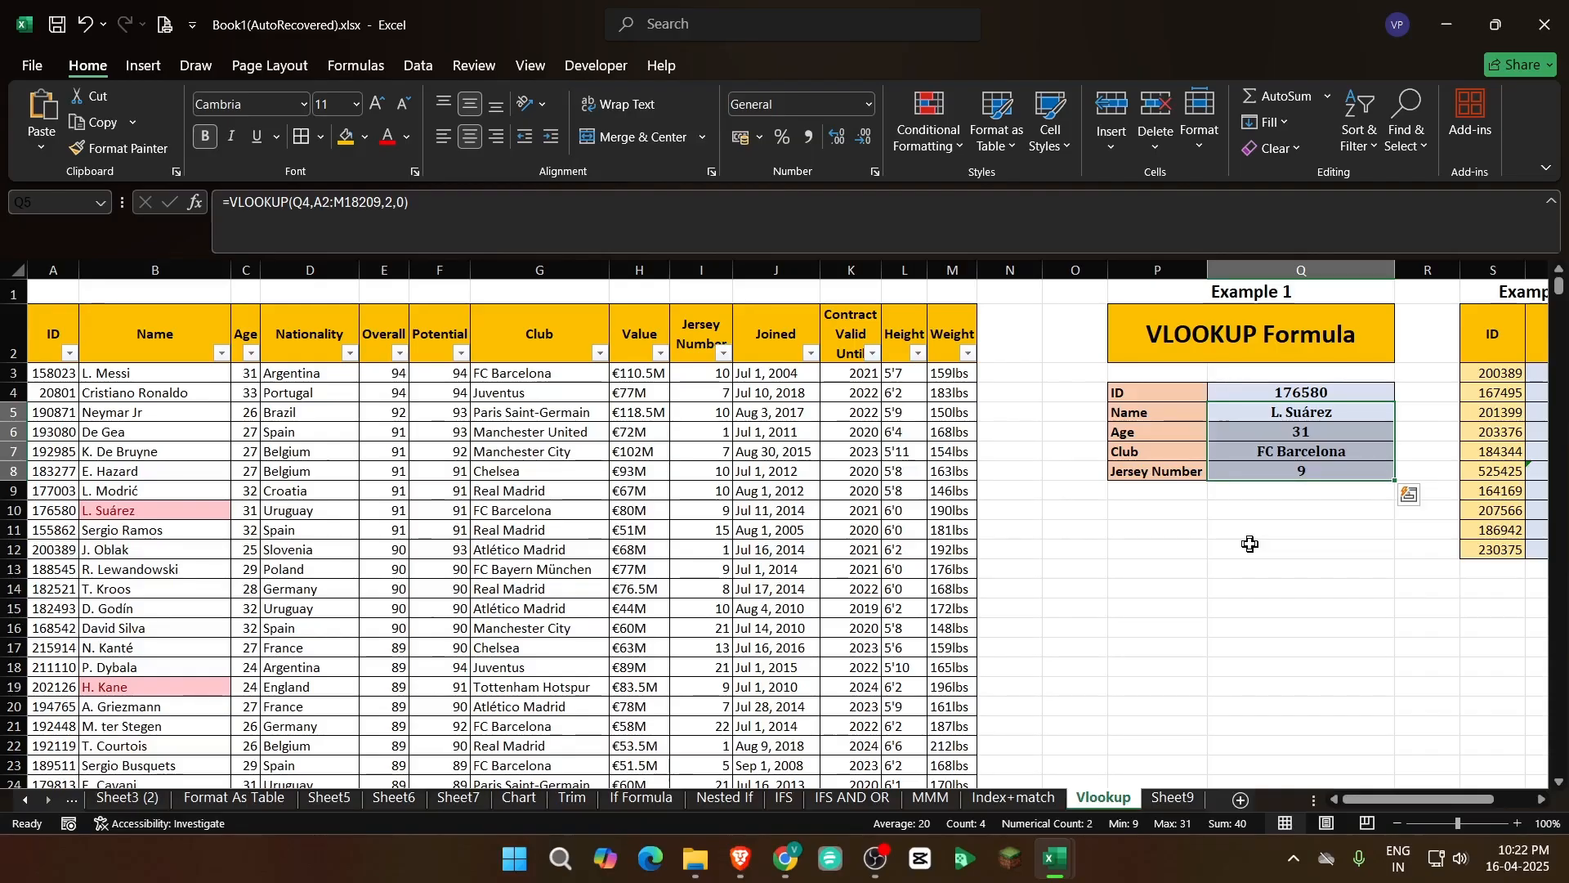
pyautogui.click(1255, 393)
pyautogui.click(60, 271)
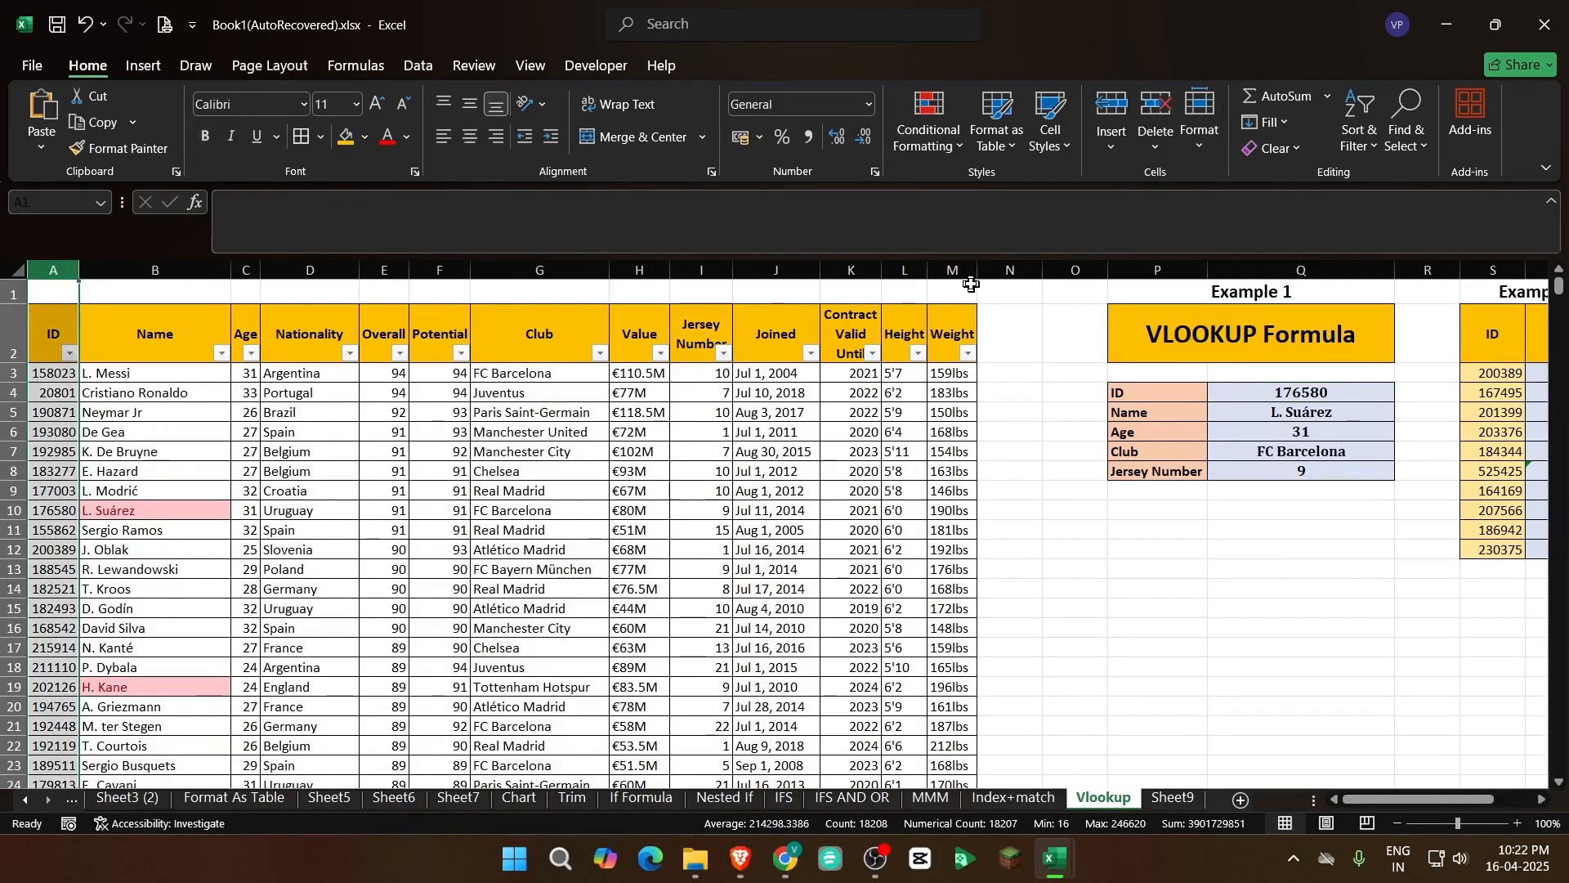
pyautogui.click(991, 266)
pyautogui.click(546, 331)
pyautogui.click(757, 429)
pyautogui.click(311, 447)
pyautogui.click(151, 348)
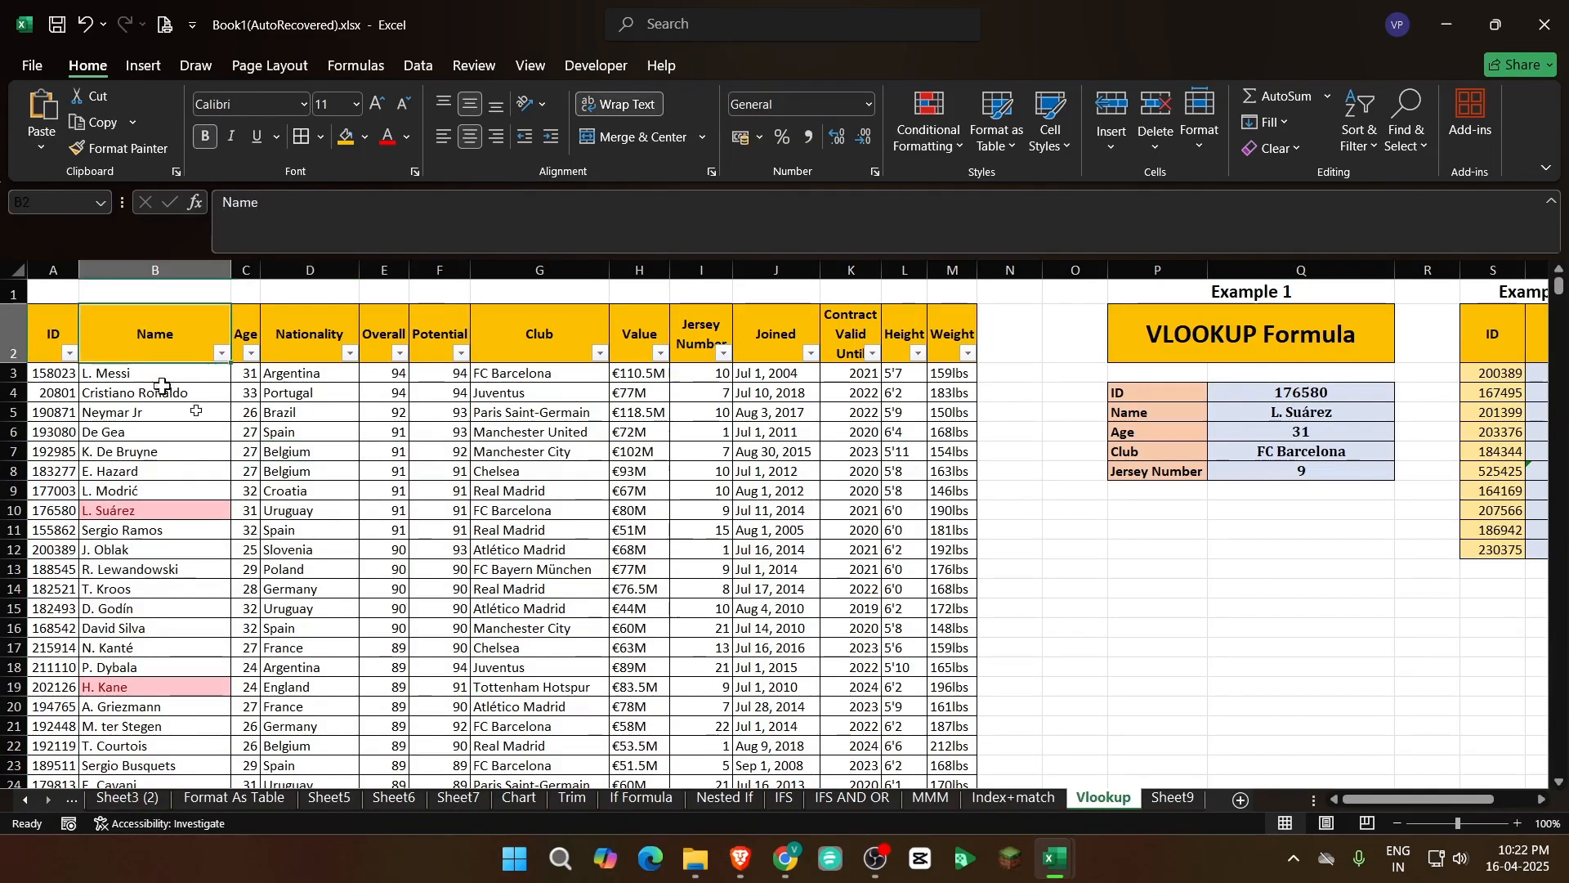
# Examine the order of the ID, Name, Age and Jersey Number columns in the player table
pyautogui.click(53, 270)
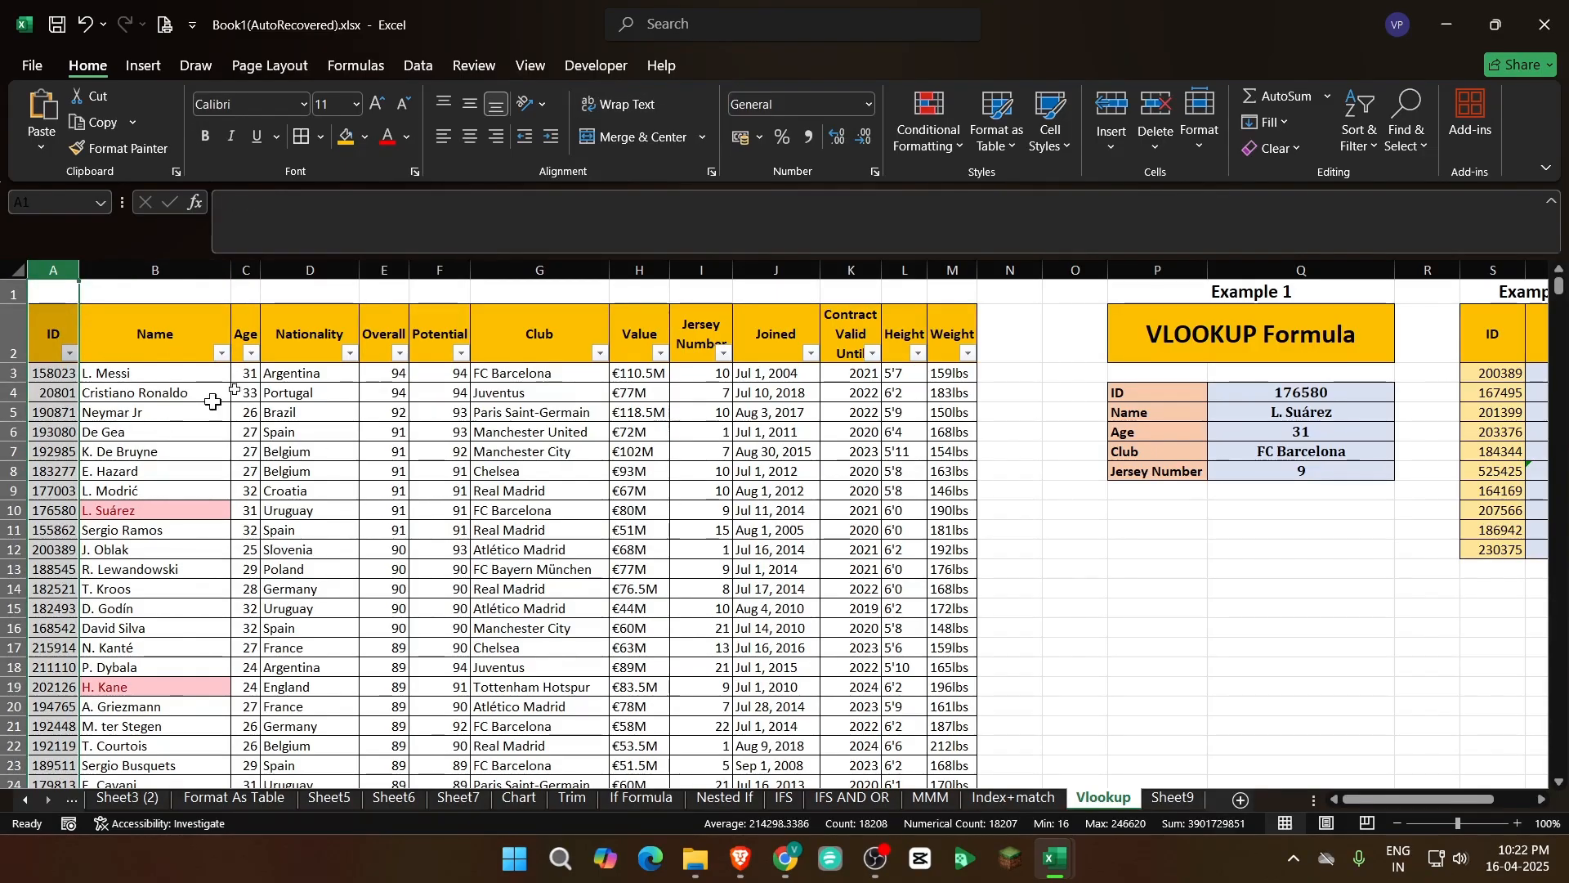
pyautogui.click(246, 270)
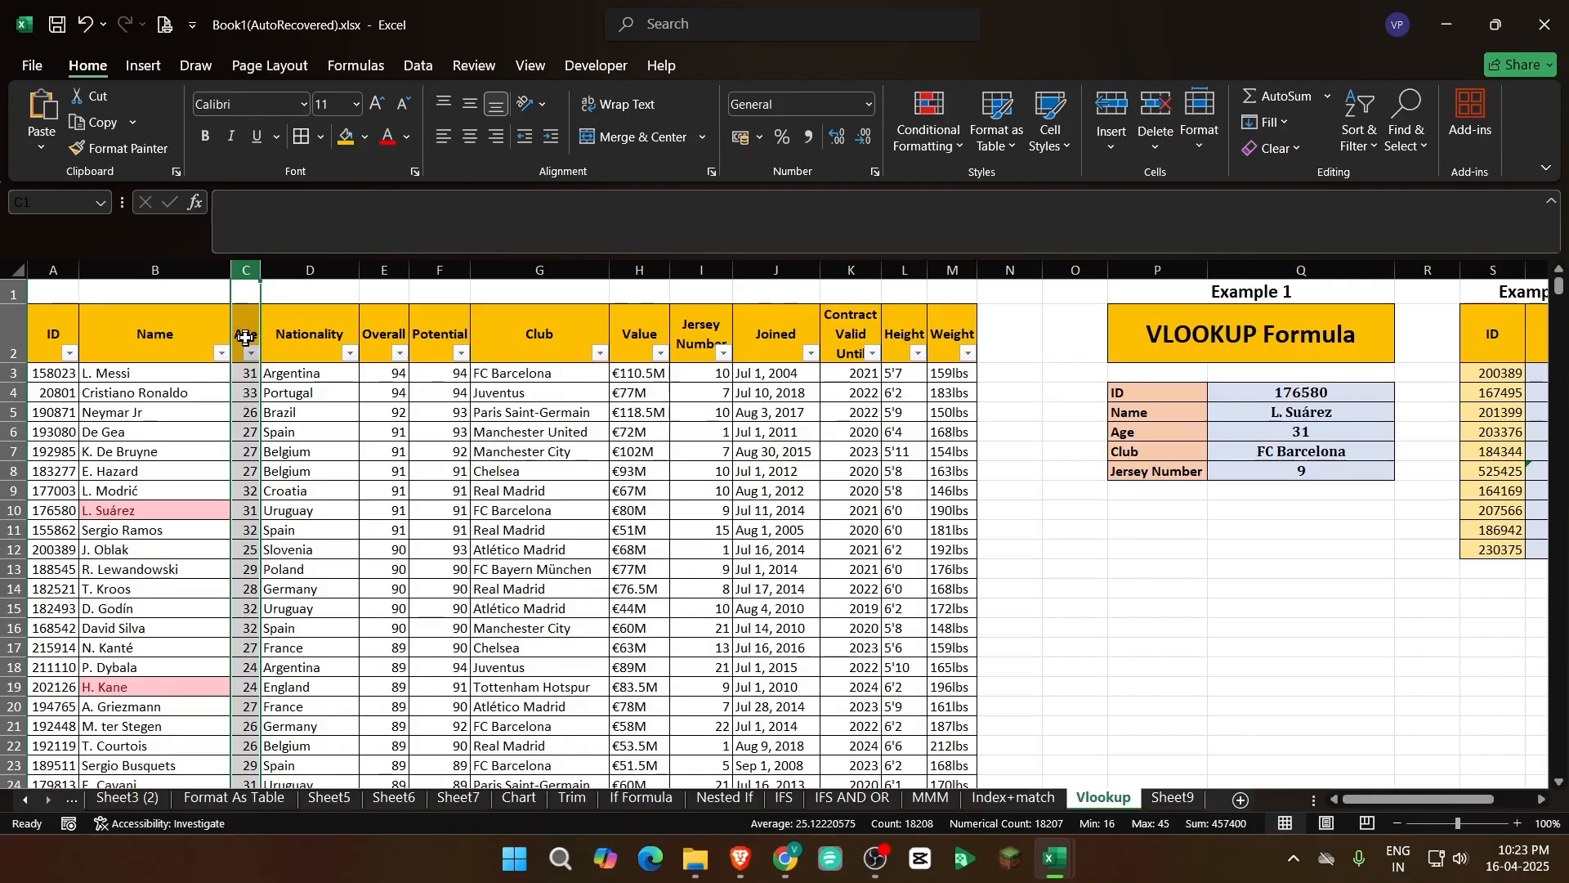
pyautogui.click(266, 424)
pyautogui.click(179, 334)
pyautogui.click(61, 330)
pyautogui.click(704, 375)
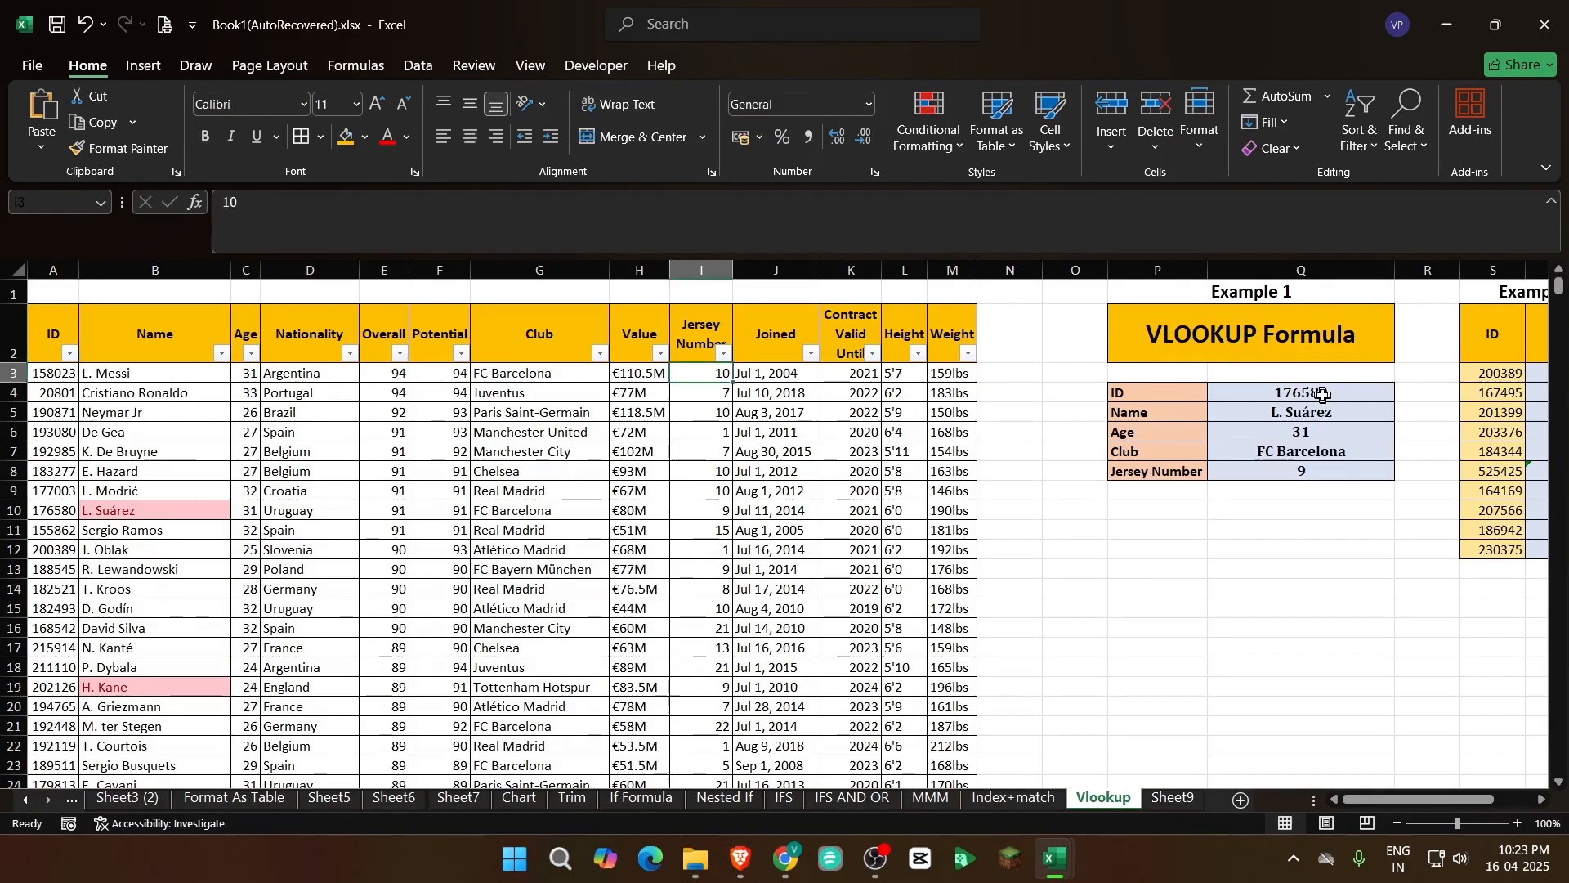
pyautogui.click(1324, 395)
pyautogui.moveTo(1440, 800)
pyautogui.mouseDown()
pyautogui.moveTo(1479, 797)
pyautogui.moveTo(1441, 799)
pyautogui.mouseUp()
pyautogui.click(953, 608)
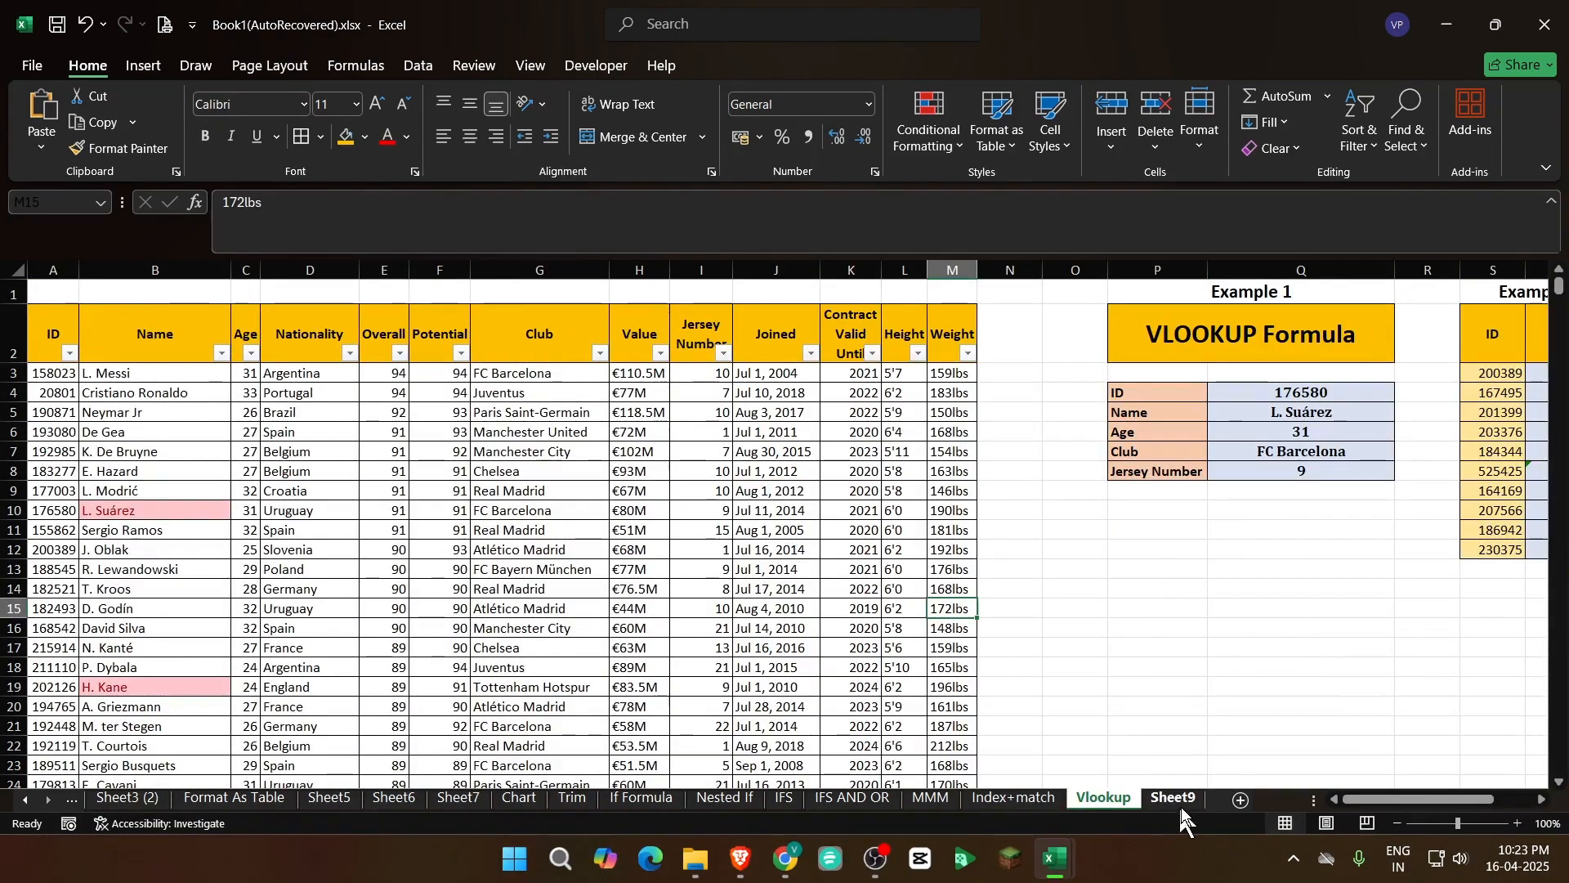
# Switch to the Course Details workbook and review the VLOOKUP and HLOOKUP entries in the advanced Excel topics list
pyautogui.click(958, 761)
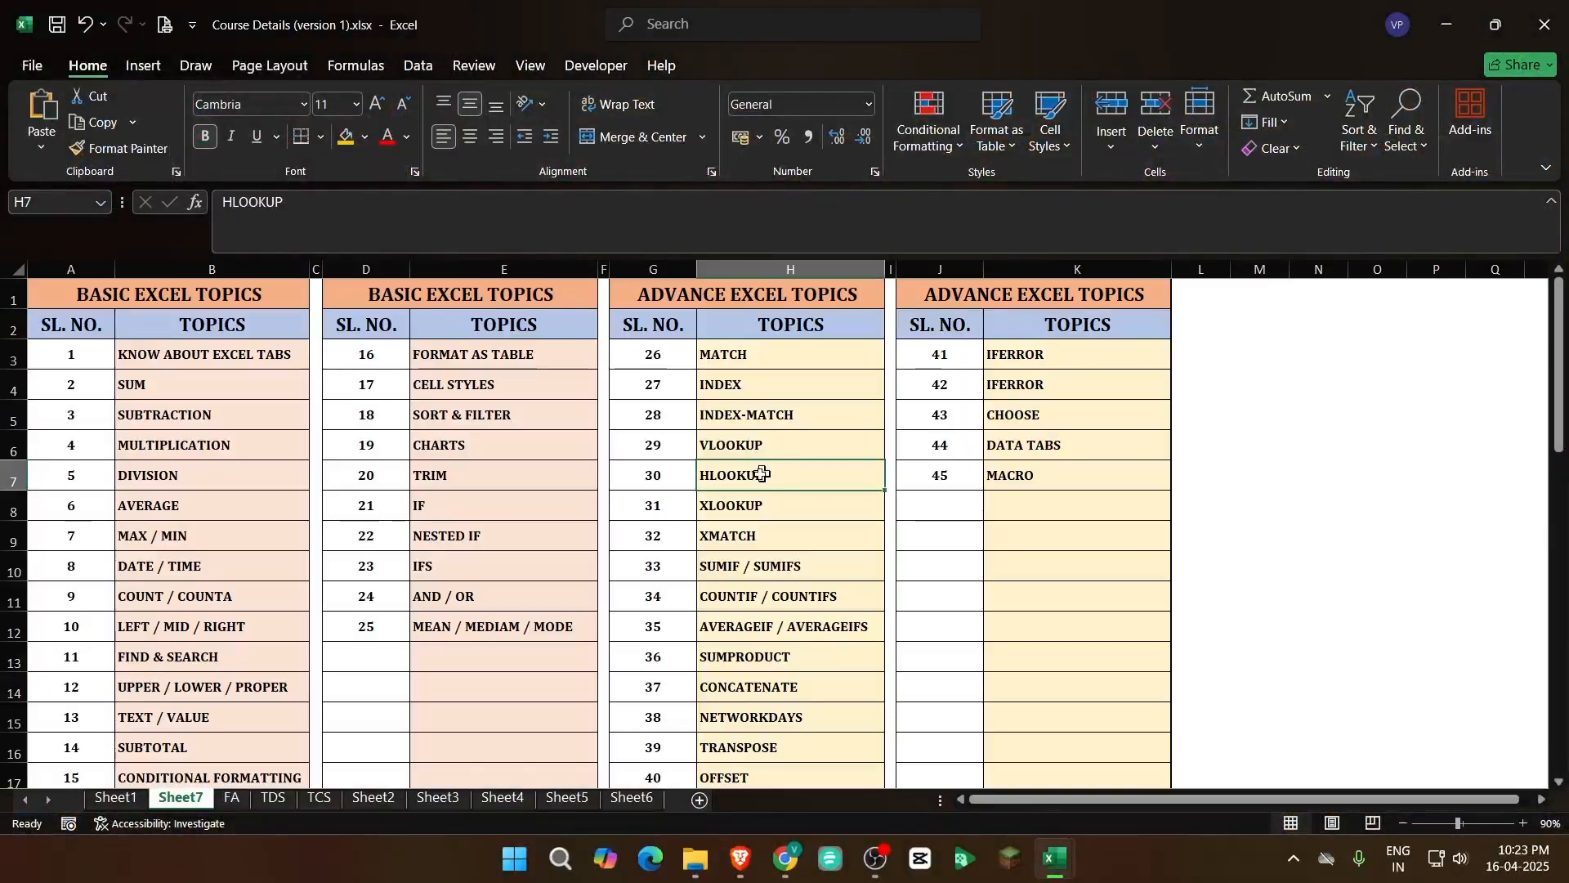
pyautogui.click(760, 449)
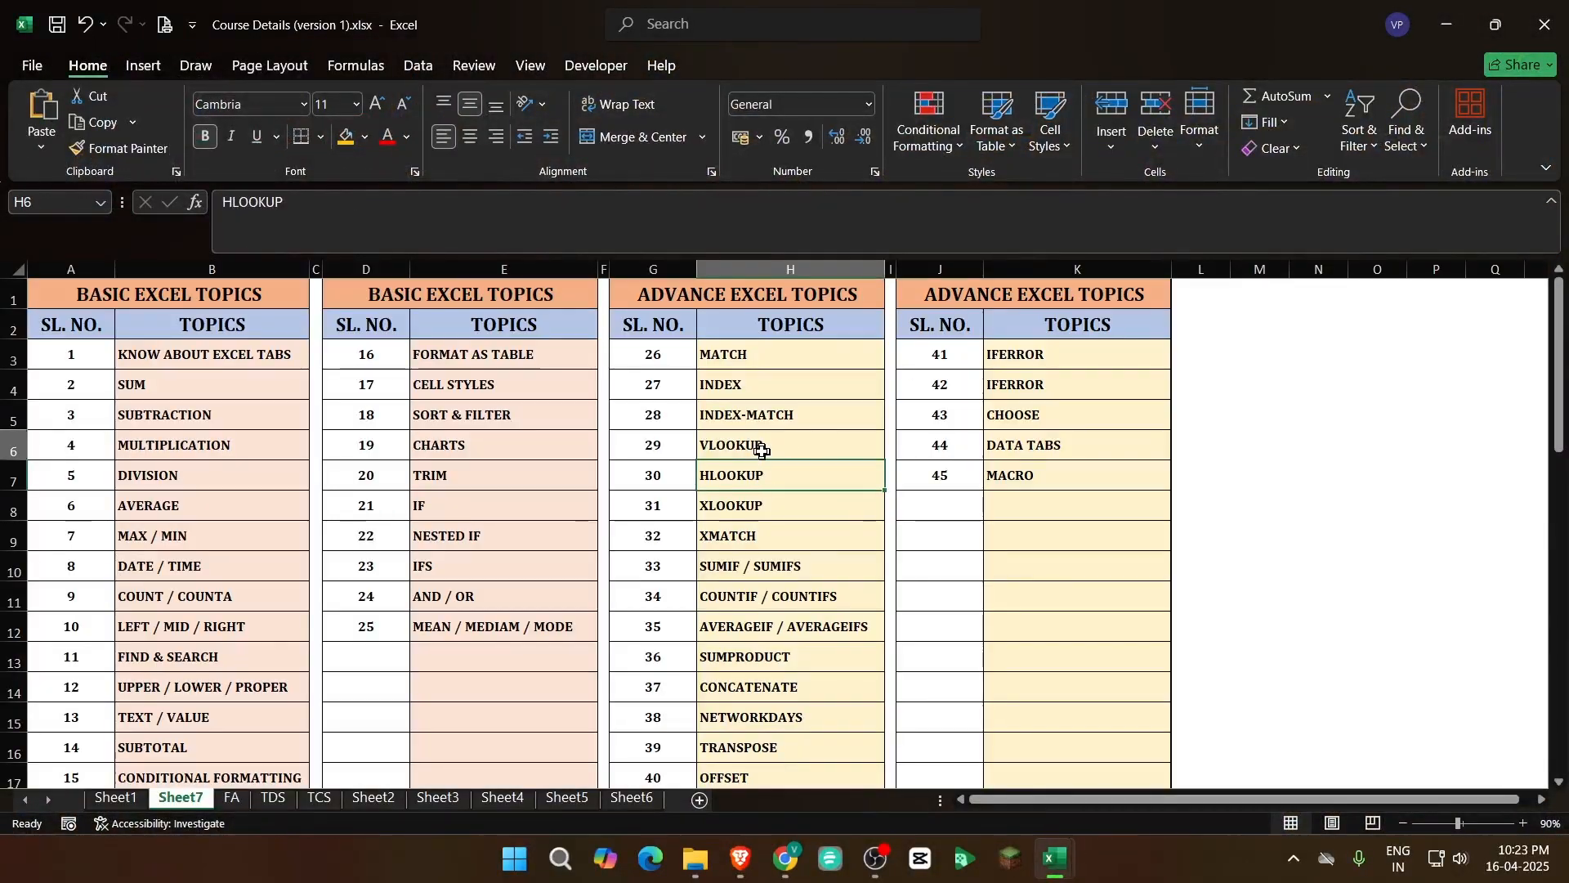
pyautogui.click(756, 469)
pyautogui.click(753, 449)
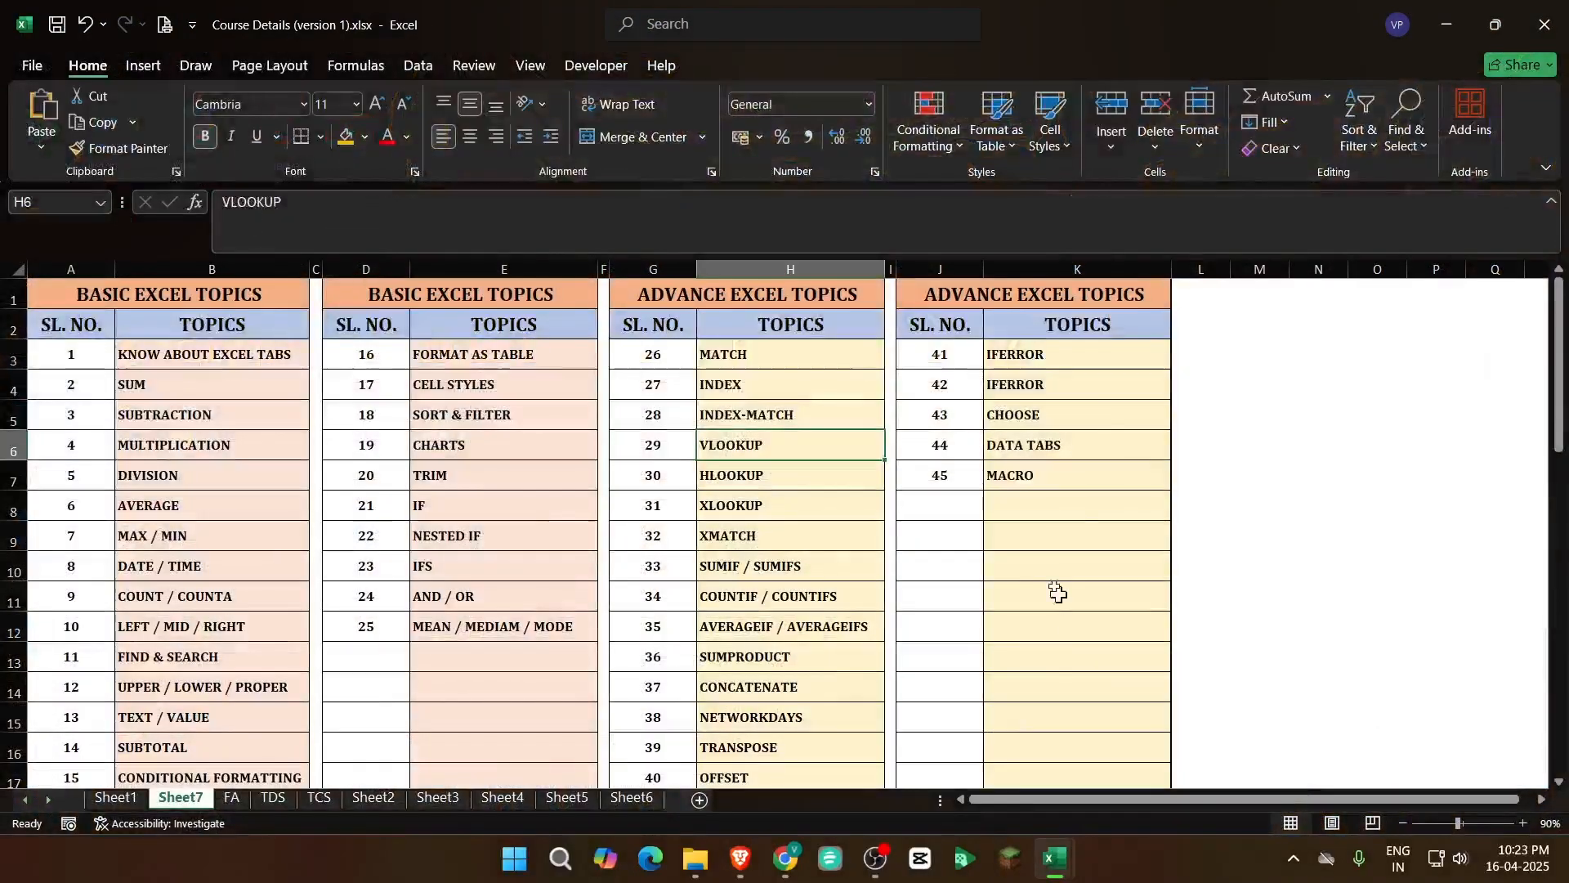
pyautogui.click(1046, 570)
pyautogui.click(951, 481)
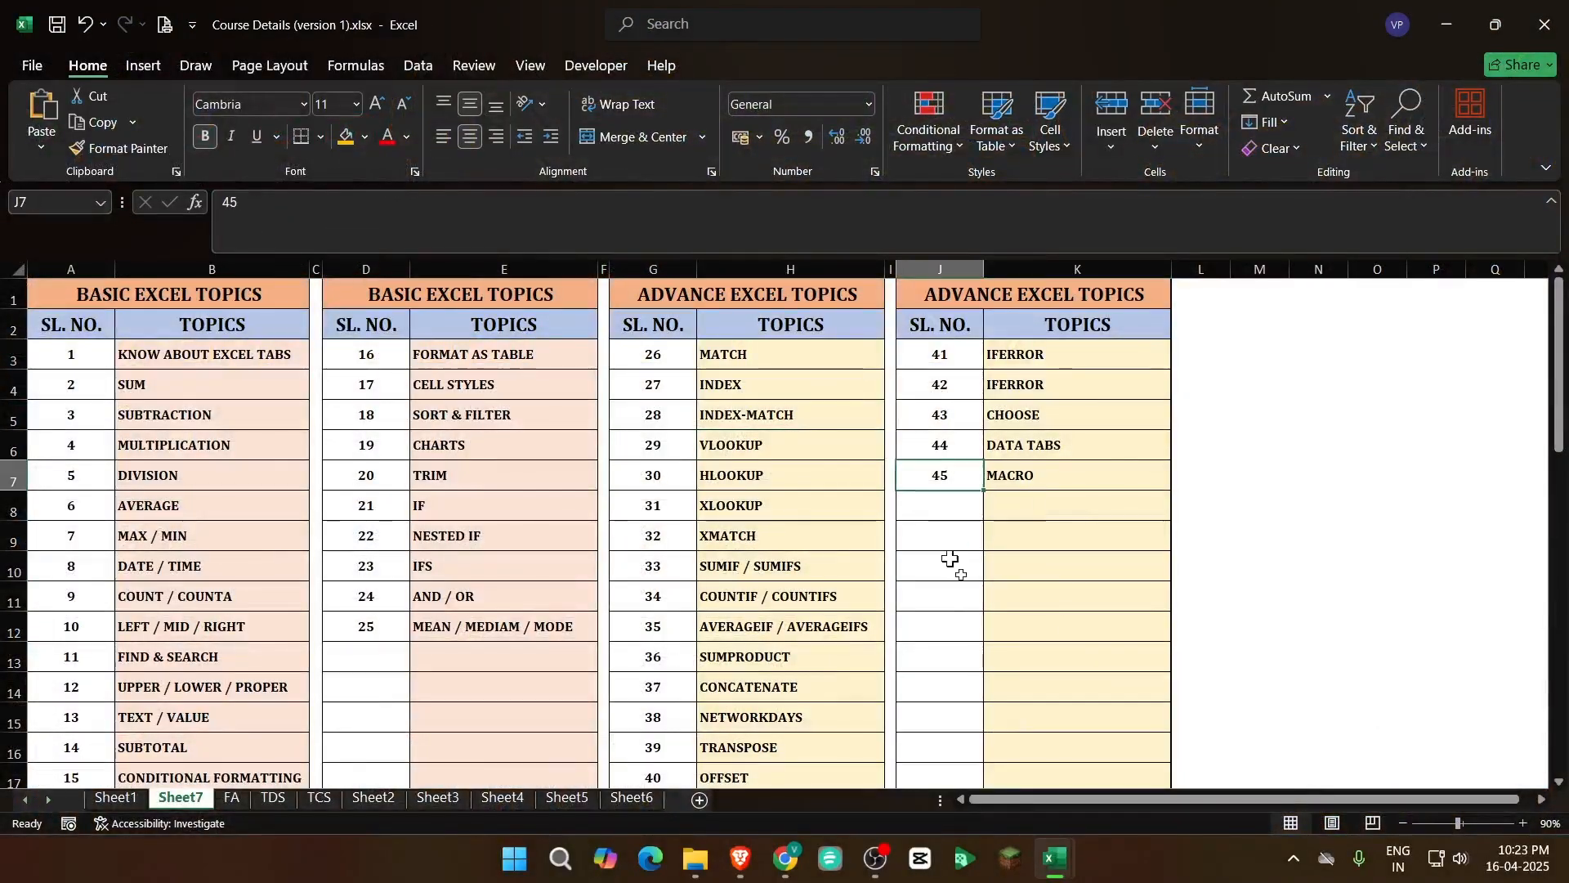
pyautogui.click(944, 595)
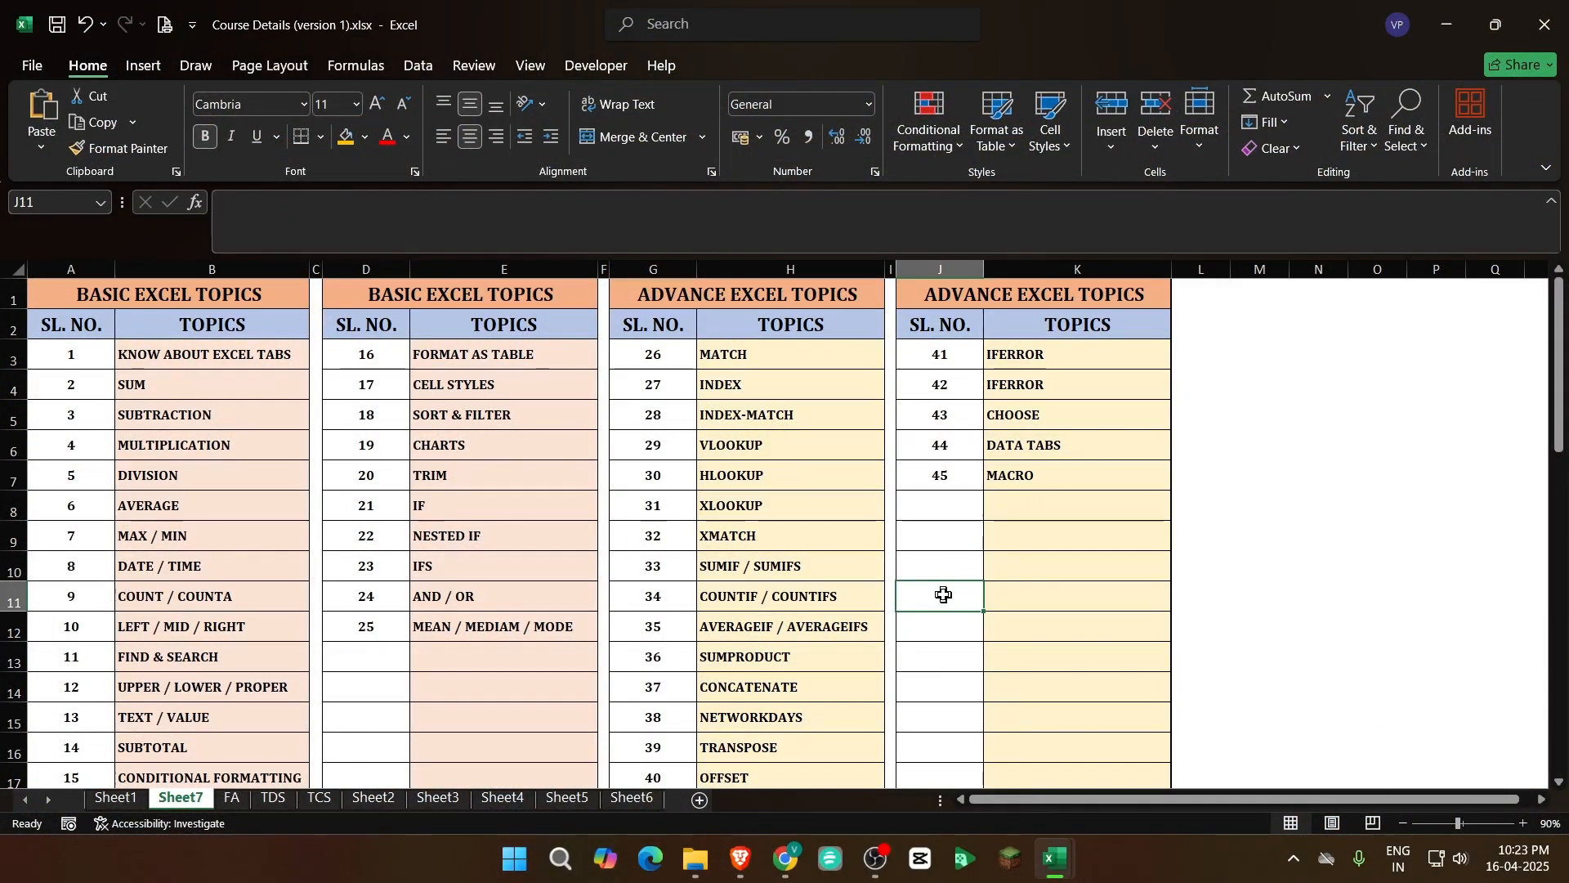